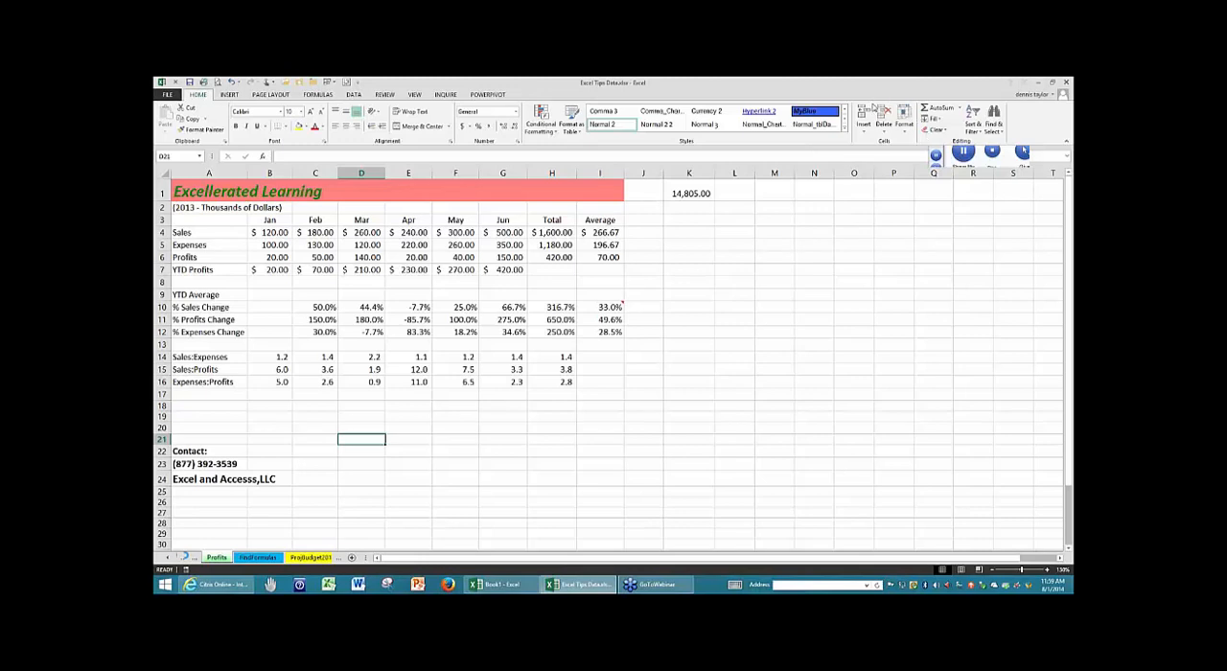
- Show the full list of worksheets in the workbook and activate the HR List sheet from it
{"action": "right_click", "coordinate": [179, 557]}
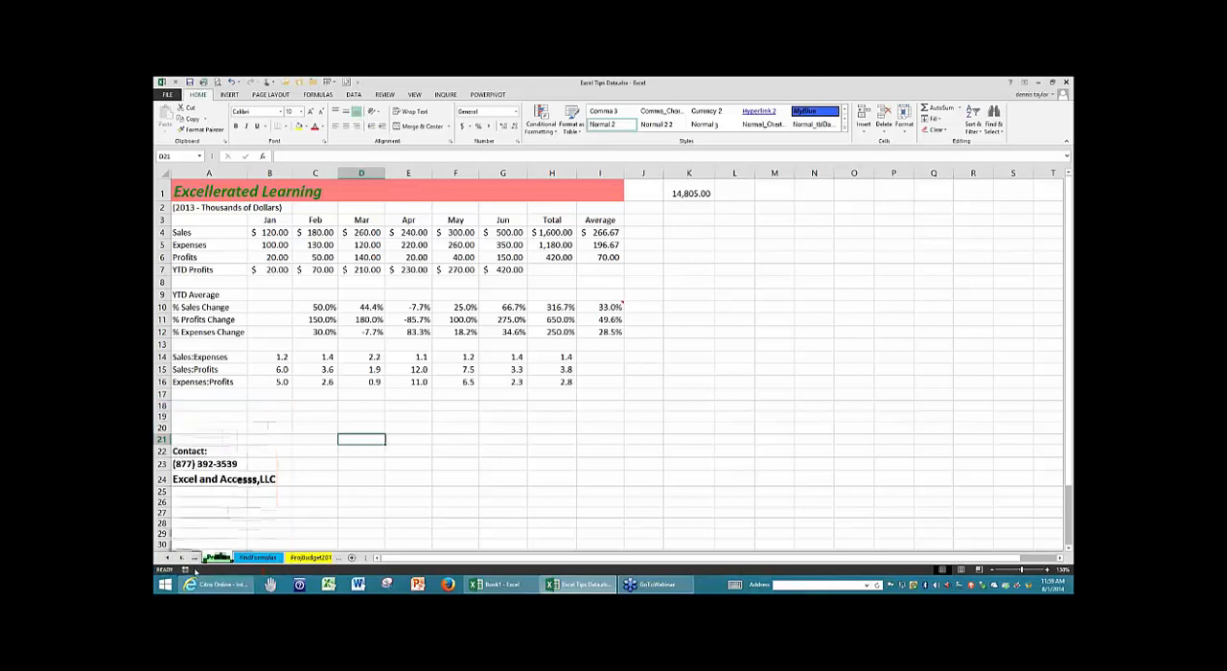
{"action": "right_click", "coordinate": [175, 557]}
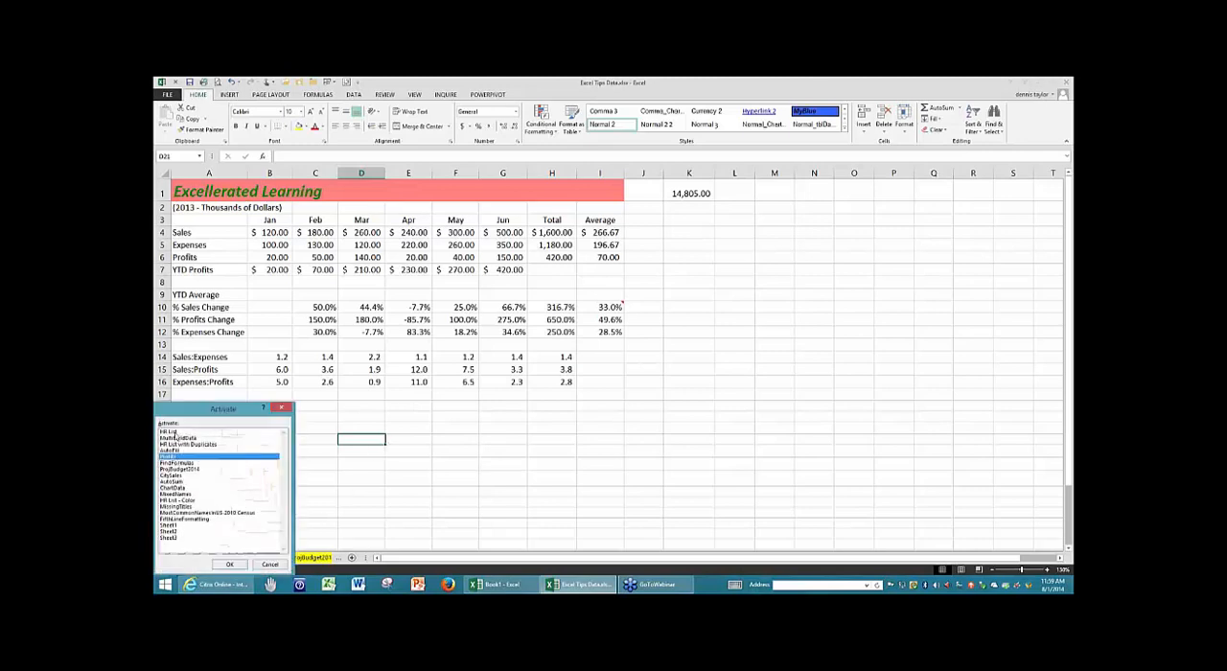
{"action": "left_click", "coordinate": [177, 433]}
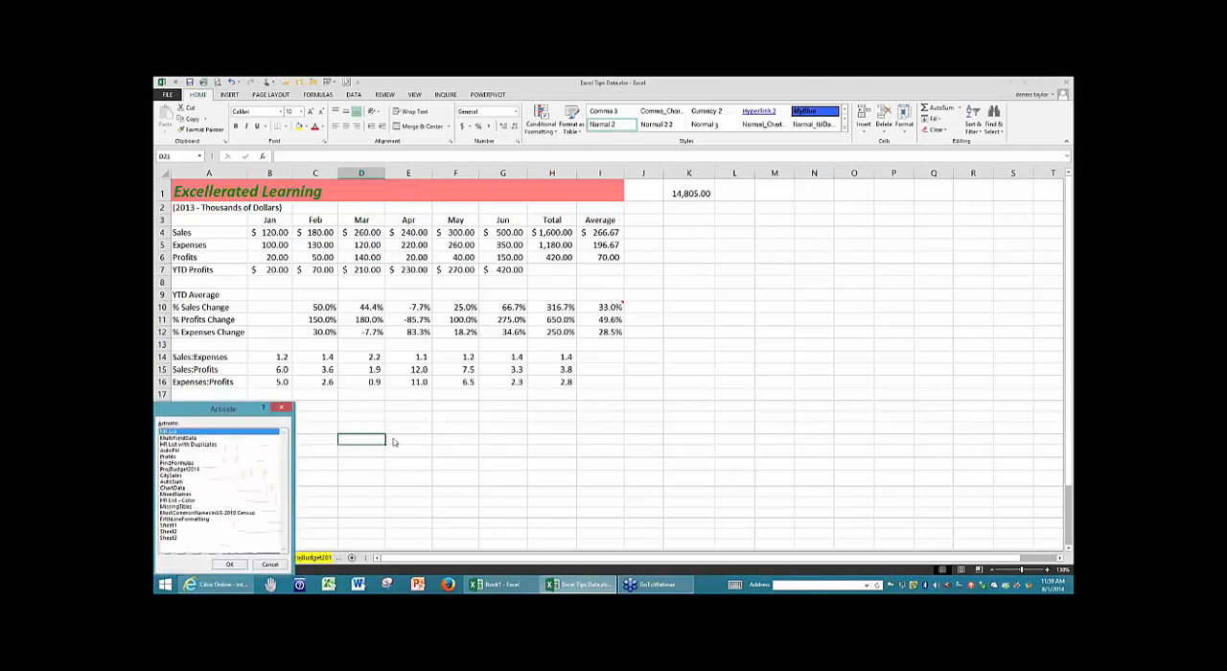
{"action": "double_click", "coordinate": [213, 432]}
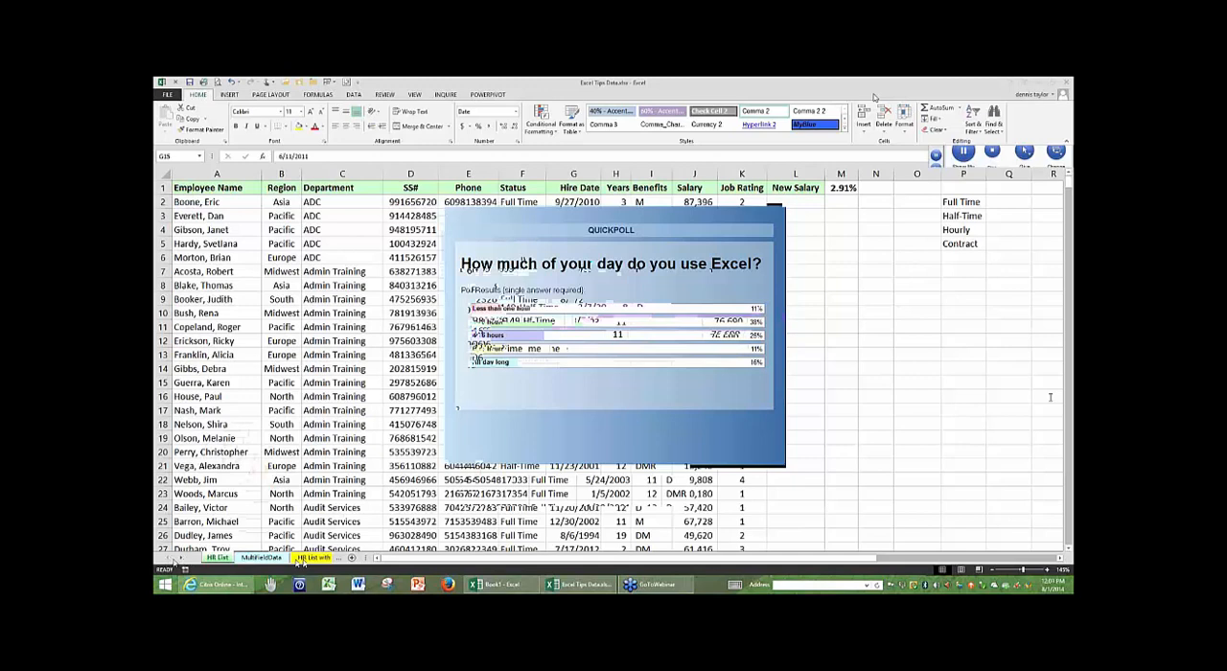
- Bring up the complete worksheet list again, shift its dialog off the corner, and activate the AutoSum sheet
{"action": "left_click", "coordinate": [178, 560]}
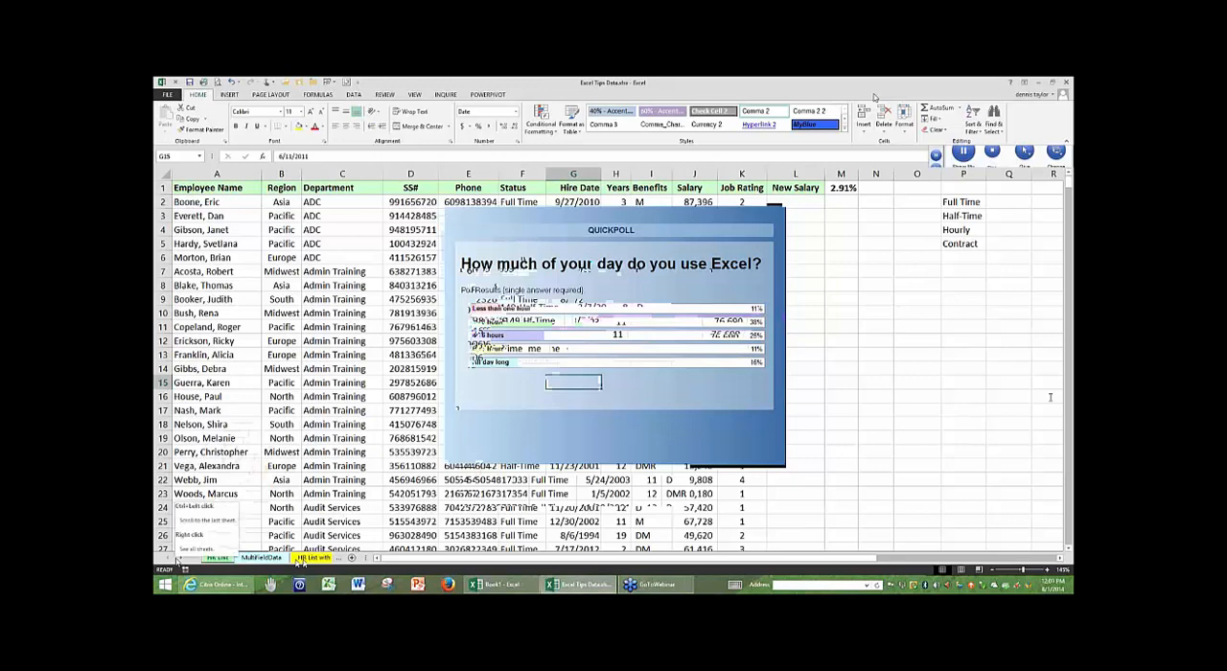
{"action": "right_click", "coordinate": [178, 561]}
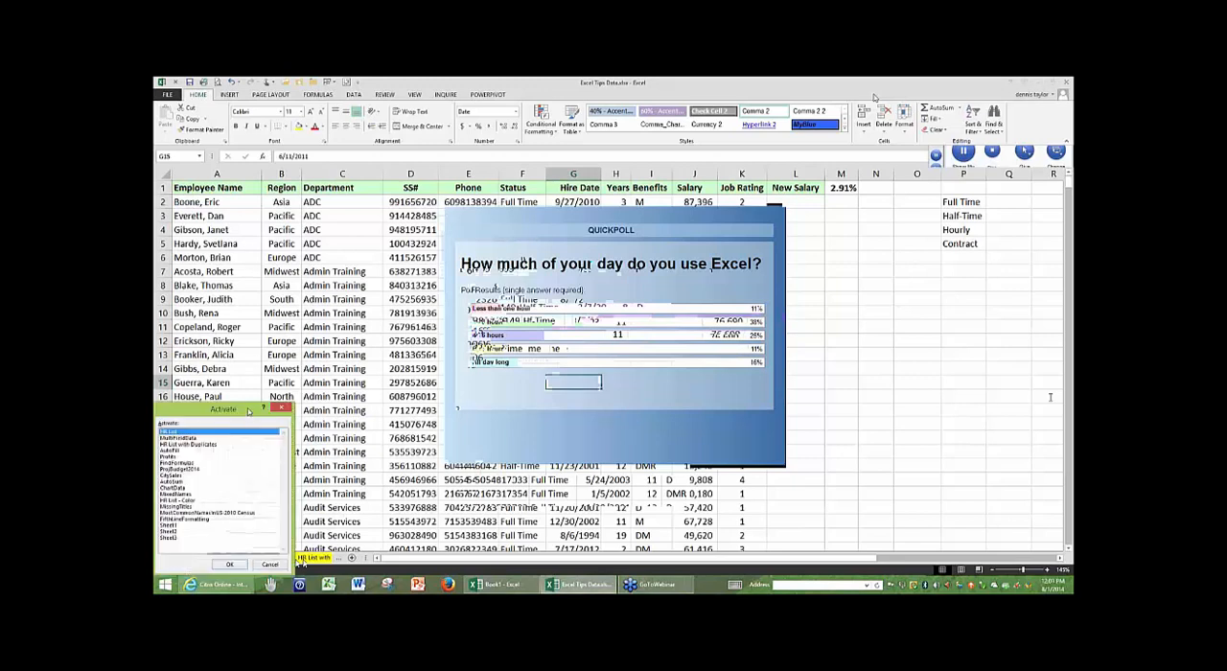
{"action": "left_click_drag", "start_coordinate": [248, 410], "coordinate": [280, 369]}
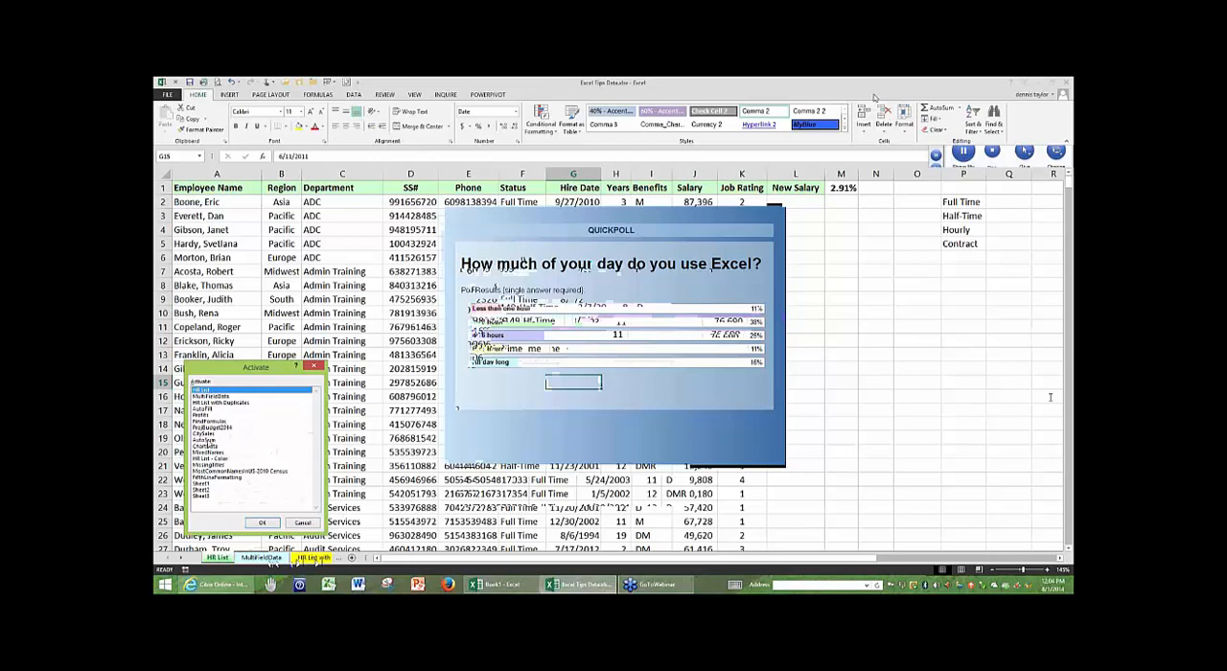
{"action": "double_click", "coordinate": [208, 440]}
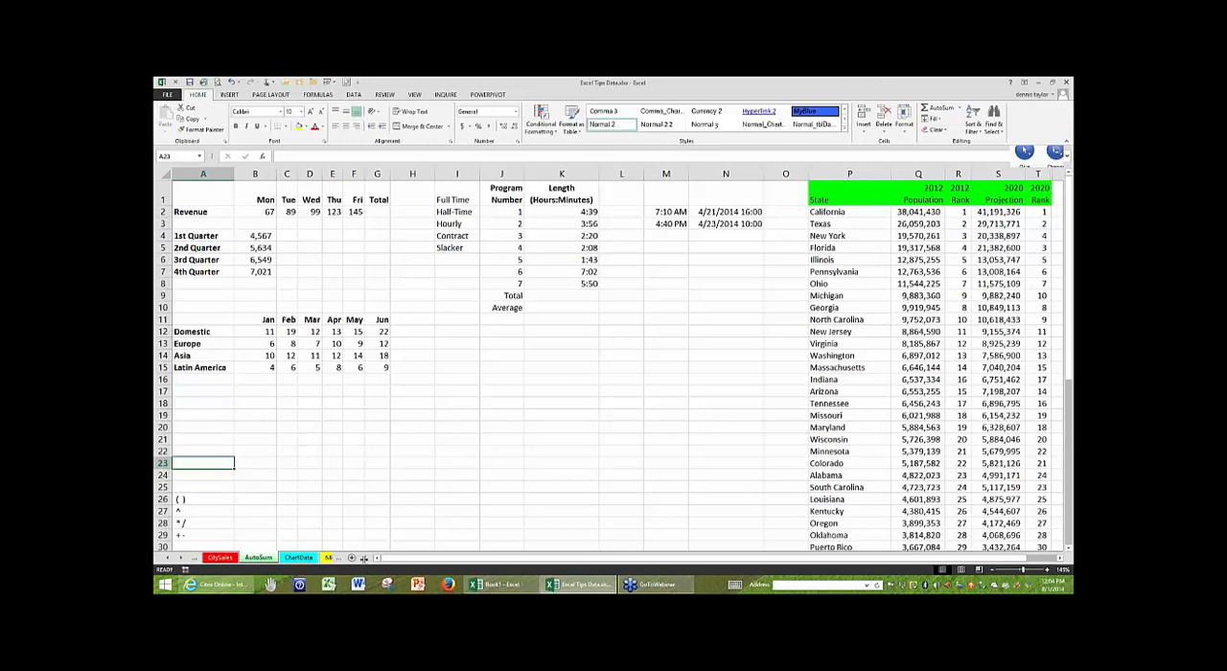
- Widen the sheet tab area by shrinking the horizontal scroll bar, and bring the workbook's first sheet tabs into view
{"action": "left_click_drag", "start_coordinate": [363, 558], "coordinate": [710, 558]}
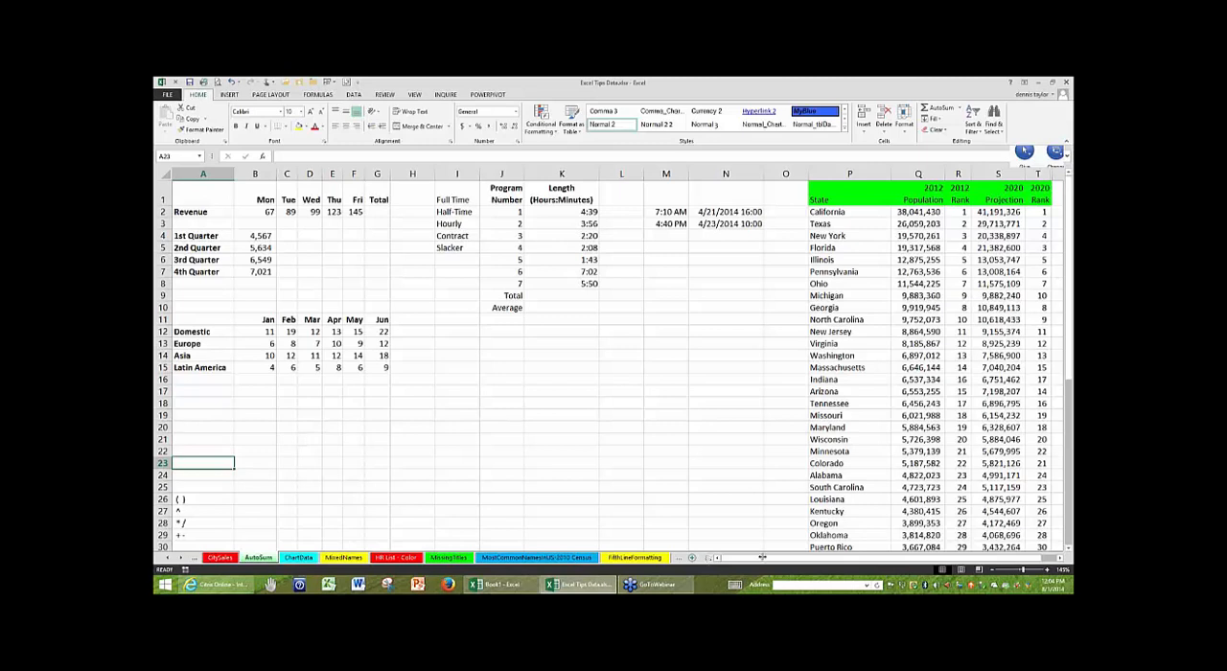
{"action": "left_click_drag", "start_coordinate": [762, 557], "coordinate": [870, 557]}
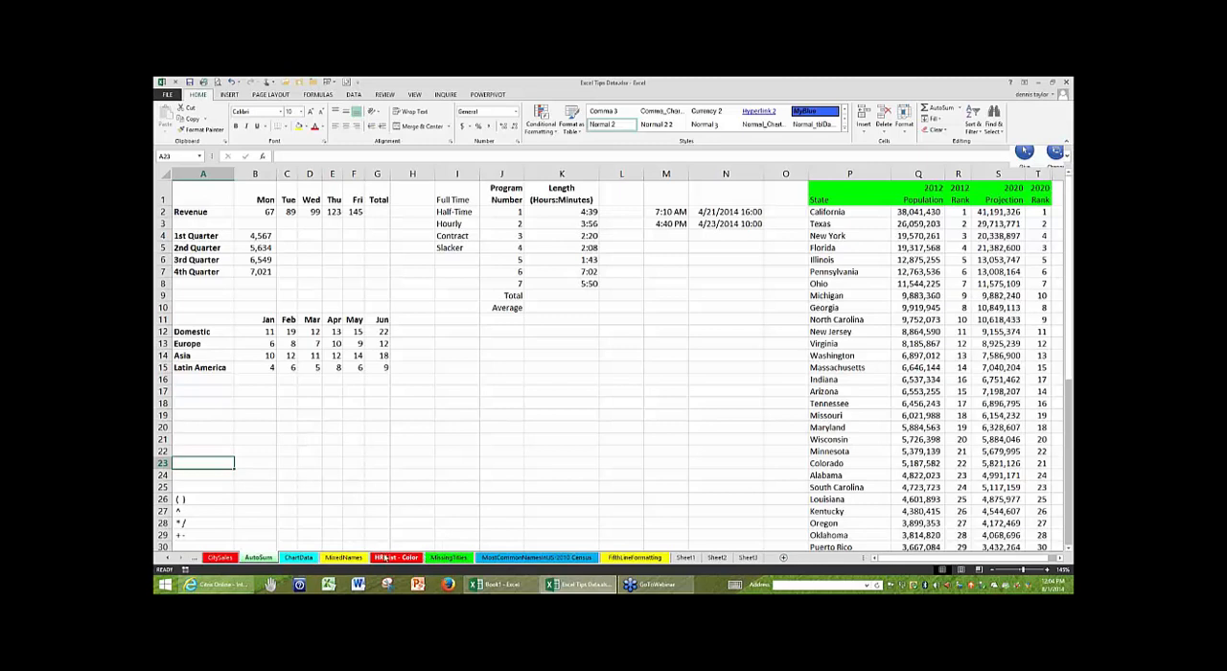
{"action": "left_click", "coordinate": [167, 559]}
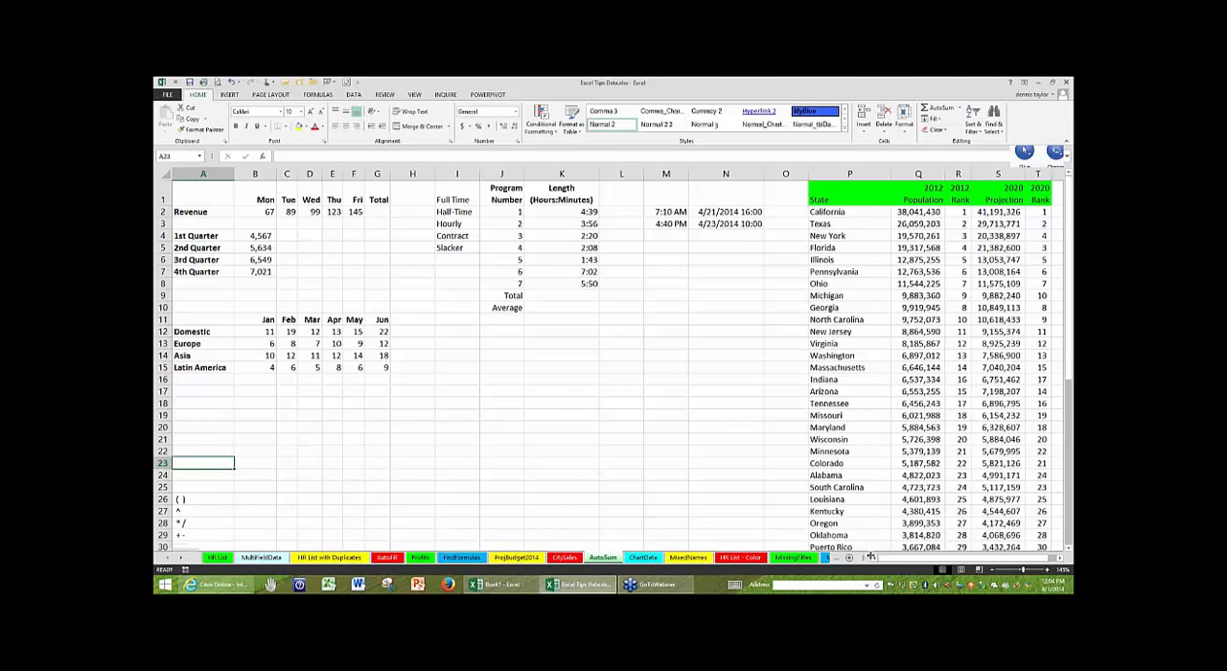
{"action": "left_click_drag", "start_coordinate": [870, 556], "coordinate": [943, 554]}
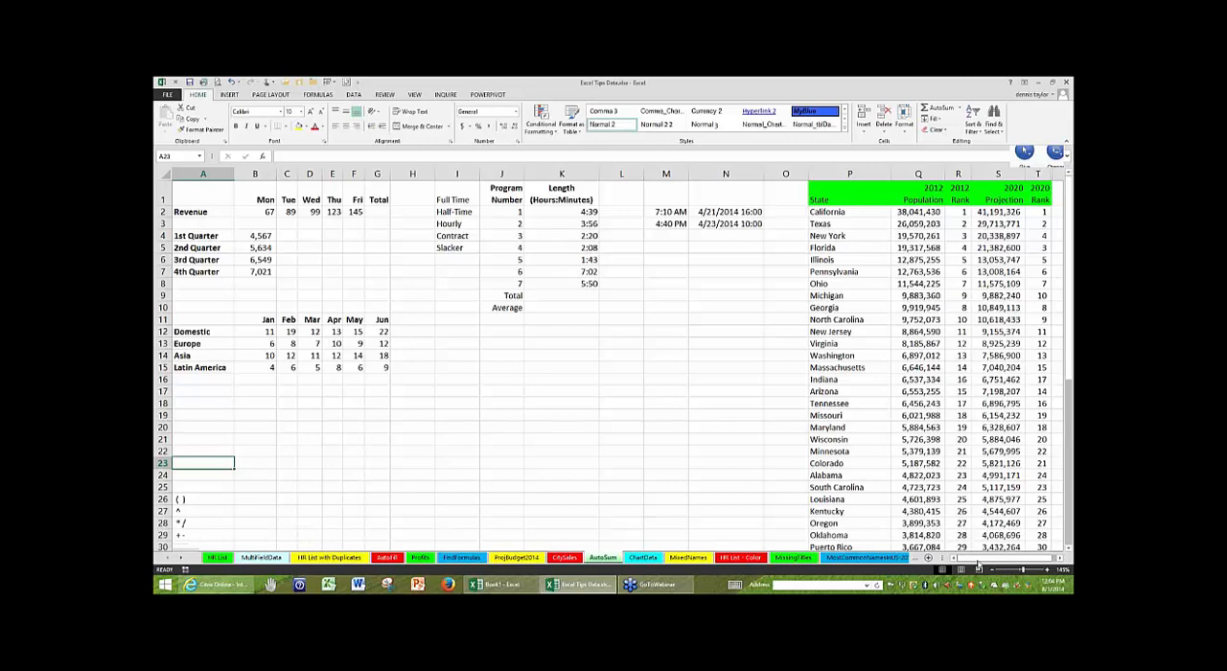
{"action": "left_click_drag", "start_coordinate": [978, 568], "coordinate": [990, 559]}
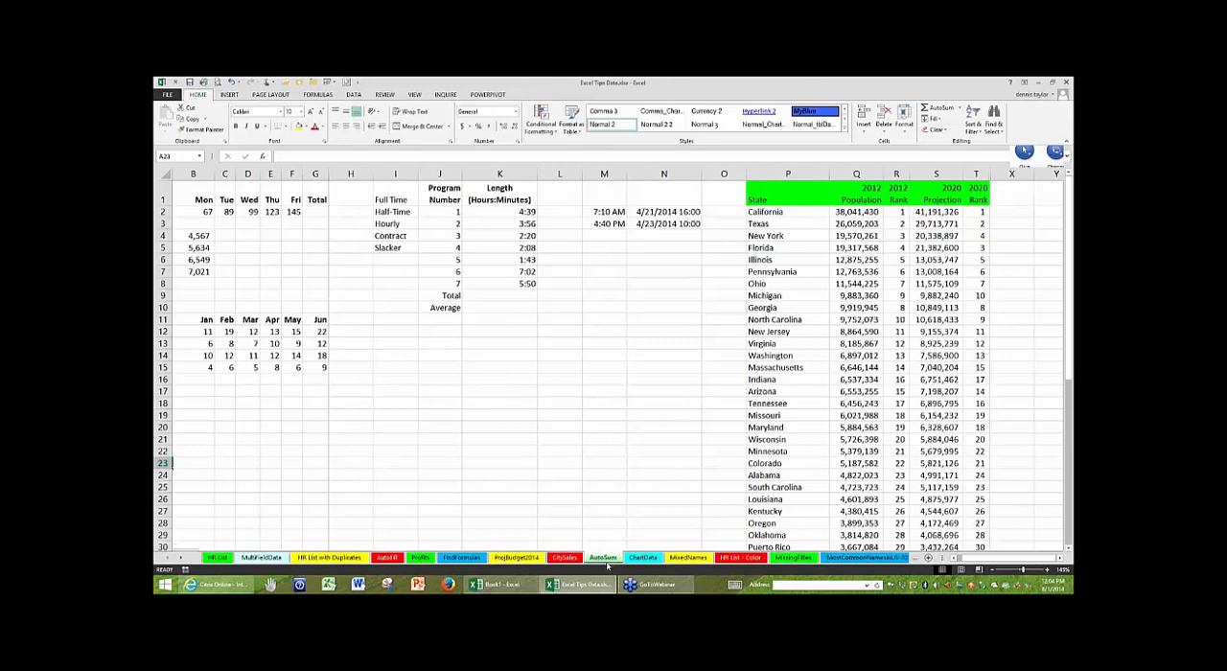
- Switch to the HR List sheet and magnify the data around cell C14
{"action": "left_click", "coordinate": [219, 558]}
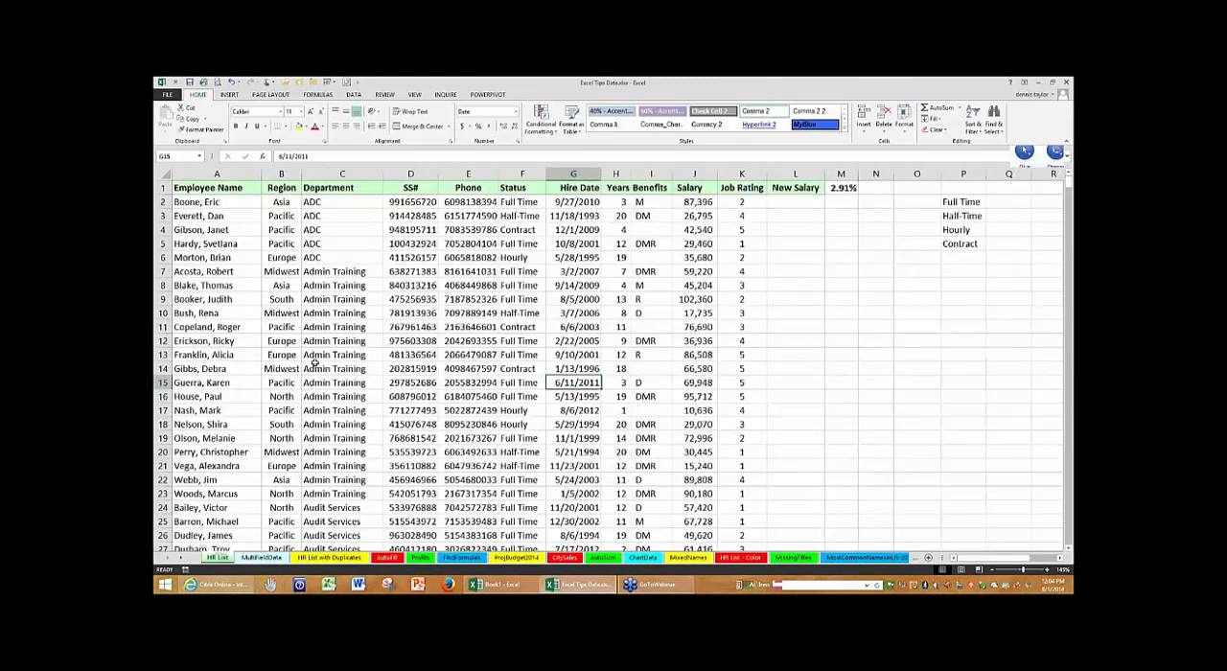
{"action": "left_click", "coordinate": [315, 365]}
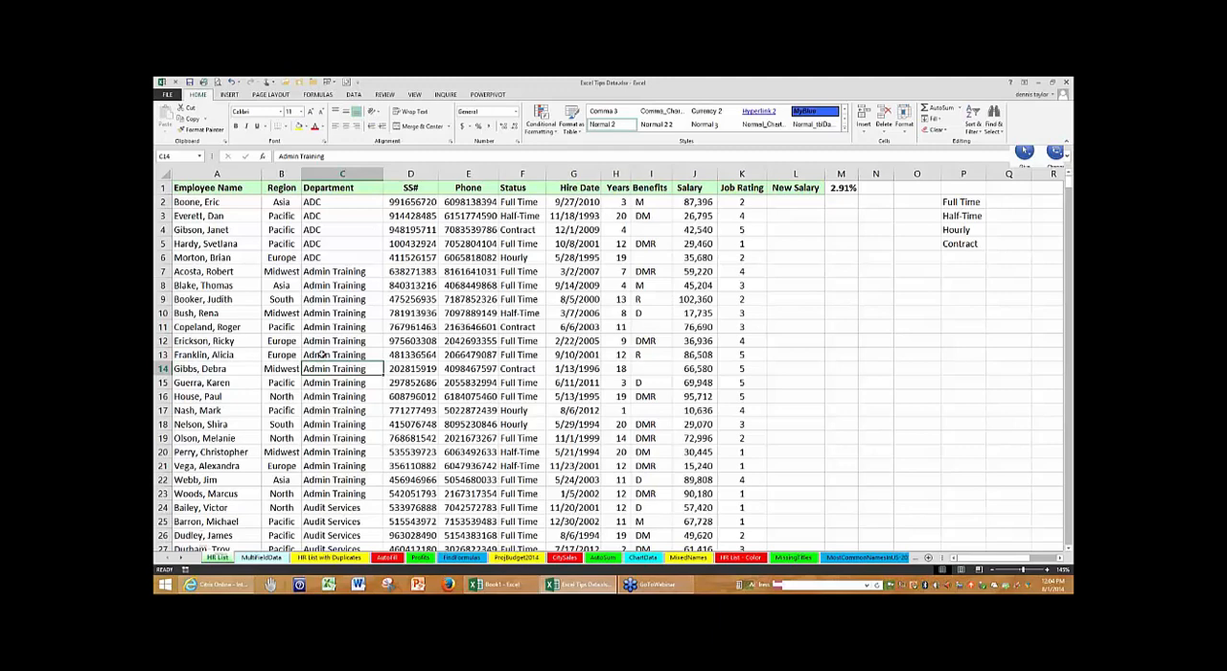
{"action": "scroll", "coordinate": [323, 354], "scroll_direction": "up", "scroll_amount": 1}
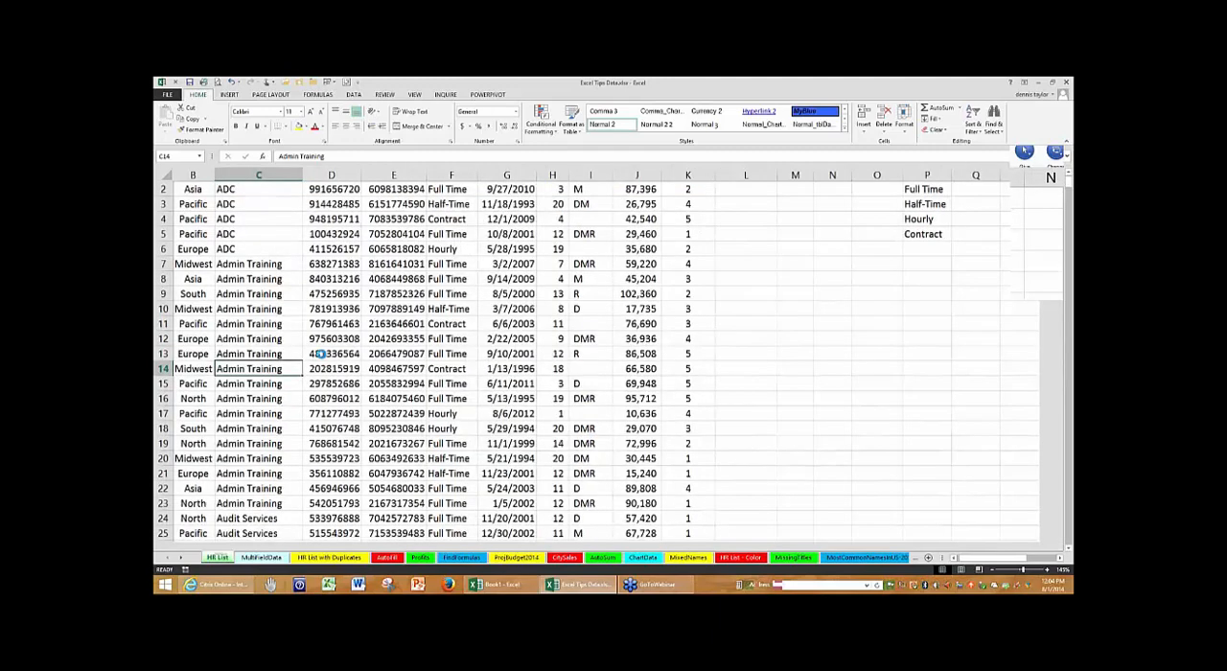
{"action": "scroll", "coordinate": [321, 354], "scroll_direction": "up", "scroll_amount": 3}
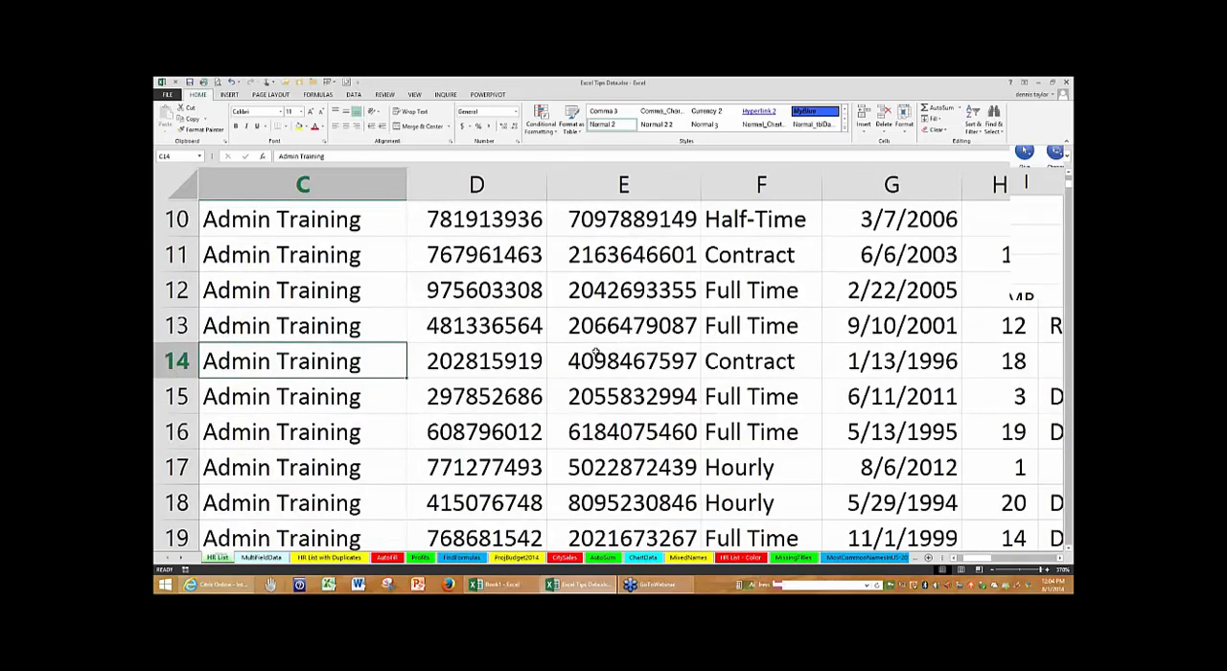
{"action": "scroll", "coordinate": [594, 352], "scroll_direction": "down", "scroll_amount": 2}
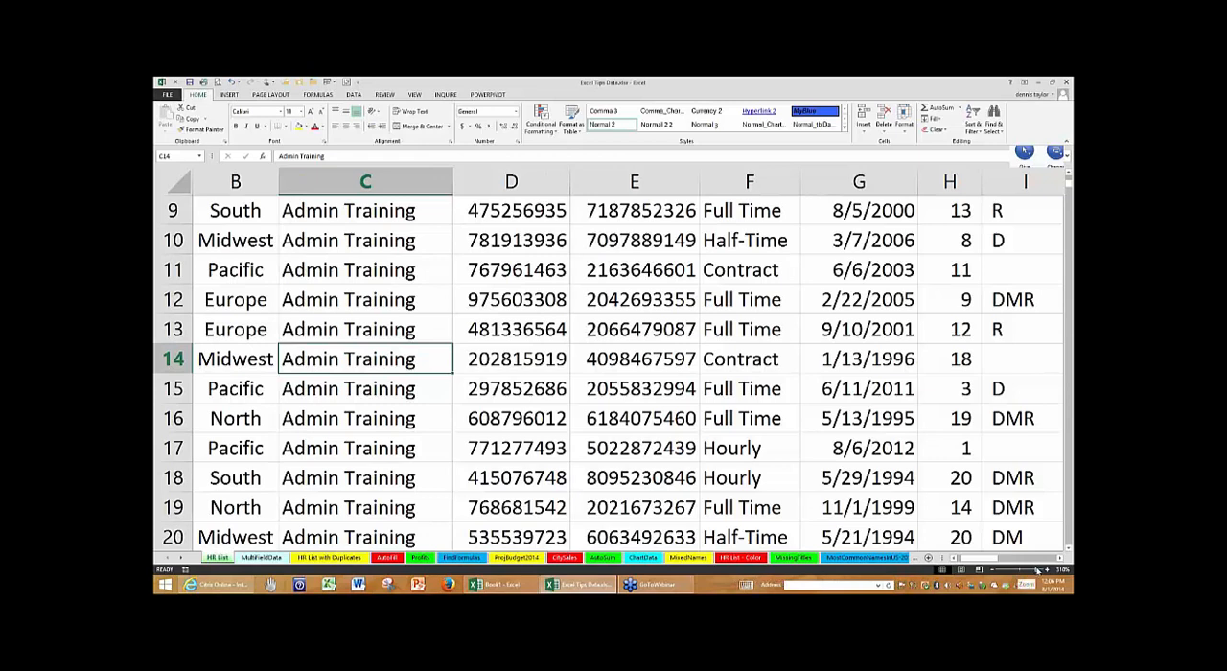
- Shrink the HR List view for an overview of the data and enlarge it again to about 310%
{"action": "left_click_drag", "start_coordinate": [1037, 571], "coordinate": [1011, 571]}
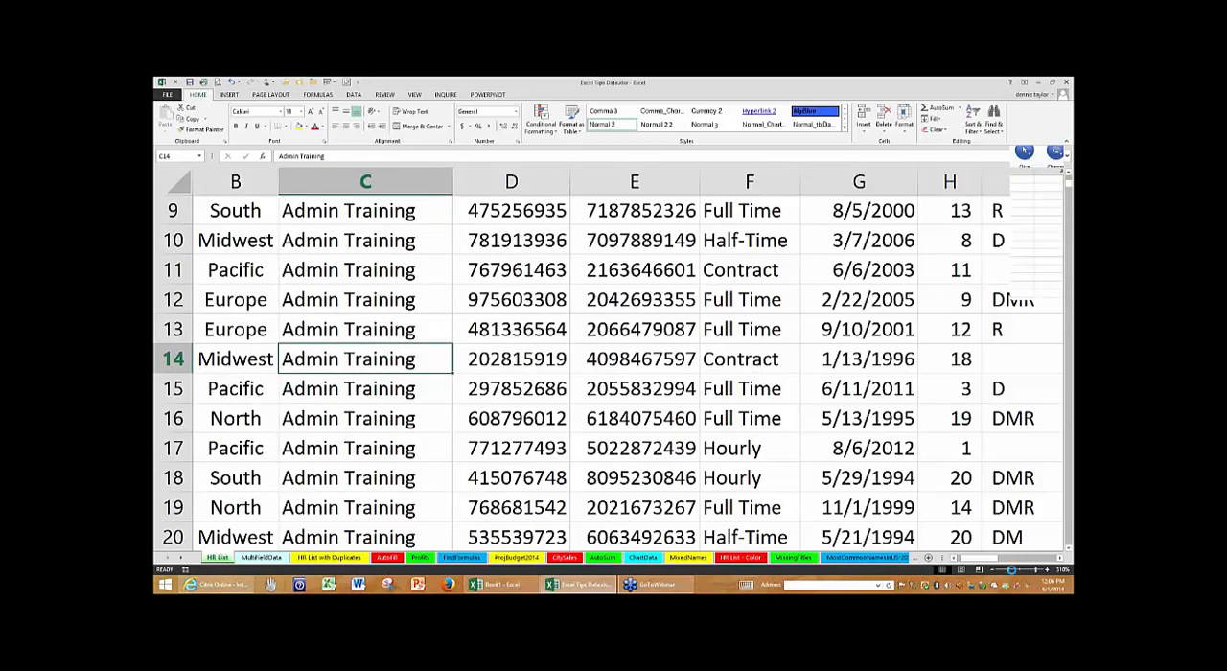
{"action": "left_click", "coordinate": [1038, 571]}
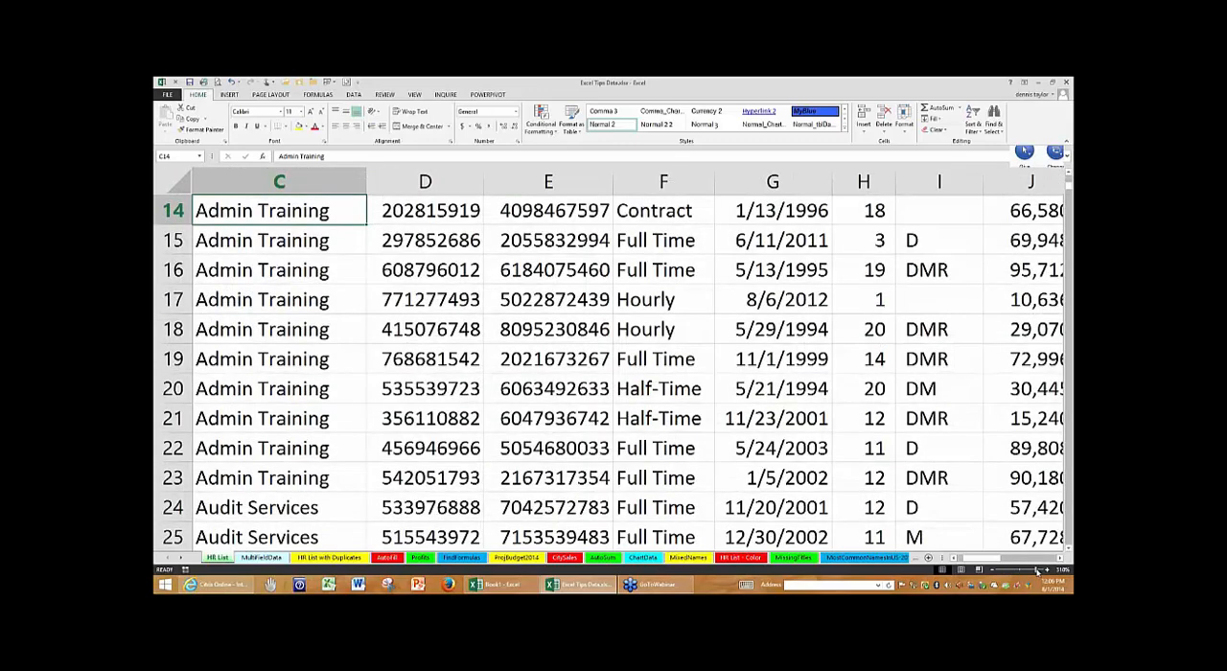
{"action": "left_click_drag", "start_coordinate": [1037, 571], "coordinate": [1036, 571]}
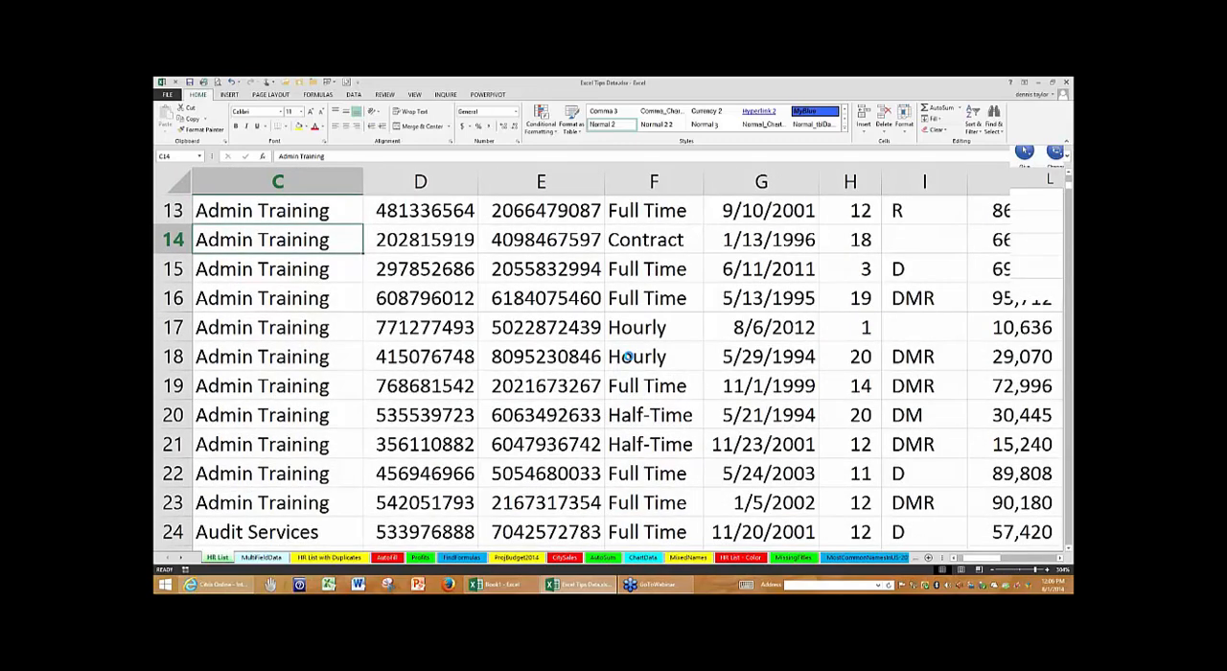
- Zoom the HR List out gradually and set the magnification to 150%
{"action": "scroll", "coordinate": [628, 356], "scroll_direction": "down", "scroll_amount": 2}
{"action": "scroll", "coordinate": [628, 356], "scroll_direction": "down", "scroll_amount": 2}
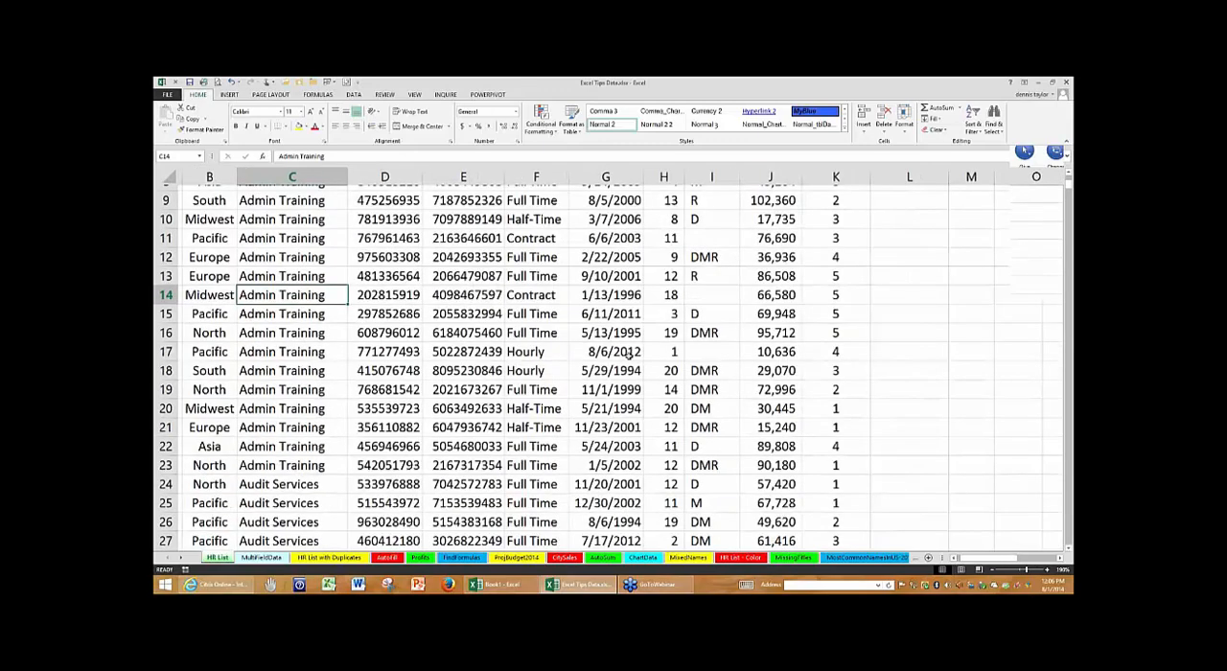
{"action": "scroll", "coordinate": [628, 357], "scroll_direction": "down", "scroll_amount": 1}
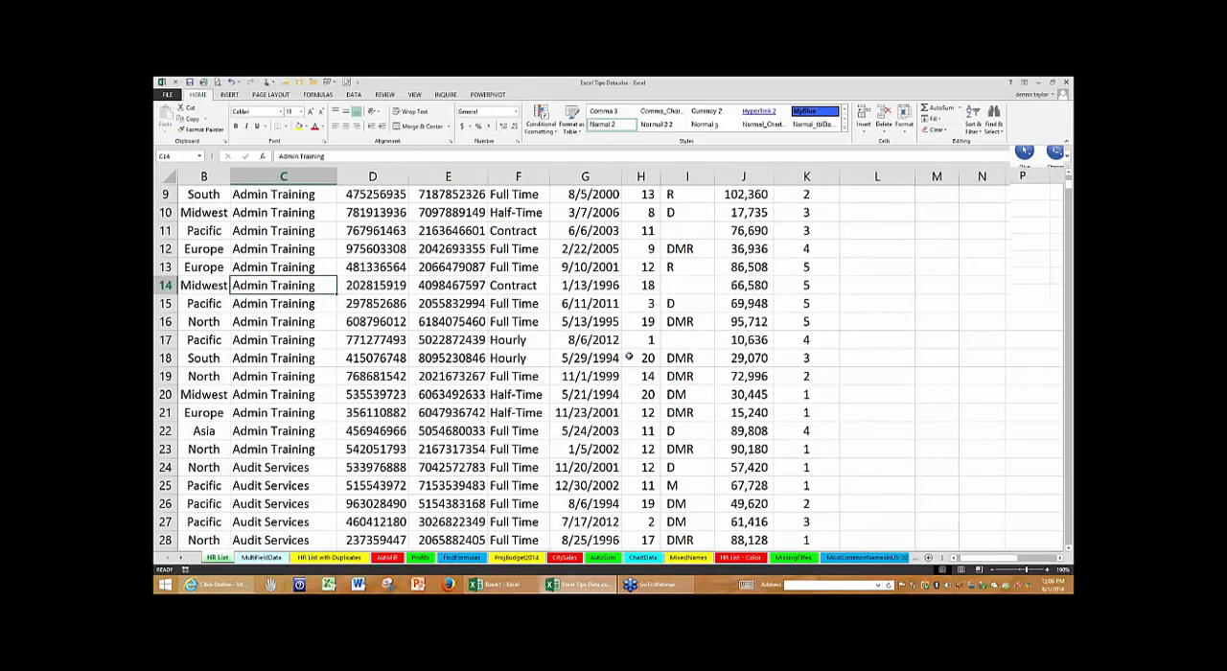
{"action": "scroll", "coordinate": [628, 356], "scroll_direction": "down", "scroll_amount": 1}
{"action": "scroll", "coordinate": [629, 356], "scroll_direction": "down", "scroll_amount": 1}
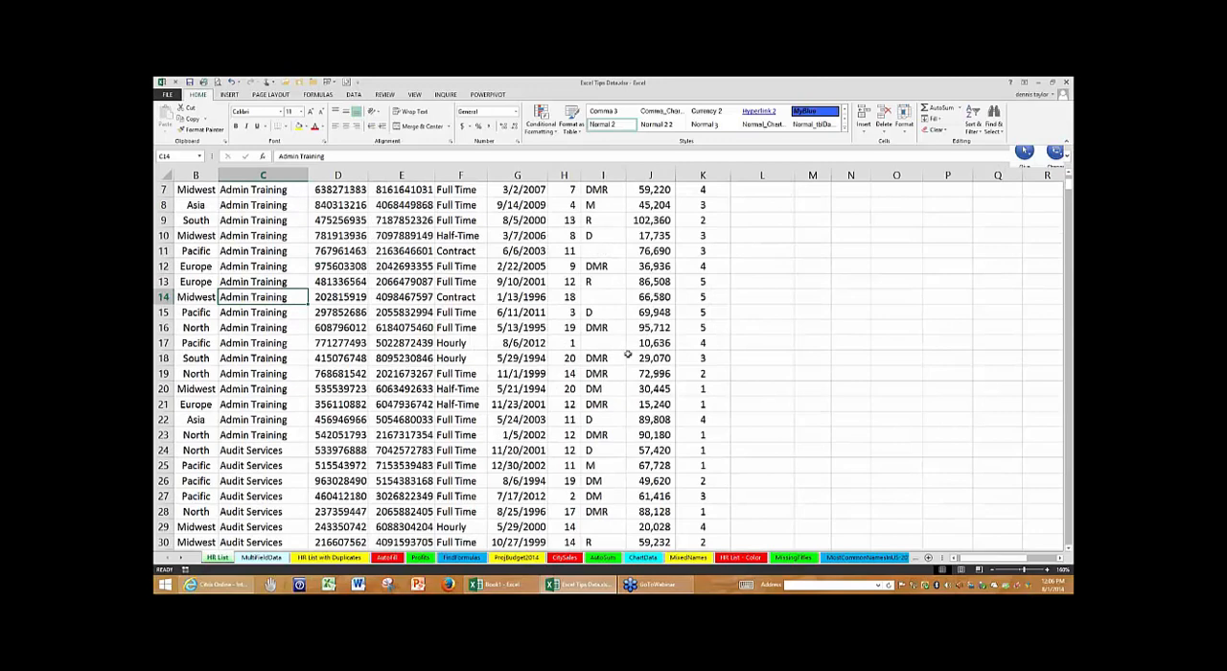
{"action": "scroll", "coordinate": [628, 357], "scroll_direction": "down", "scroll_amount": 2}
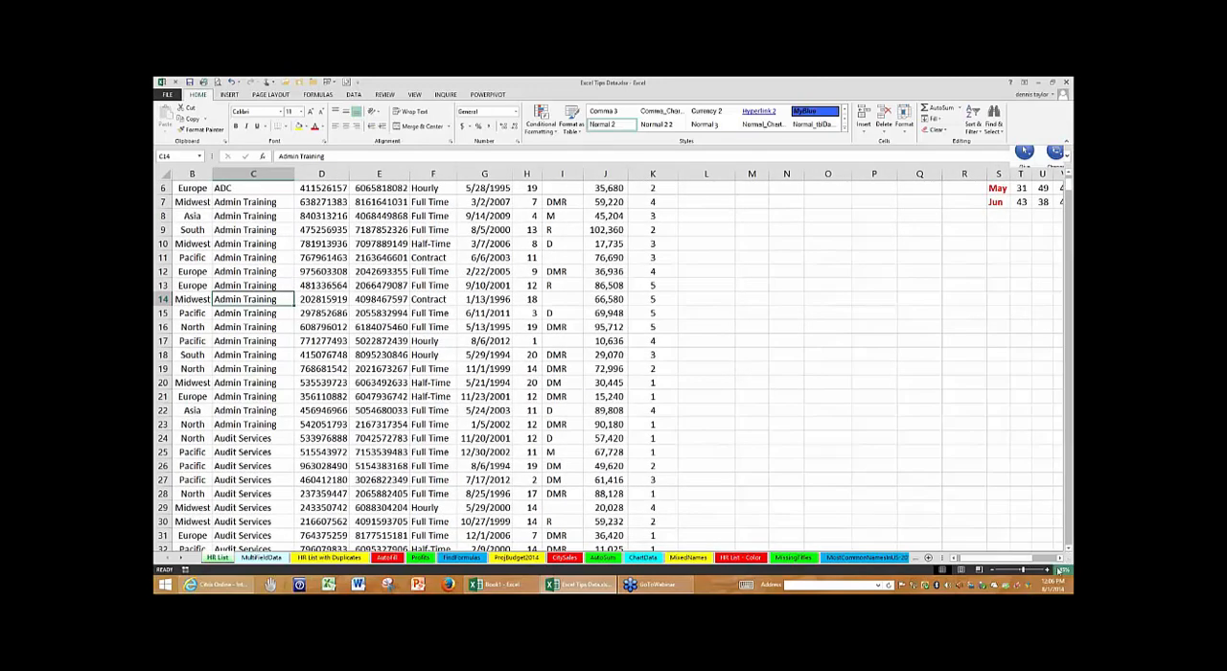
{"action": "left_click", "coordinate": [994, 572]}
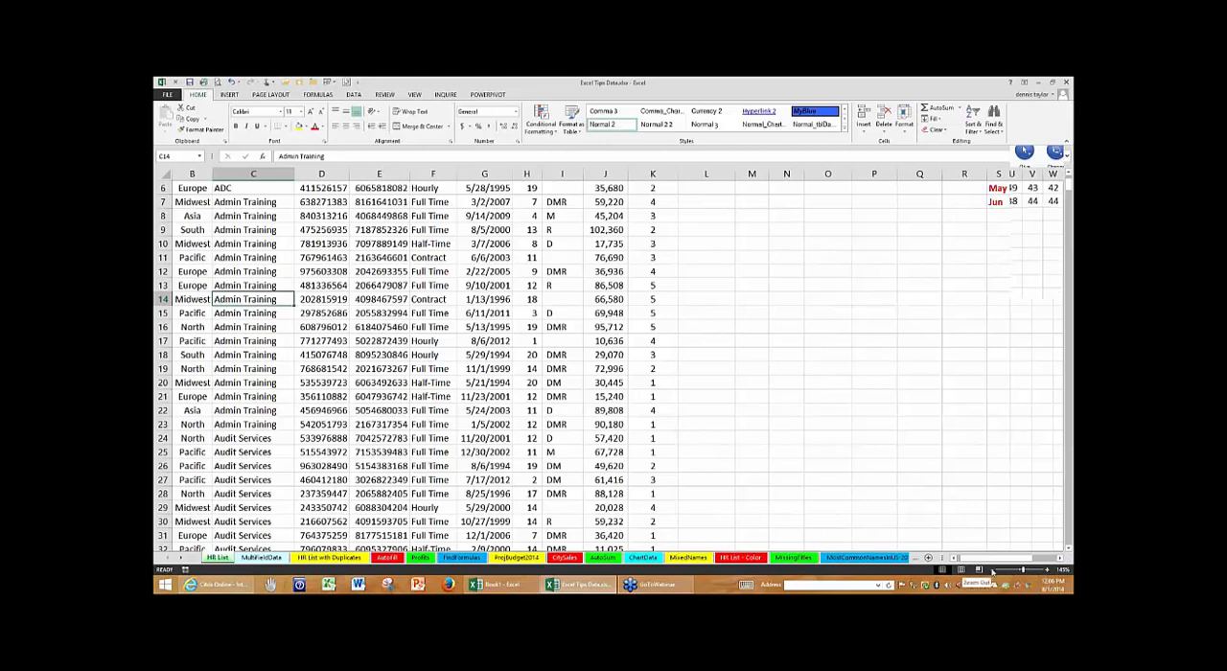
{"action": "left_click", "coordinate": [1048, 571]}
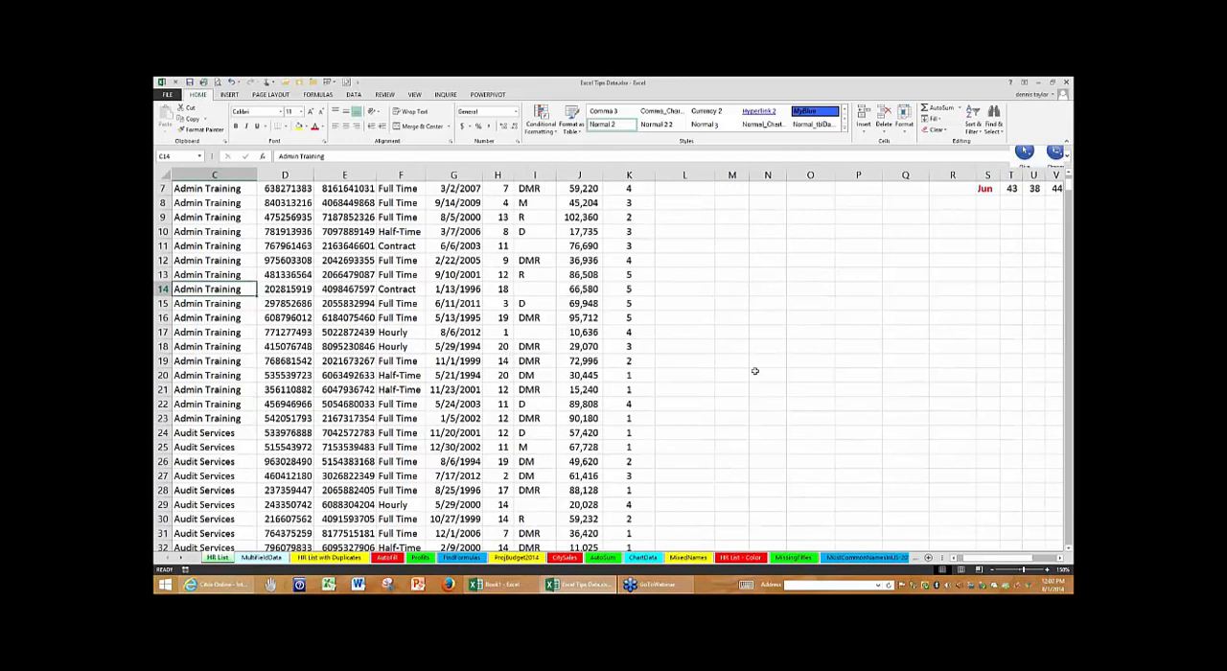
- Zoom in on the HR List around cell I16 to 190%, return to the top of the list, and select cell A1
{"action": "left_click", "coordinate": [549, 320]}
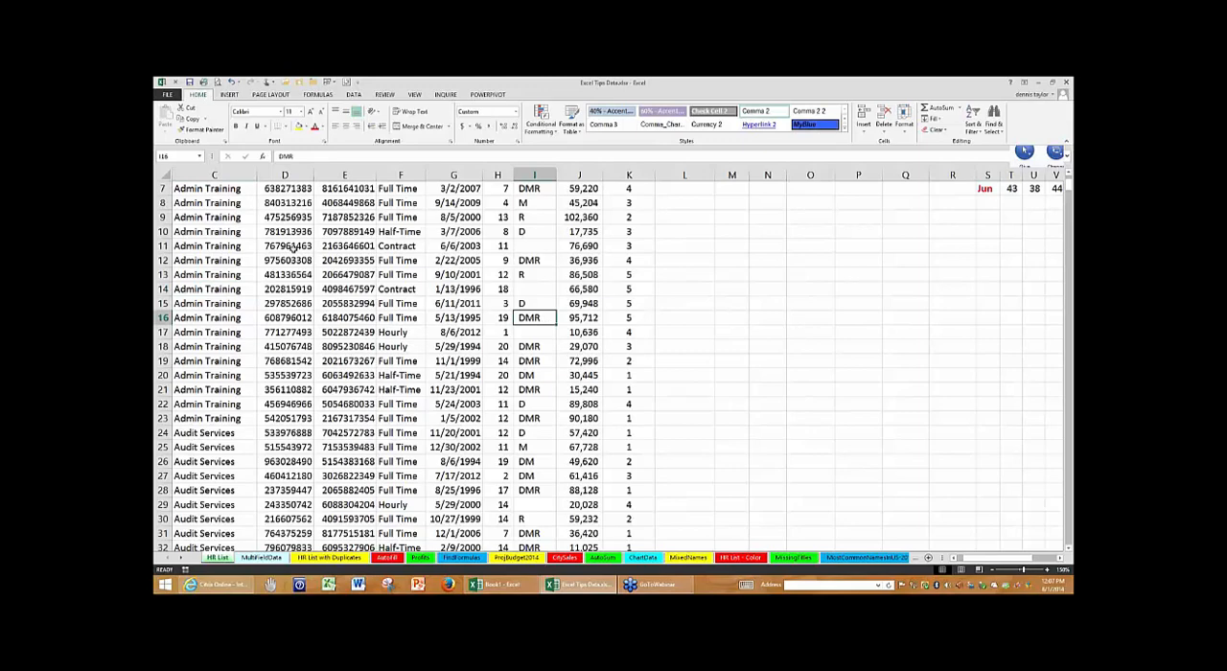
{"action": "scroll", "coordinate": [294, 249], "scroll_direction": "up", "scroll_amount": 3}
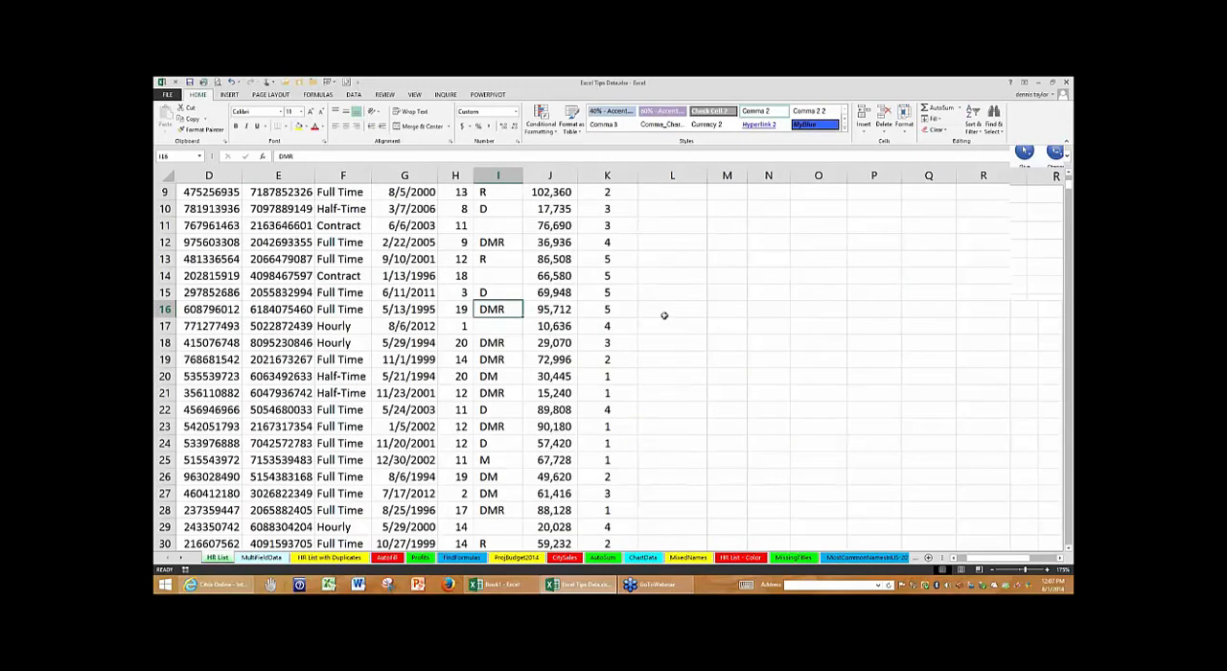
{"action": "scroll", "coordinate": [662, 315], "scroll_direction": "up", "scroll_amount": 3}
{"action": "left_click_drag", "start_coordinate": [1005, 559], "coordinate": [957, 562]}
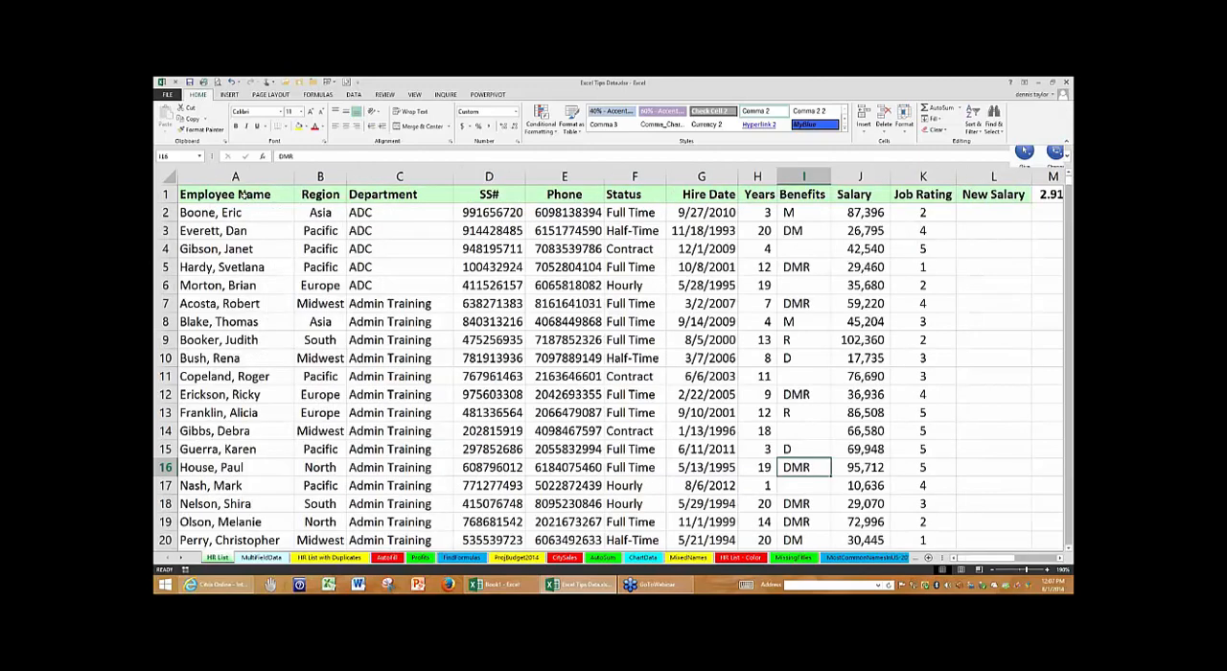
{"action": "left_click", "coordinate": [243, 194]}
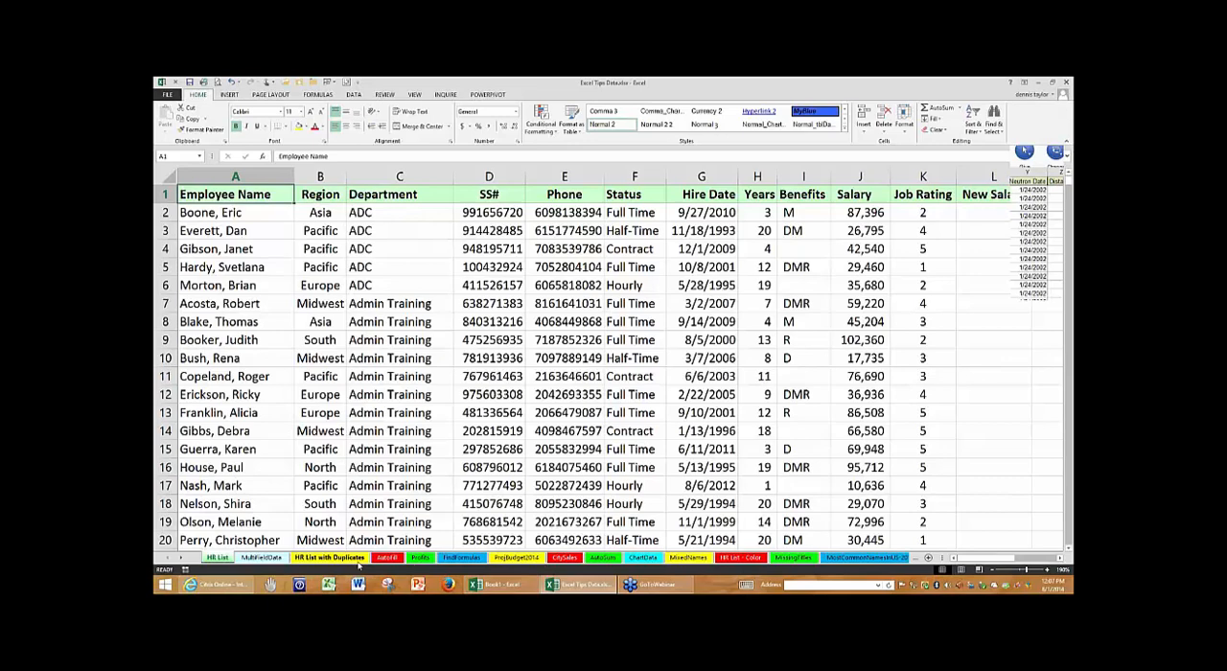
- Flip forward sheet by sheet from HR List to MissingTitles and back to the MixedNames sheet
{"action": "key", "text": "ctrl+Page_Down"}
{"action": "key", "text": "ctrl+Page_Down"}
{"action": "key", "text": "ctrl+Page_Down"}
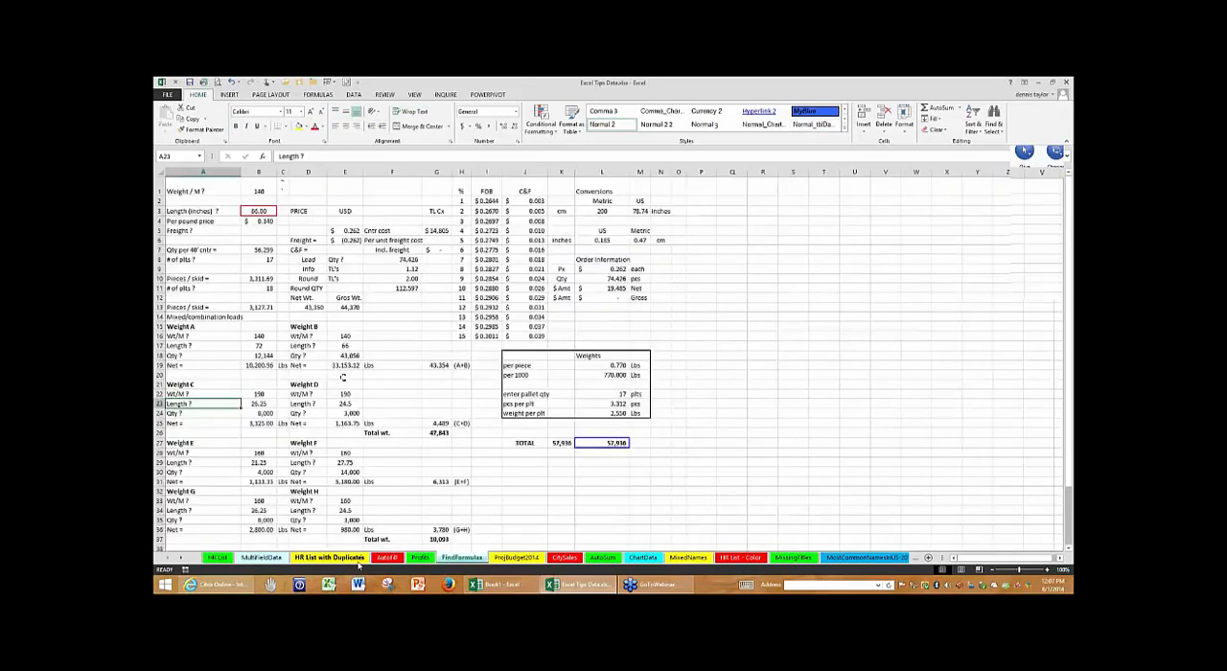
{"action": "key", "text": "ctrl+Page_Down"}
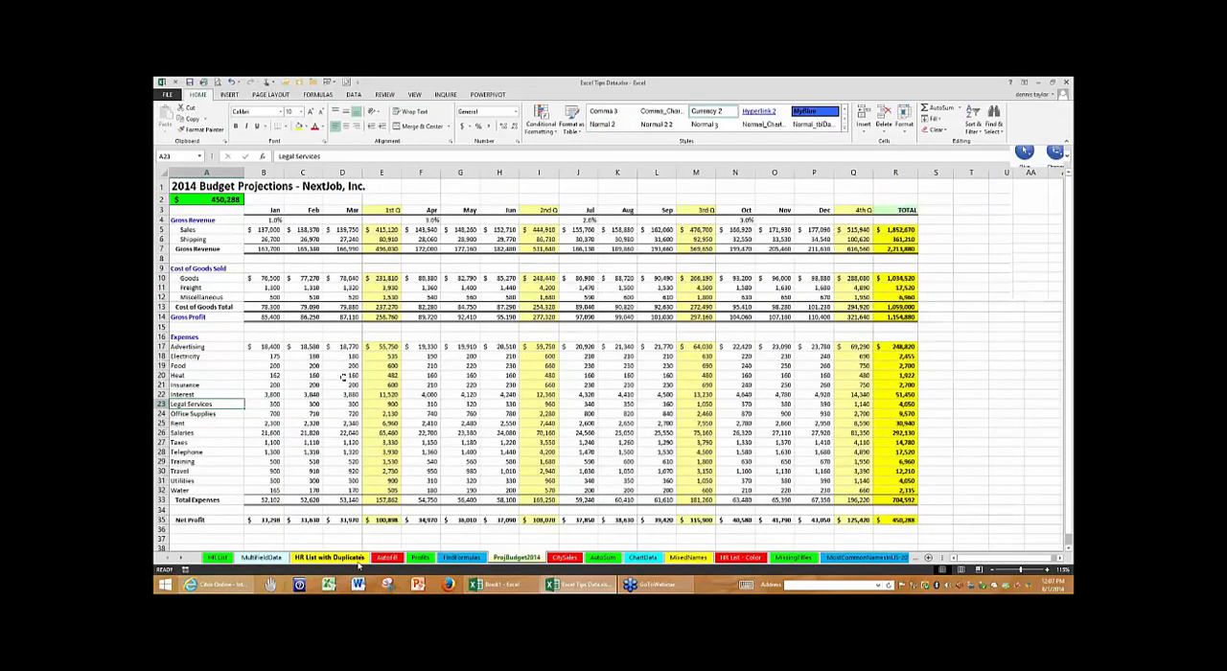
{"action": "key", "text": "ctrl+Page_Down"}
{"action": "key", "text": "ctrl+Page_Down"}
{"action": "key", "text": "ctrl+Page_Down"}
{"action": "key", "text": "ctrl+Page_Down"}
{"action": "key", "text": "ctrl+Page_Down"}
{"action": "key", "text": "ctrl+Page_Down"}
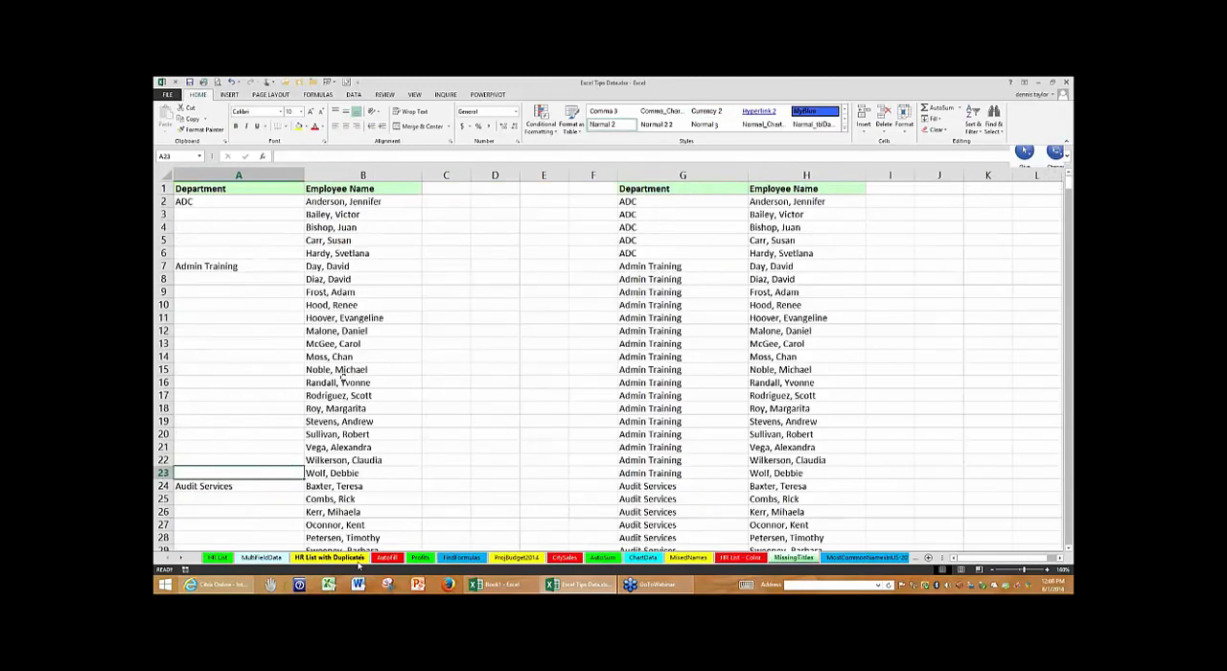
{"action": "key", "text": "ctrl+Page_Up"}
{"action": "key", "text": "ctrl+Page_Up"}
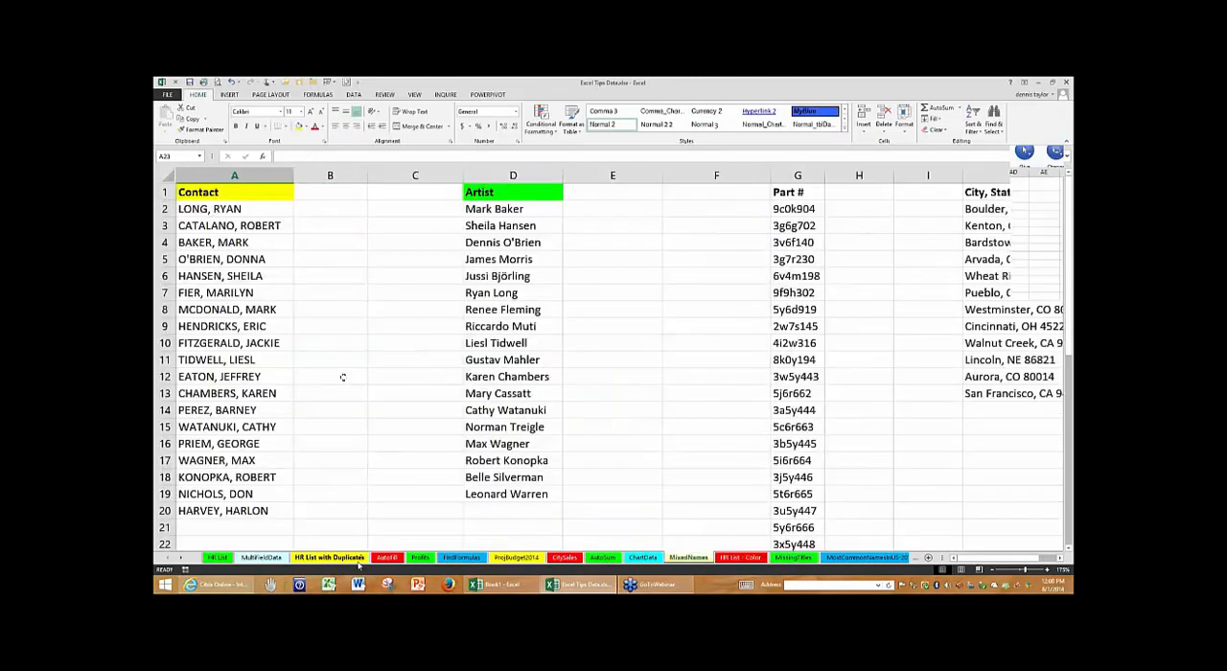
- Flip backward sheet by sheet from MixedNames through ProjBudget2014 to the HR List sheet
{"action": "key", "text": "ctrl+Page_Up"}
{"action": "key", "text": "ctrl+Page_Up"}
{"action": "key", "text": "ctrl+Page_Up"}
{"action": "key", "text": "ctrl+Page_Up"}
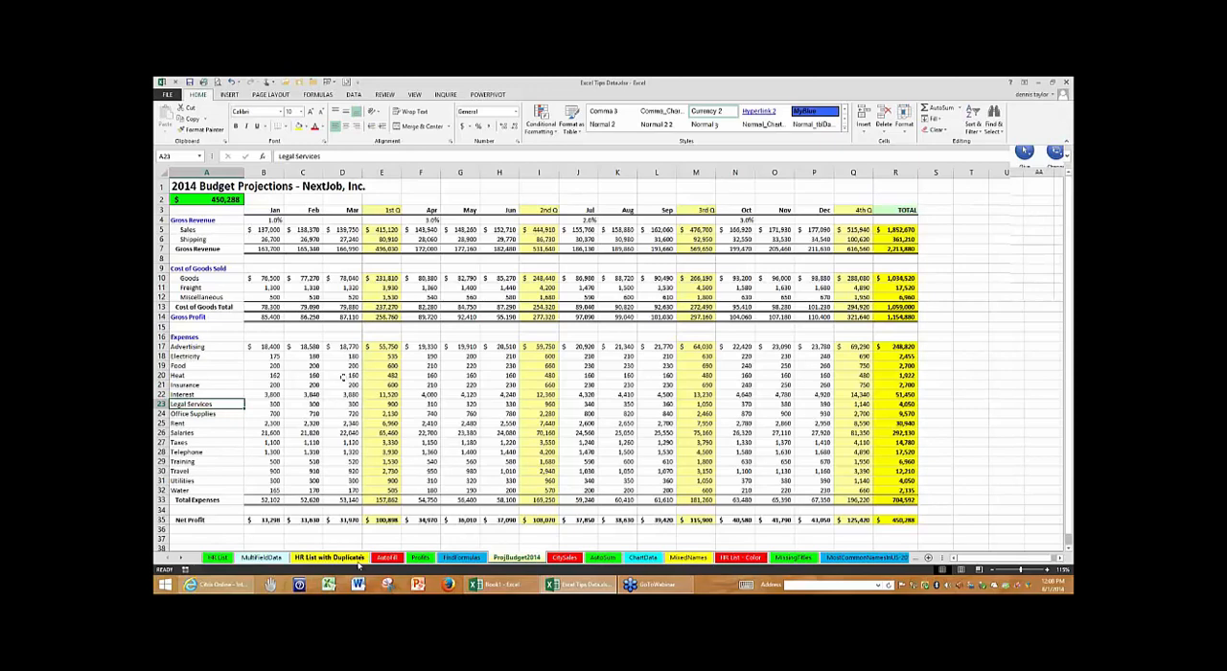
{"action": "key", "text": "ctrl+Page_Up"}
{"action": "key", "text": "ctrl+Page_Up"}
{"action": "key", "text": "ctrl+Page_Up"}
{"action": "key", "text": "ctrl+Page_Up"}
{"action": "key", "text": "ctrl+Page_Up"}
{"action": "key", "text": "ctrl+Page_Up"}
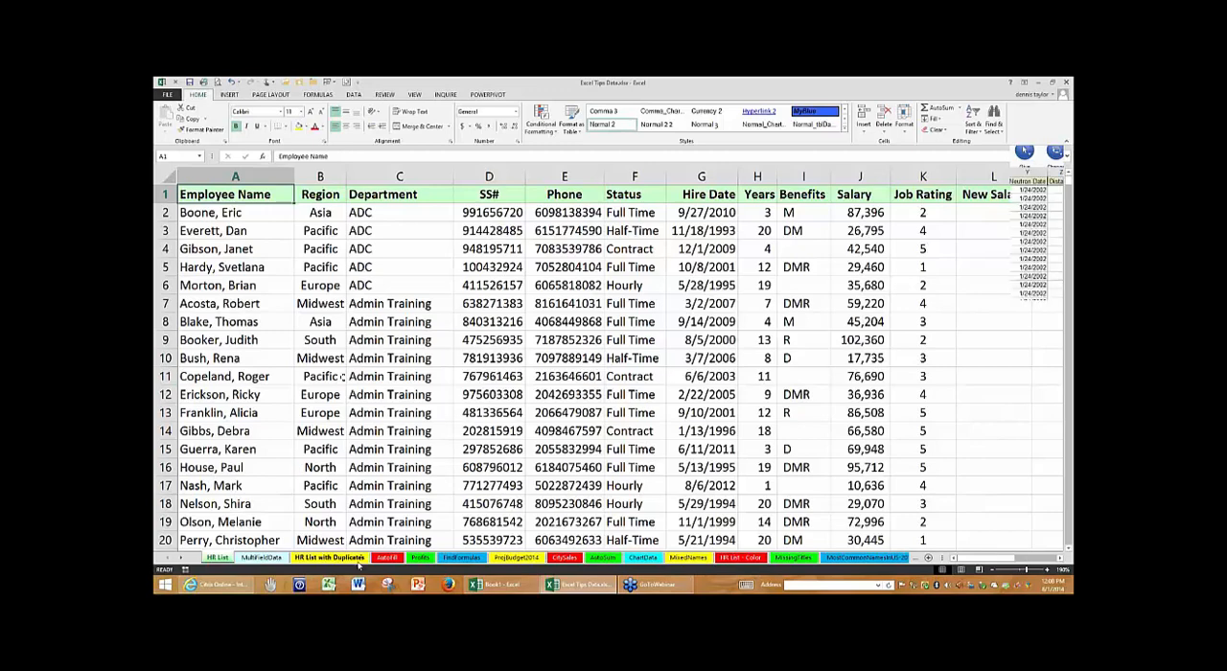
- Flip forward sheet by sheet from HR List to the last worksheet, Sheet3, and back one to Sheet2
{"action": "key", "text": "ctrl+Page_Down"}
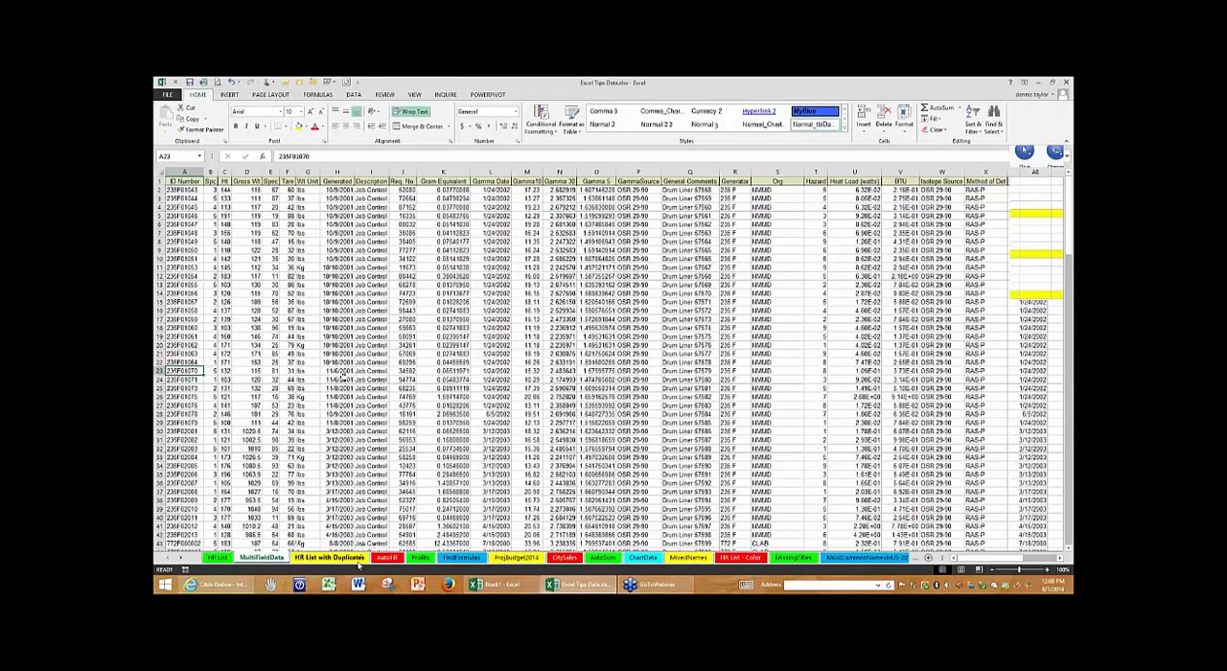
{"action": "key", "text": "ctrl+Page_Down"}
{"action": "key", "text": "ctrl+Page_Down"}
{"action": "key", "text": "ctrl+Page_Down"}
{"action": "key", "text": "ctrl+Page_Down"}
{"action": "key", "text": "ctrl+Page_Down"}
{"action": "key", "text": "ctrl+Page_Down"}
{"action": "key", "text": "ctrl+Page_Down"}
{"action": "key", "text": "ctrl+Page_Down"}
{"action": "key", "text": "ctrl+Page_Down"}
{"action": "key", "text": "ctrl+Page_Down"}
{"action": "key", "text": "ctrl+Page_Down"}
{"action": "key", "text": "ctrl+Page_Down"}
{"action": "key", "text": "ctrl+Page_Down"}
{"action": "key", "text": "ctrl+Page_Down"}
{"action": "key", "text": "ctrl+Page_Down"}
{"action": "key", "text": "ctrl+Page_Down"}
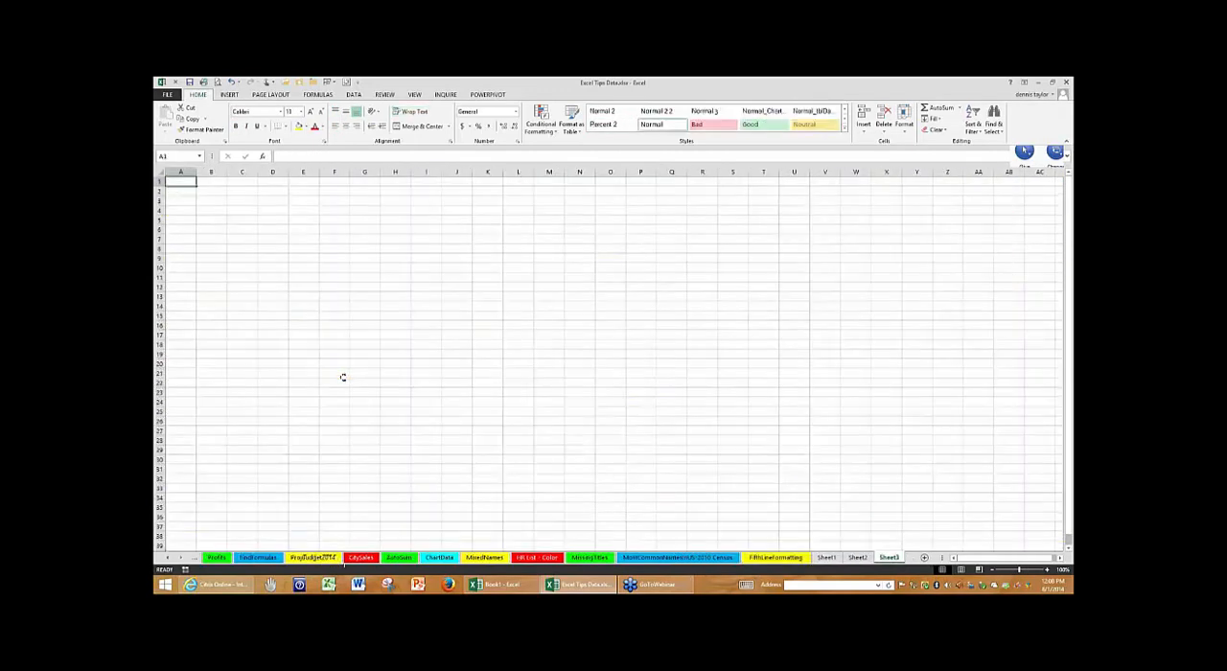
{"action": "key", "text": "ctrl+Page_Up"}
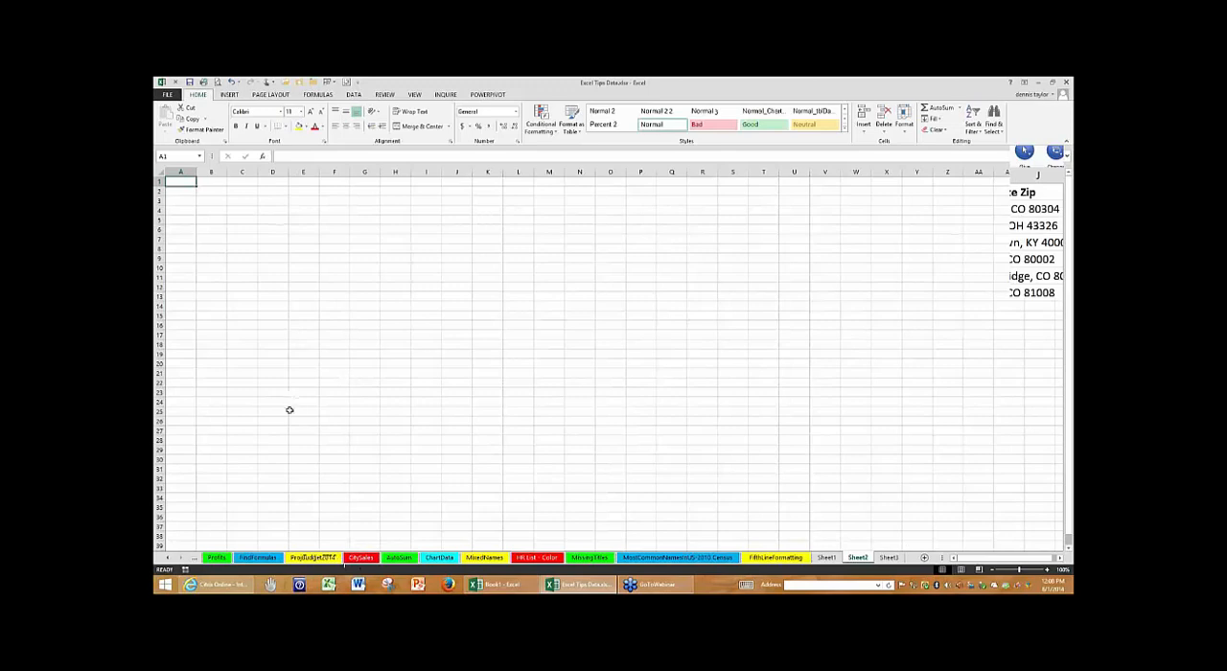
{"action": "left_click", "coordinate": [317, 430]}
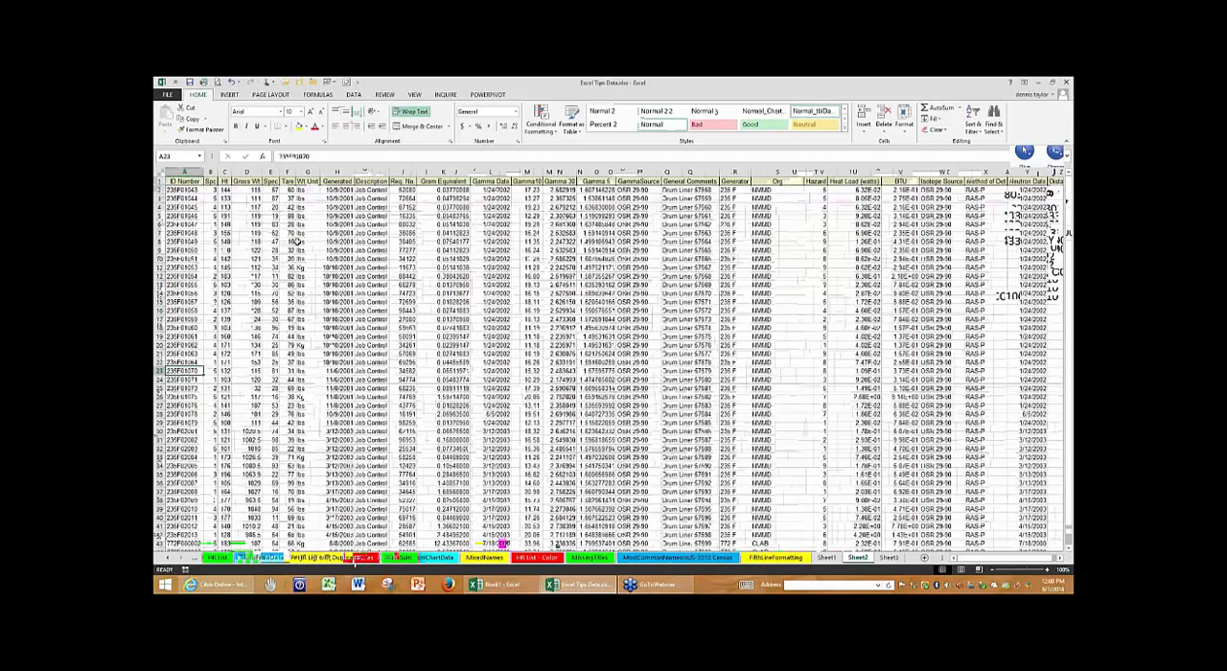
- Jump to cell A1 of the MultiFieldData sheet and zoom in to about 205%
{"action": "key", "text": "ctrl+Home"}
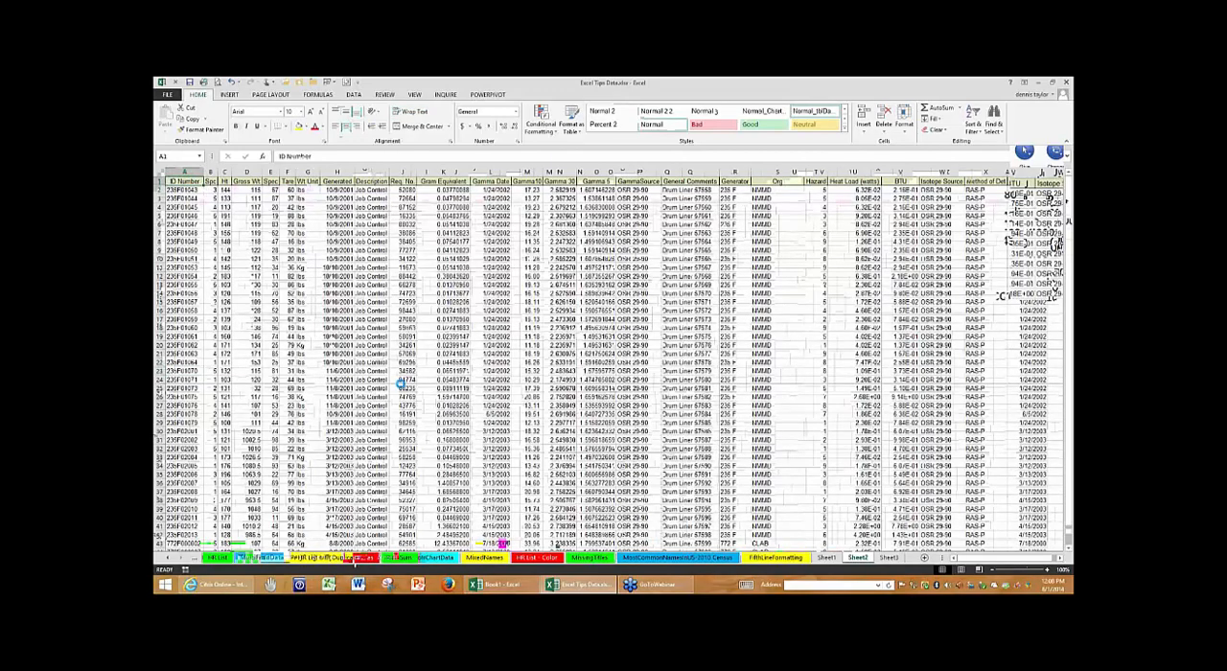
{"action": "scroll", "coordinate": [400, 384], "scroll_direction": "up", "scroll_amount": 1, "text": "ctrl"}
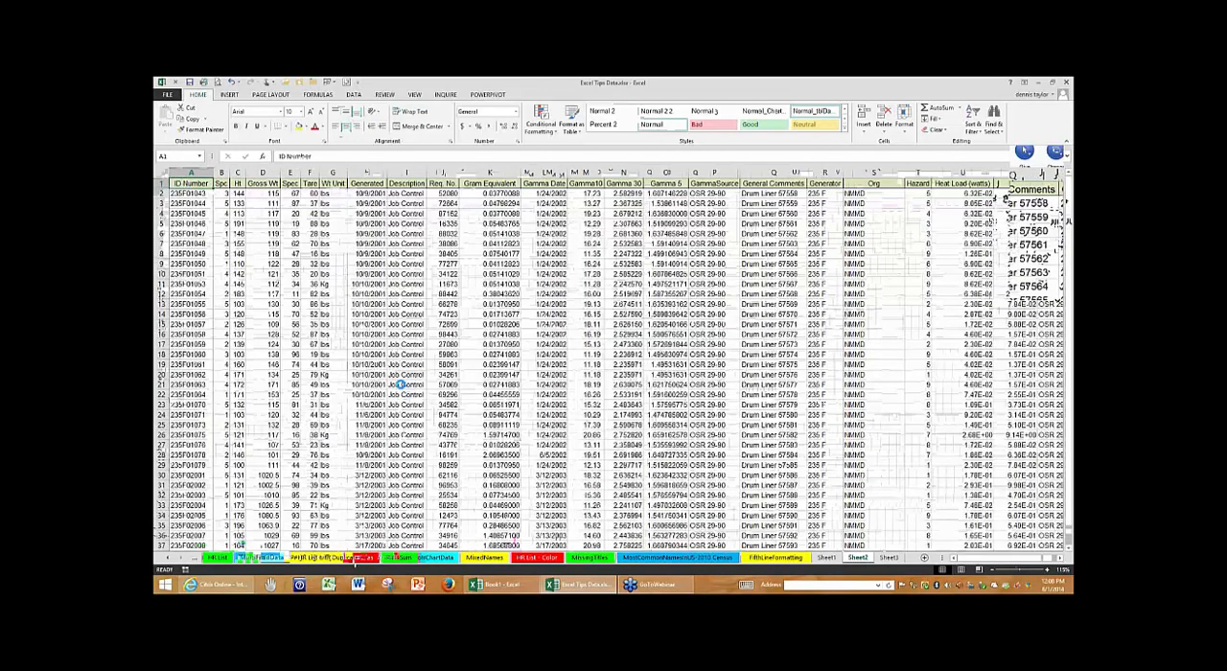
{"action": "scroll", "coordinate": [401, 383], "scroll_direction": "up", "scroll_amount": 6, "text": "ctrl"}
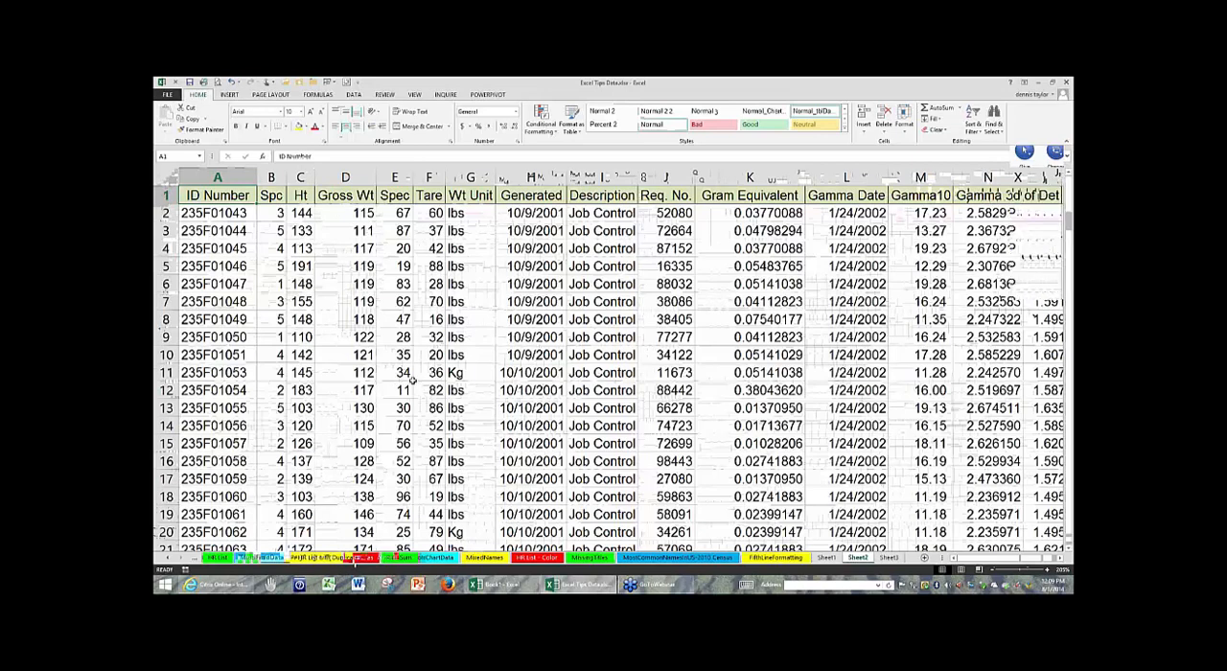
- Page right one screen at a time to the Neutron Date column, return to cell A1, and select cell H10
{"action": "key", "text": "alt+Page_Down"}
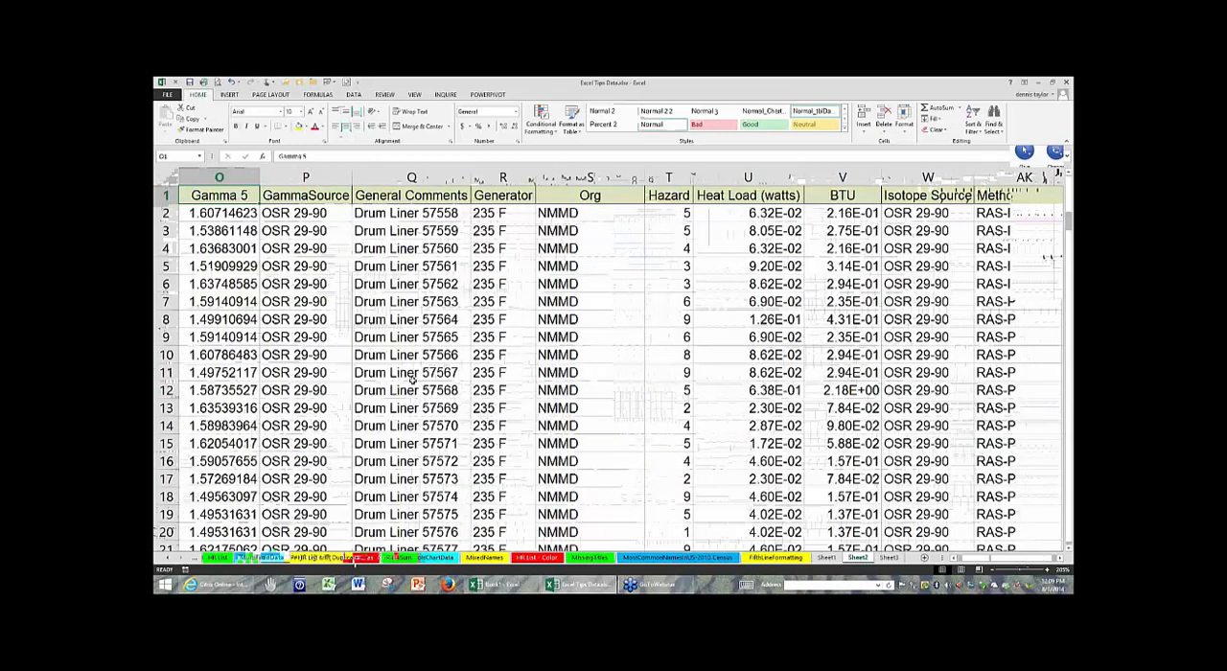
{"action": "key", "text": "alt+Page_Down"}
{"action": "key", "text": "alt+Page_Up"}
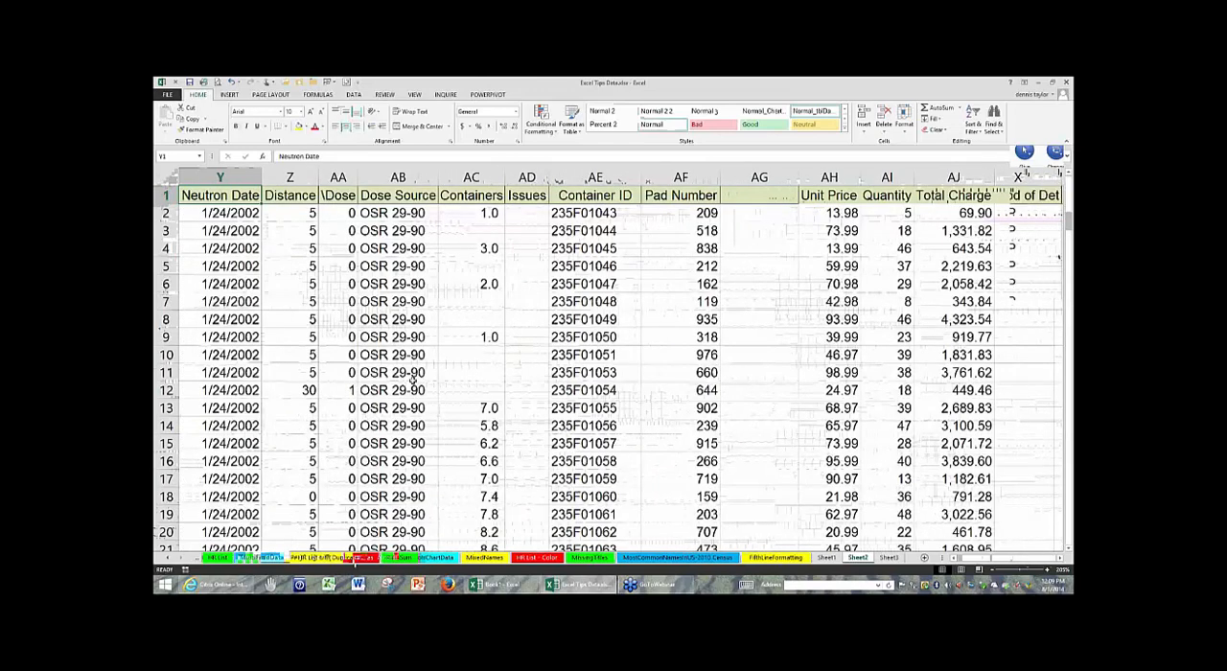
{"action": "key", "text": "ctrl+Home"}
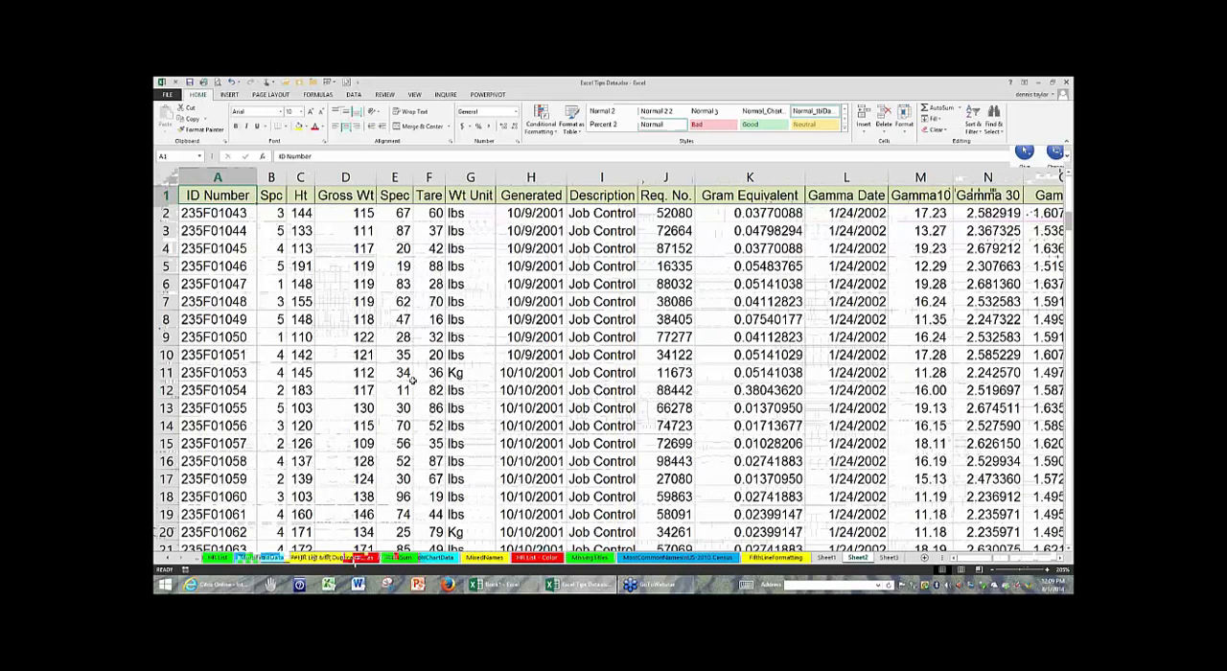
{"action": "left_click", "coordinate": [547, 351]}
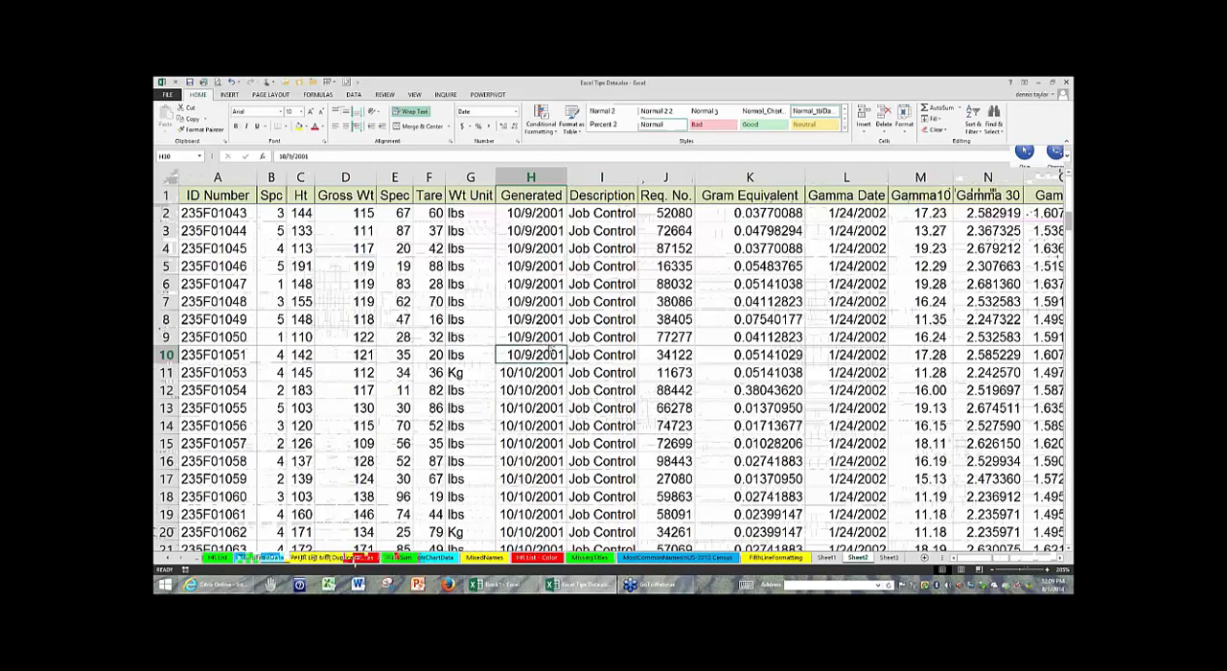
{"action": "scroll", "coordinate": [548, 346], "scroll_direction": "down", "scroll_amount": 1}
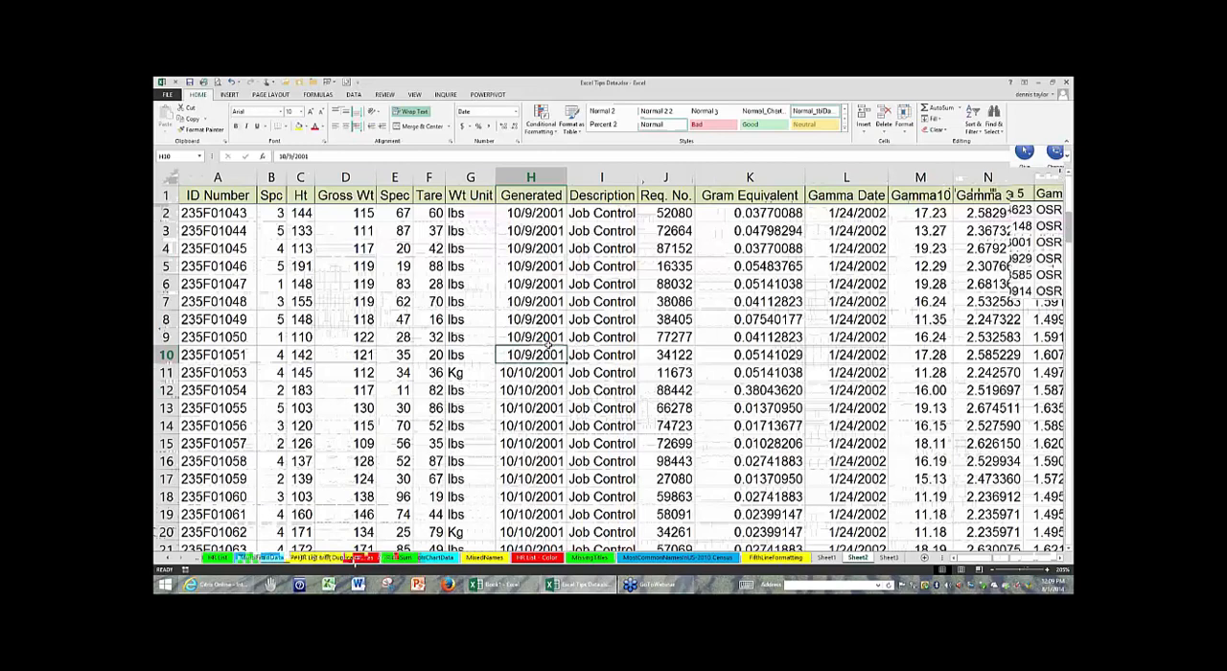
- Activate the HR List sheet, jump to its last used cell, and bring column A of the final records back into view
{"action": "left_click", "coordinate": [218, 558]}
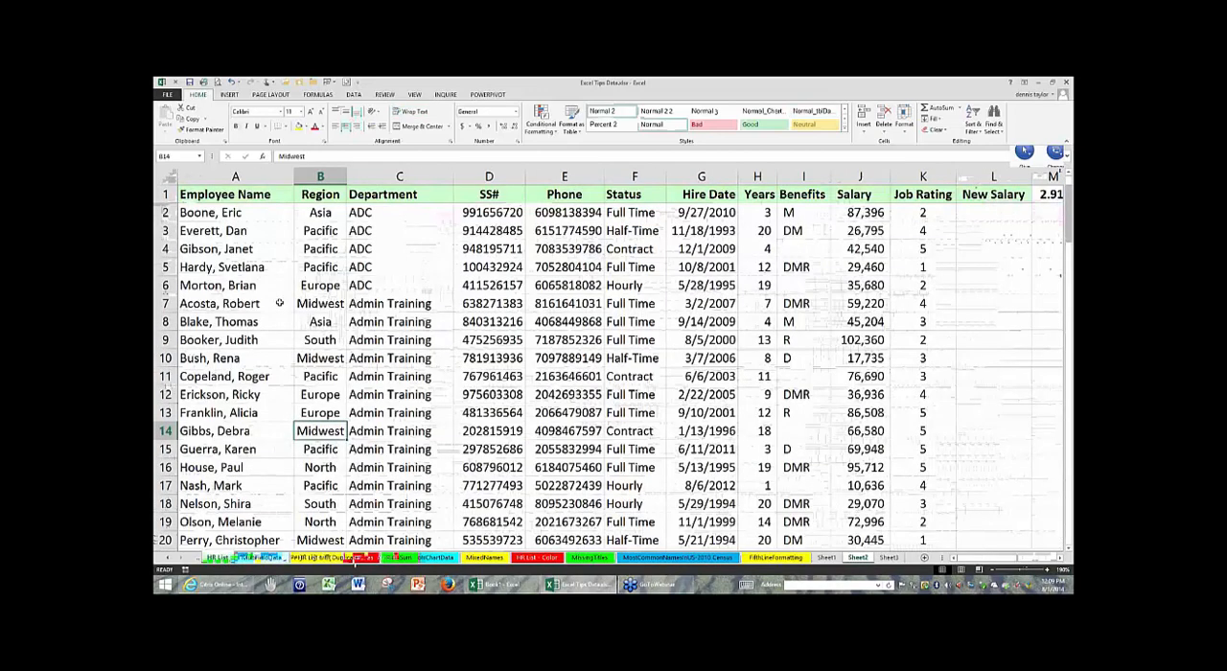
{"action": "left_click", "coordinate": [279, 302]}
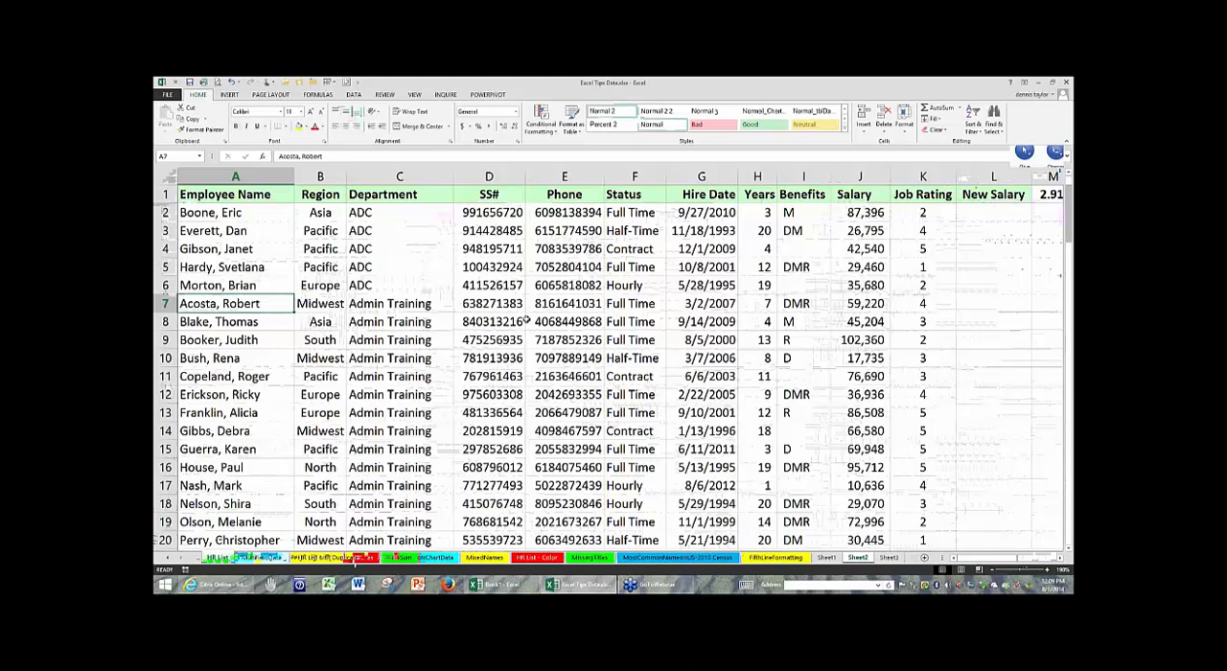
{"action": "left_click", "coordinate": [529, 321]}
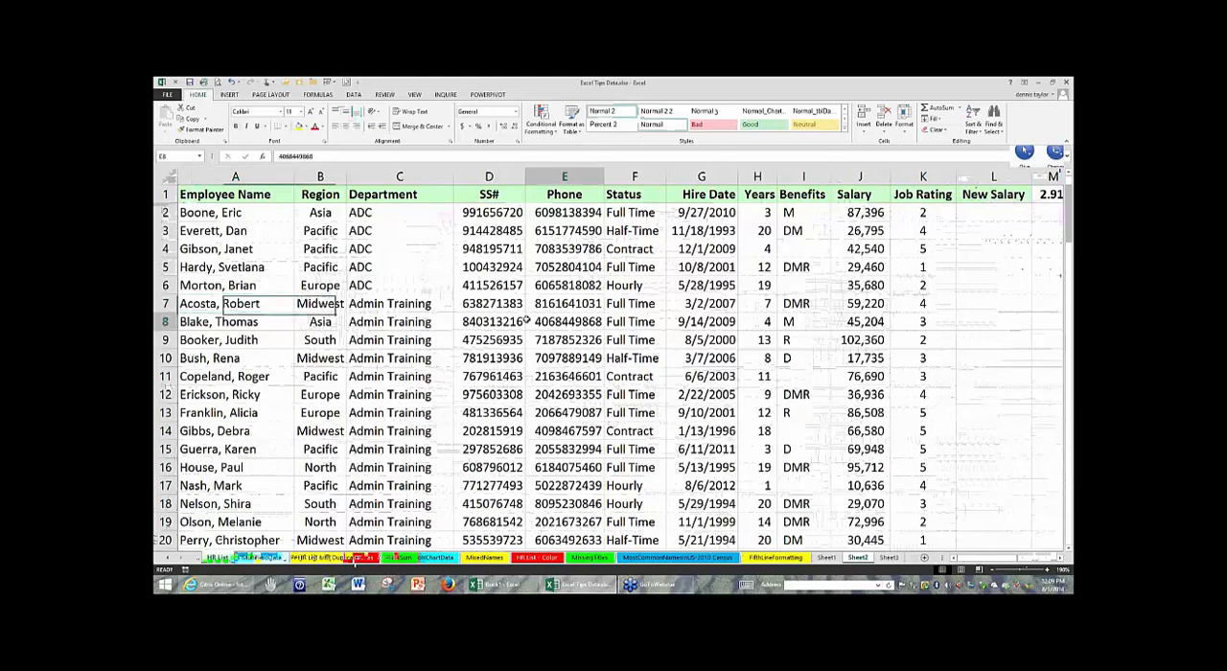
{"action": "key", "text": "ctrl+End"}
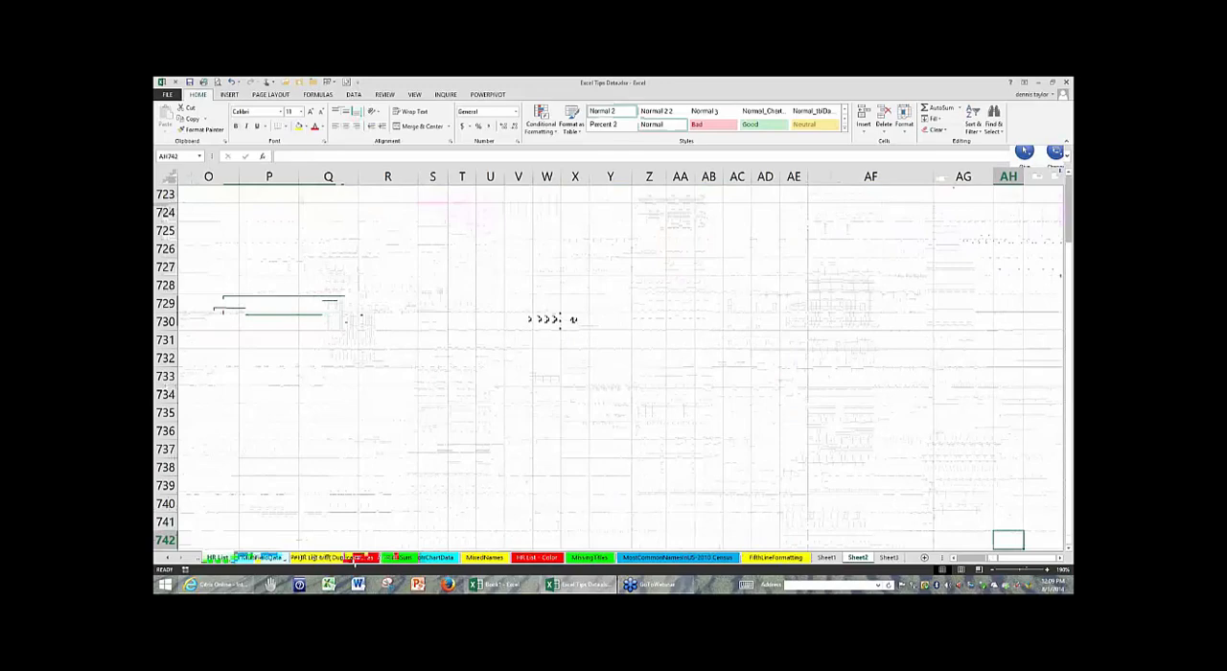
{"action": "left_click", "coordinate": [1068, 545]}
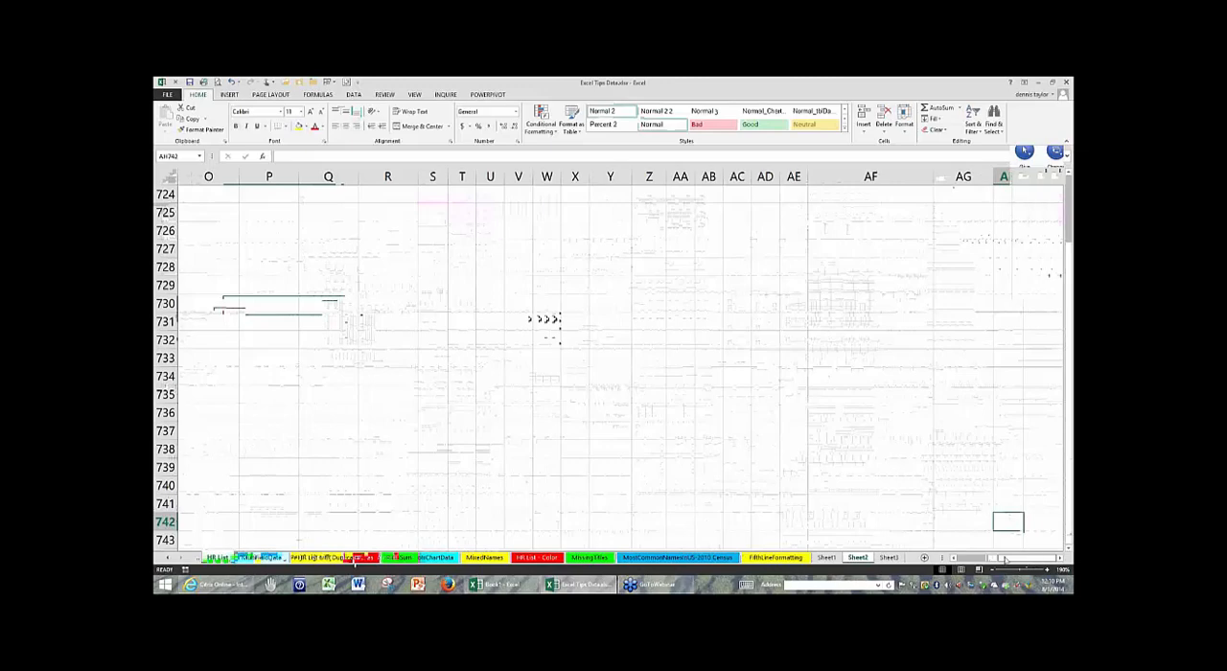
{"action": "left_click_drag", "start_coordinate": [1004, 559], "coordinate": [1034, 556]}
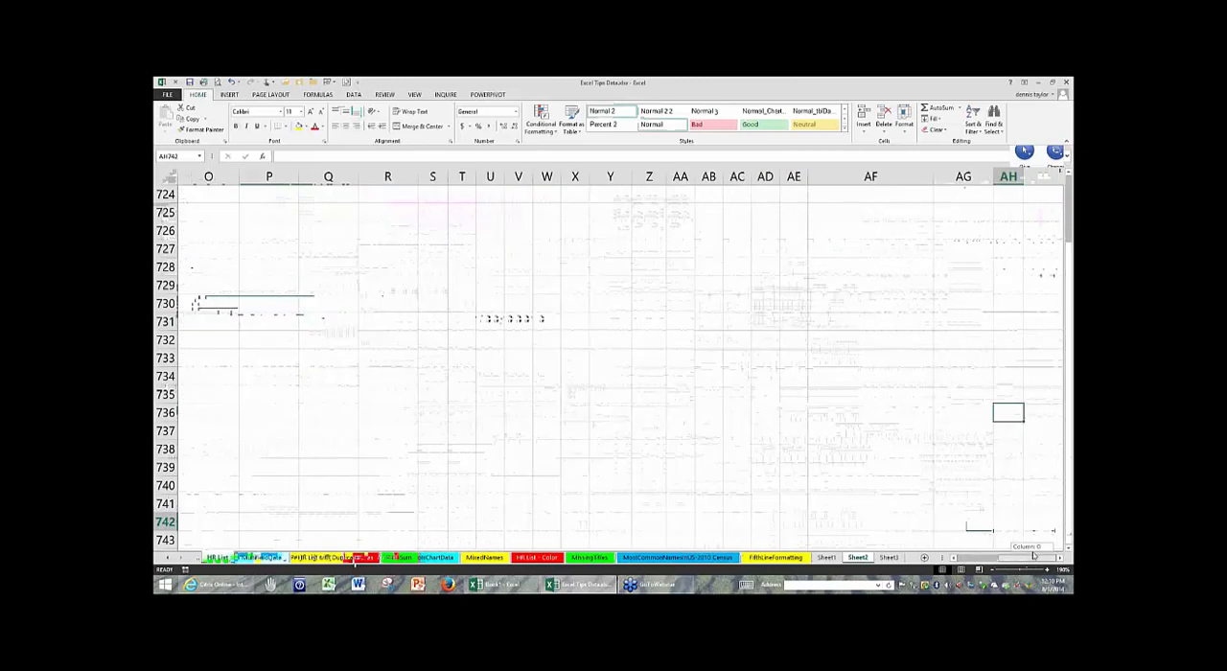
{"action": "left_click_drag", "start_coordinate": [1033, 557], "coordinate": [1037, 559]}
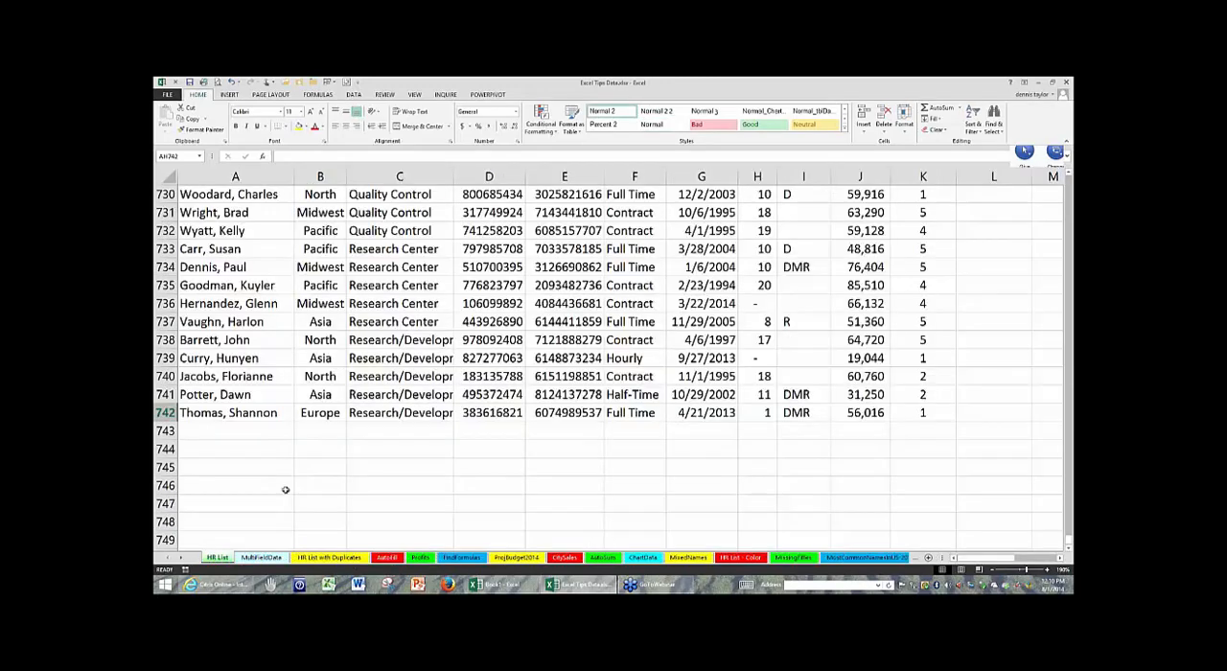
- Enter 453625 in cell A745 below the HR List data and clear the entry again
{"action": "scroll", "coordinate": [286, 489], "scroll_direction": "down", "scroll_amount": 3}
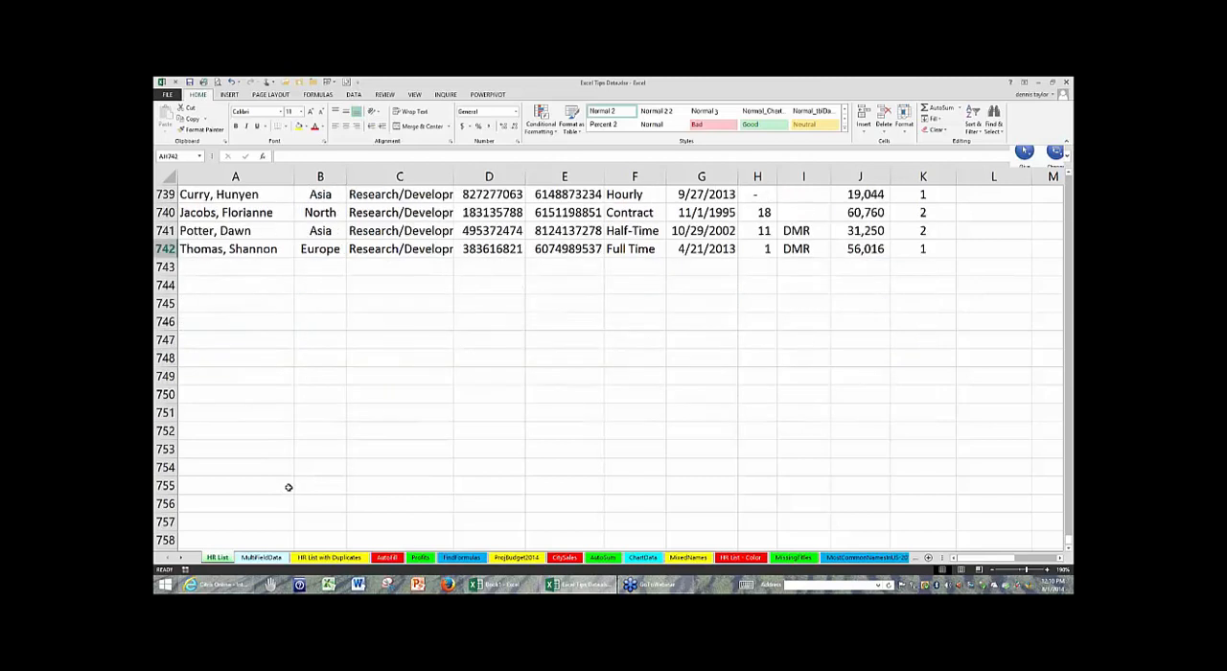
{"action": "left_click", "coordinate": [251, 306]}
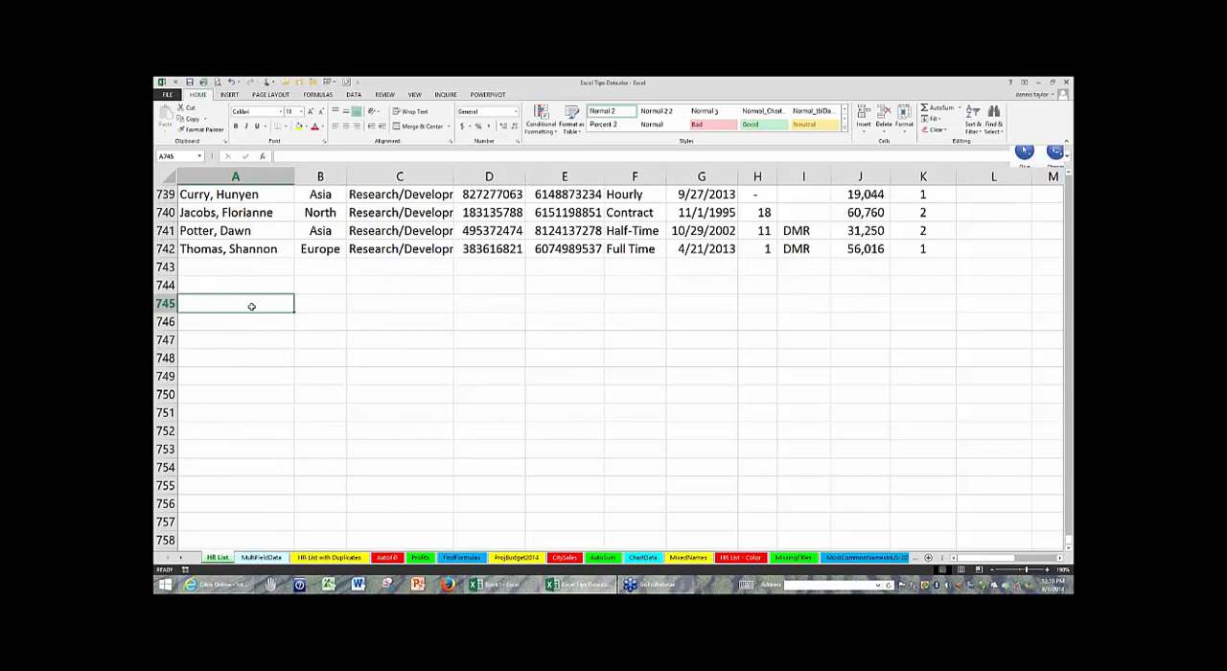
{"action": "type", "text": "45362"}
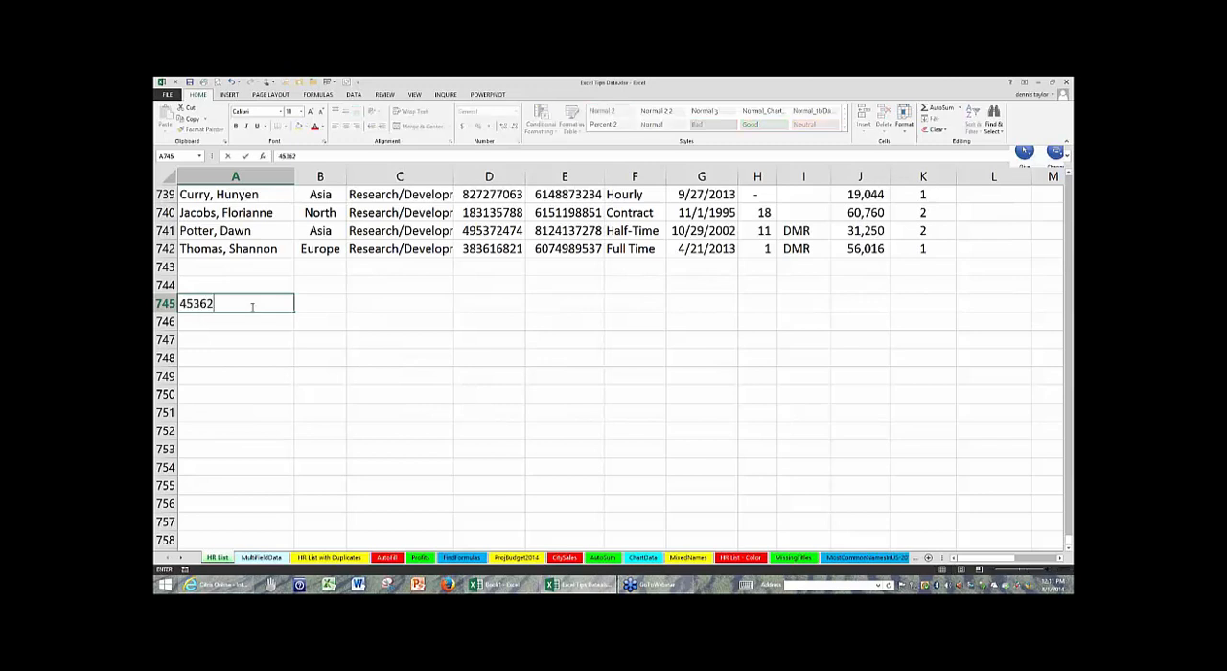
{"action": "type", "text": "5"}
{"action": "key", "text": "ctrl+Return"}
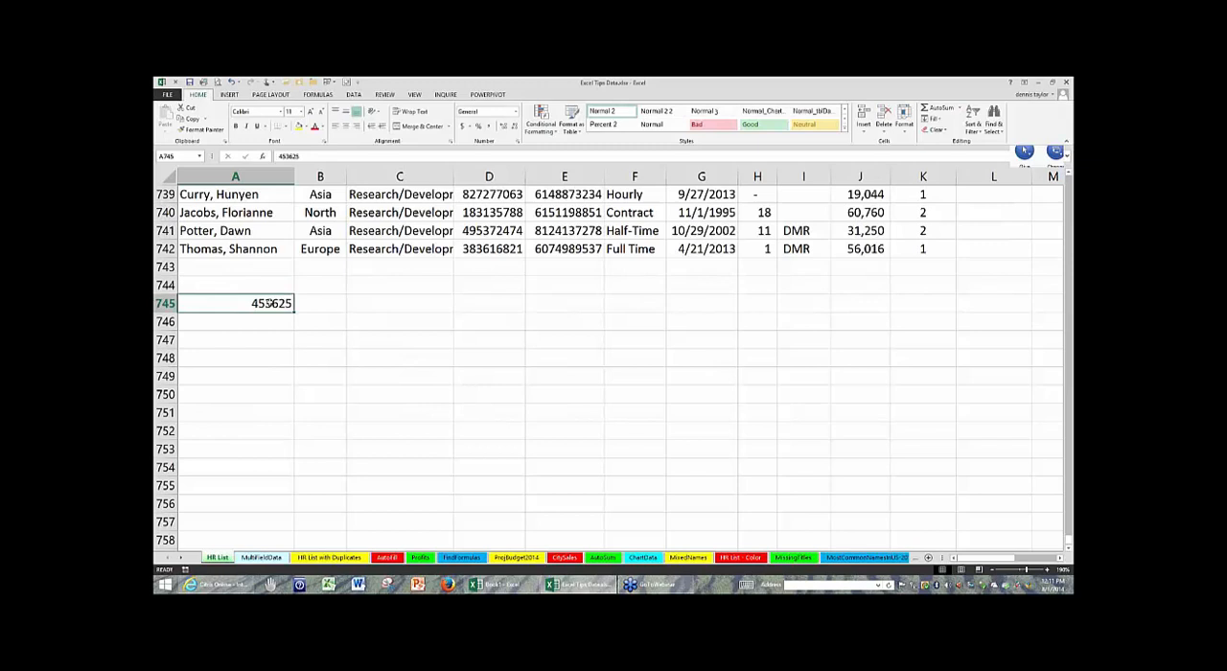
{"action": "key", "text": "Delete"}
- Select cell C742, jump to the sheet's last used cell again, and return the view to the final records
{"action": "left_click", "coordinate": [351, 248]}
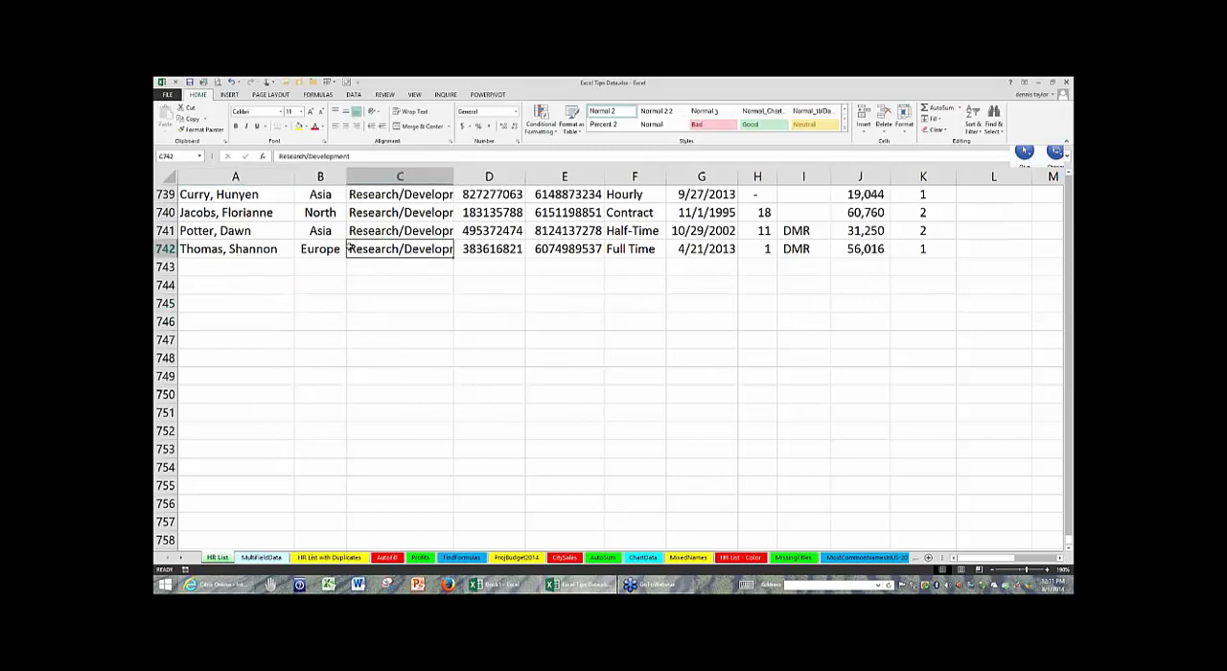
{"action": "scroll", "coordinate": [474, 316], "scroll_direction": "up", "scroll_amount": 3}
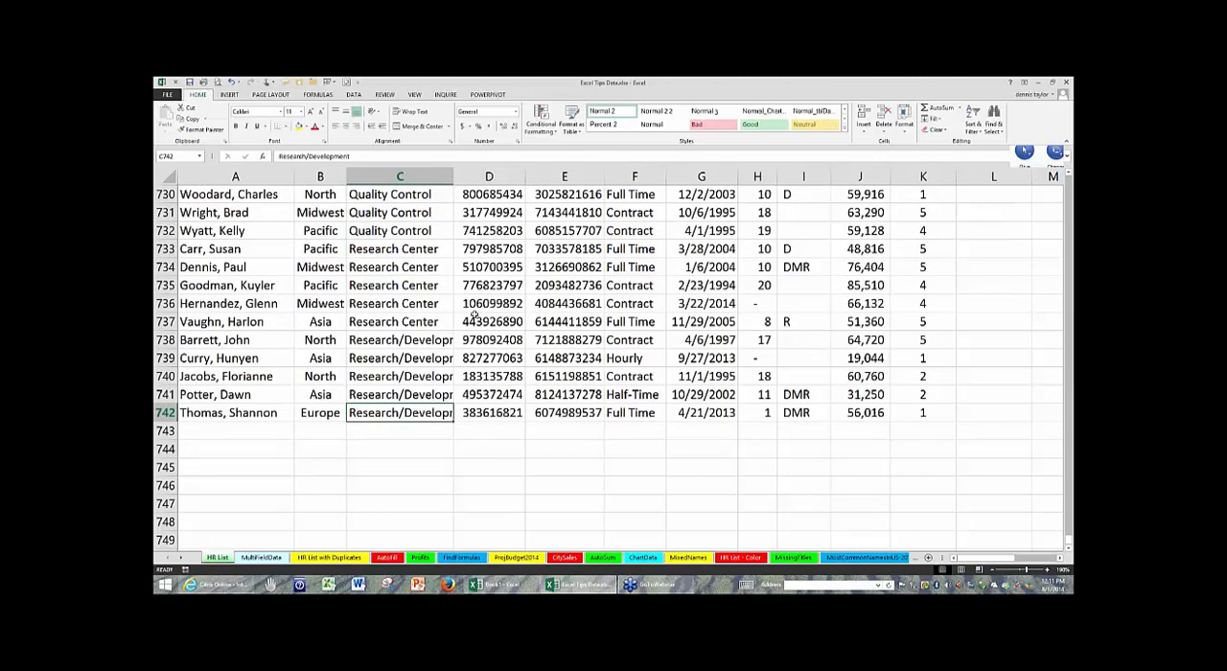
{"action": "key", "text": "ctrl+End"}
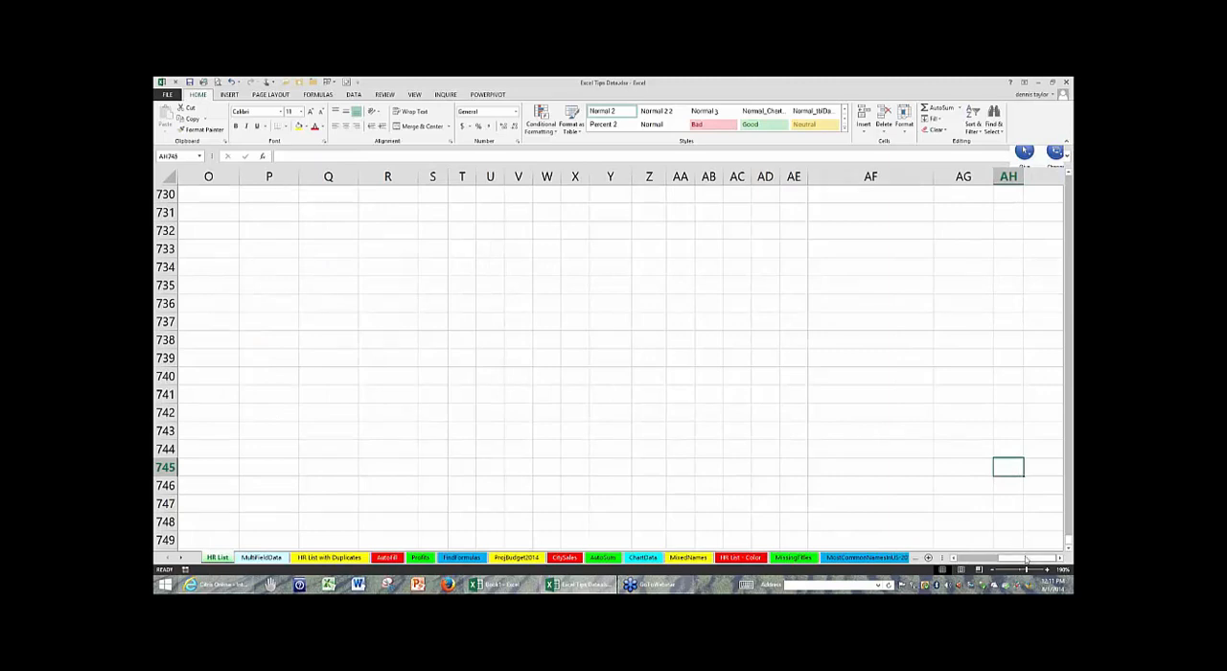
{"action": "left_click_drag", "start_coordinate": [1026, 559], "coordinate": [464, 524]}
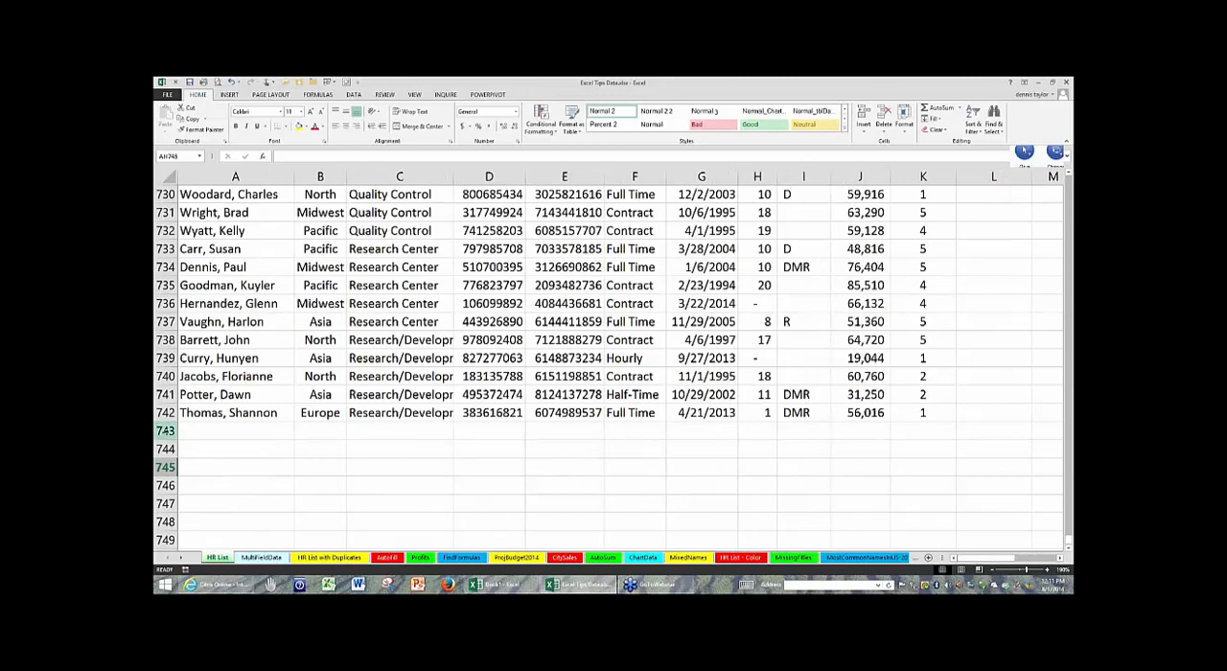
- Delete the empty rows 743 to 746 below the HR List data
{"action": "left_click_drag", "start_coordinate": [165, 431], "coordinate": [165, 485]}
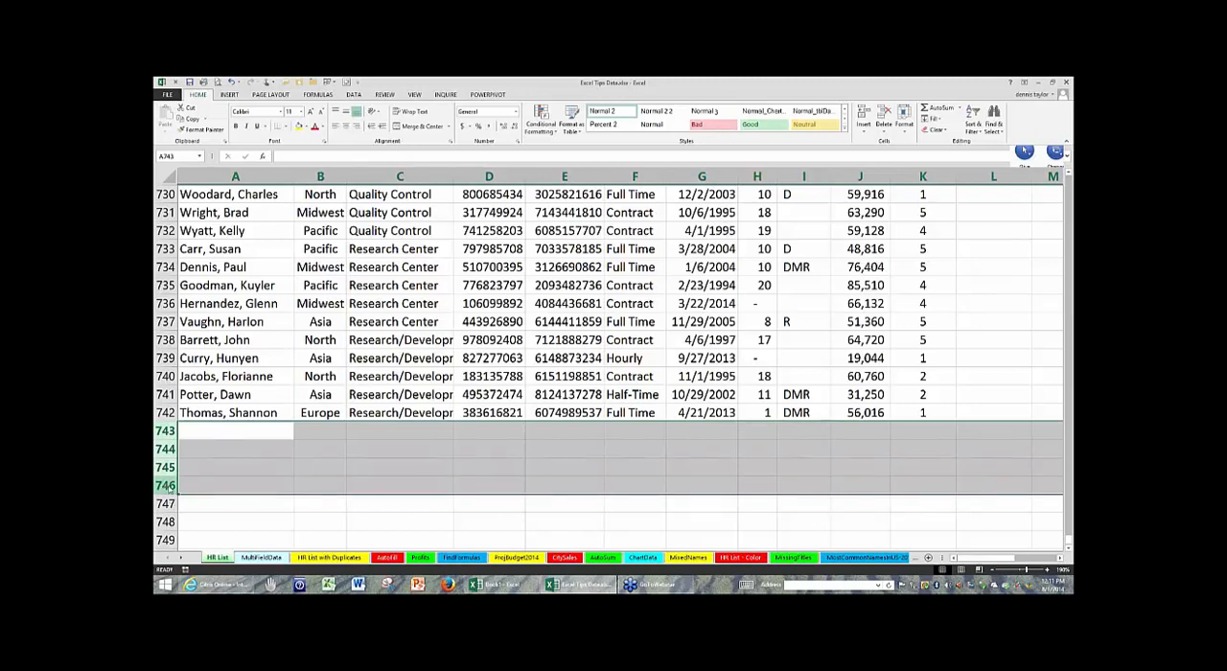
{"action": "right_click", "coordinate": [167, 486]}
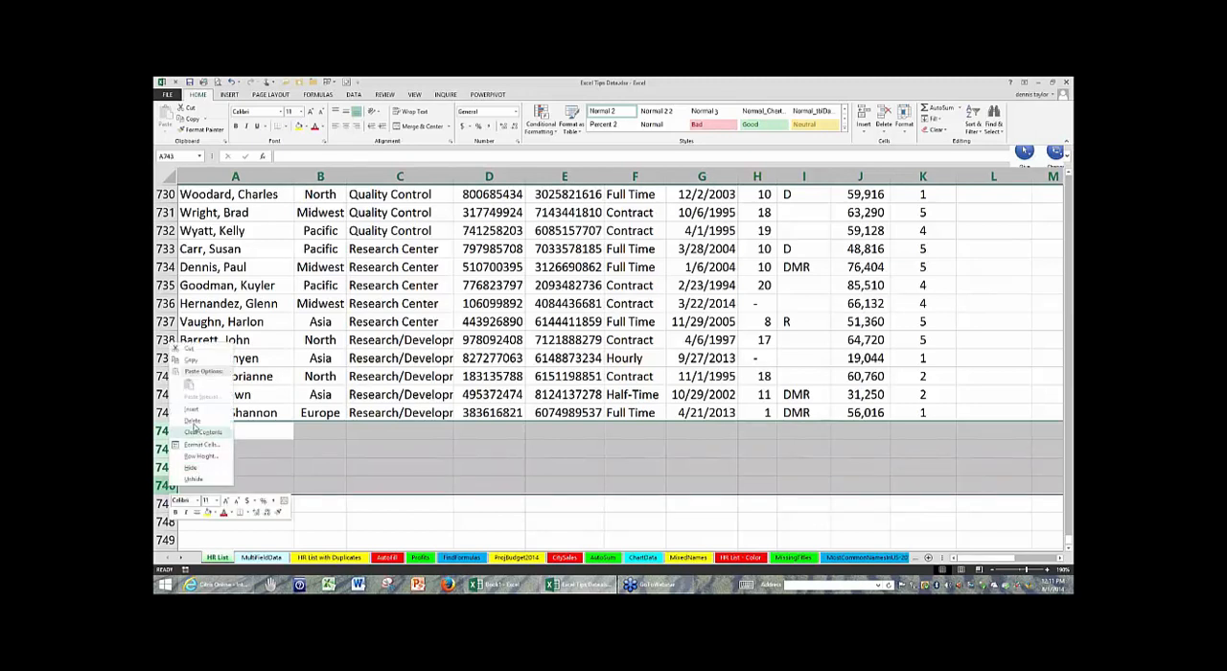
{"action": "left_click", "coordinate": [193, 421]}
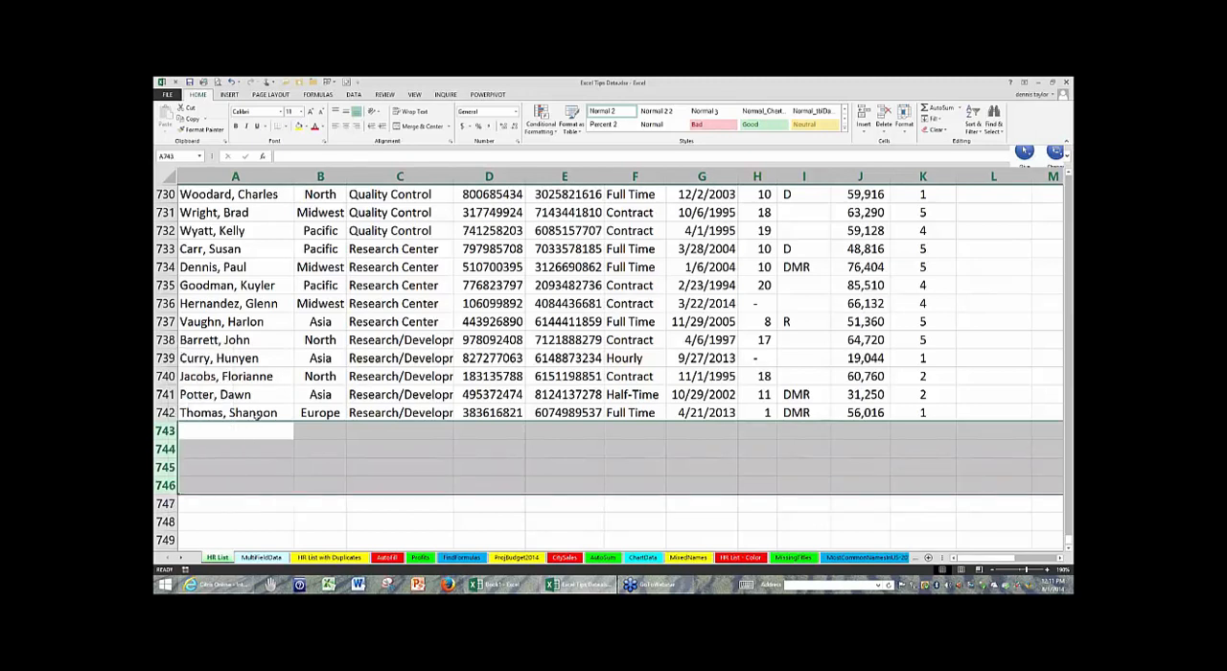
- Select cell C30 in the Department column and jump down to the column's last filled cell
{"action": "left_click", "coordinate": [259, 414]}
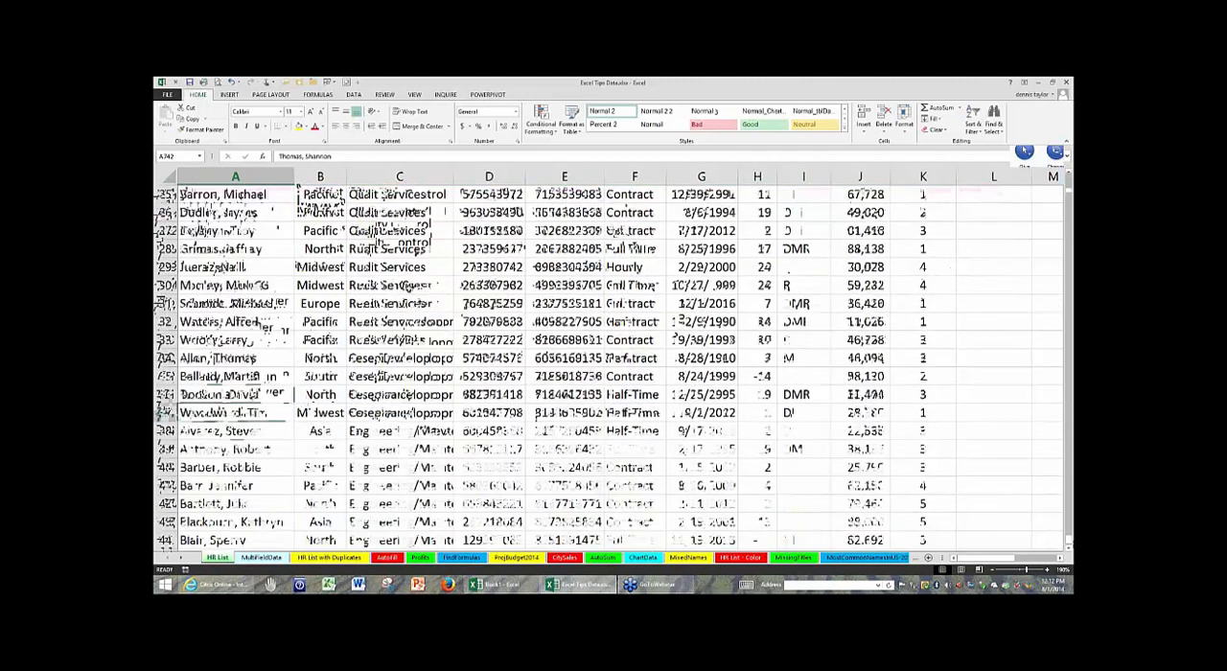
{"action": "left_click", "coordinate": [400, 284]}
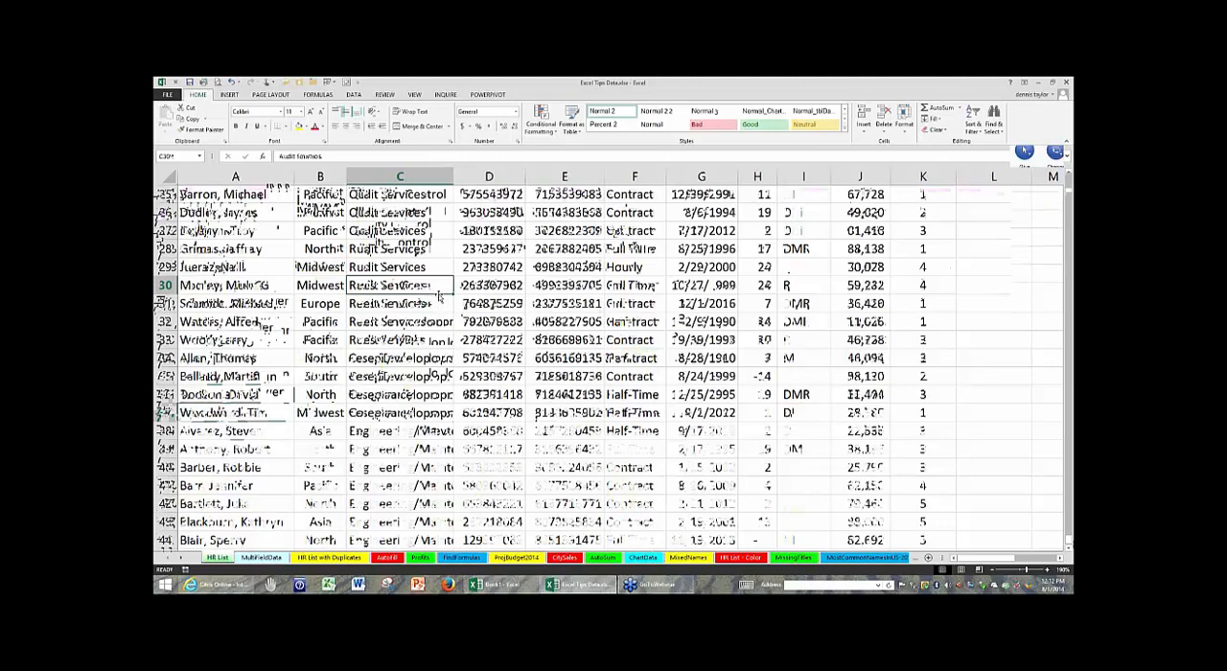
{"action": "key", "text": "ctrl+Down"}
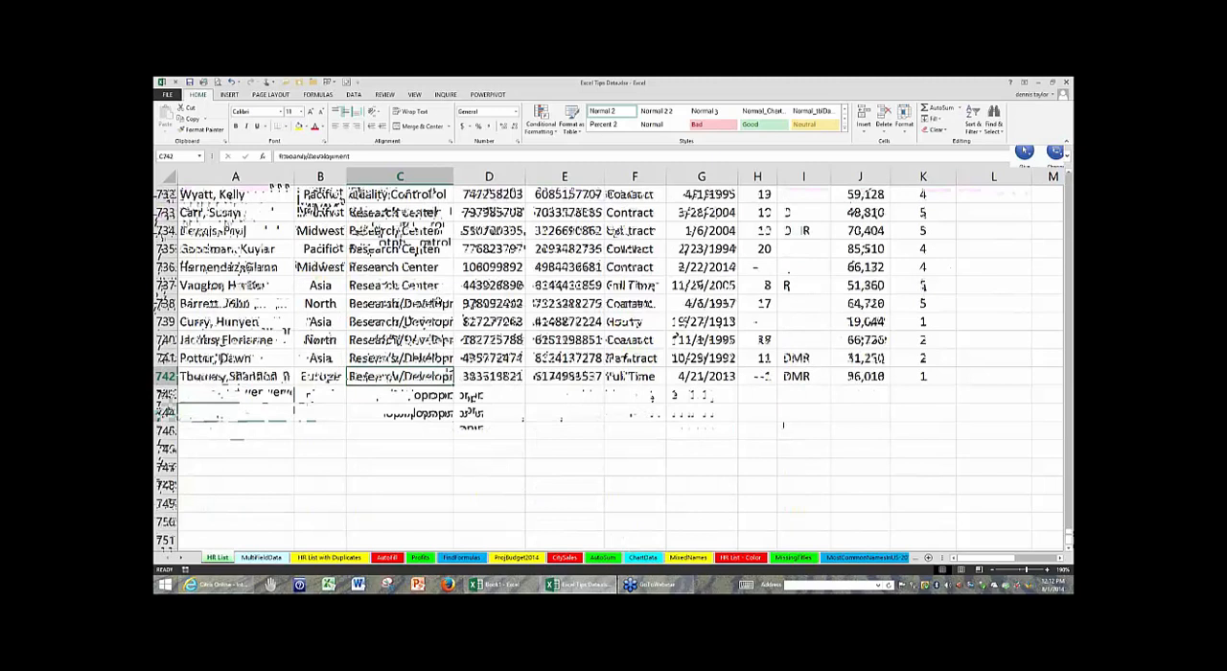
- Select cell E737 in the Phone column, move down the column, and jump up to the Hire Date heading in G1
{"action": "left_click", "coordinate": [534, 292]}
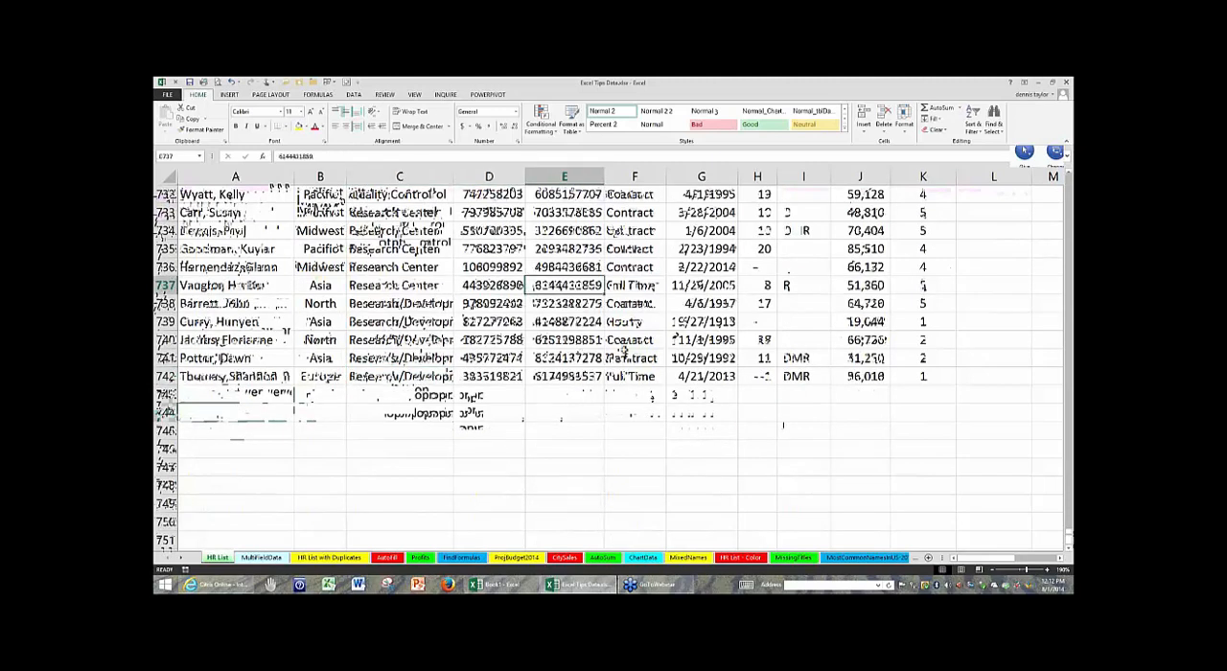
{"action": "key", "text": "Down"}
{"action": "key", "text": "Down"}
{"action": "key", "text": "Down"}
{"action": "key", "text": "Down"}
{"action": "left_click", "coordinate": [687, 306]}
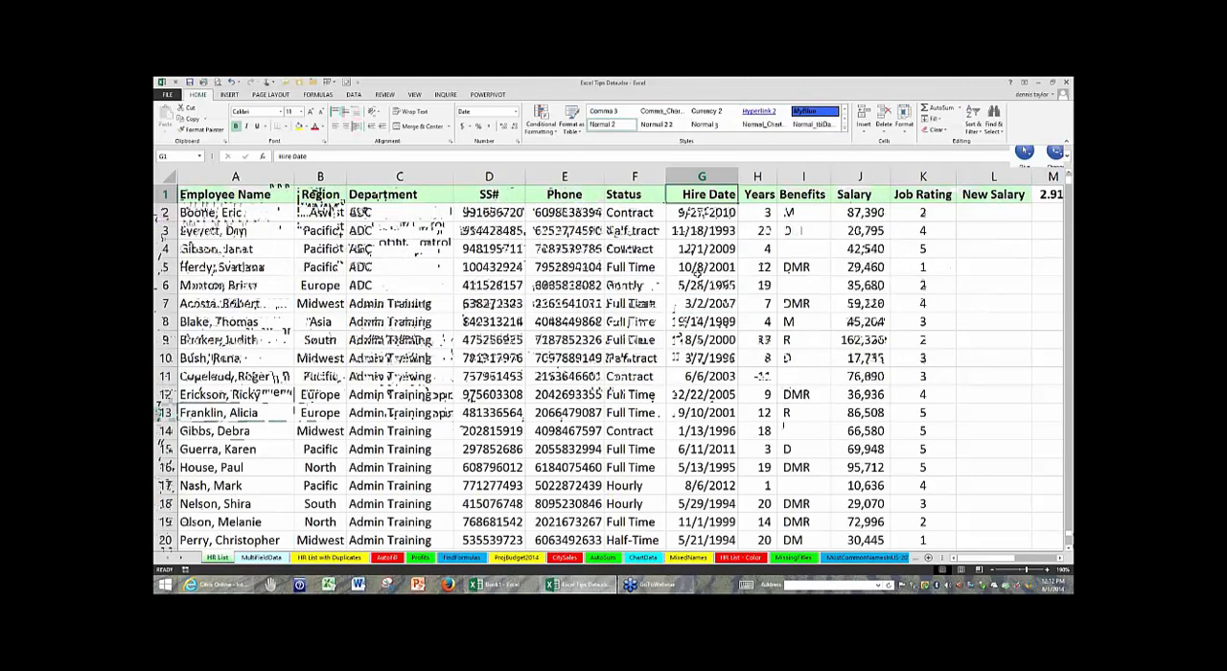
- Jump up to the Department heading in C1 and across to the first cell of the heading row, A1
{"action": "left_click", "coordinate": [702, 267]}
{"action": "left_click", "coordinate": [412, 231]}
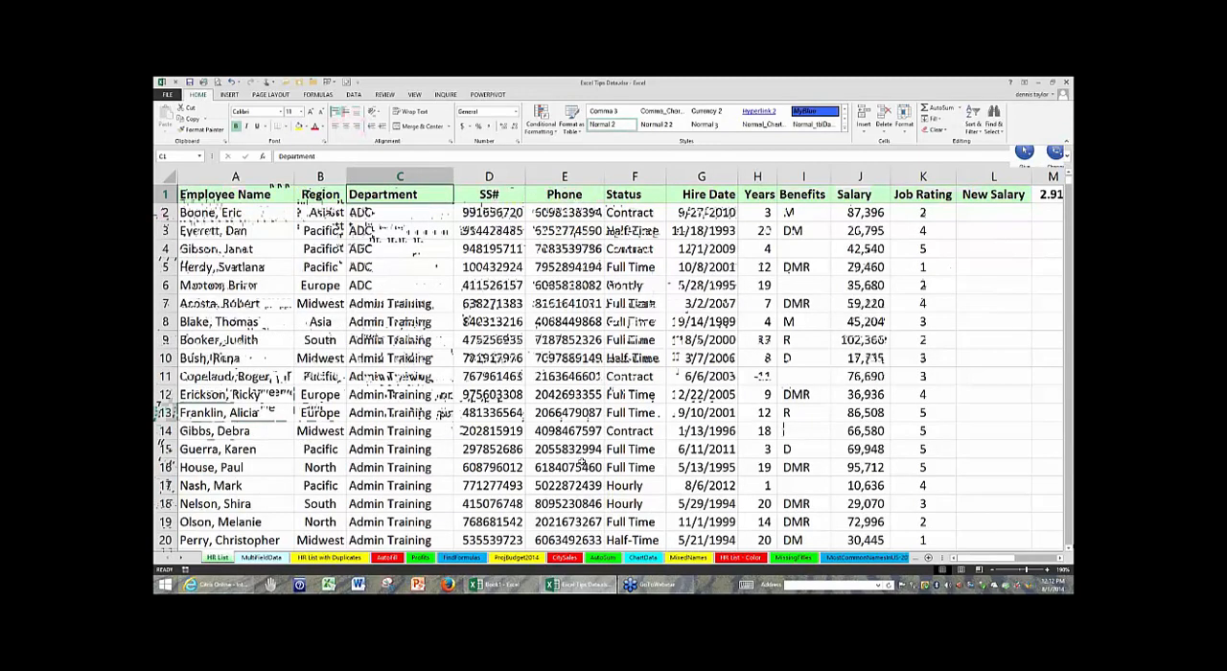
{"action": "key", "text": "ctrl+Left"}
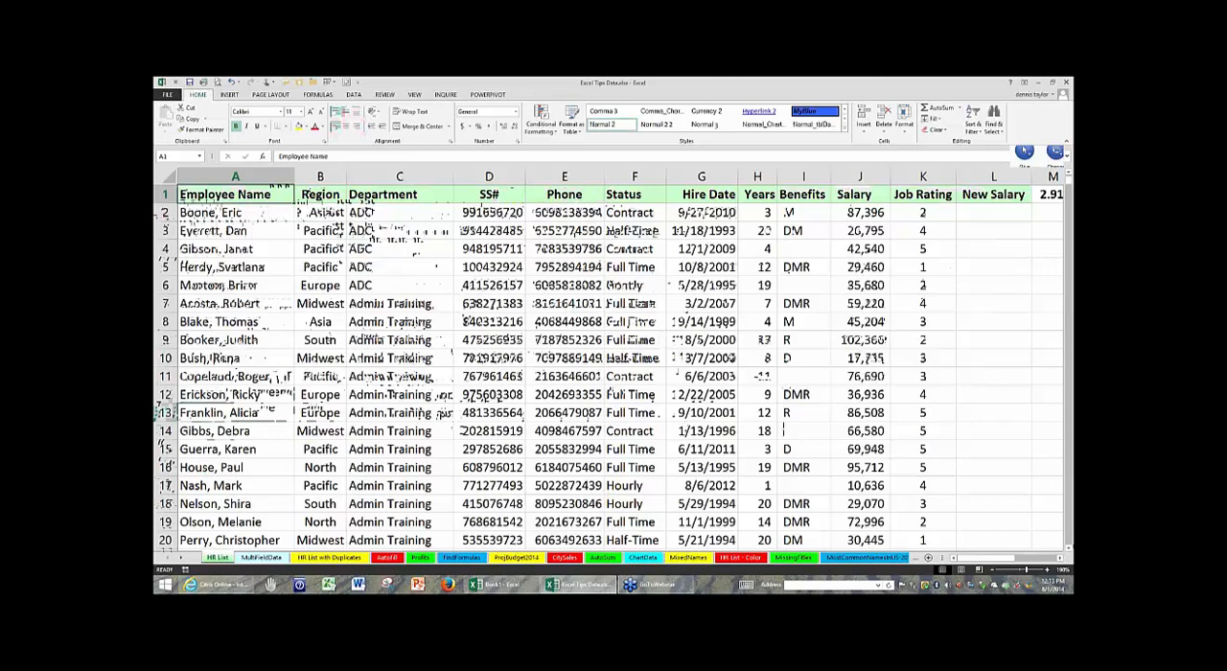
- Select the Benefits heading in I1 and jump down the column block by block to cell I39
{"action": "left_click", "coordinate": [635, 341]}
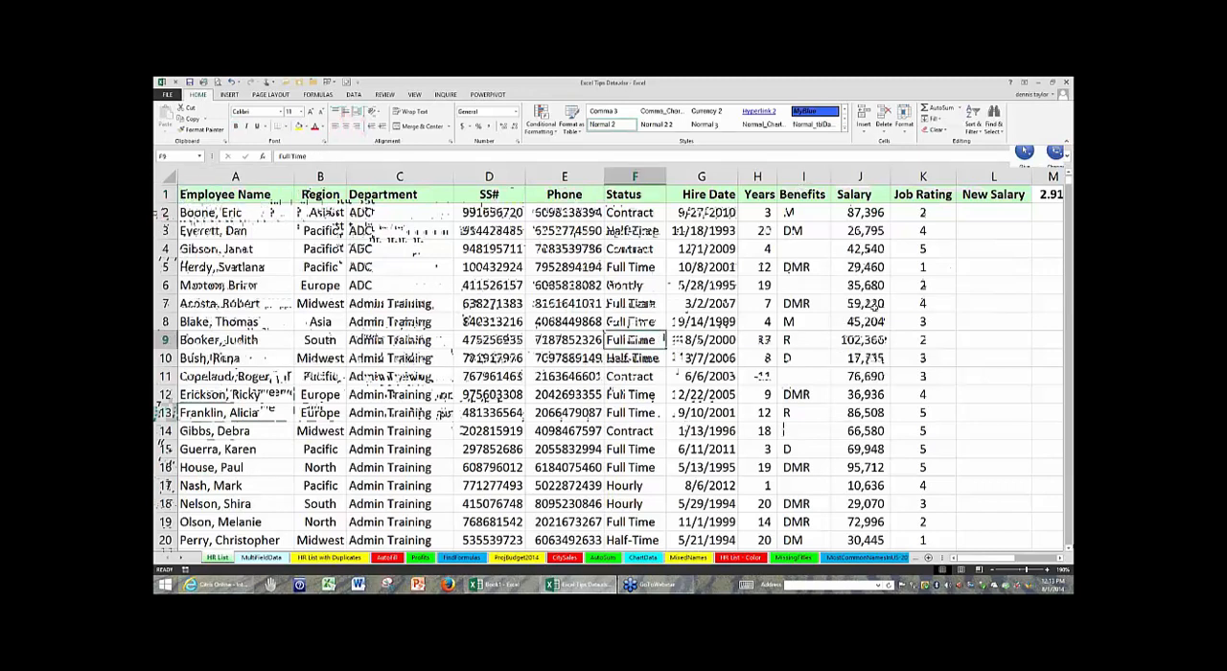
{"action": "left_click", "coordinate": [803, 195]}
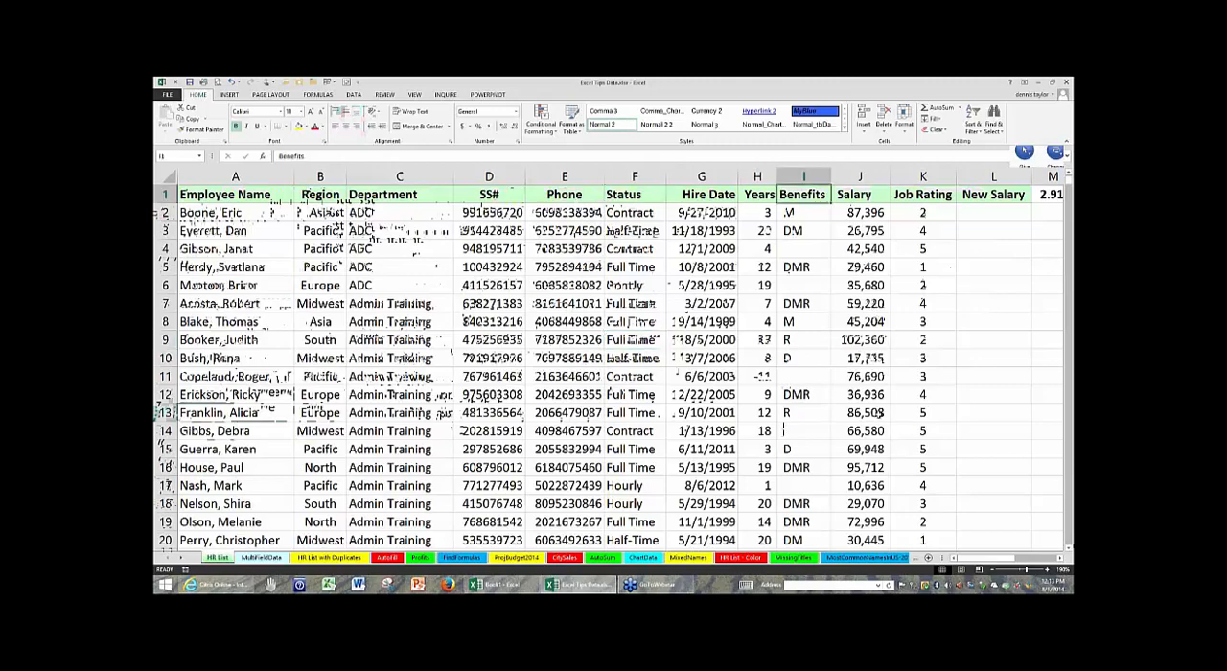
{"action": "scroll", "coordinate": [904, 423], "scroll_direction": "down", "scroll_amount": 1}
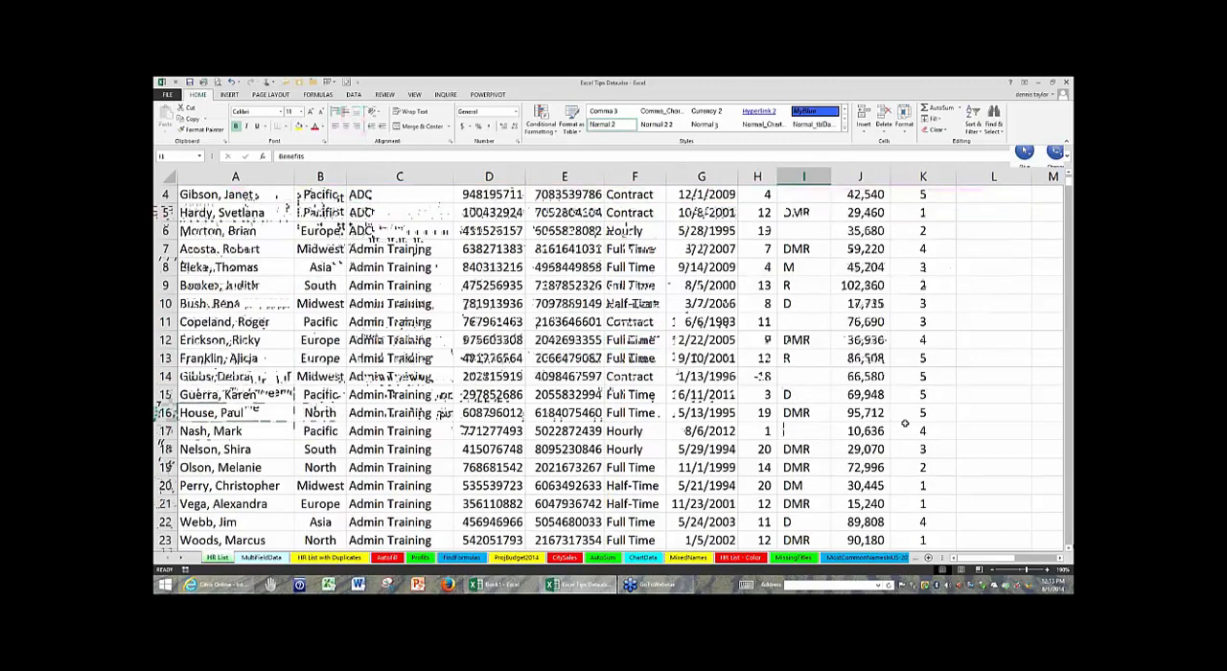
{"action": "scroll", "coordinate": [904, 423], "scroll_direction": "down", "scroll_amount": 7}
{"action": "left_click", "coordinate": [803, 395]}
{"action": "key", "text": "Down"}
{"action": "key", "text": "Down"}
{"action": "key", "text": "Down"}
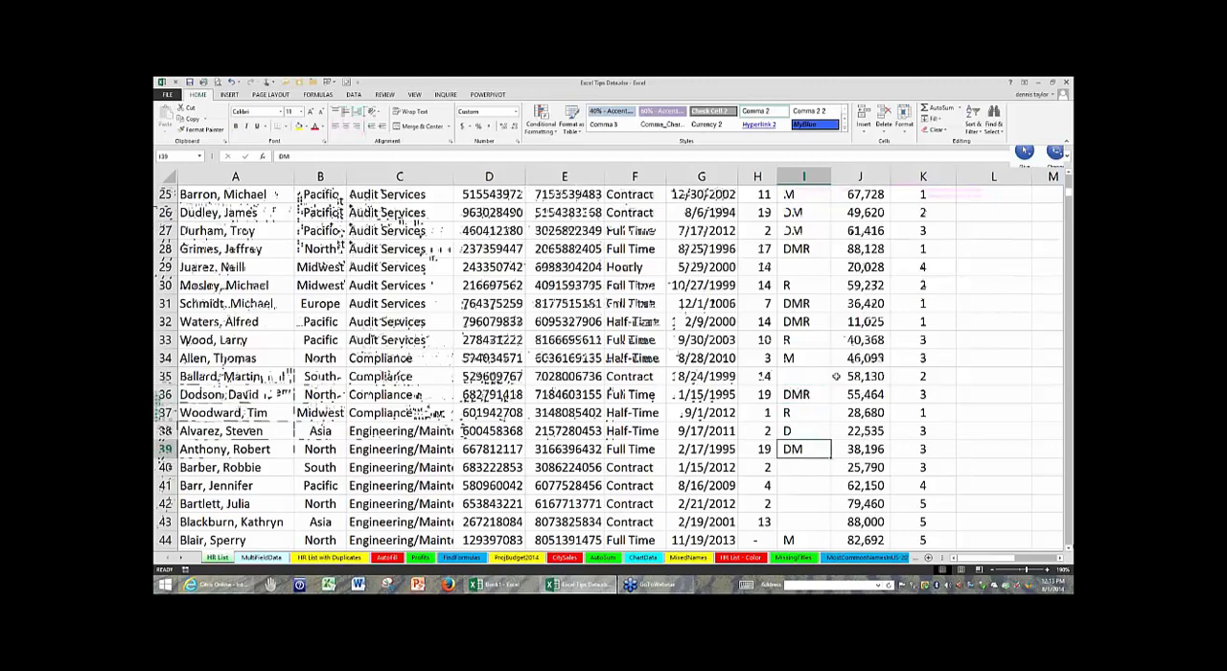
- Continue down the Benefits column across its blank cells to cell I47
{"action": "scroll", "coordinate": [836, 376], "scroll_direction": "down", "scroll_amount": 2}
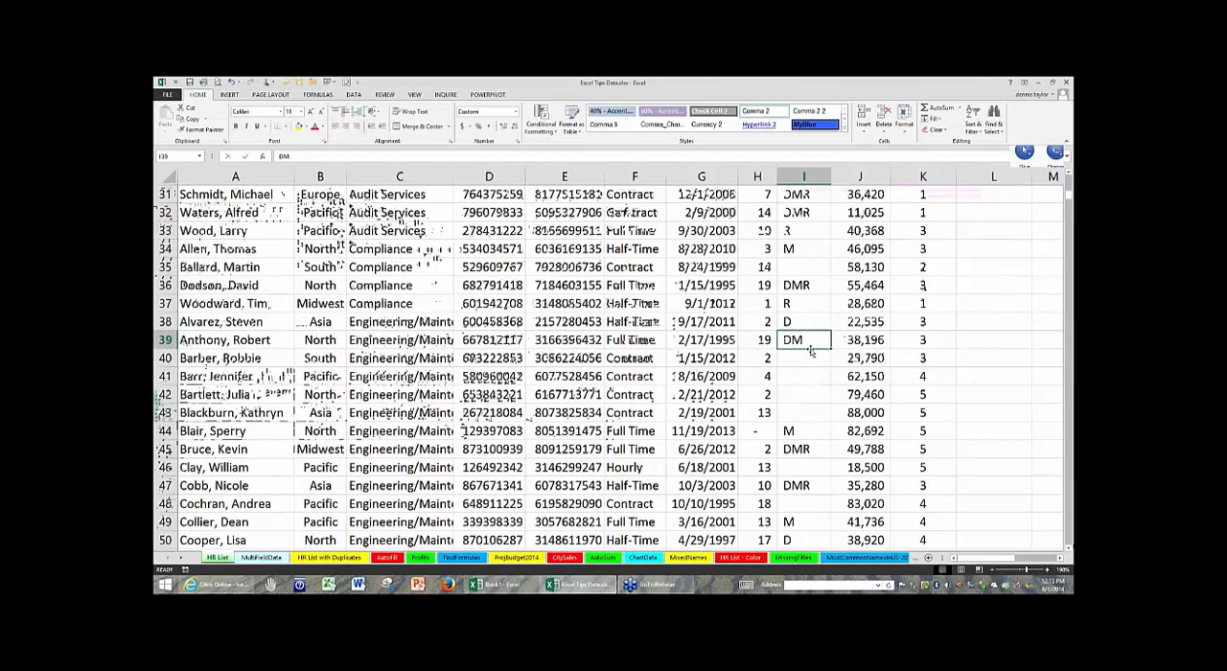
{"action": "left_click", "coordinate": [808, 431]}
{"action": "key", "text": "Down"}
{"action": "key", "text": "Down"}
{"action": "key", "text": "Down"}
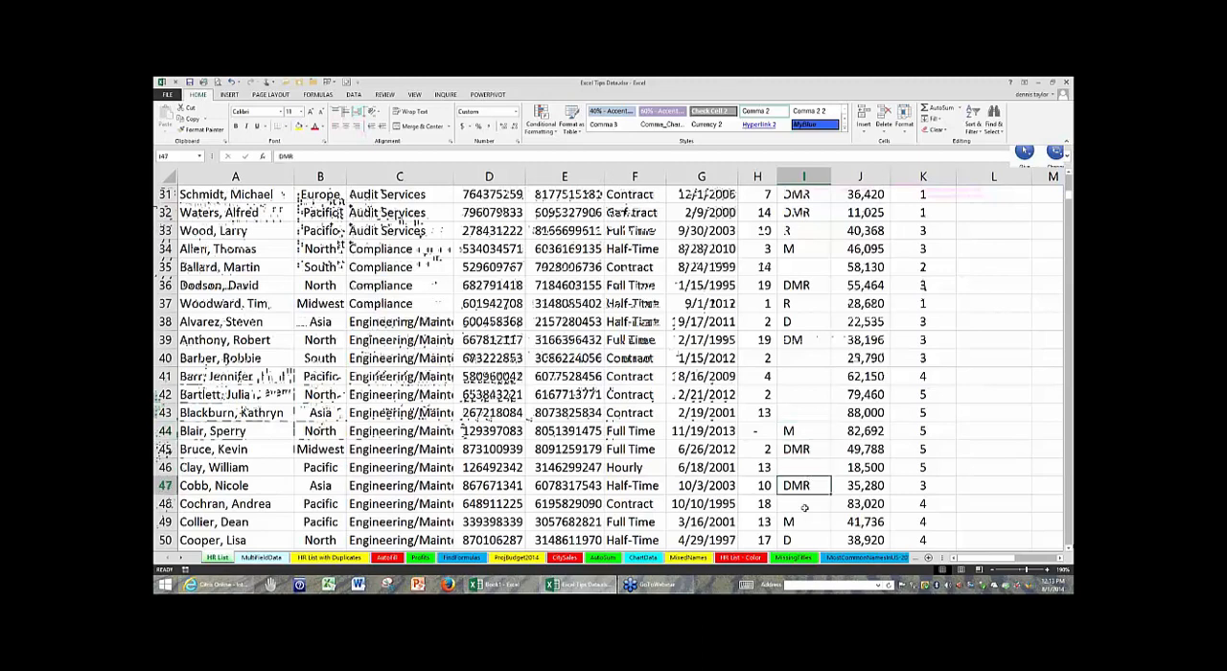
- Select cell E40, return to the beginning of the HR List, and select cell C8 in the Department column
{"action": "left_click", "coordinate": [565, 358]}
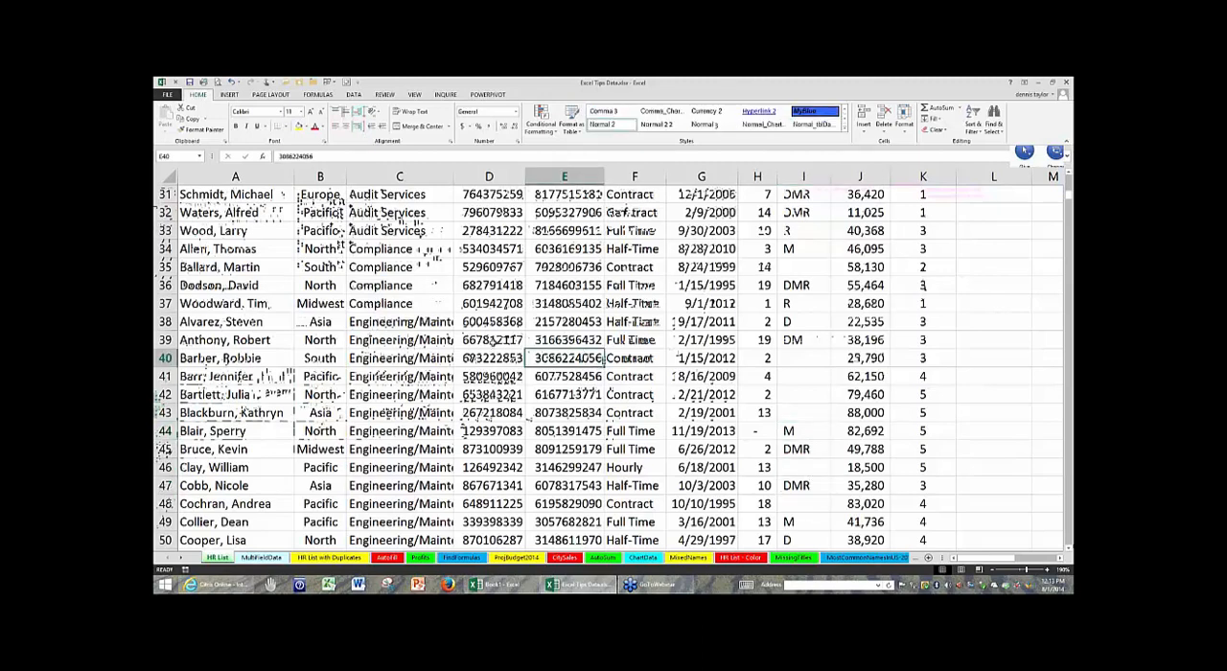
{"action": "scroll", "coordinate": [608, 367], "scroll_direction": "up", "scroll_amount": 10}
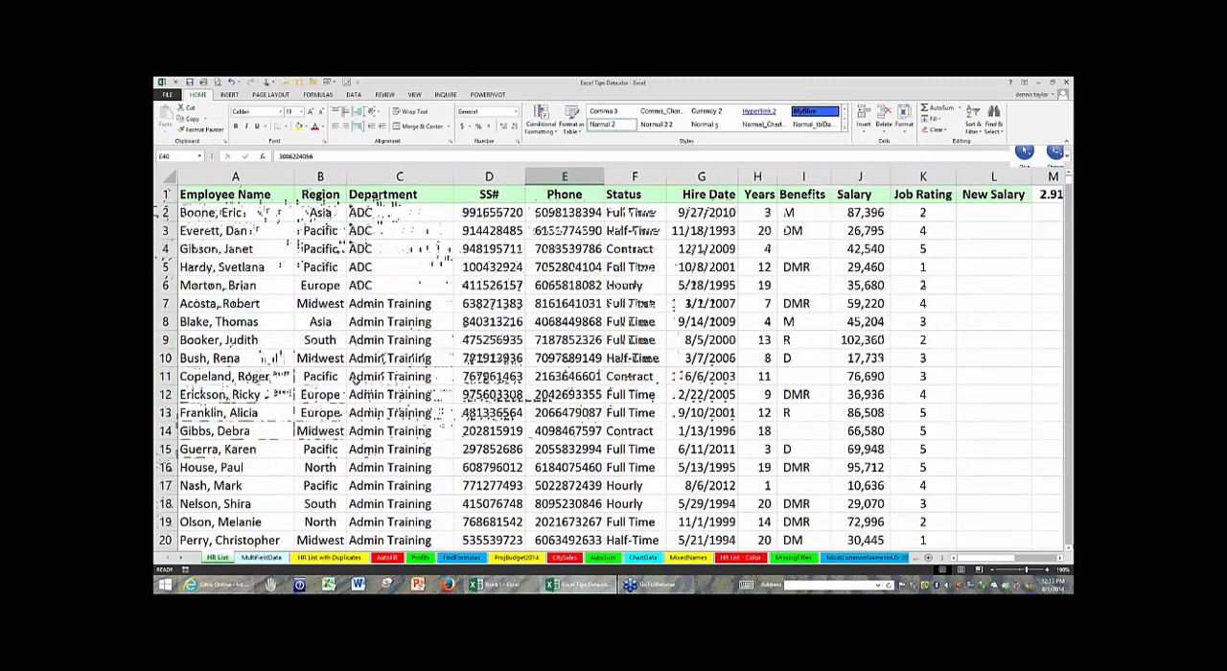
{"action": "left_click", "coordinate": [432, 229]}
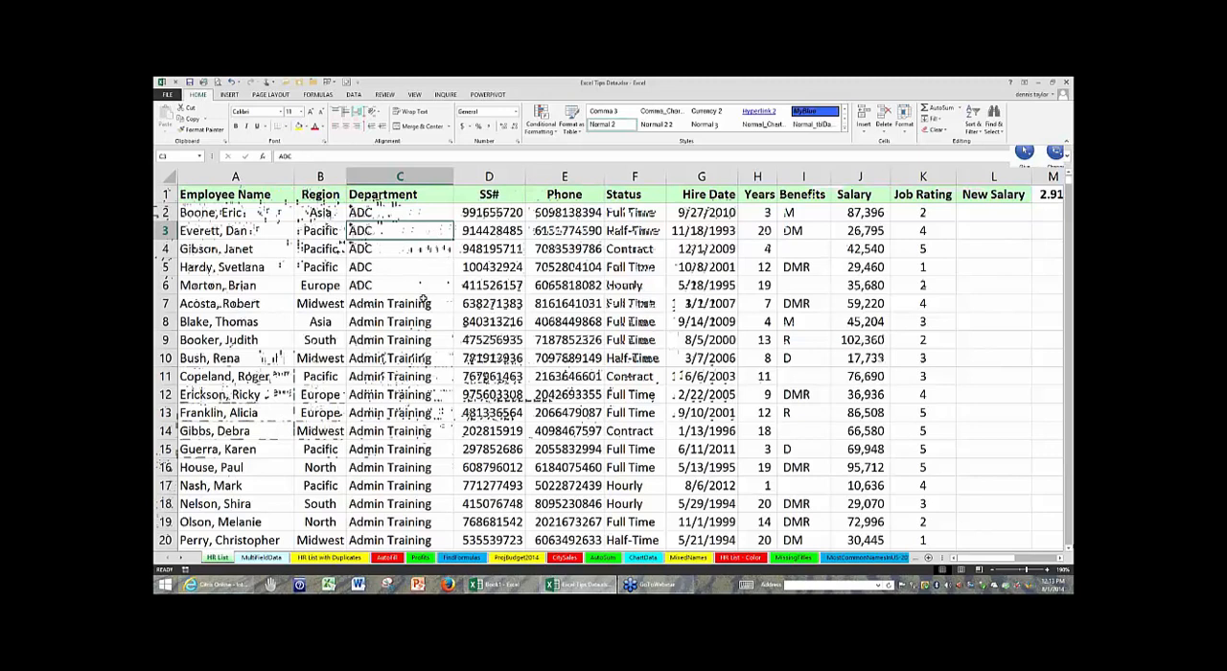
{"action": "left_click", "coordinate": [449, 326]}
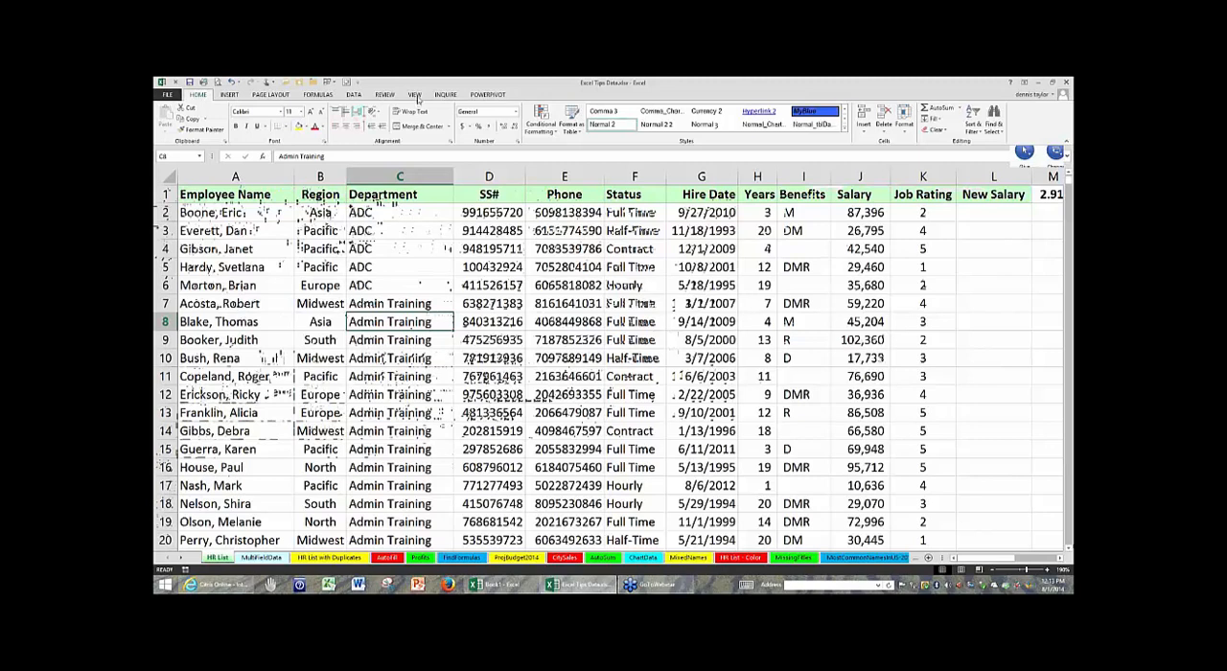
{"action": "left_click", "coordinate": [415, 95]}
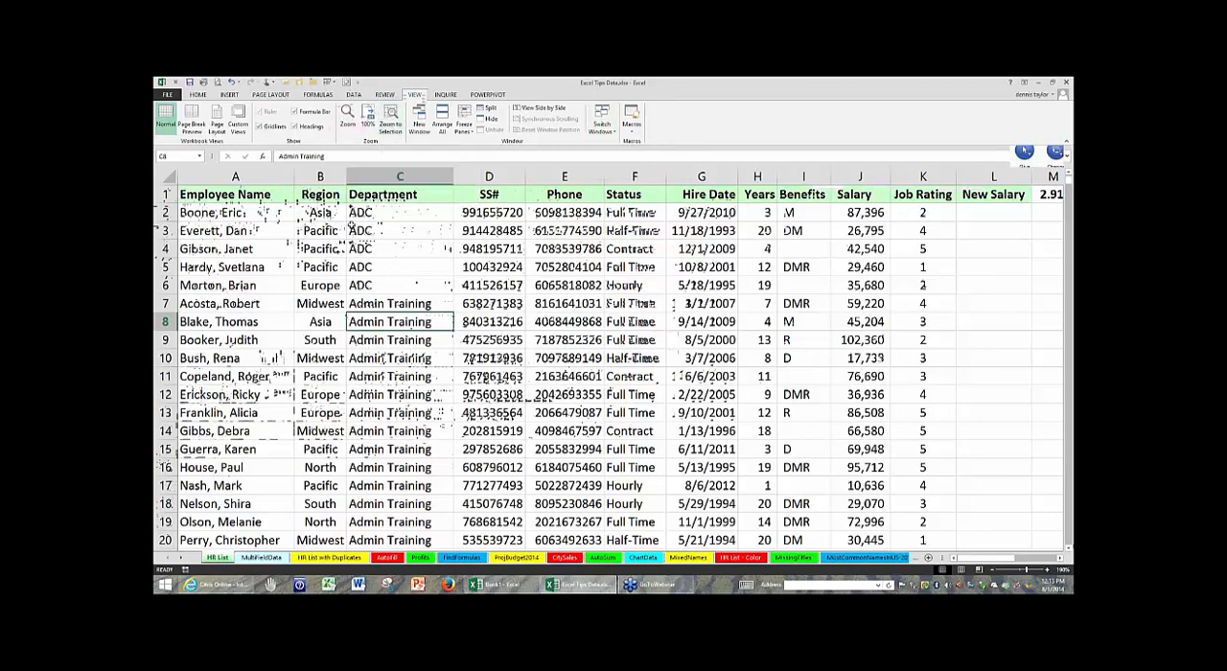
{"action": "left_click", "coordinate": [356, 247]}
{"action": "left_click", "coordinate": [198, 96]}
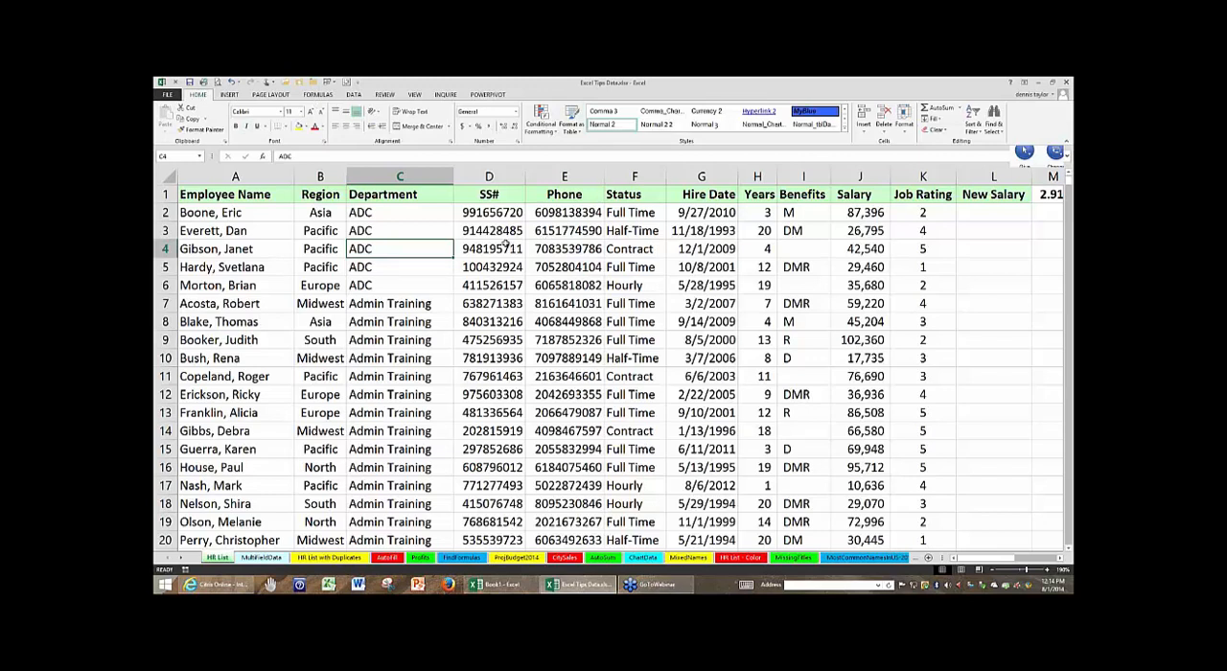
{"action": "left_click", "coordinate": [414, 96]}
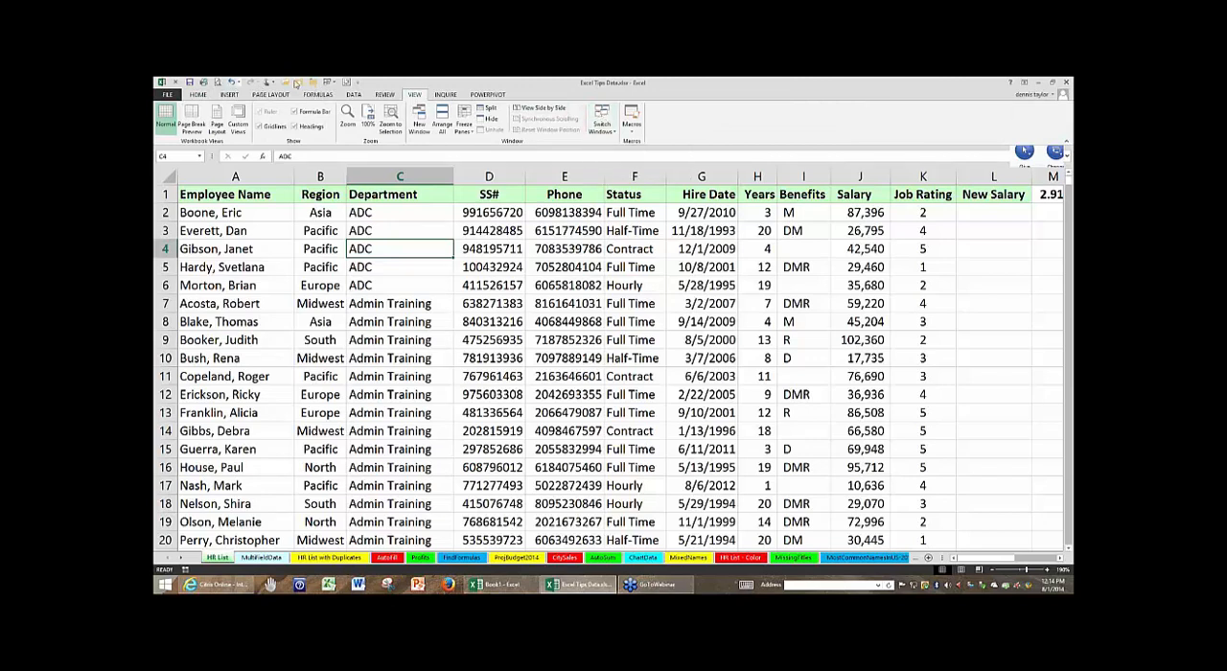
{"action": "left_click", "coordinate": [394, 278]}
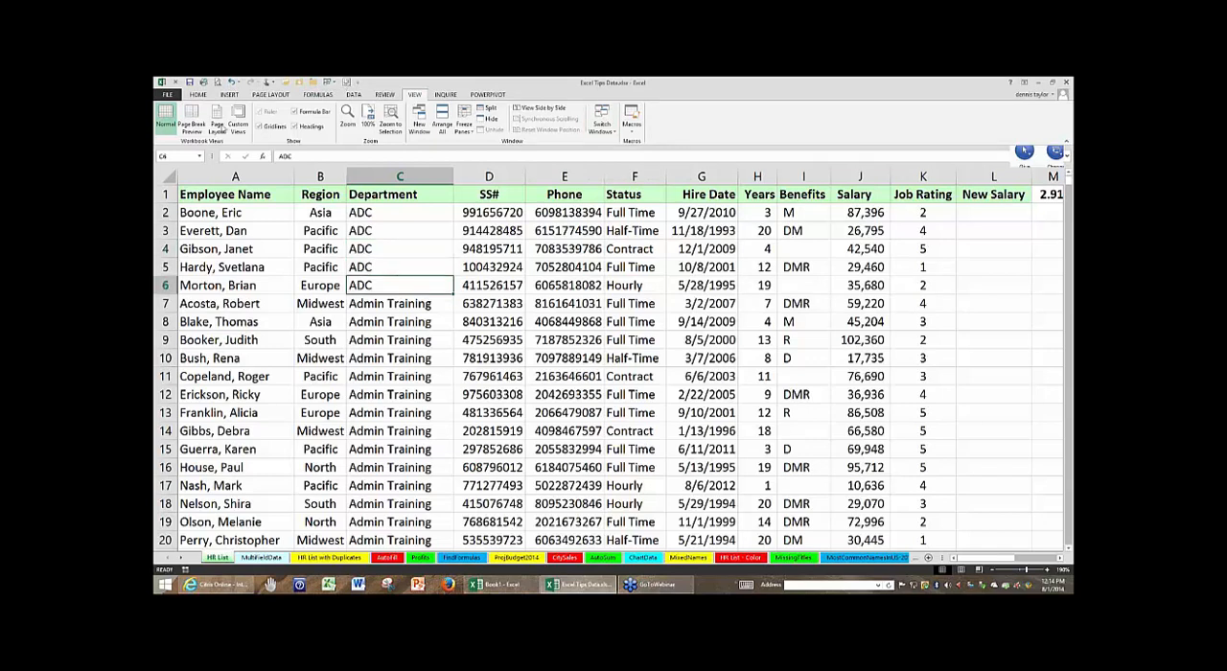
{"action": "left_click", "coordinate": [199, 96]}
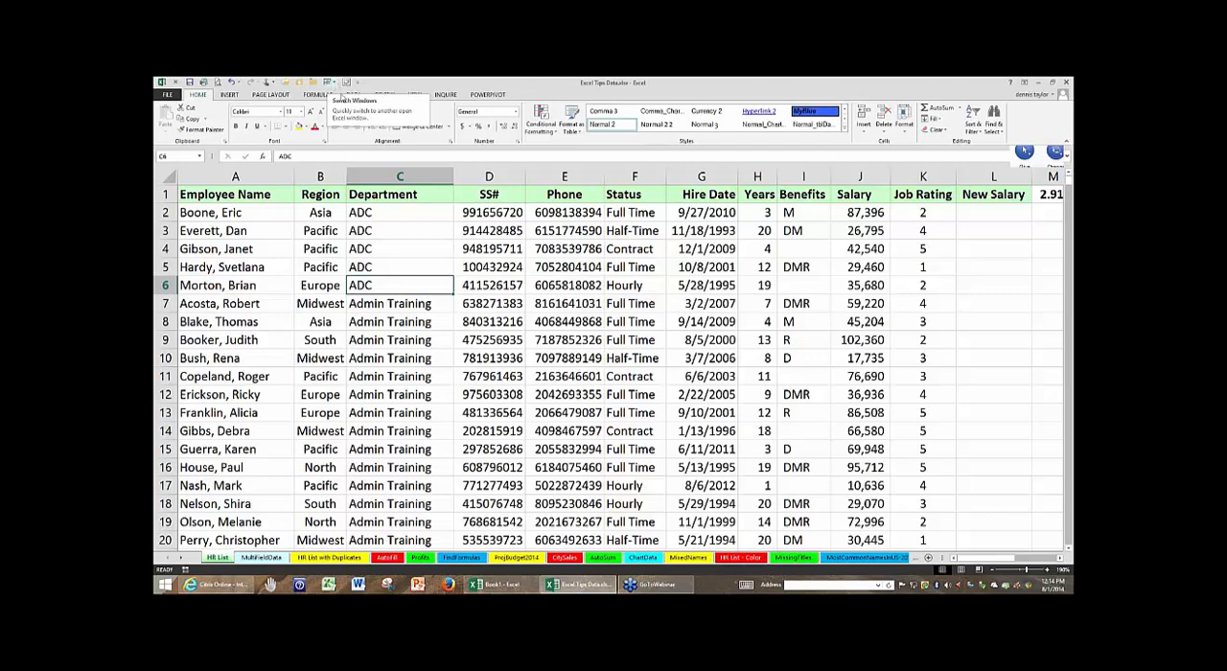
- Switch to the Book1 workbook, select cell H4, and toggle between the two open workbooks, ending in Excel Tips Data
{"action": "left_click", "coordinate": [332, 83]}
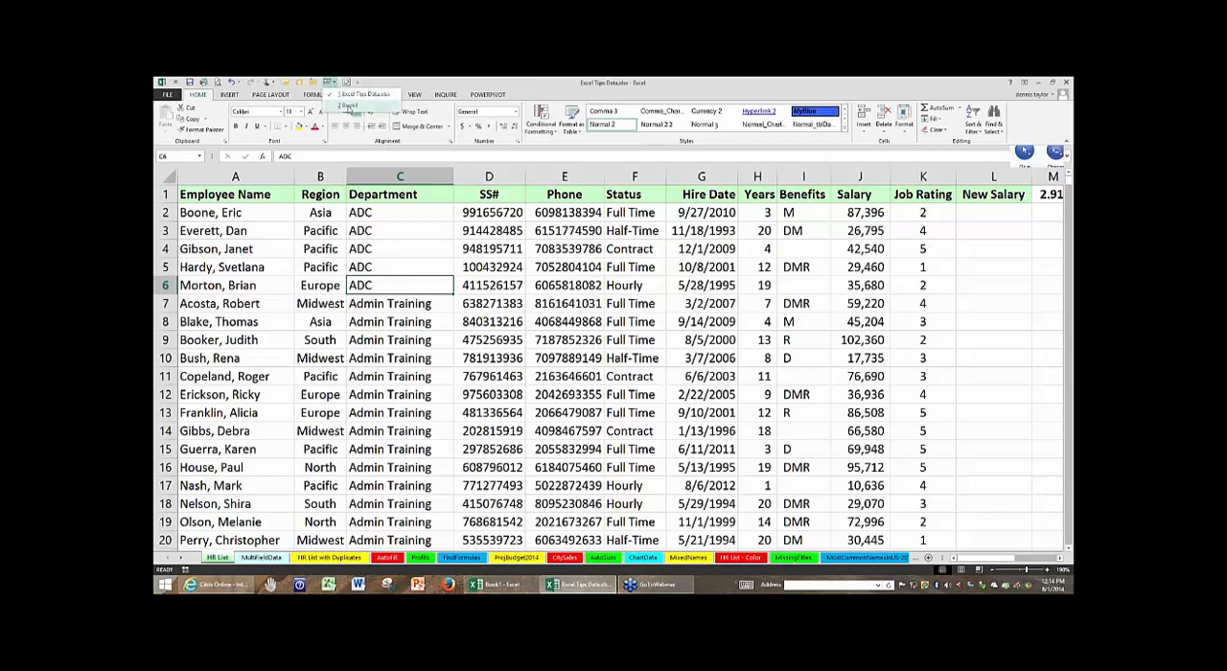
{"action": "left_click", "coordinate": [349, 106]}
{"action": "left_click", "coordinate": [388, 210]}
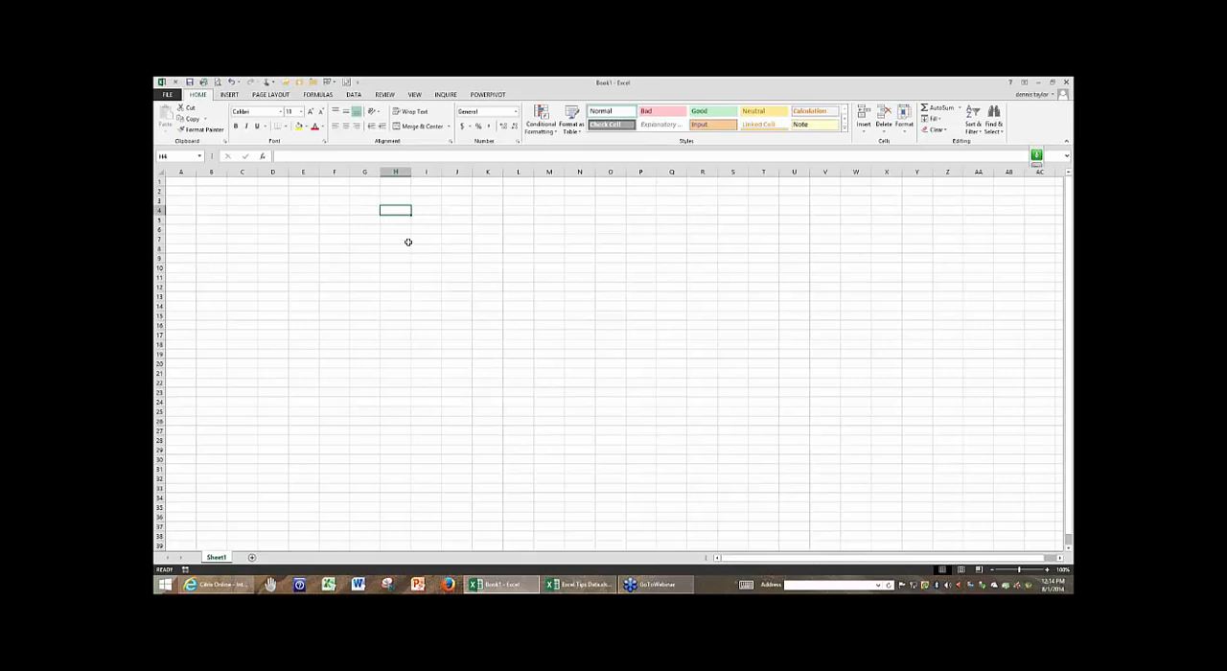
{"action": "key", "text": "ctrl+Tab"}
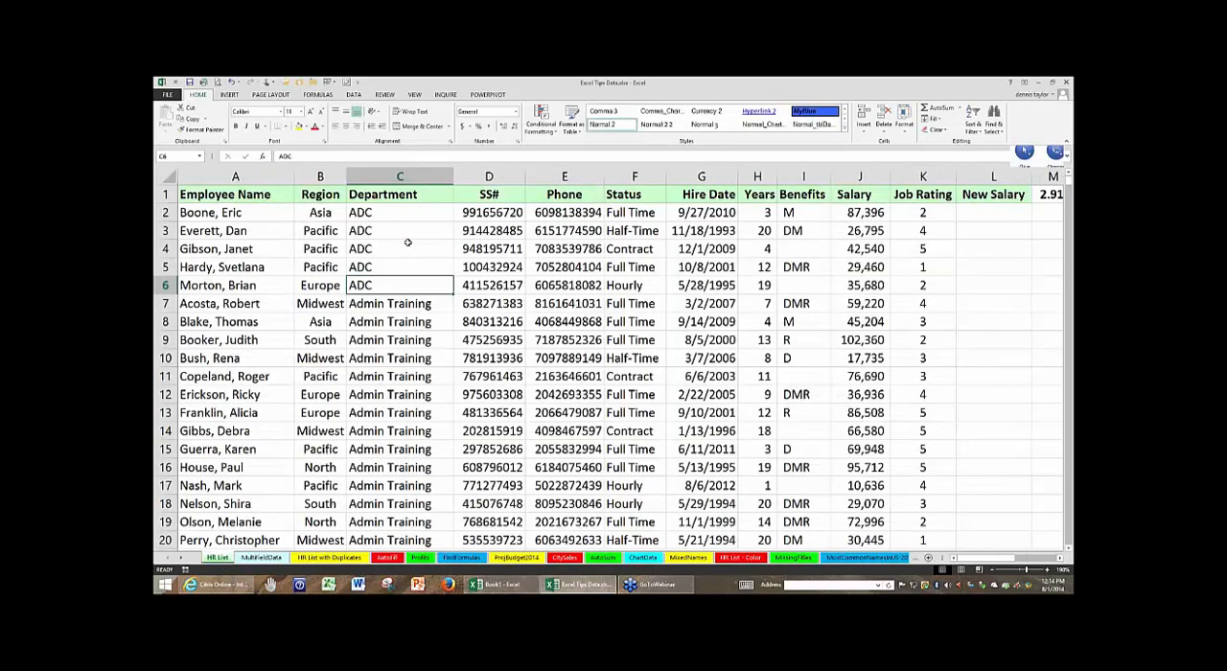
{"action": "key", "text": "ctrl+Tab"}
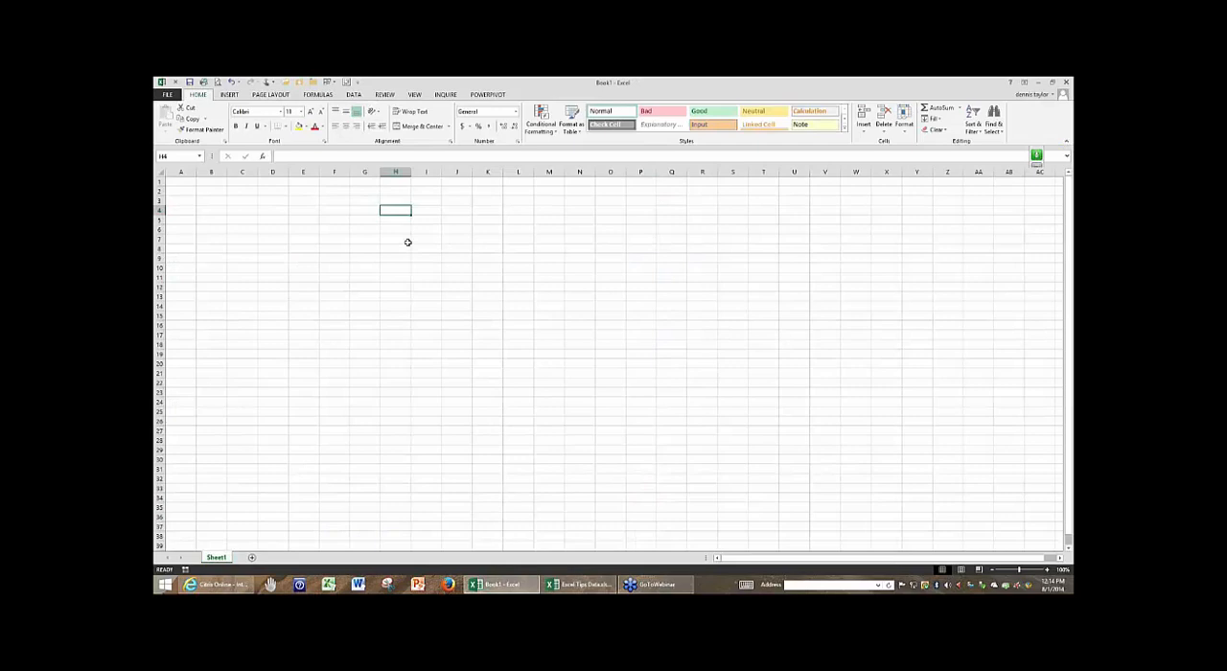
{"action": "key", "text": "ctrl+Tab"}
{"action": "key", "text": "alt+Tab"}
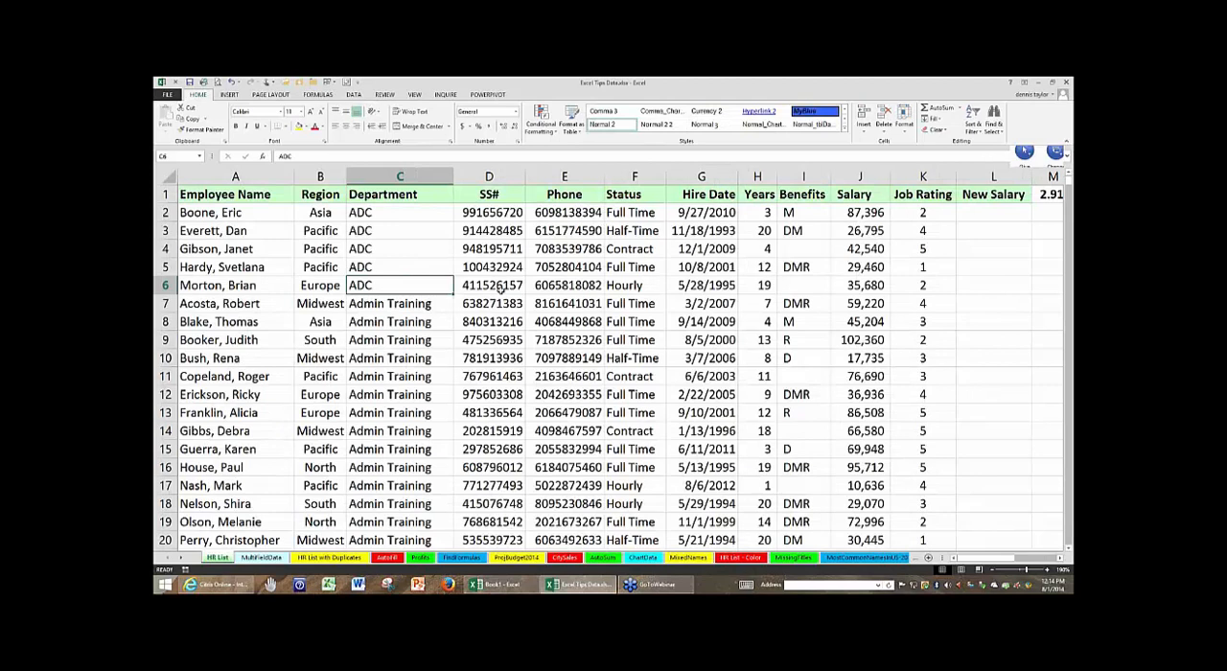
- Check the customization options for the Switch Windows command and its list of open workbooks, close both, and select cell C4
{"action": "left_click", "coordinate": [499, 289]}
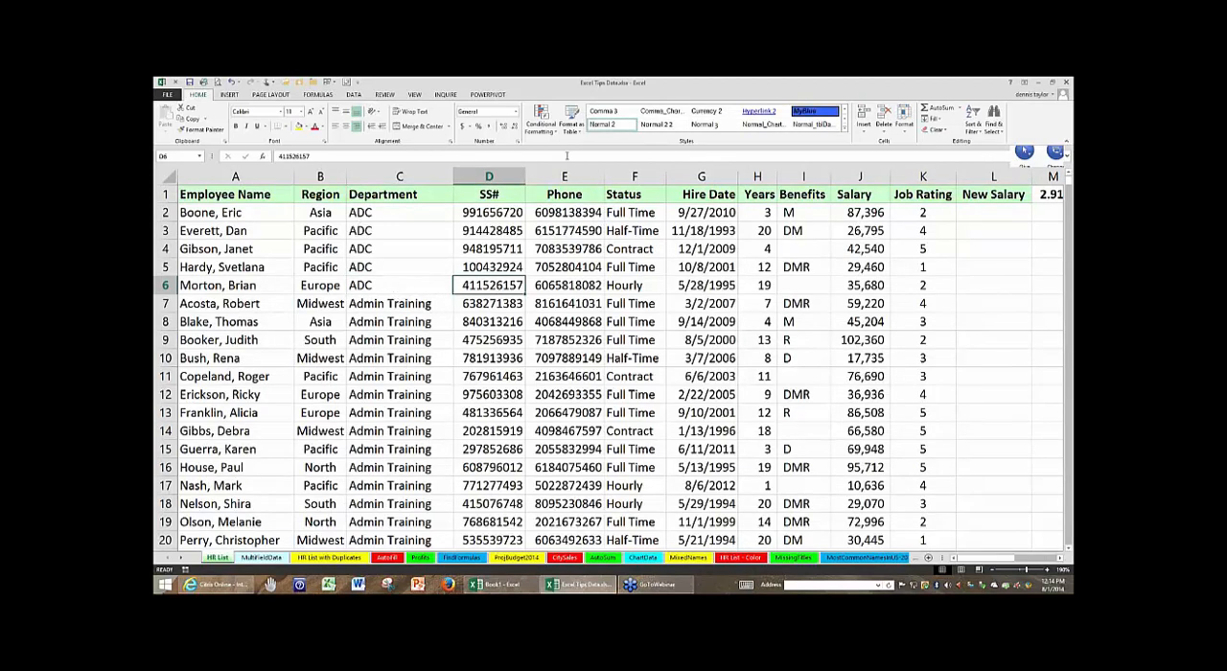
{"action": "left_click", "coordinate": [418, 96]}
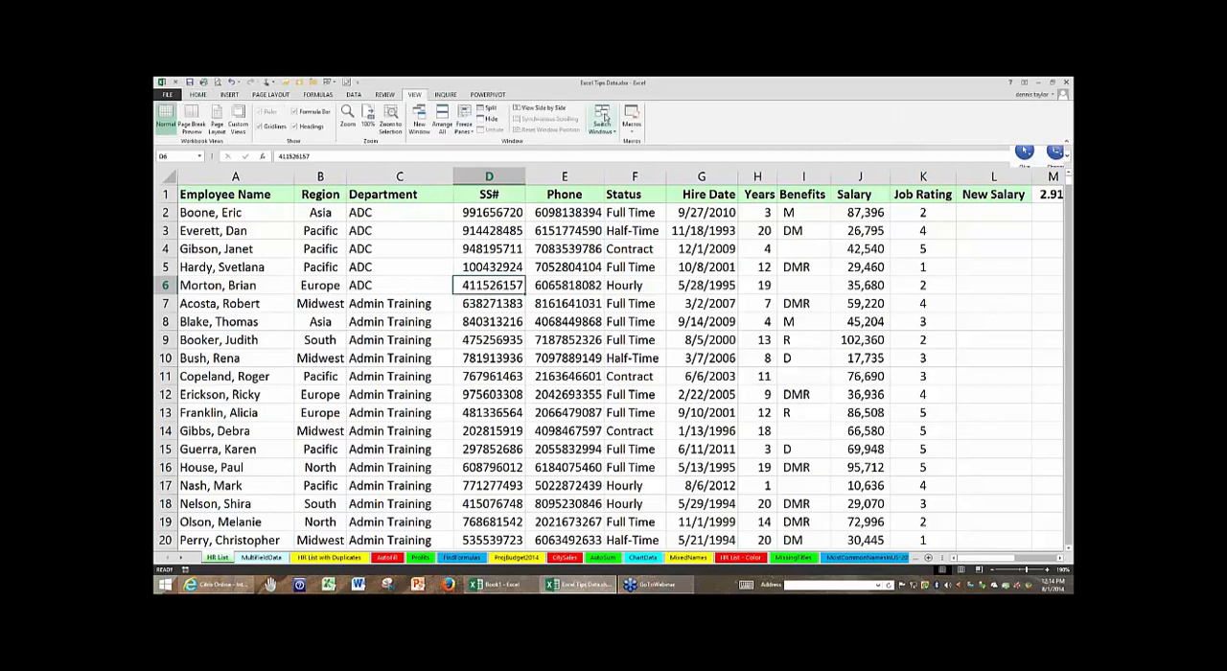
{"action": "right_click", "coordinate": [605, 116]}
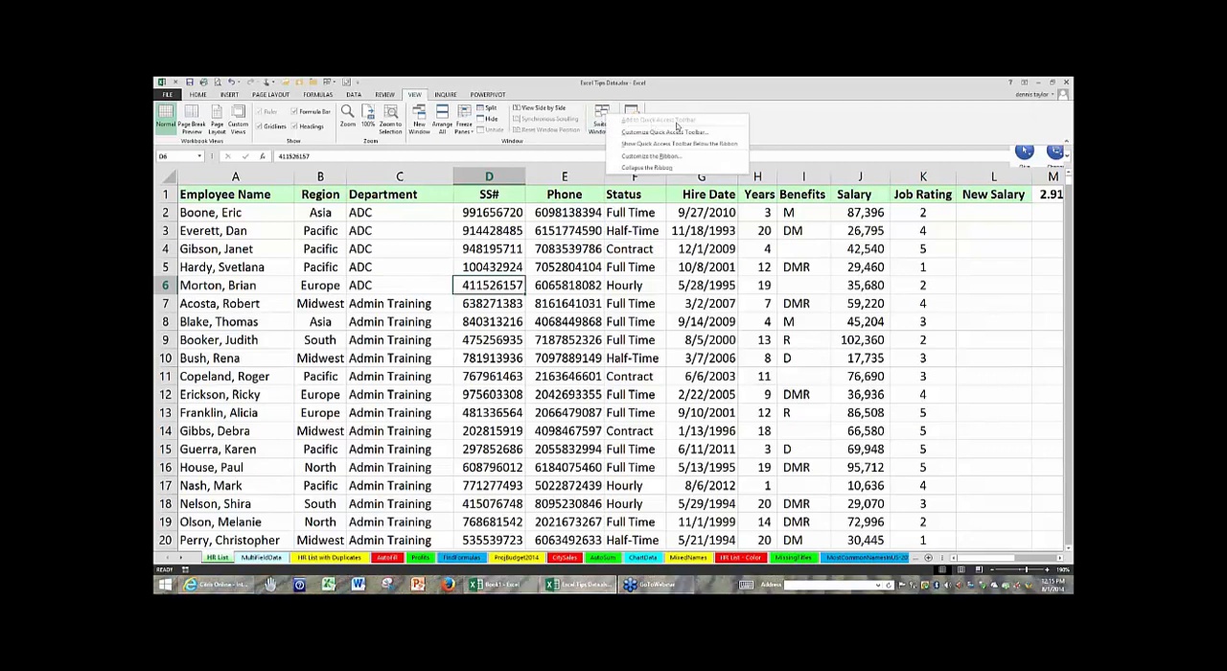
{"action": "left_click", "coordinate": [572, 95]}
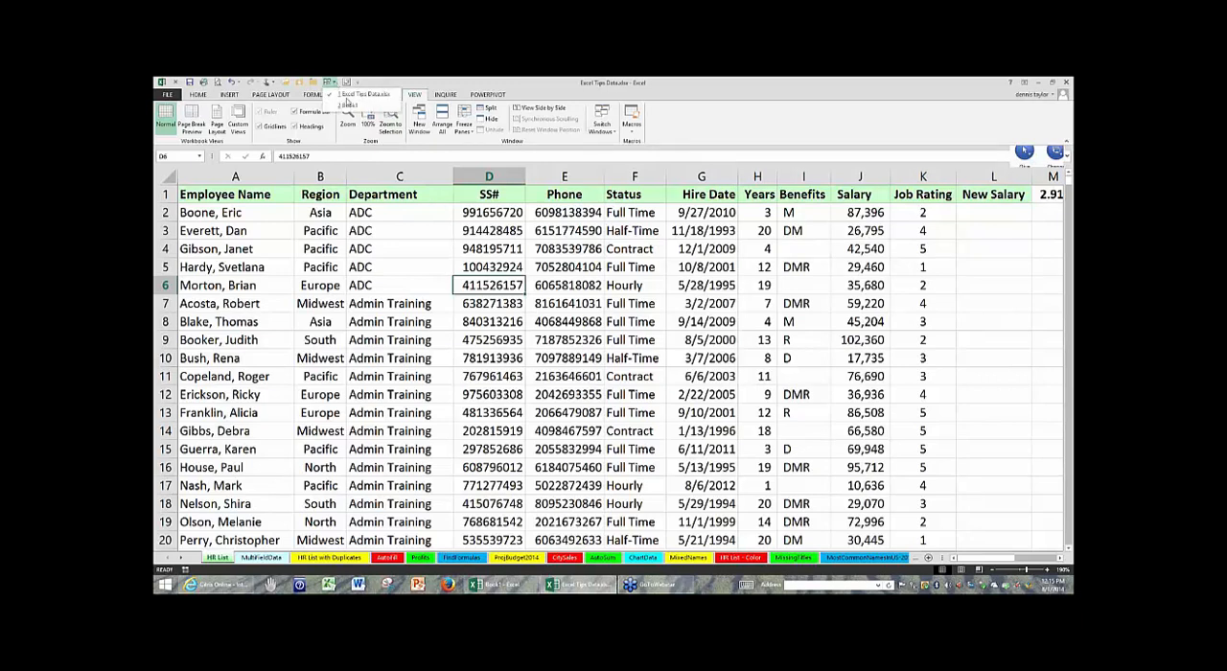
{"action": "left_click", "coordinate": [416, 249]}
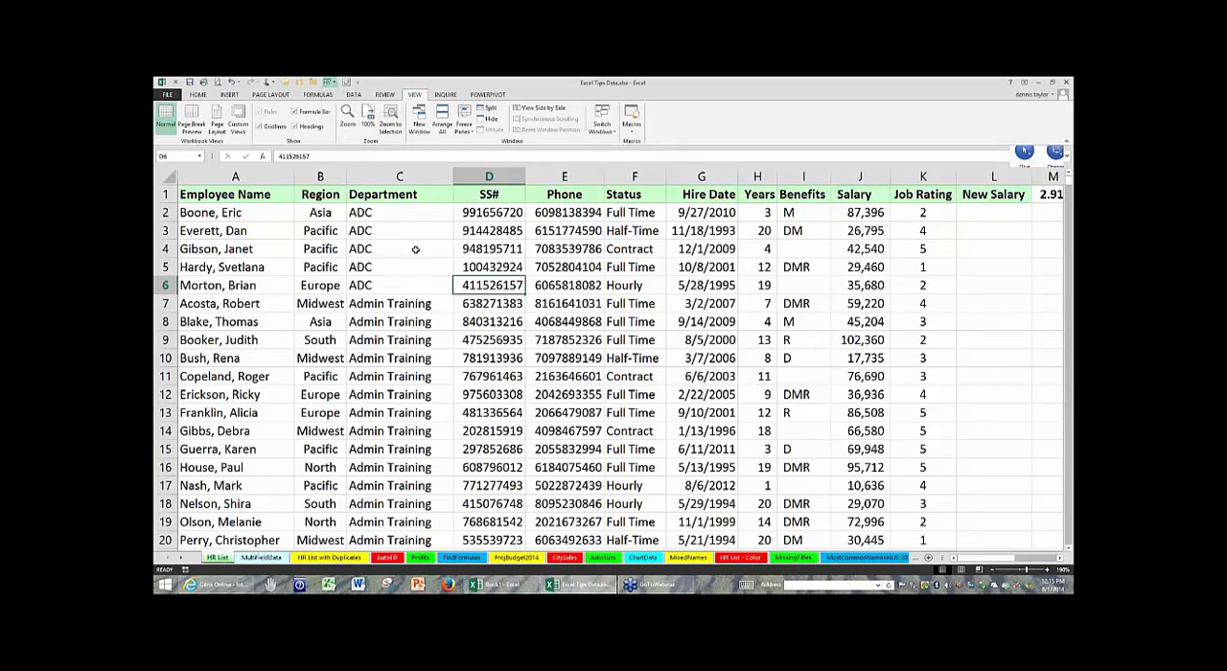
{"action": "left_click", "coordinate": [415, 249]}
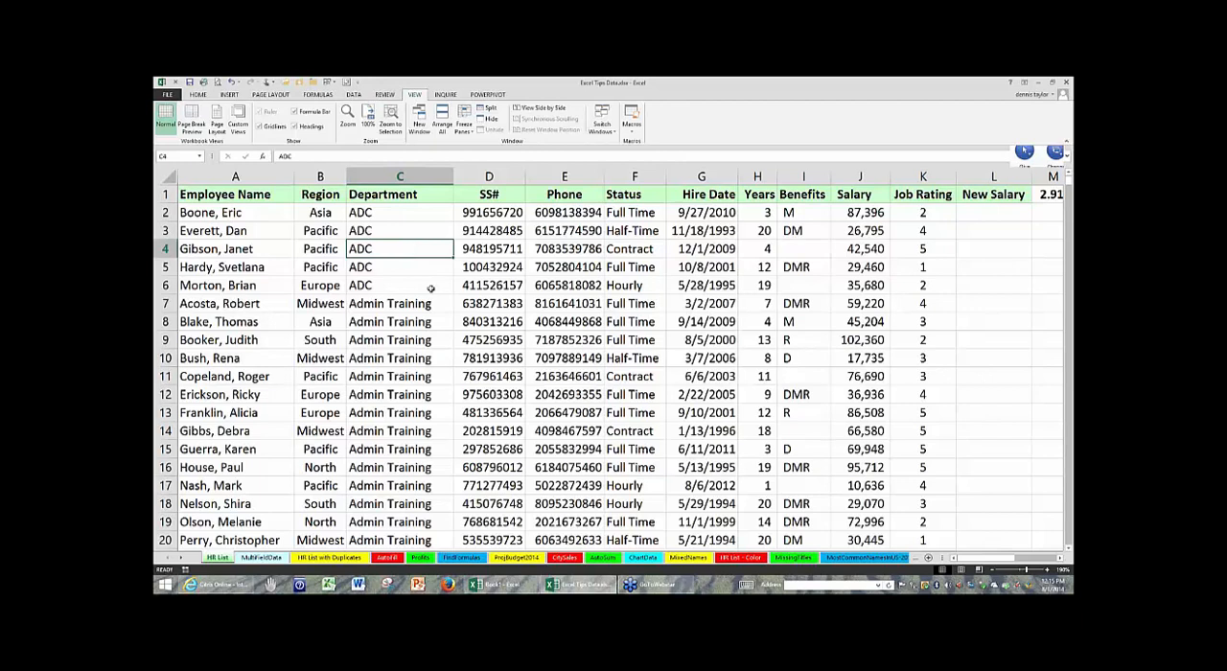
- Zoom the HR List sheet out to 145% and select cell G12 in the Hire Date column
{"action": "left_click", "coordinate": [252, 214]}
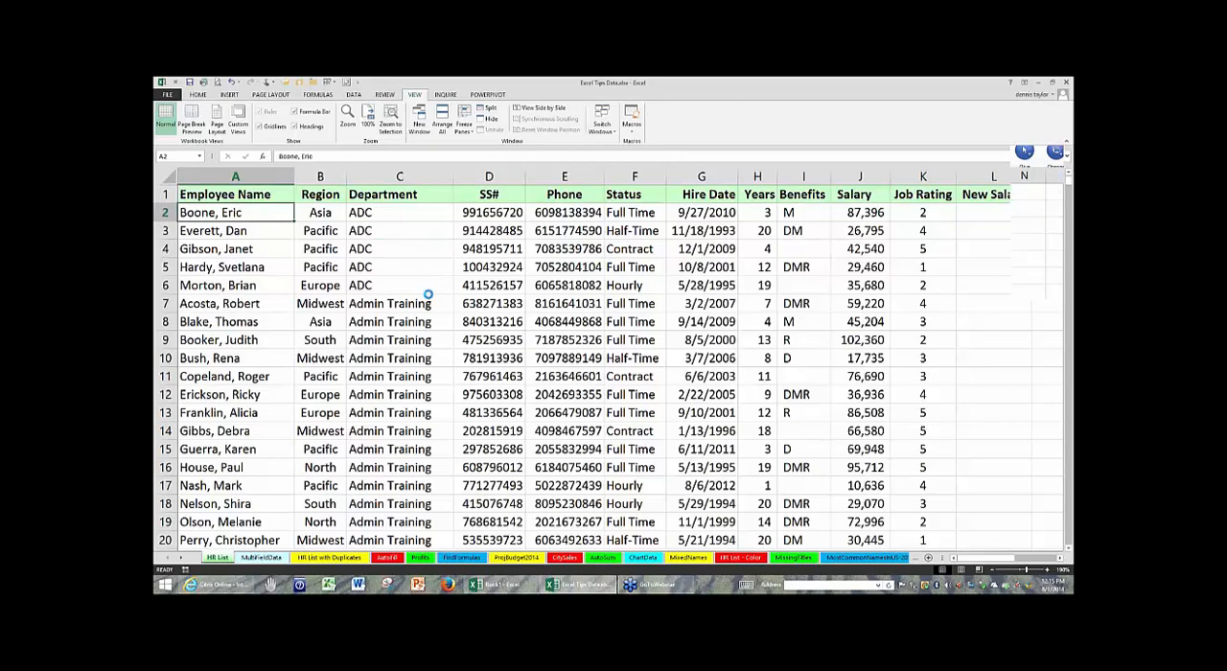
{"action": "scroll", "coordinate": [428, 293], "scroll_direction": "down", "scroll_amount": 1, "text": "ctrl"}
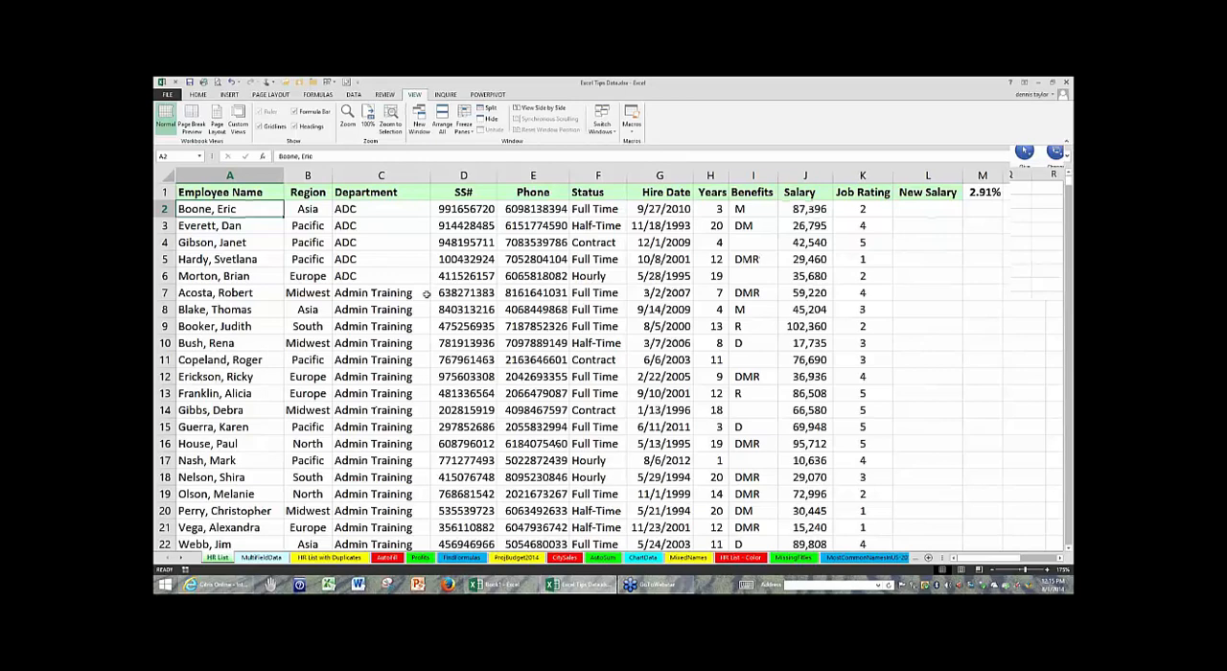
{"action": "scroll", "coordinate": [562, 335], "scroll_direction": "down", "scroll_amount": 2}
{"action": "left_click", "coordinate": [562, 336]}
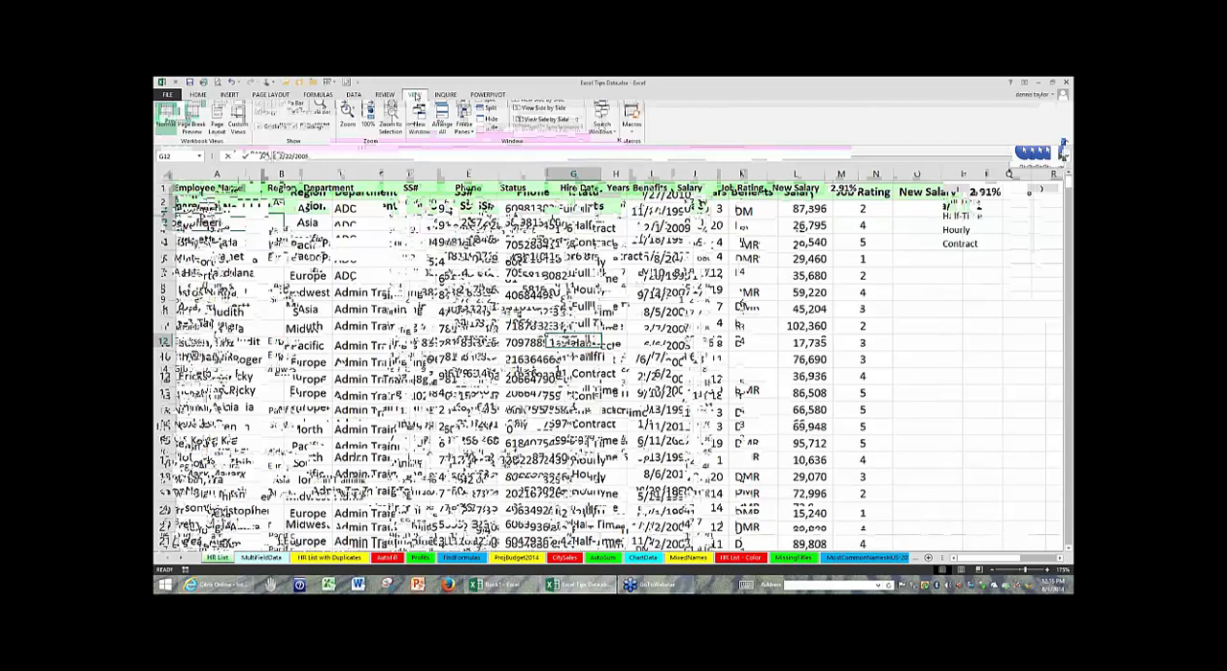
- Collapse the ribbon to show more rows and expand it again
{"action": "double_click", "coordinate": [416, 96]}
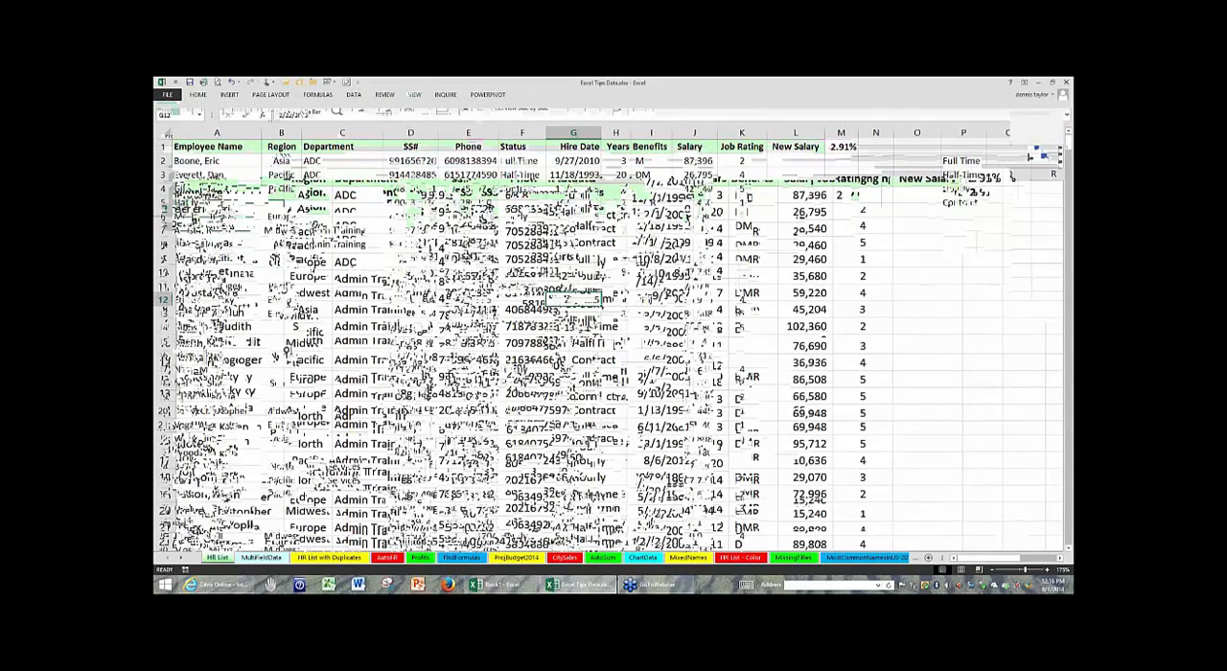
{"action": "double_click", "coordinate": [416, 96]}
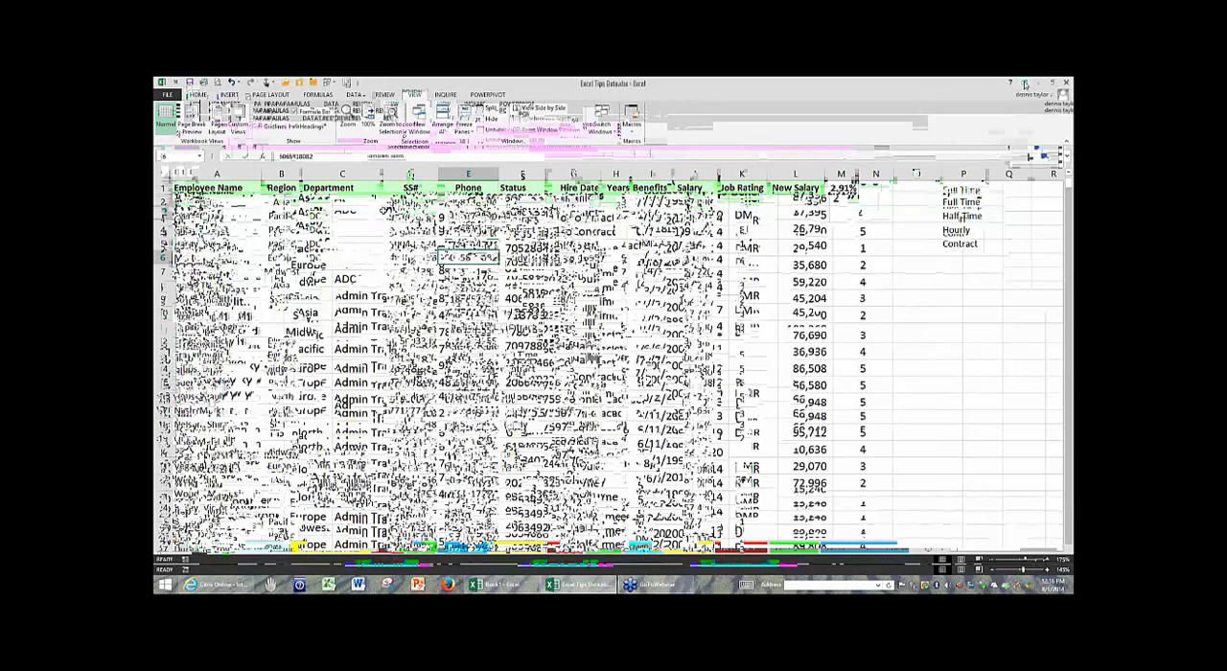
- Review the ribbon display options, choose Show Tabs and Commands, and select cell E5
{"action": "left_click", "coordinate": [1024, 84]}
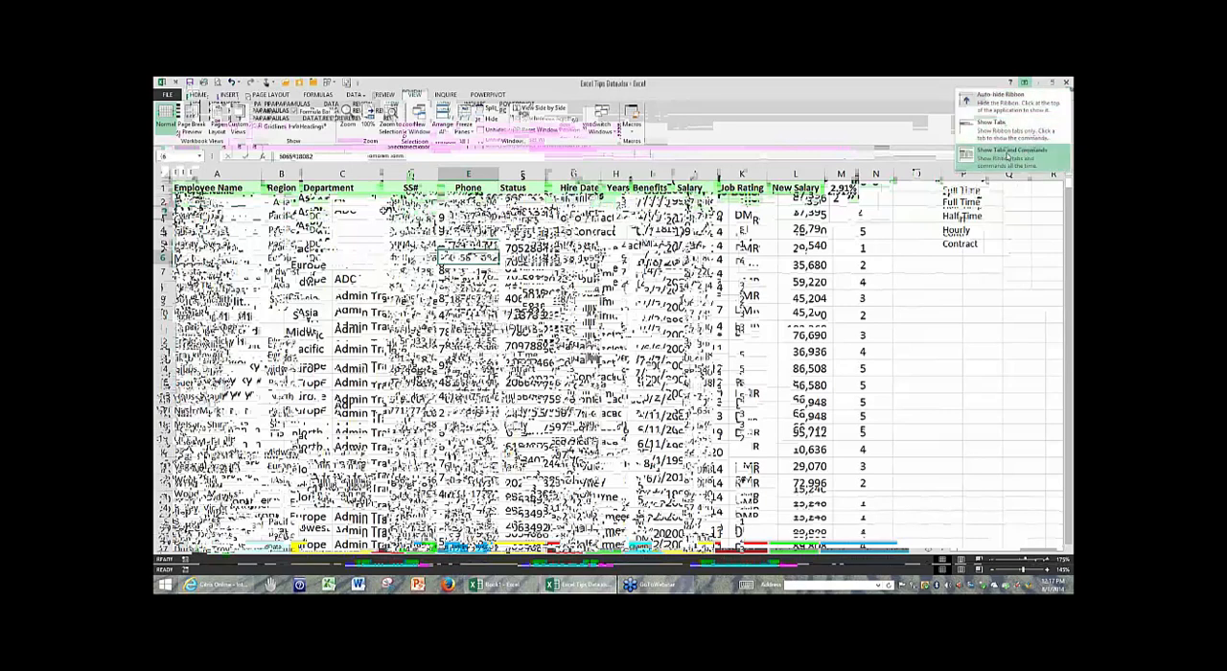
{"action": "left_click", "coordinate": [1007, 153]}
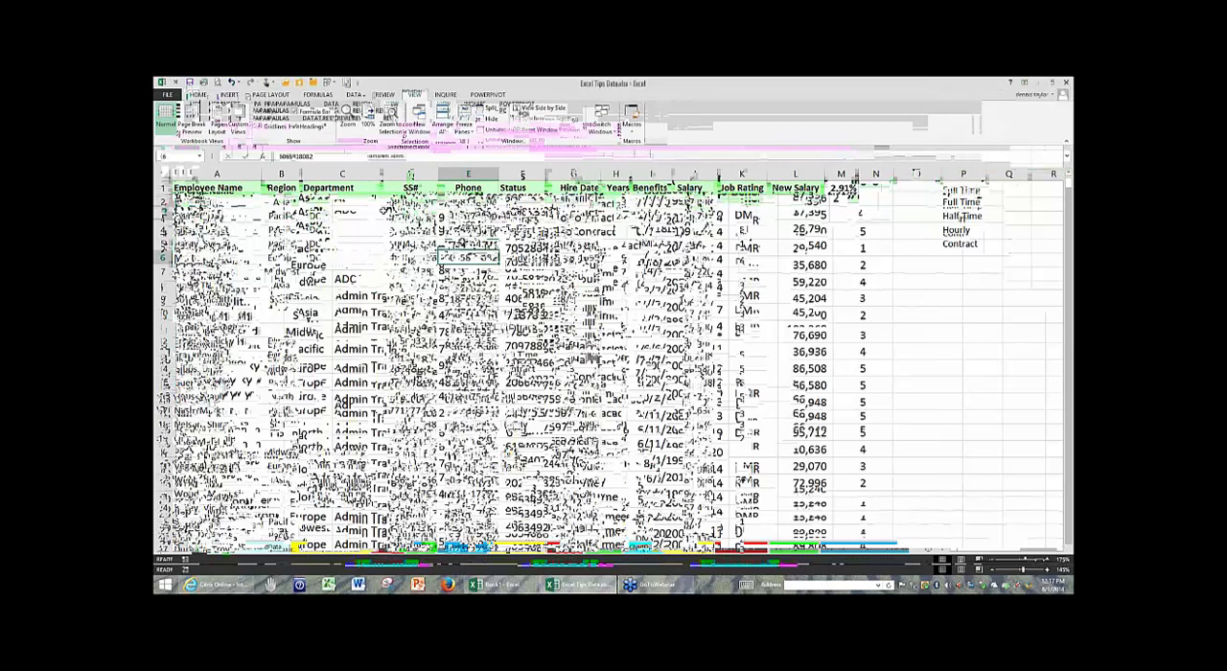
{"action": "left_click", "coordinate": [469, 244]}
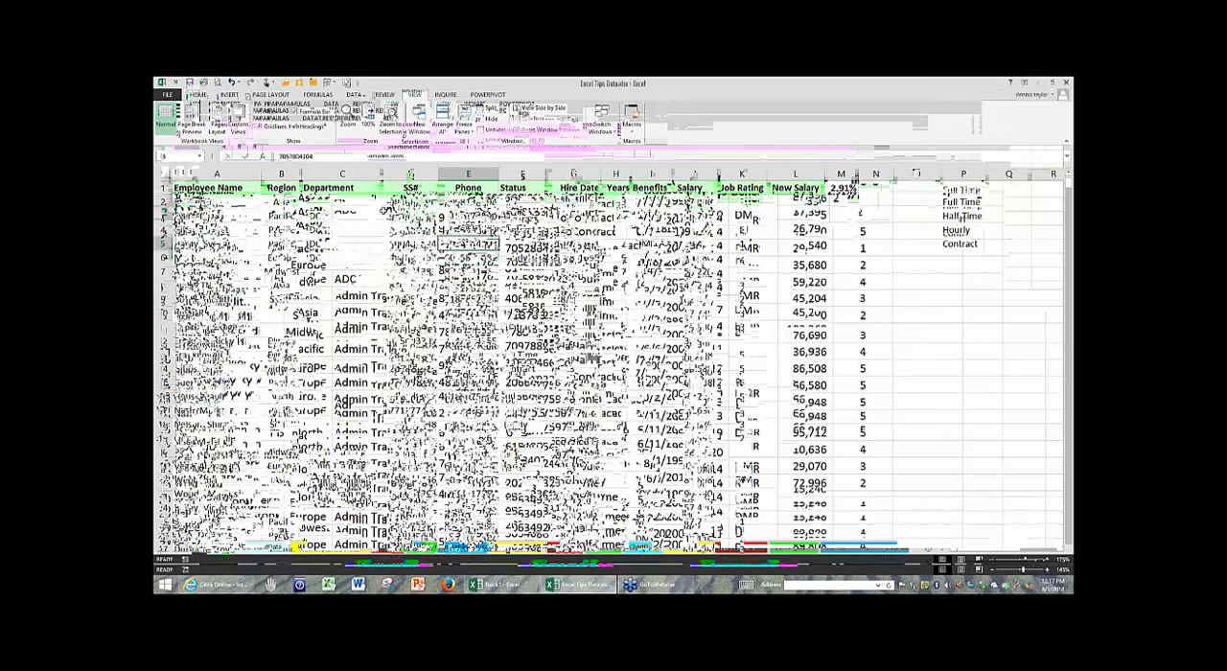
- Select cell D6, preview how the HR List sheet will print, and return to the worksheet
{"action": "left_click", "coordinate": [411, 257]}
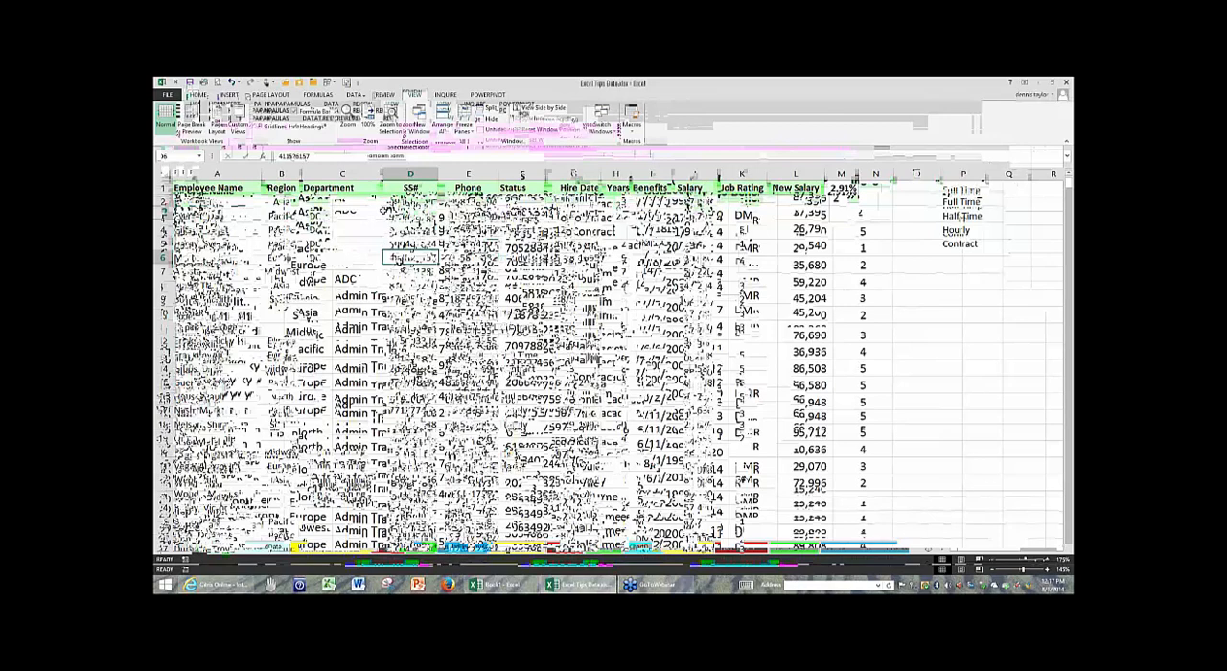
{"action": "key", "text": "ctrl+p"}
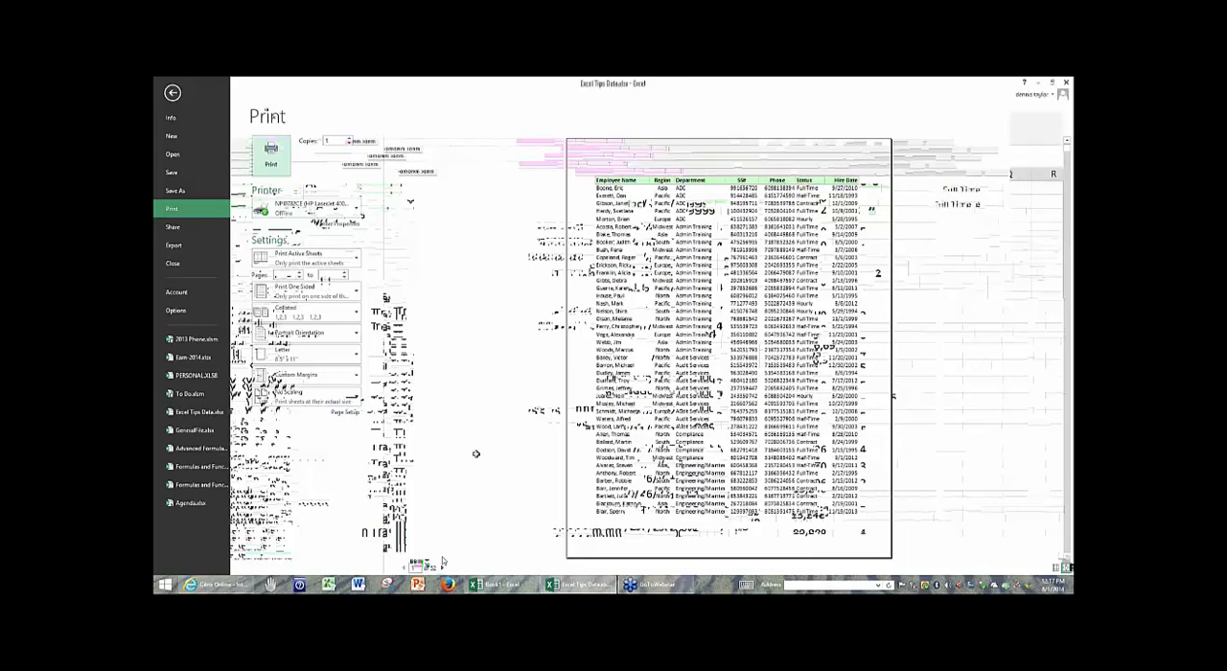
{"action": "key", "text": "Escape"}
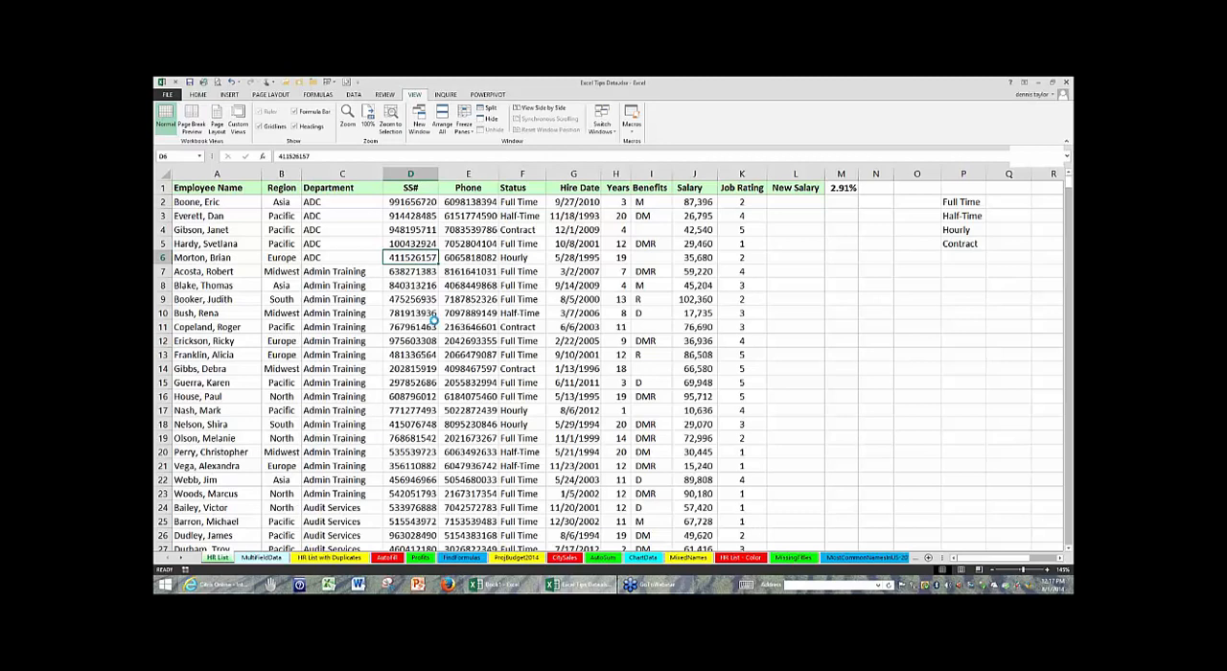
- Insert a new blank worksheet before HR List and switch between the two sheets, ending on HR List
{"action": "key", "text": "shift+F11"}
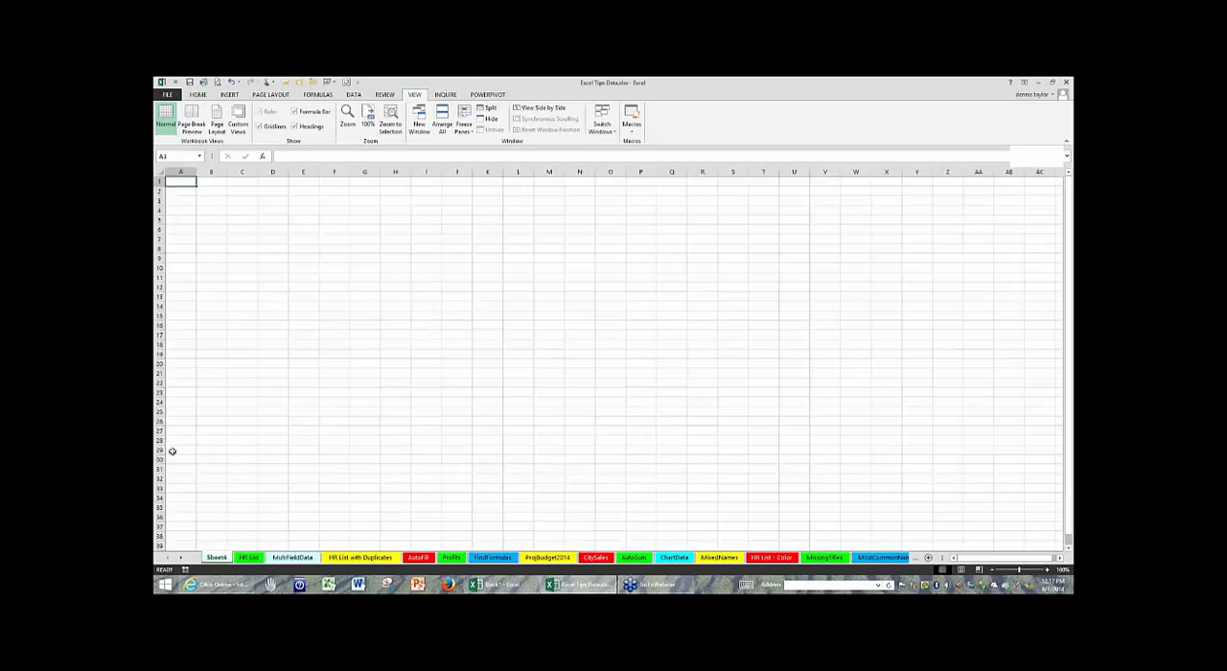
{"action": "left_click", "coordinate": [250, 558]}
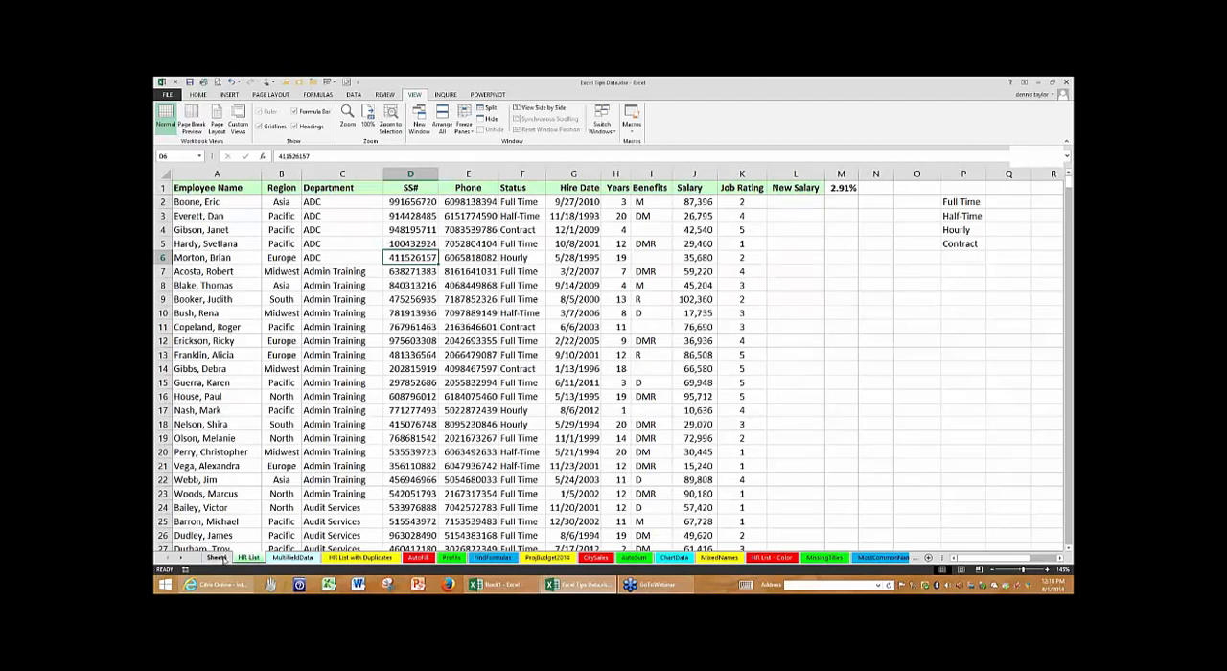
{"action": "left_click", "coordinate": [218, 558]}
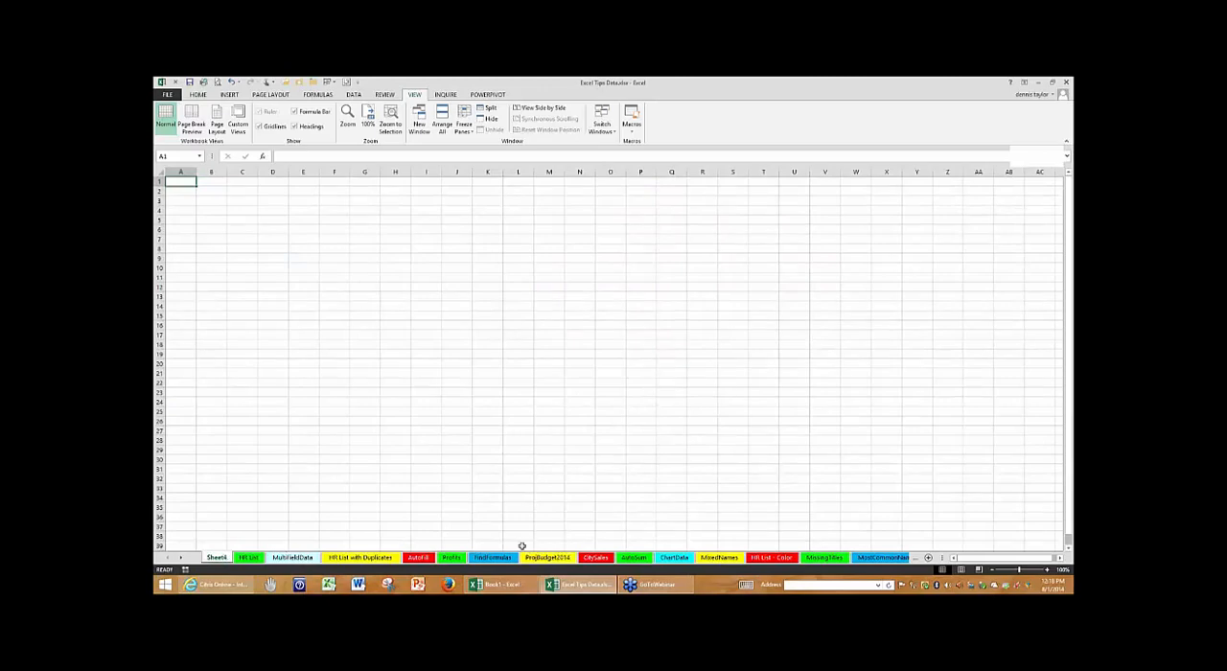
{"action": "left_click", "coordinate": [246, 558]}
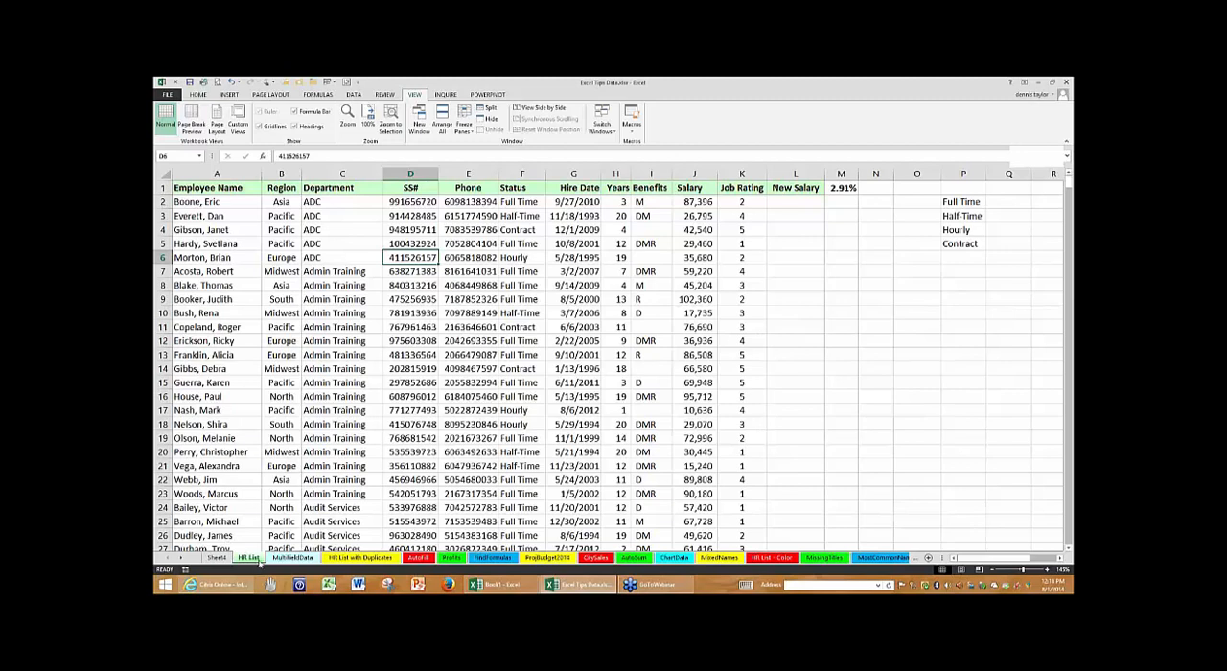
- Insert another blank worksheet after HR List, delete it, and return to the HR List sheet
{"action": "left_click", "coordinate": [929, 558]}
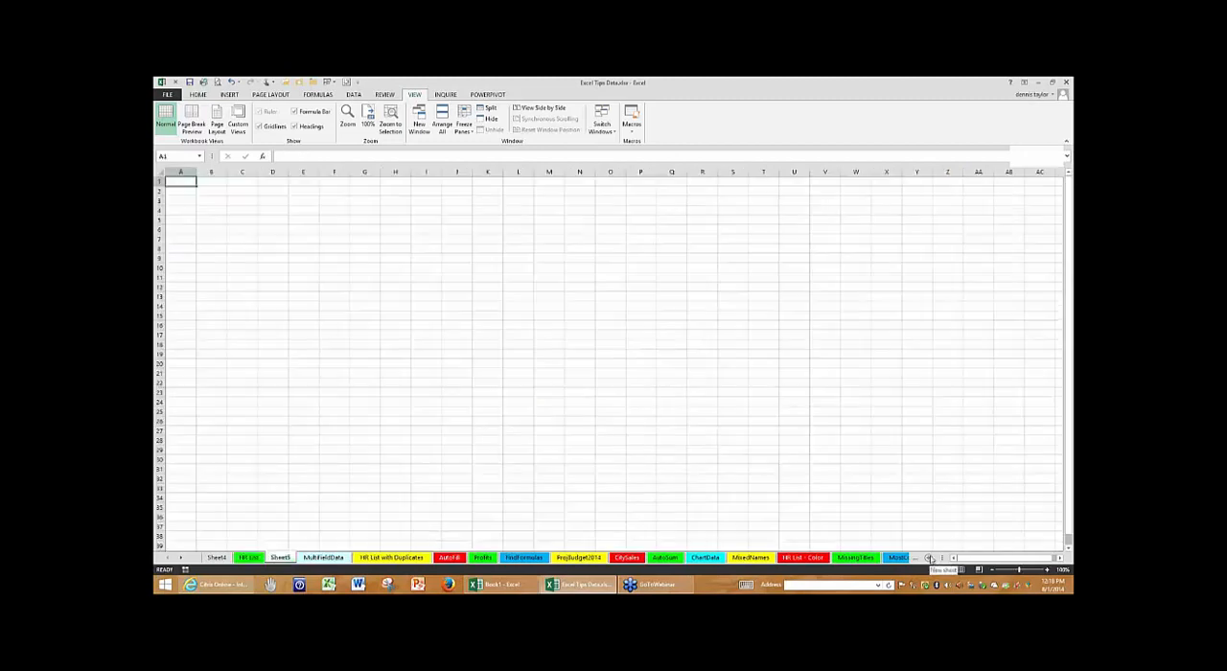
{"action": "left_click", "coordinate": [418, 360]}
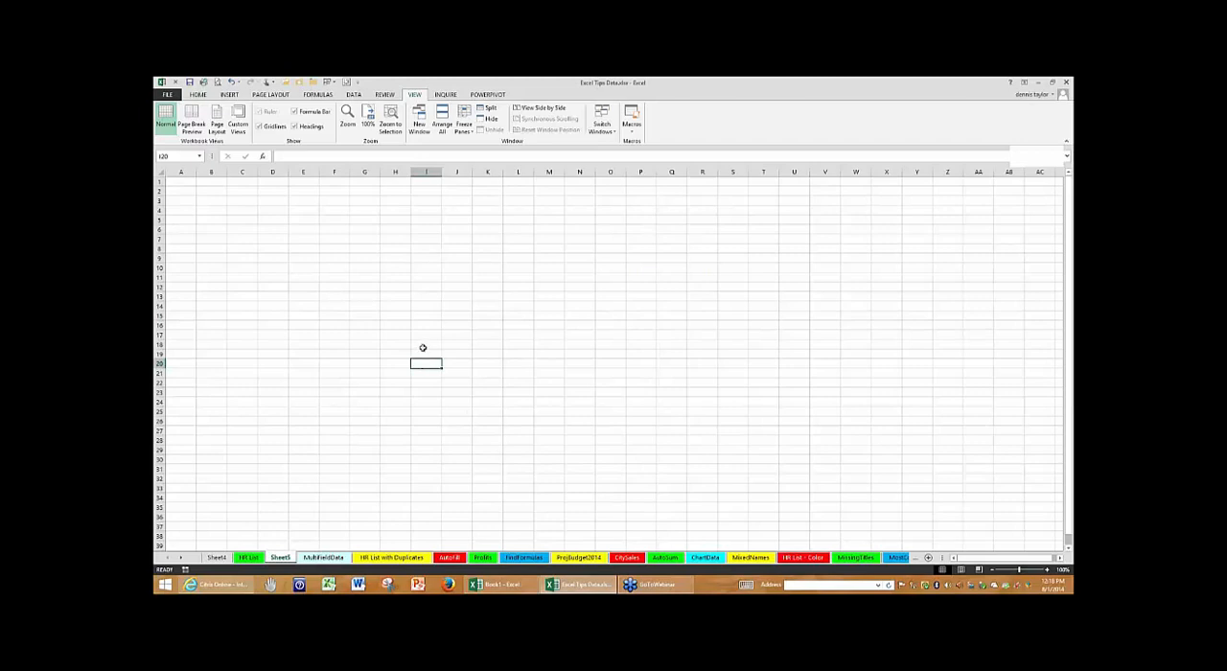
{"action": "right_click", "coordinate": [285, 558]}
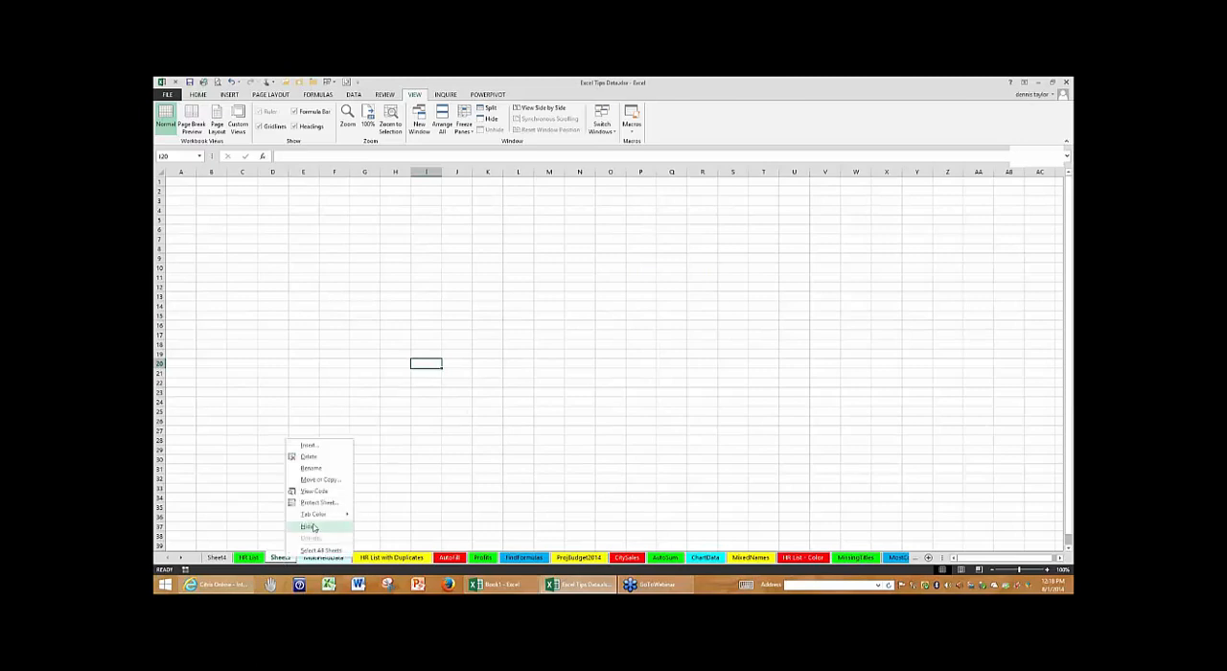
{"action": "left_click", "coordinate": [309, 457]}
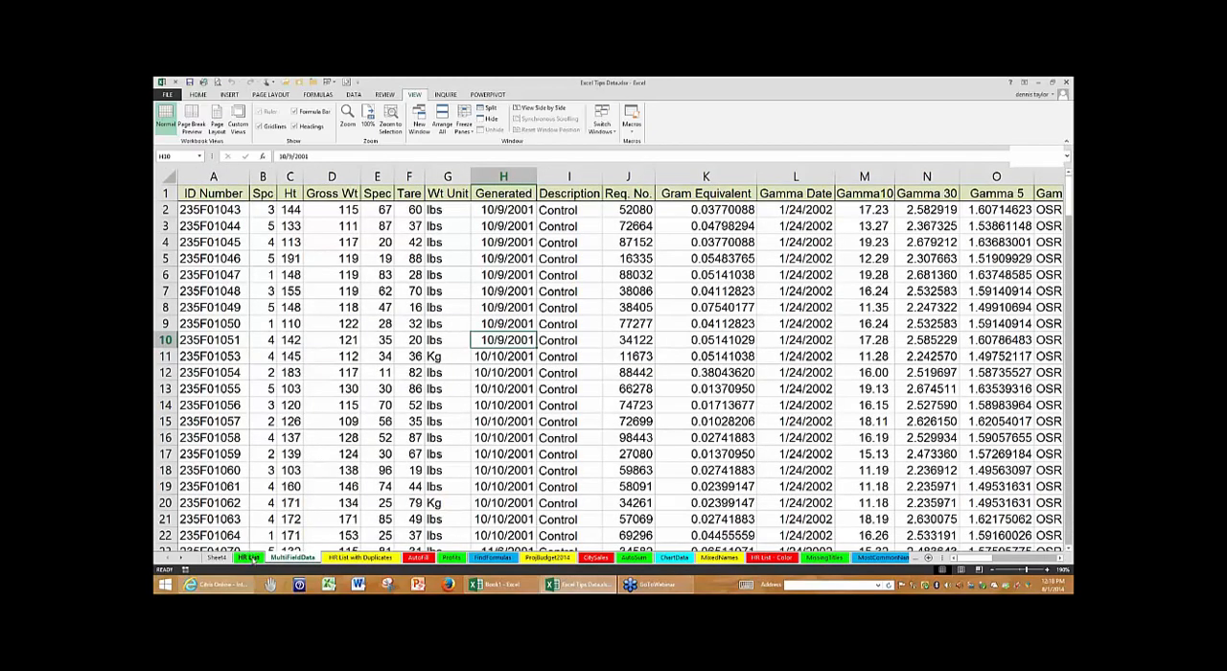
{"action": "left_click", "coordinate": [250, 558]}
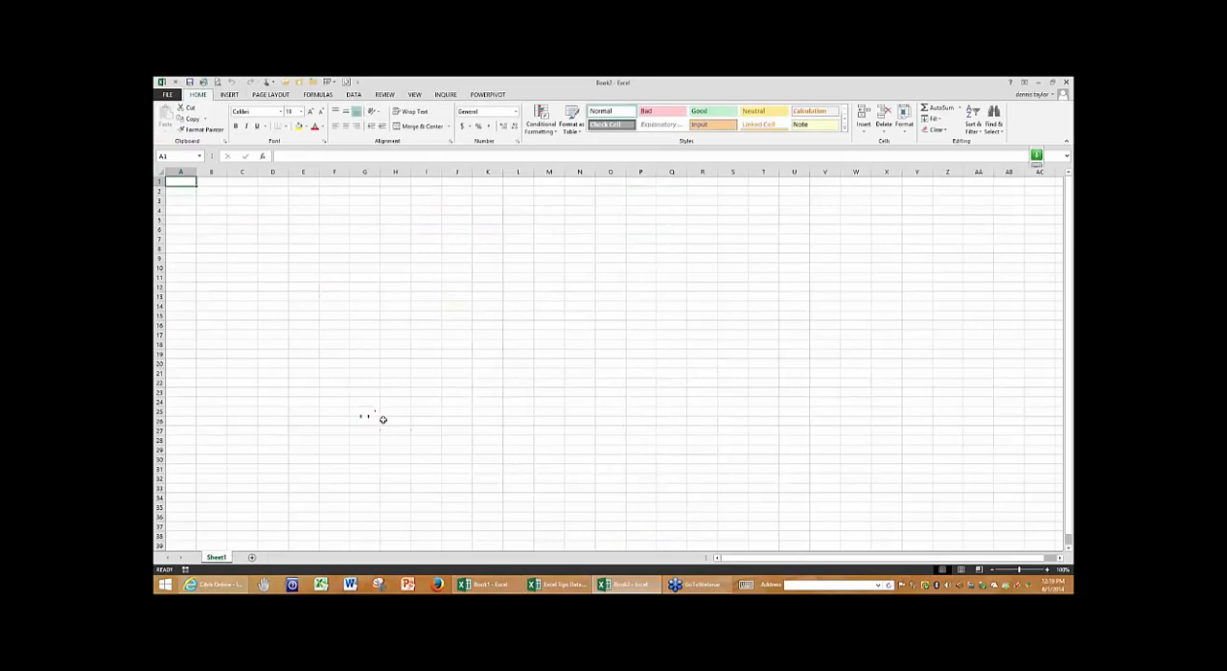
- Cycle through the open workbooks Book1, Book2 and Excel Tips Data, ending in Excel Tips Data, and select cell E17 on HR List
{"action": "key", "text": "ctrl+Tab"}
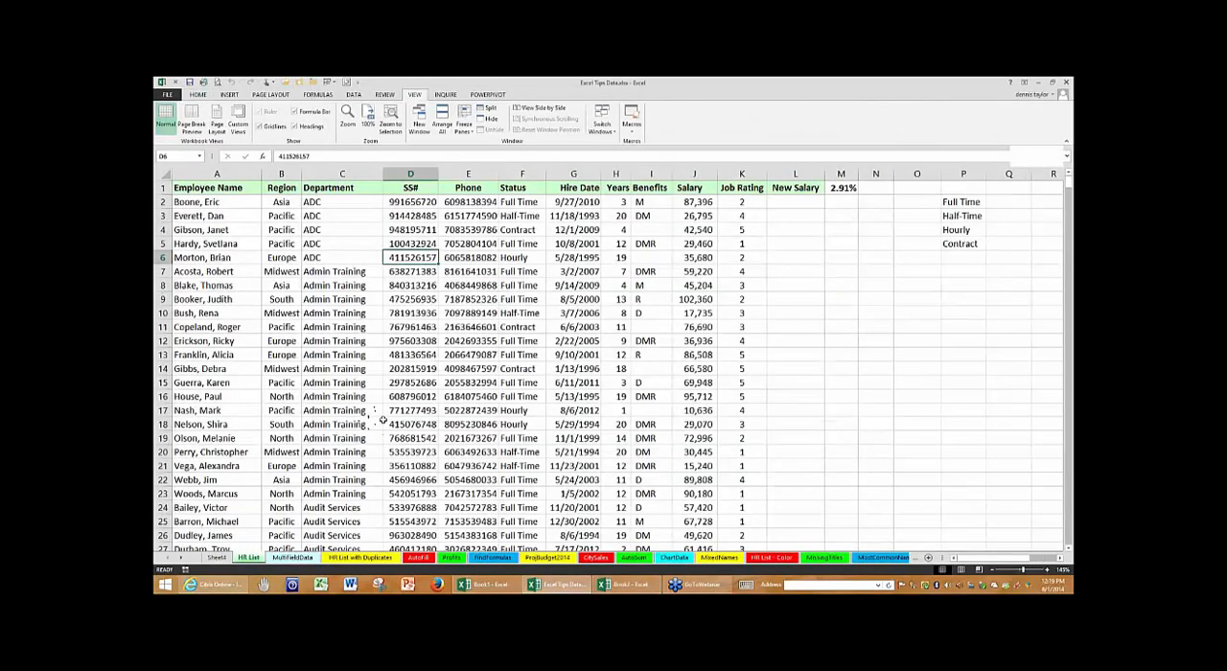
{"action": "key", "text": "ctrl+Tab"}
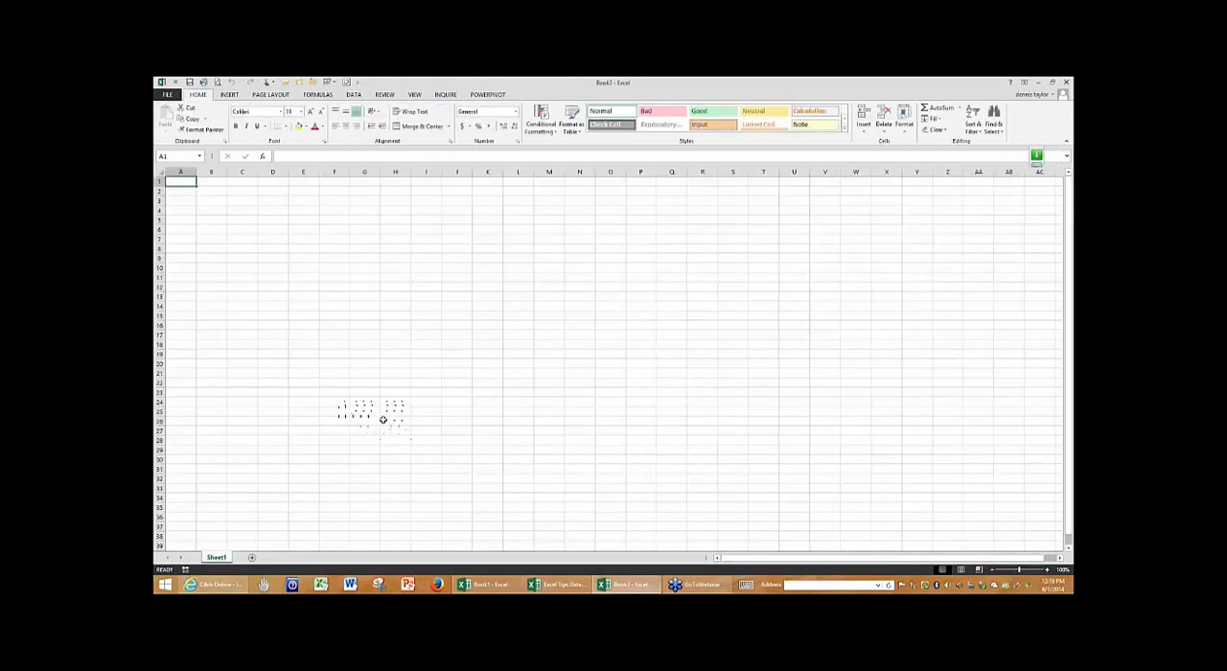
{"action": "key", "text": "ctrl+Tab"}
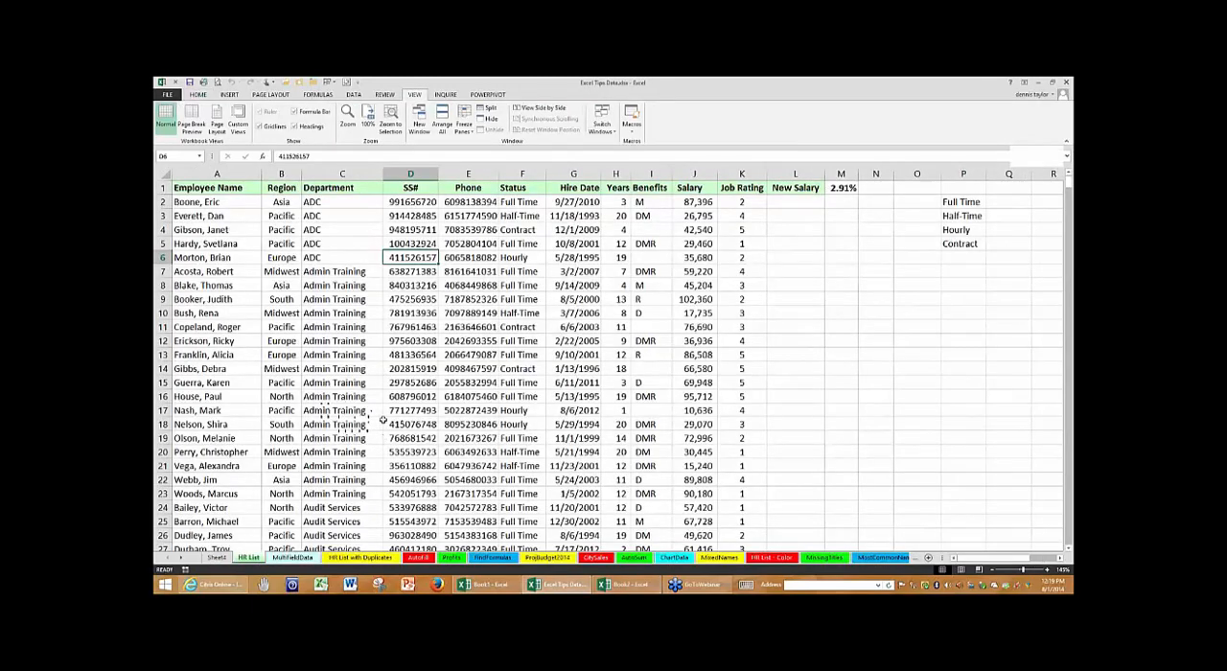
{"action": "key", "text": "ctrl+Tab"}
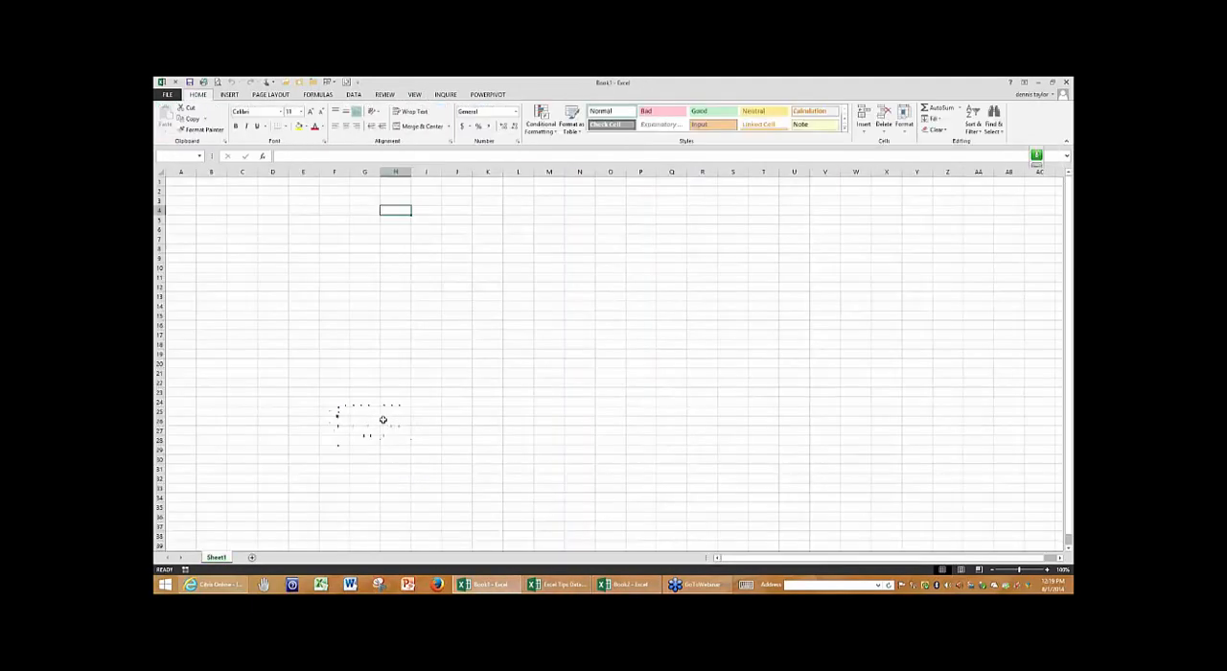
{"action": "key", "text": "ctrl+Tab"}
{"action": "key", "text": "ctrl+Tab"}
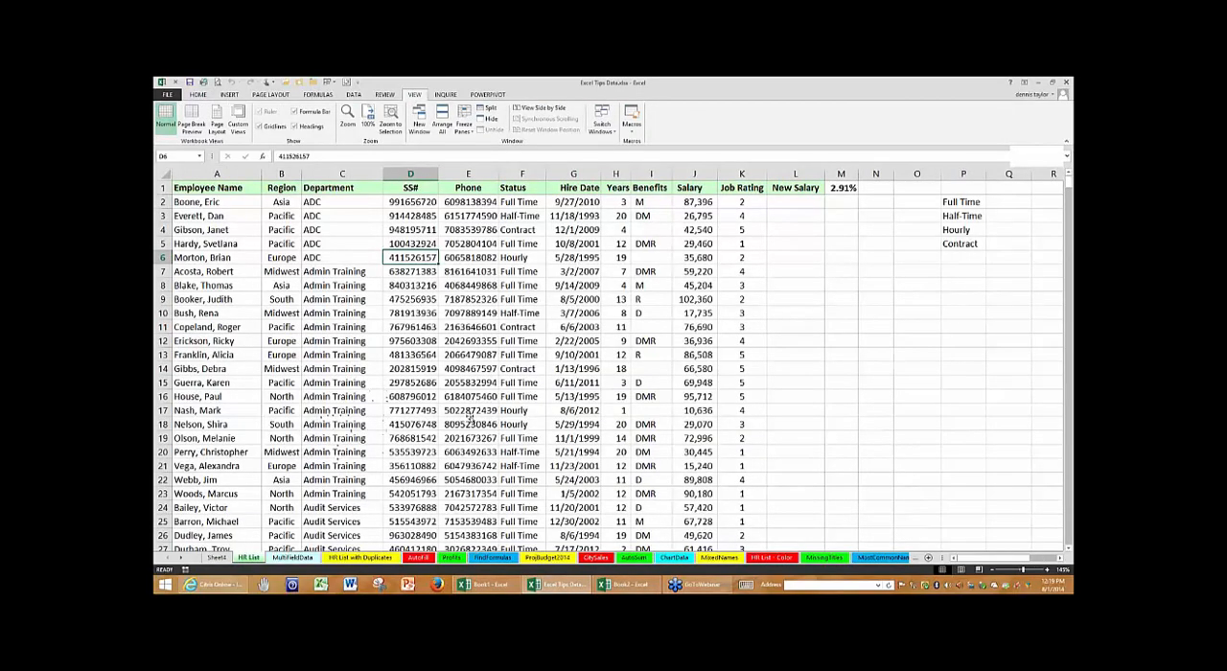
{"action": "left_click", "coordinate": [469, 415]}
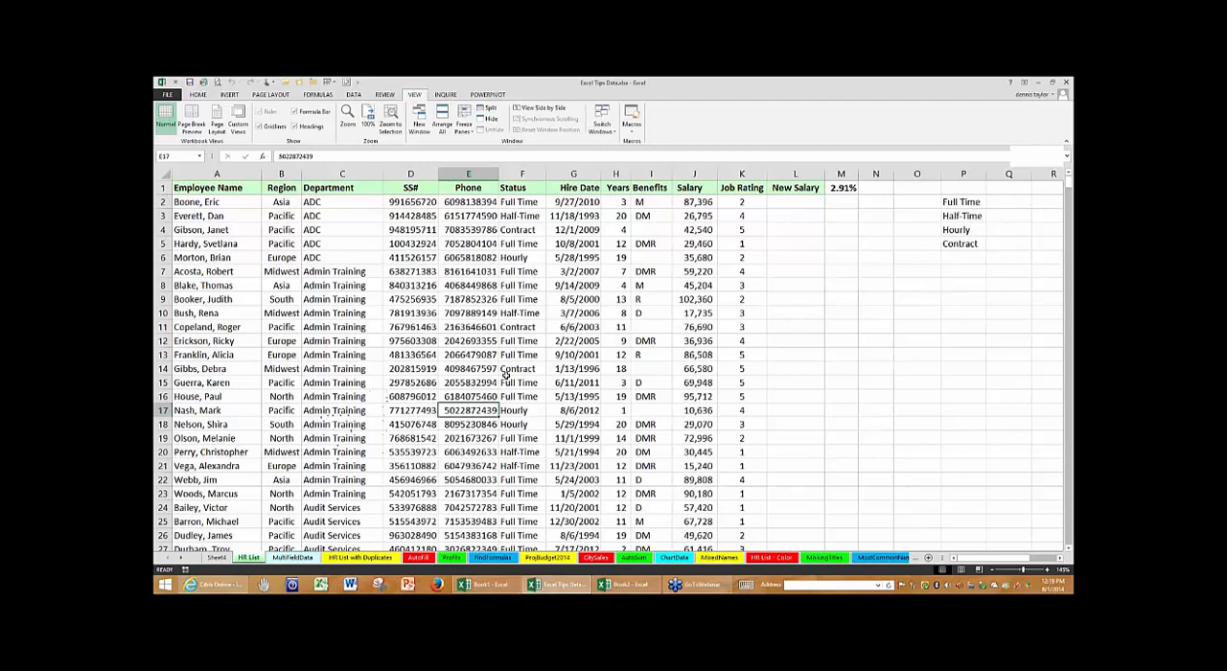
- Go to the monthly state tables on the HR List sheet, select cell S1, and zoom in to 190%
{"action": "key", "text": "ctrl+Tab"}
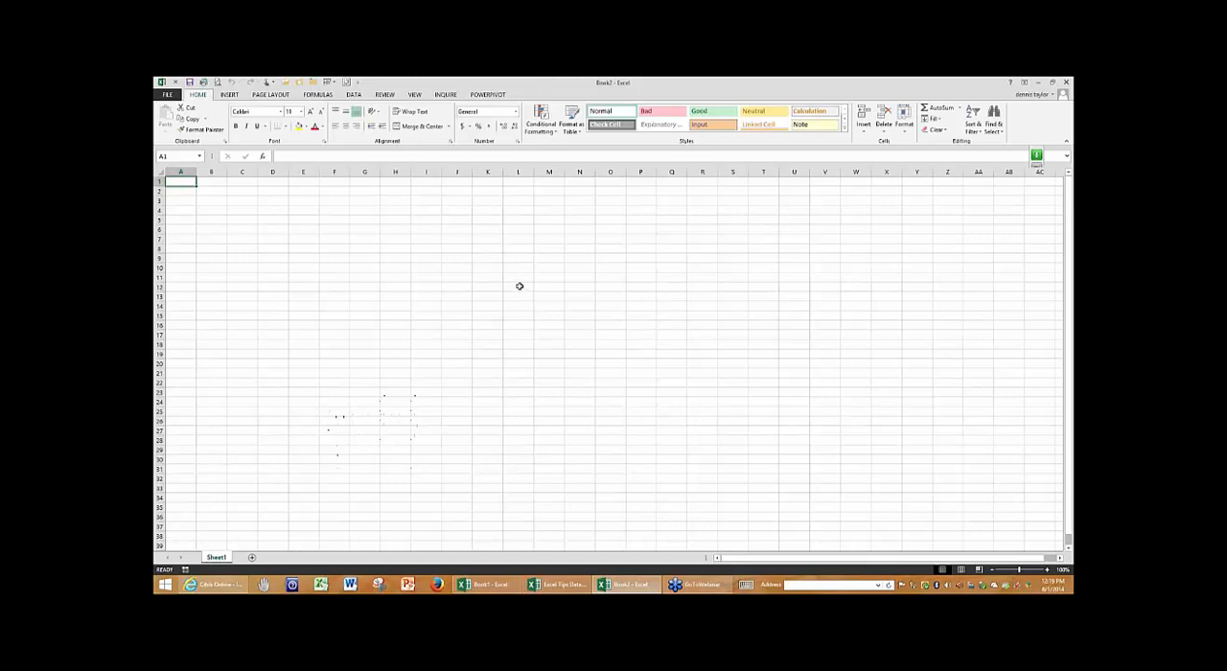
{"action": "left_click", "coordinate": [415, 344]}
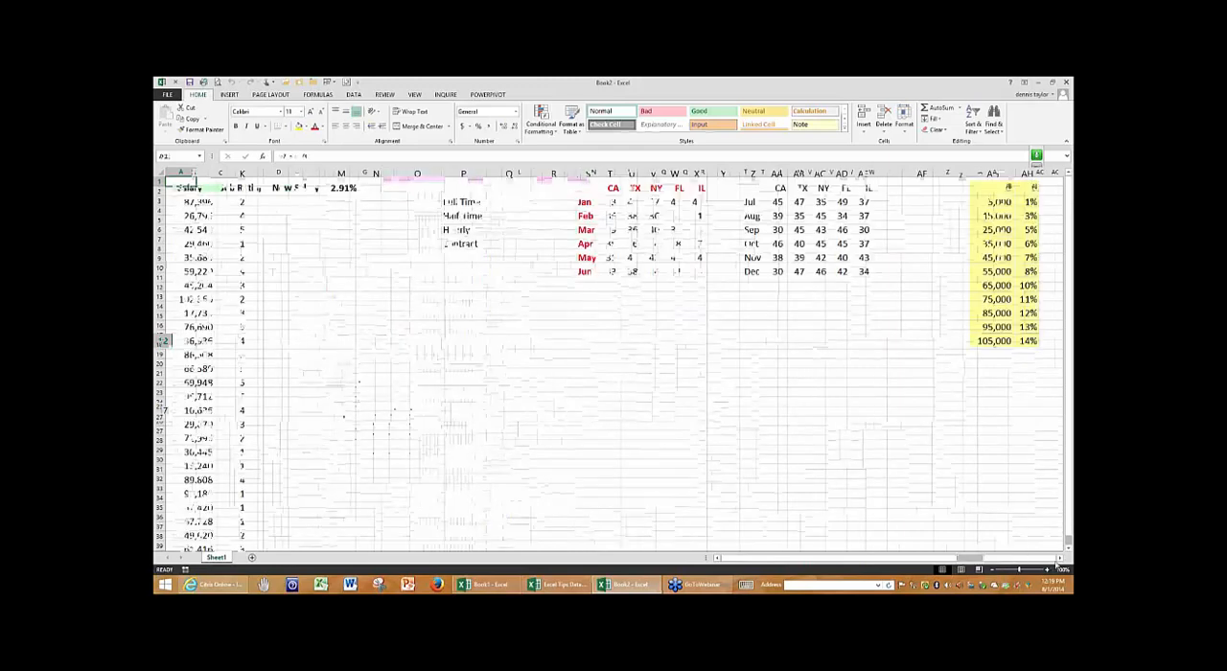
{"action": "left_click", "coordinate": [1059, 559]}
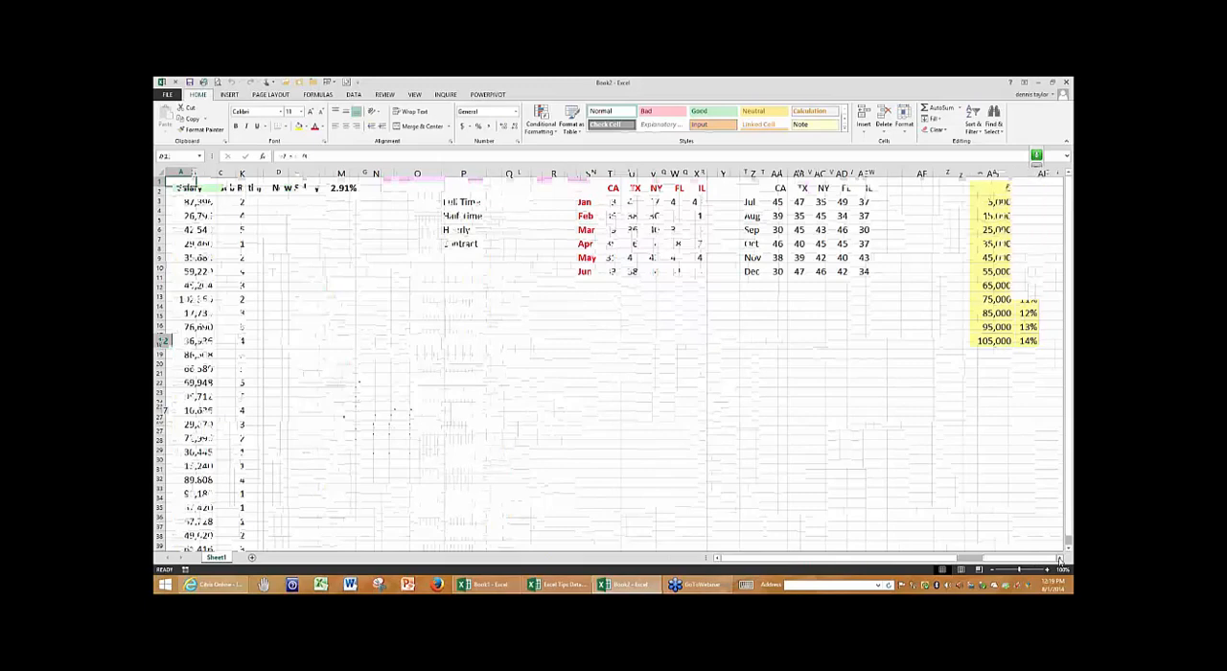
{"action": "left_click", "coordinate": [1059, 559]}
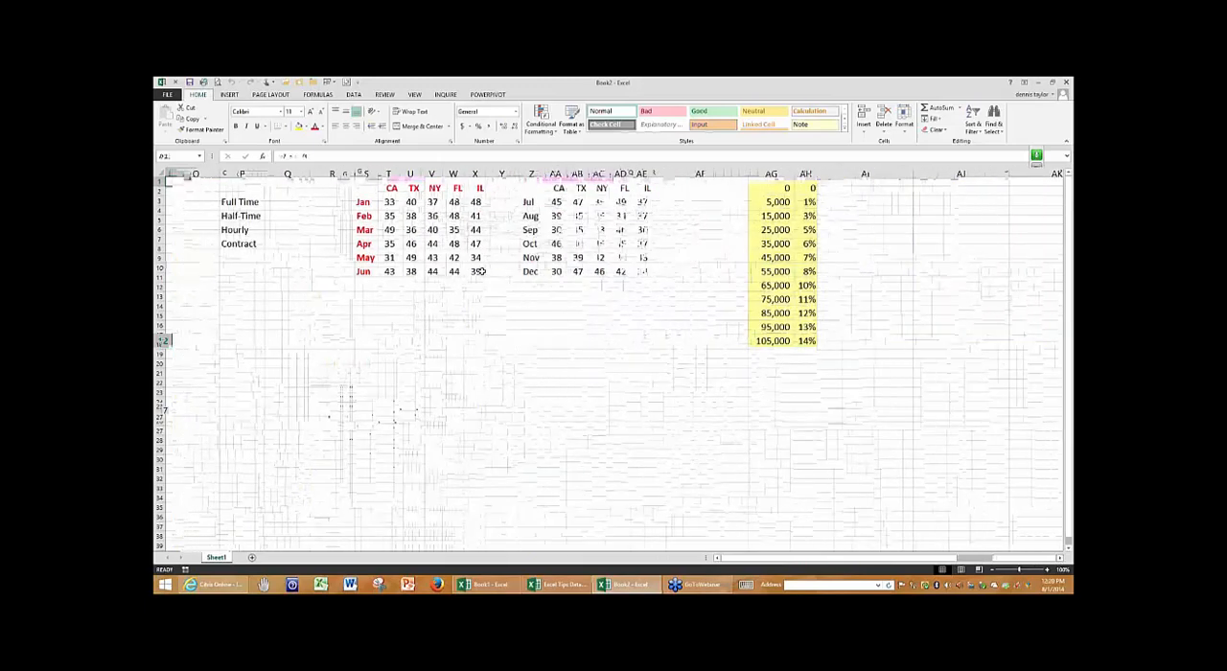
{"action": "left_click", "coordinate": [363, 188]}
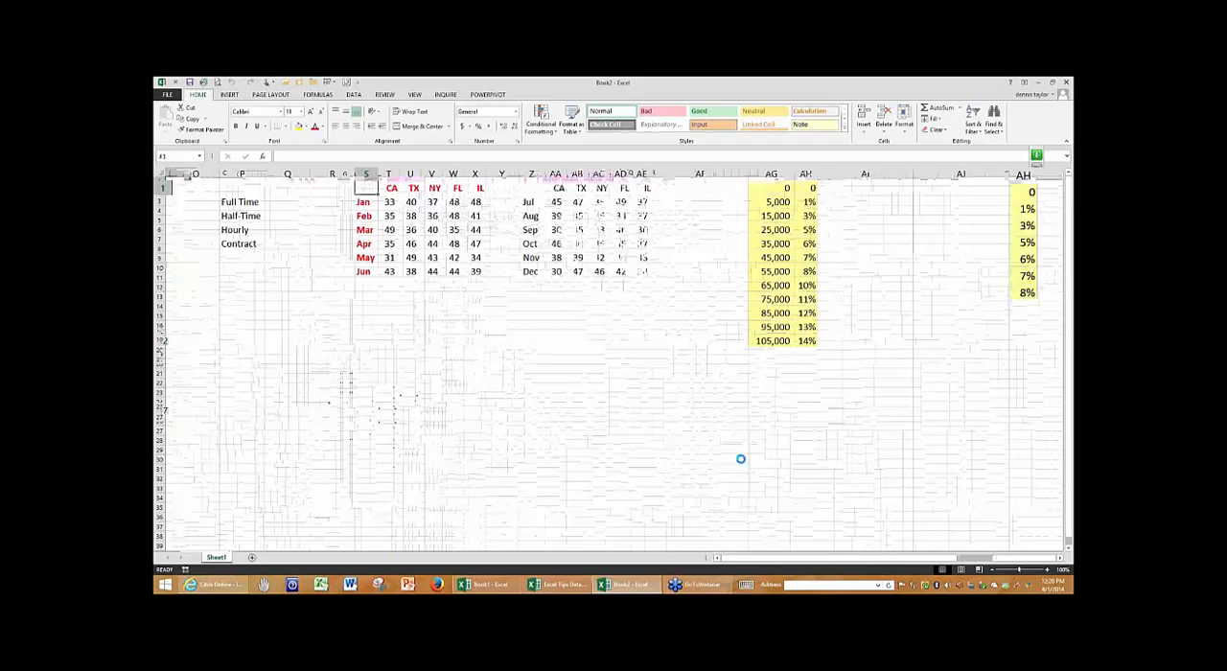
{"action": "scroll", "coordinate": [741, 459], "scroll_direction": "up", "scroll_amount": 3}
{"action": "left_click", "coordinate": [1060, 559]}
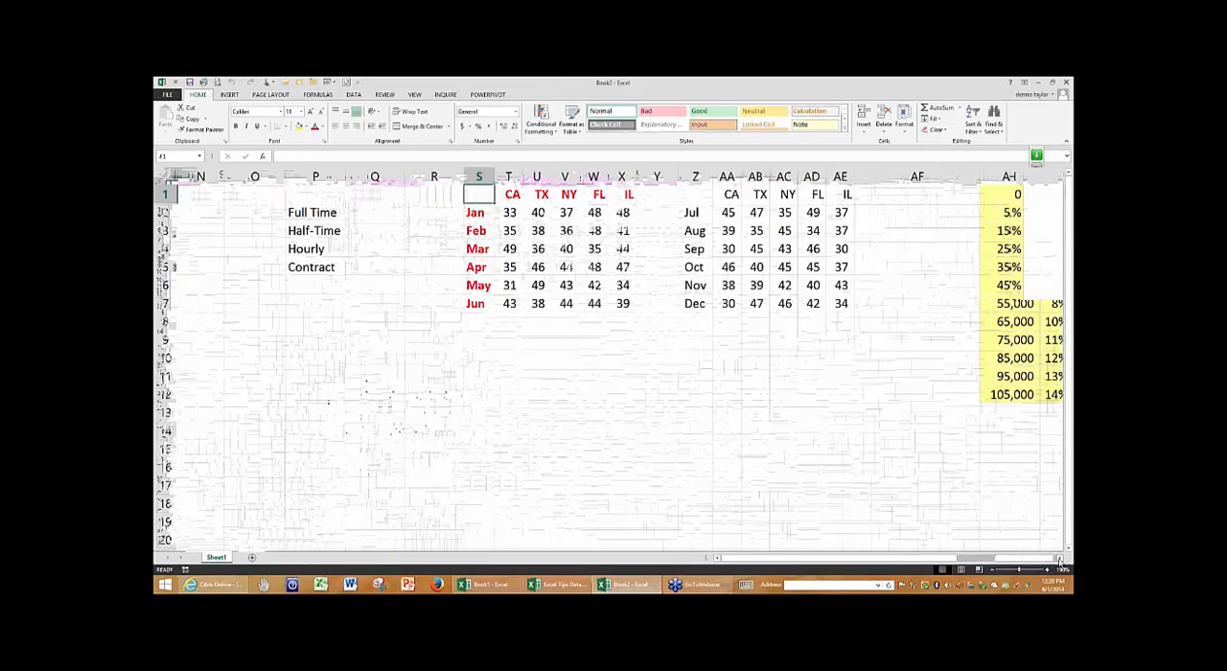
{"action": "left_click", "coordinate": [1060, 559]}
{"action": "left_click", "coordinate": [1059, 559]}
{"action": "left_click", "coordinate": [1059, 559]}
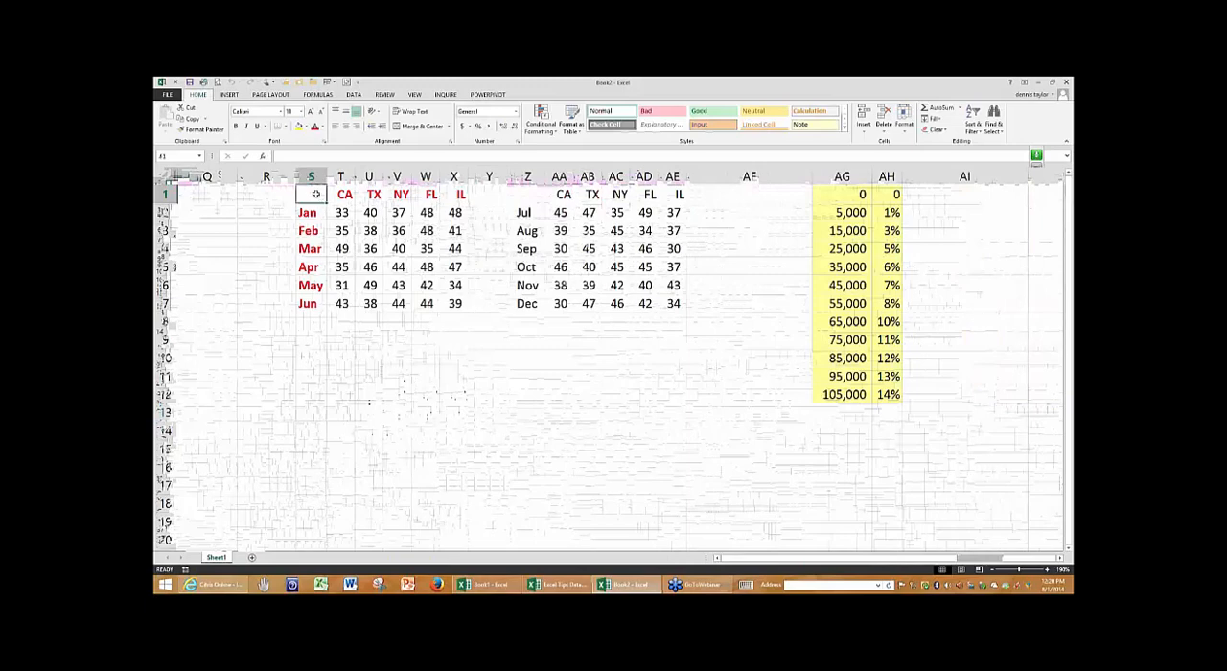
- Select the Jan–Jun table S1:X7 manually, deselect it, and select its whole data region starting from cell V4
{"action": "left_click_drag", "start_coordinate": [316, 193], "coordinate": [454, 303]}
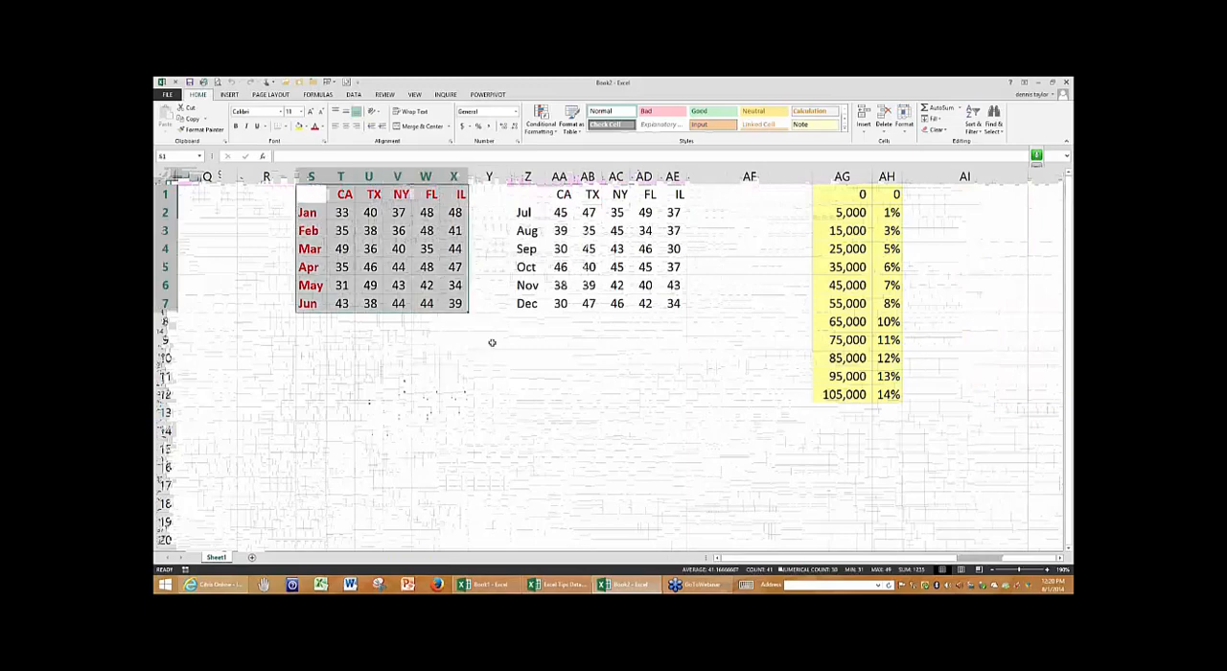
{"action": "left_click", "coordinate": [484, 341]}
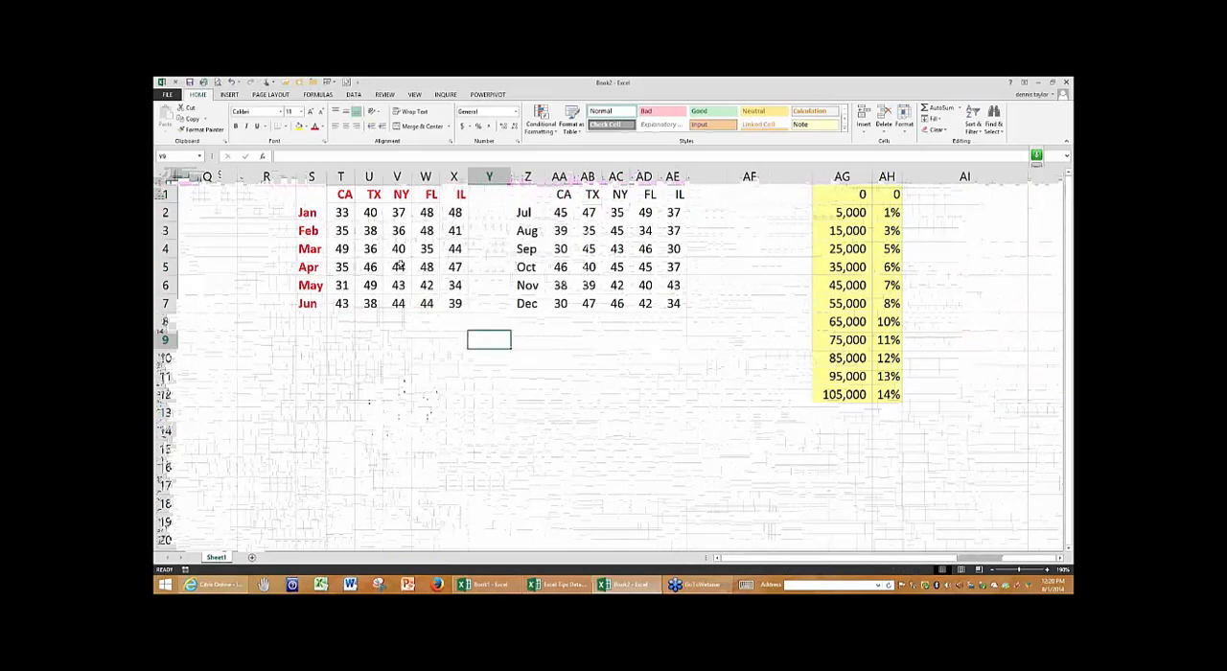
{"action": "left_click", "coordinate": [398, 249]}
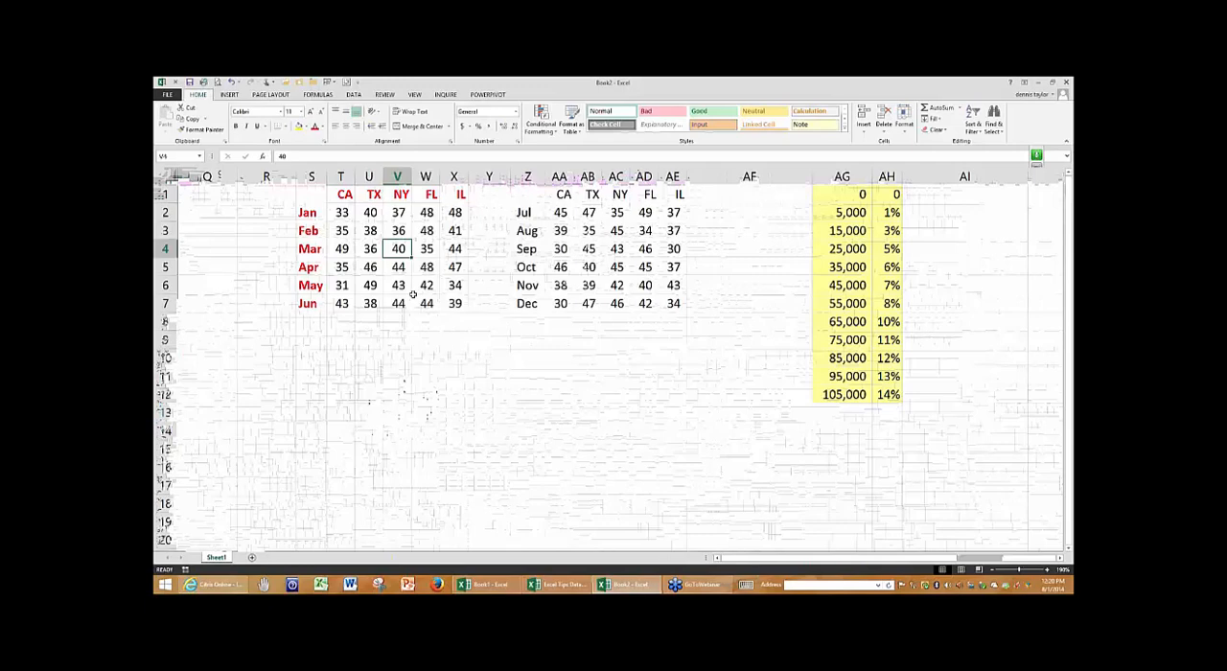
{"action": "key", "text": "ctrl+a"}
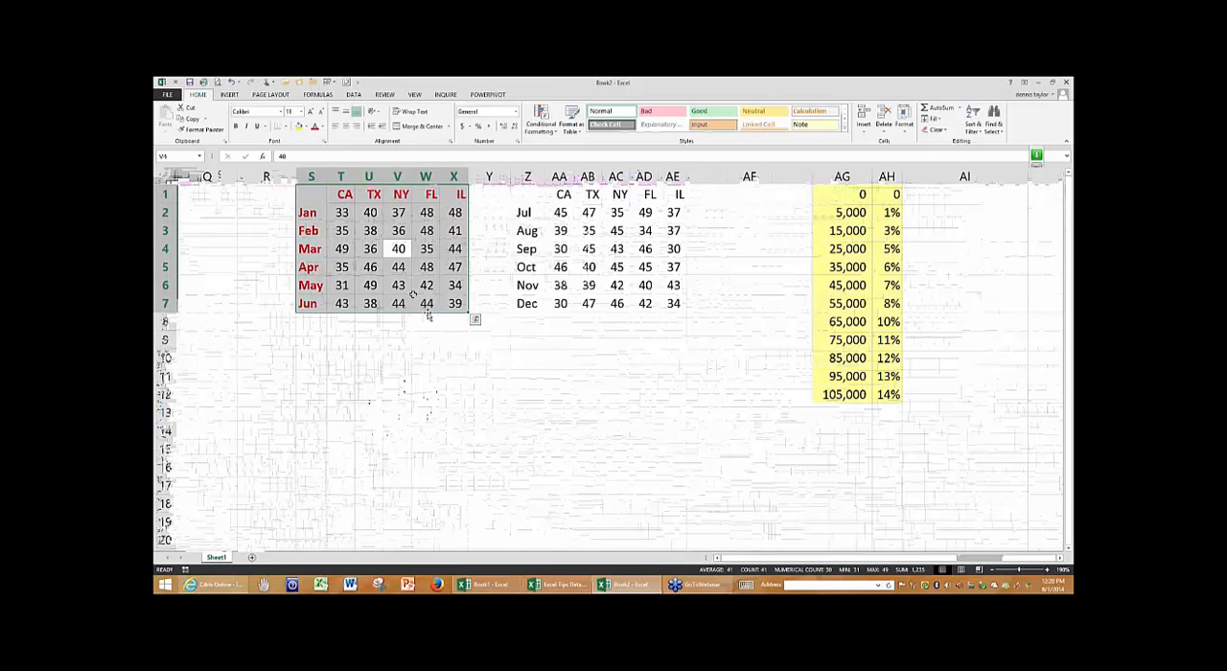
- Try moving the Jan–Jun table down to rows 9 to 15, return it to its original place, and select cell AF13
{"action": "left_click_drag", "start_coordinate": [429, 316], "coordinate": [425, 447]}
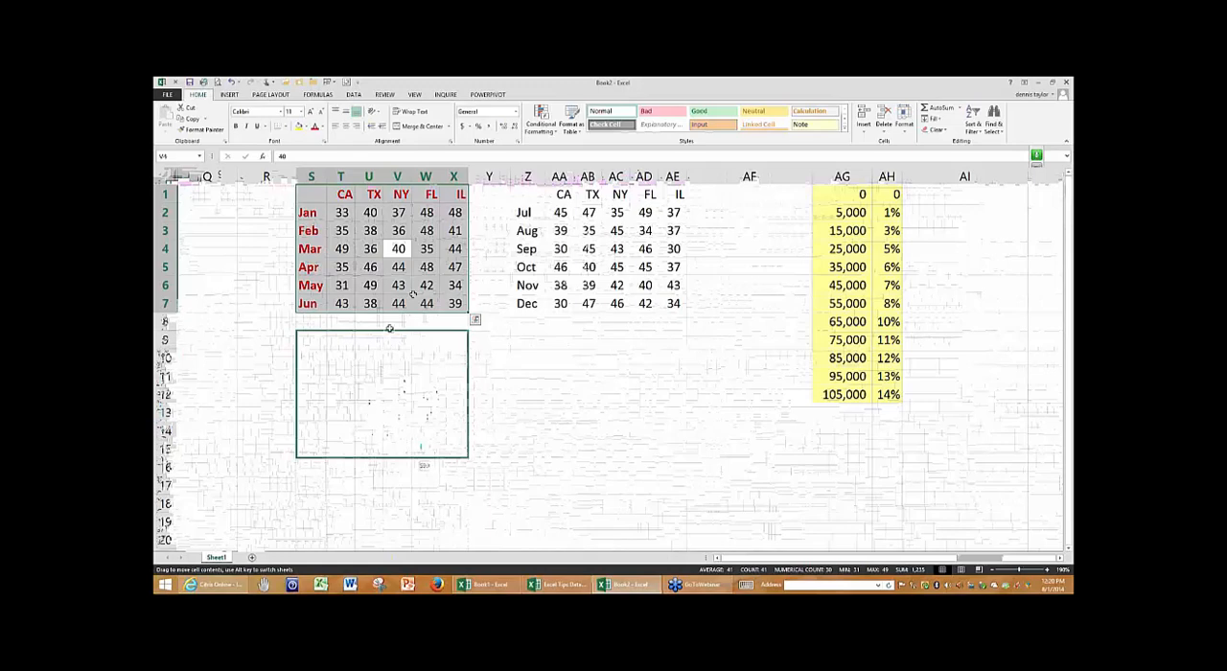
{"action": "left_click_drag", "start_coordinate": [391, 334], "coordinate": [397, 194]}
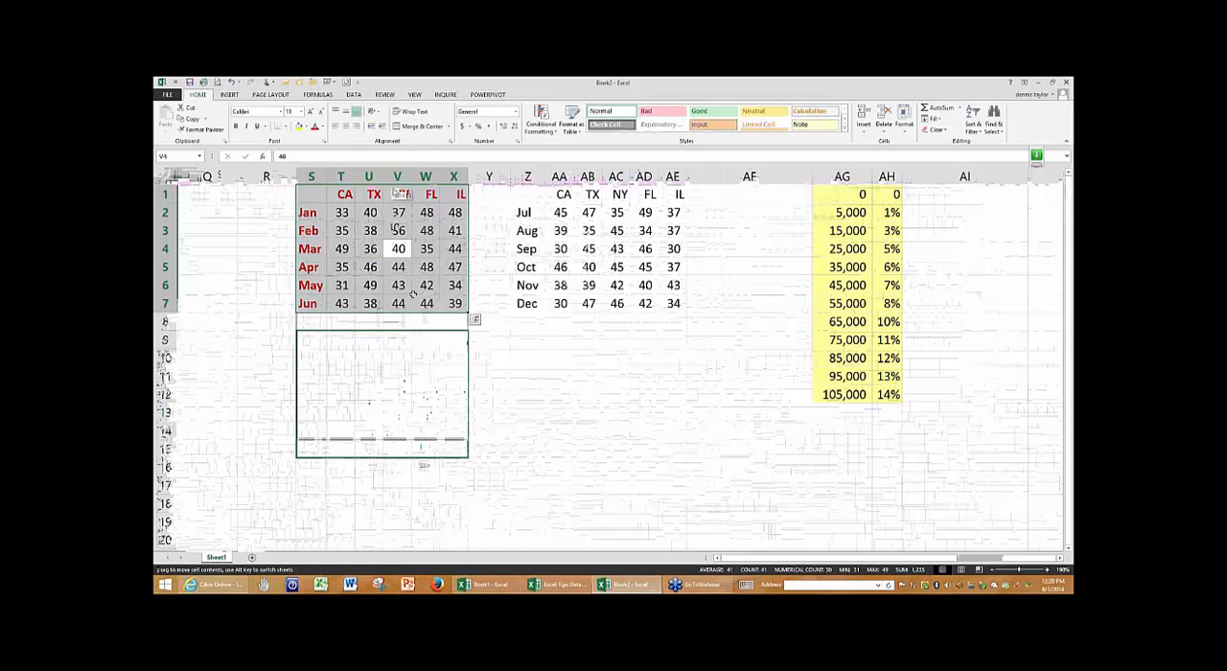
{"action": "left_click", "coordinate": [696, 415]}
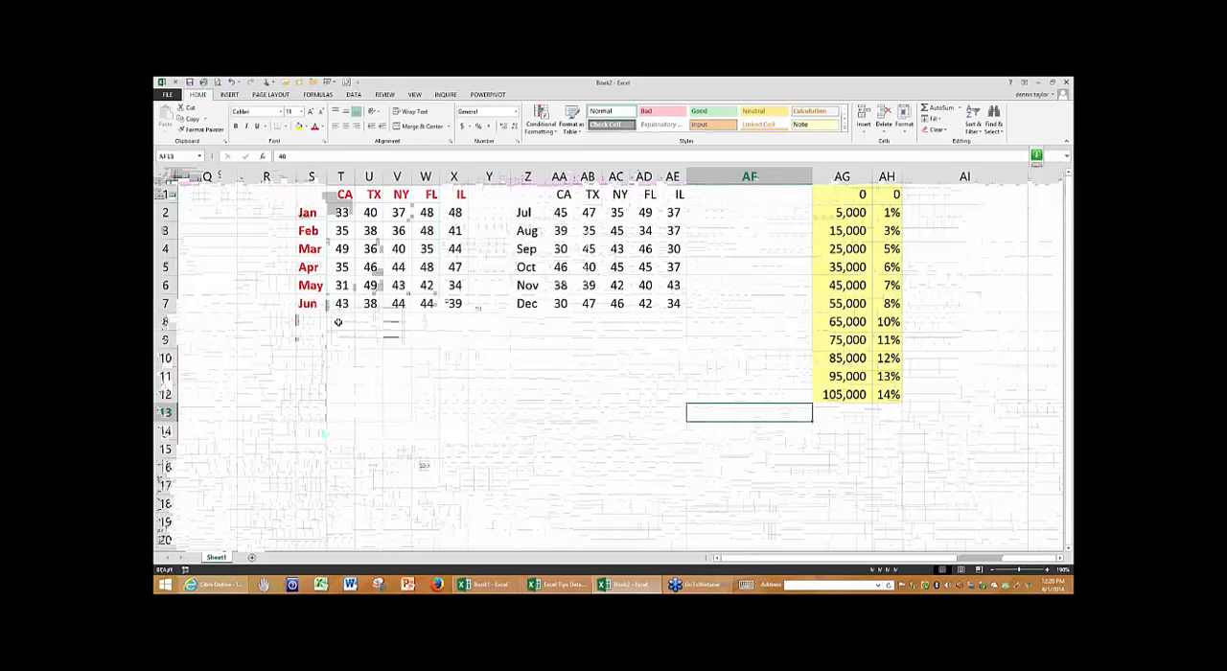
- Total the Jan–Jun values of each state in T8:X8 with AutoSum, show the Formulas commands, and select cell X12
{"action": "left_click_drag", "start_coordinate": [340, 322], "coordinate": [452, 324]}
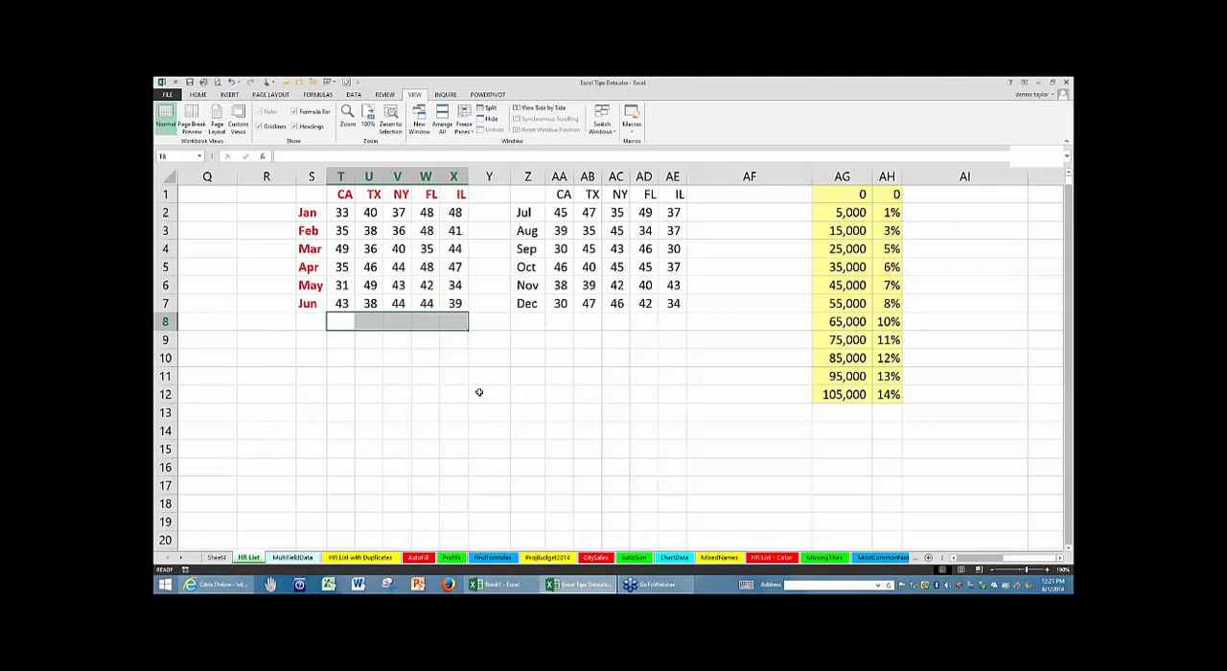
{"action": "key", "text": "alt+equal"}
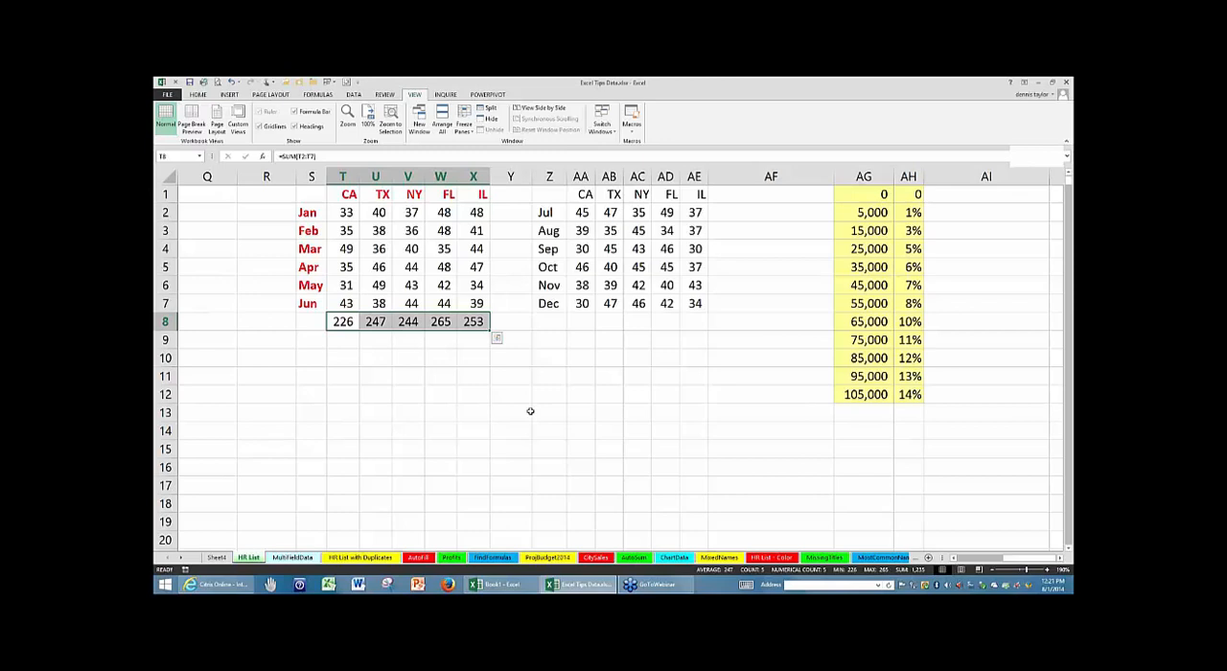
{"action": "key", "text": "alt+m"}
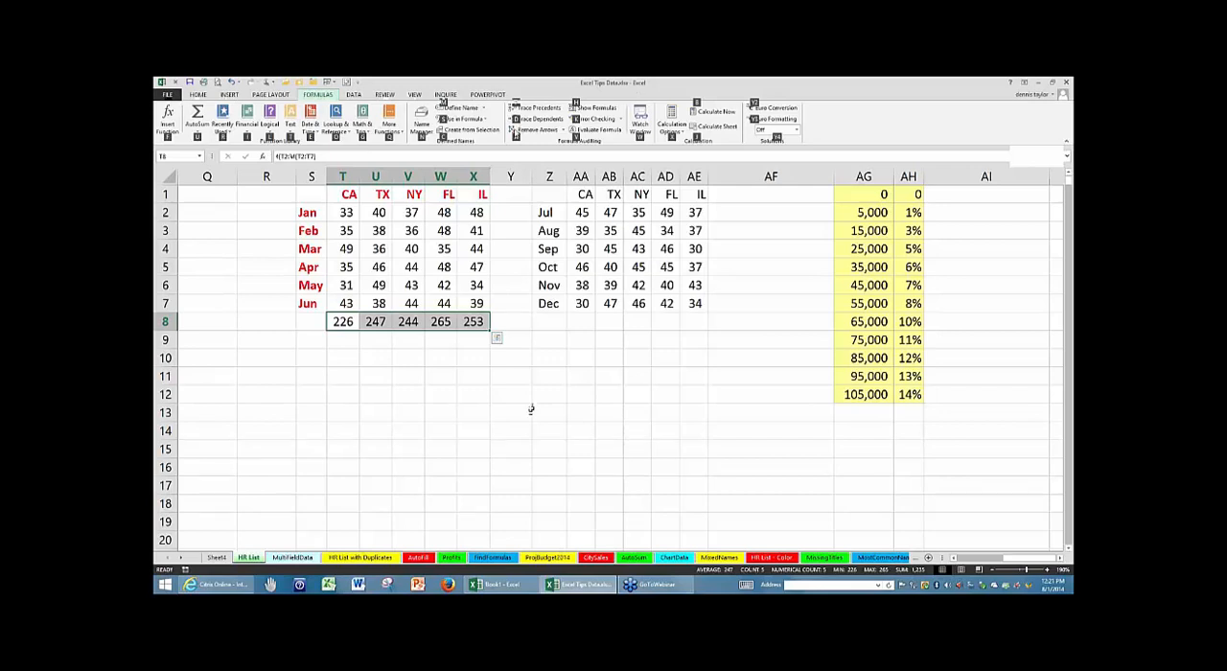
{"action": "left_click", "coordinate": [367, 364]}
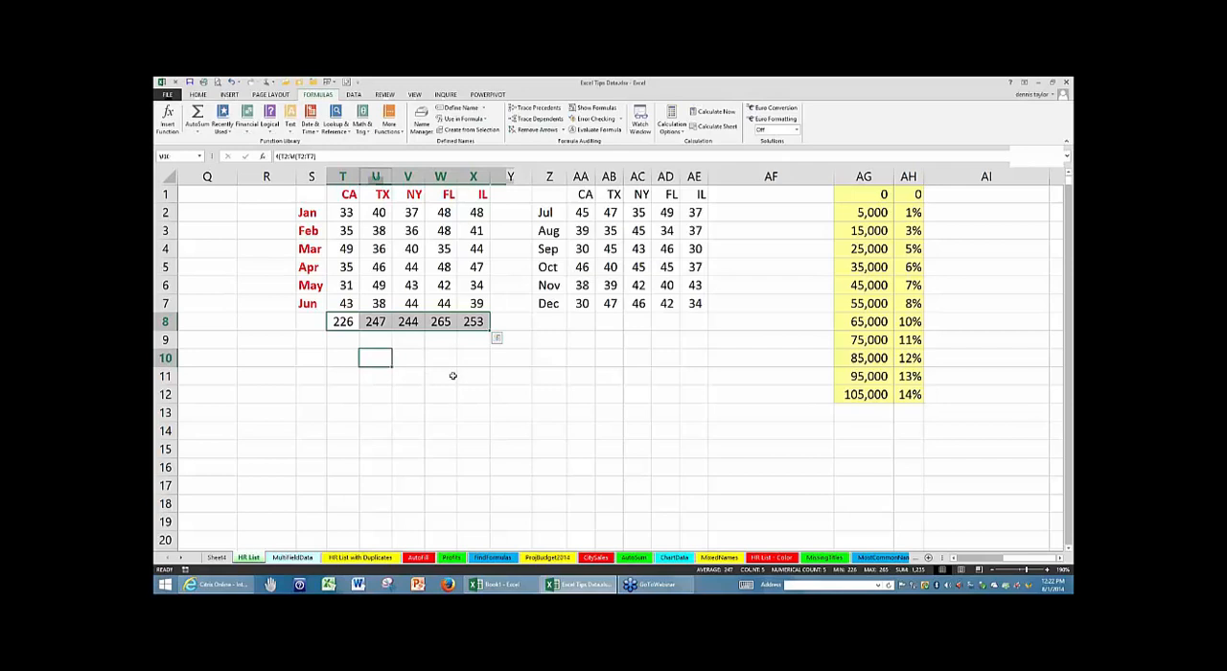
{"action": "left_click", "coordinate": [461, 390]}
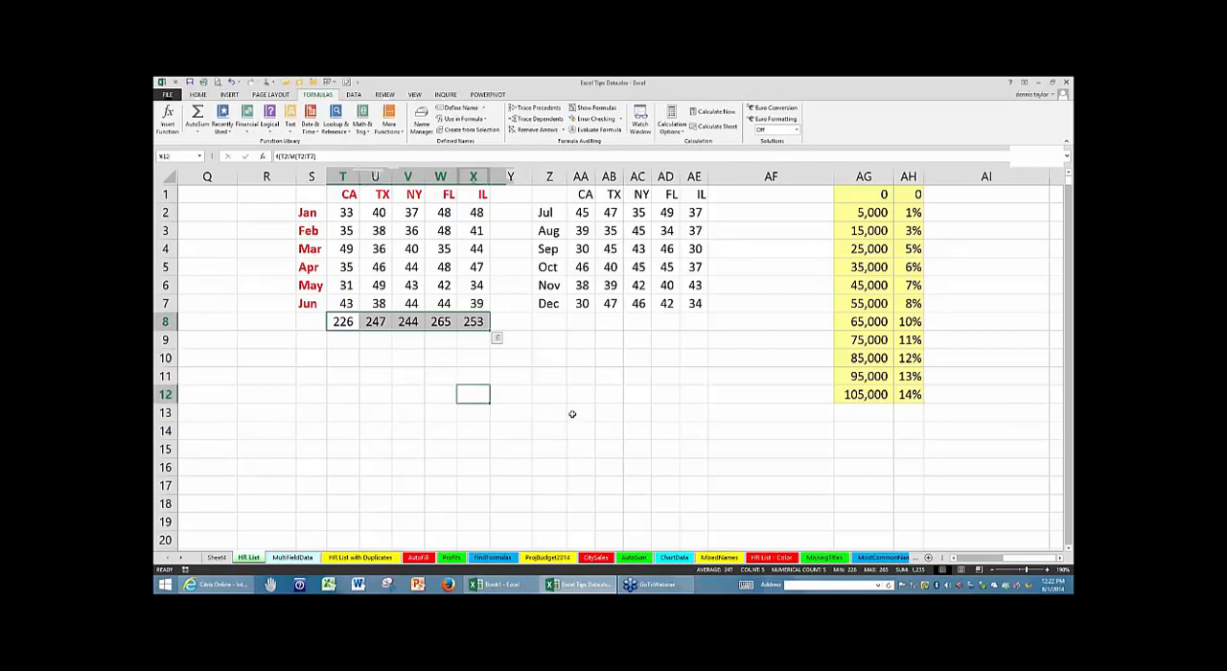
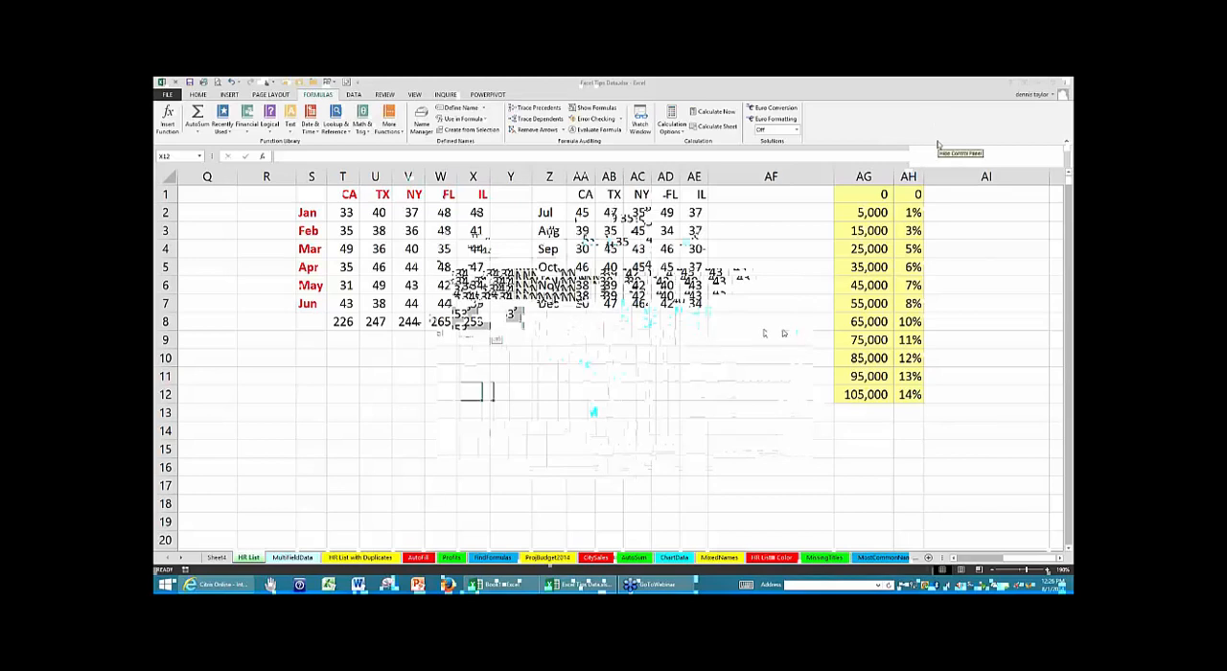
- Try moving the Jan–Jun table with its totals from S1:X8 to S11:X18, and display the CA total's formula in T18
{"action": "left_click", "coordinate": [531, 363]}
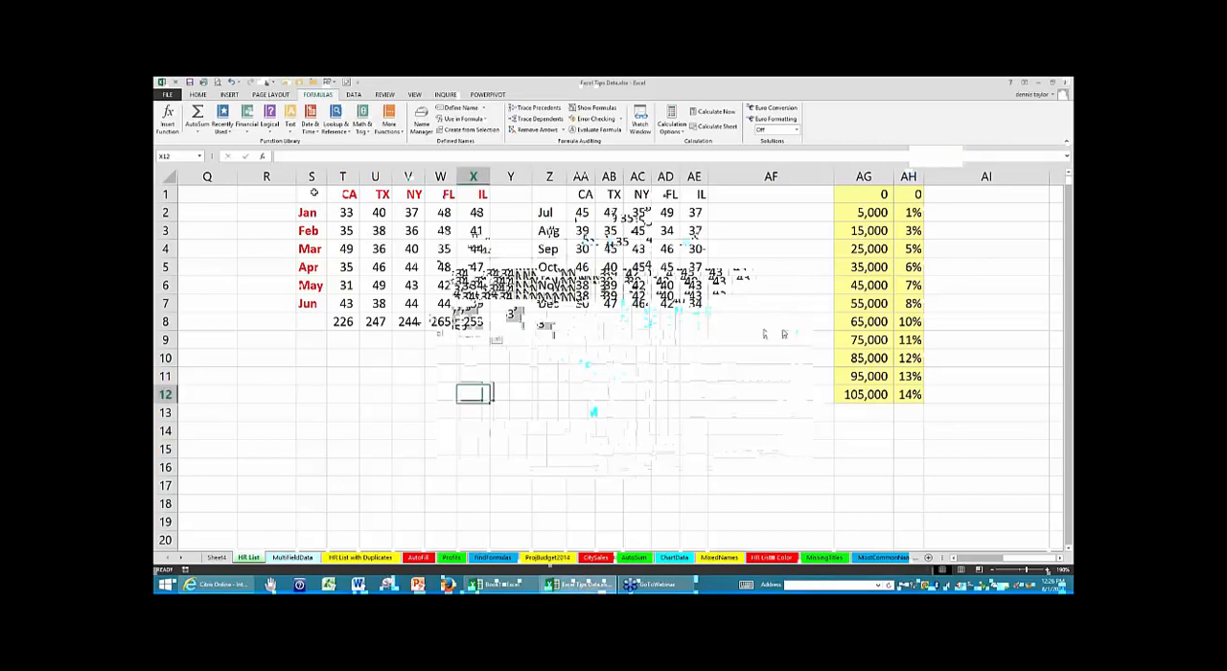
{"action": "left_click_drag", "start_coordinate": [312, 194], "coordinate": [479, 324]}
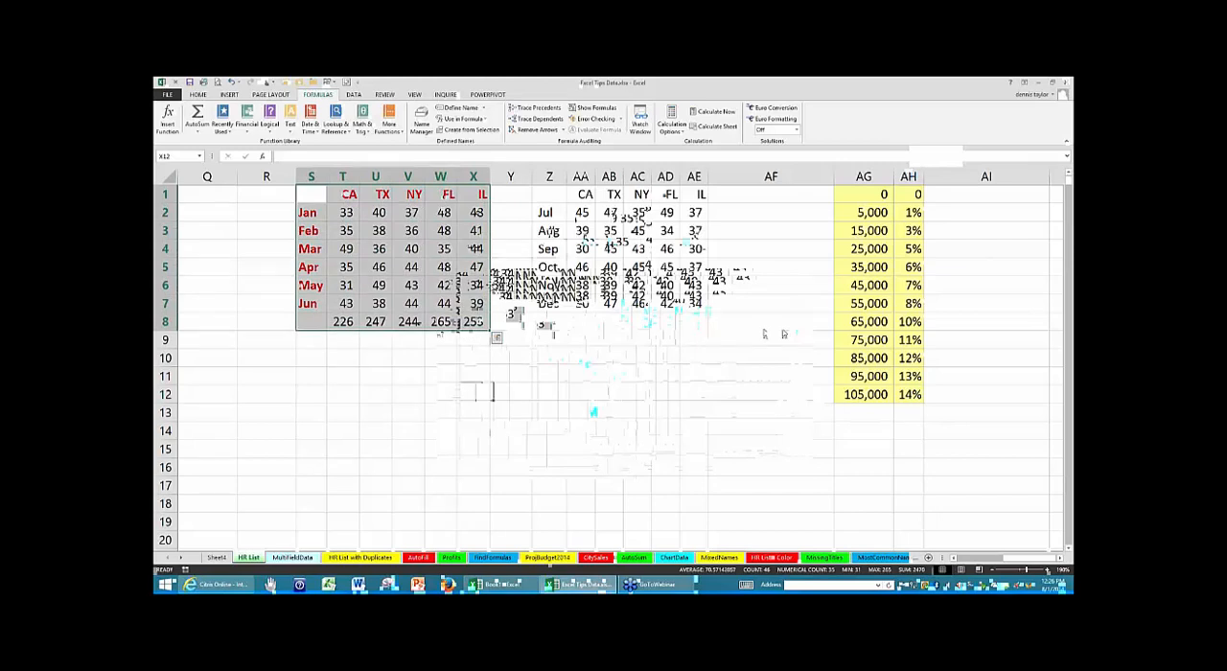
{"action": "left_click_drag", "start_coordinate": [491, 287], "coordinate": [470, 467]}
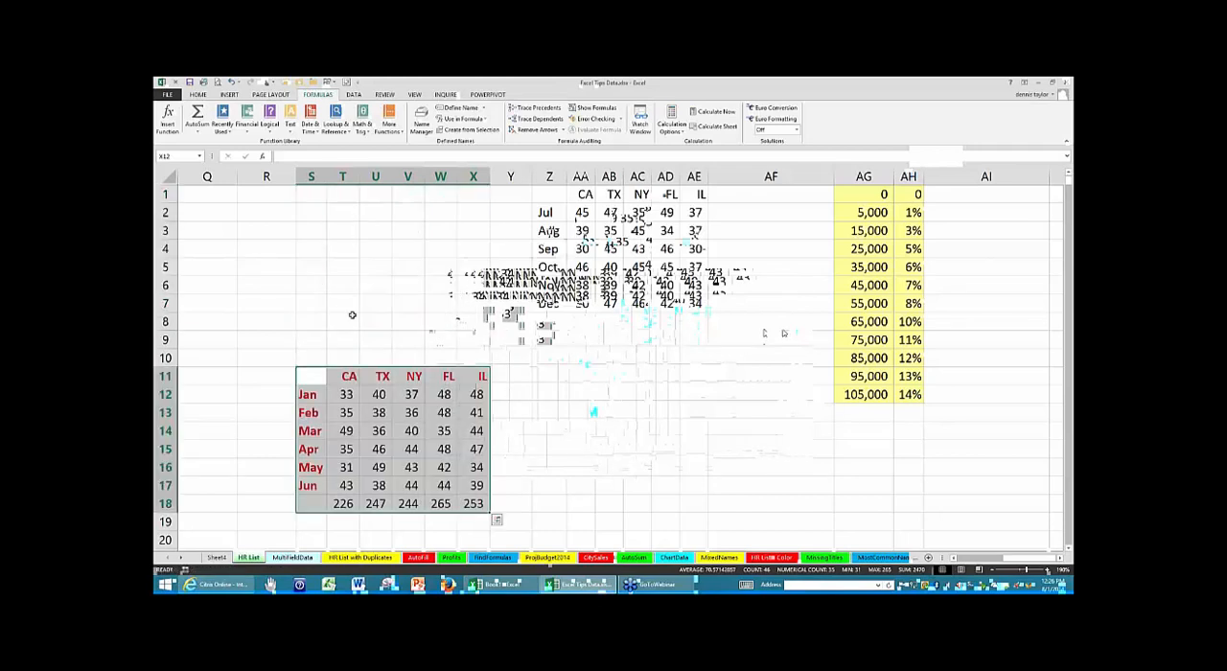
{"action": "left_click", "coordinate": [347, 504]}
{"action": "double_click", "coordinate": [342, 504]}
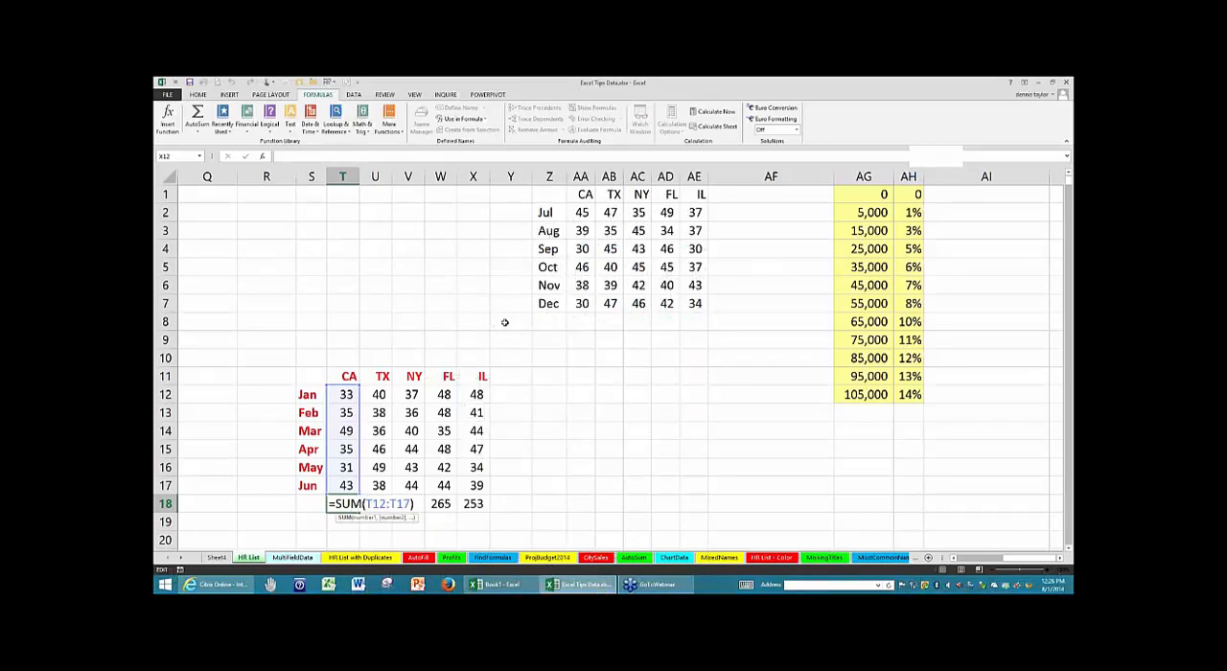
{"action": "key", "text": "ctrl+Return"}
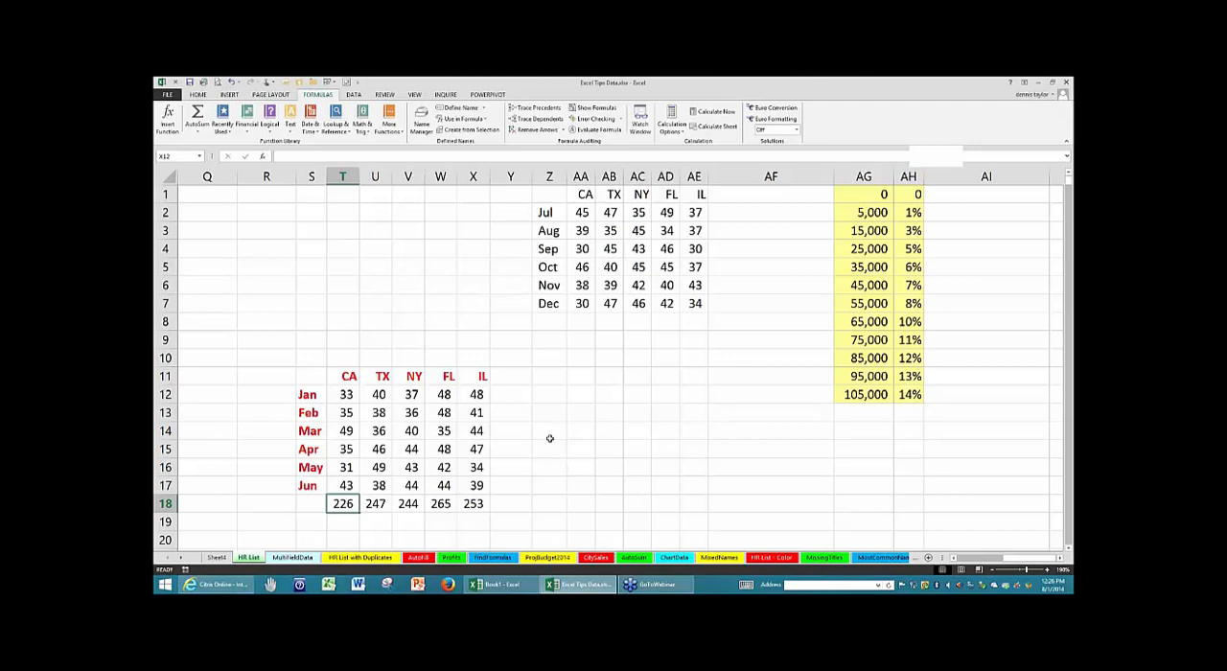
- Undo the table move, select cell Z11, and view the list of undoable actions without choosing any
{"action": "key", "text": "ctrl+z"}
{"action": "left_click", "coordinate": [558, 381]}
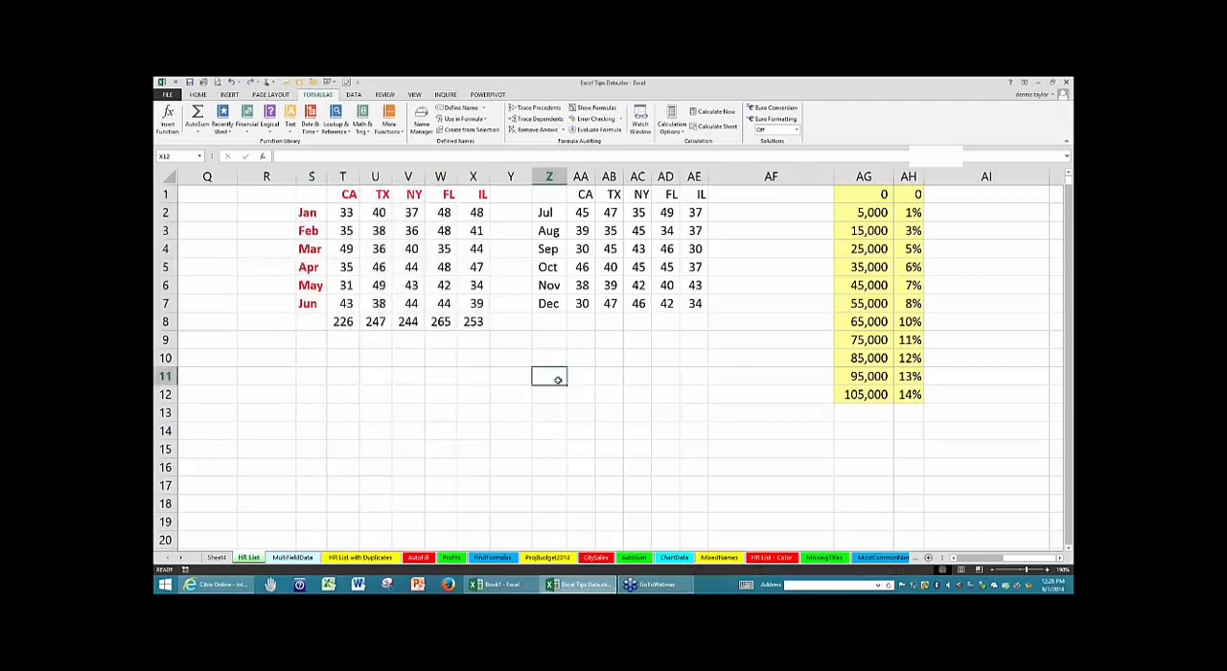
{"action": "left_click", "coordinate": [239, 84]}
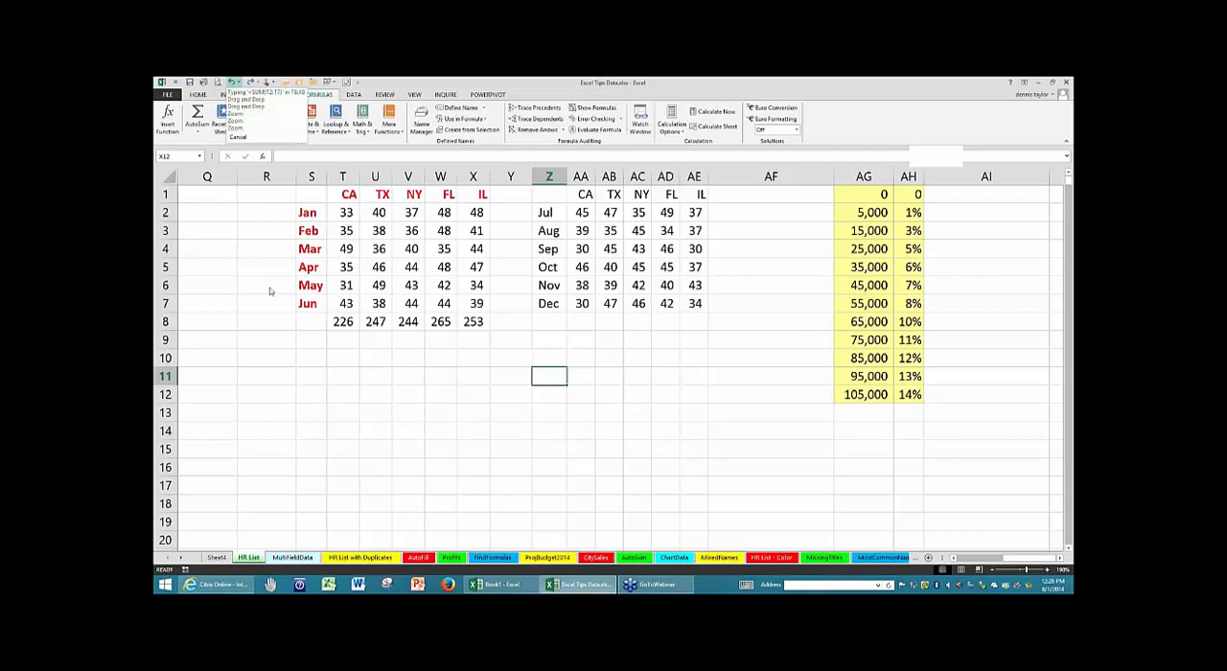
{"action": "key", "text": "Escape"}
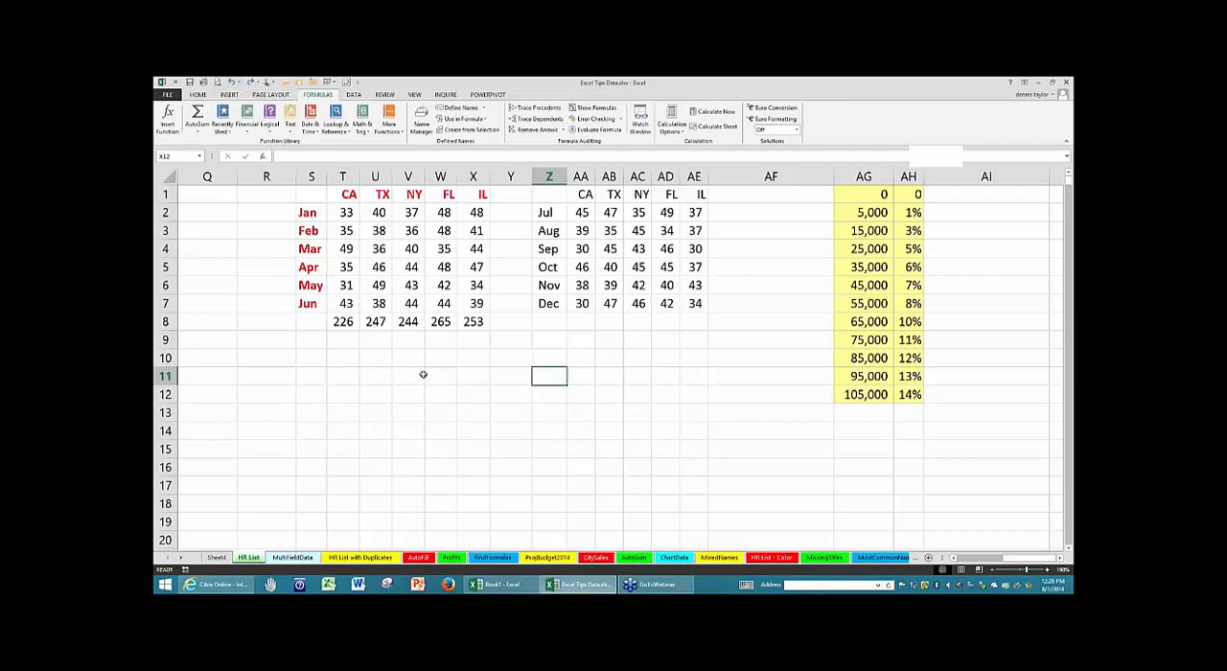
- Copy the Jan–Jun table with its totals from S1:X8 to S10:X17 directly on the sheet, and select cell Z12
{"action": "left_click_drag", "start_coordinate": [307, 192], "coordinate": [474, 322]}
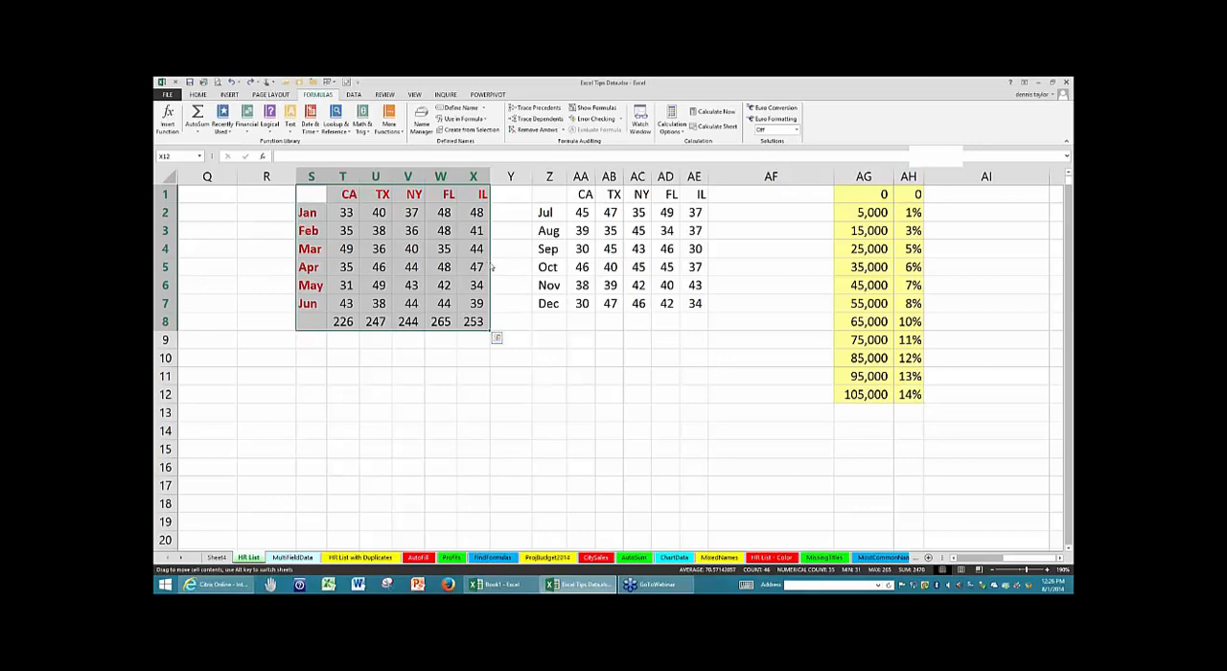
{"action": "left_click_drag", "start_coordinate": [490, 268], "coordinate": [466, 444]}
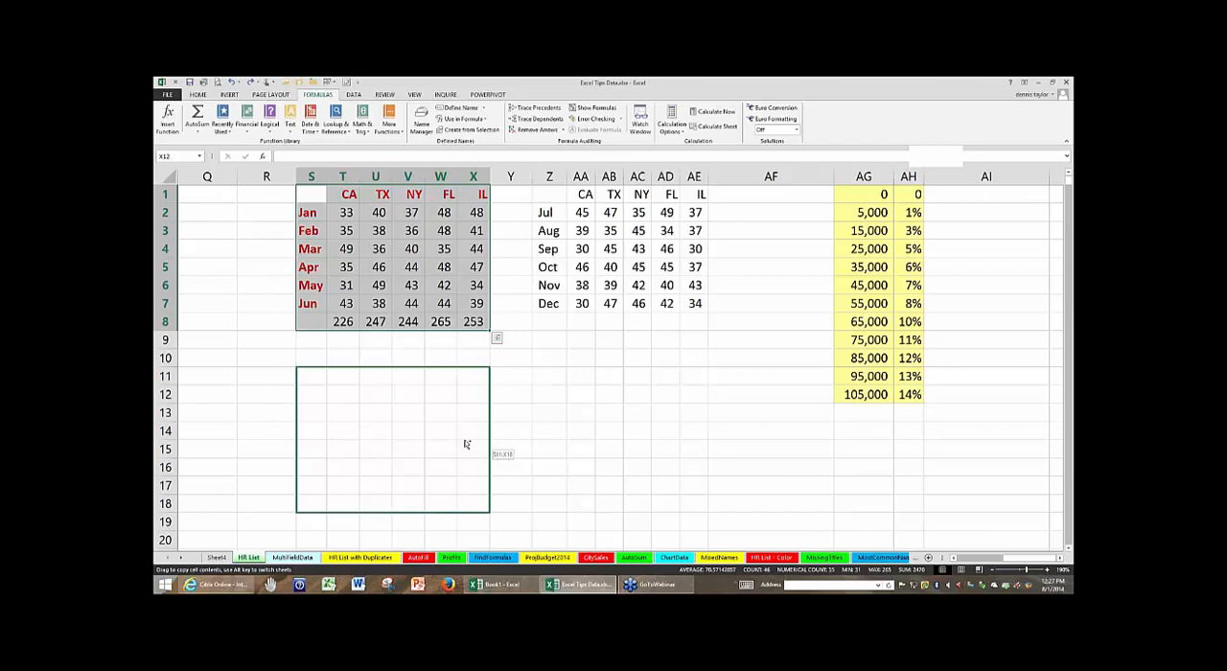
{"action": "left_click_drag", "start_coordinate": [466, 443], "coordinate": [466, 432]}
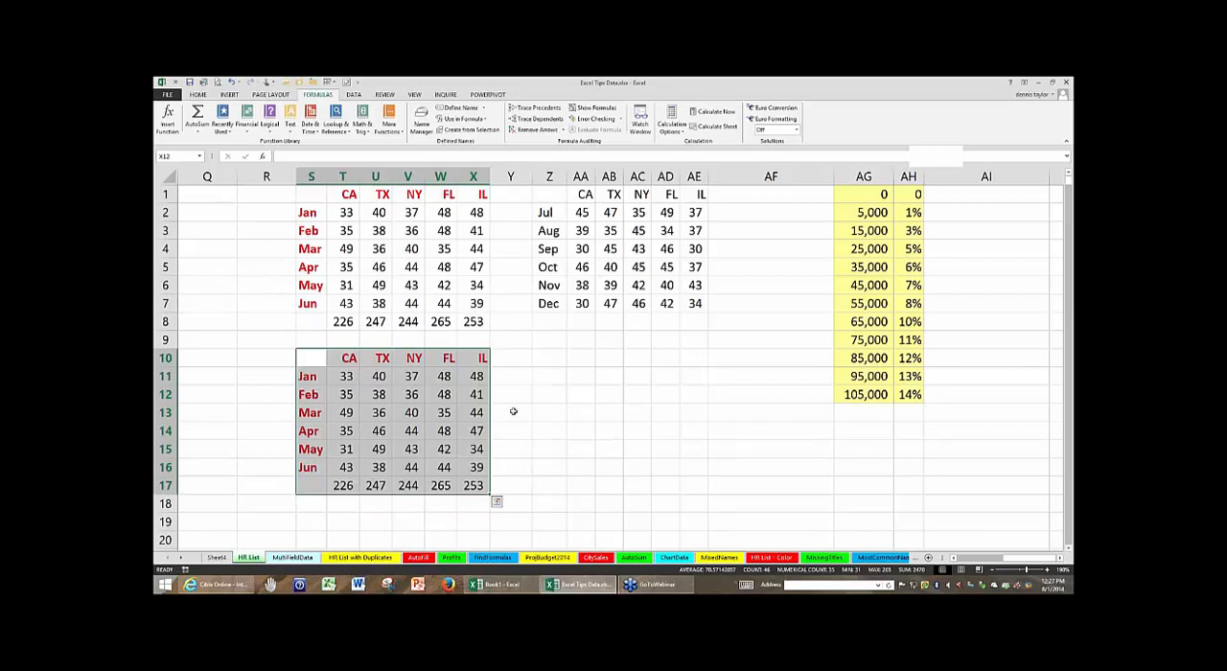
{"action": "left_click", "coordinate": [541, 395]}
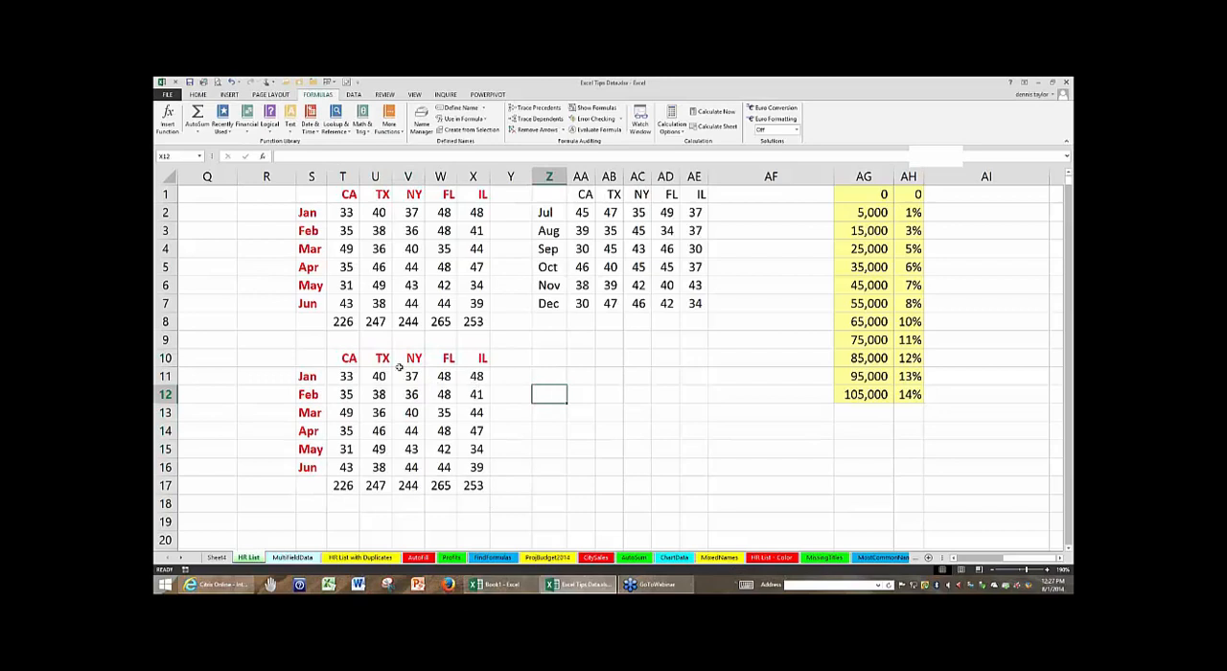
- Display the CA total formulas in T8 and T17 without changing them, and undo the table copy
{"action": "left_click", "coordinate": [345, 323]}
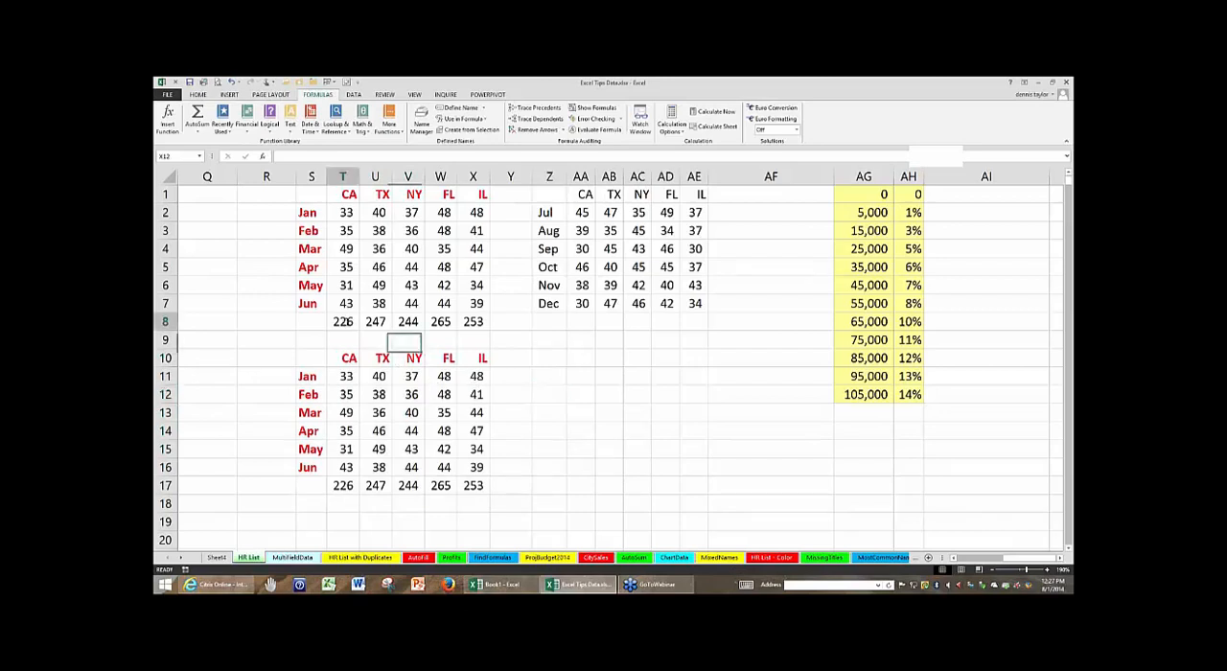
{"action": "key", "text": "alt+equal"}
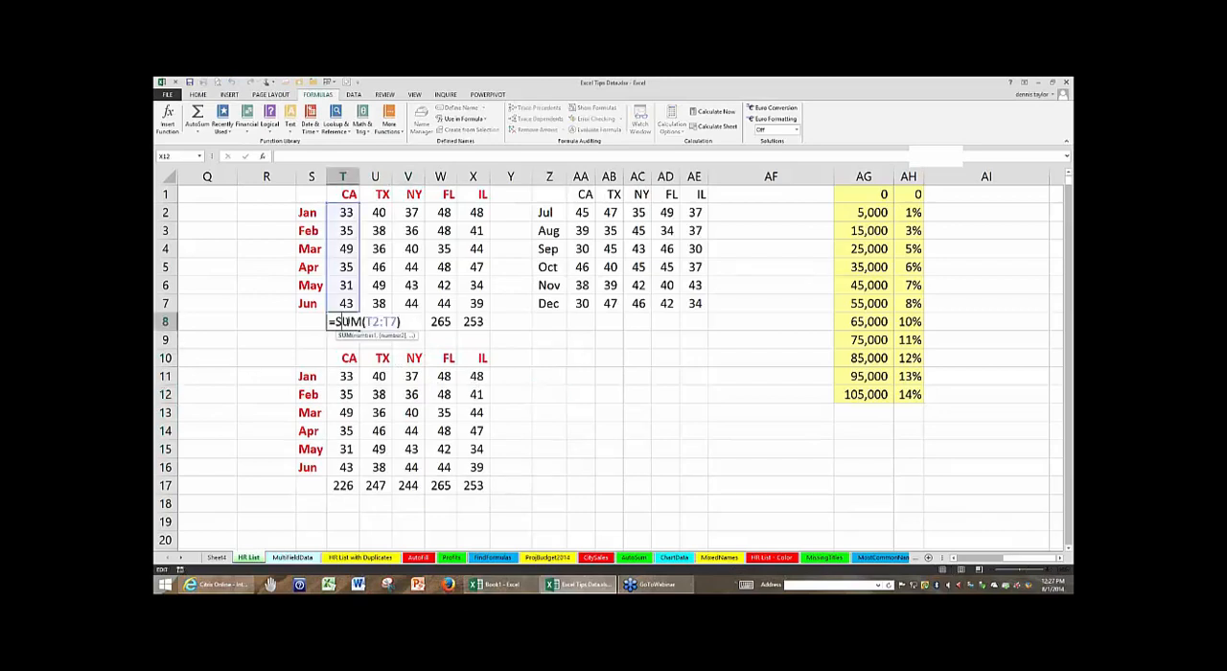
{"action": "key", "text": "Escape"}
{"action": "left_click", "coordinate": [354, 485]}
{"action": "key", "text": "alt+equal"}
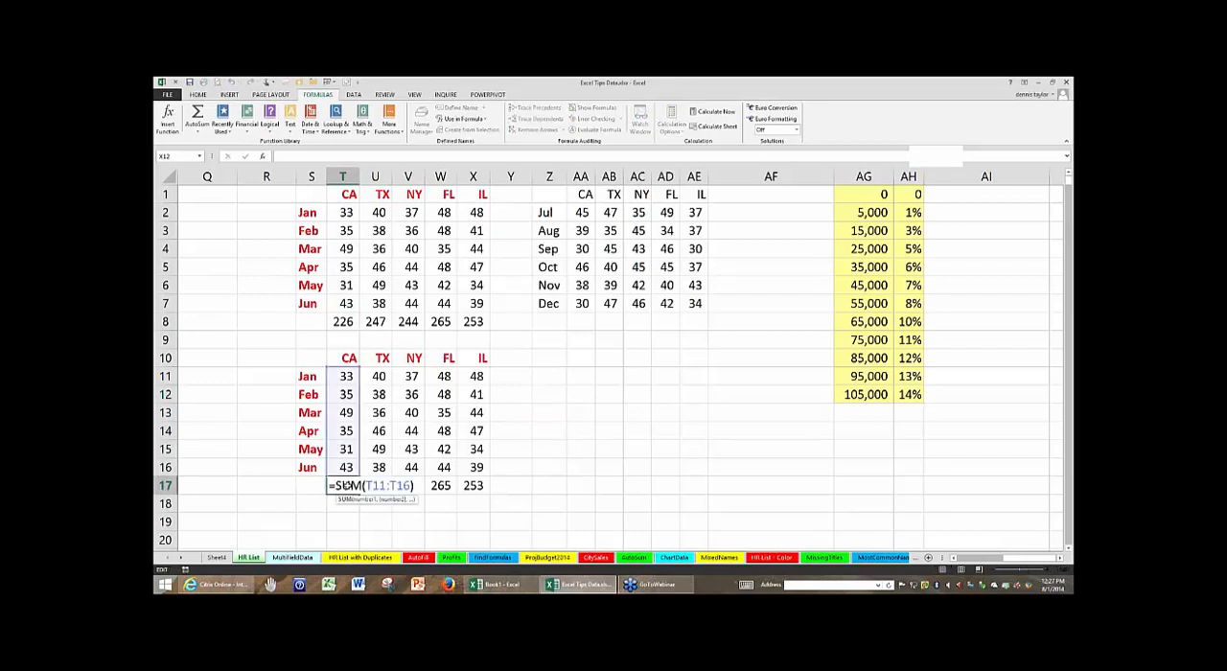
{"action": "key", "text": "Escape"}
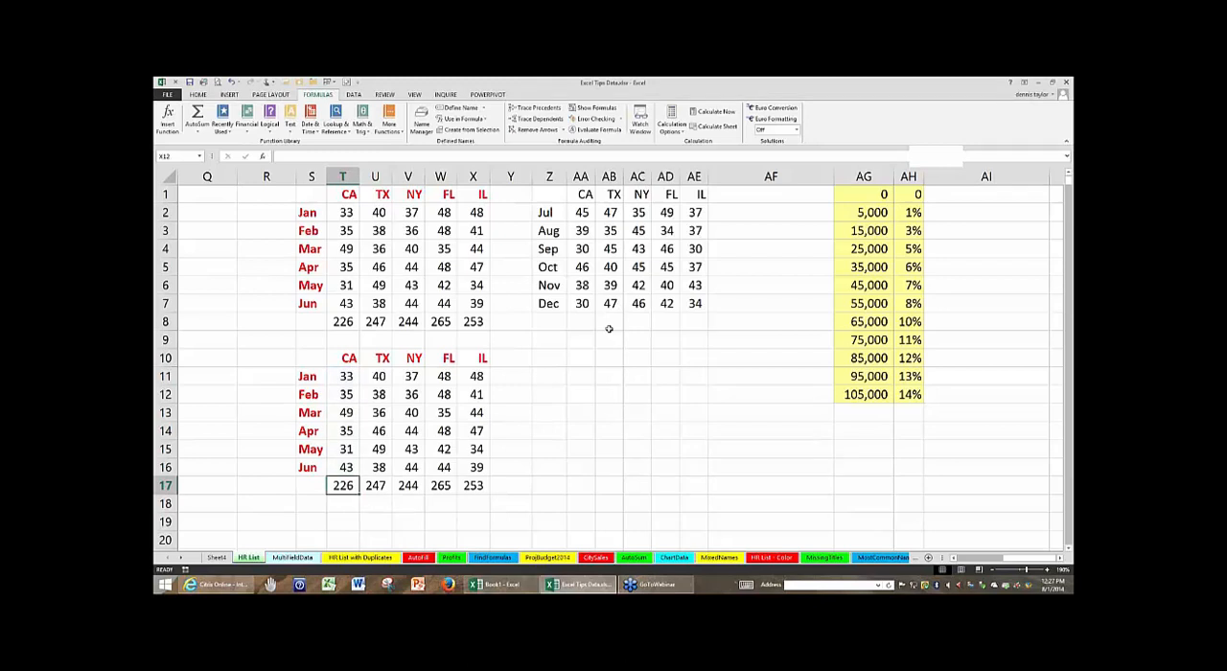
{"action": "key", "text": "ctrl+z"}
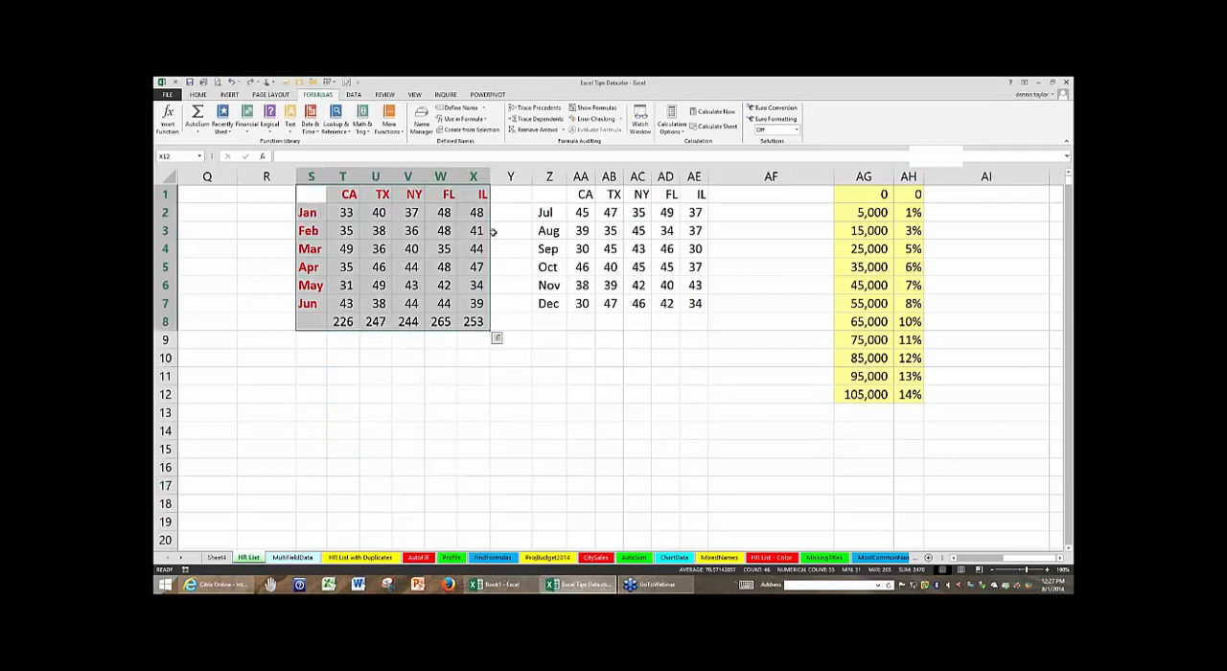
{"action": "left_click", "coordinate": [602, 376]}
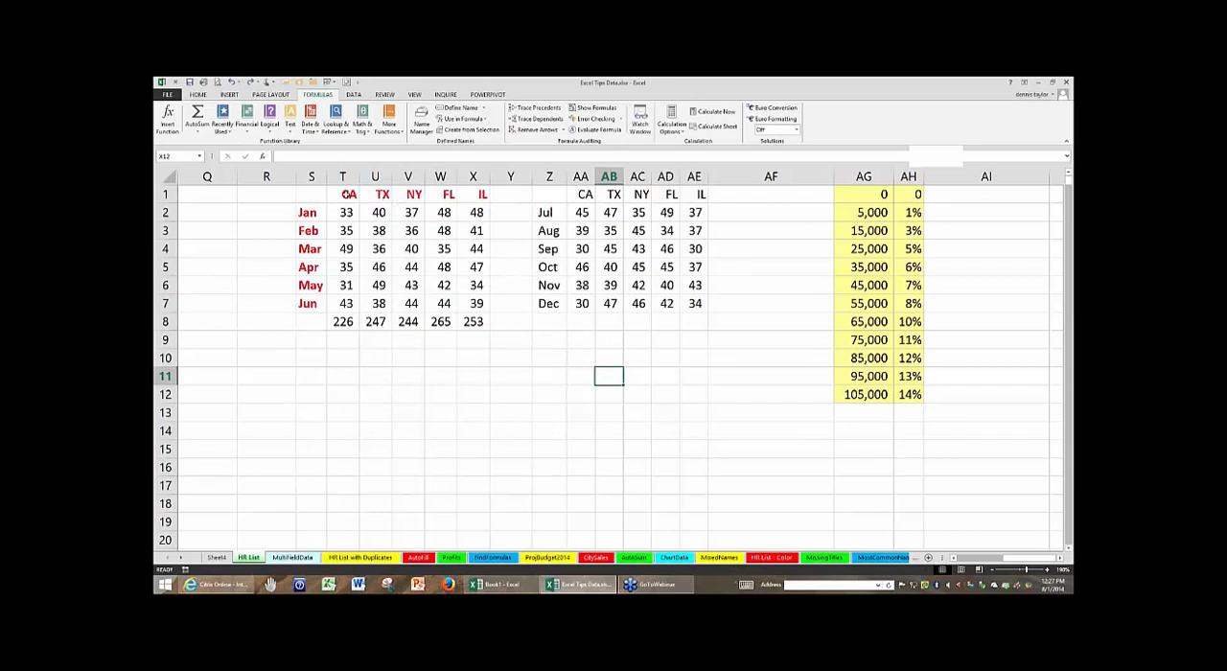
- Try copying the Jan–Jun table S1:X8 to T11:Y18 with Copy Here, undo the copy, and select cell X11
{"action": "left_click_drag", "start_coordinate": [312, 193], "coordinate": [516, 498]}
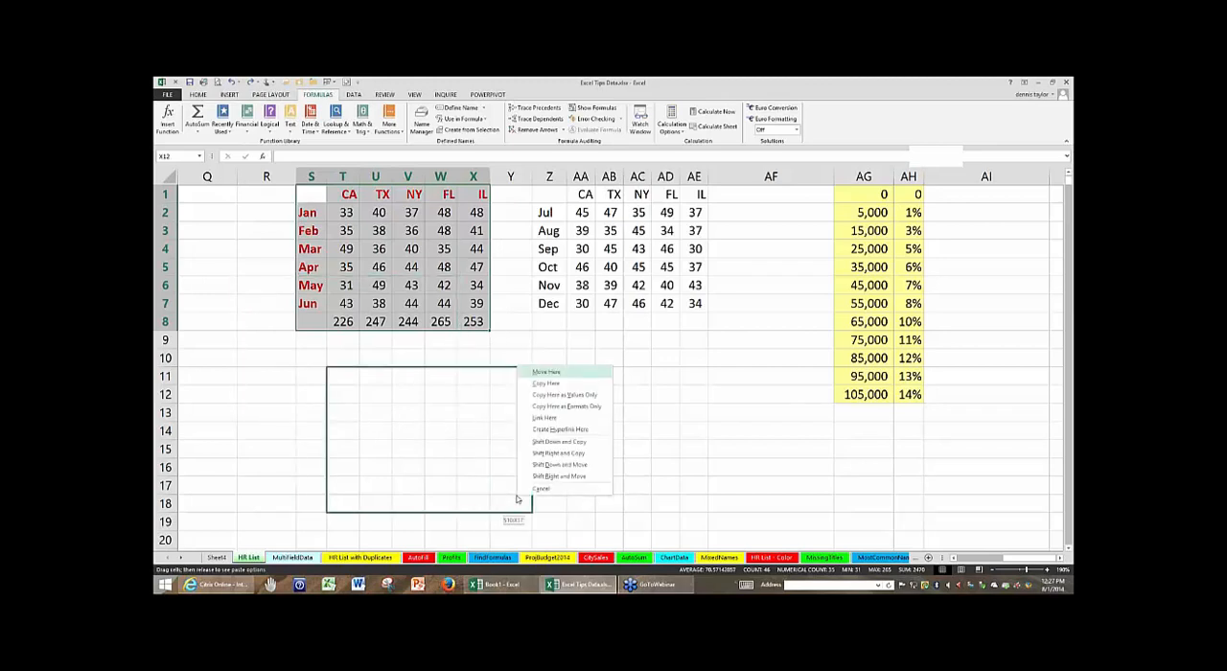
{"action": "left_click", "coordinate": [543, 383]}
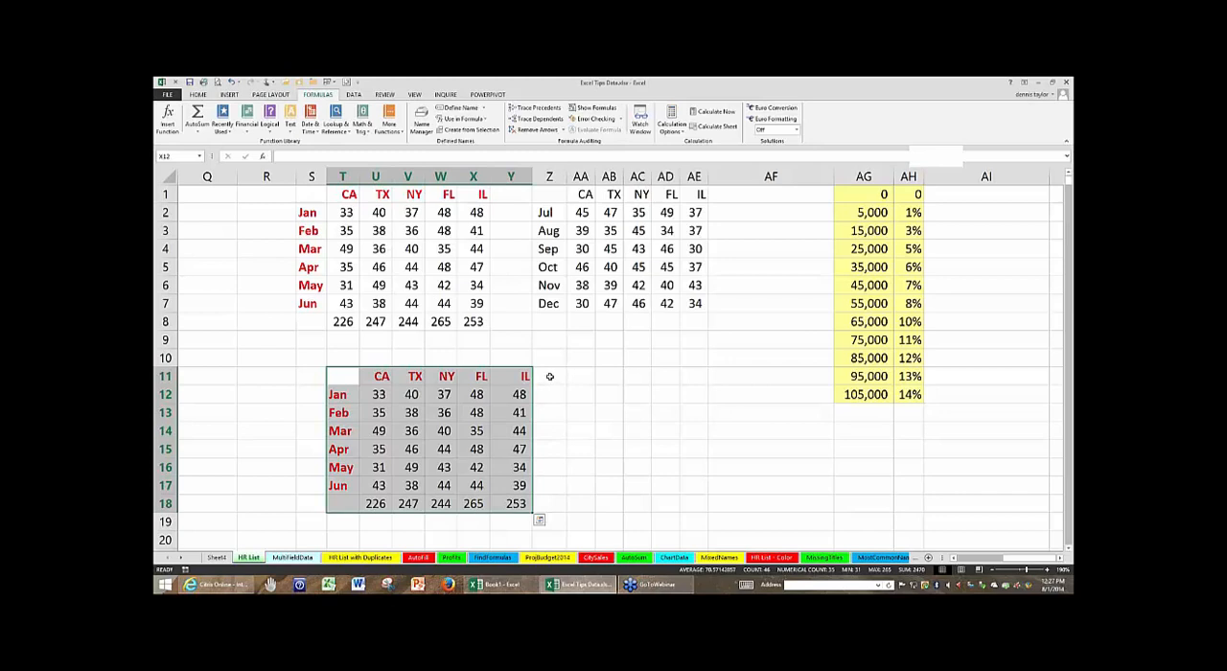
{"action": "key", "text": "ctrl+z"}
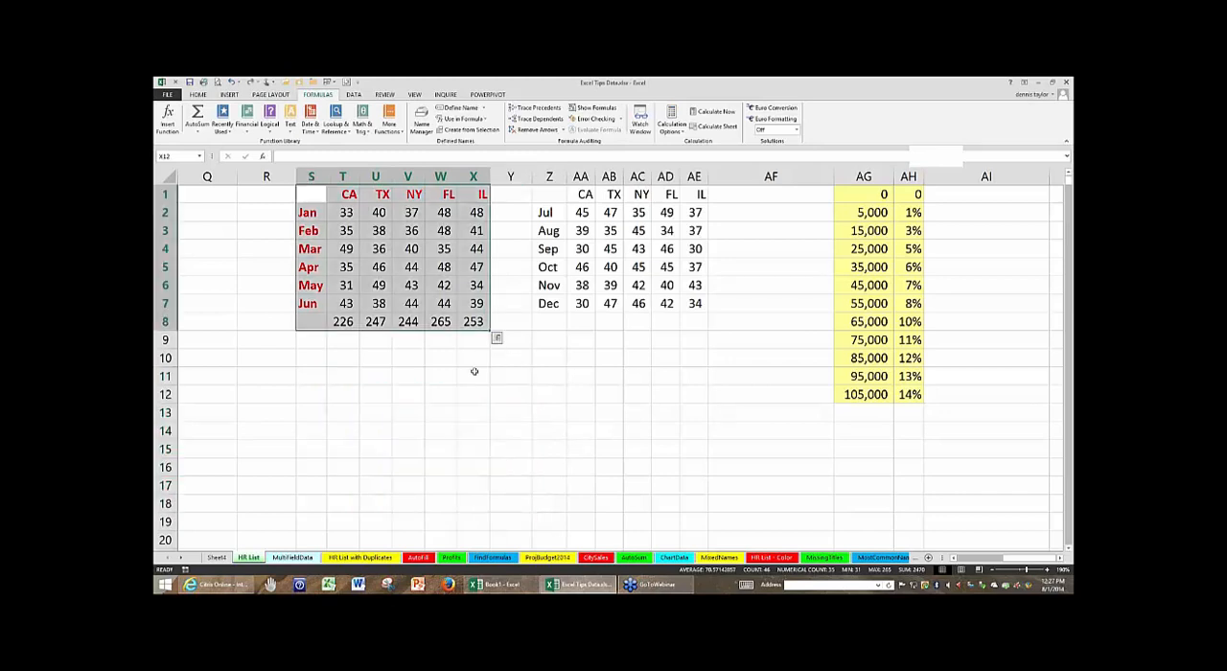
{"action": "left_click", "coordinate": [470, 373]}
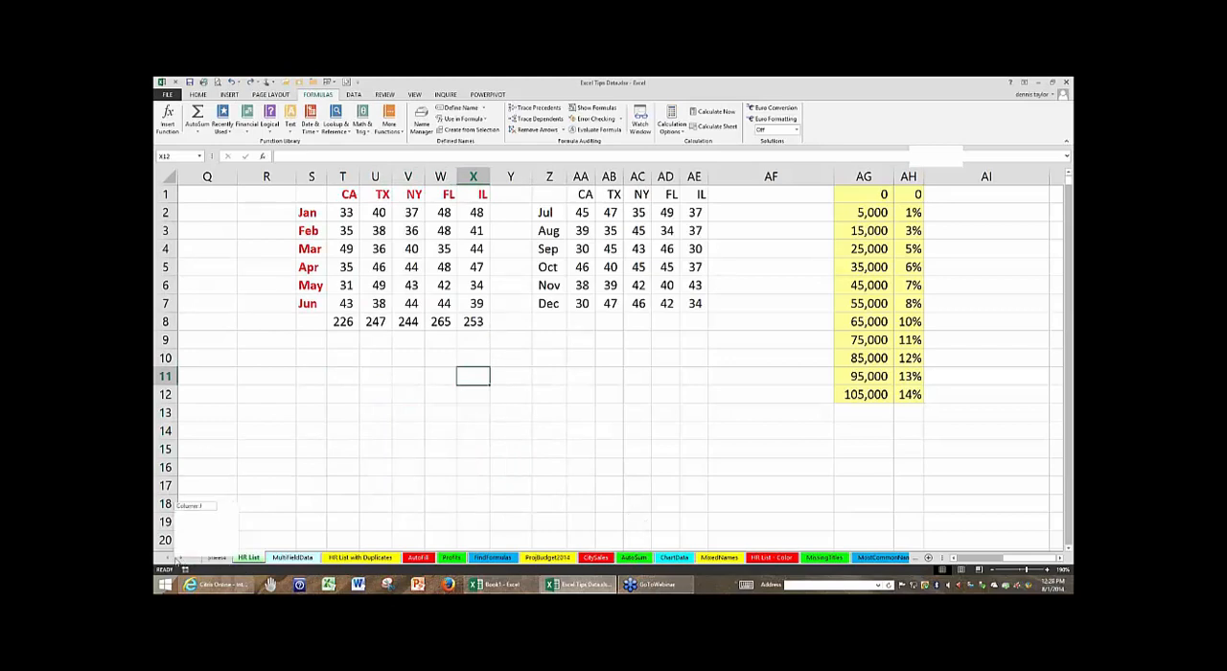
- Go to the Profits sheet and point out the order of the Sales, Expenses and Profits rows 4 to 6
{"action": "left_click", "coordinate": [450, 557]}
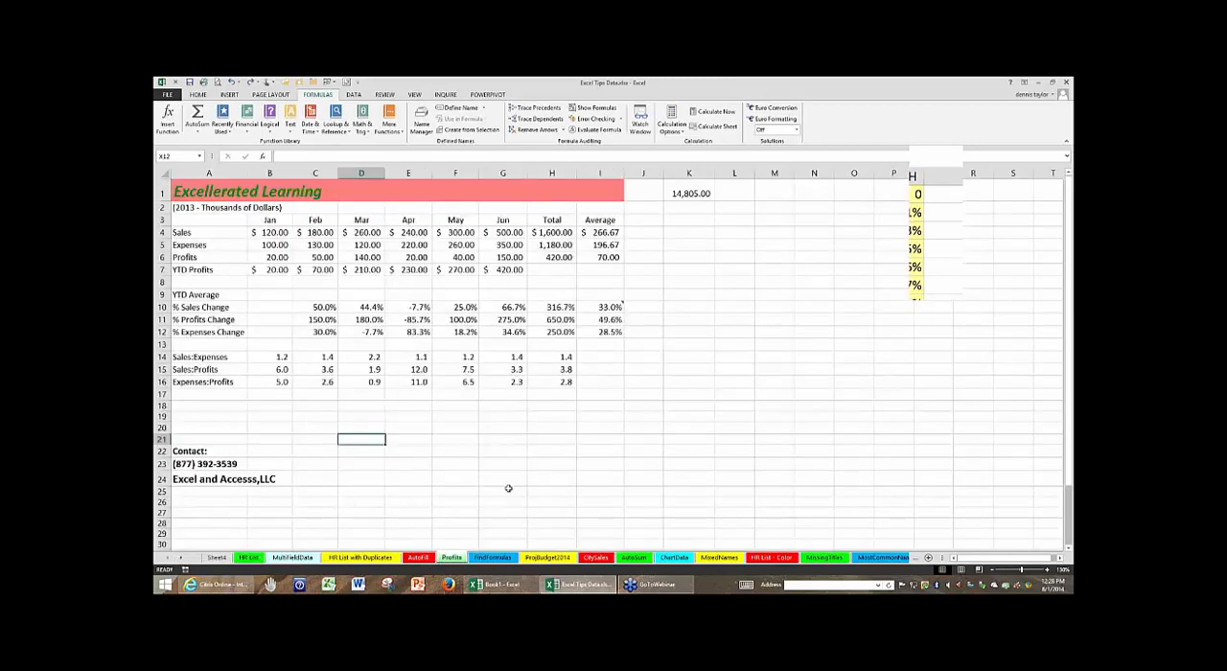
{"action": "scroll", "coordinate": [553, 491], "scroll_direction": "up", "scroll_amount": 2, "text": "ctrl"}
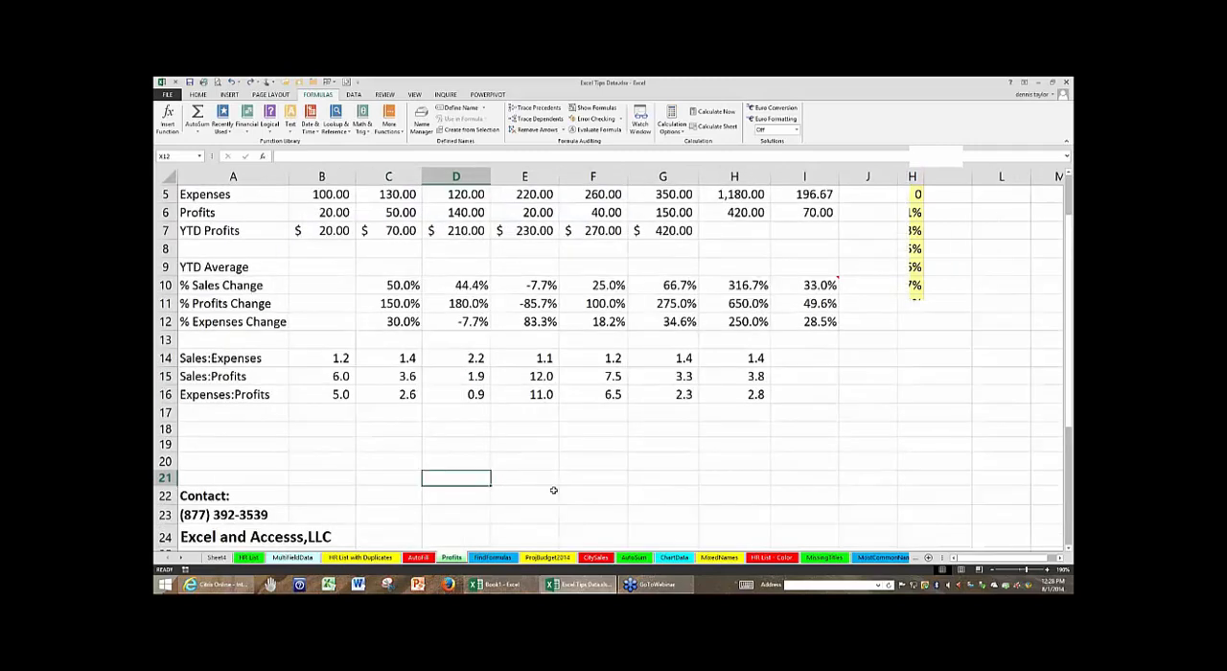
{"action": "scroll", "coordinate": [554, 491], "scroll_direction": "up", "scroll_amount": 3}
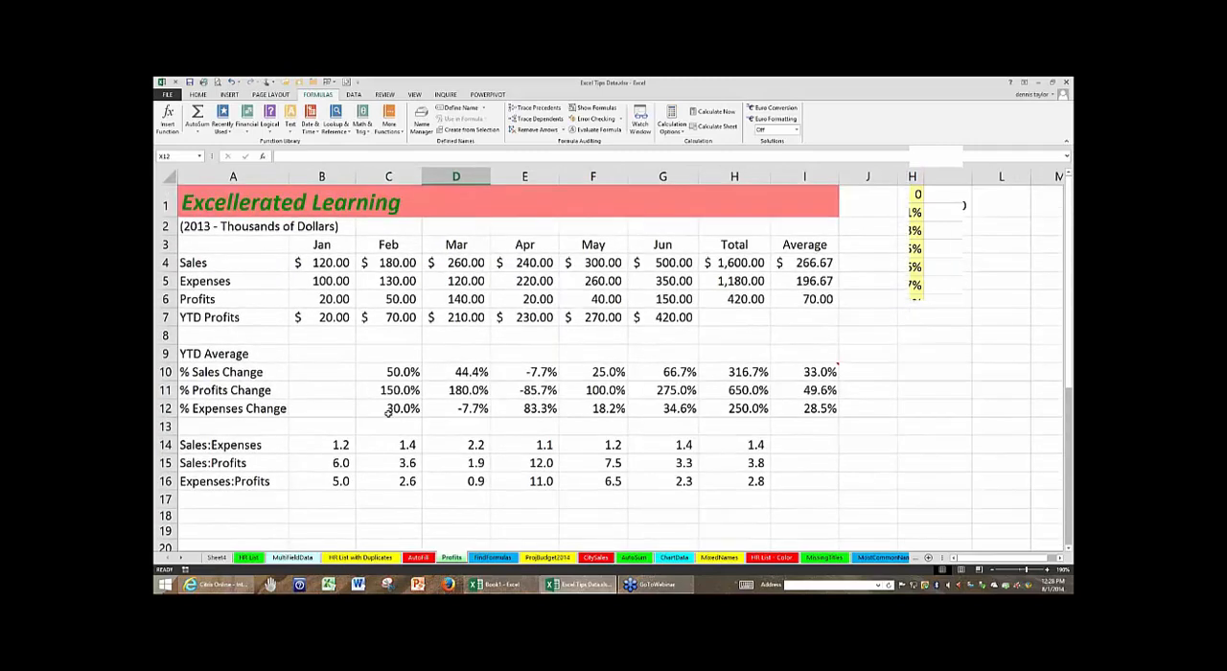
{"action": "left_click", "coordinate": [182, 265]}
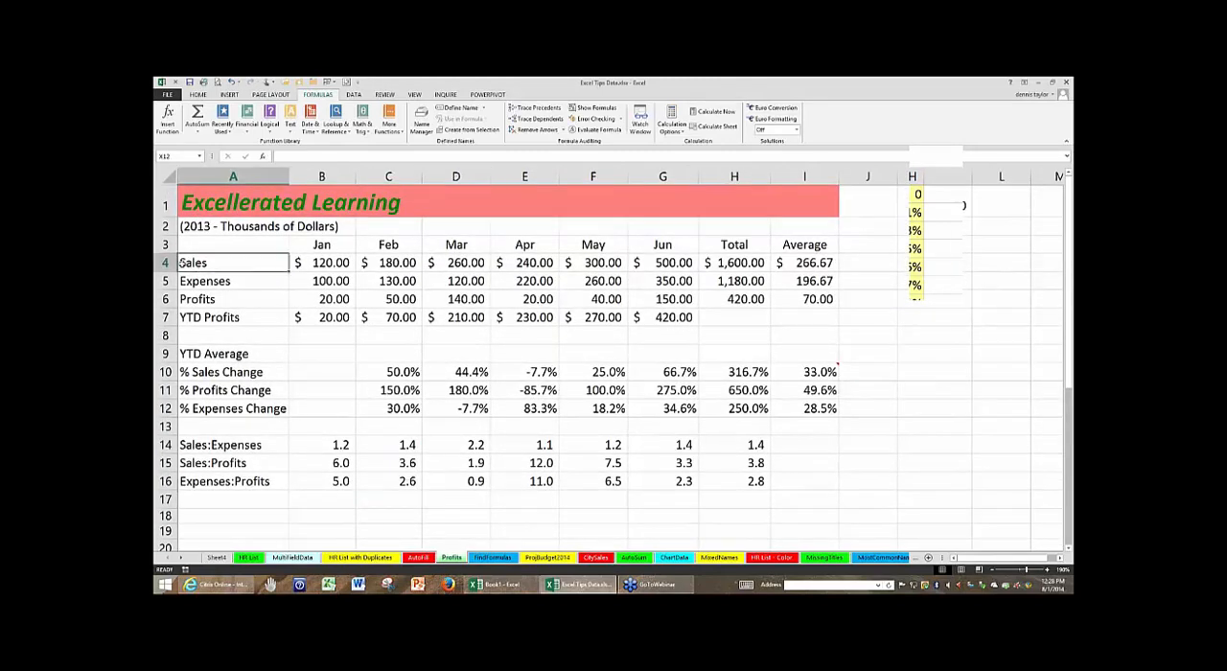
{"action": "left_click", "coordinate": [164, 262]}
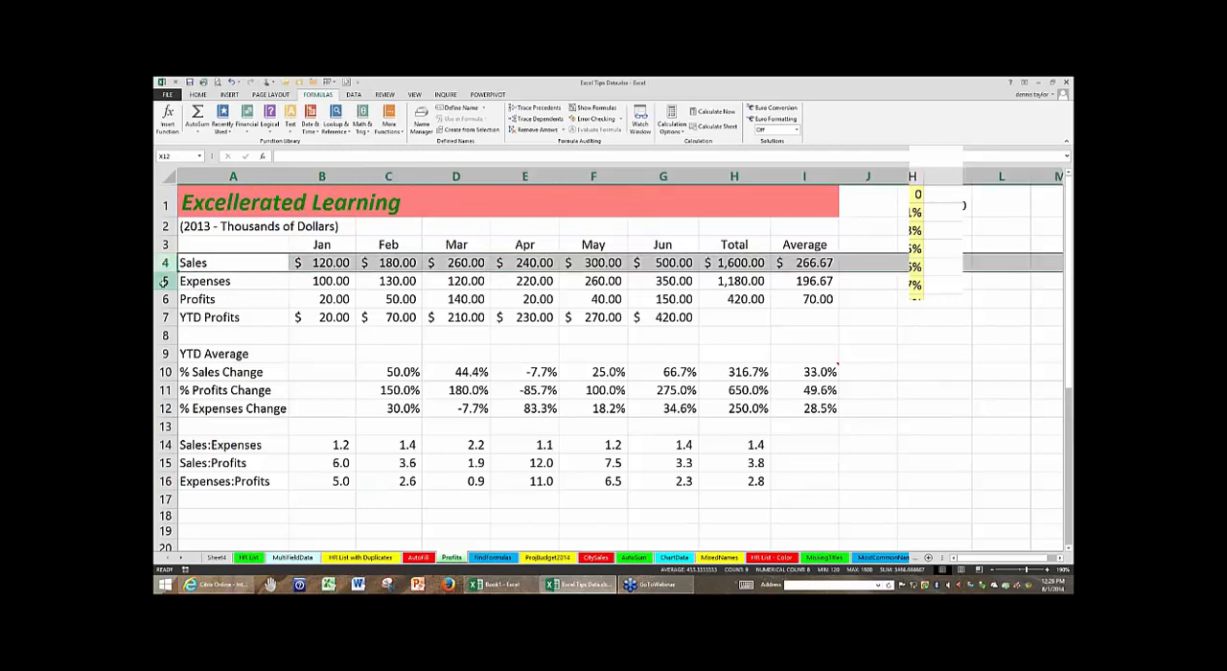
{"action": "left_click", "coordinate": [163, 282]}
{"action": "left_click", "coordinate": [162, 300]}
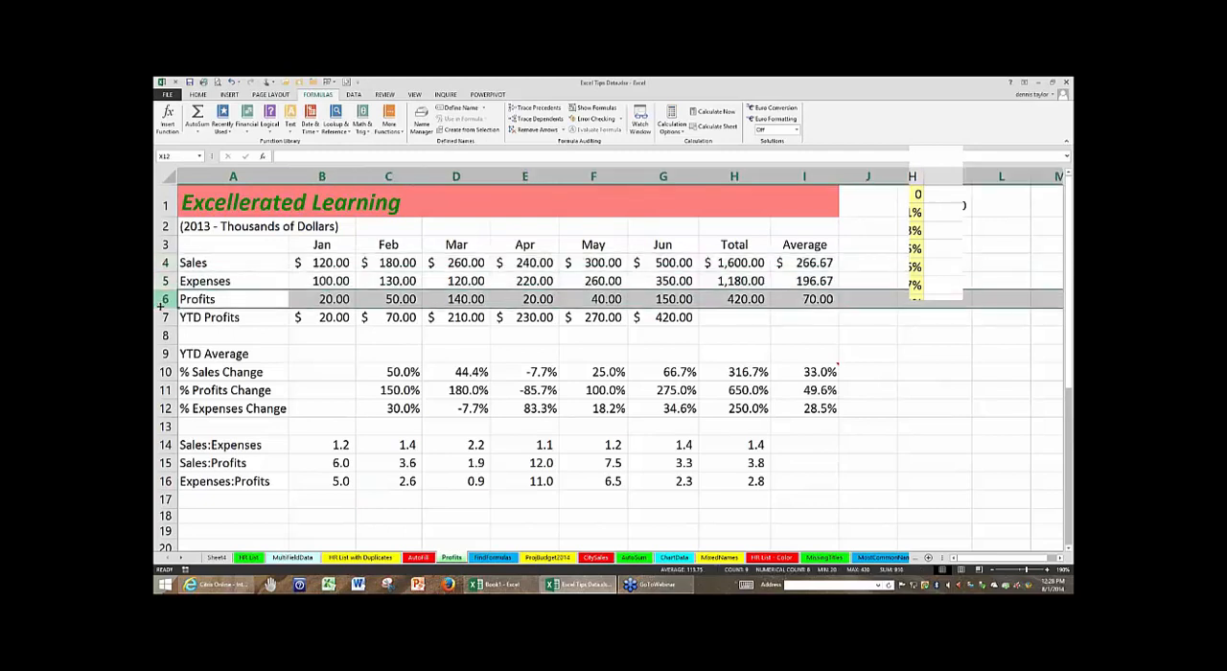
- Compare the order of the % Sales, % Profits and % Expenses Change rows by selecting rows 10 to 12 in turn
{"action": "left_click", "coordinate": [165, 372]}
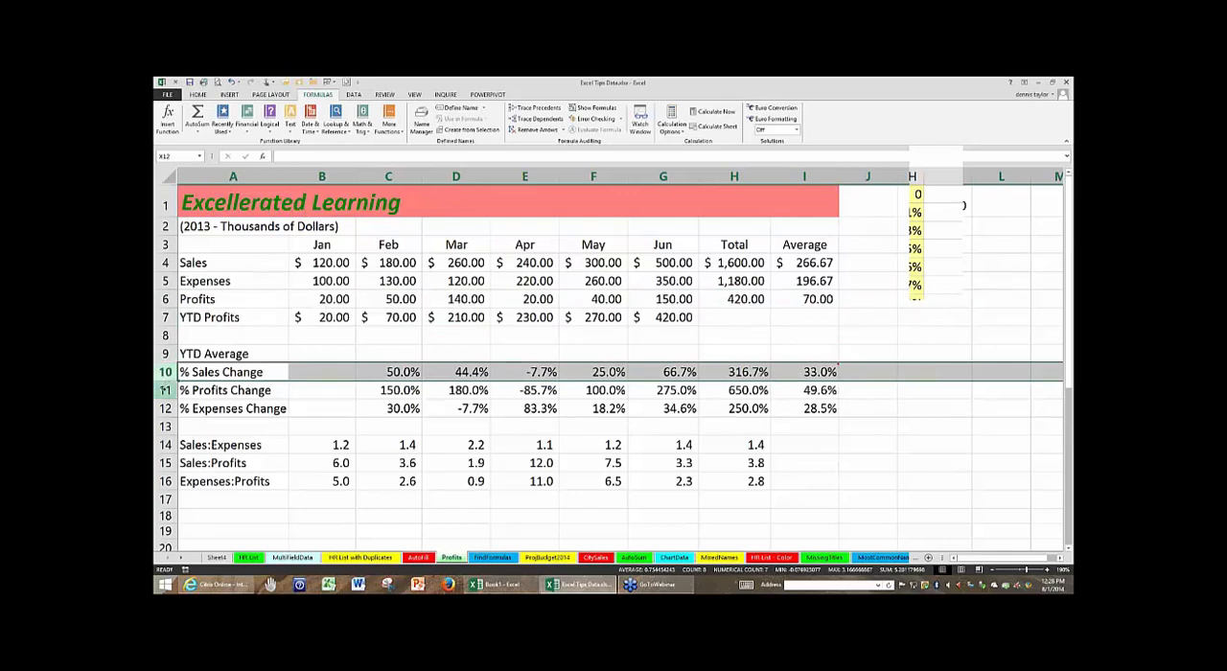
{"action": "left_click", "coordinate": [165, 390]}
{"action": "left_click", "coordinate": [165, 403]}
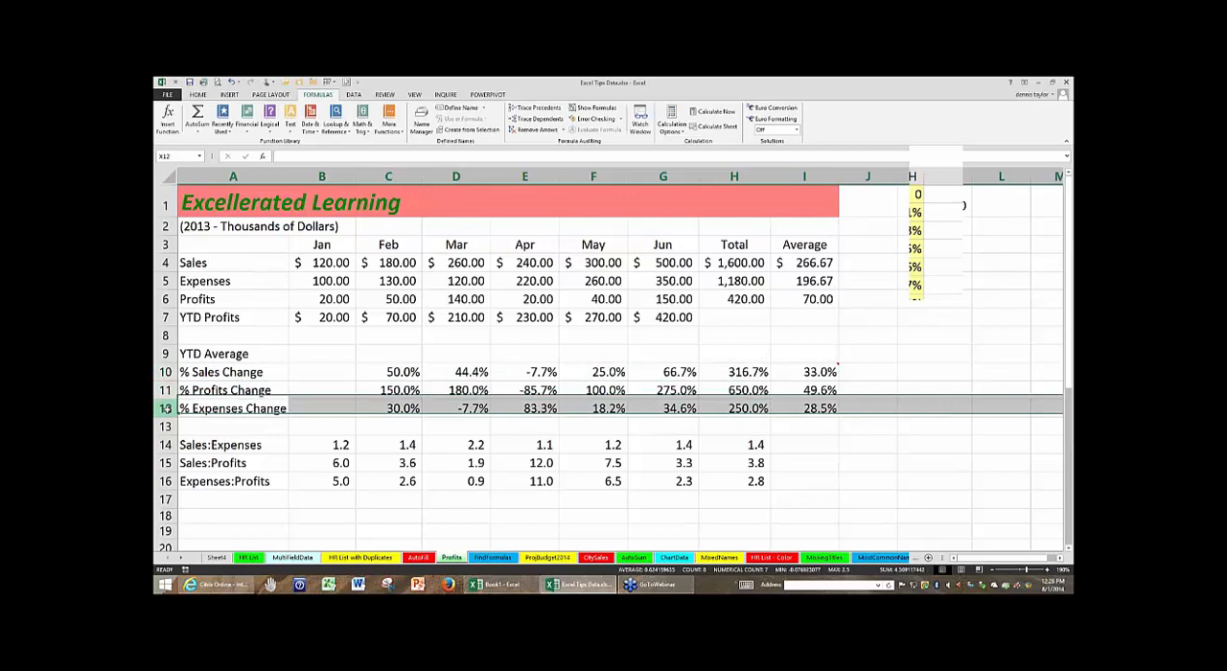
{"action": "left_click", "coordinate": [164, 390]}
{"action": "left_click", "coordinate": [165, 407]}
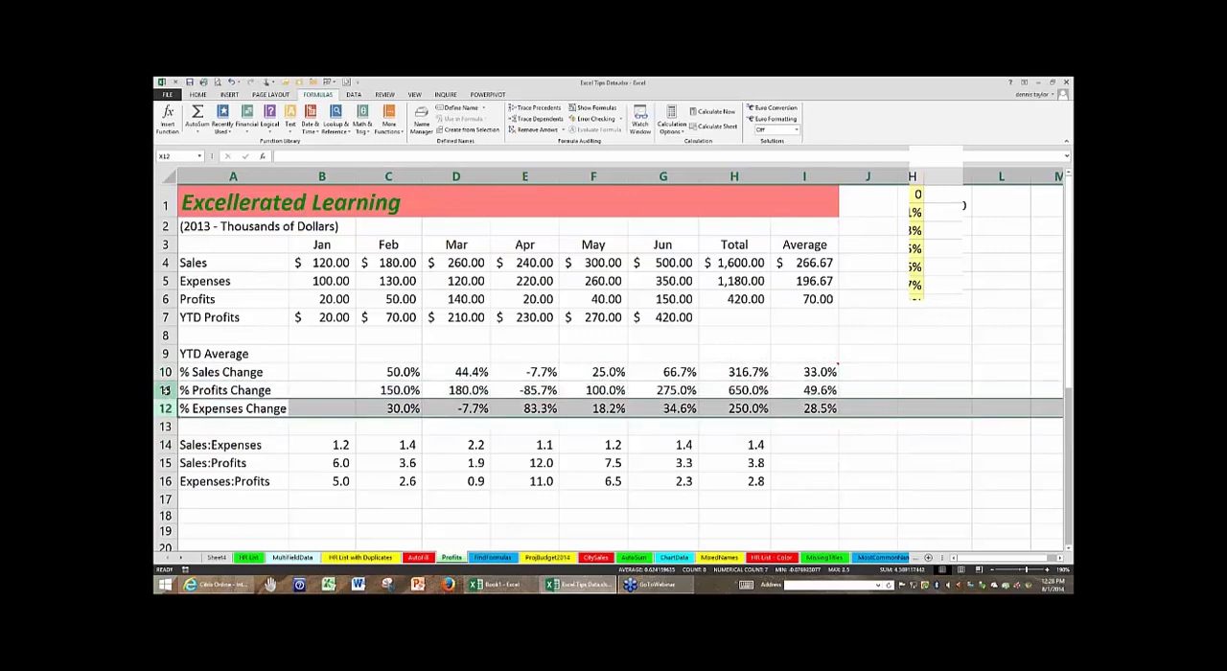
{"action": "left_click", "coordinate": [164, 390]}
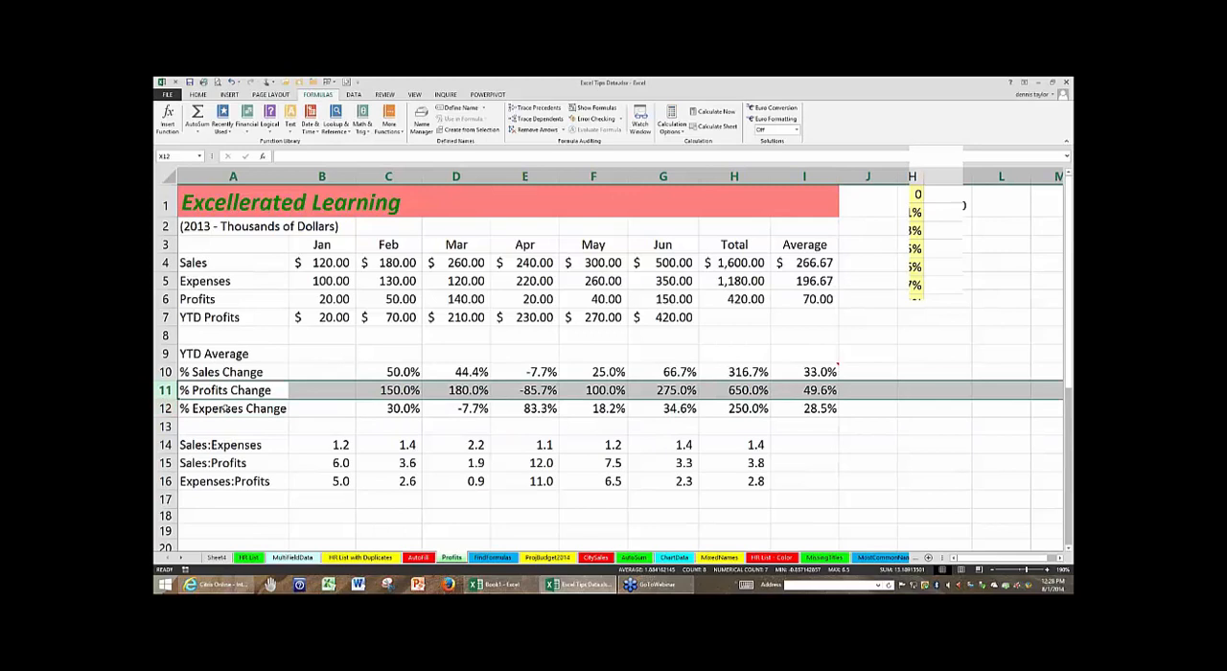
- Move the % Expenses Change data A12:I12 above the % Profits Change row, inserting it between the existing rows without overwriting
{"action": "left_click_drag", "start_coordinate": [221, 408], "coordinate": [701, 409]}
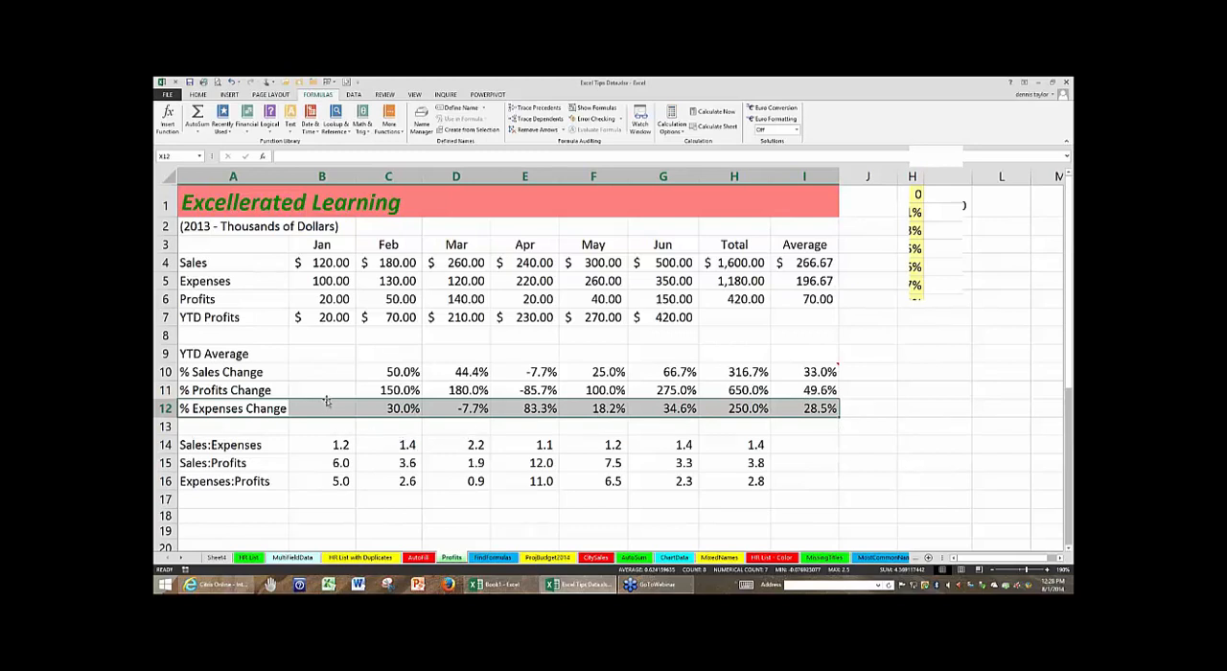
{"action": "left_click_drag", "start_coordinate": [326, 401], "coordinate": [326, 379]}
{"action": "key", "text": "shift"}
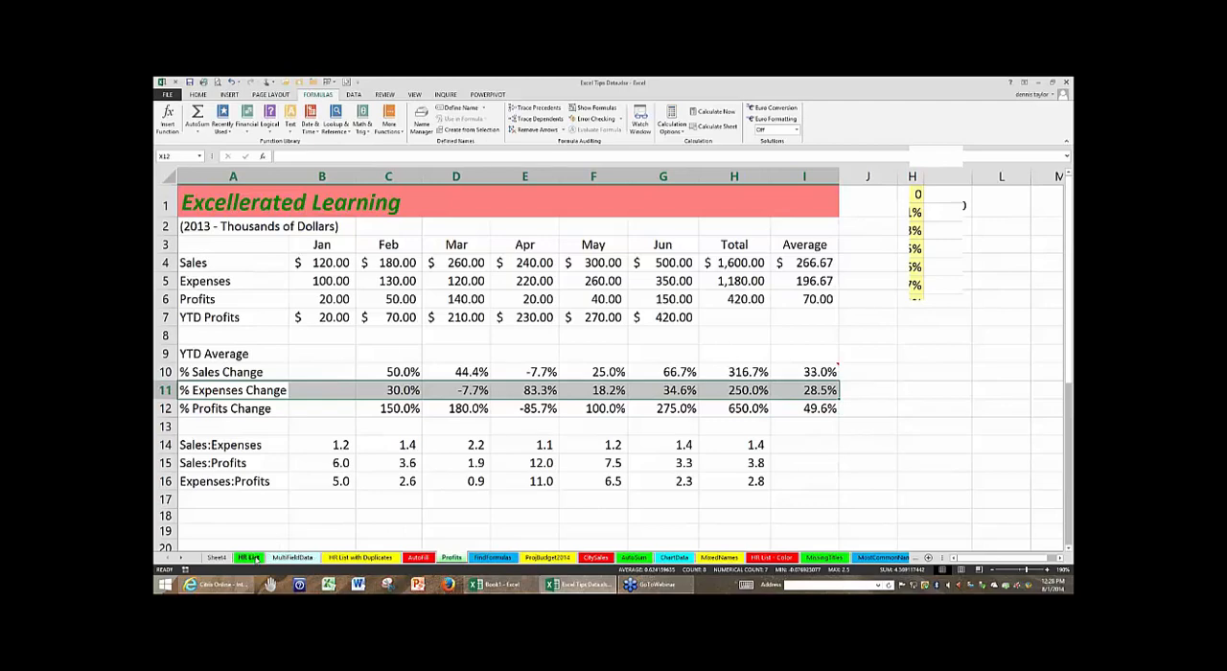
- On the HR List sheet, move the entire Phone column between Department and SS#, inserting it without overwriting data
{"action": "left_click", "coordinate": [248, 557]}
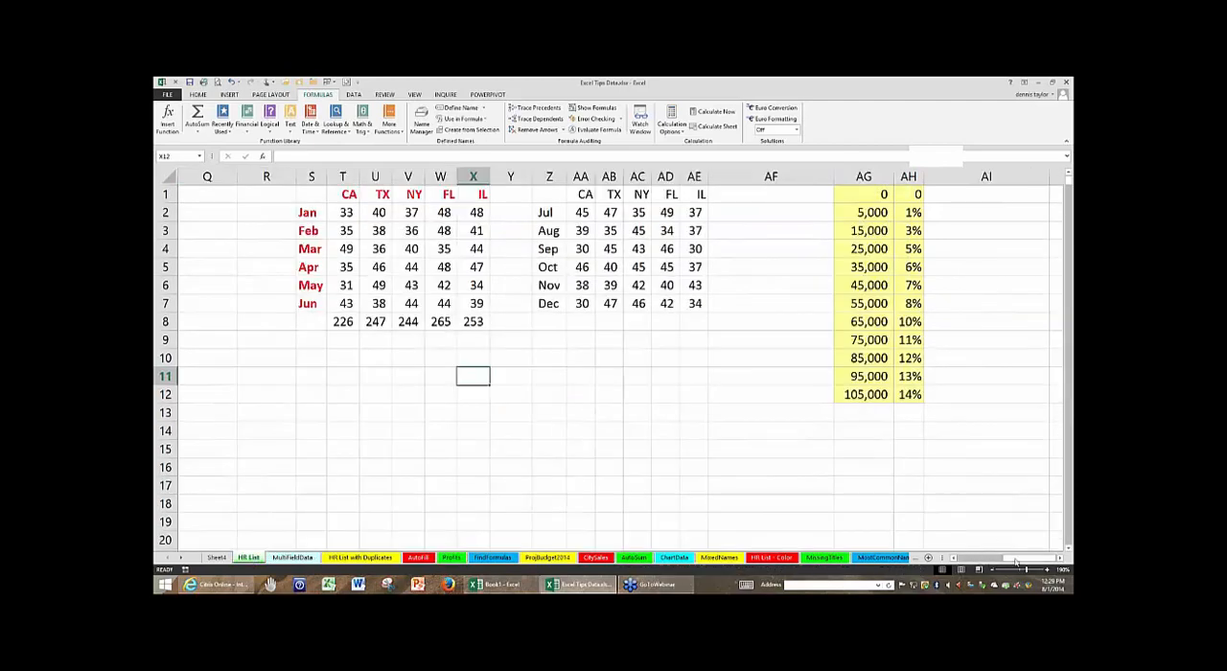
{"action": "left_click_drag", "start_coordinate": [1028, 558], "coordinate": [912, 558]}
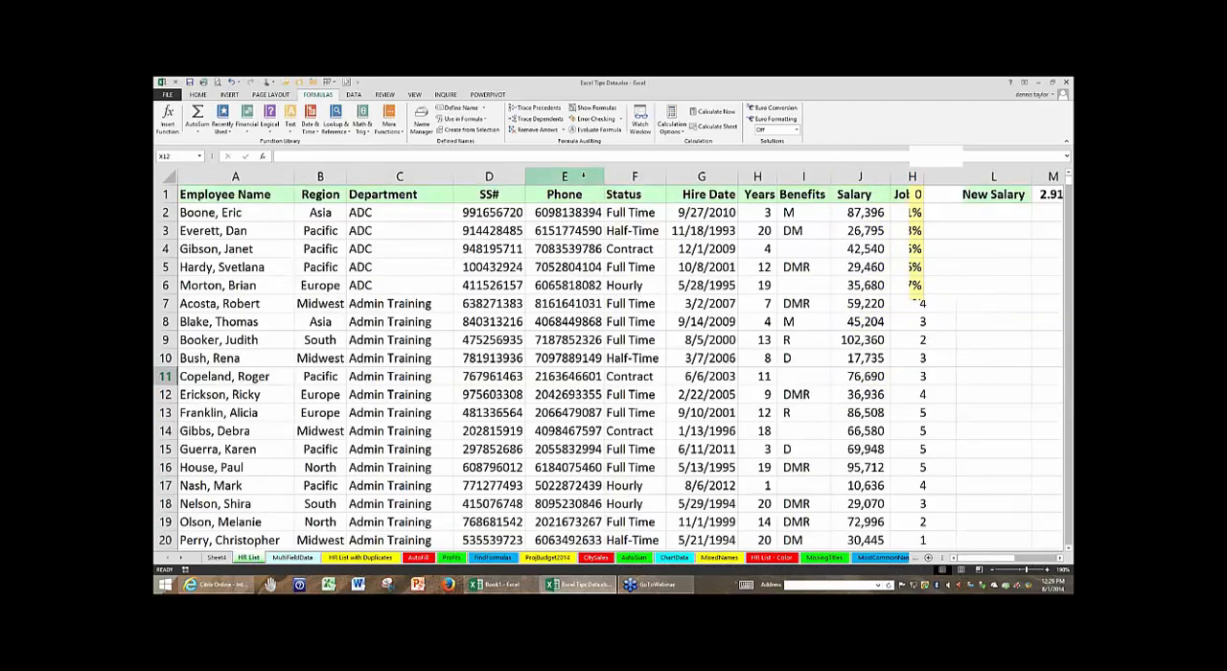
{"action": "left_click", "coordinate": [580, 176]}
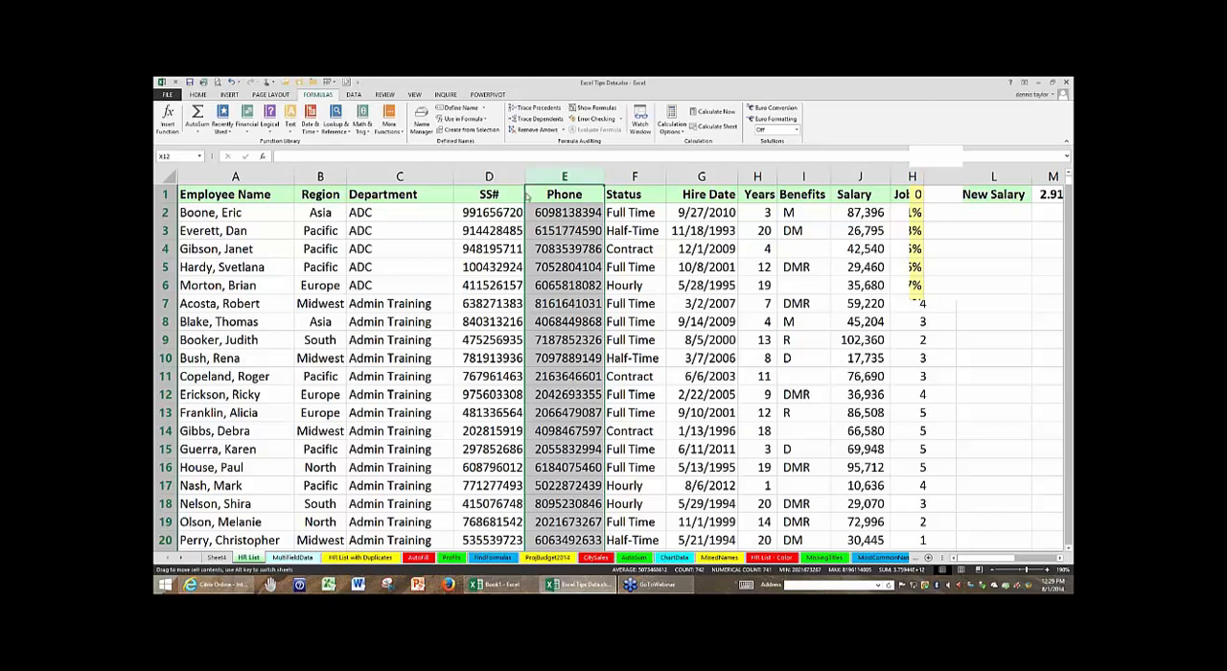
{"action": "key", "text": "shift"}
{"action": "left_click_drag", "start_coordinate": [527, 196], "coordinate": [456, 191]}
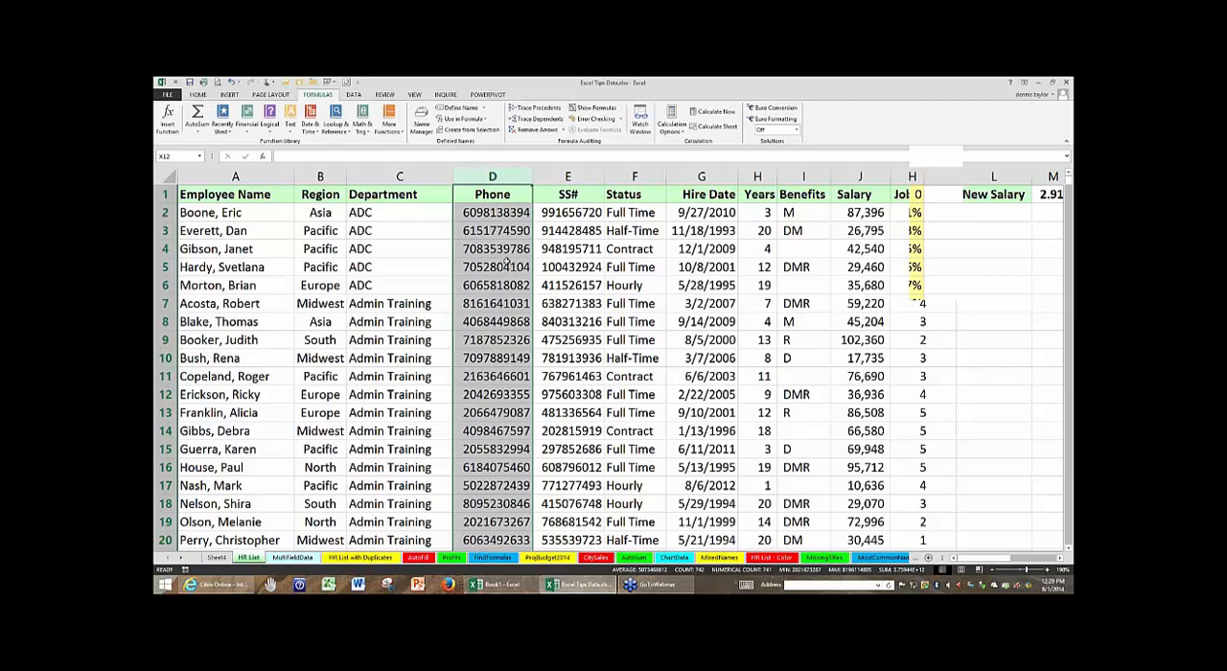
{"action": "left_click", "coordinate": [507, 265]}
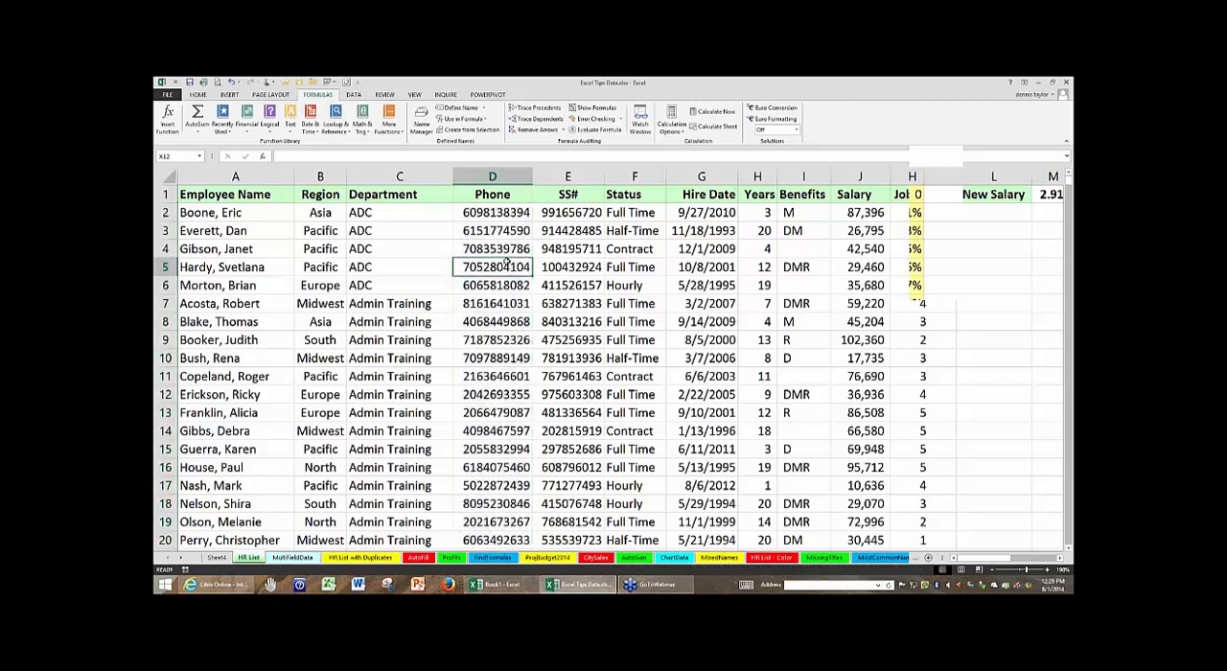
- Move the Phone and SS# columns together to between Status and Hire Date, inserting them without overwriting data
{"action": "left_click", "coordinate": [489, 176]}
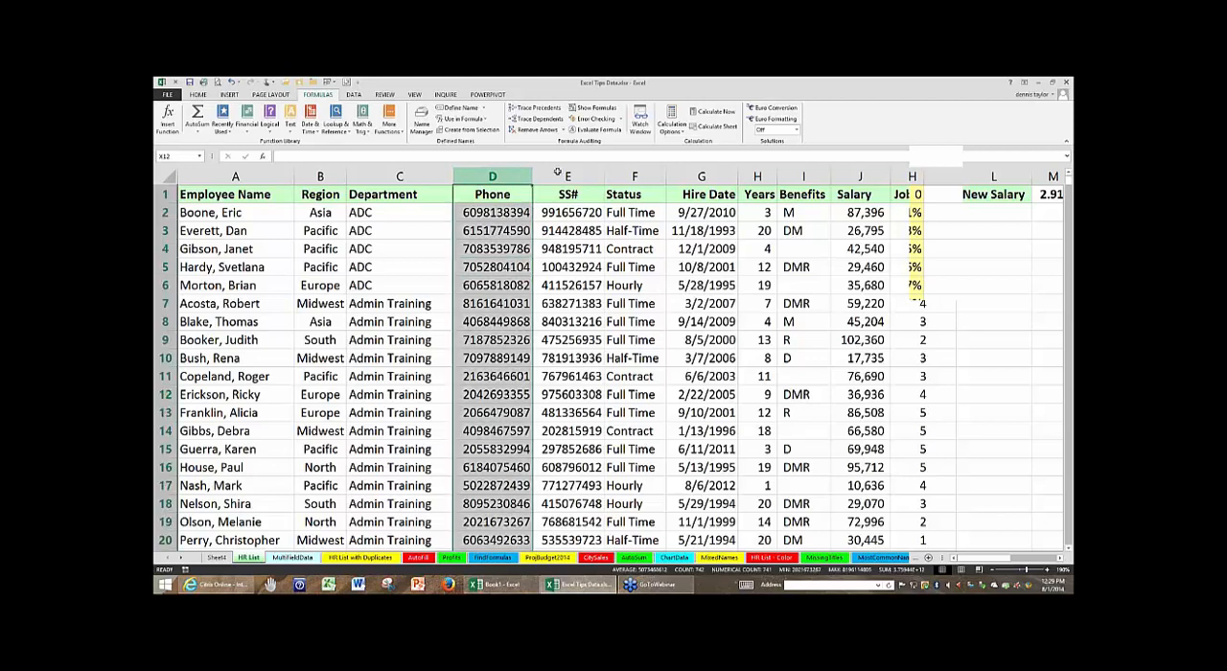
{"action": "left_click", "coordinate": [557, 171], "text": "shift"}
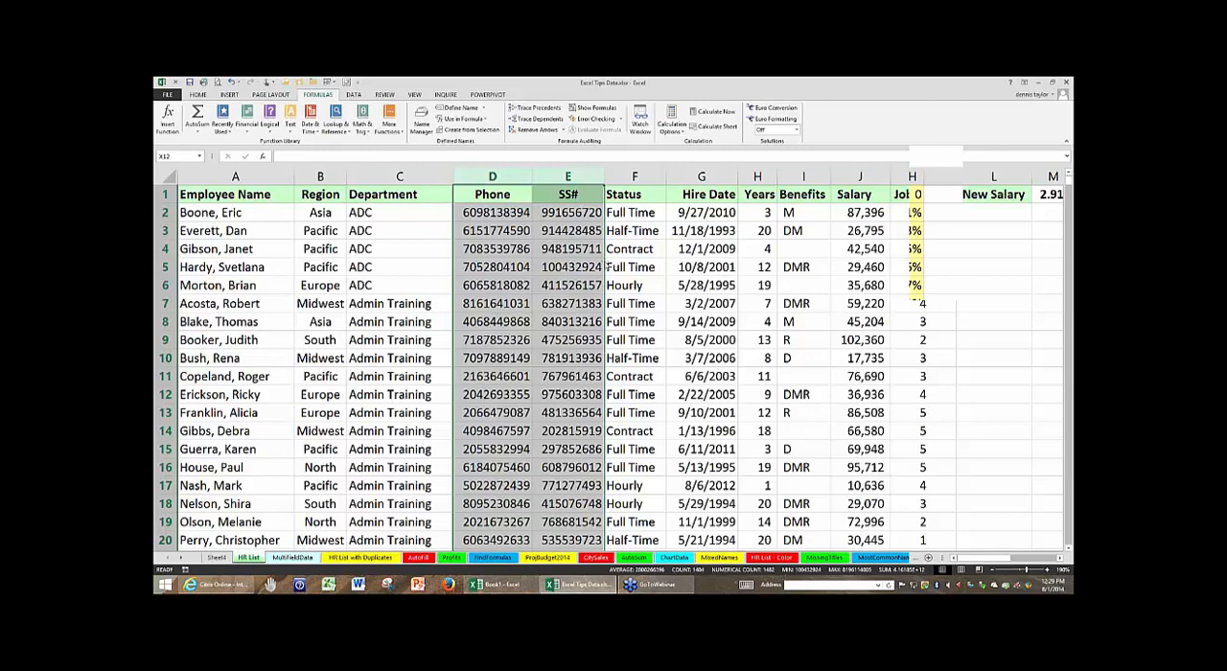
{"action": "key", "text": "shift"}
{"action": "left_click_drag", "start_coordinate": [606, 267], "coordinate": [662, 267]}
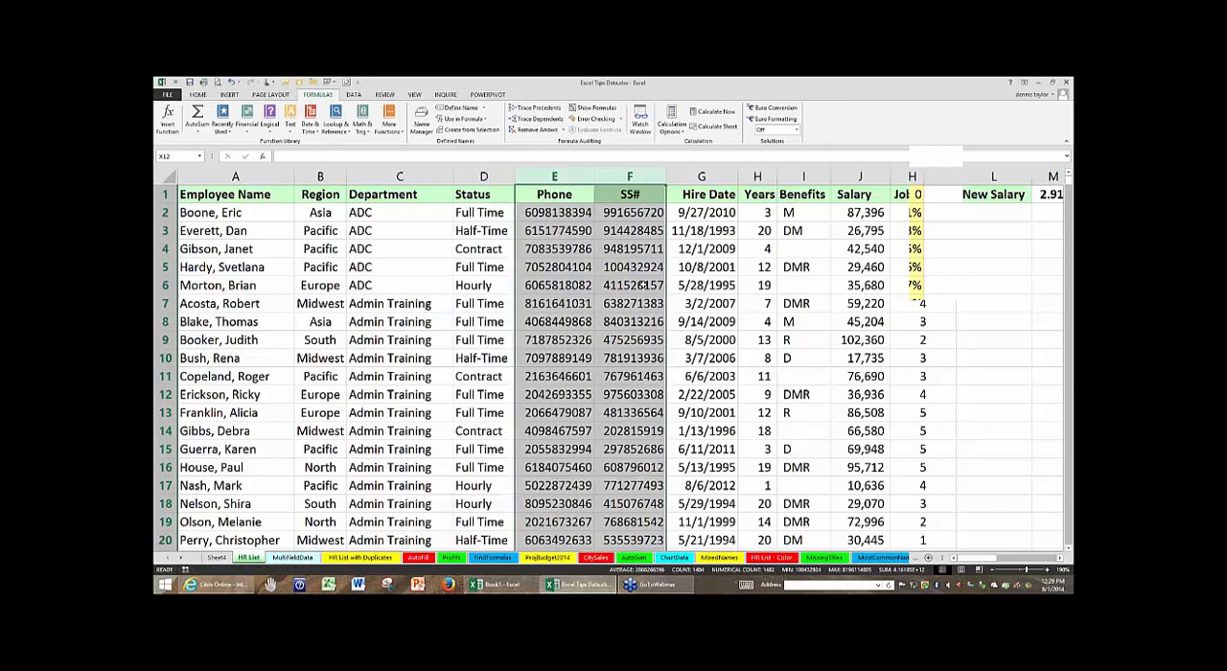
{"action": "left_click", "coordinate": [643, 285]}
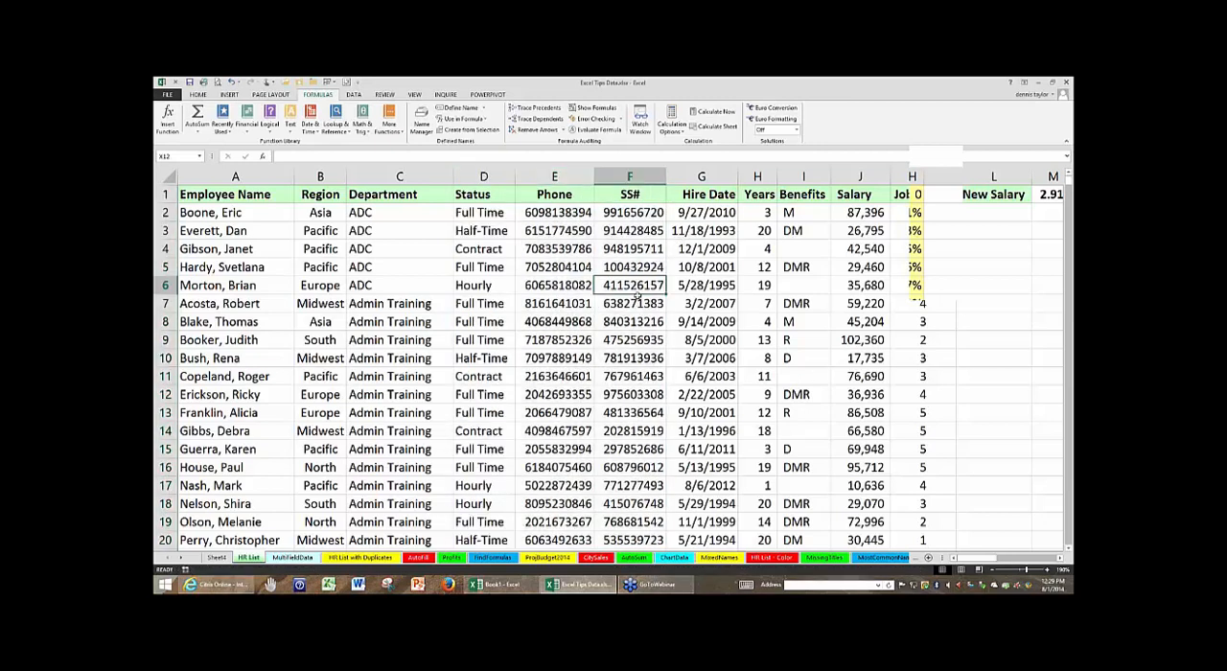
- Format the entire Phone column E with the Special number format Phone Number
{"action": "left_click", "coordinate": [566, 178]}
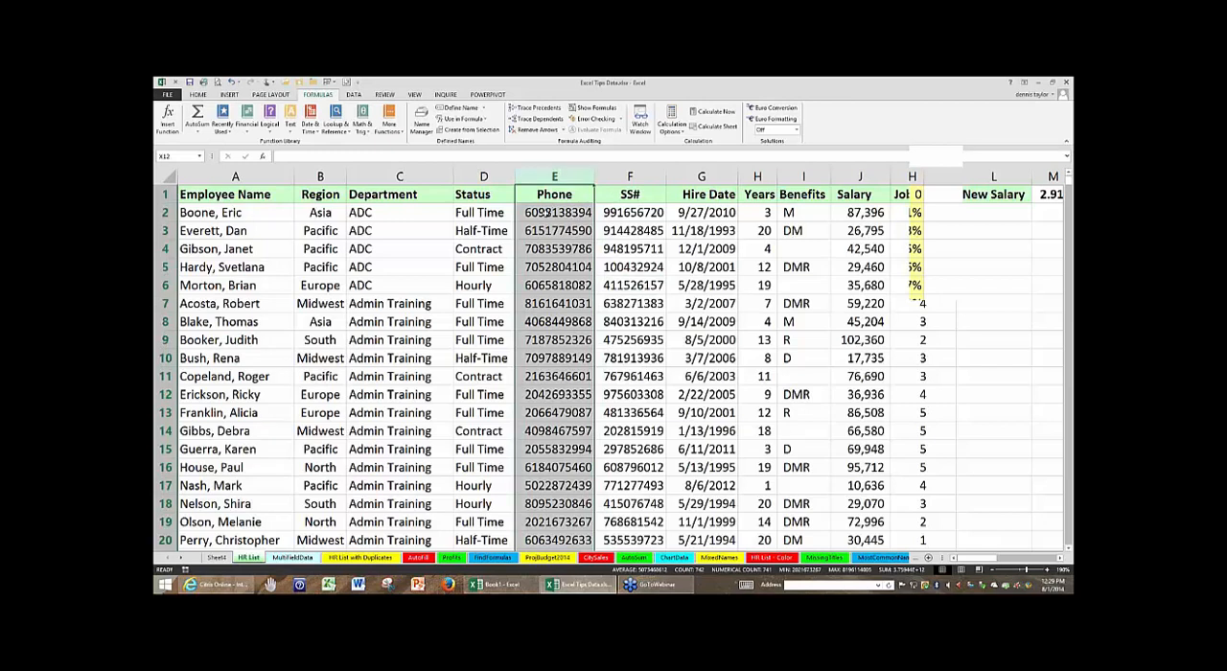
{"action": "left_click", "coordinate": [559, 212]}
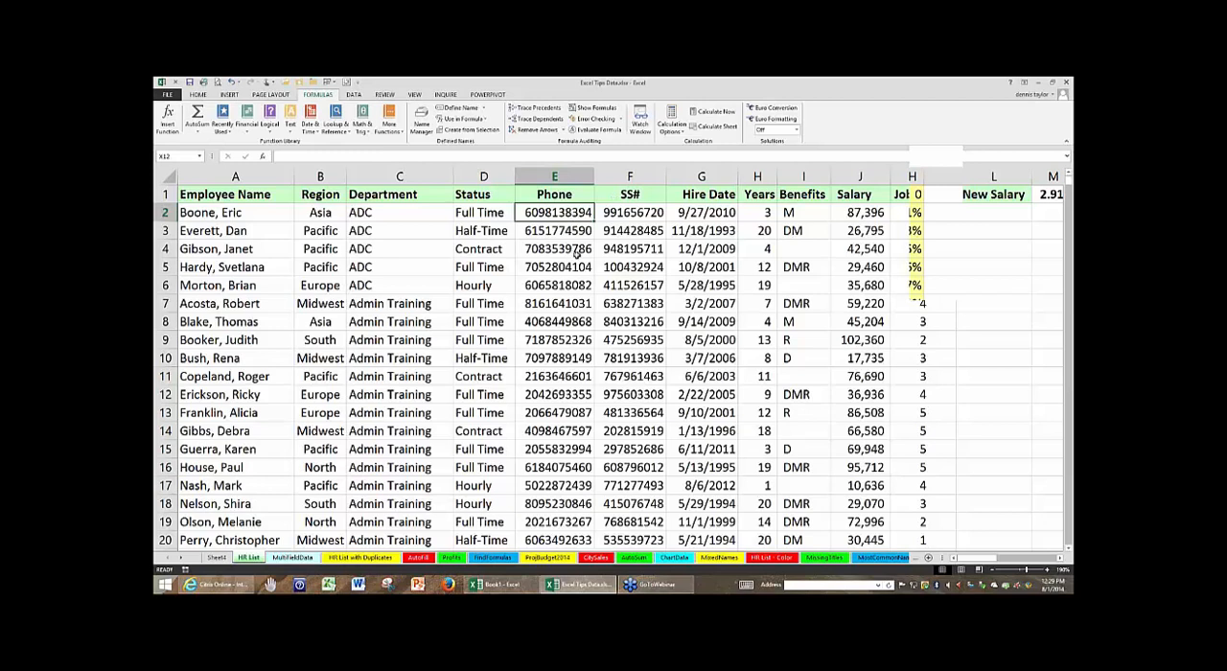
{"action": "left_click", "coordinate": [565, 173]}
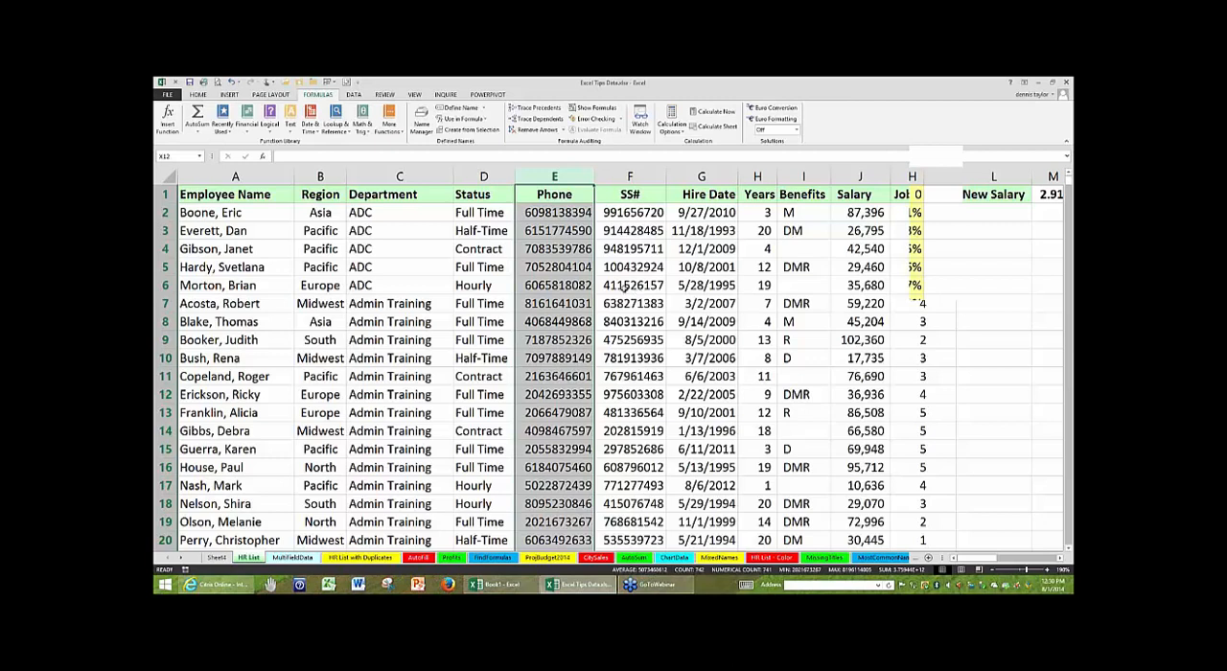
{"action": "left_click", "coordinate": [197, 95]}
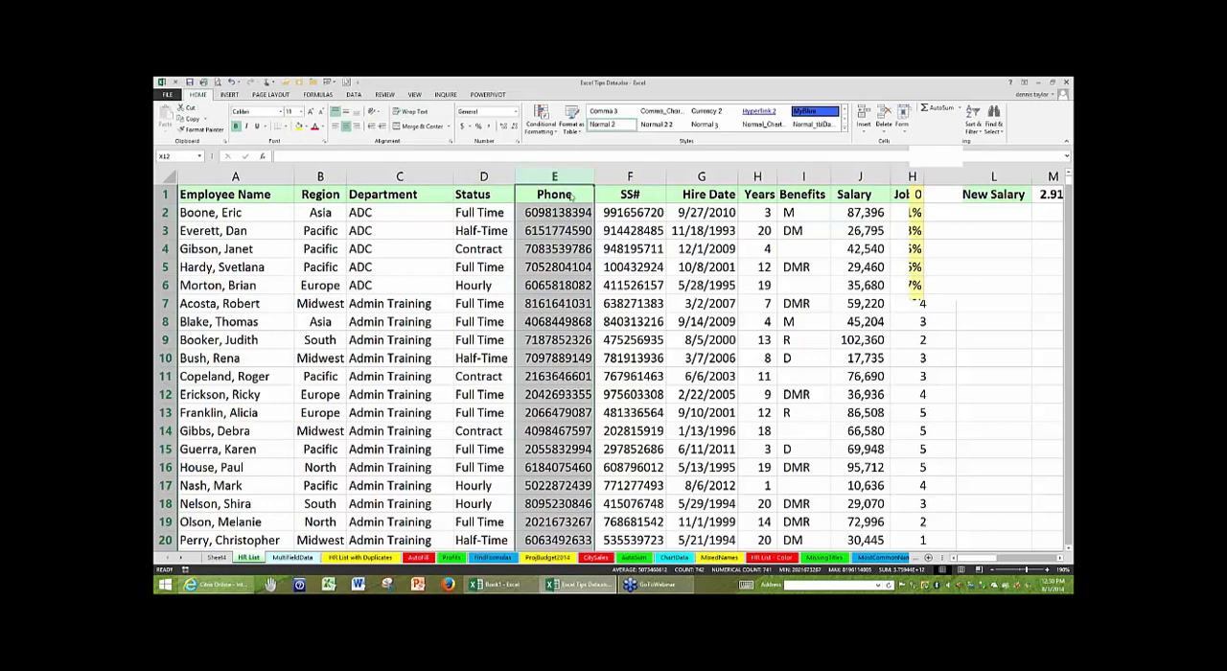
{"action": "key", "text": "ctrl+1"}
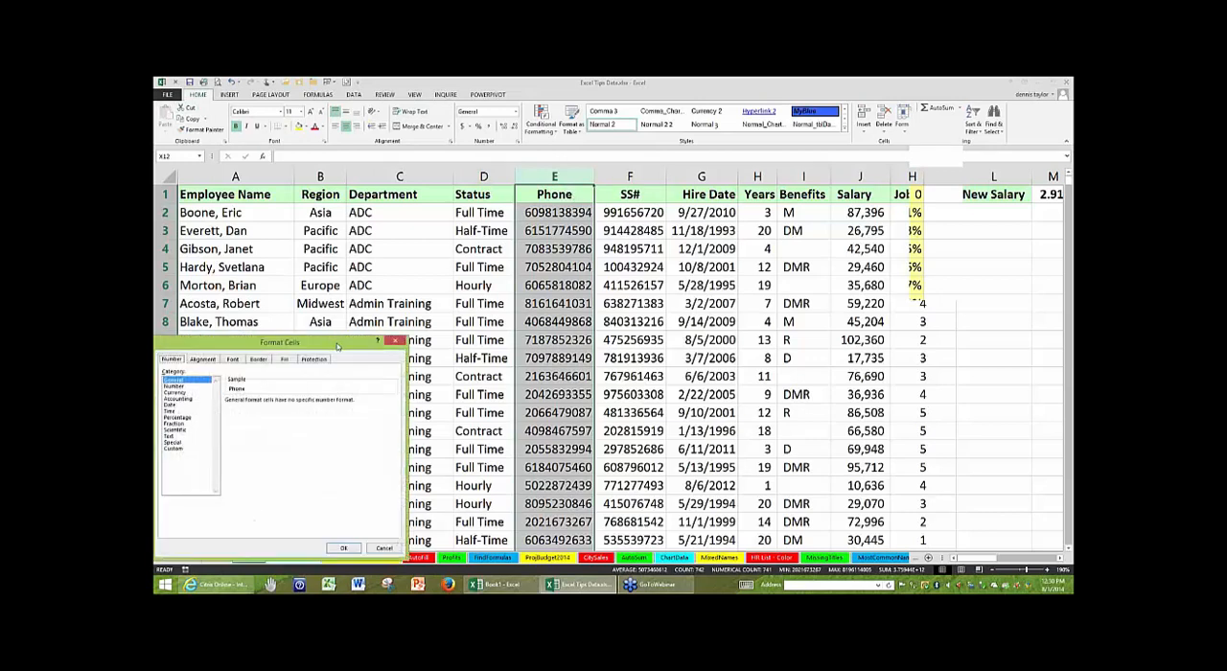
{"action": "left_click_drag", "start_coordinate": [337, 347], "coordinate": [794, 204]}
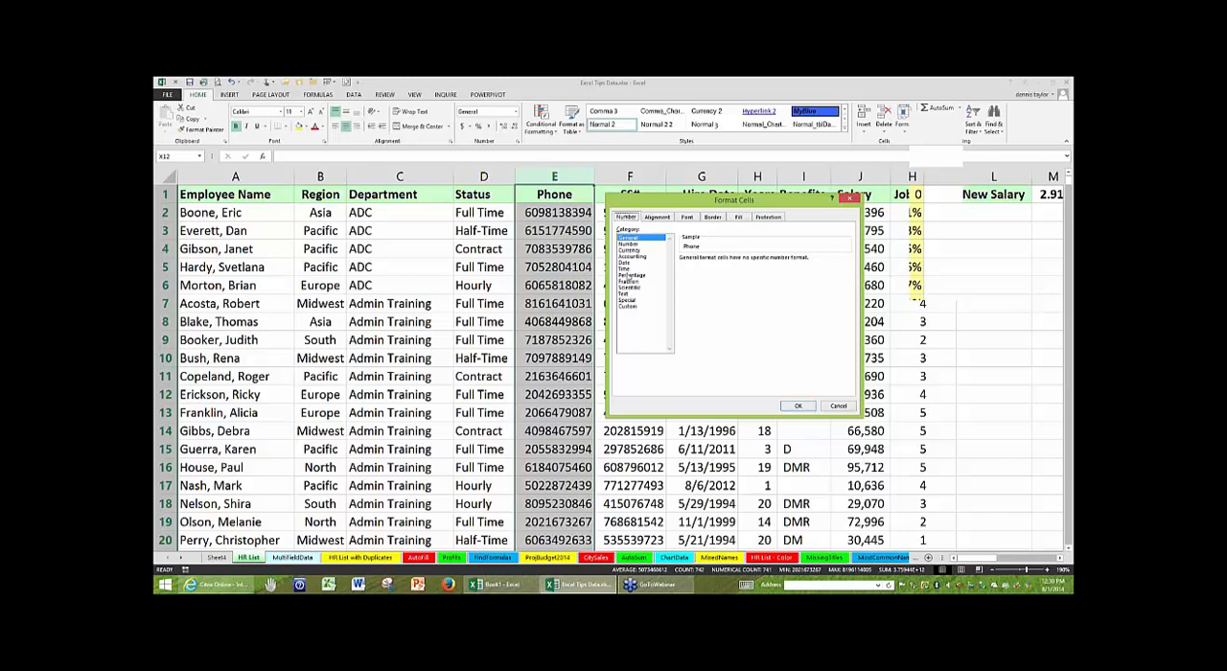
{"action": "left_click", "coordinate": [629, 300]}
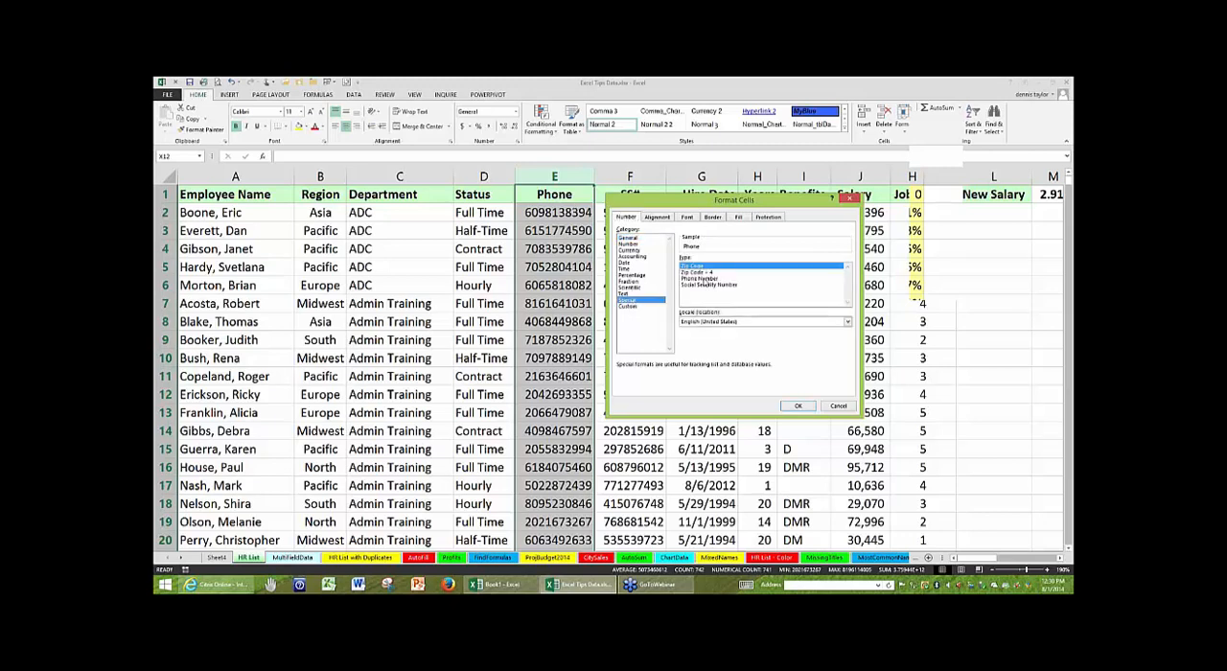
{"action": "left_click", "coordinate": [705, 279]}
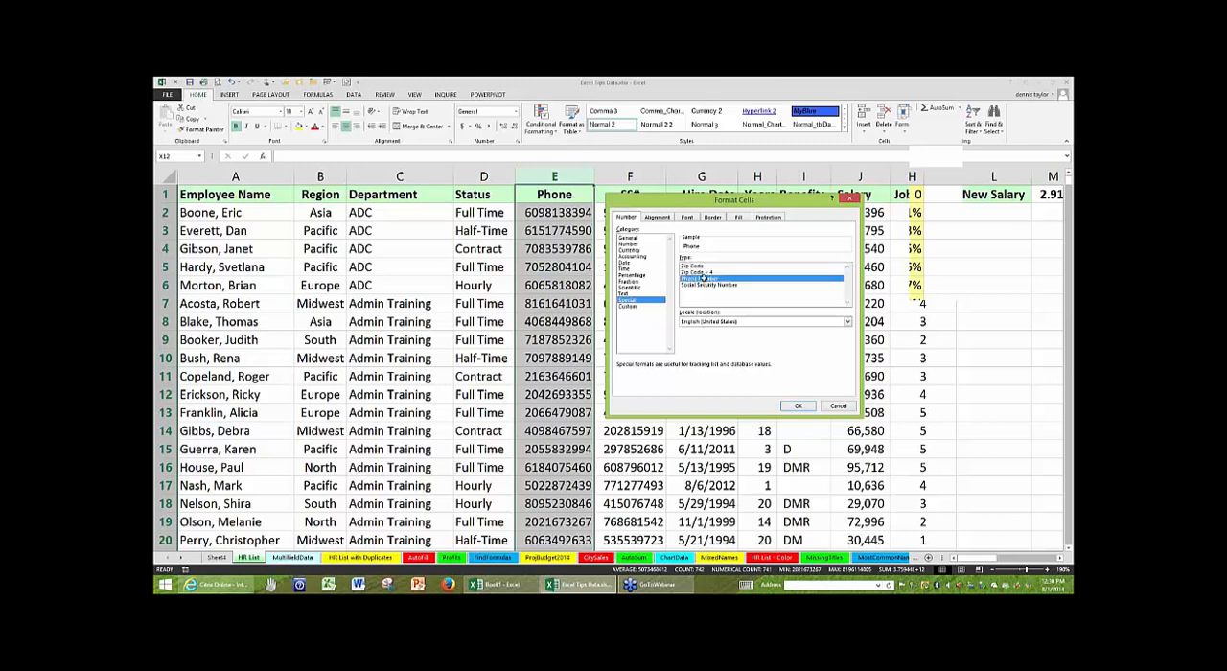
{"action": "key", "text": "Return"}
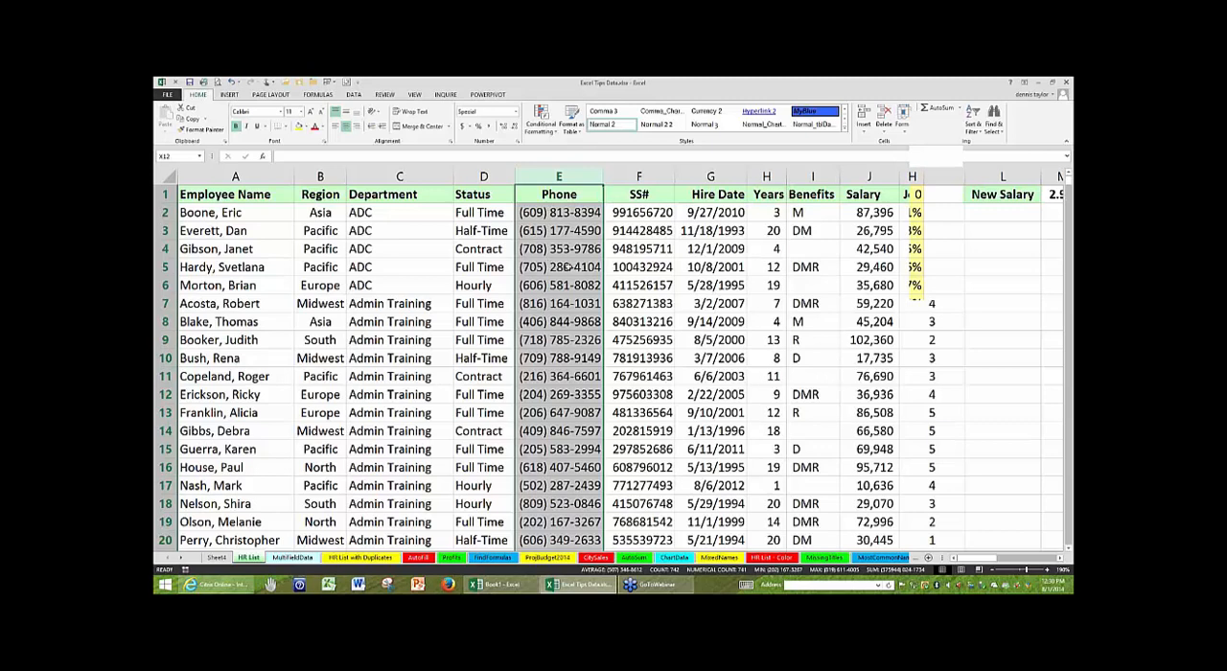
- Examine the underlying content of the formatted Phone entries, opening cell E5 for editing and selecting other cells in column E
{"action": "left_click", "coordinate": [564, 267]}
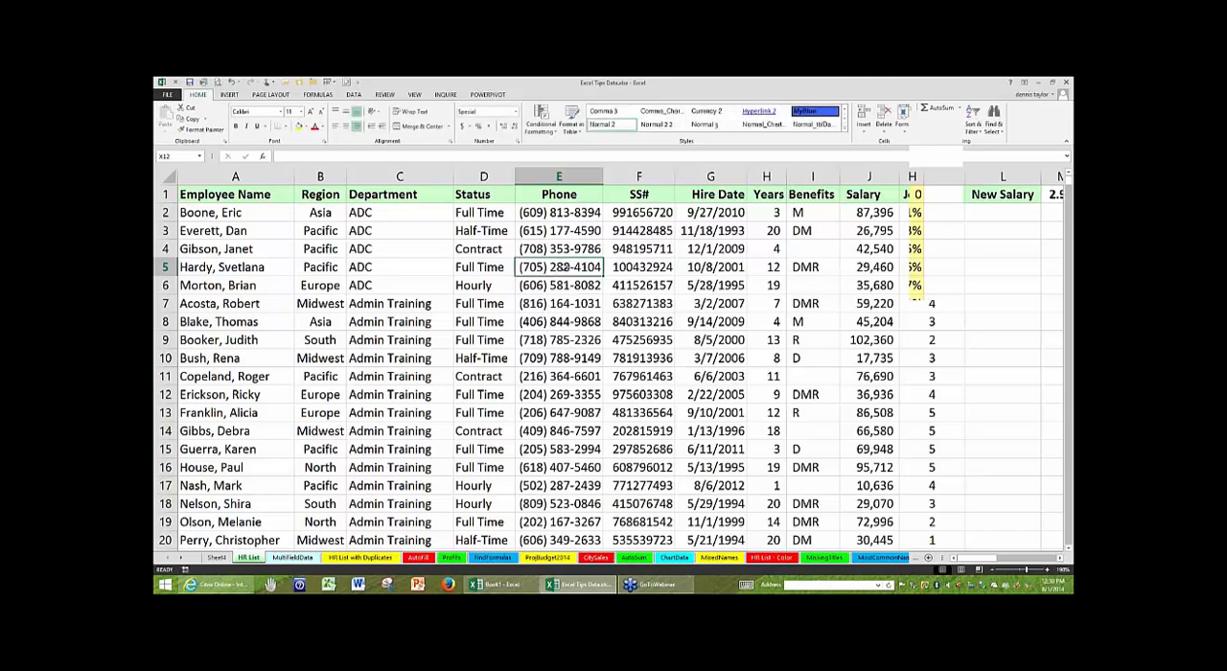
{"action": "left_click", "coordinate": [551, 250]}
{"action": "left_click", "coordinate": [560, 264]}
{"action": "left_click", "coordinate": [299, 155]}
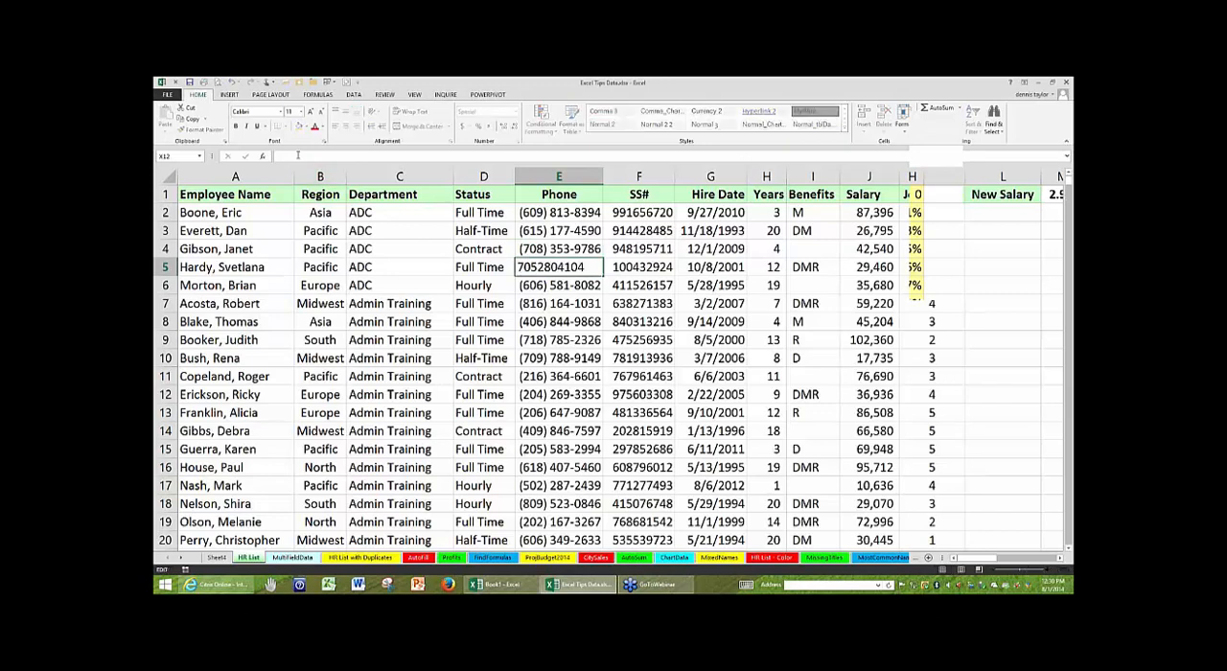
{"action": "left_click", "coordinate": [564, 234]}
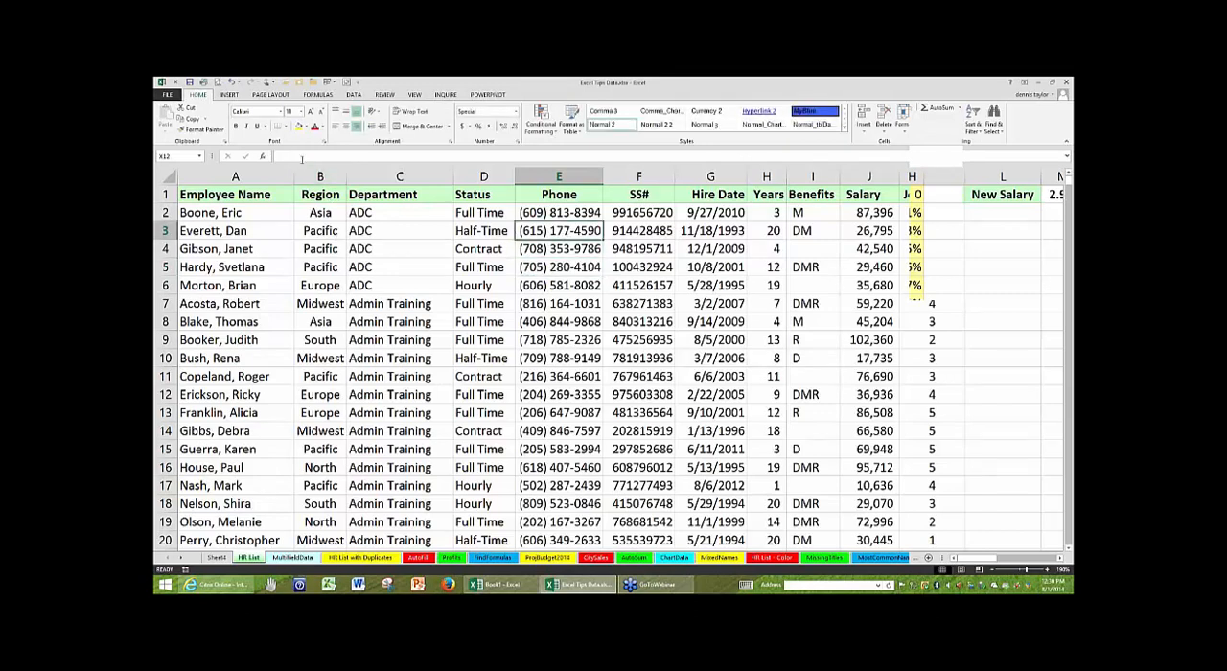
{"action": "left_click", "coordinate": [586, 307]}
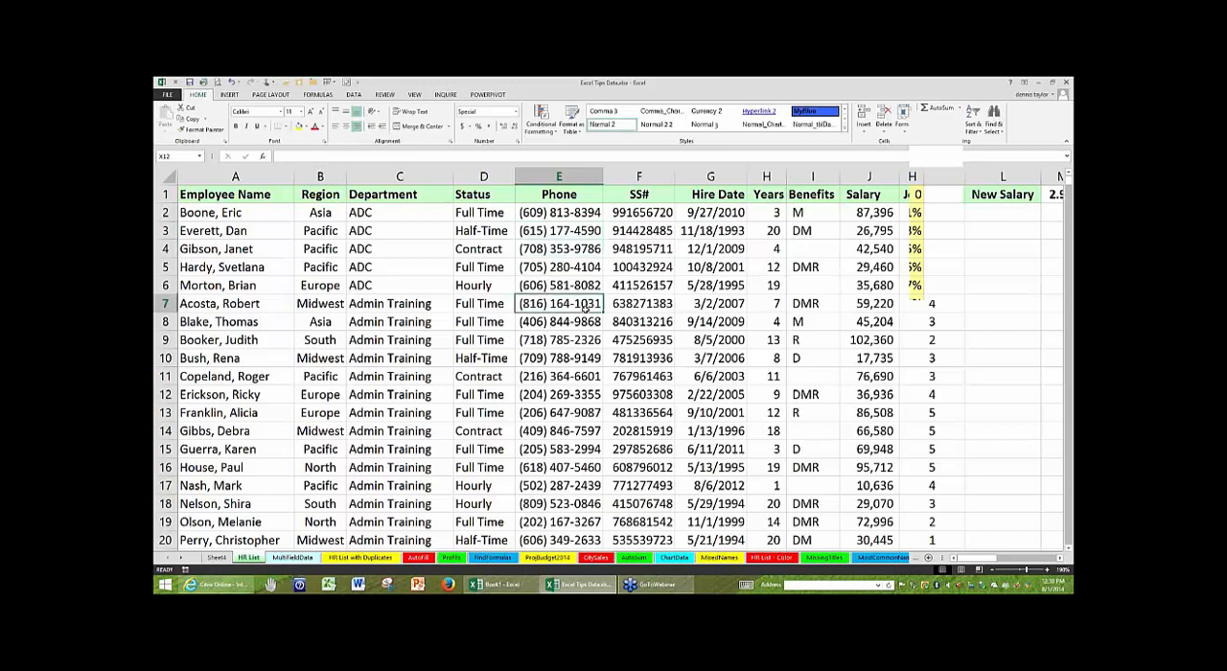
{"action": "left_click", "coordinate": [856, 214]}
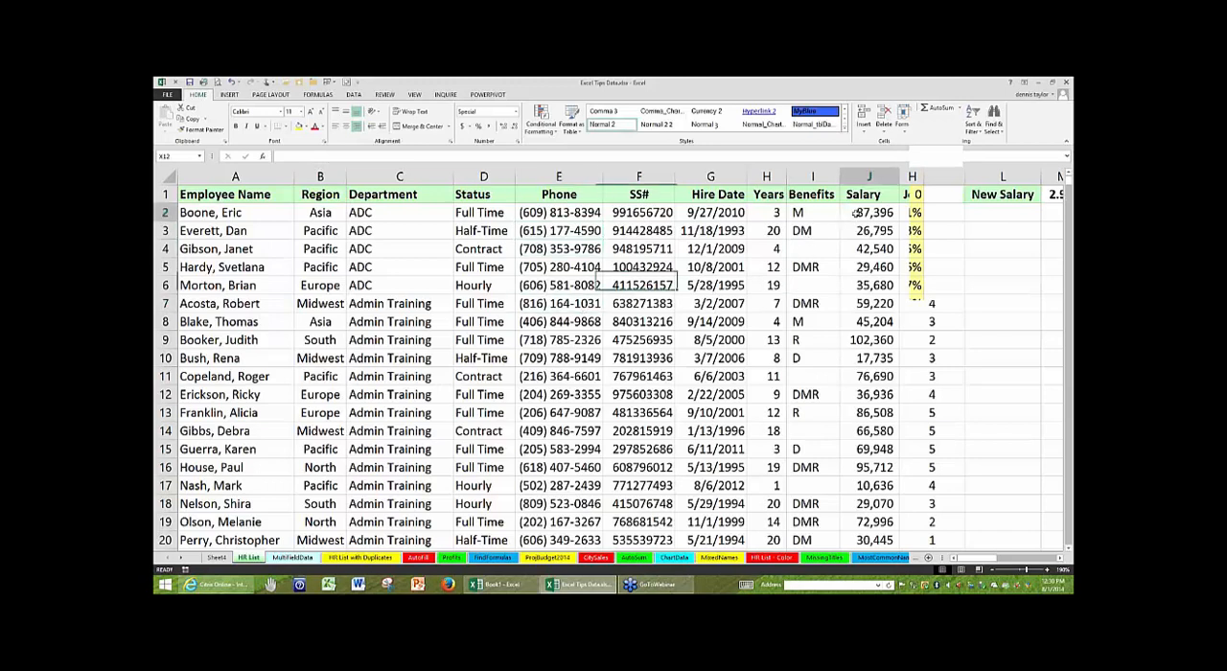
{"action": "left_click", "coordinate": [537, 263]}
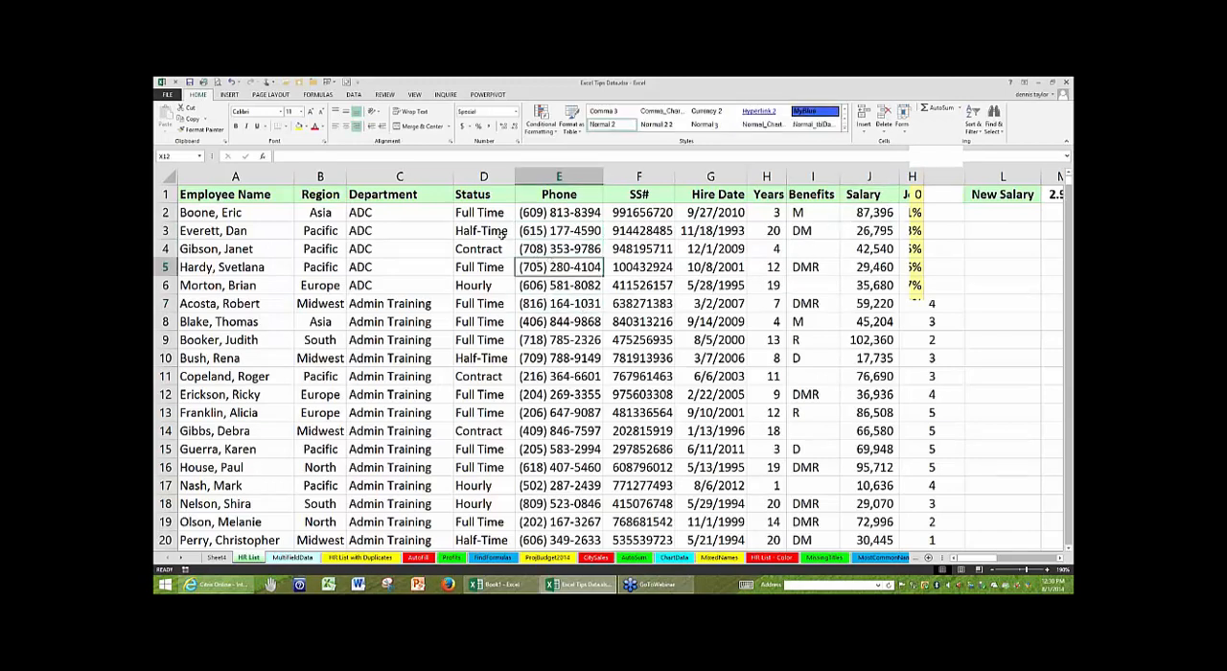
- Format the SS# column F with the Special format Social Security Number and autofit its width
{"action": "left_click", "coordinate": [629, 176]}
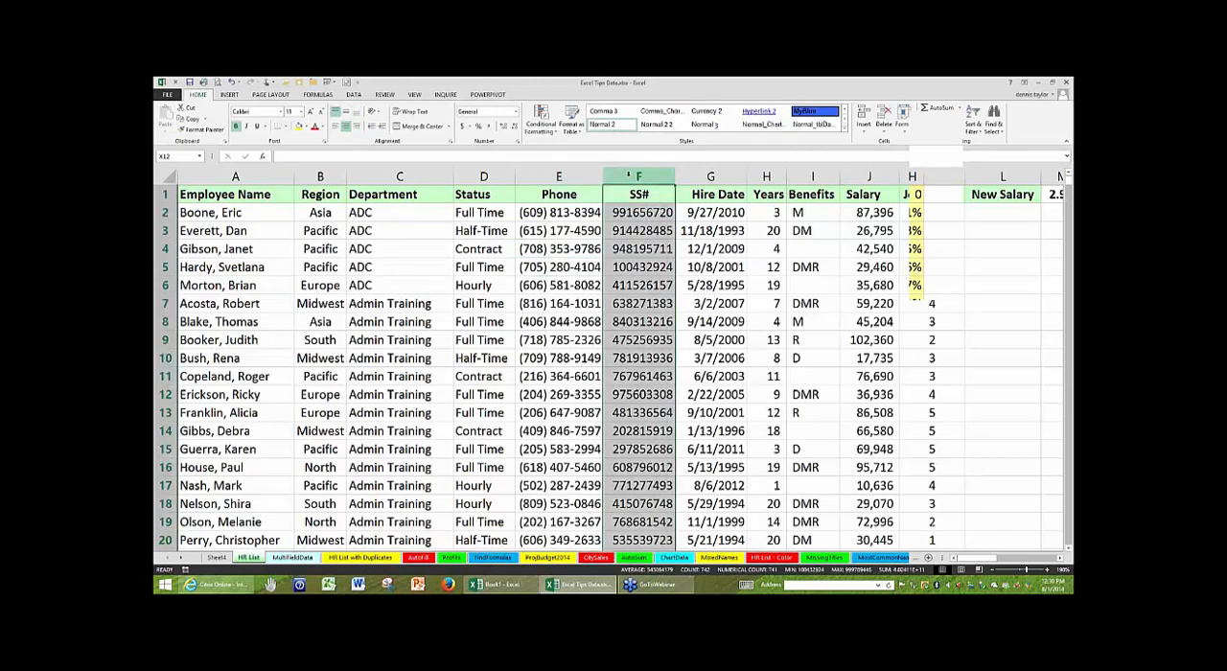
{"action": "left_click", "coordinate": [797, 319]}
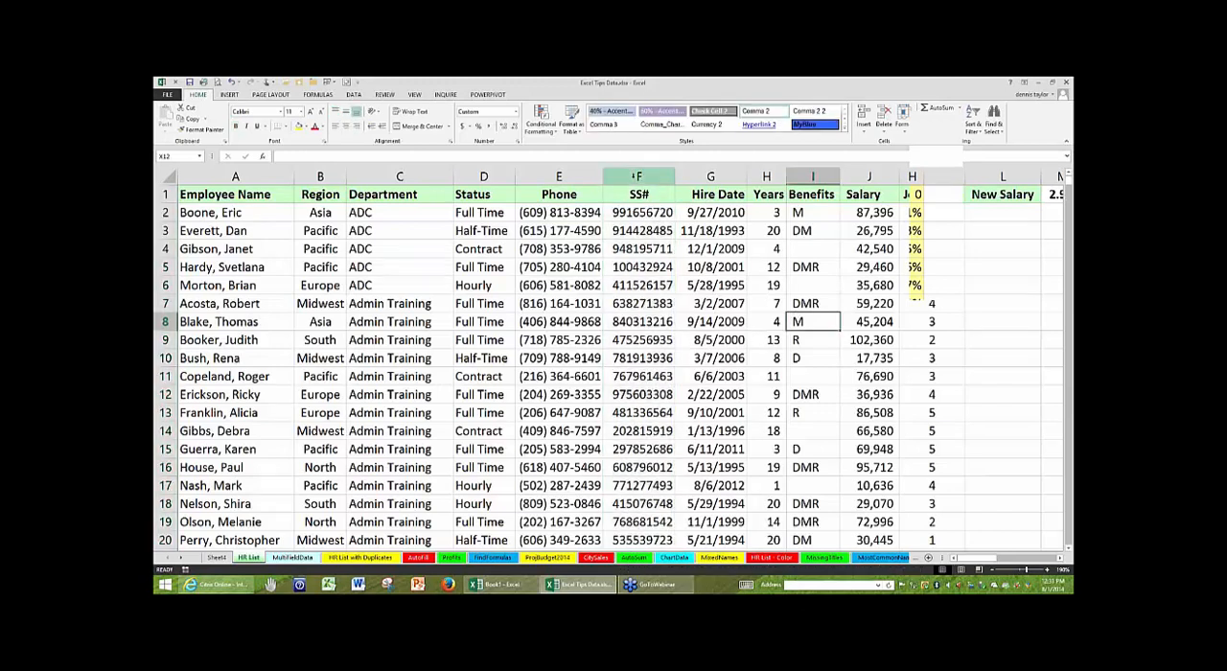
{"action": "right_click", "coordinate": [636, 176]}
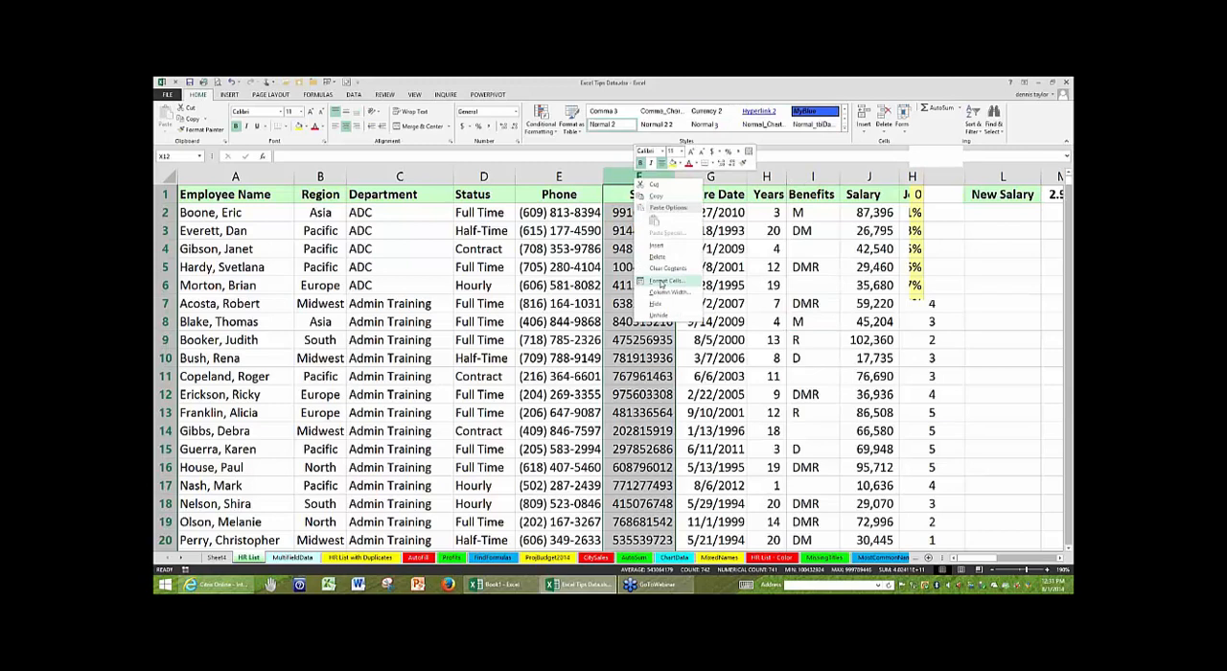
{"action": "left_click", "coordinate": [661, 282]}
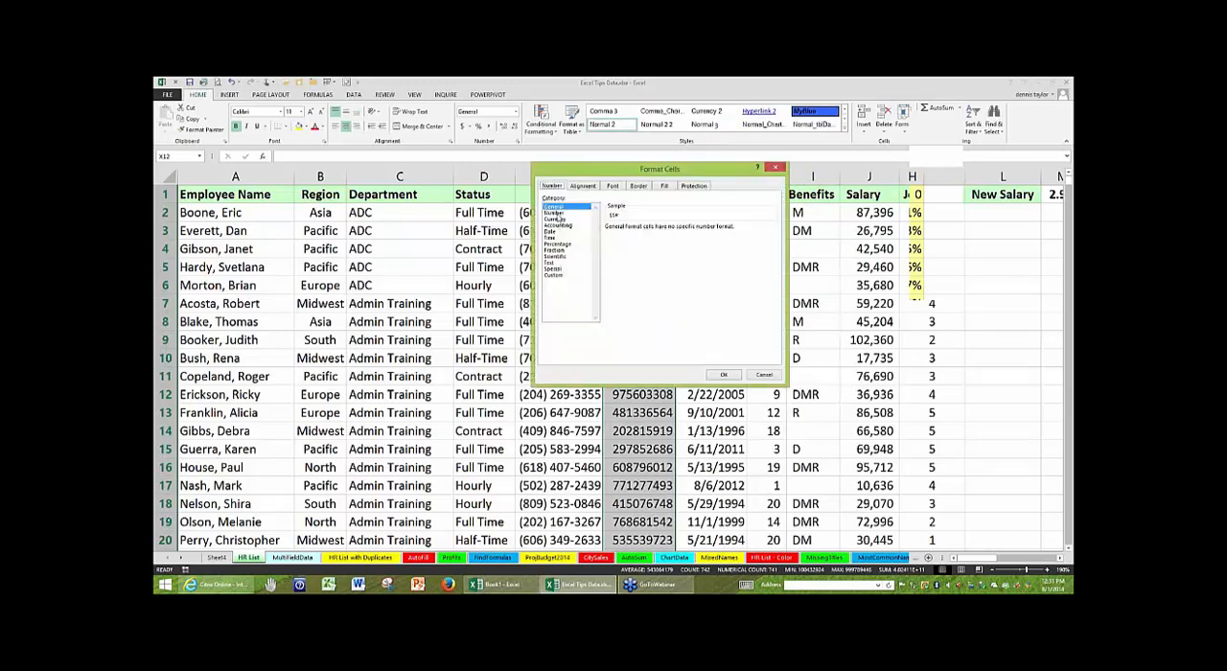
{"action": "left_click", "coordinate": [556, 269]}
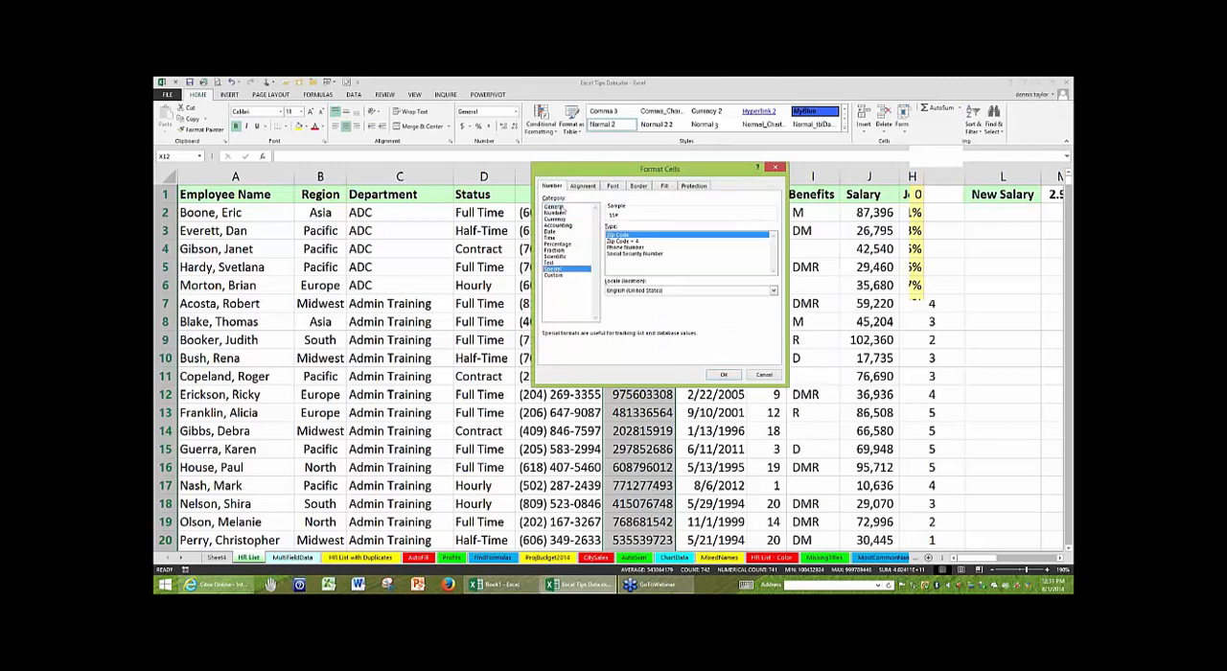
{"action": "left_click", "coordinate": [641, 254]}
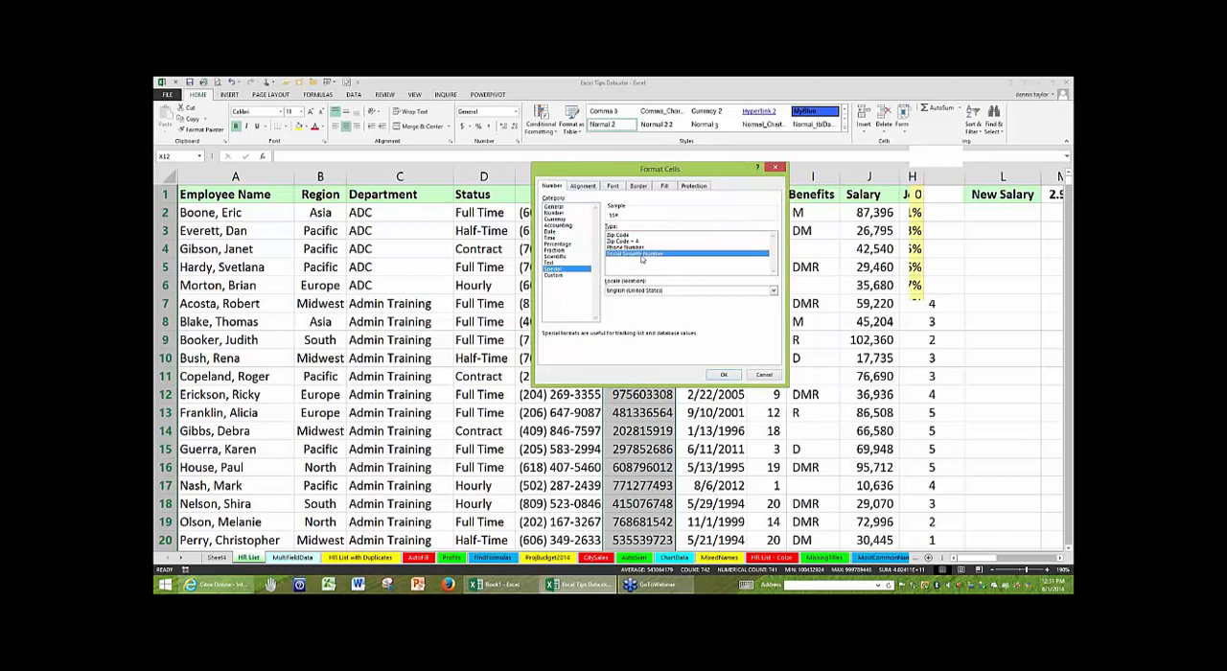
{"action": "left_click", "coordinate": [724, 374]}
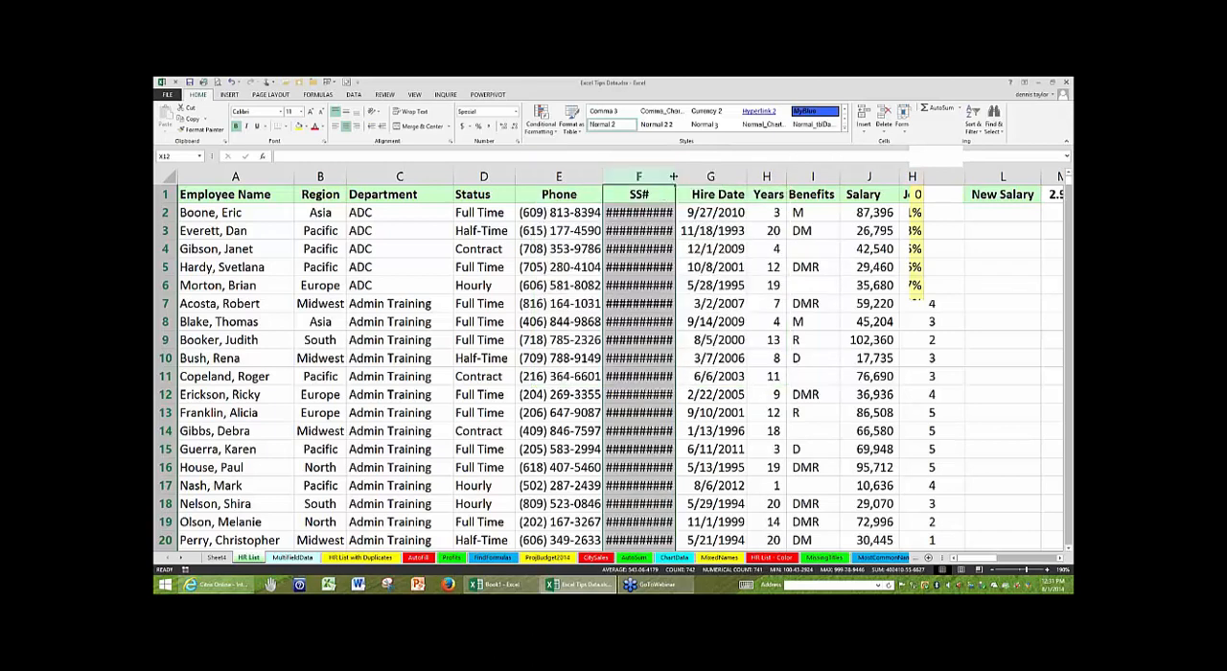
{"action": "double_click", "coordinate": [674, 177]}
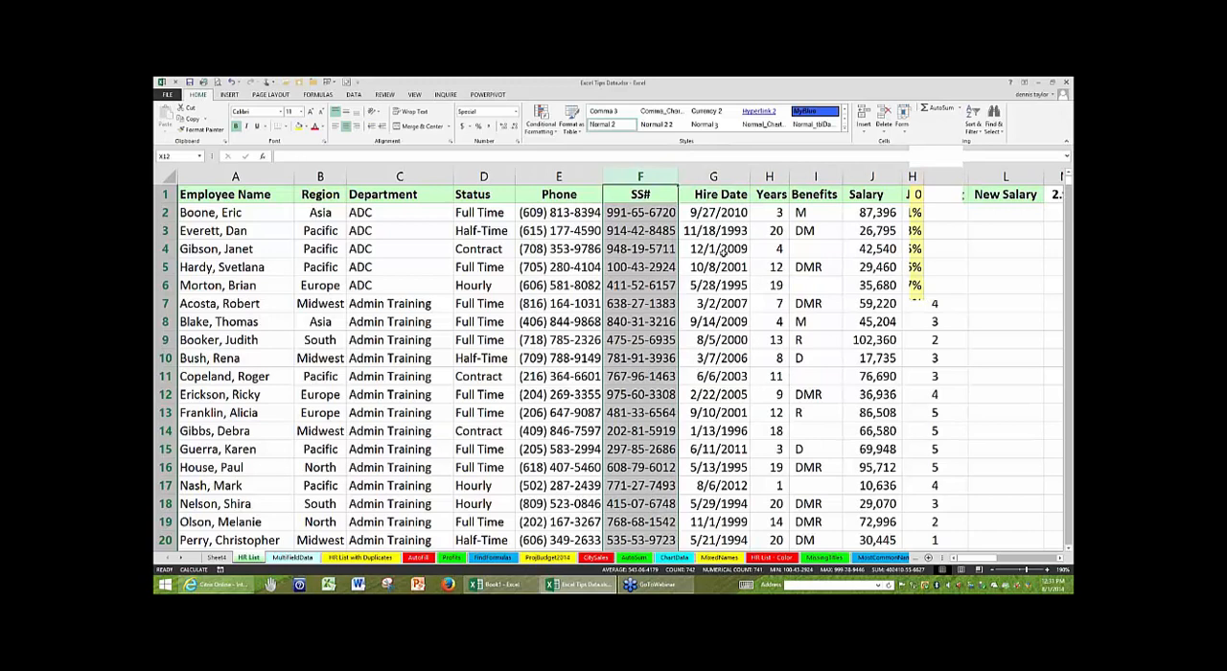
{"action": "left_click", "coordinate": [721, 250]}
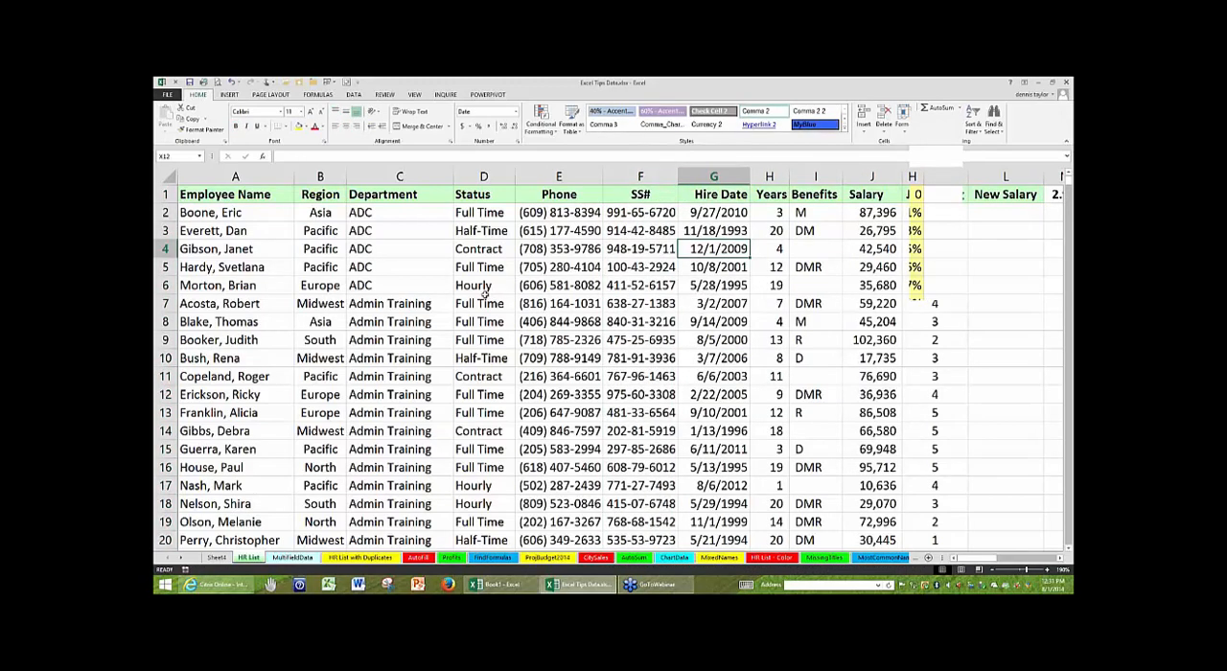
- Go to the AutoFill sheet and select cell A1 containing Jan
{"action": "left_click", "coordinate": [434, 392]}
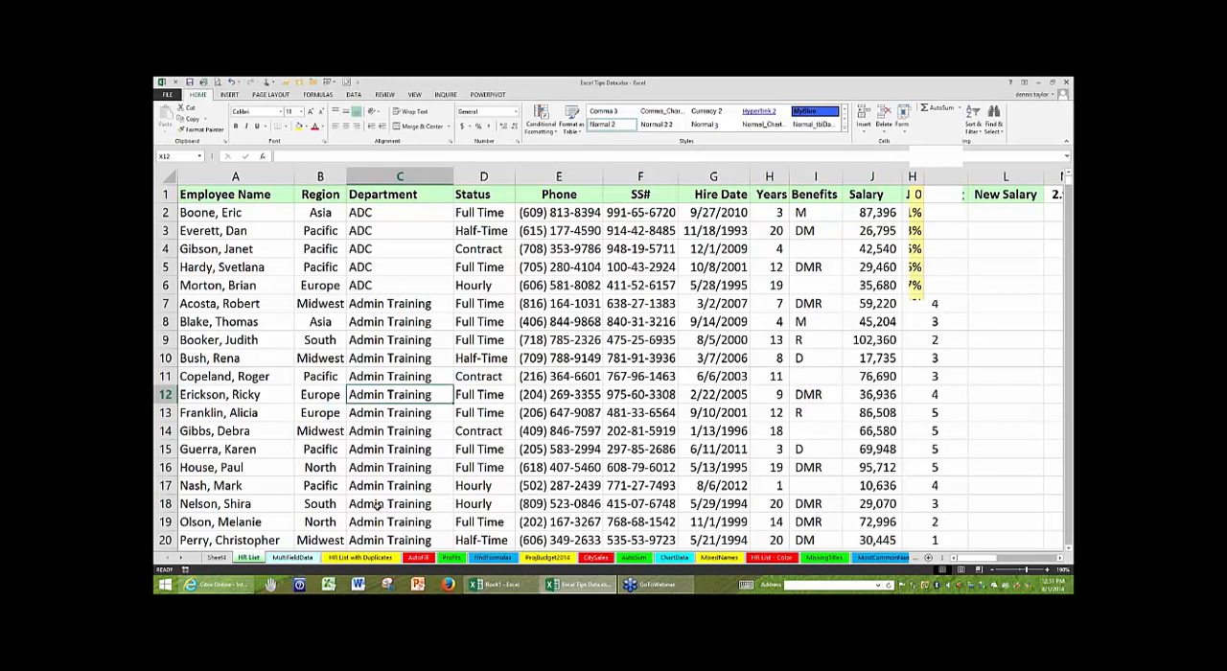
{"action": "left_click", "coordinate": [423, 563]}
{"action": "left_click", "coordinate": [211, 191]}
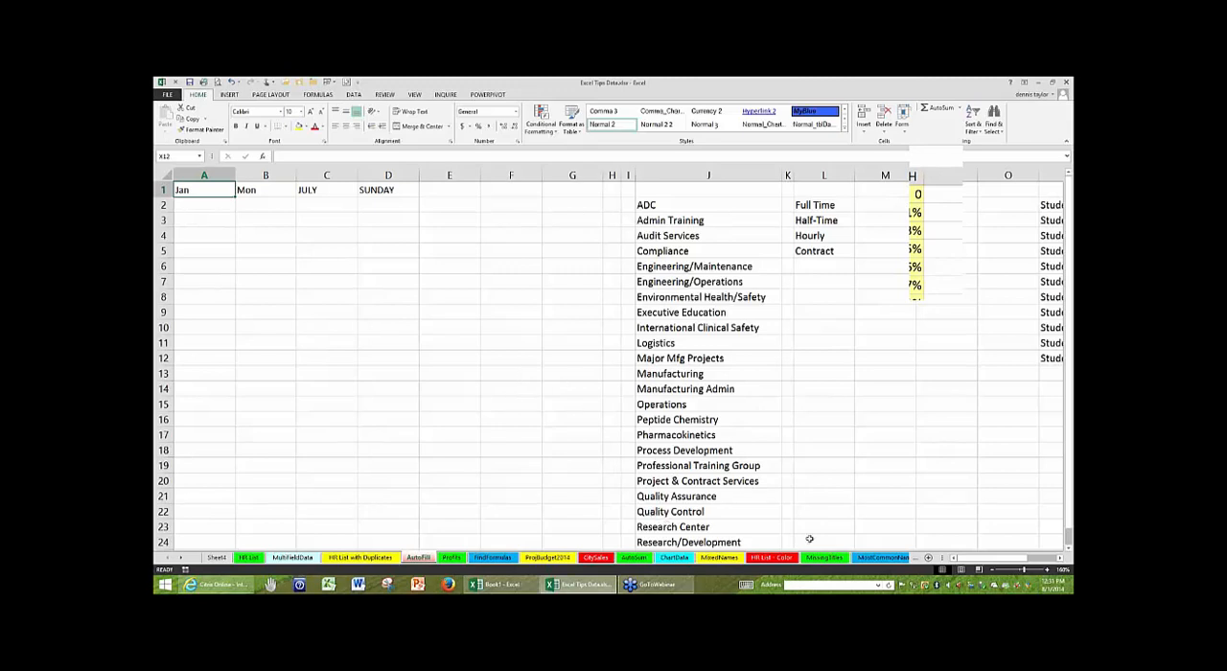
- Raise the computer's speaker volume to near maximum in the system volume control
{"action": "left_click", "coordinate": [940, 138]}
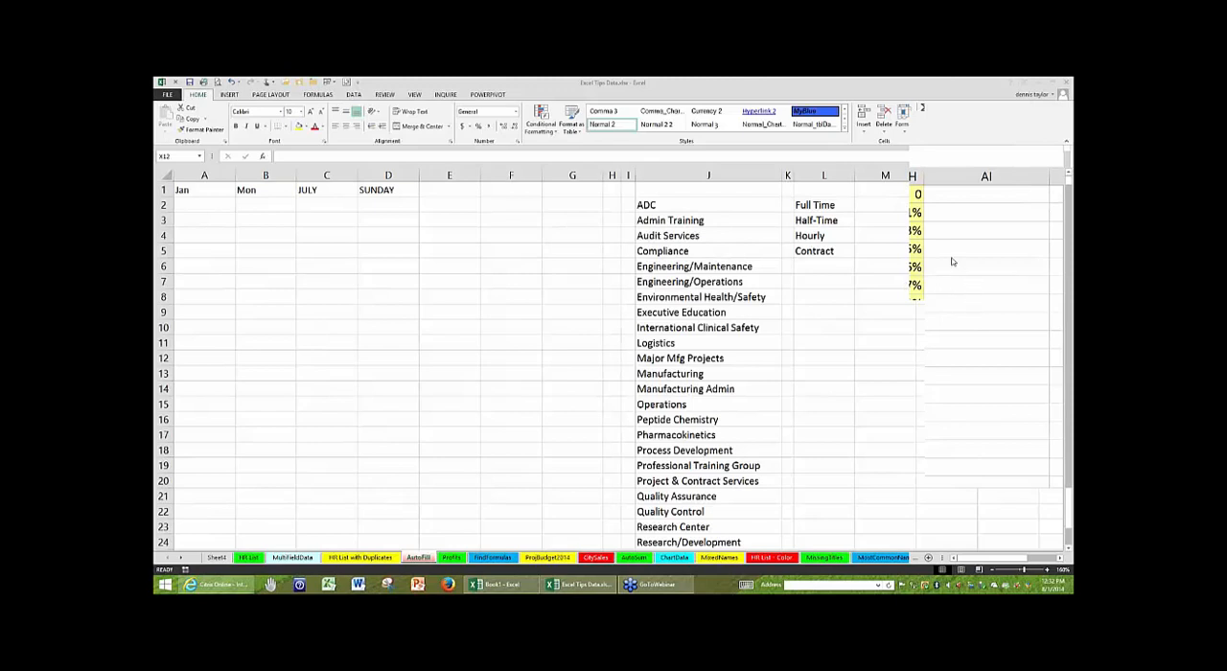
{"action": "left_click", "coordinate": [950, 586]}
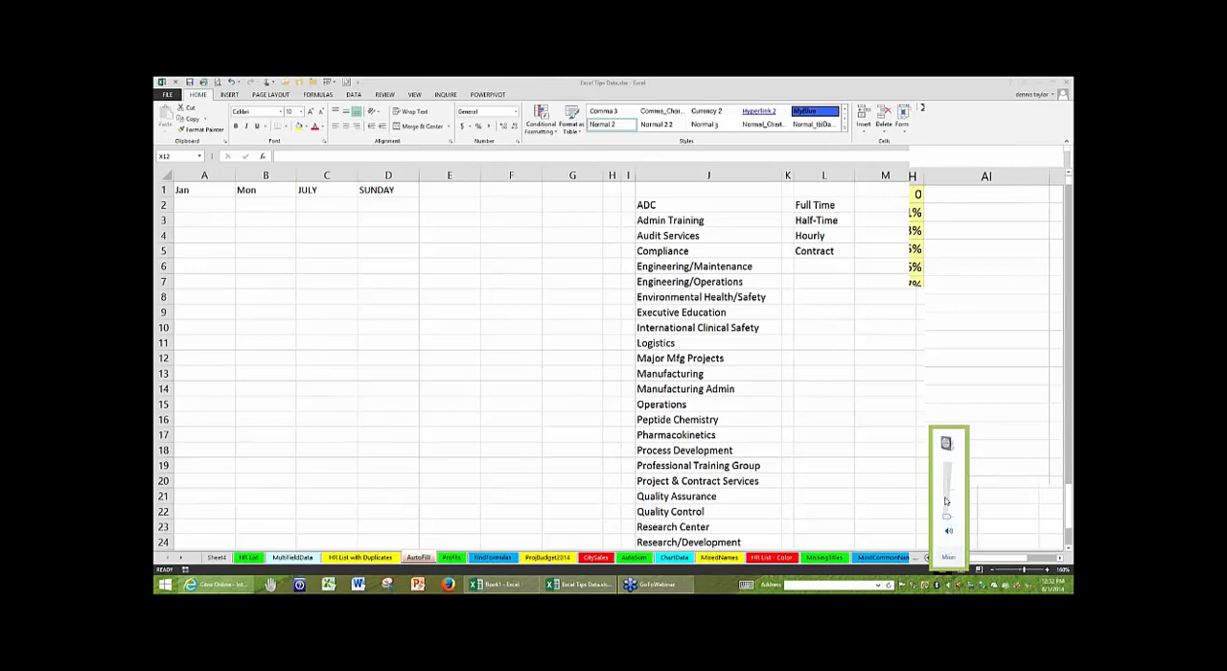
{"action": "left_click", "coordinate": [987, 263]}
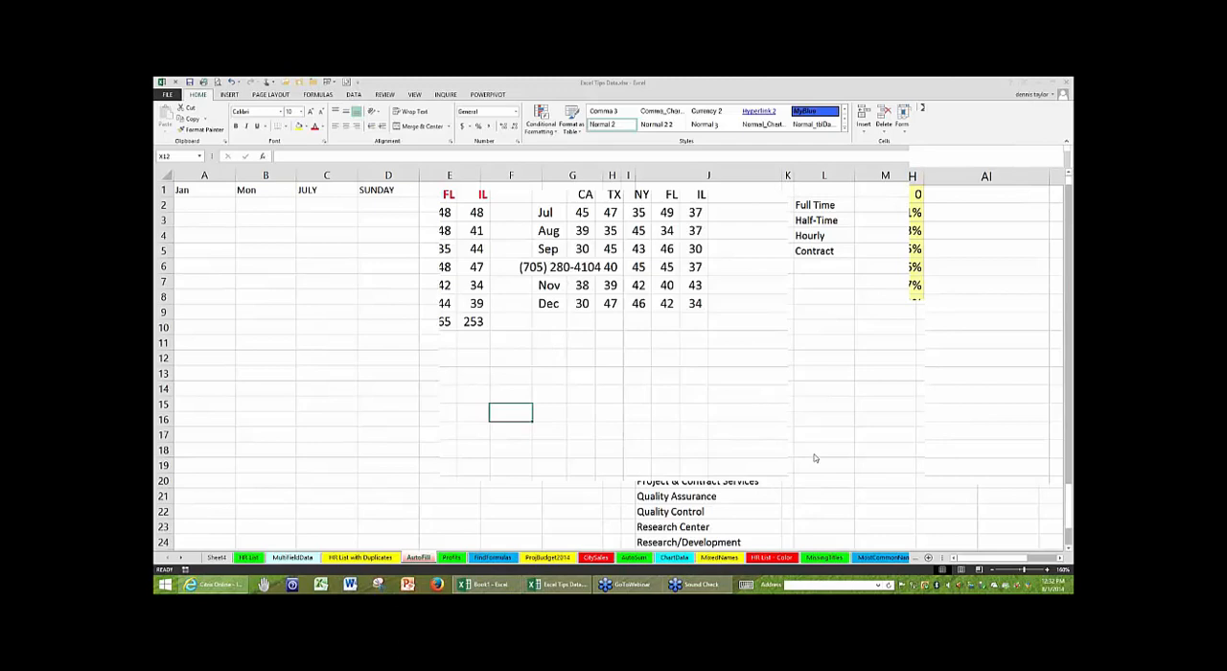
{"action": "left_click", "coordinate": [952, 591]}
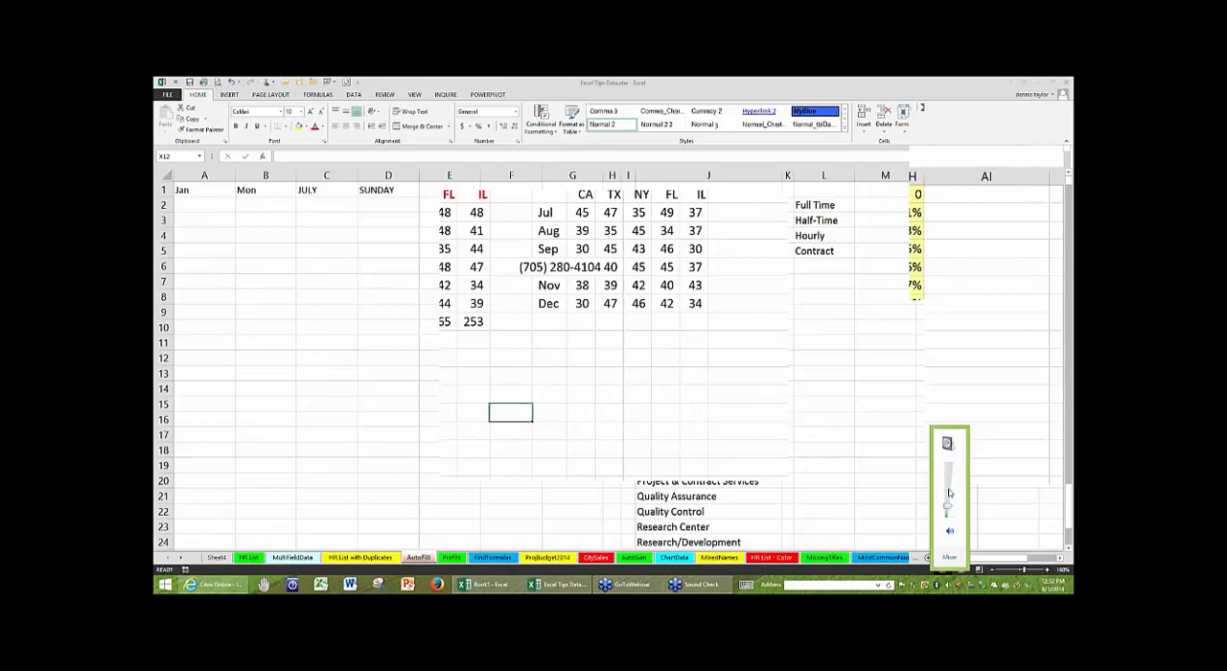
{"action": "left_click", "coordinate": [946, 482]}
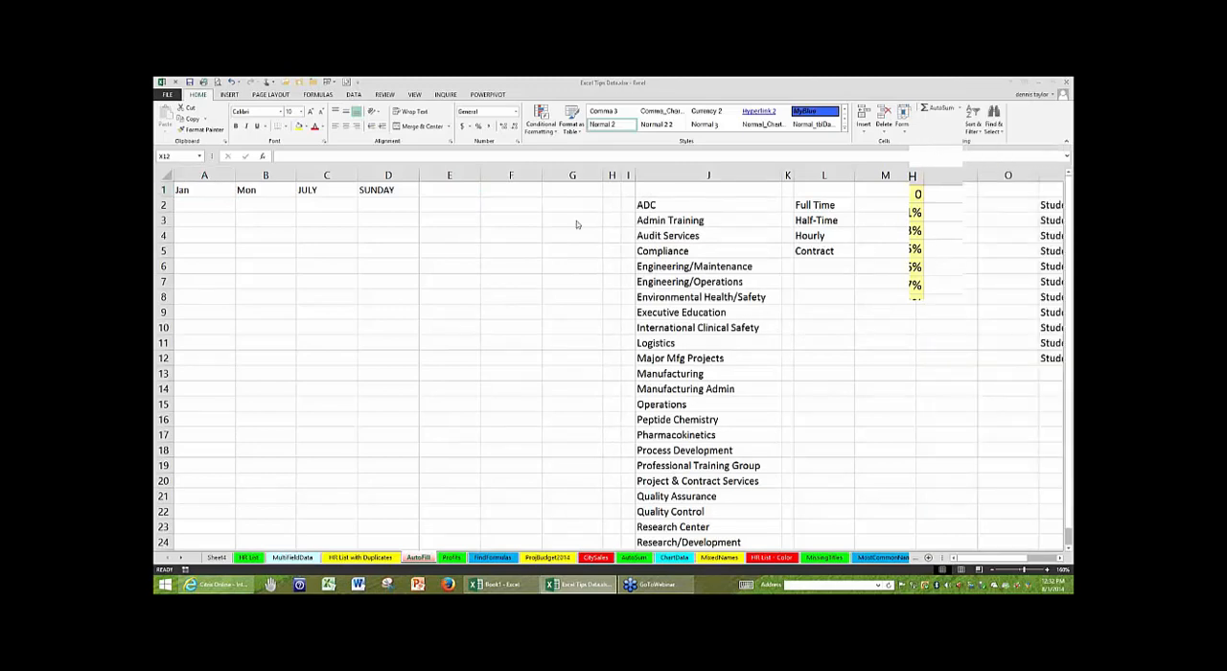
{"action": "left_click", "coordinate": [950, 584]}
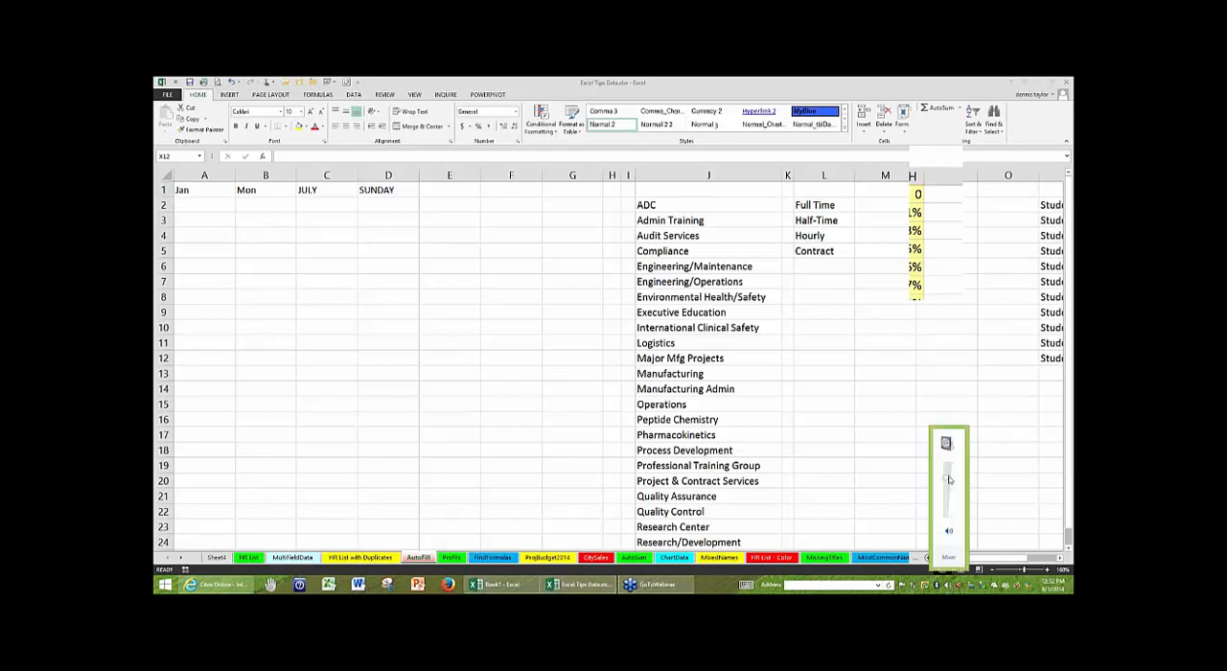
{"action": "left_click_drag", "start_coordinate": [948, 480], "coordinate": [947, 459]}
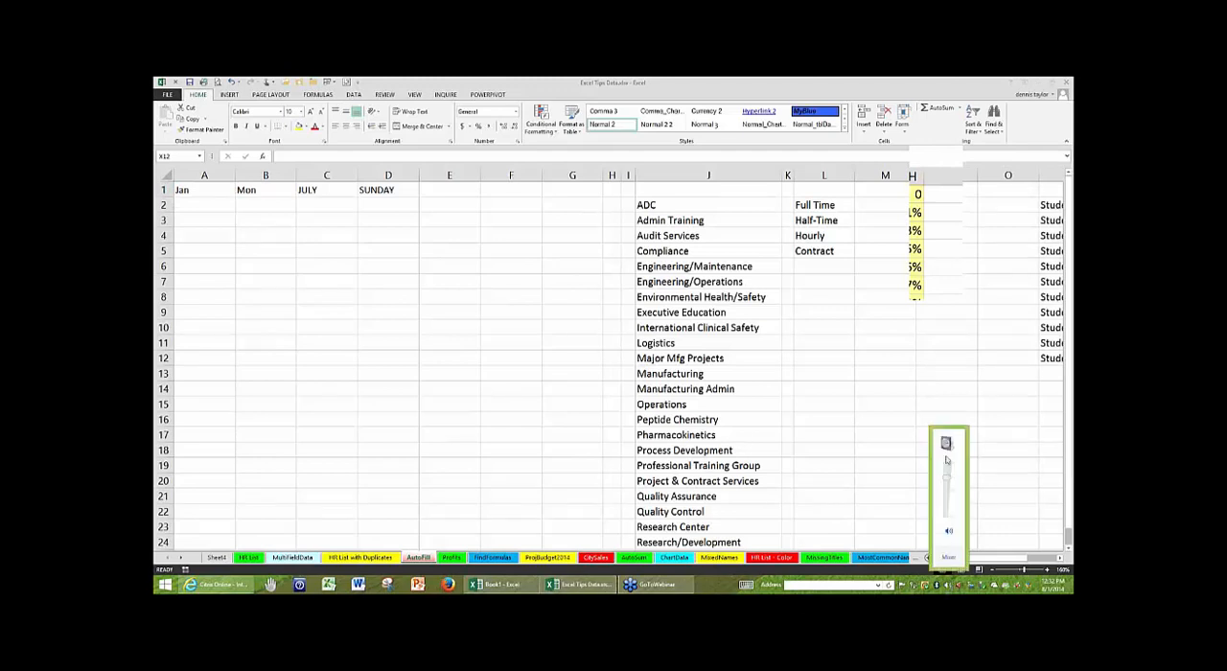
{"action": "left_click", "coordinate": [882, 331]}
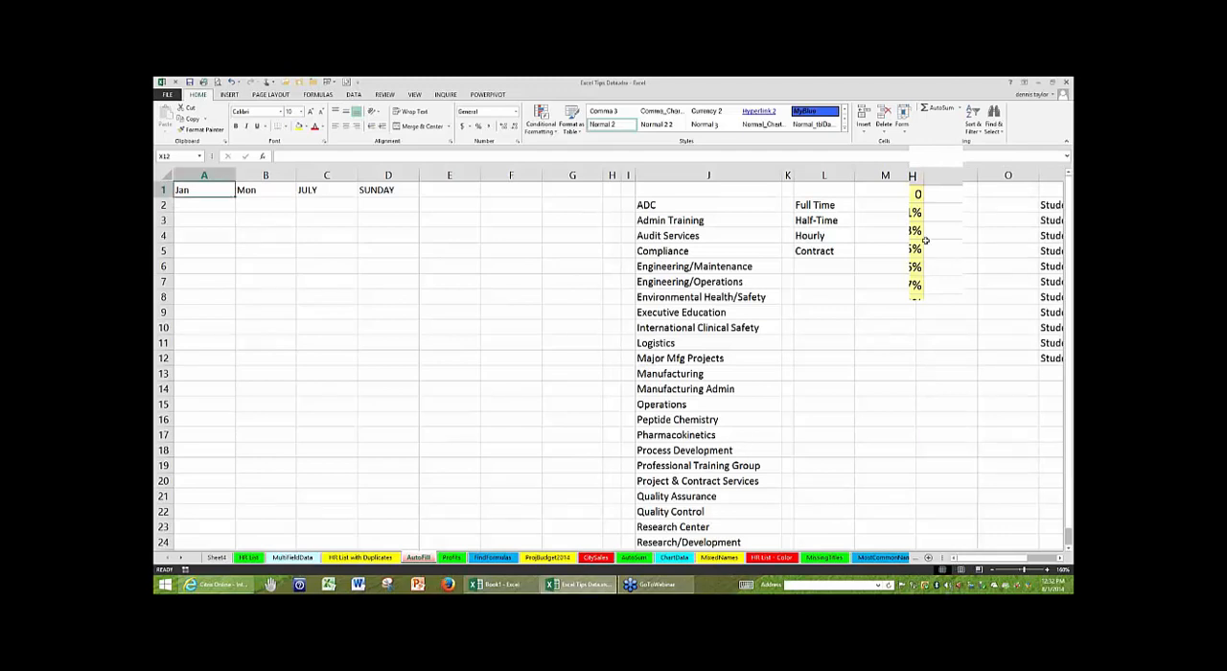
- AutoFill the month series from JULY in C1 down through C9
{"action": "left_click", "coordinate": [937, 138]}
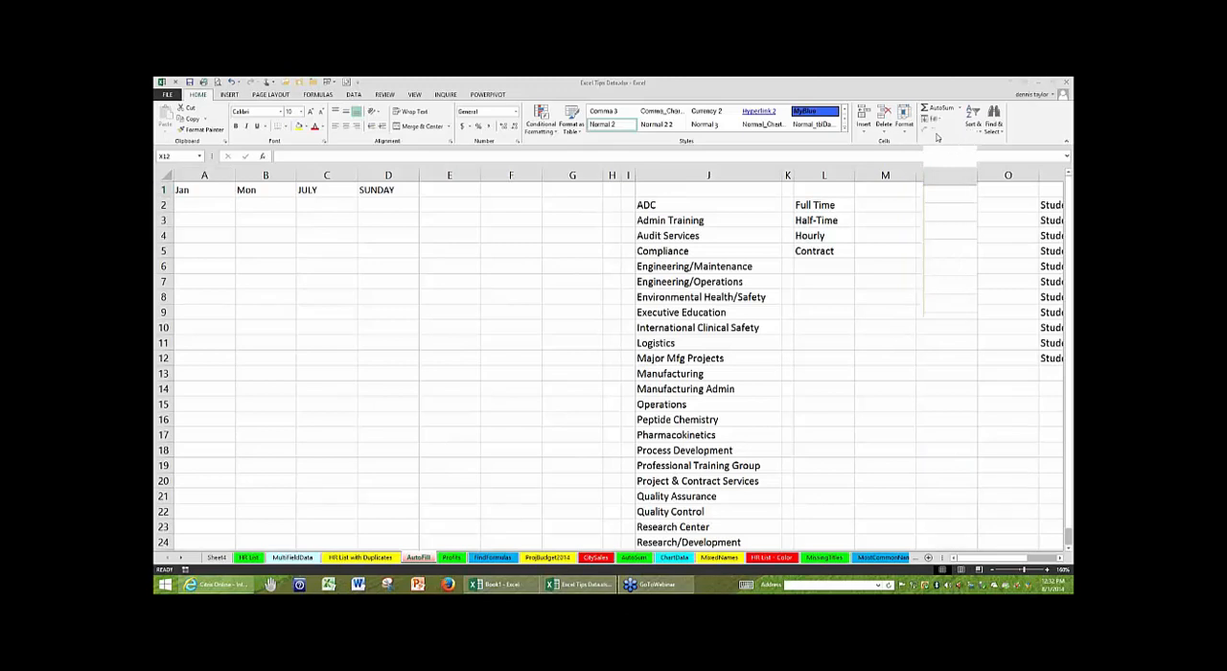
{"action": "left_click", "coordinate": [198, 189]}
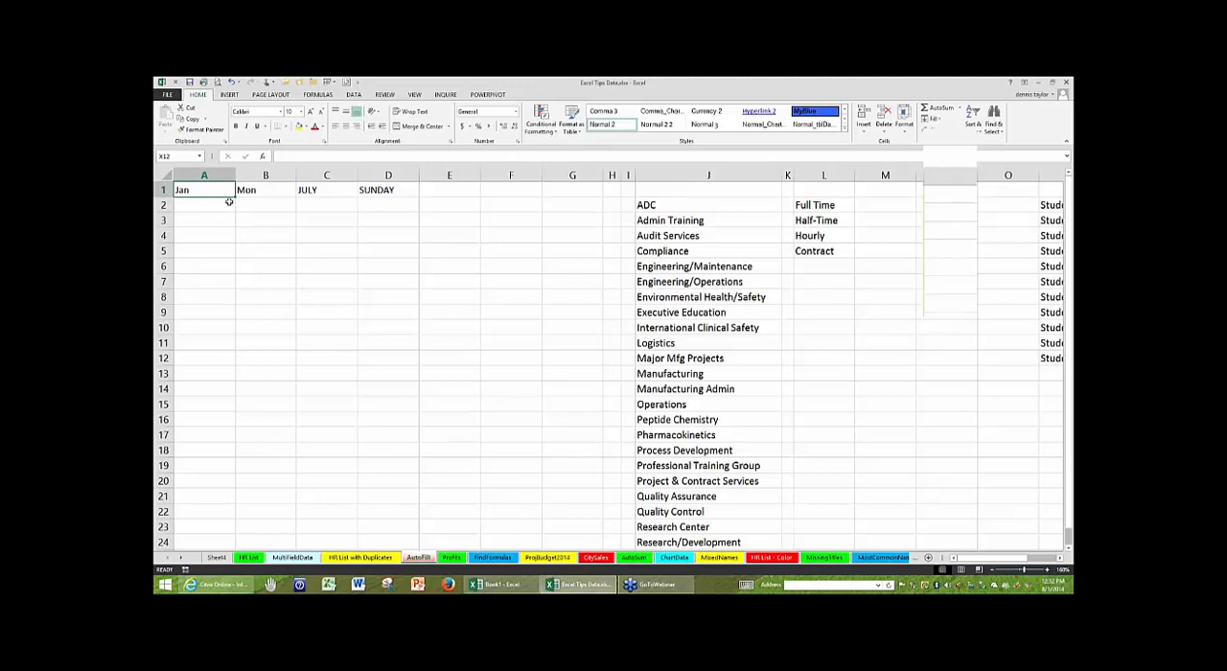
{"action": "left_click", "coordinate": [327, 191]}
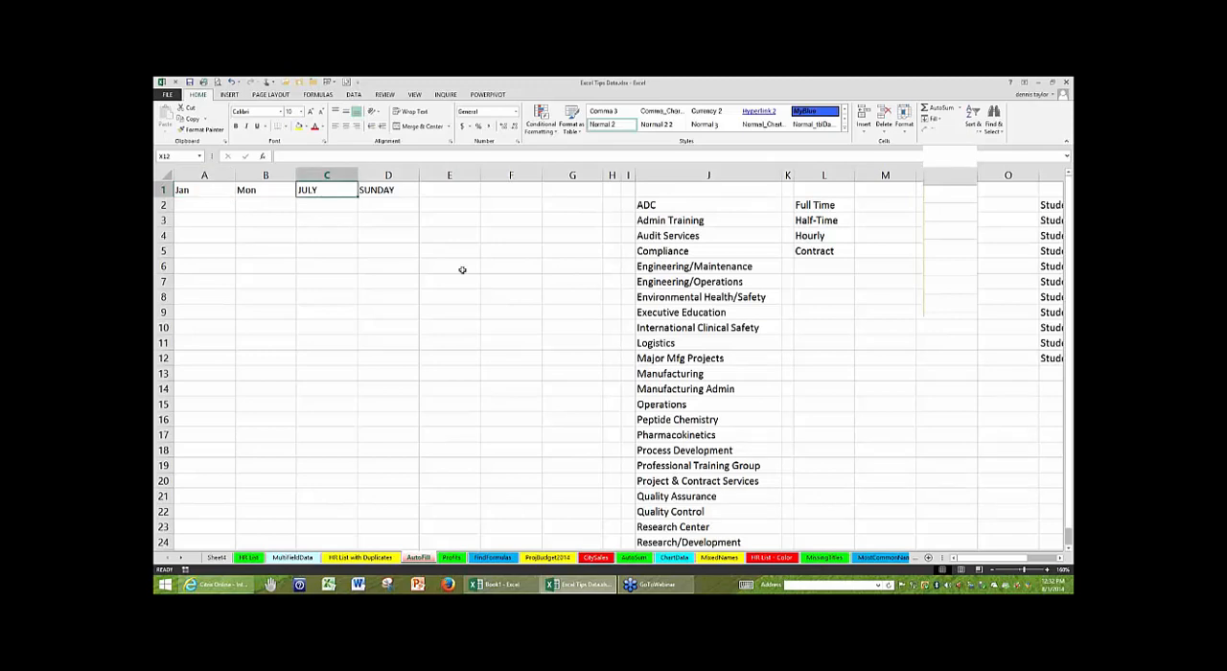
{"action": "scroll", "coordinate": [462, 269], "scroll_direction": "up", "scroll_amount": 4}
{"action": "scroll", "coordinate": [467, 279], "scroll_direction": "up", "scroll_amount": 3}
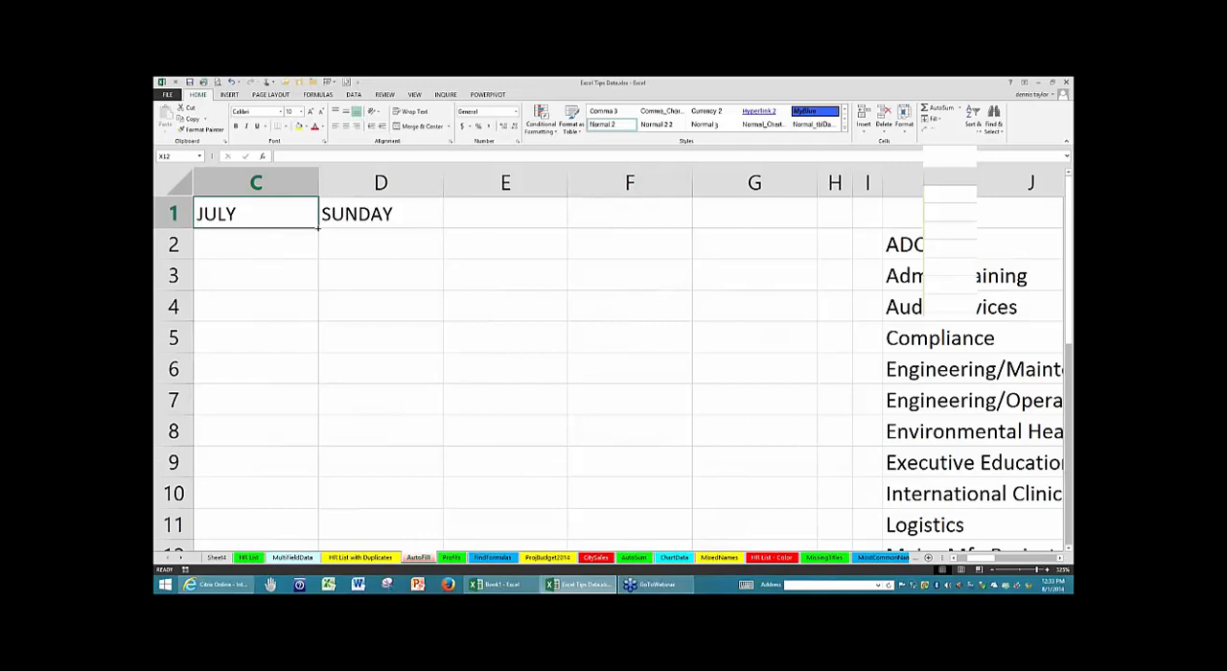
{"action": "left_click_drag", "start_coordinate": [318, 228], "coordinate": [406, 495]}
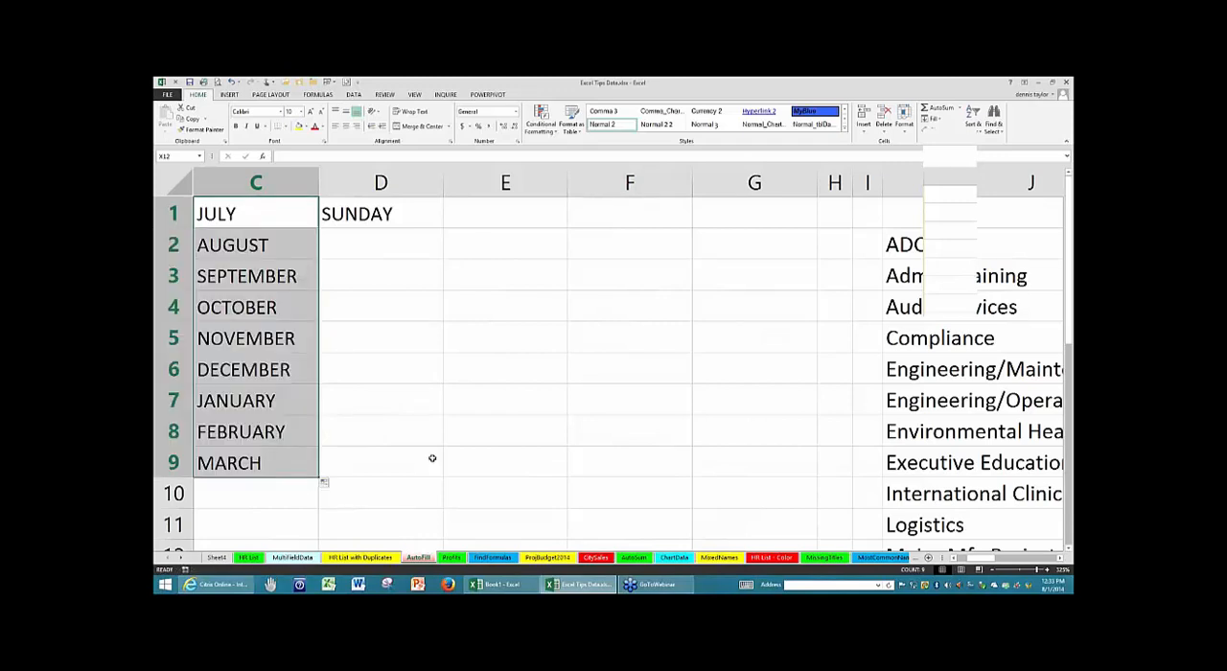
- AutoFill months in several directions: from C7 across to F7, from E7 up to E3, and from E3 back to D3
{"action": "left_click", "coordinate": [301, 393]}
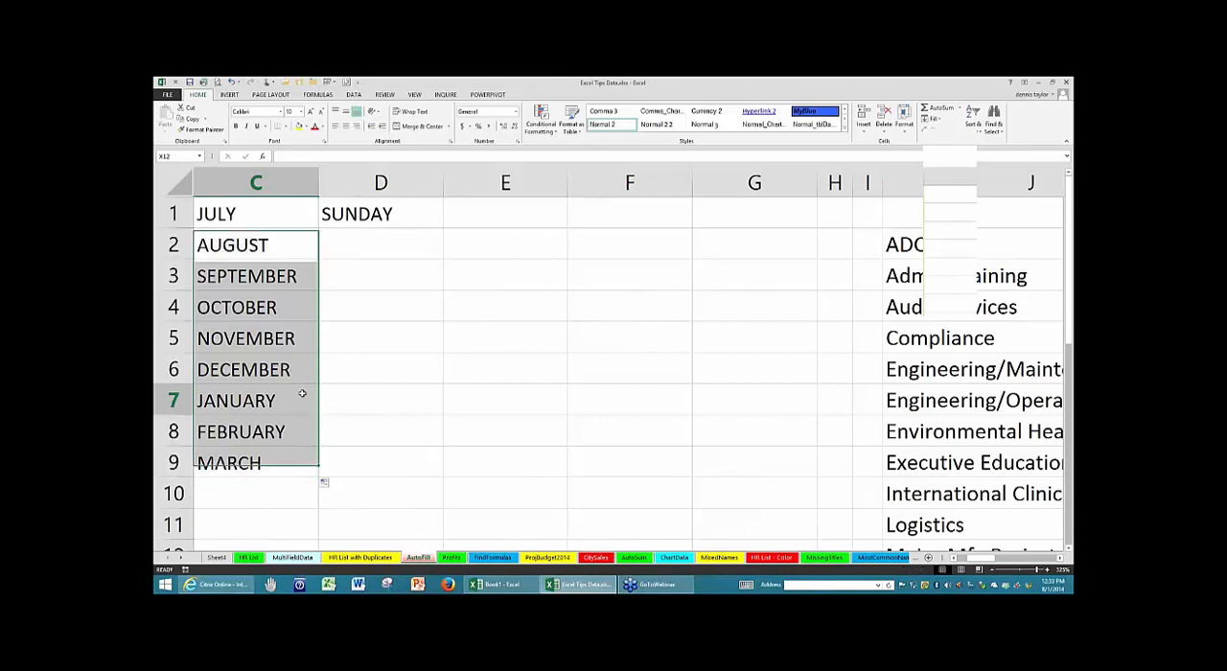
{"action": "left_click_drag", "start_coordinate": [319, 415], "coordinate": [633, 420]}
{"action": "left_click", "coordinate": [528, 393]}
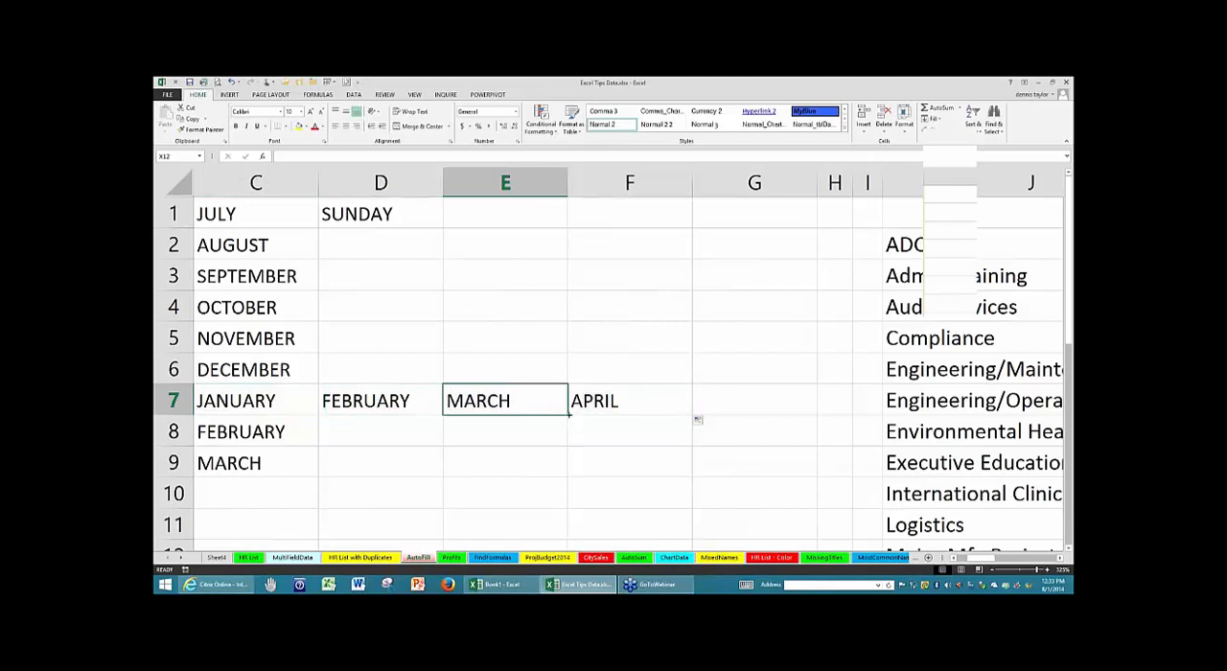
{"action": "left_click_drag", "start_coordinate": [568, 416], "coordinate": [562, 272]}
{"action": "left_click", "coordinate": [540, 277]}
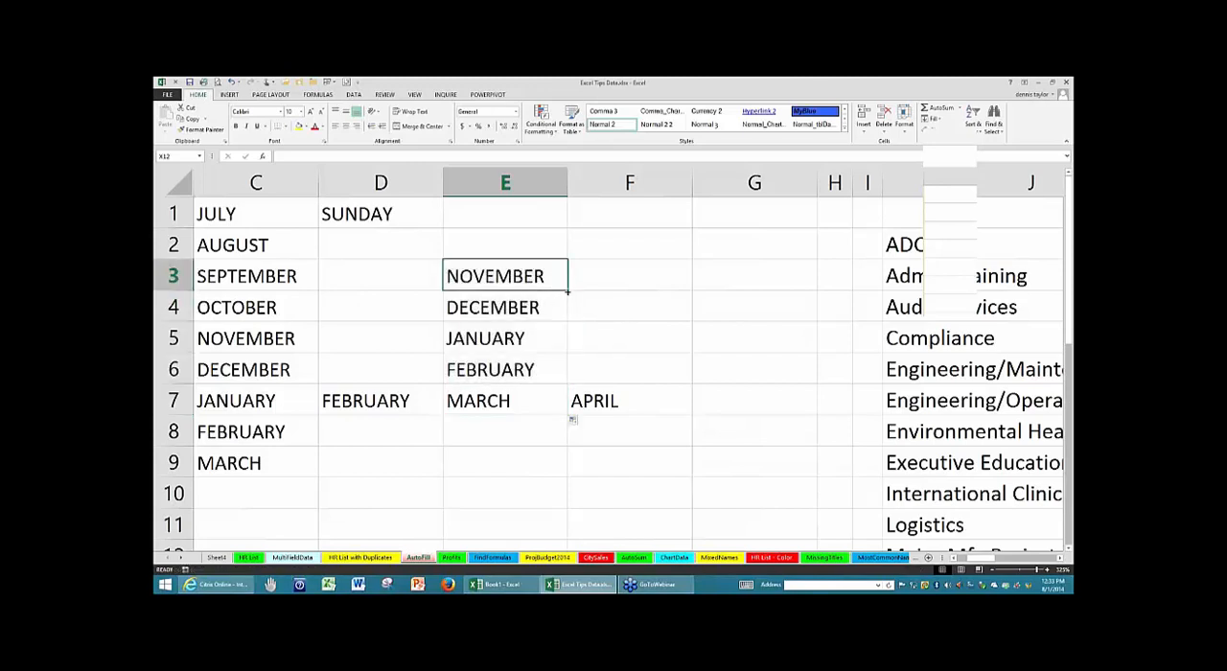
{"action": "left_click_drag", "start_coordinate": [569, 291], "coordinate": [377, 285]}
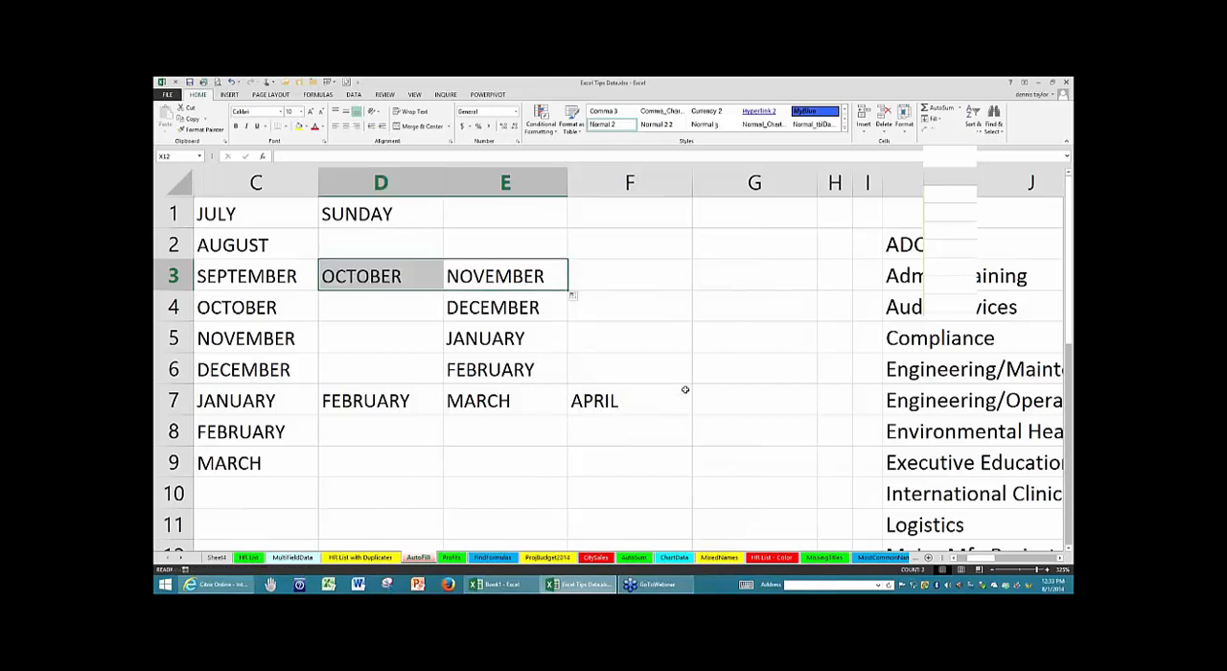
- Select the range C3:F9 and clear its contents by pulling the fill handle back over the selection
{"action": "left_click", "coordinate": [685, 389]}
{"action": "mouse_move", "coordinate": [272, 277]}
{"action": "left_mouse_down"}
{"action": "mouse_move", "coordinate": [448, 294]}
{"action": "mouse_move", "coordinate": [594, 335]}
{"action": "mouse_move", "coordinate": [598, 463]}
{"action": "left_mouse_up"}
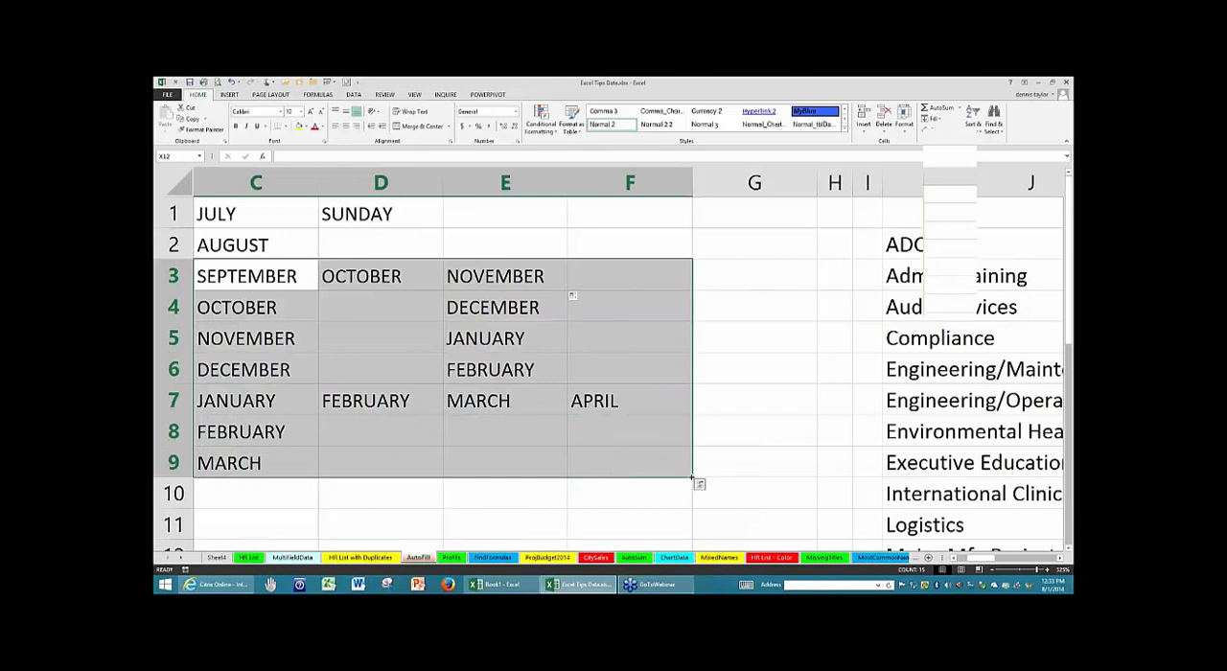
{"action": "left_click_drag", "start_coordinate": [693, 477], "coordinate": [250, 278]}
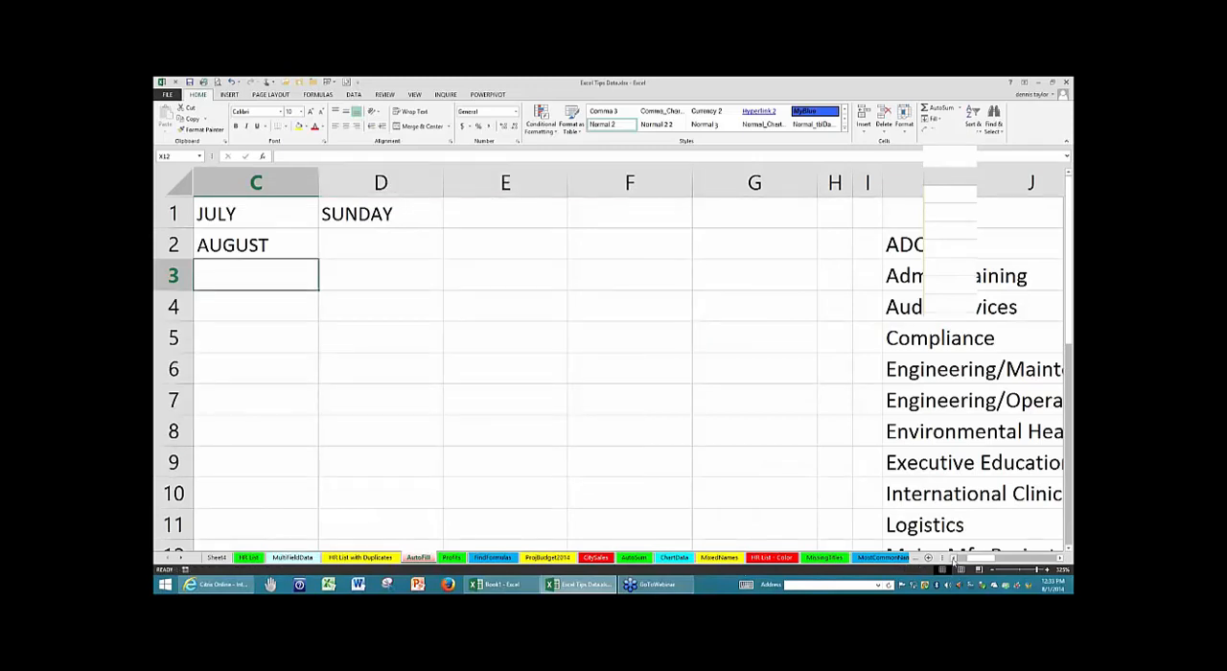
- AutoFill the full weekday names from SUNDAY in D1 down through D8
{"action": "left_click", "coordinate": [413, 210]}
{"action": "left_click_drag", "start_coordinate": [444, 228], "coordinate": [429, 458]}
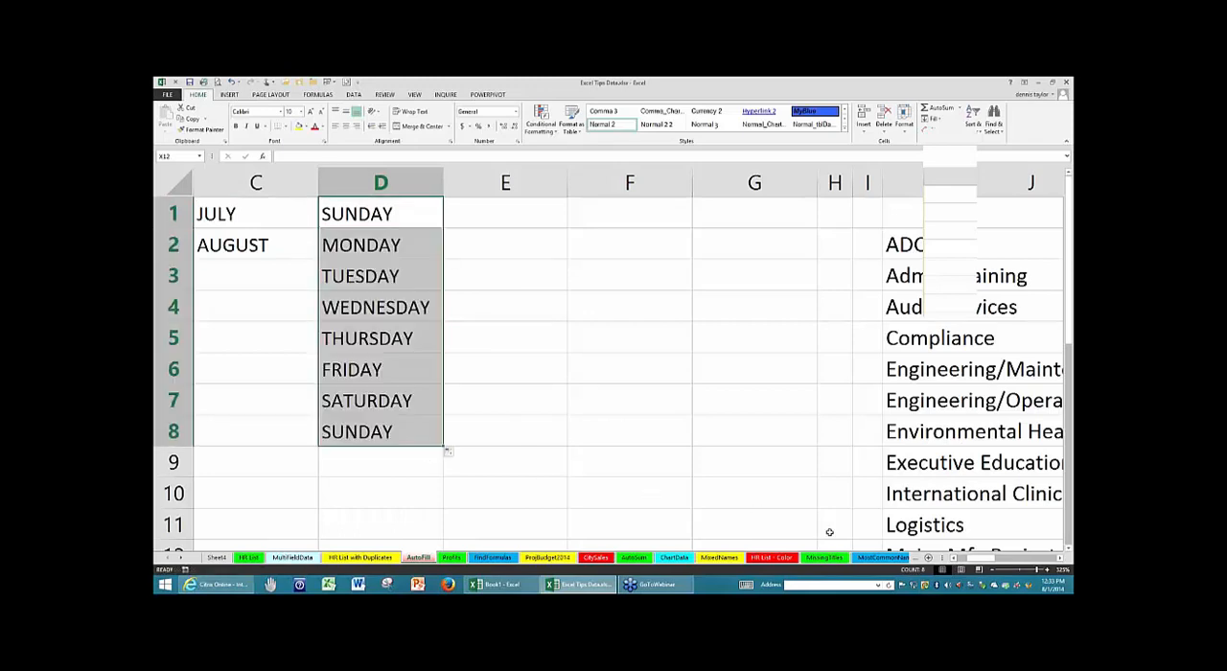
- AutoFill the abbreviated months from Jan in A1 down through A10 and the abbreviated weekdays from Mon in B1 down through B9
{"action": "left_click_drag", "start_coordinate": [978, 561], "coordinate": [969, 562]}
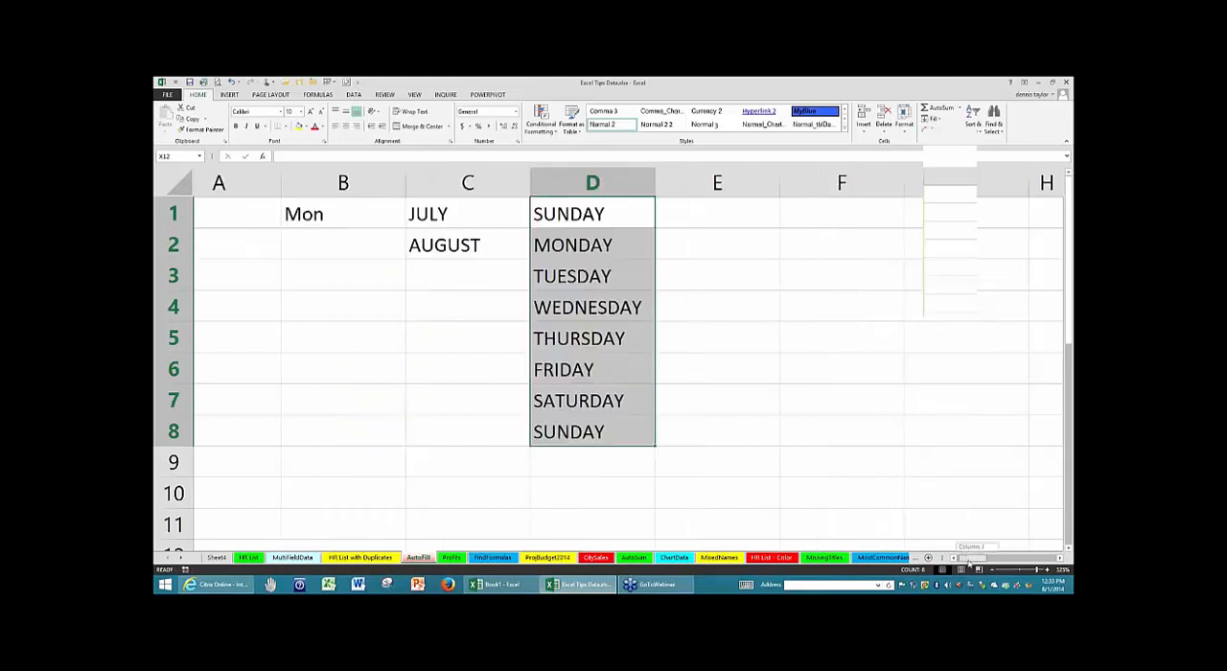
{"action": "left_click", "coordinate": [272, 212]}
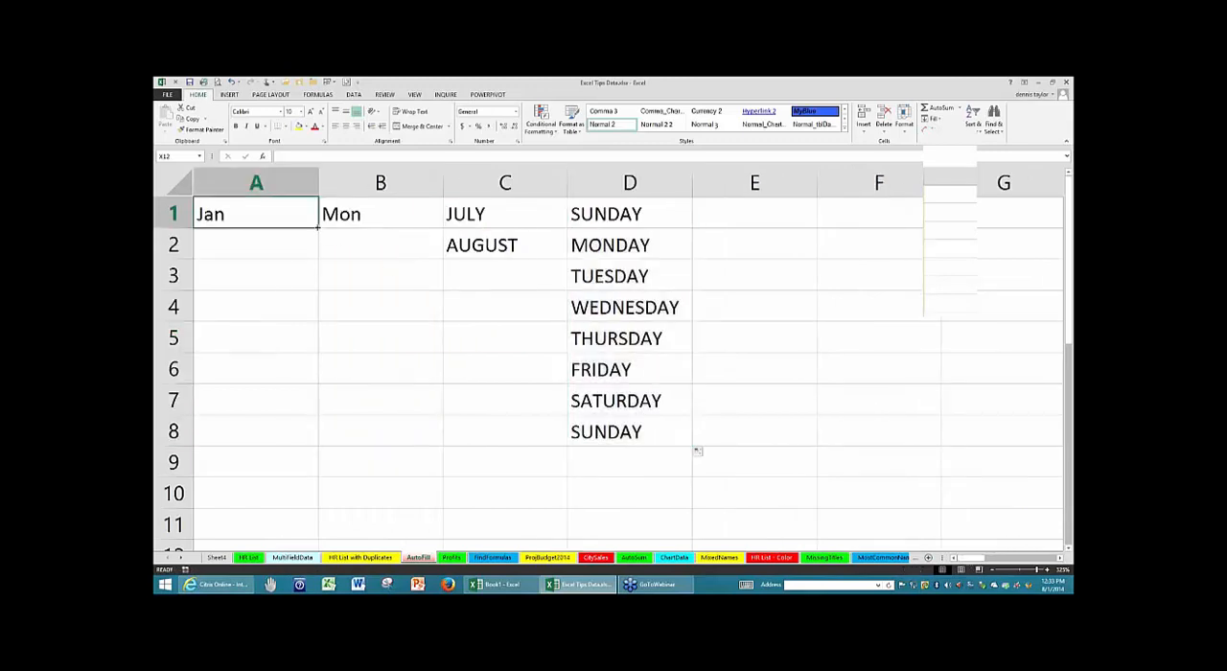
{"action": "left_click_drag", "start_coordinate": [317, 226], "coordinate": [293, 498]}
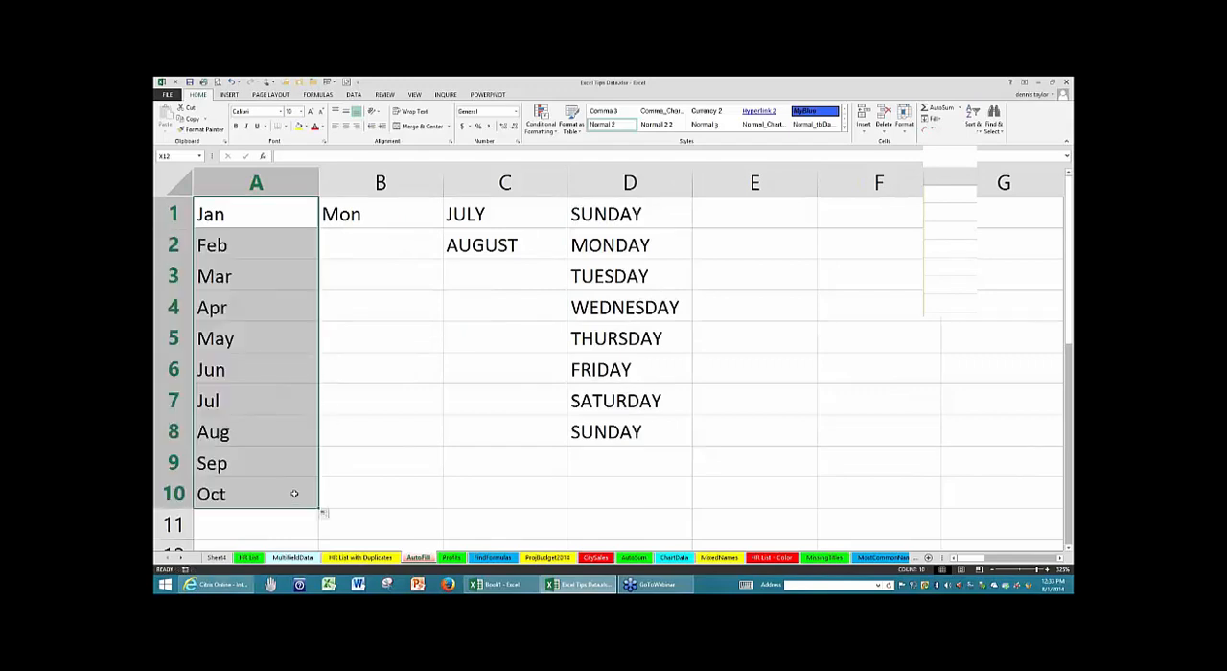
{"action": "left_click", "coordinate": [368, 217]}
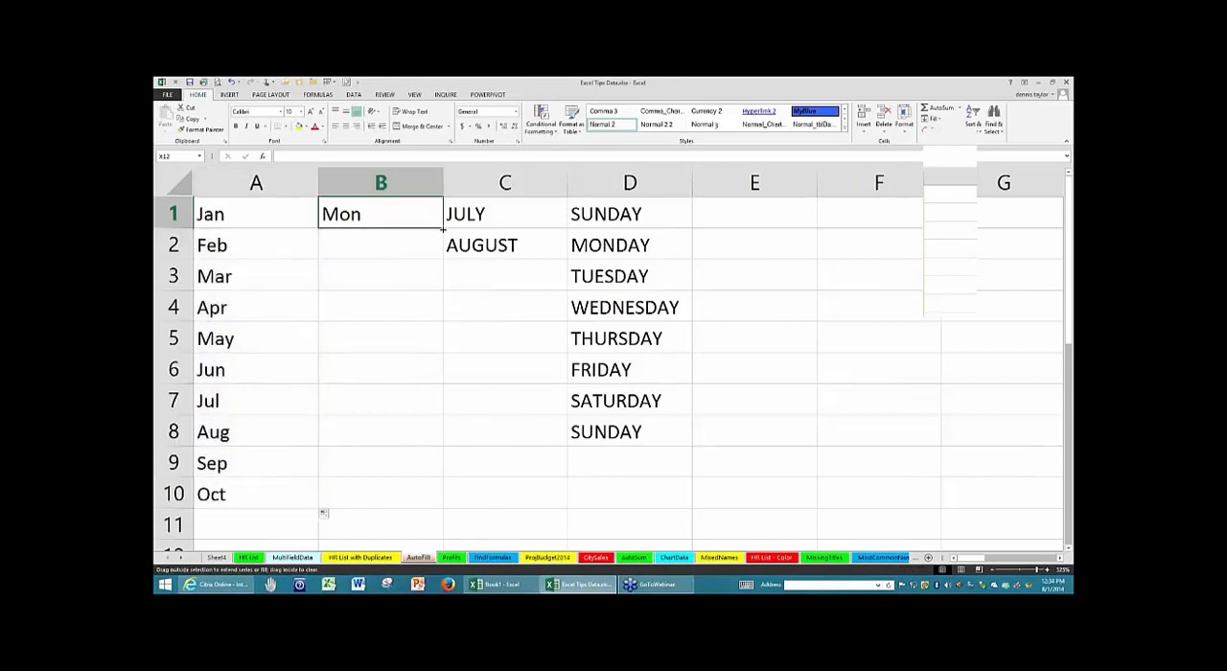
{"action": "left_click_drag", "start_coordinate": [443, 229], "coordinate": [423, 466]}
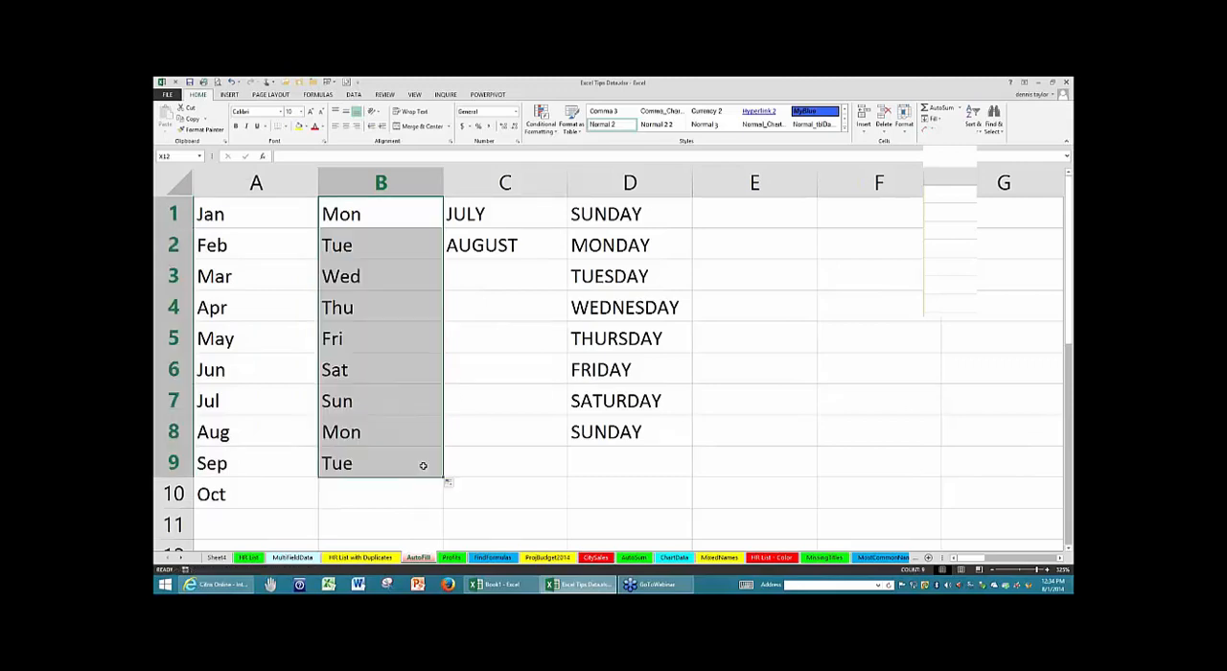
- Copy AUGUST from C2 into C3:C4 with the fill handle, repeating the entry instead of extending the month series
{"action": "left_click", "coordinate": [404, 324]}
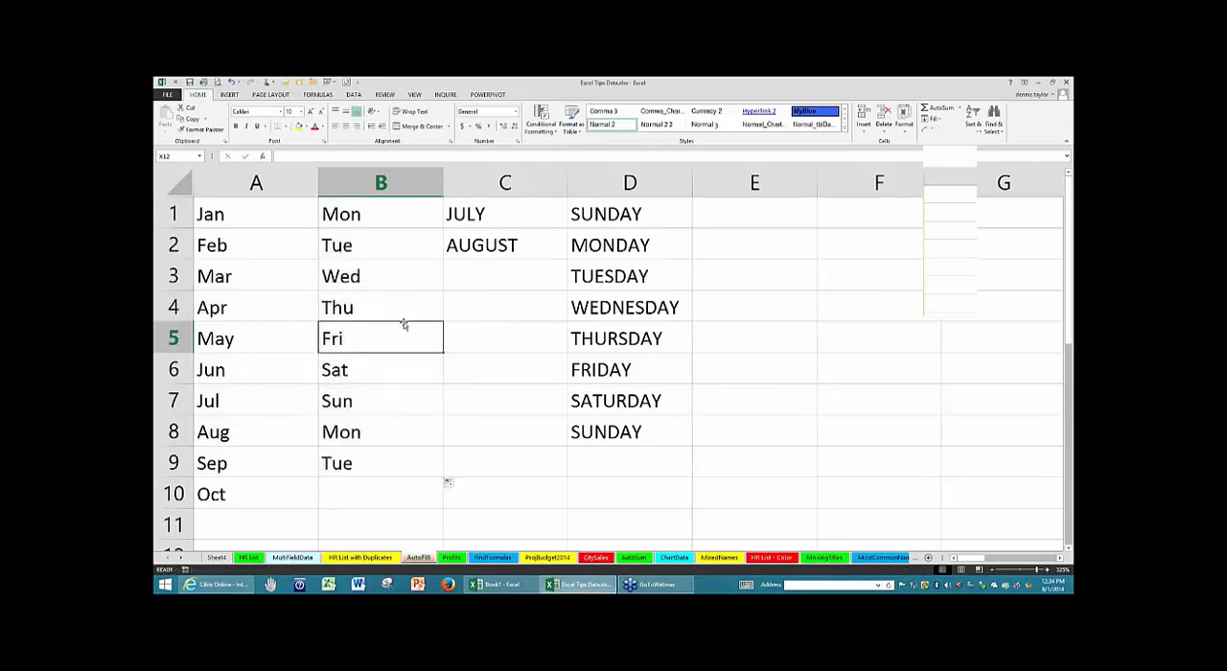
{"action": "left_click", "coordinate": [508, 244]}
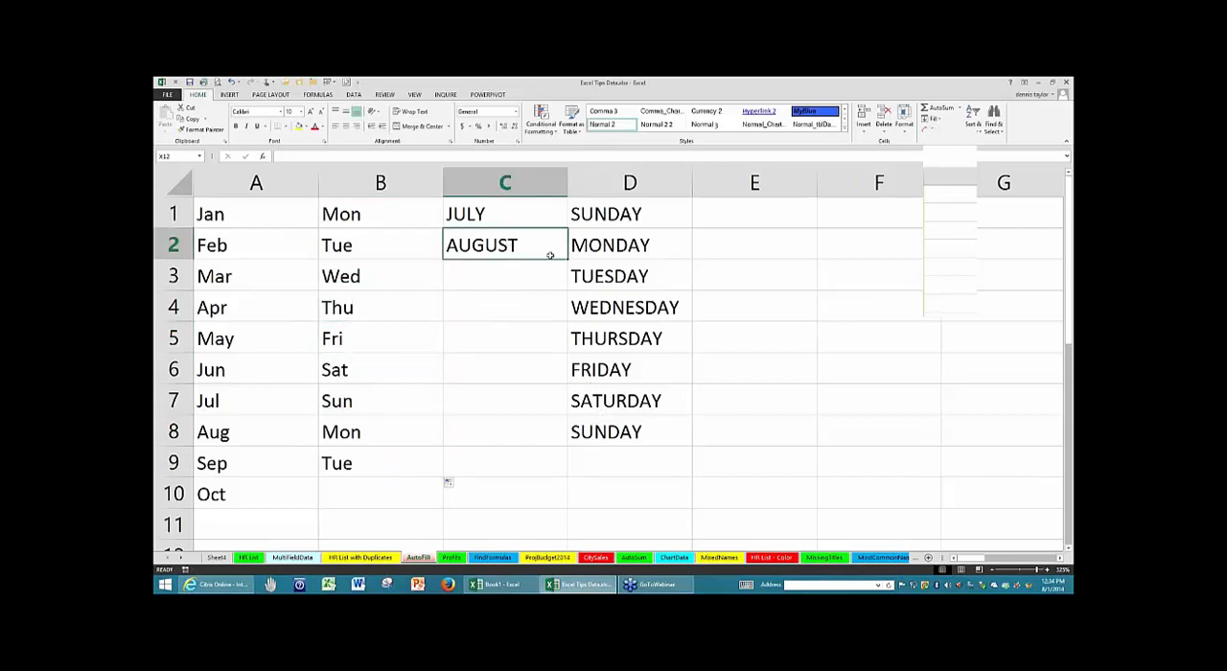
{"action": "left_click_drag", "start_coordinate": [570, 257], "coordinate": [562, 325]}
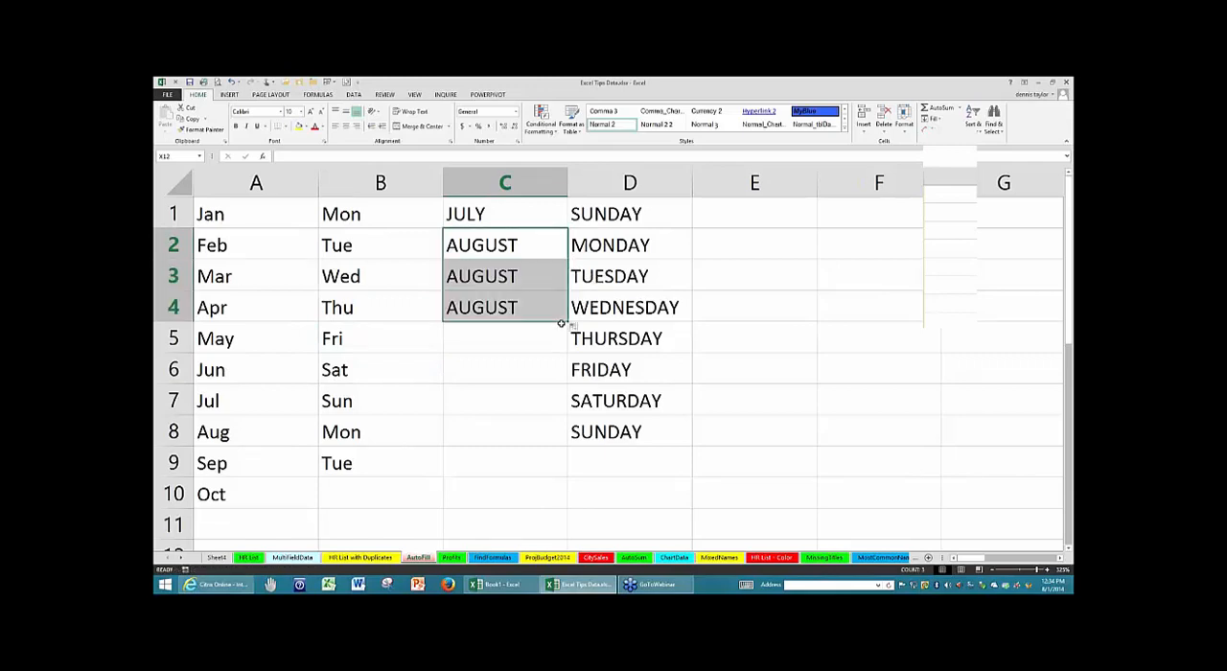
{"action": "left_click", "coordinate": [490, 306]}
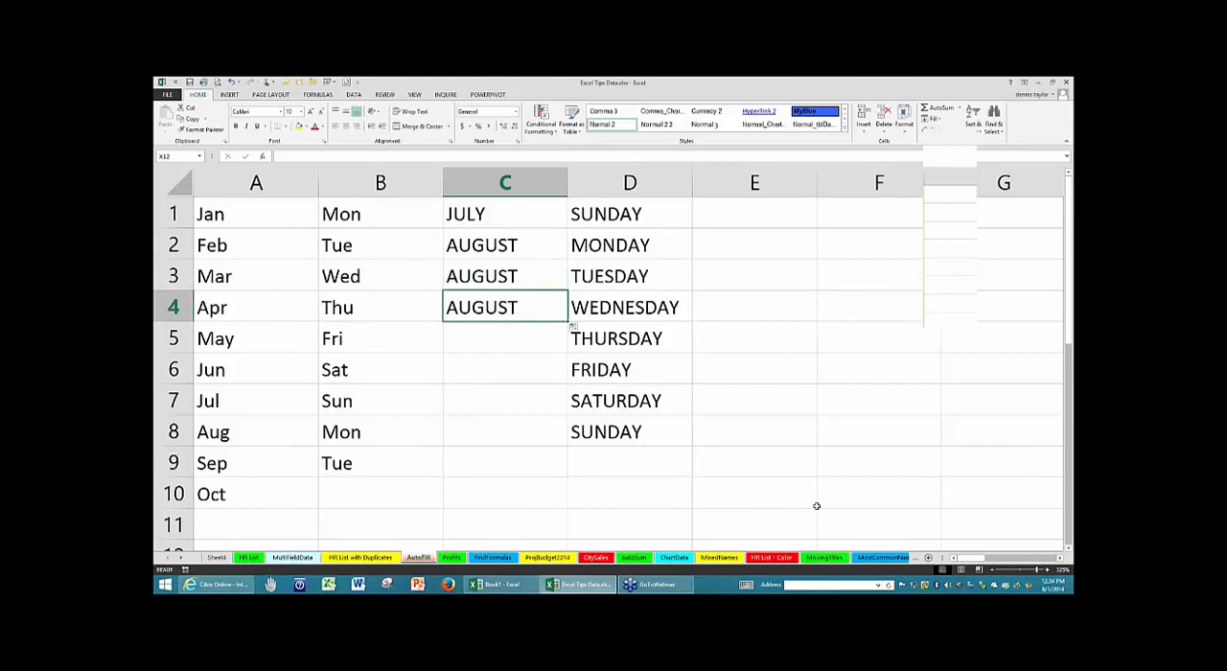
- Enter 1 in cell E1 and copy it down through E4 with the fill handle
{"action": "left_click", "coordinate": [1061, 558]}
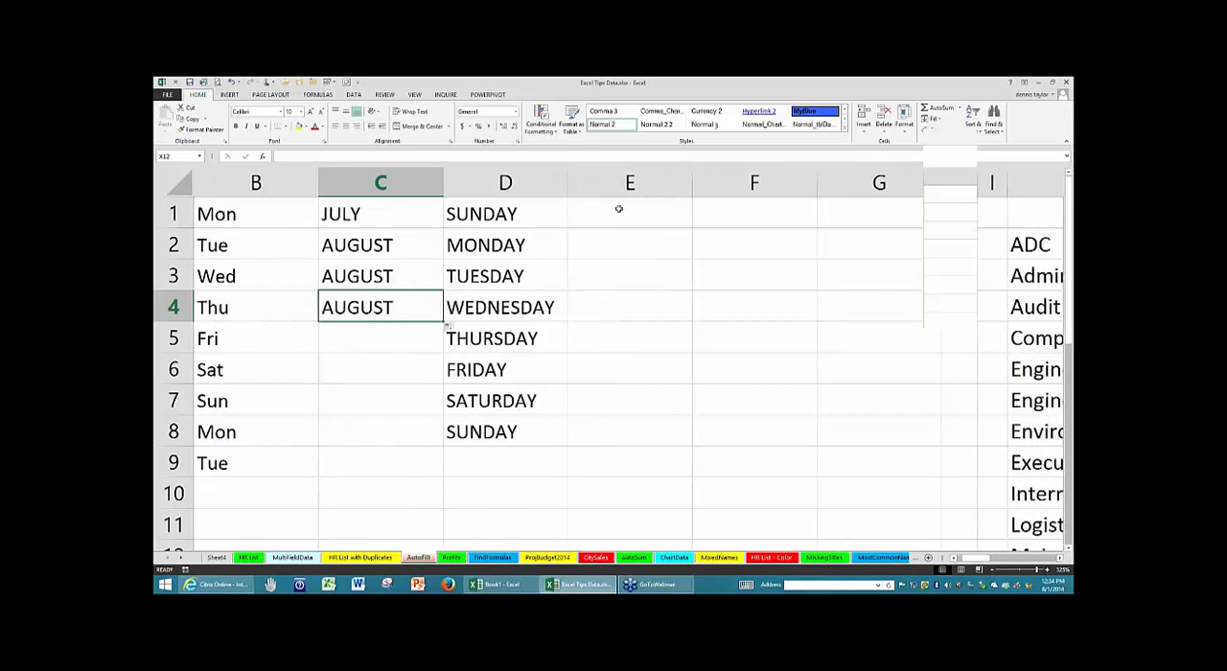
{"action": "left_click", "coordinate": [619, 208]}
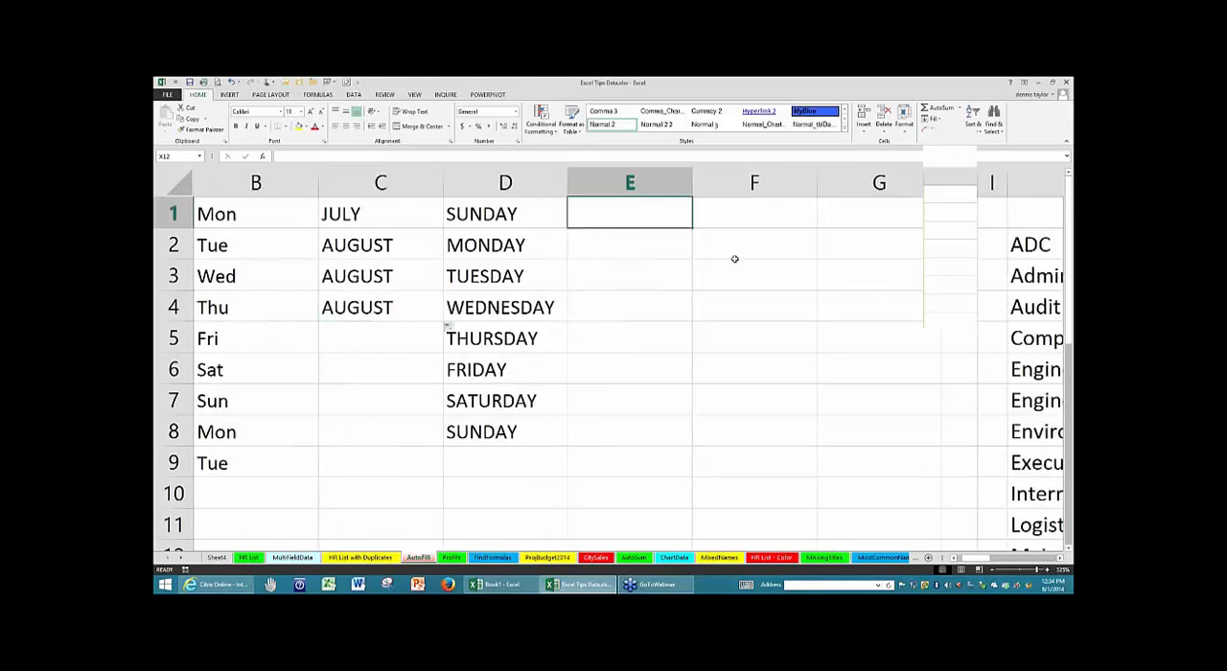
{"action": "type", "text": "1"}
{"action": "key", "text": "ctrl+Return"}
{"action": "left_click_drag", "start_coordinate": [691, 227], "coordinate": [690, 321]}
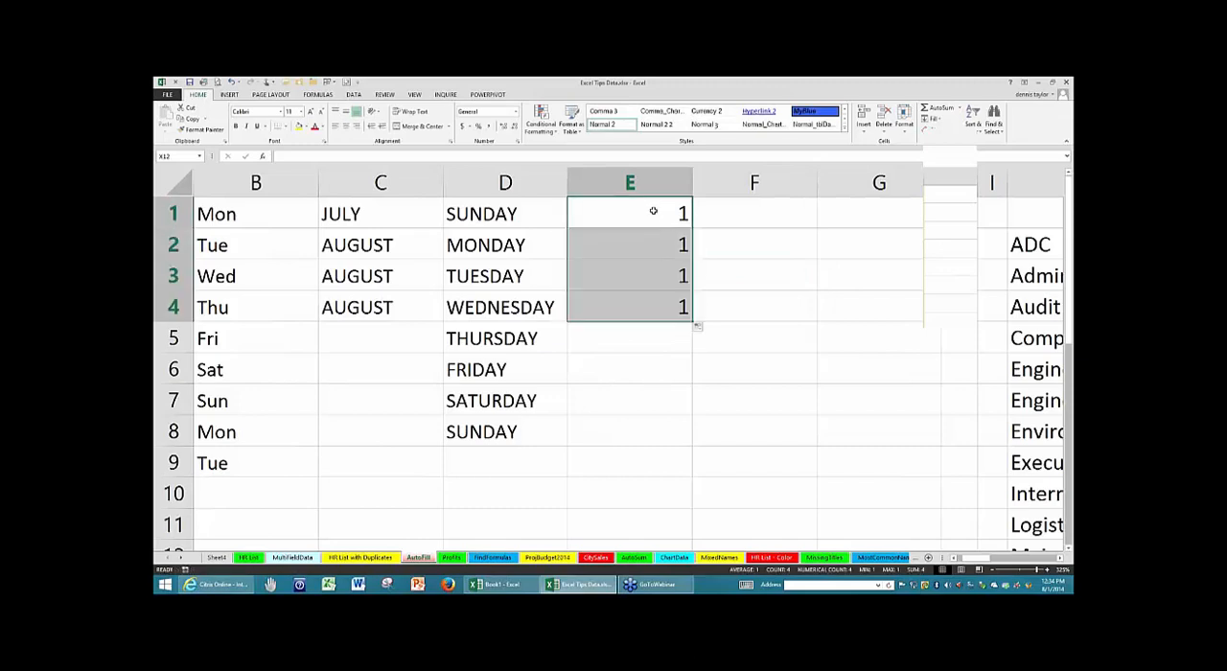
- Fill from E1 down through E6 as an incrementing number series from 1 to 6
{"action": "left_click", "coordinate": [653, 209]}
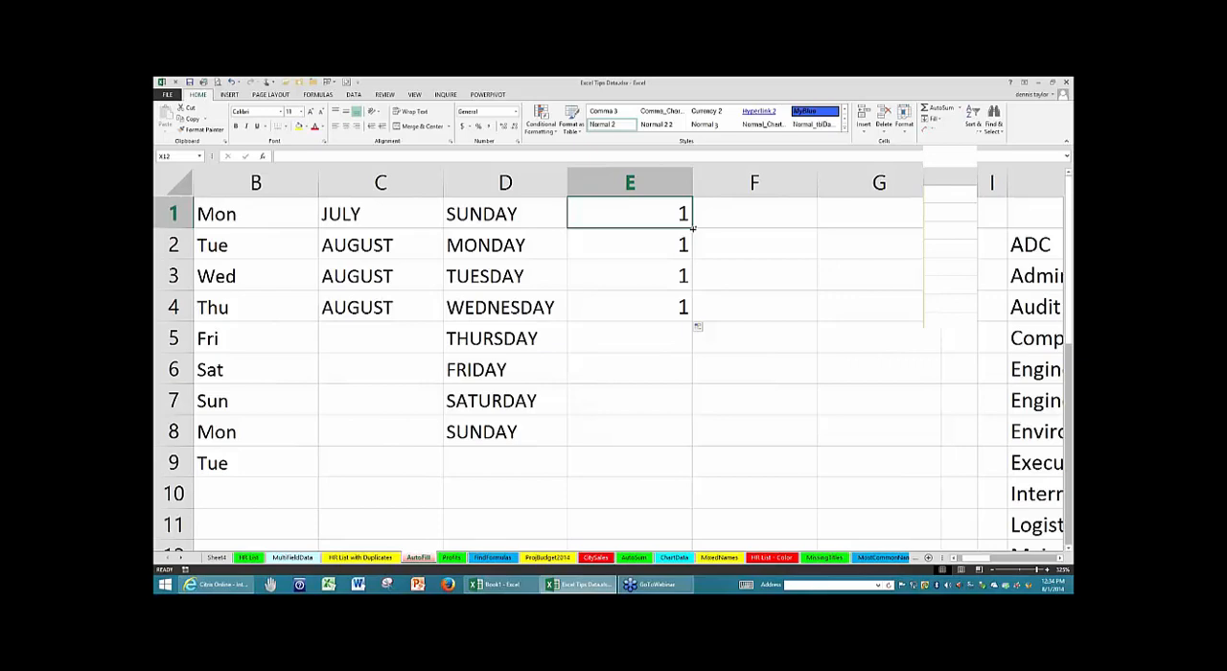
{"action": "left_click_drag", "start_coordinate": [691, 227], "coordinate": [682, 378]}
- Enter 12 in cell E1 and copy it unchanged down through E6 with the fill handle
{"action": "left_click", "coordinate": [659, 208]}
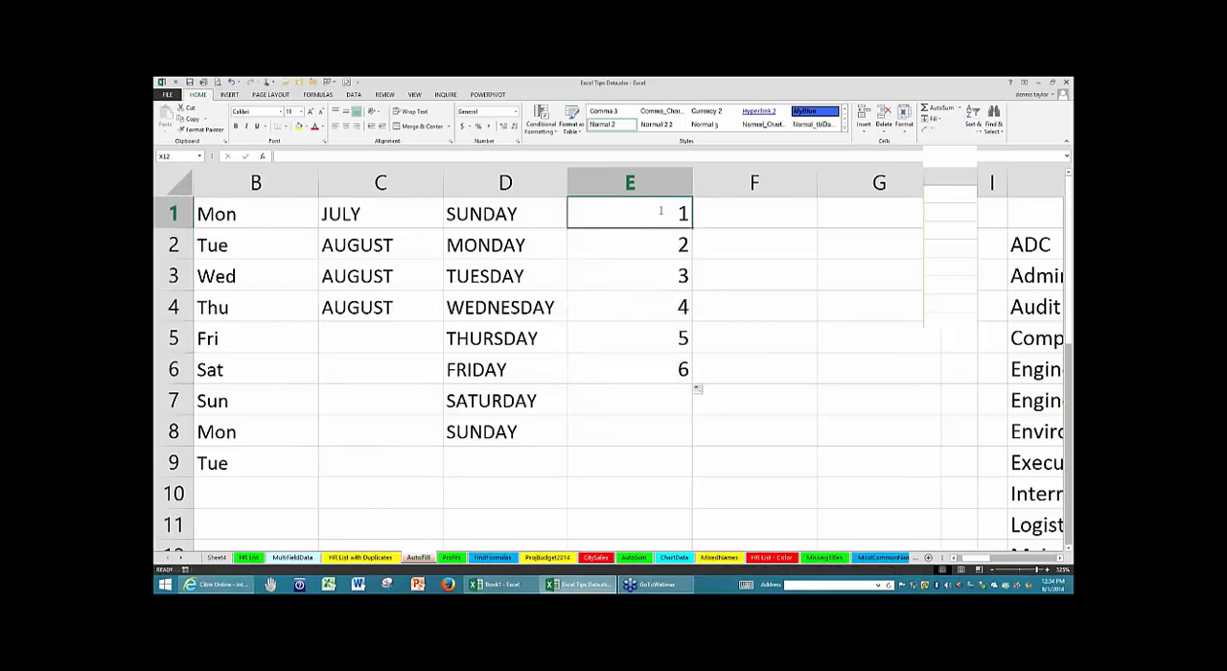
{"action": "type", "text": "12"}
{"action": "left_click", "coordinate": [762, 254]}
{"action": "left_click", "coordinate": [668, 216]}
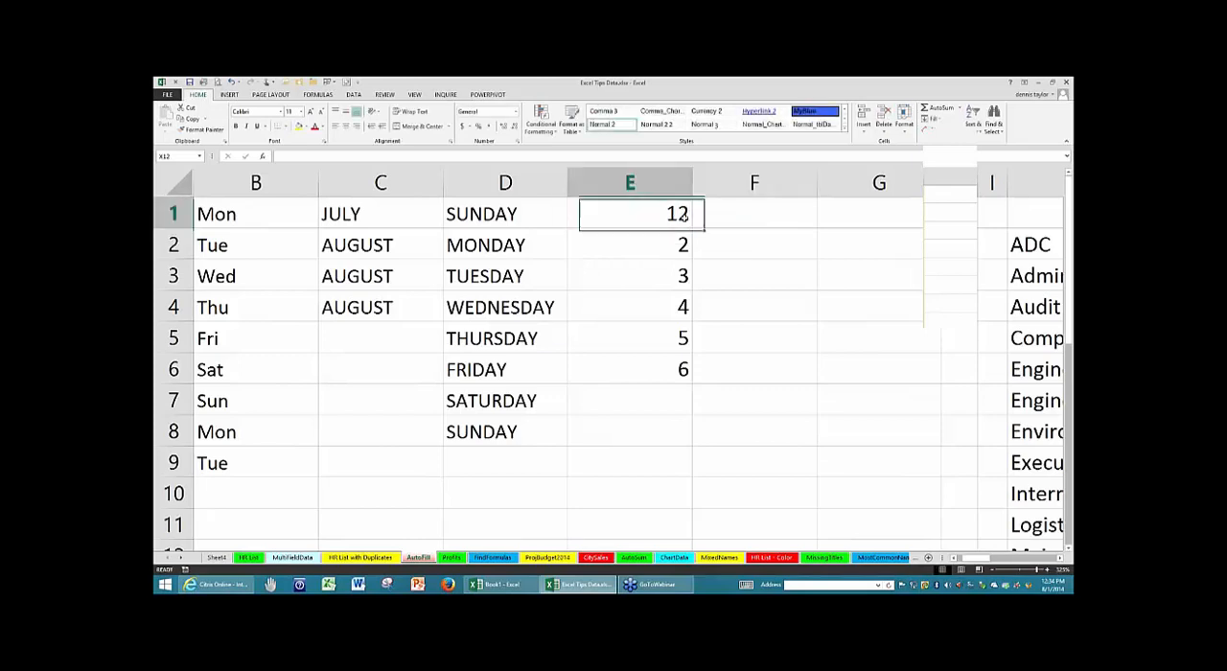
{"action": "left_click_drag", "start_coordinate": [691, 227], "coordinate": [685, 374]}
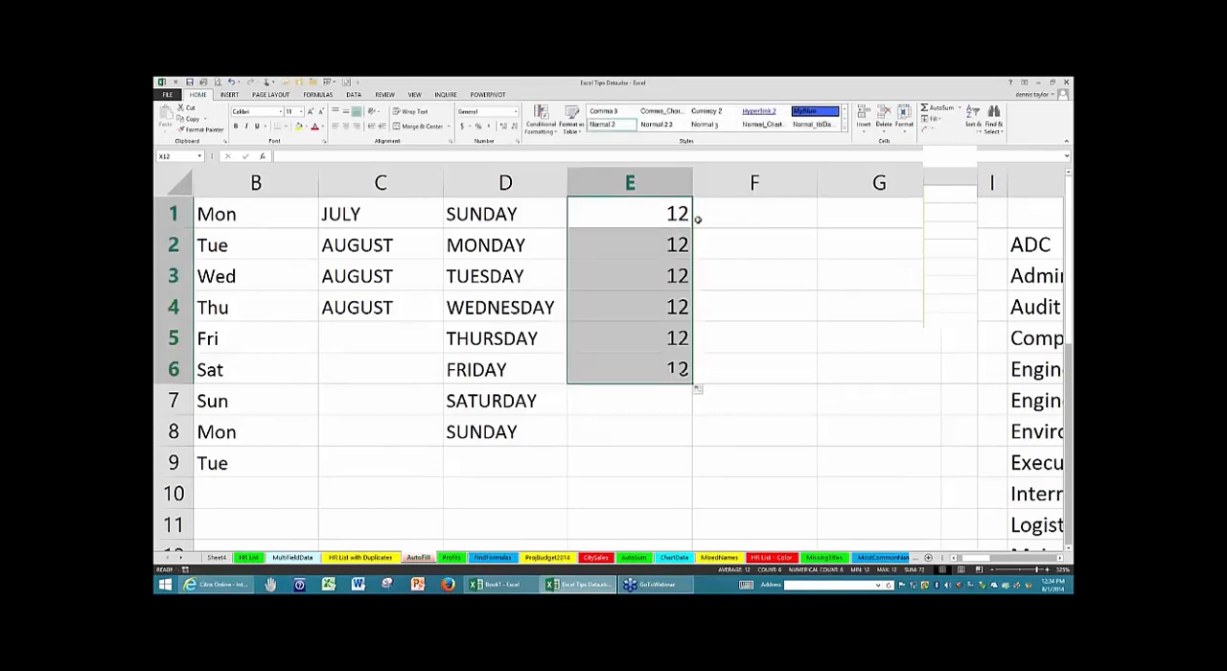
- Fill from E1 down through E8 as an incrementing number series from 12 to 19
{"action": "left_click", "coordinate": [686, 218]}
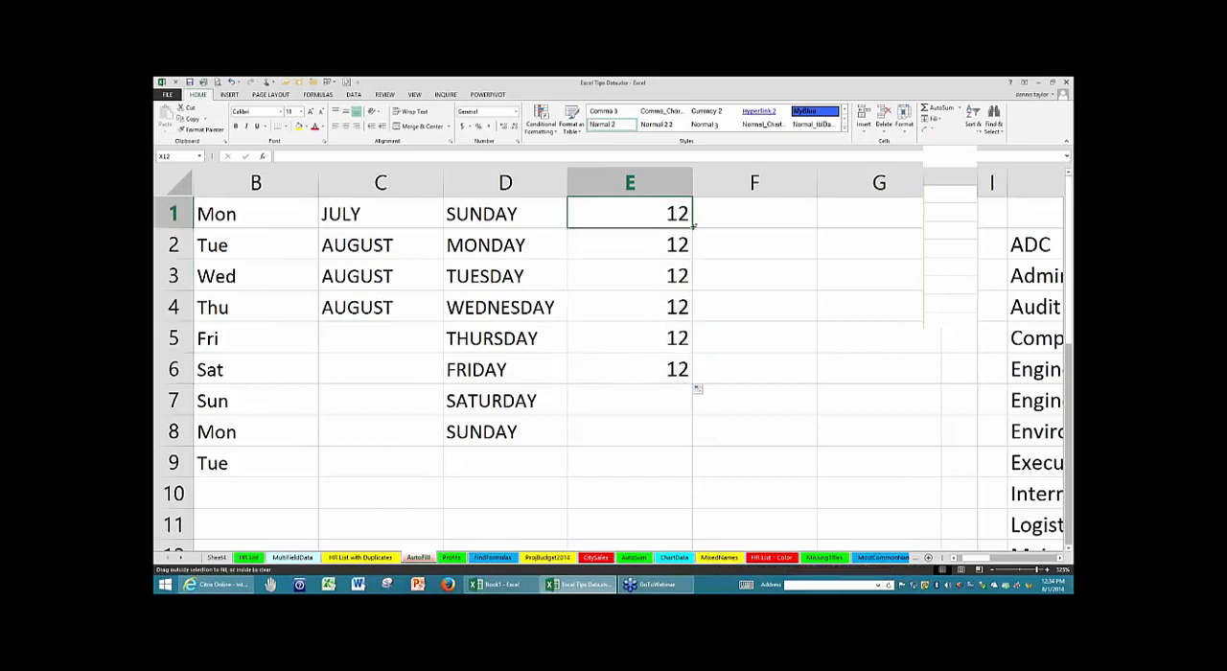
{"action": "left_click_drag", "start_coordinate": [692, 223], "coordinate": [677, 457]}
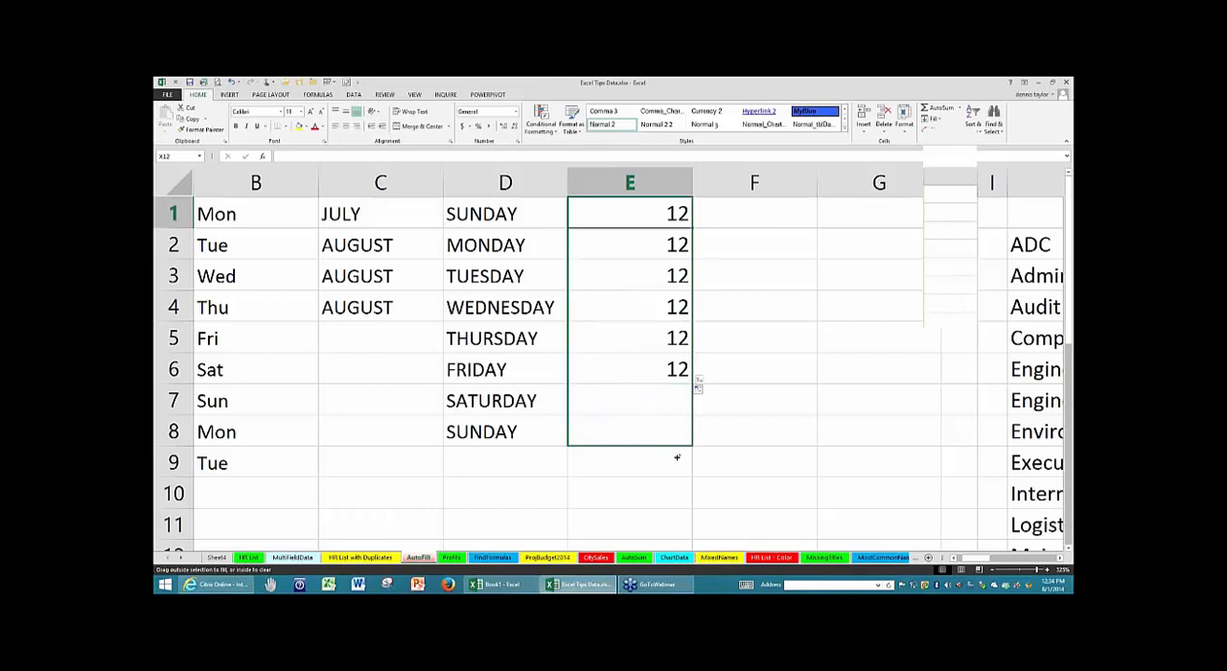
{"action": "left_click_drag", "start_coordinate": [677, 458], "coordinate": [677, 457]}
{"action": "left_click", "coordinate": [765, 401]}
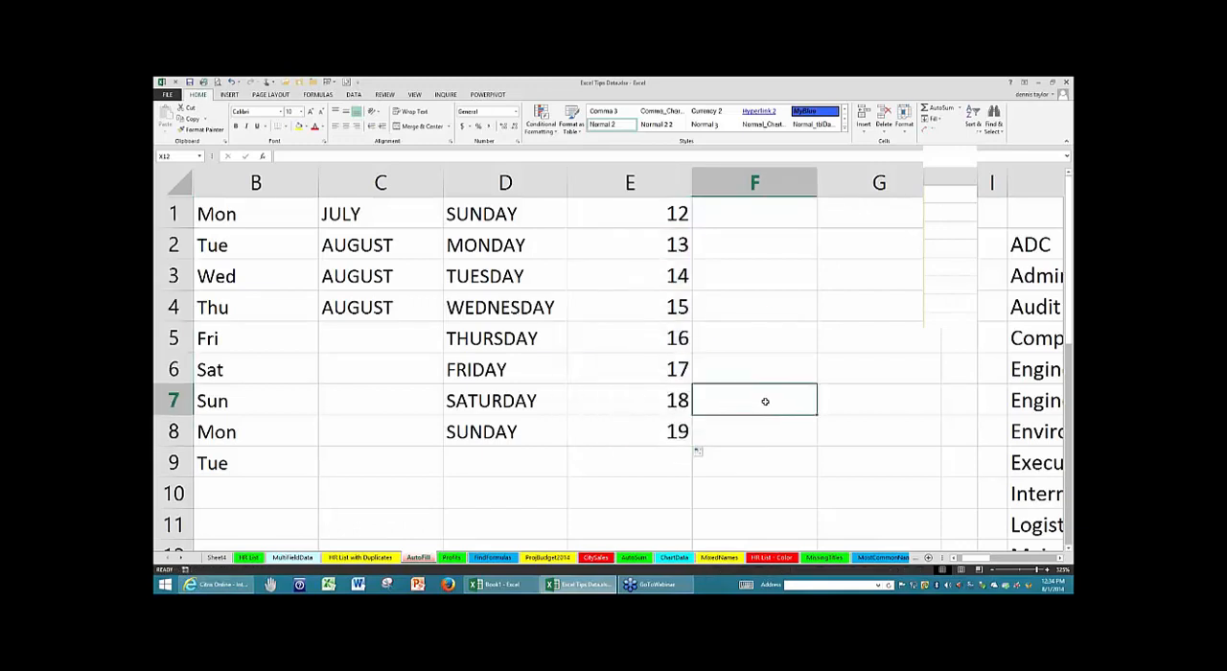
- Repeat the AUGUST copy from C2 through C4 and the incrementing number fill from E1 through E8
{"action": "left_click", "coordinate": [413, 245]}
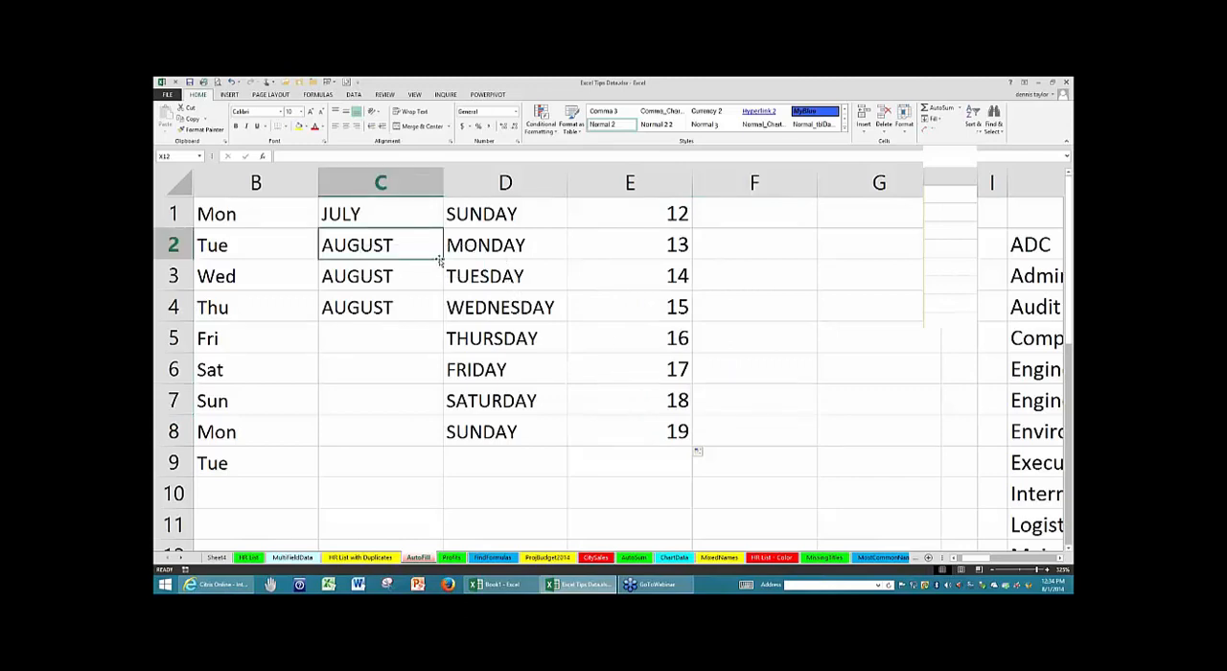
{"action": "left_click_drag", "start_coordinate": [444, 257], "coordinate": [438, 318]}
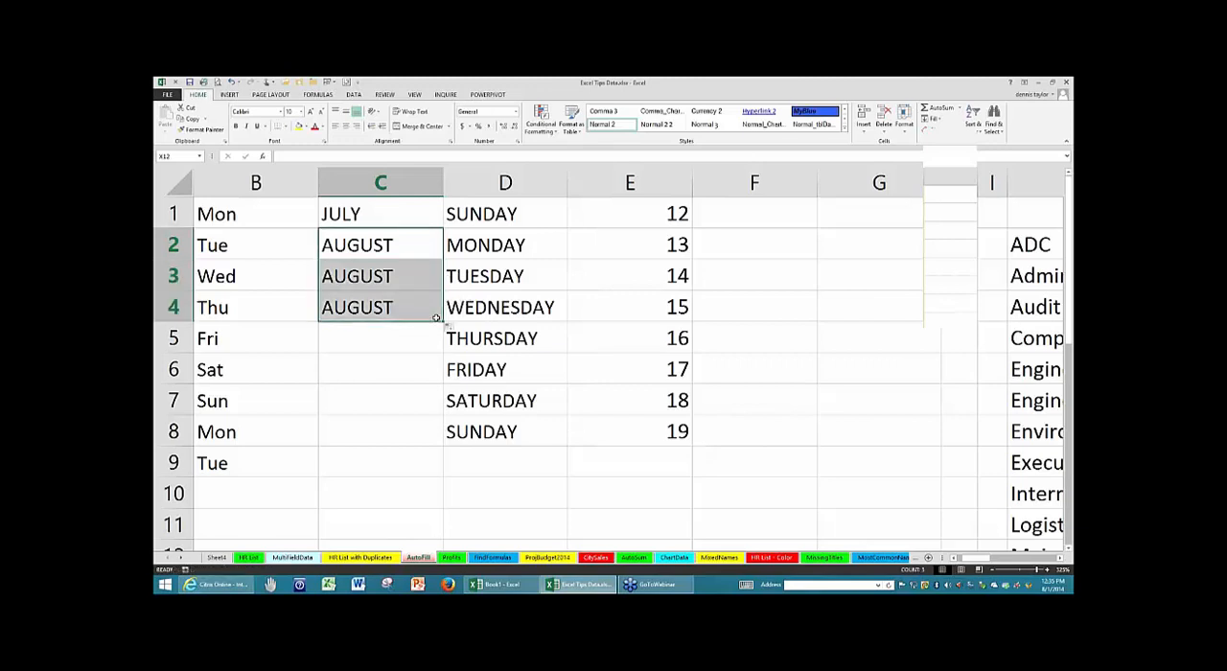
{"action": "left_click", "coordinate": [620, 215]}
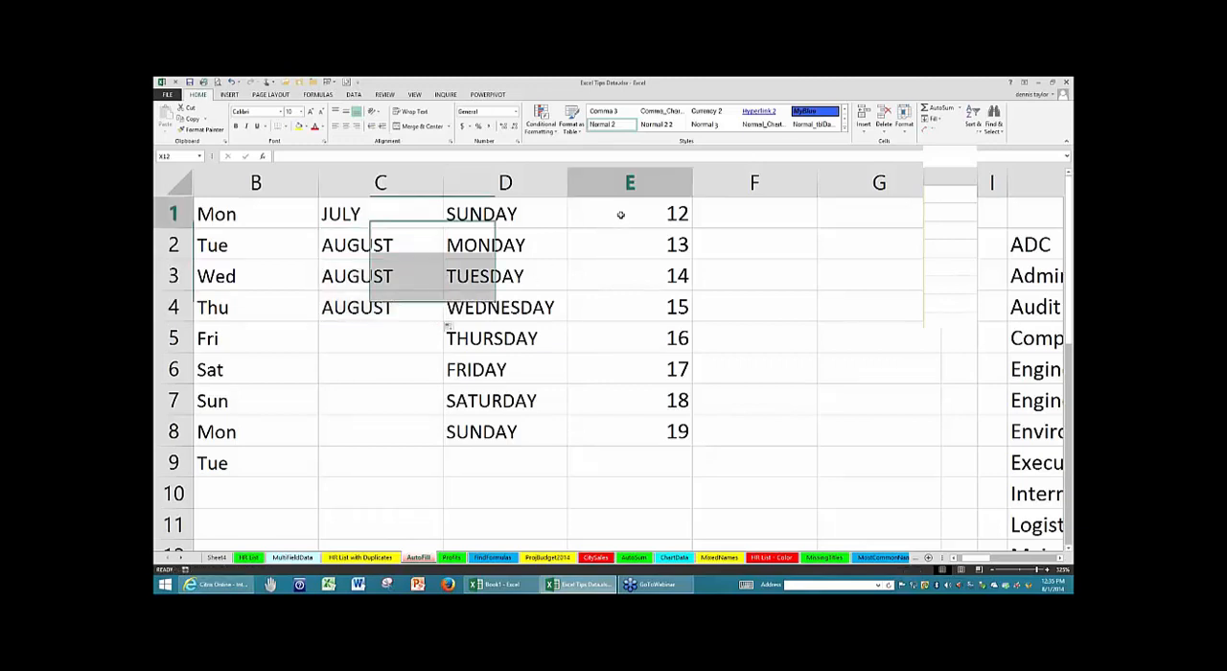
{"action": "left_click_drag", "start_coordinate": [693, 224], "coordinate": [672, 433]}
{"action": "left_click", "coordinate": [619, 264]}
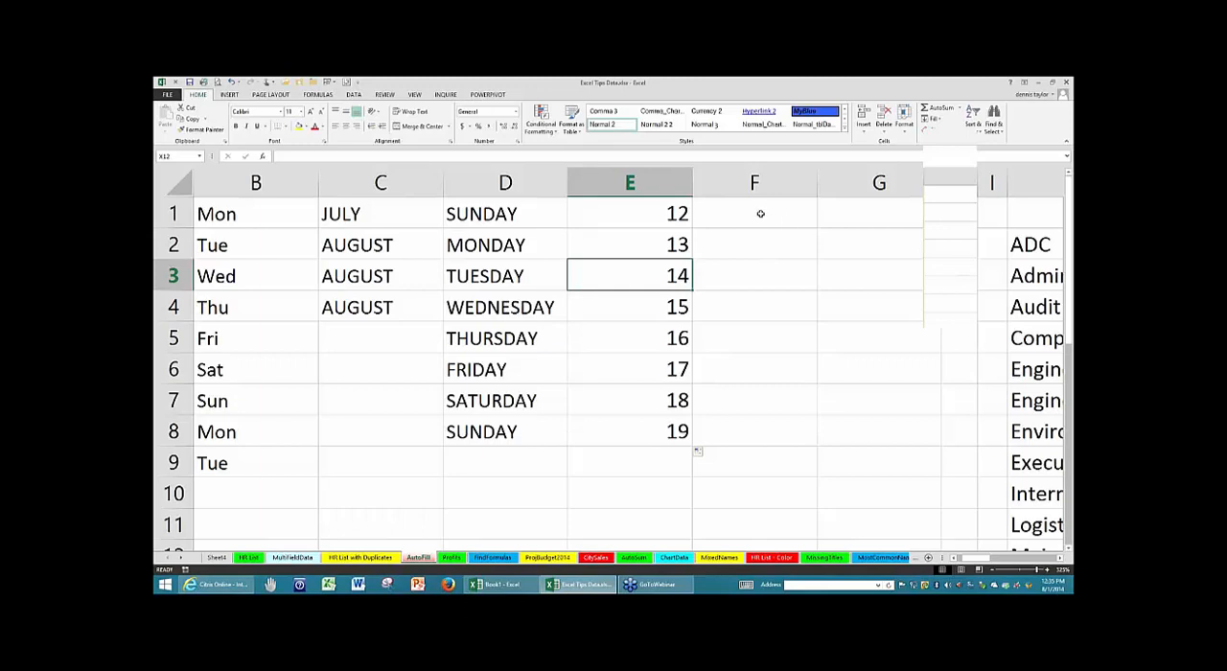
- Enter 5 in F1 and 10 in F2, and extend the pattern down through F10 to 50
{"action": "left_click", "coordinate": [757, 215]}
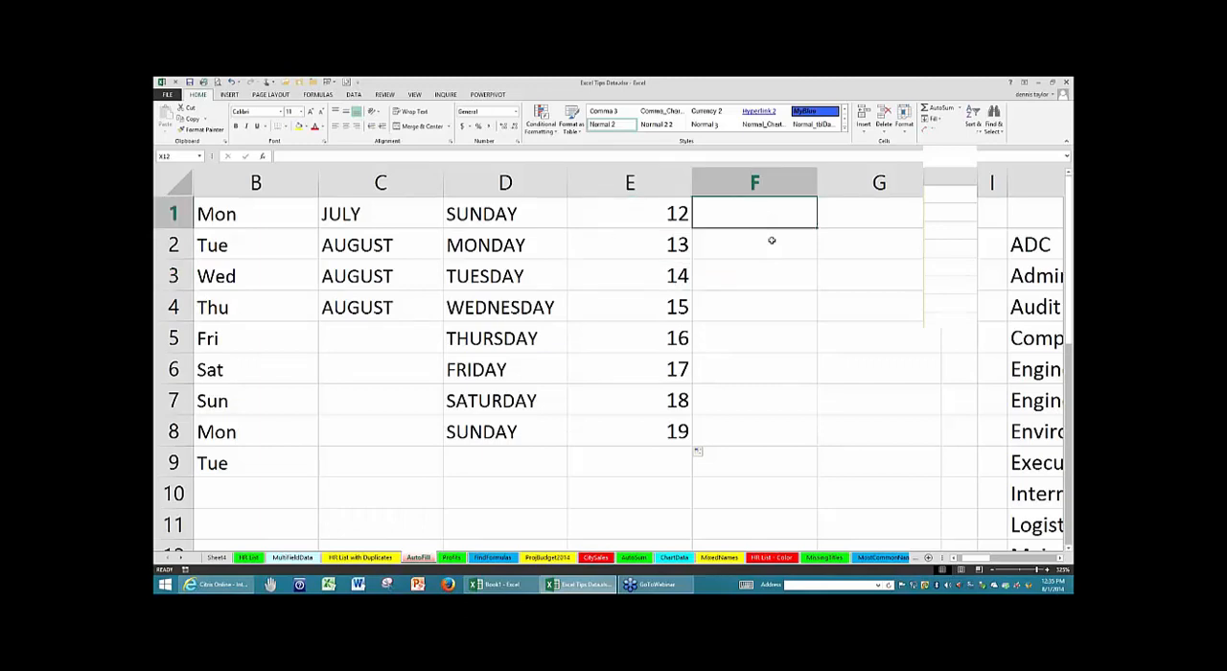
{"action": "type", "text": "5"}
{"action": "key", "text": "Return"}
{"action": "type", "text": "10"}
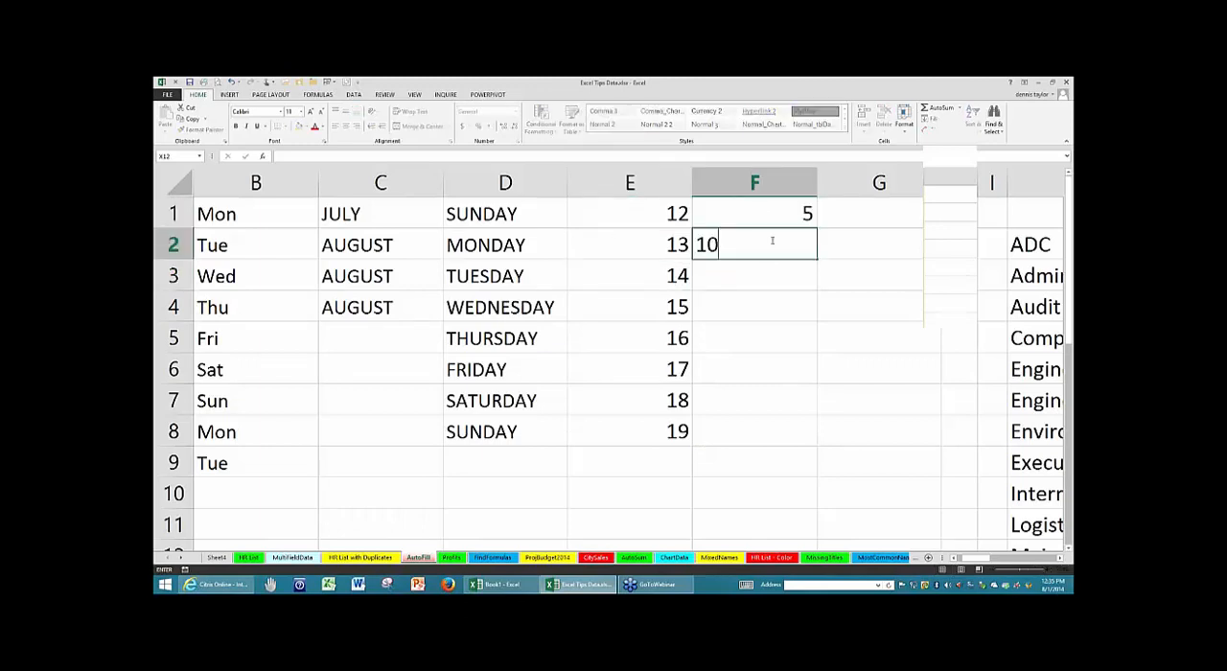
{"action": "key", "text": "Return"}
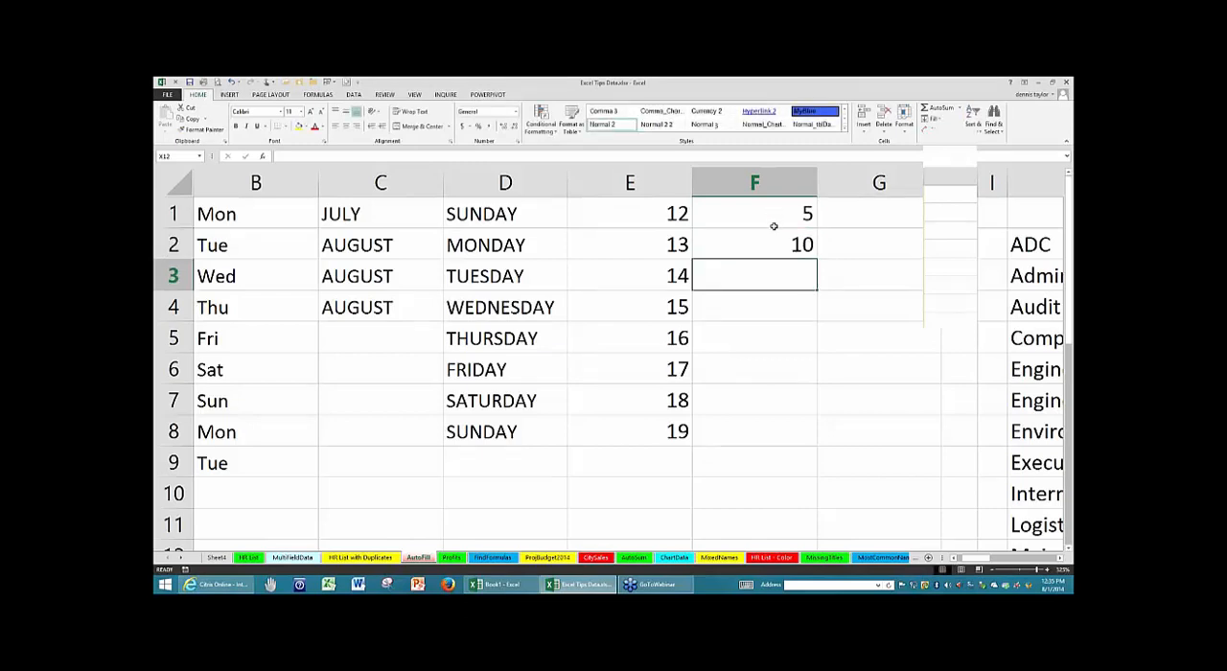
{"action": "left_click_drag", "start_coordinate": [774, 221], "coordinate": [817, 273]}
{"action": "left_click_drag", "start_coordinate": [806, 477], "coordinate": [802, 488]}
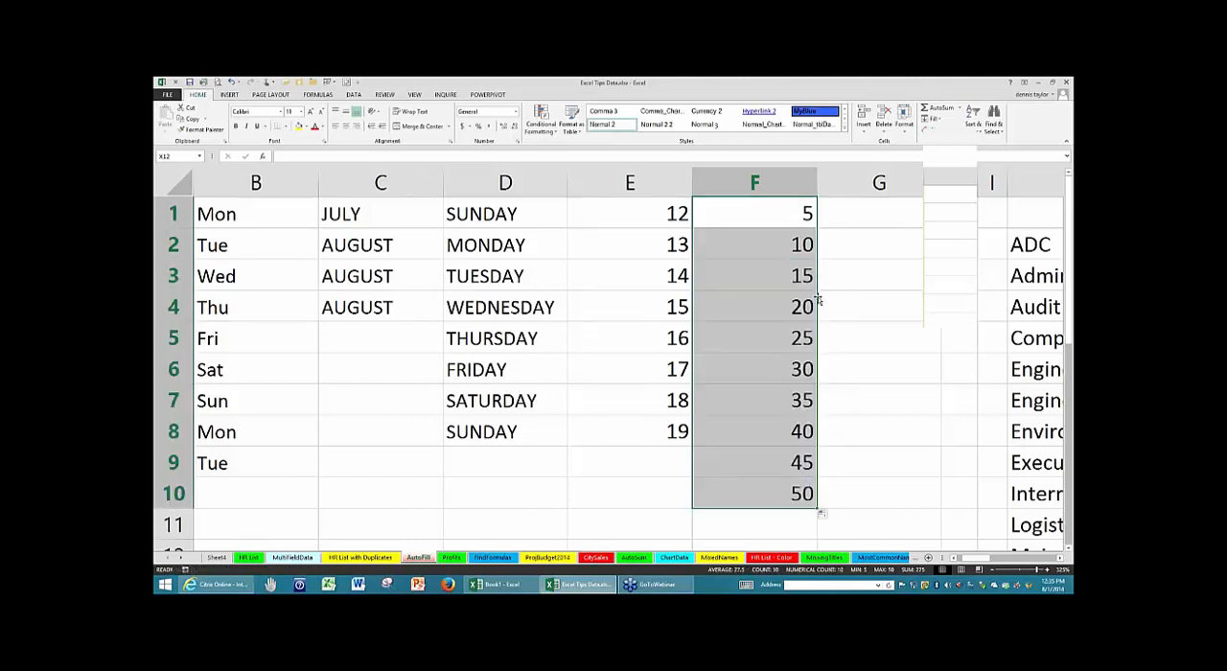
- Move the column F series down two rows and extend it upward from F3:F4 into F1:F2, back to -5
{"action": "left_click_drag", "start_coordinate": [815, 305], "coordinate": [810, 370]}
{"action": "left_click_drag", "start_coordinate": [770, 278], "coordinate": [811, 204]}
{"action": "left_click_drag", "start_coordinate": [908, 312], "coordinate": [908, 313]}
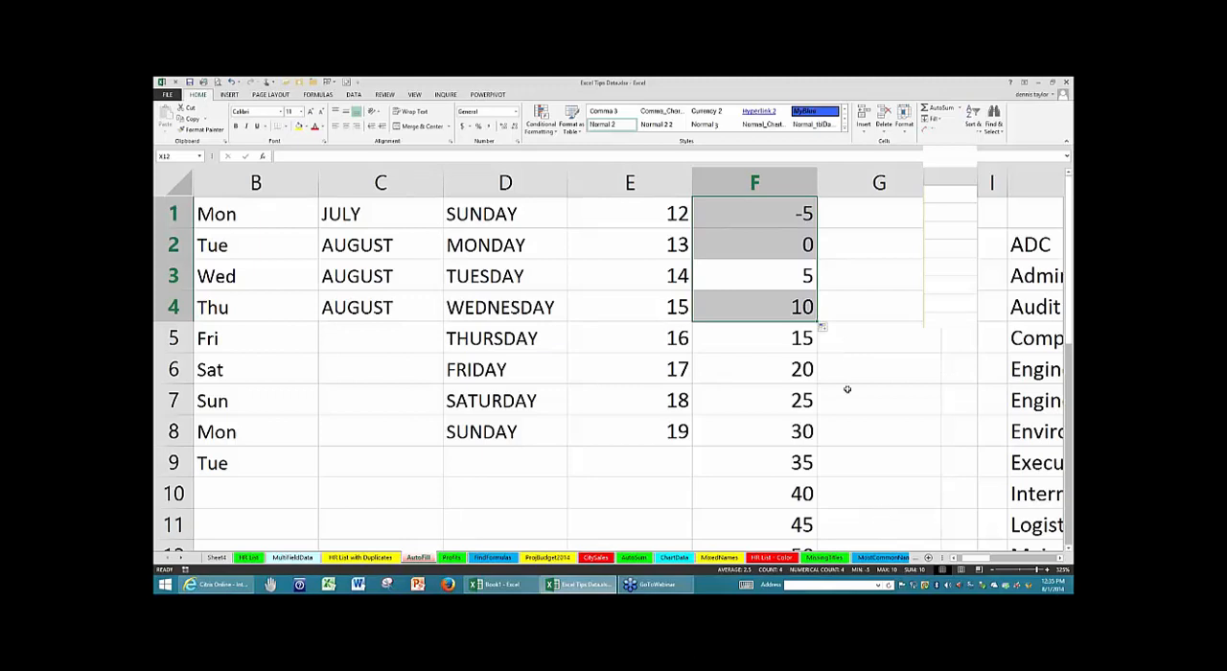
{"action": "left_click", "coordinate": [751, 273]}
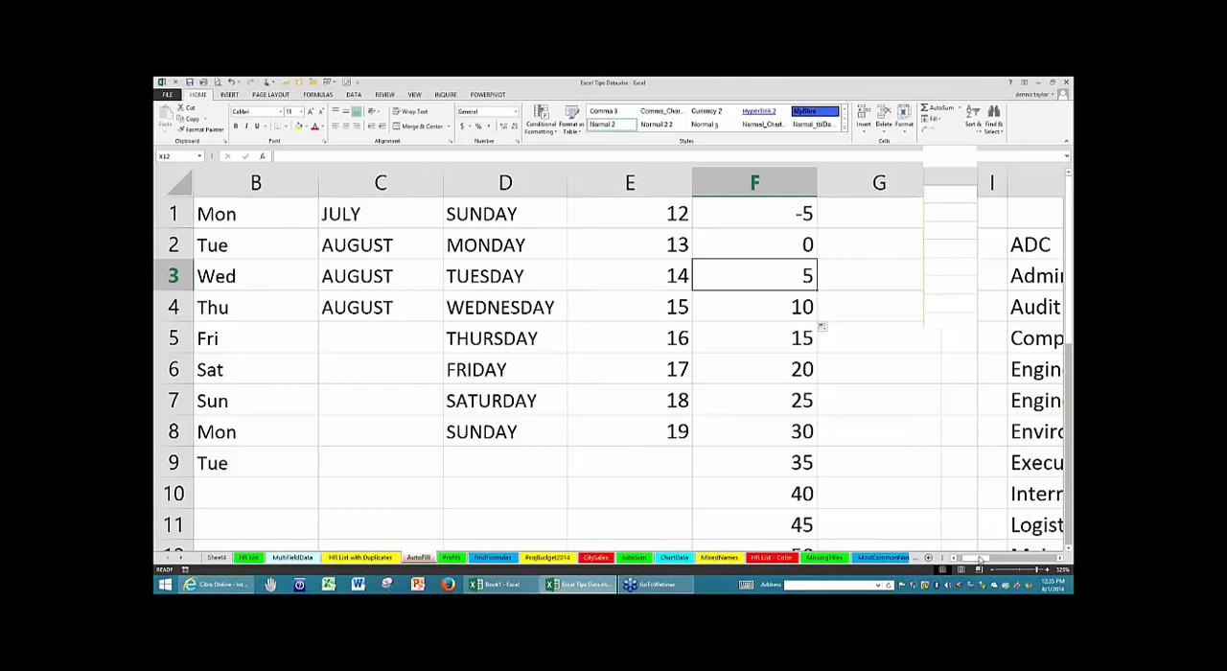
- Replace the month in A2 with Mar and clear the remaining months in column A from A3 down
{"action": "left_click_drag", "start_coordinate": [980, 559], "coordinate": [963, 559]}
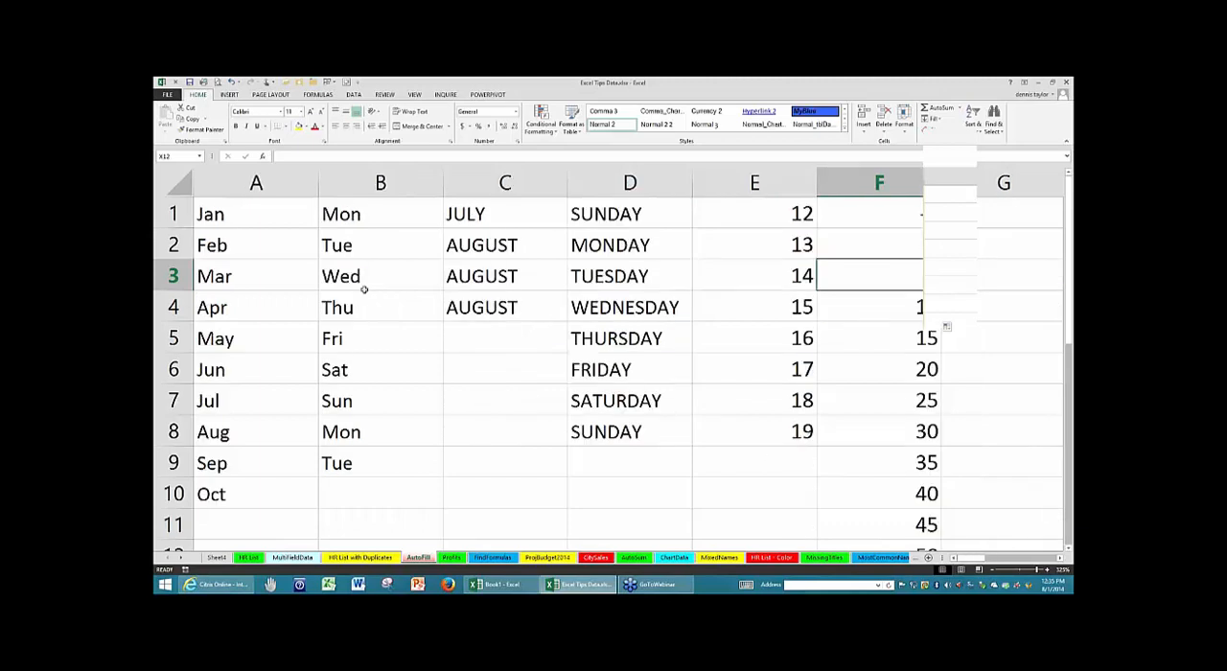
{"action": "left_click", "coordinate": [239, 245]}
{"action": "type", "text": "Mar"}
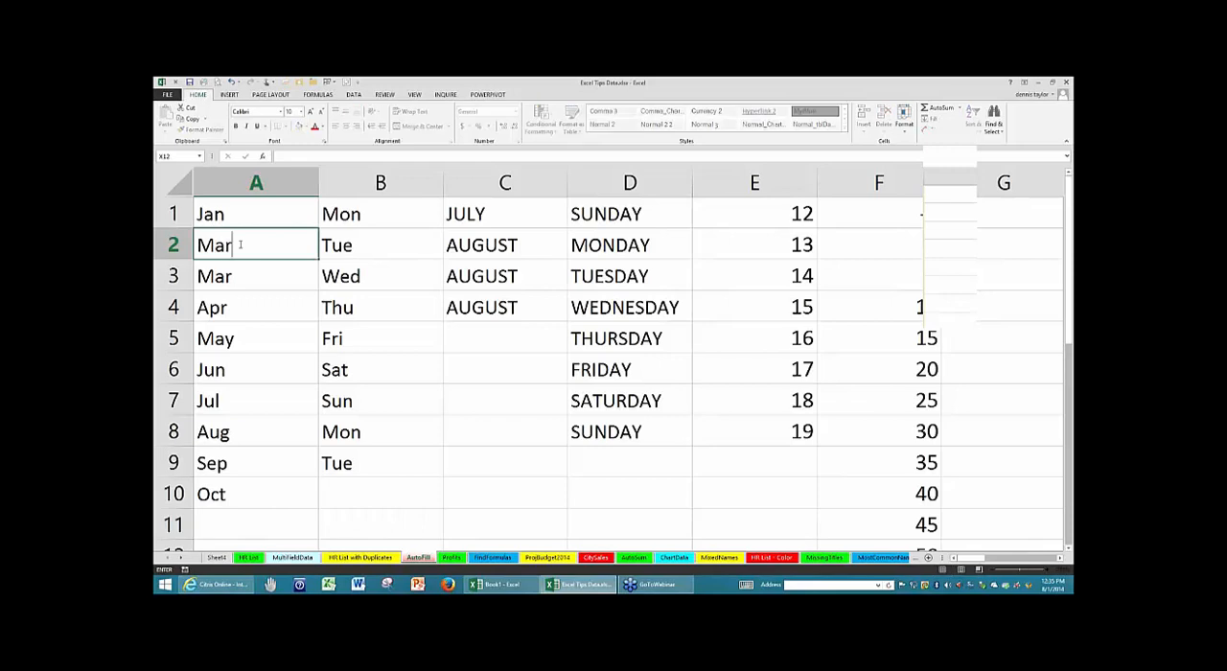
{"action": "key", "text": "Return"}
{"action": "left_click_drag", "start_coordinate": [274, 208], "coordinate": [274, 236]}
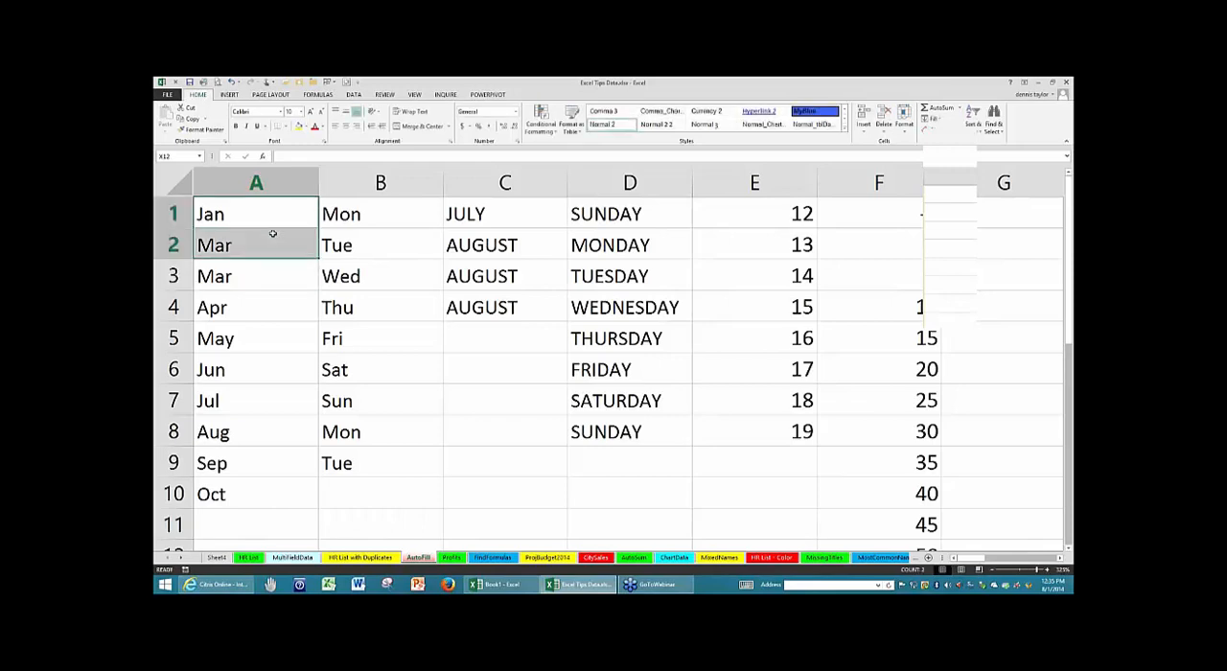
{"action": "left_click", "coordinate": [248, 278]}
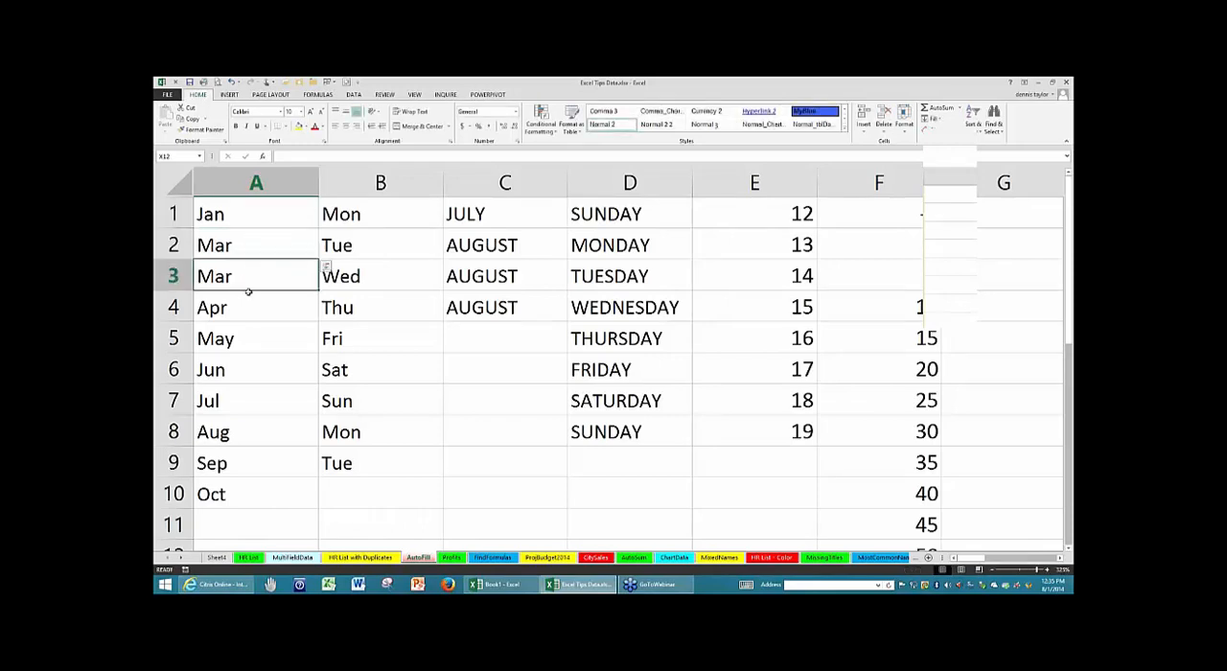
{"action": "left_click", "coordinate": [247, 530], "text": "shift"}
{"action": "key", "text": "Delete"}
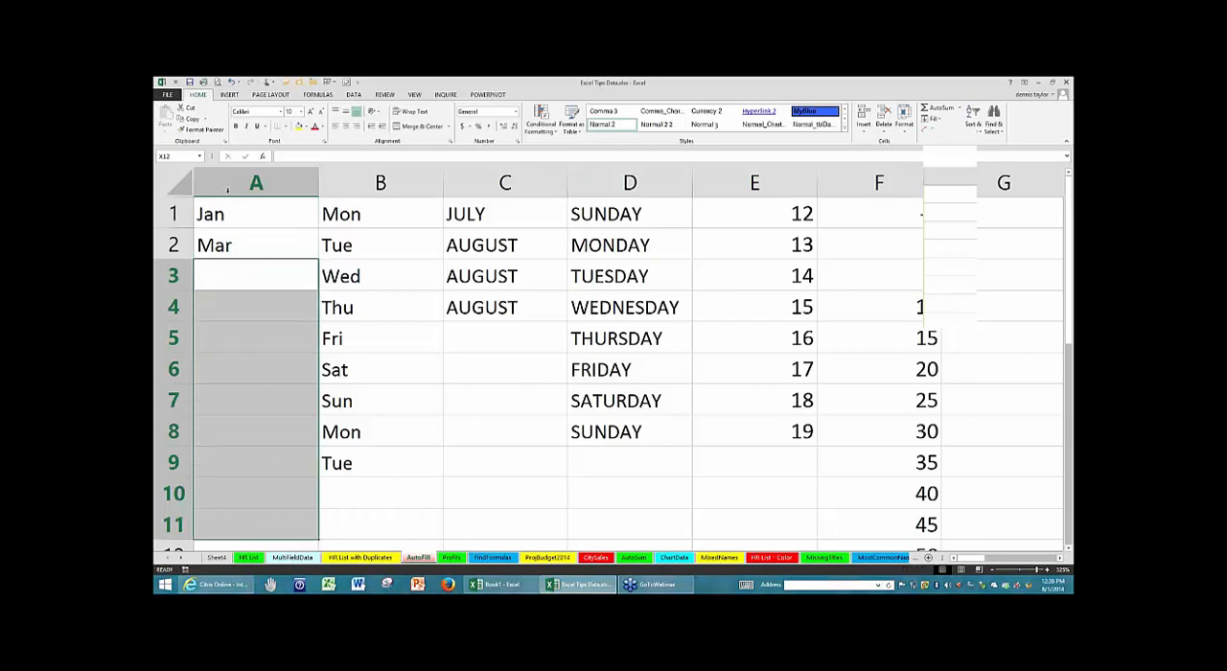
- Extend the Jan, Mar pattern in A1:A2 down through A8 as an every-other-month series
{"action": "left_click_drag", "start_coordinate": [240, 208], "coordinate": [241, 236]}
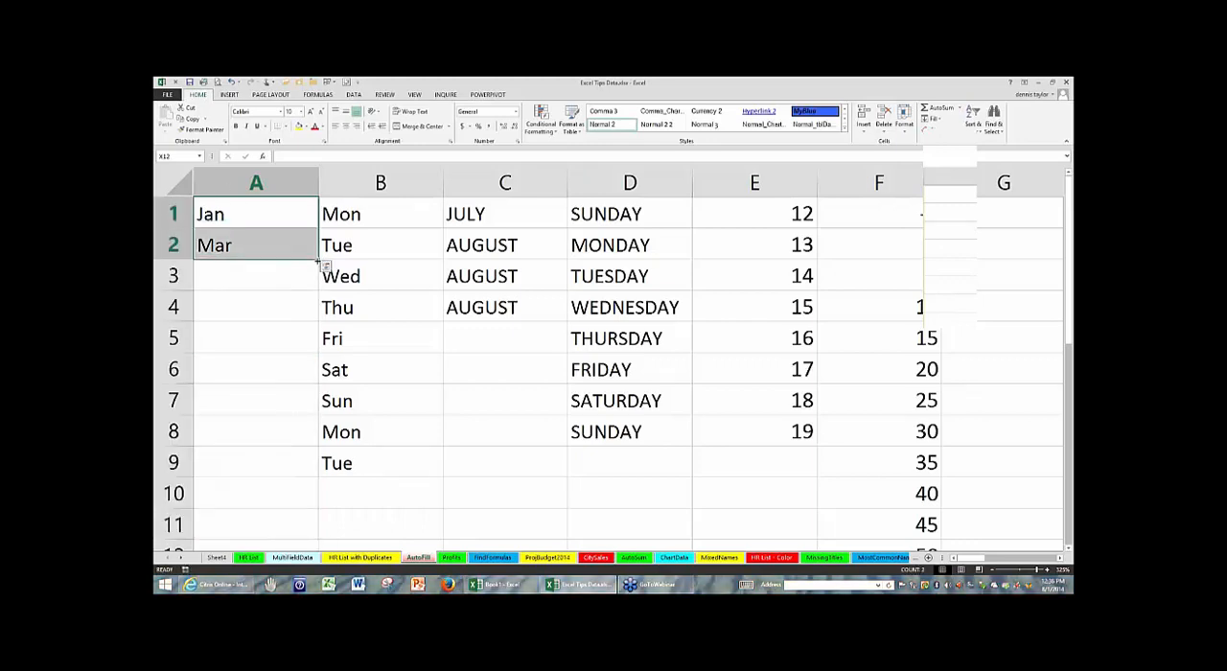
{"action": "left_click_drag", "start_coordinate": [318, 261], "coordinate": [295, 438]}
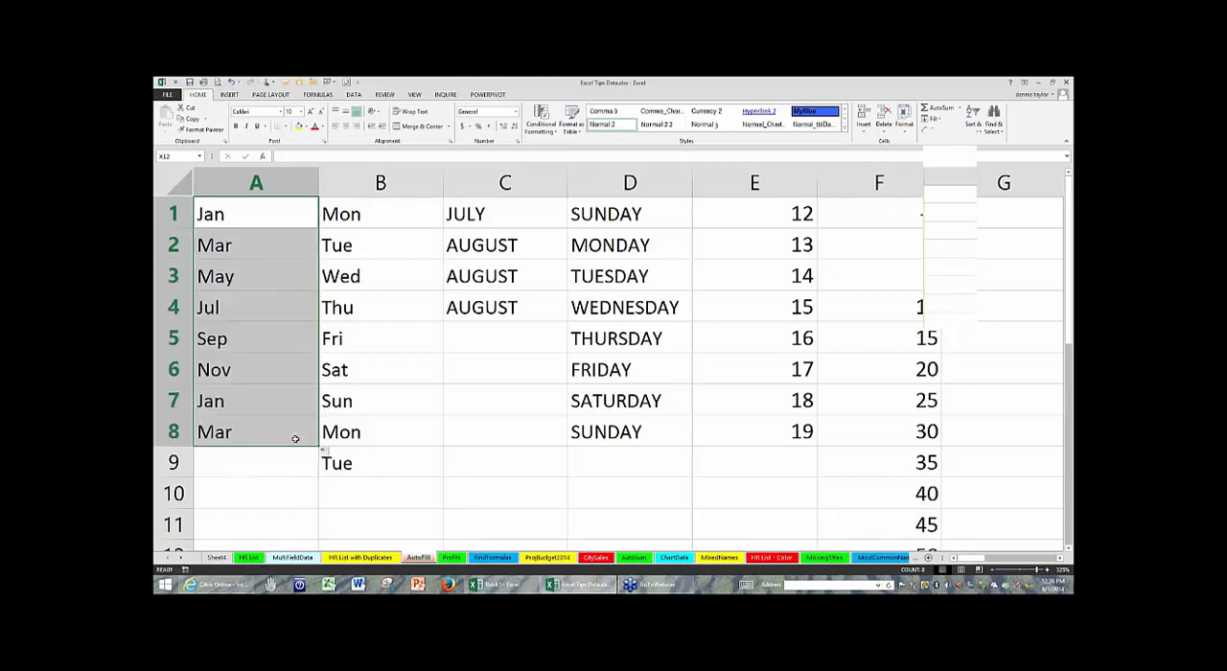
{"action": "left_click", "coordinate": [417, 398]}
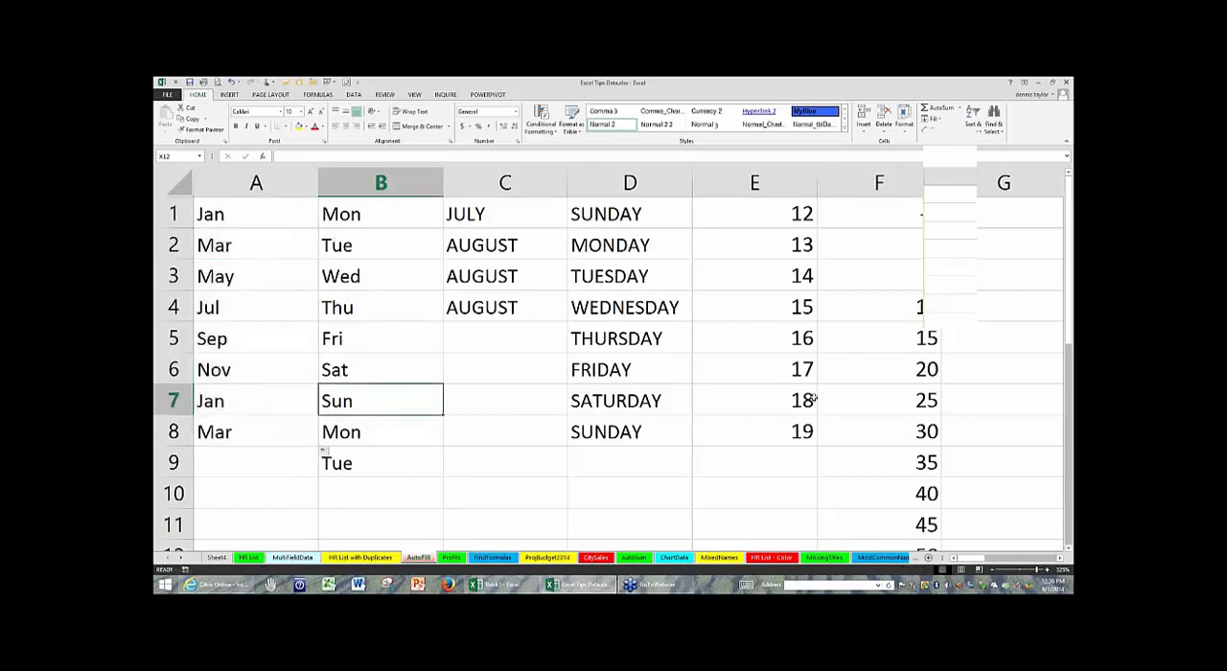
- Clear all of column F and insert the current date, 8/1/2014, in F1 as a fixed value
{"action": "left_click", "coordinate": [1059, 558]}
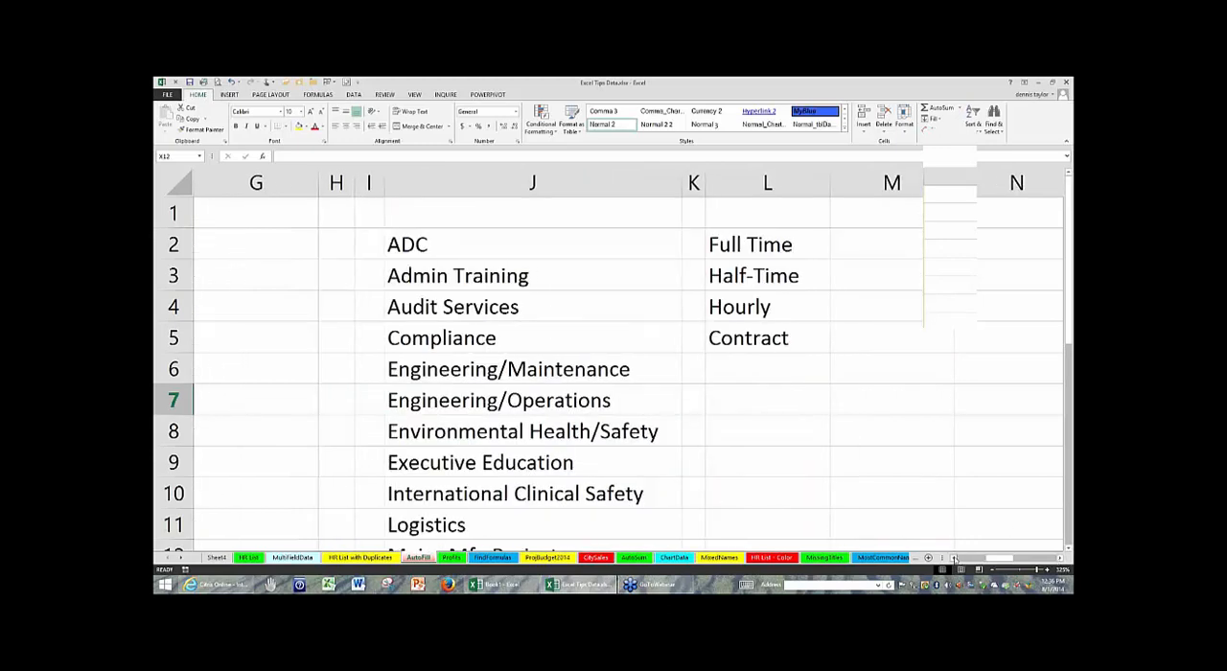
{"action": "left_click", "coordinate": [955, 558]}
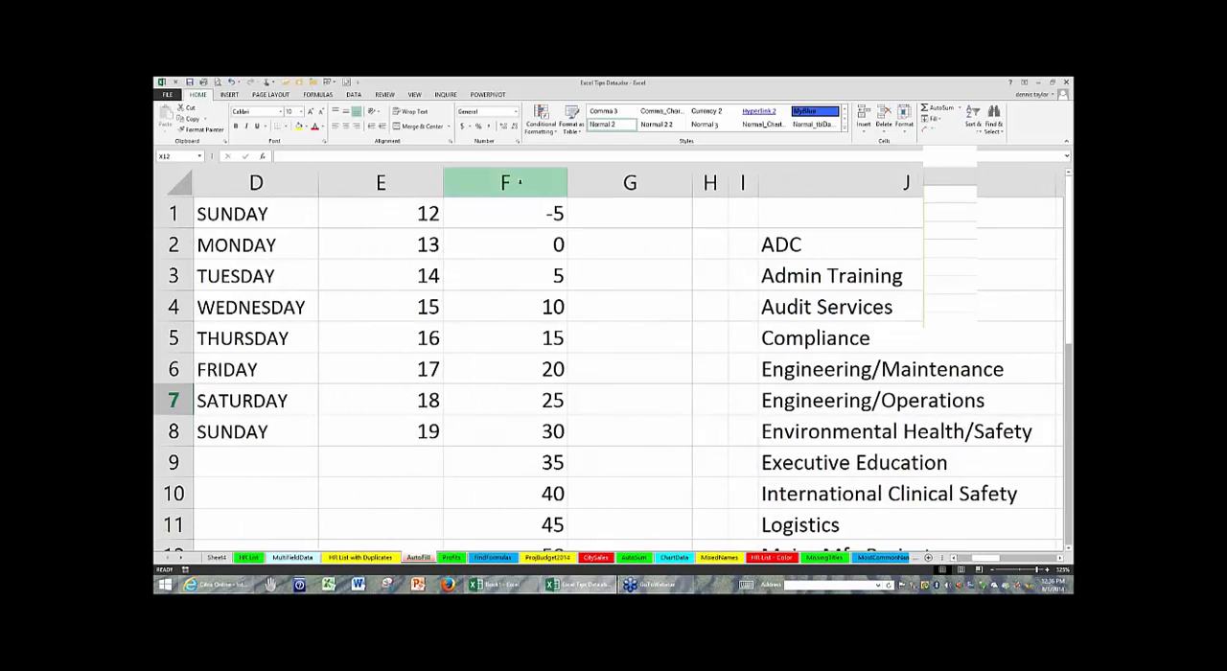
{"action": "left_click", "coordinate": [520, 182]}
{"action": "key", "text": "Delete"}
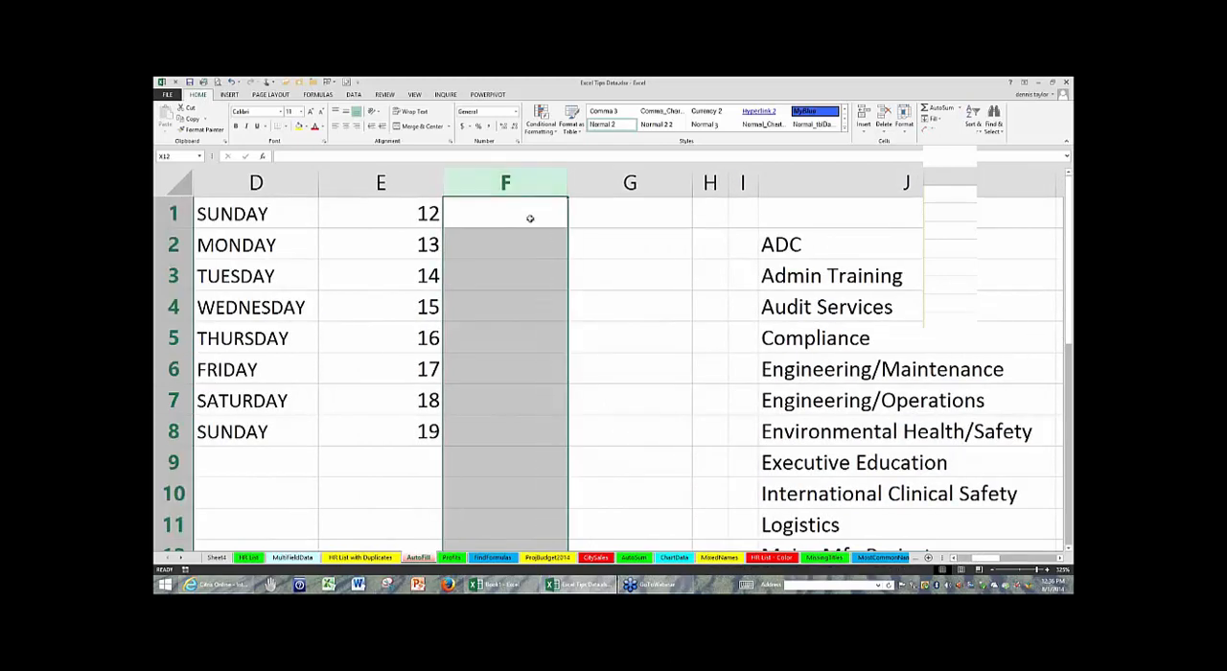
{"action": "left_click", "coordinate": [528, 213]}
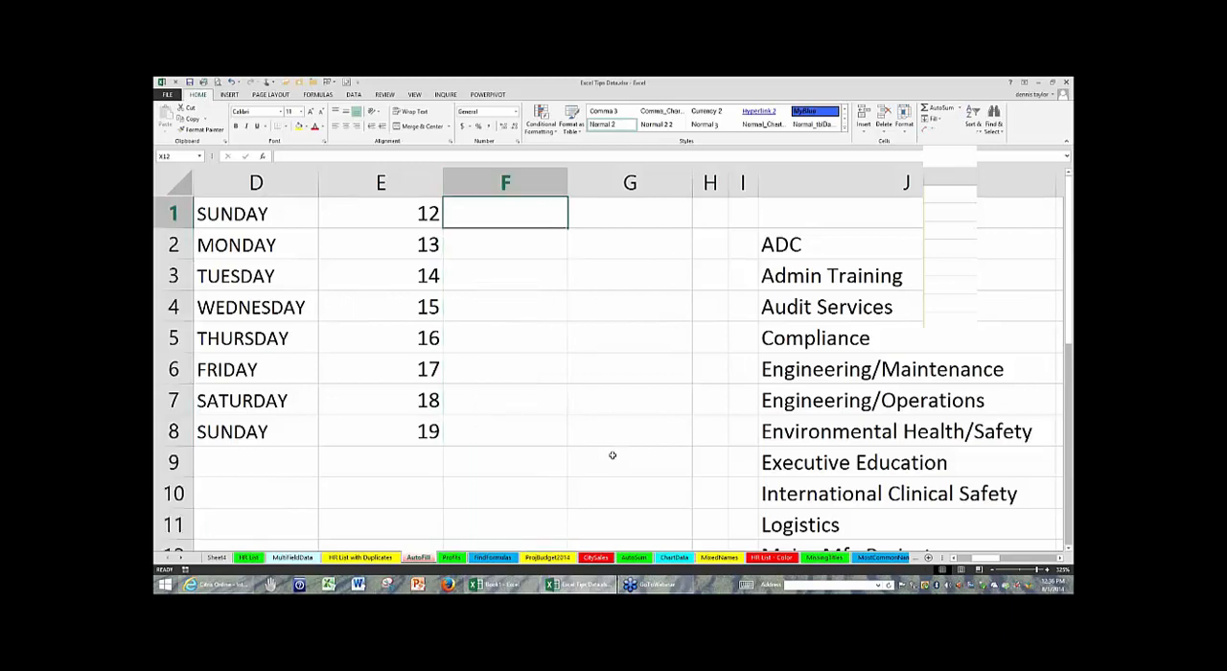
{"action": "key", "text": "ctrl+semicolon"}
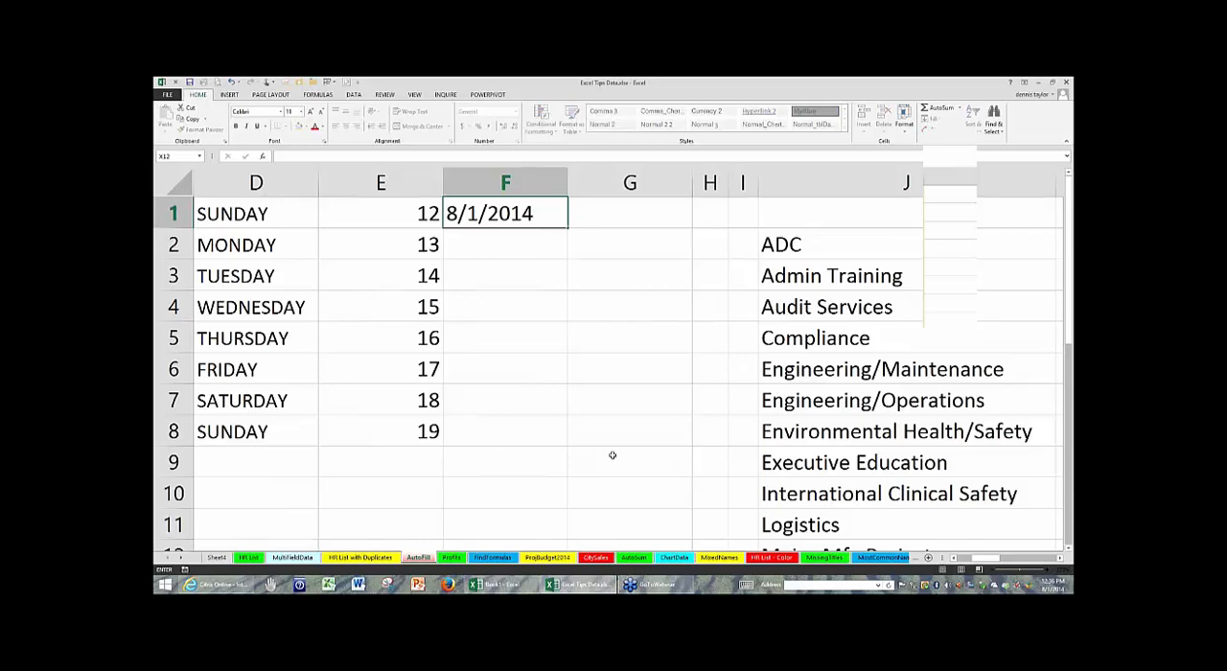
{"action": "key", "text": "Return"}
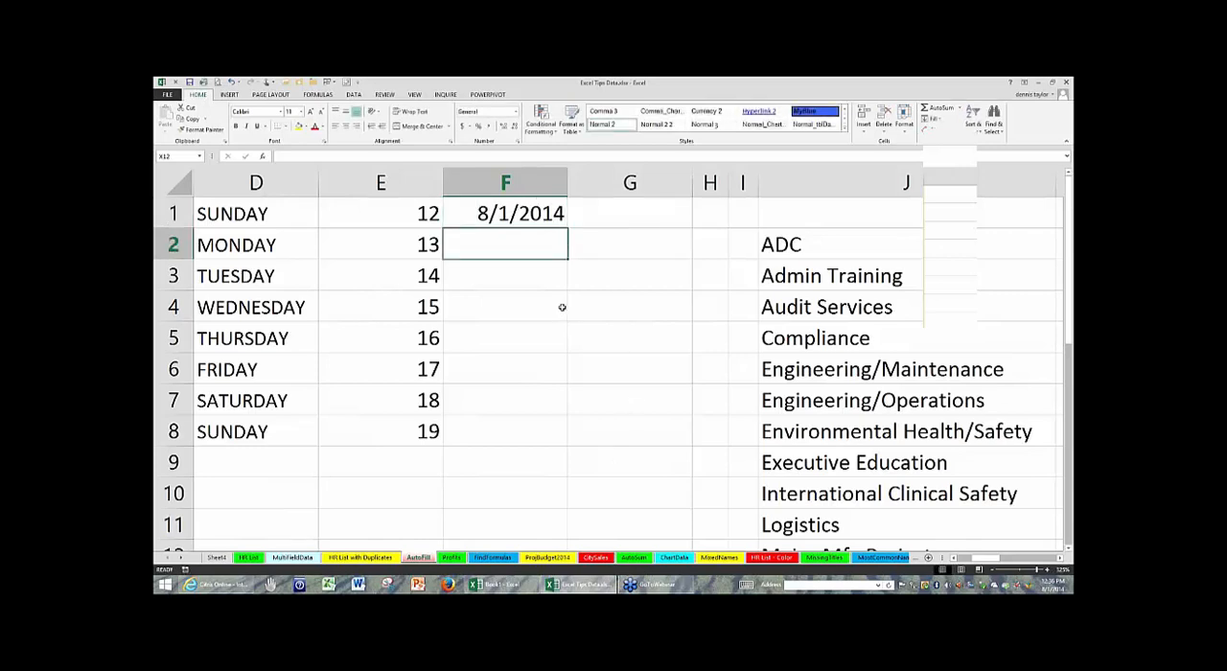
- Insert the current time, 12:36 PM, in G1 as a fixed value
{"action": "left_click", "coordinate": [622, 210]}
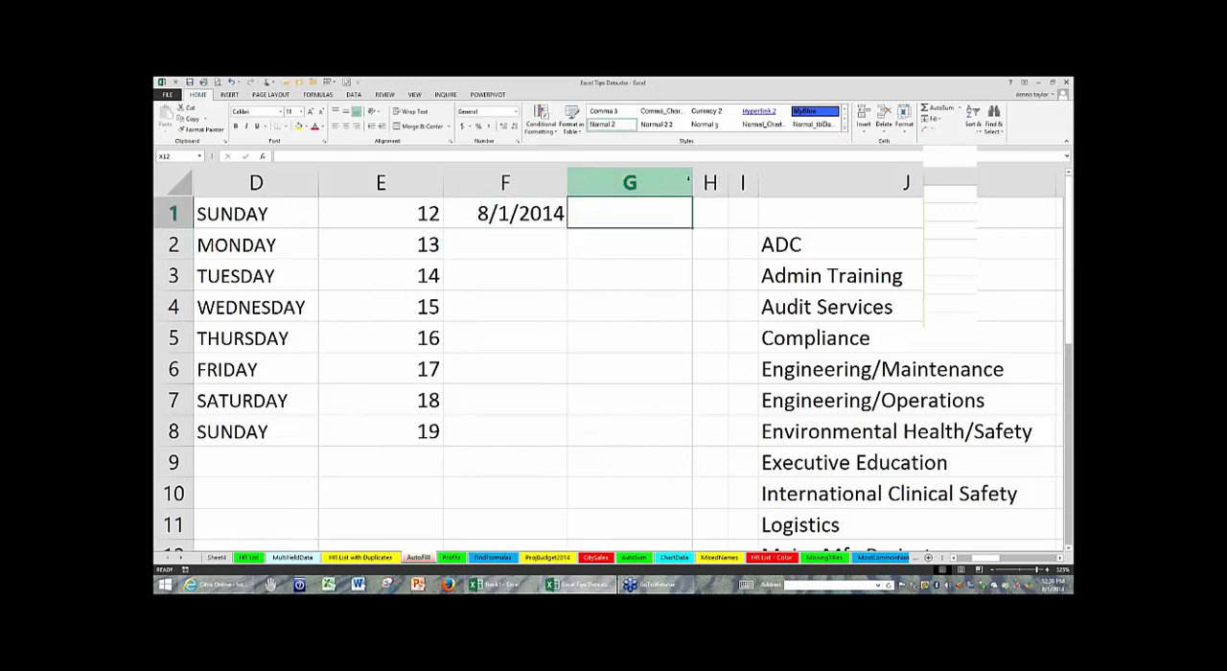
{"action": "key", "text": "ctrl+shift+semicolon"}
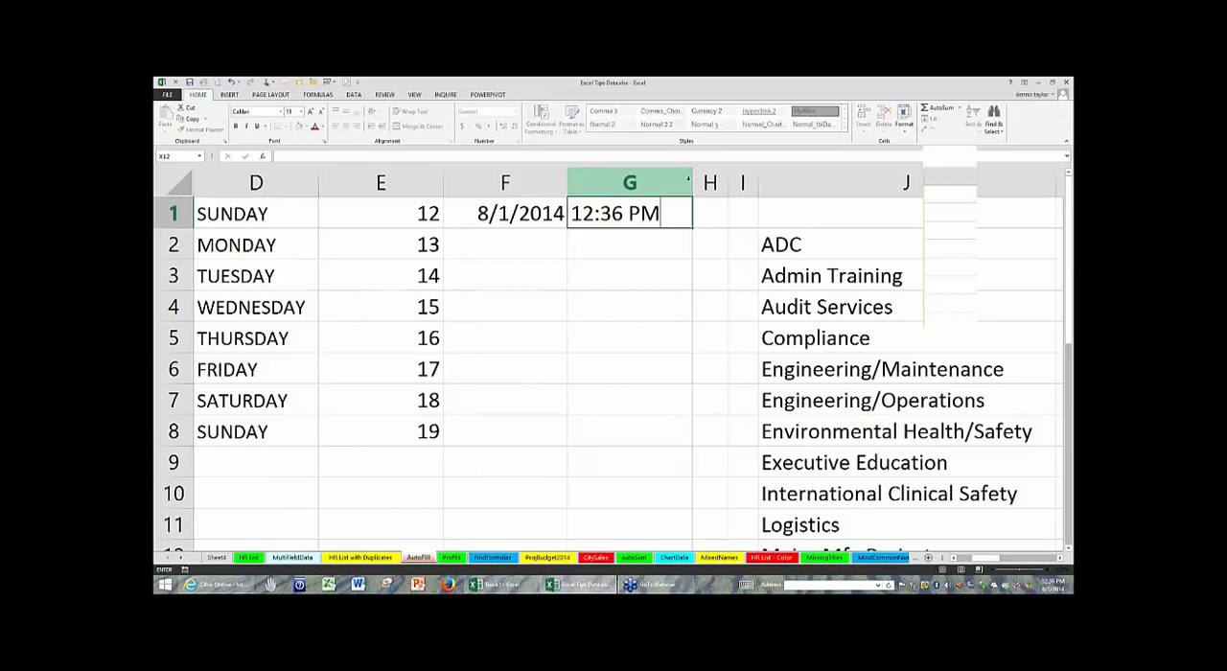
{"action": "key", "text": "Return"}
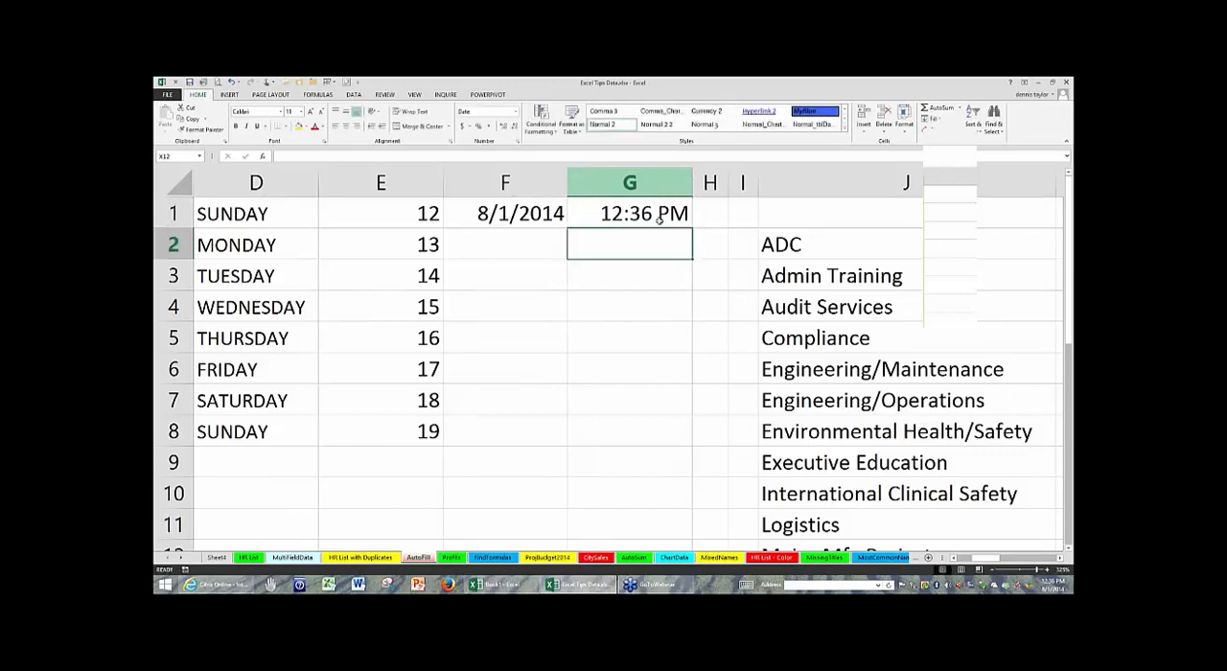
{"action": "left_click", "coordinate": [658, 213]}
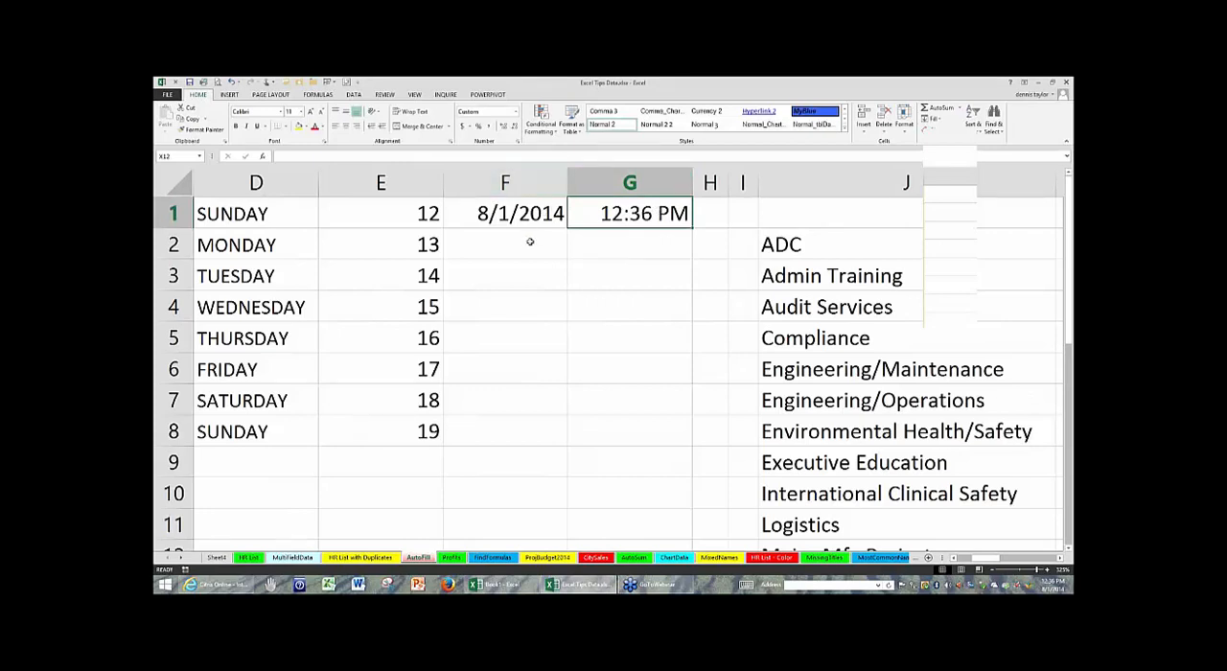
- Enter the TODAY function in F2 for a date that updates automatically, keeping the cell selected
{"action": "left_click", "coordinate": [529, 241]}
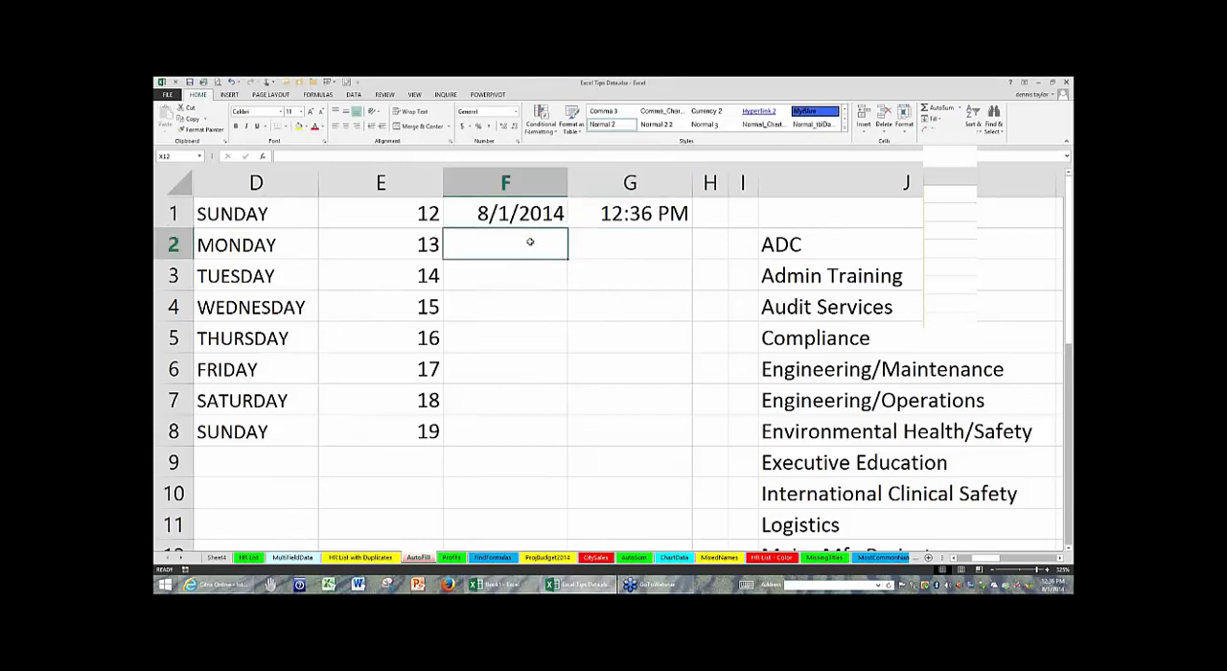
{"action": "type", "text": "="}
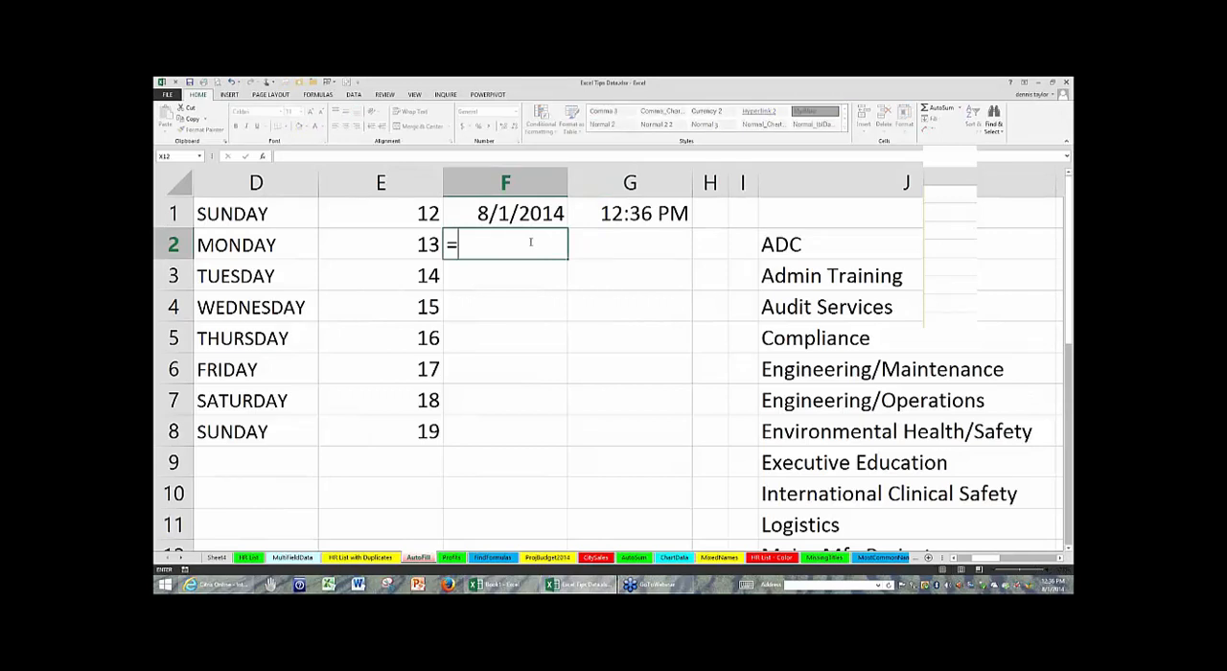
{"action": "type", "text": "today"}
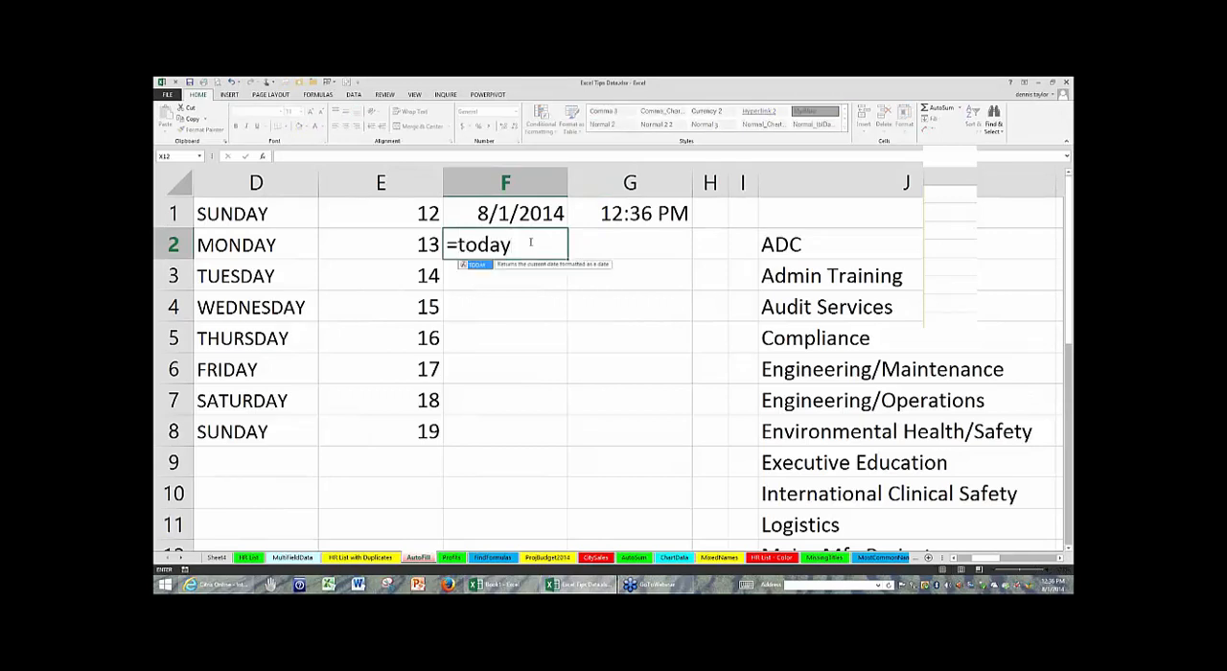
{"action": "type", "text": "("}
{"action": "key", "text": "ctrl+Return"}
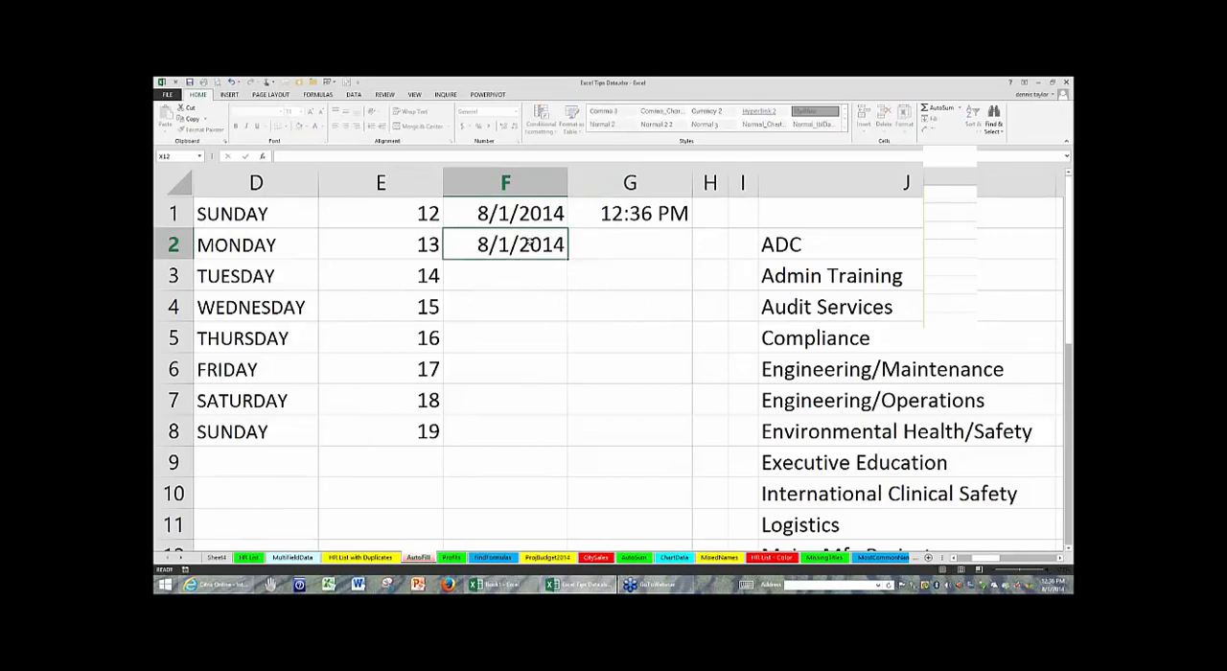
- Inspect the formula in F2 in edit mode, leaving it as it is
{"action": "key", "text": "Return"}
{"action": "left_click", "coordinate": [494, 240]}
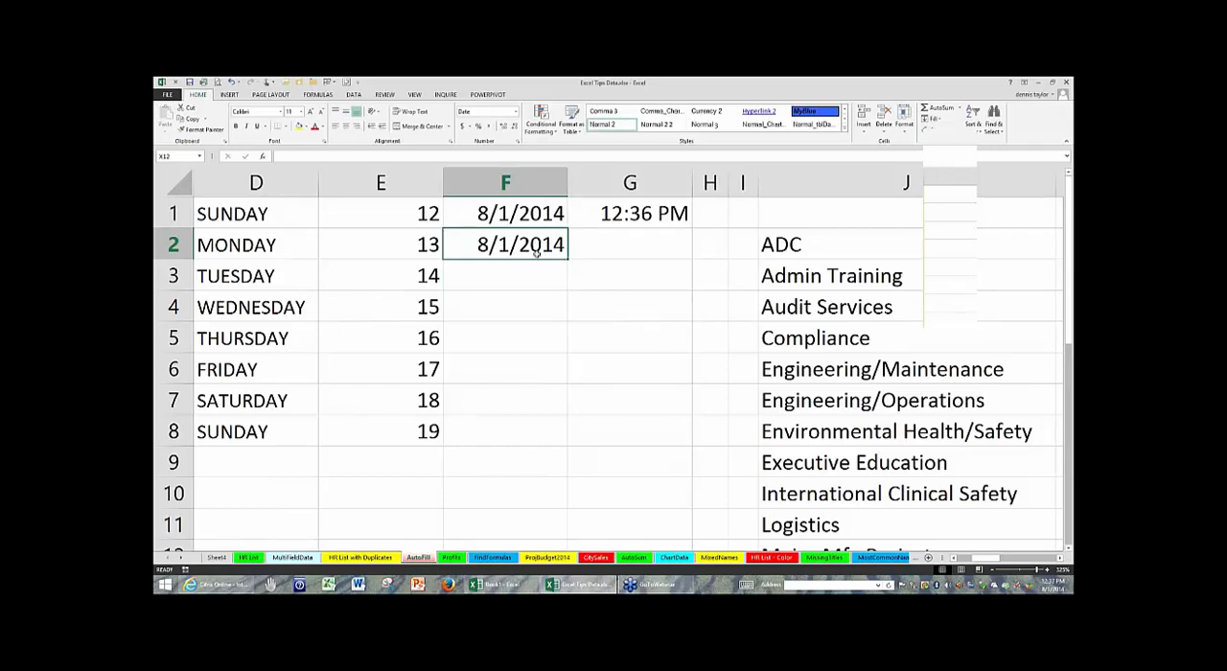
{"action": "left_click", "coordinate": [542, 277]}
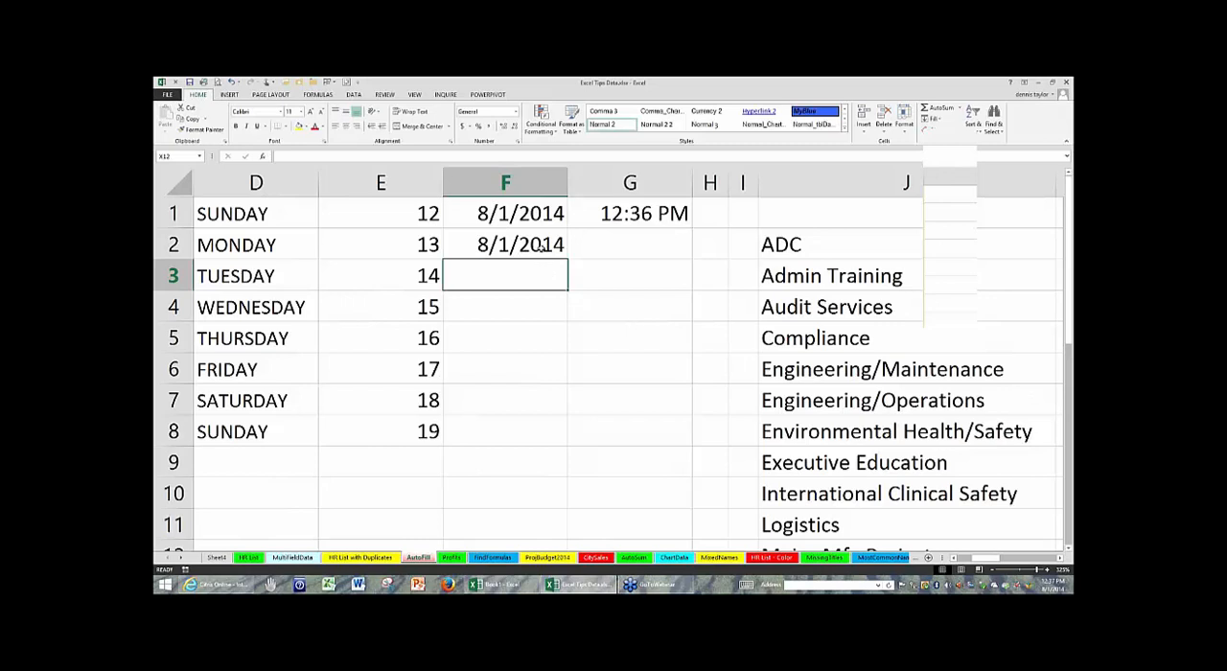
{"action": "double_click", "coordinate": [542, 246]}
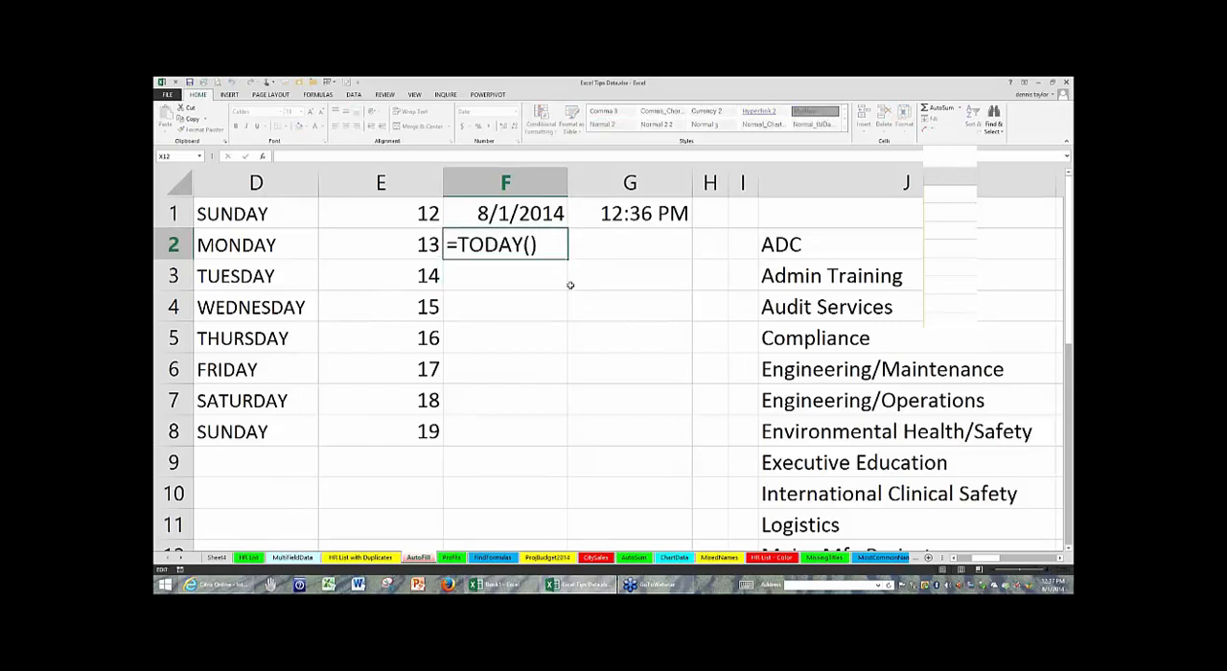
{"action": "key", "text": "Escape"}
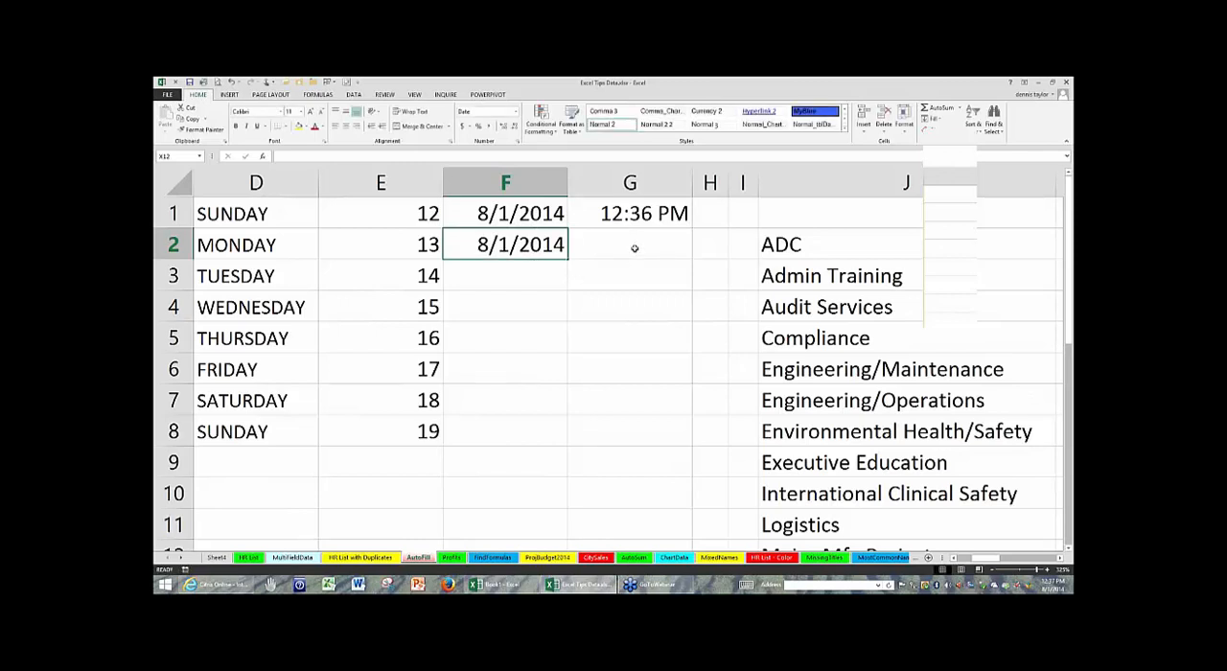
- Widen column G and enter the NOW function in G2, keeping that cell selected
{"action": "left_click", "coordinate": [634, 248]}
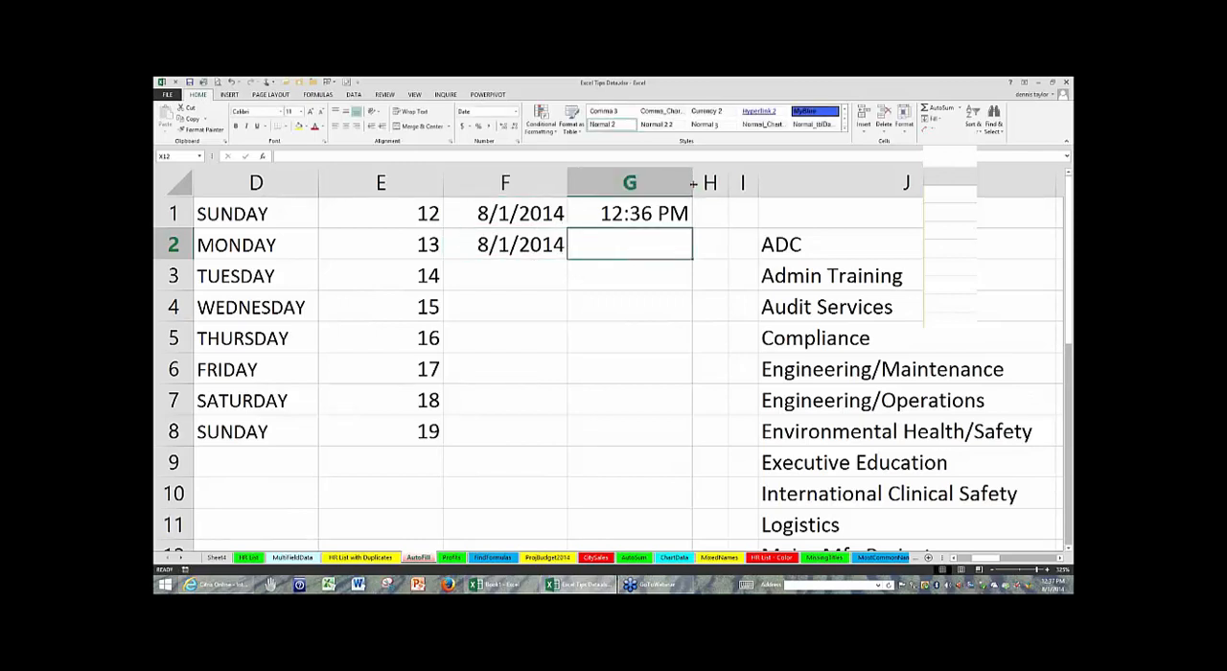
{"action": "left_click_drag", "start_coordinate": [780, 183], "coordinate": [779, 183]}
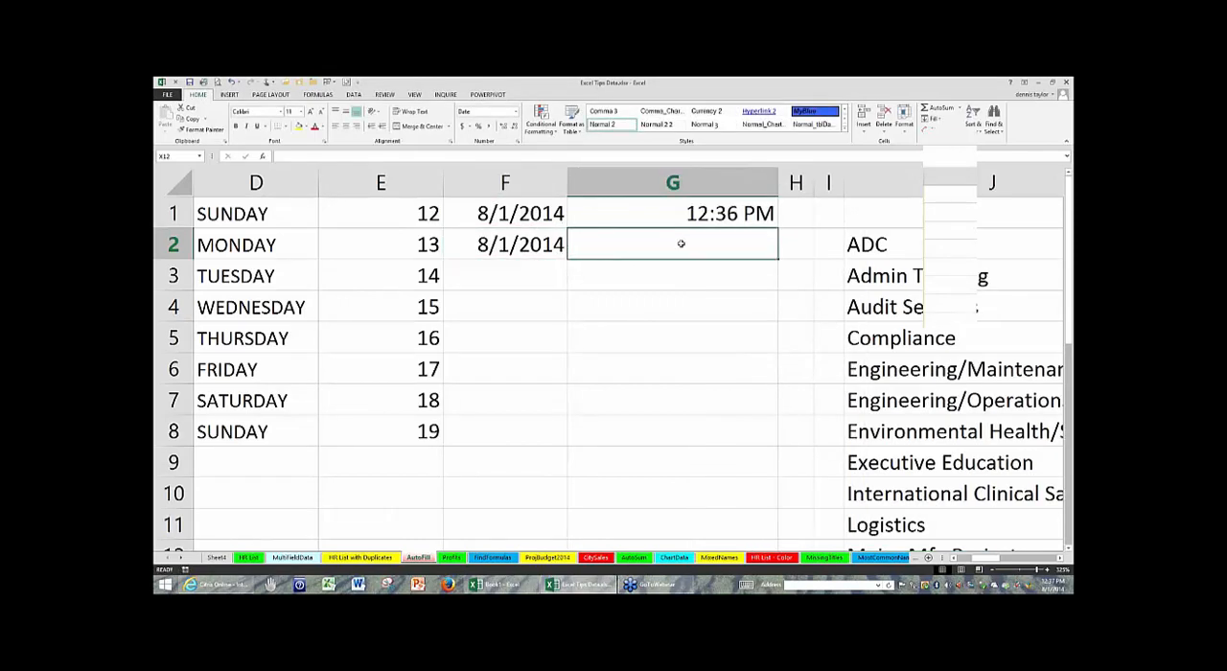
{"action": "type", "text": "="}
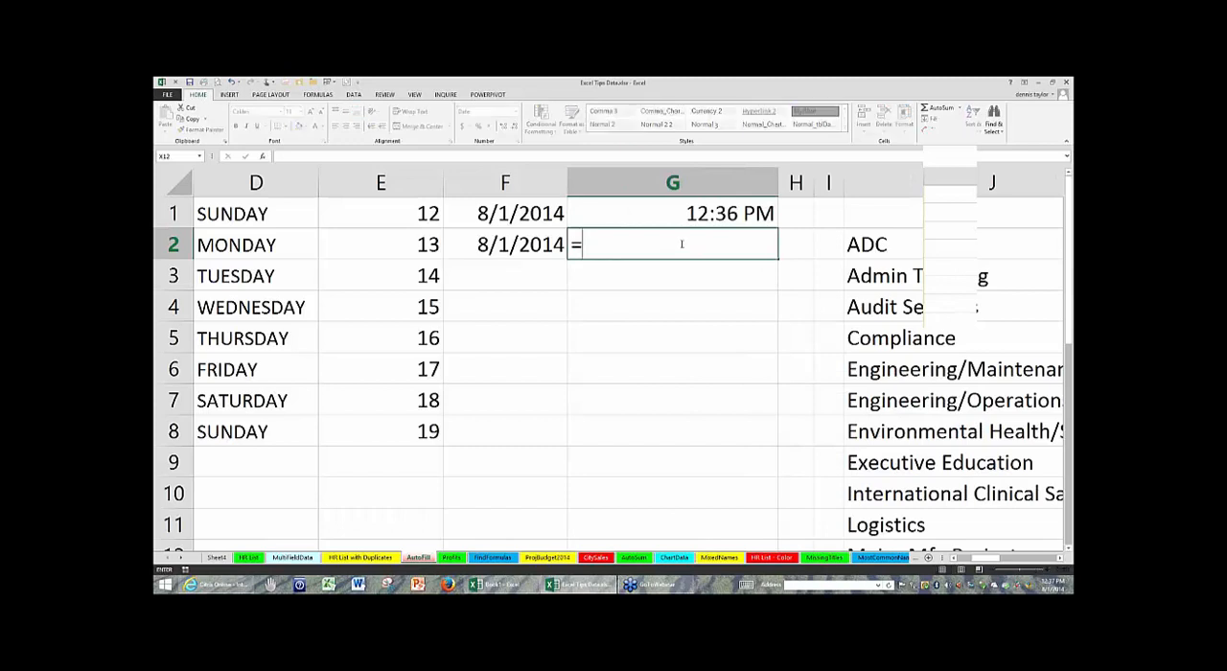
{"action": "type", "text": "now("}
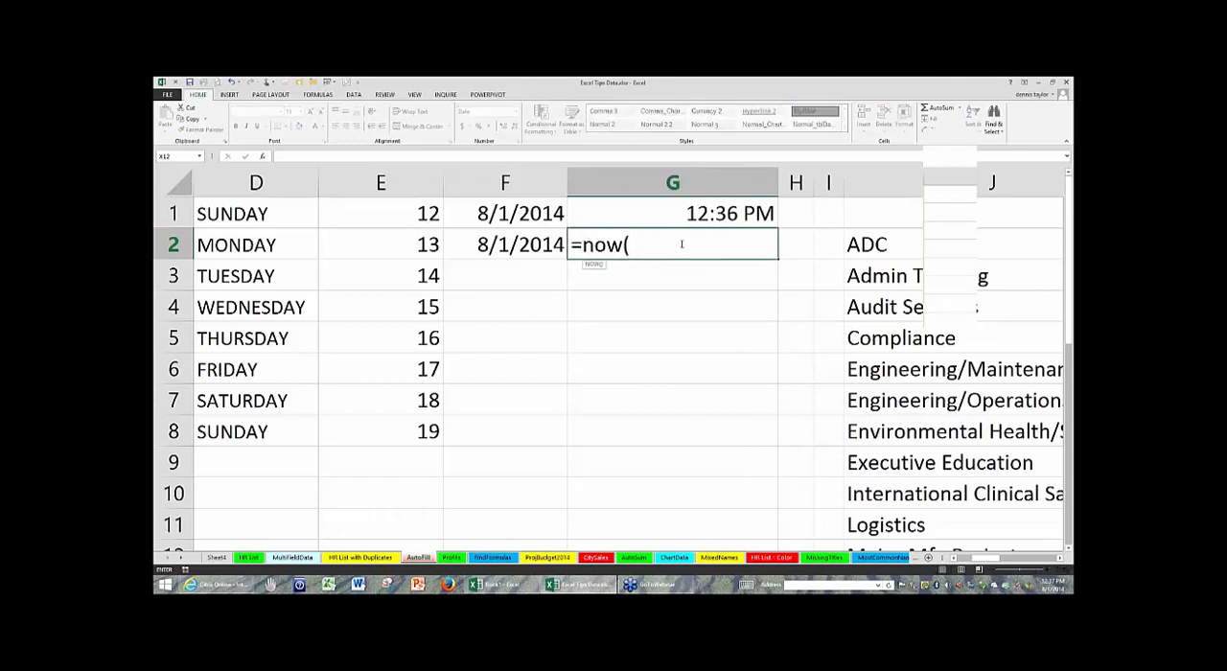
{"action": "key", "text": "Return"}
{"action": "left_click", "coordinate": [681, 245]}
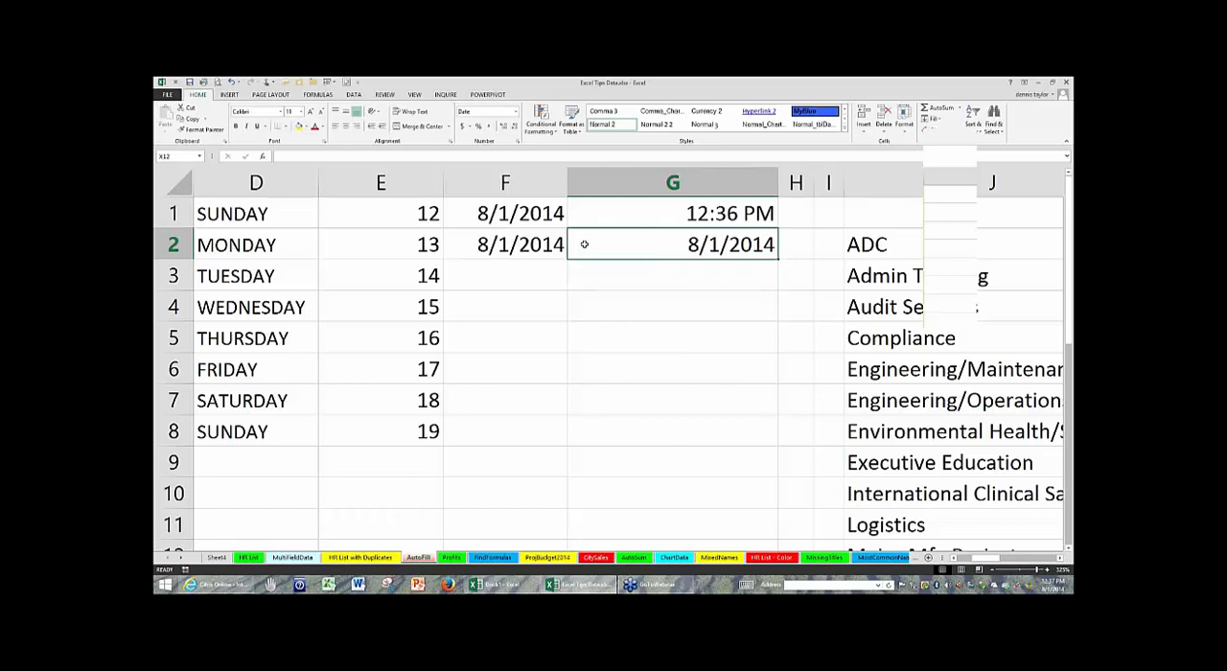
- Format G2 with the date type that shows both date and time, in the 3/14/12 1:30 PM style
{"action": "key", "text": "ctrl+1"}
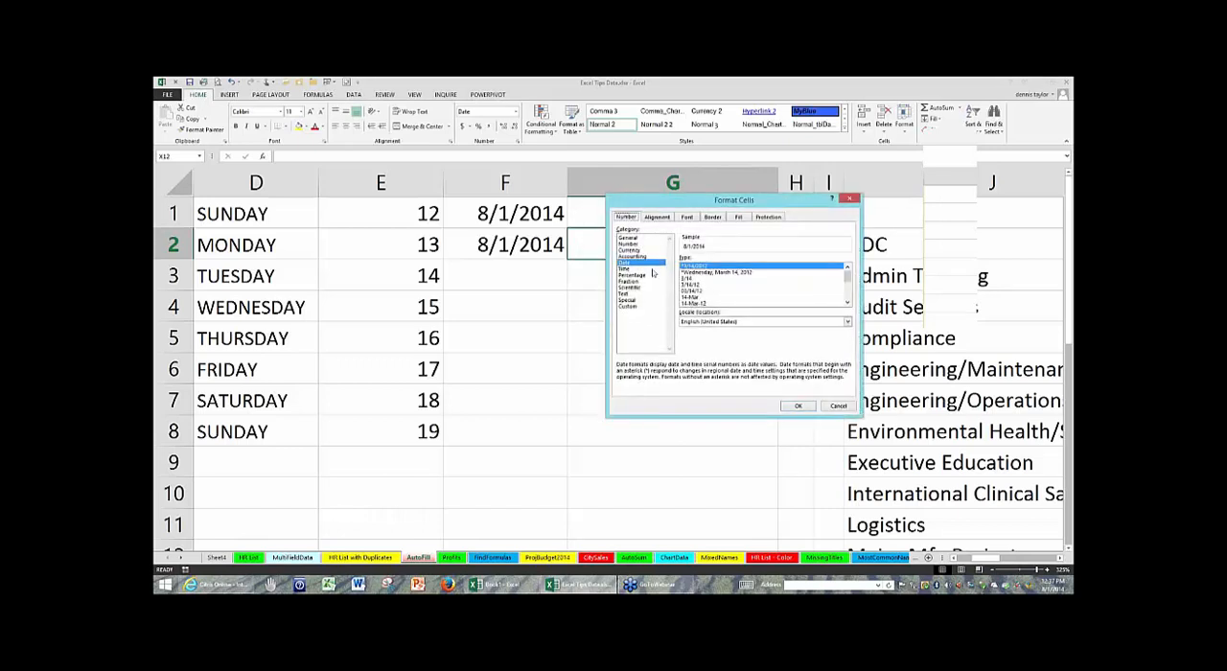
{"action": "left_click", "coordinate": [848, 303]}
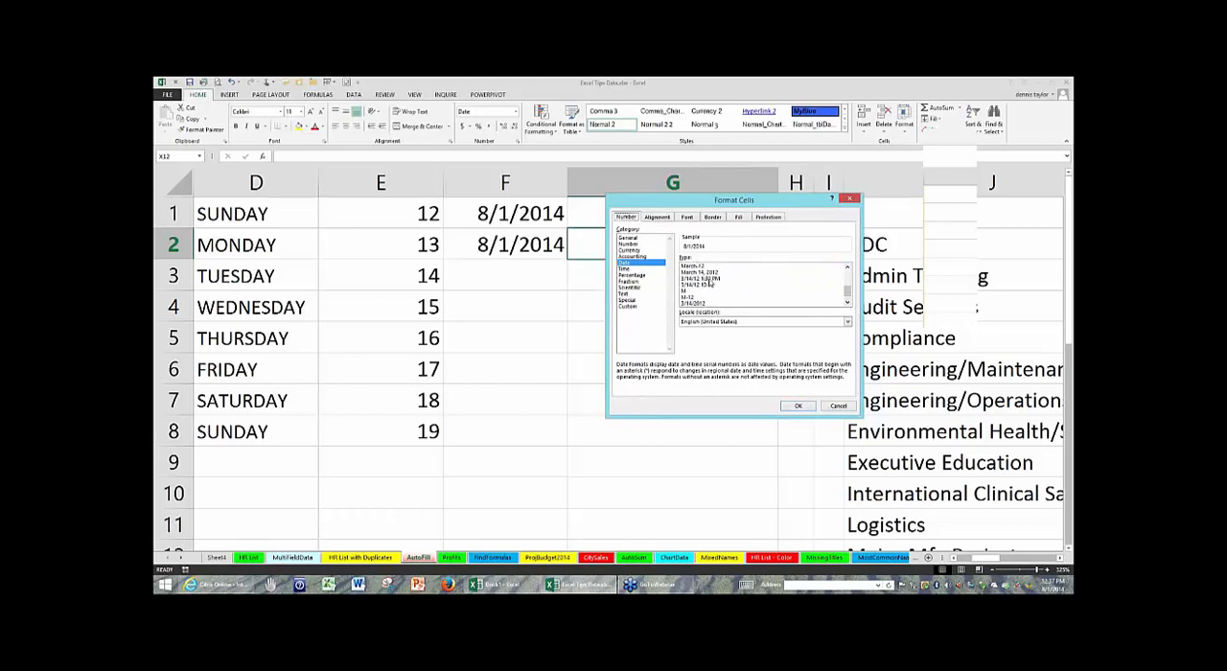
{"action": "left_click", "coordinate": [709, 278]}
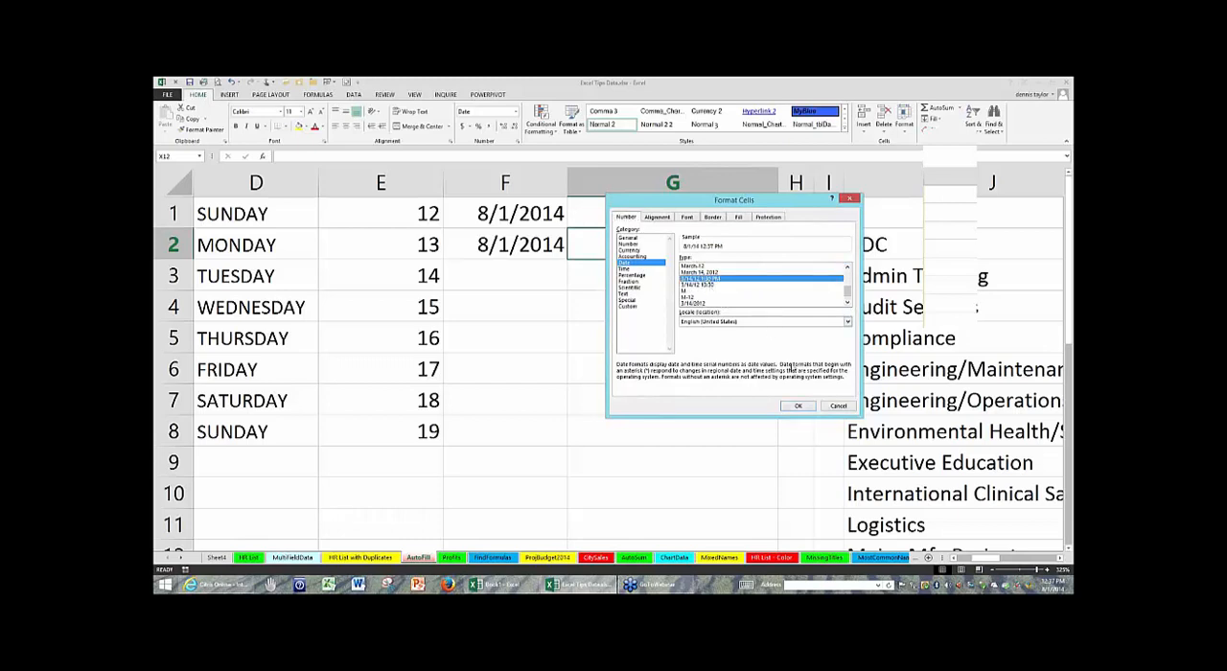
{"action": "left_click", "coordinate": [798, 406]}
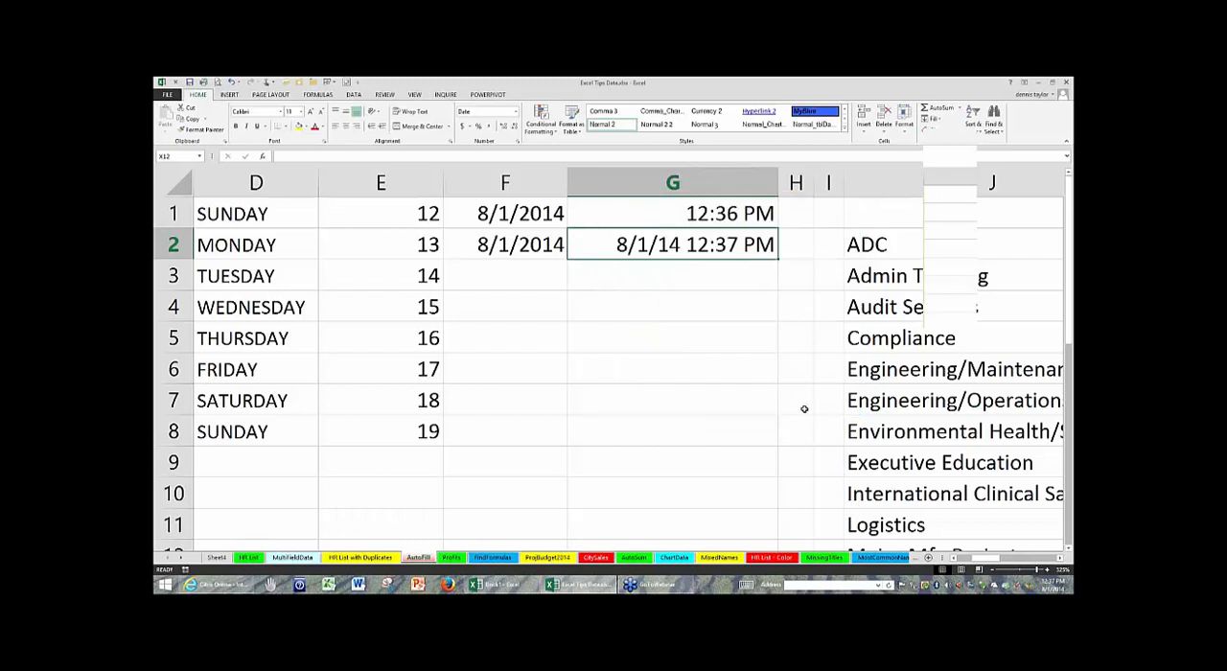
{"action": "left_click", "coordinate": [741, 411]}
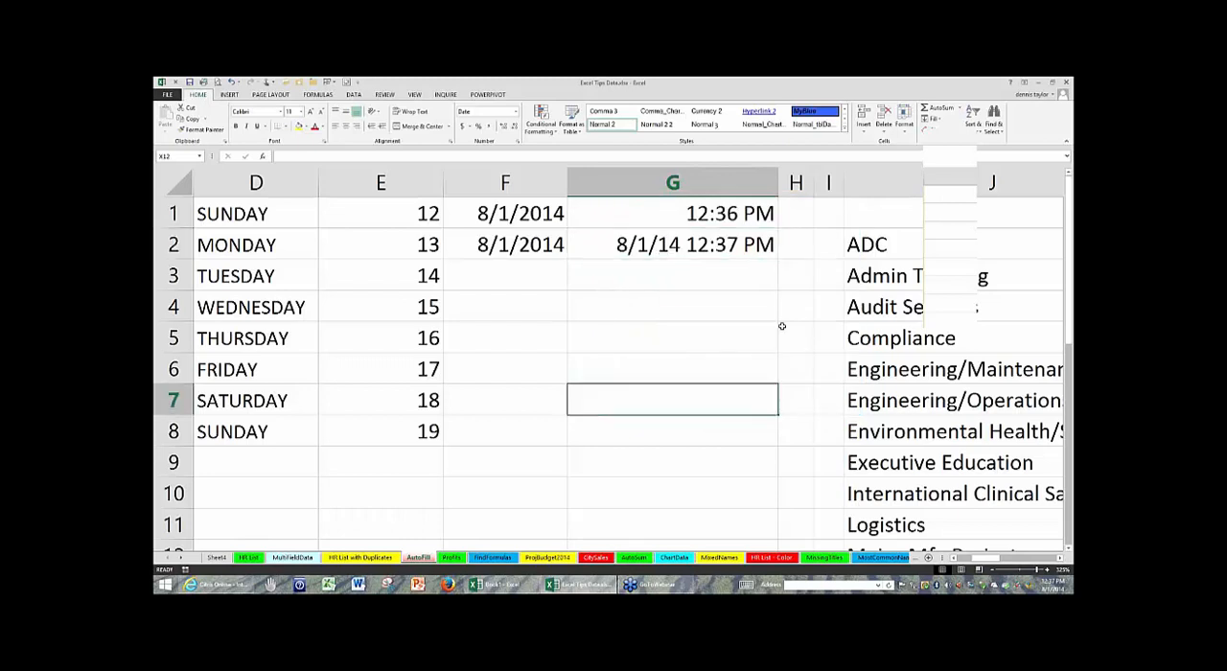
{"action": "left_click", "coordinate": [726, 244]}
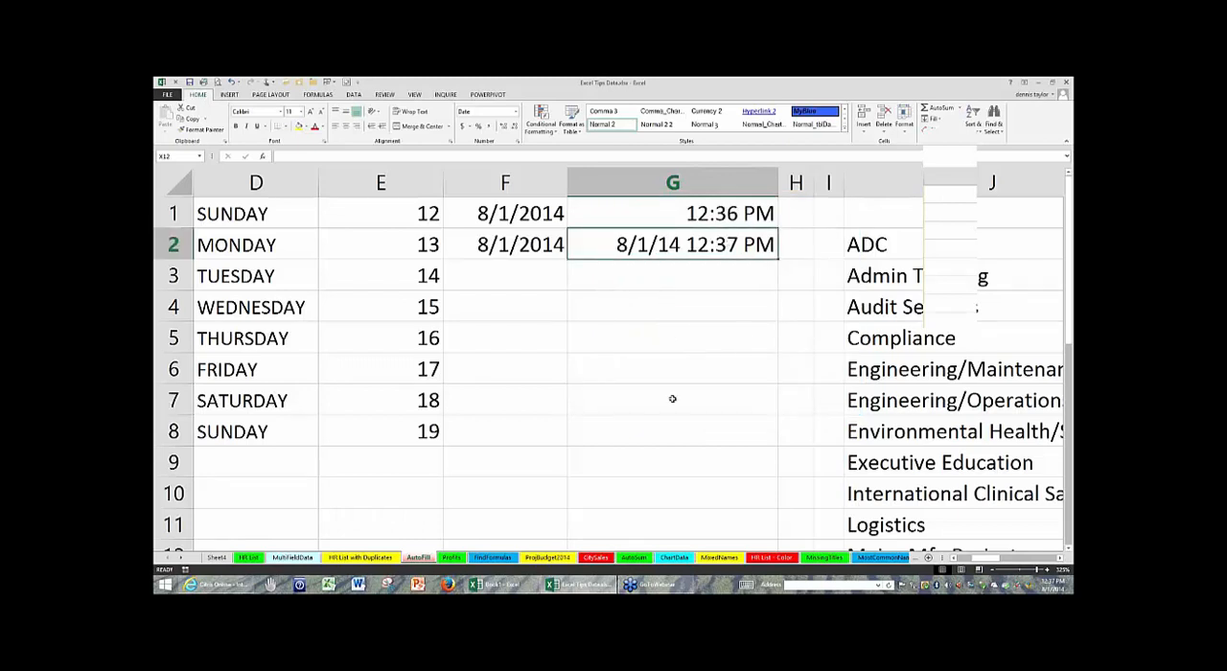
- Enter Q1 in F5 and AutoFill the quarter series down through F9
{"action": "left_click", "coordinate": [532, 398]}
{"action": "left_click", "coordinate": [543, 328]}
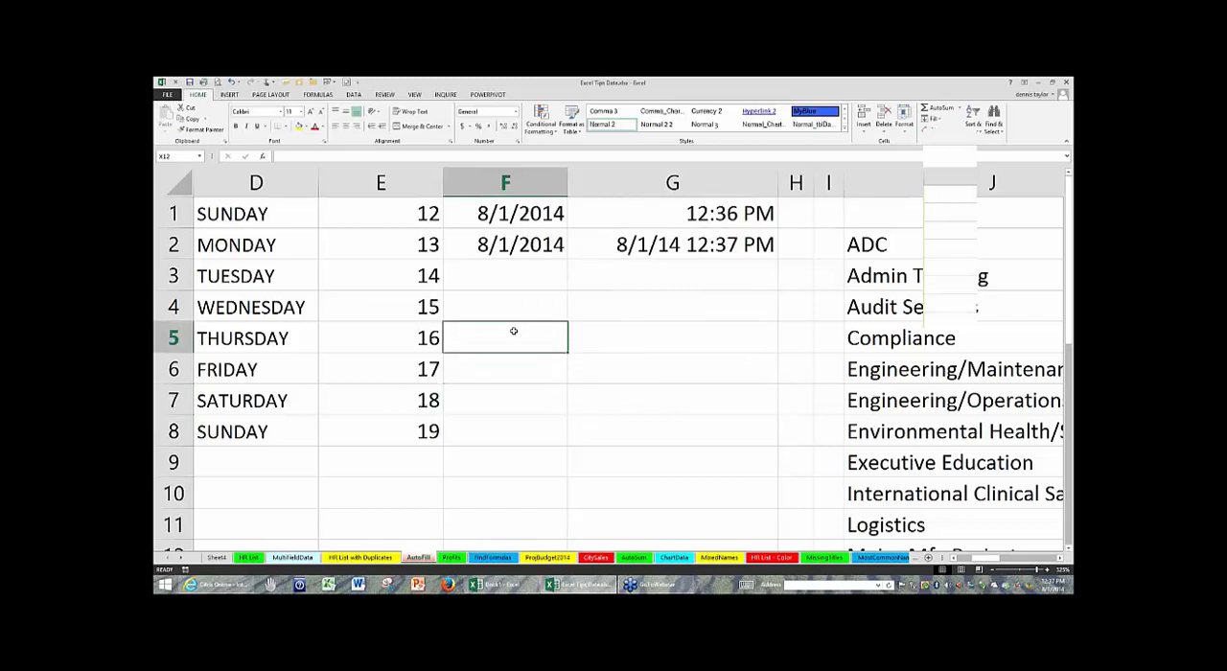
{"action": "type", "text": "Q1"}
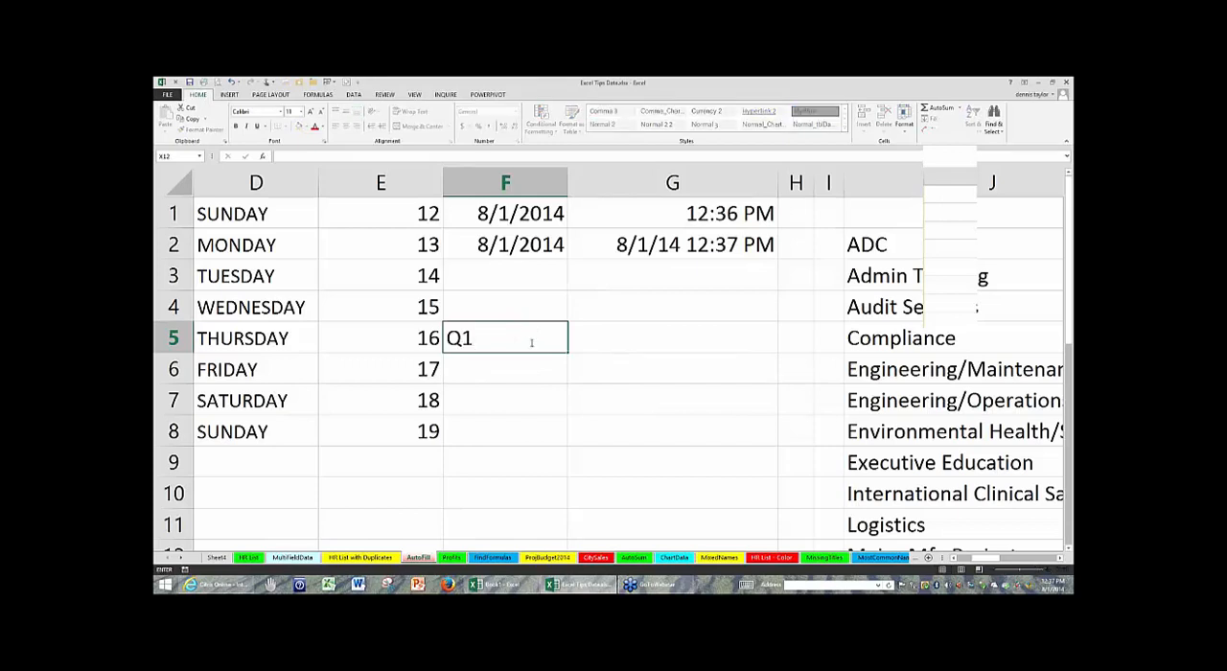
{"action": "key", "text": "ctrl+Return"}
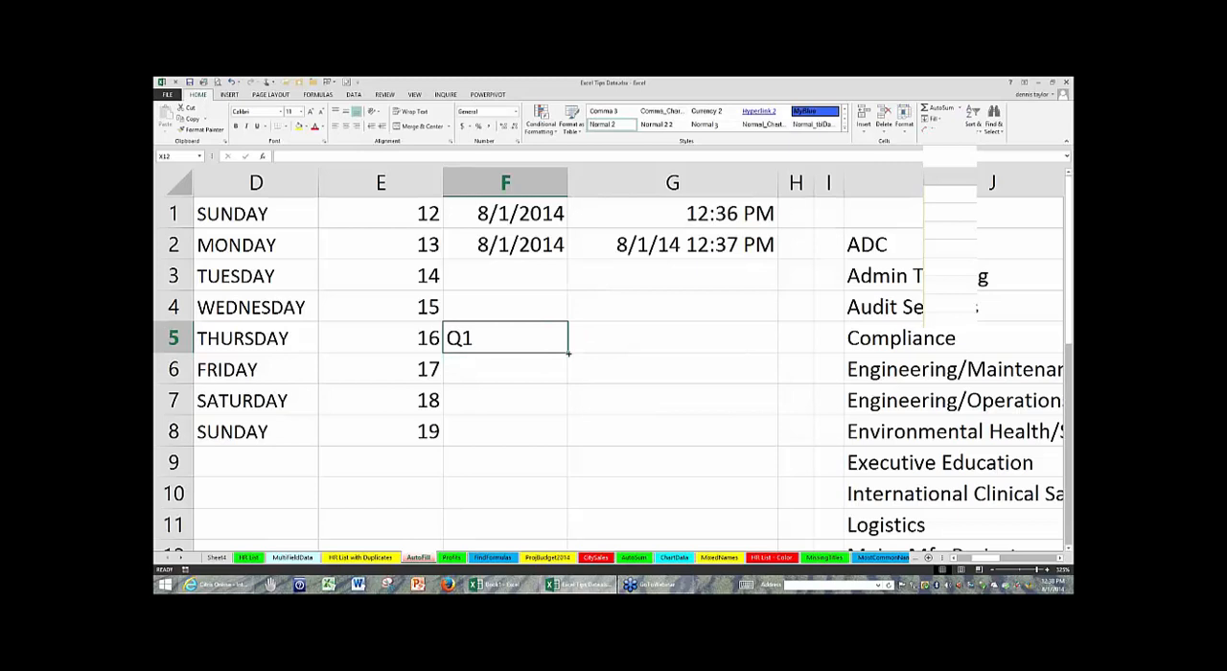
{"action": "left_click_drag", "start_coordinate": [567, 354], "coordinate": [565, 476]}
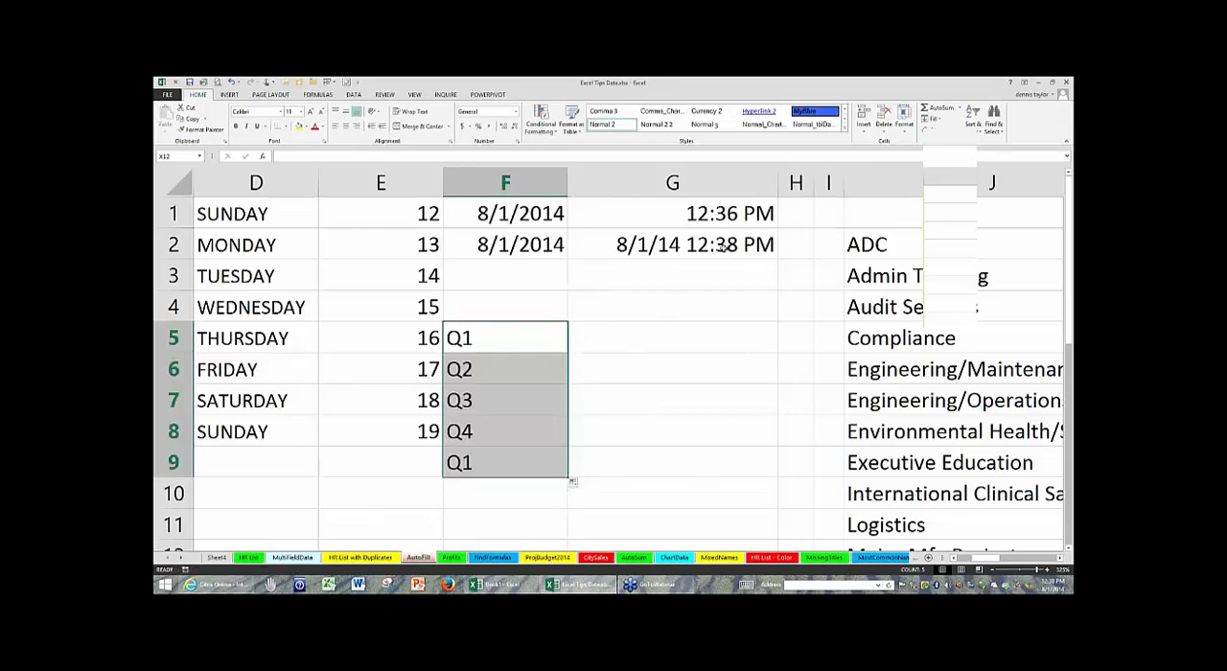
{"action": "left_click", "coordinate": [724, 246]}
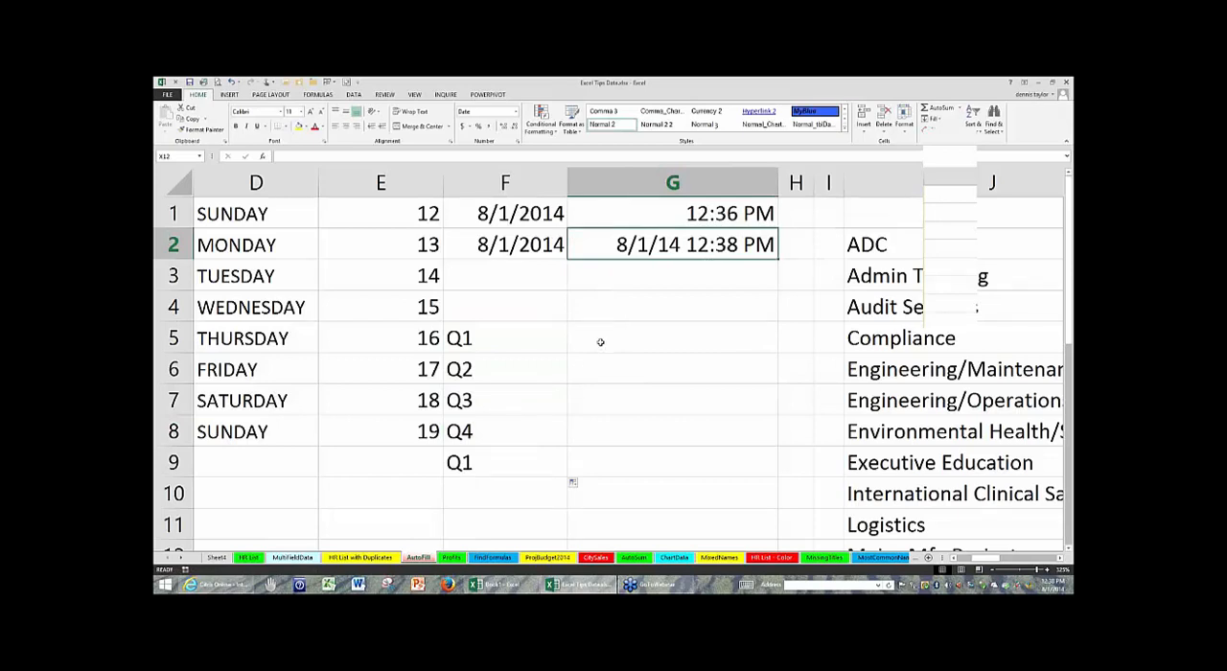
- Enter Qtr 1 in F11 and AutoFill the quarter series down through F15
{"action": "scroll", "coordinate": [546, 358], "scroll_direction": "down", "scroll_amount": 2}
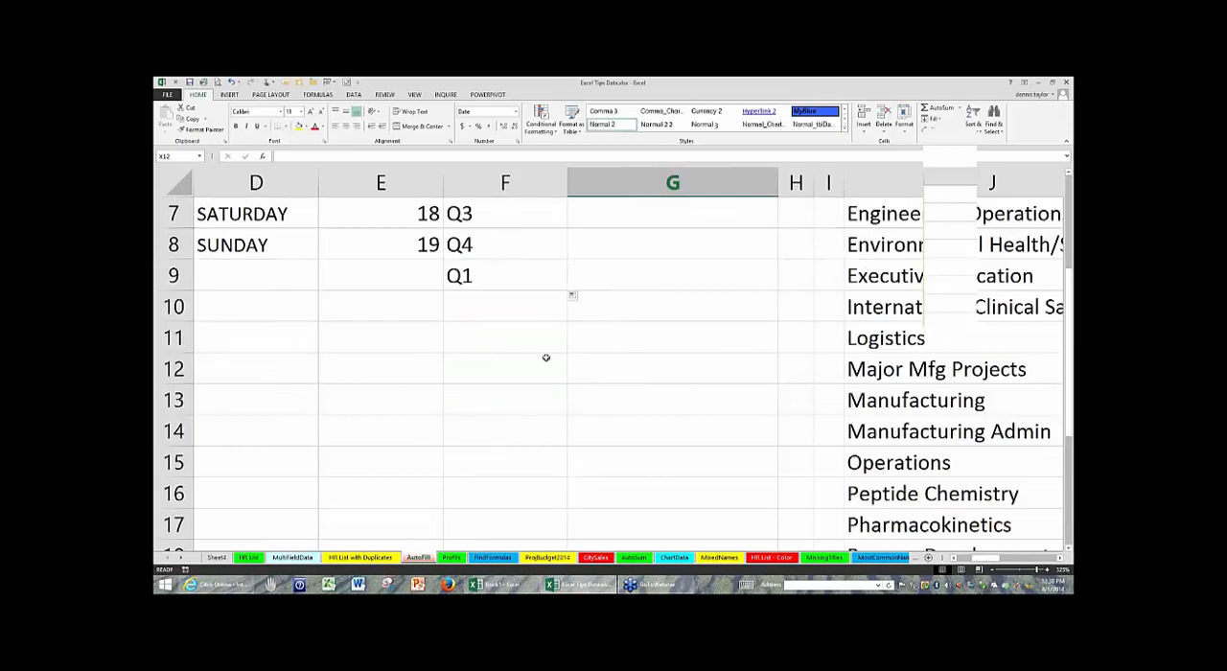
{"action": "left_click", "coordinate": [476, 338]}
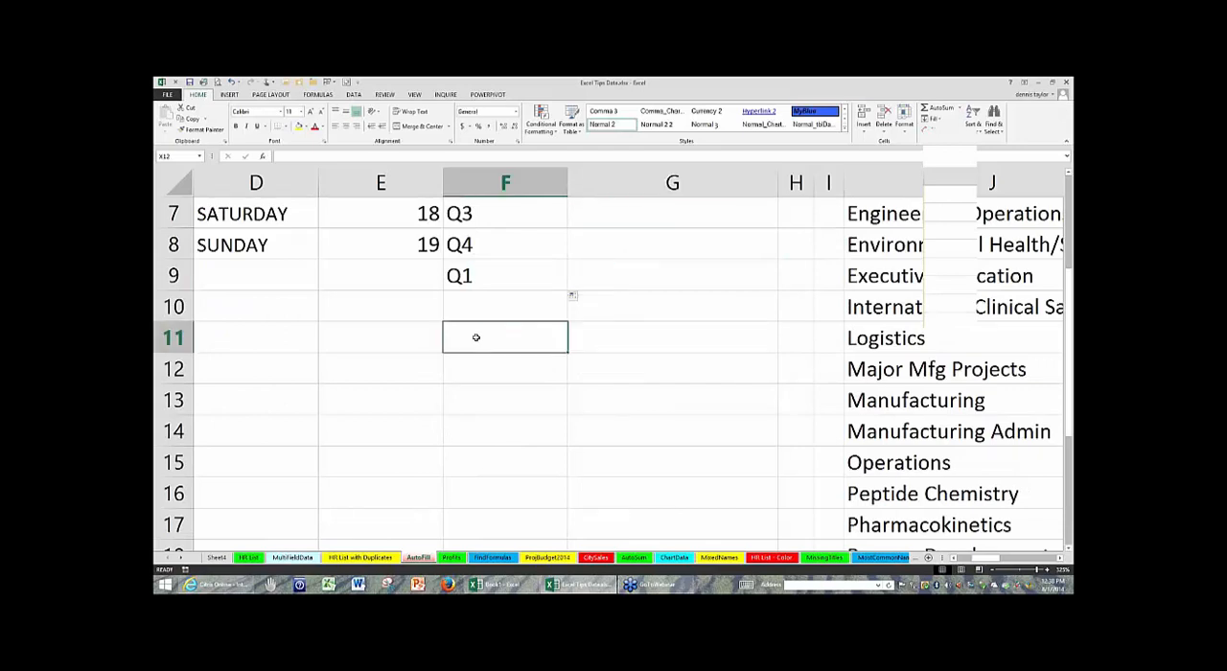
{"action": "type", "text": "Qtr 1"}
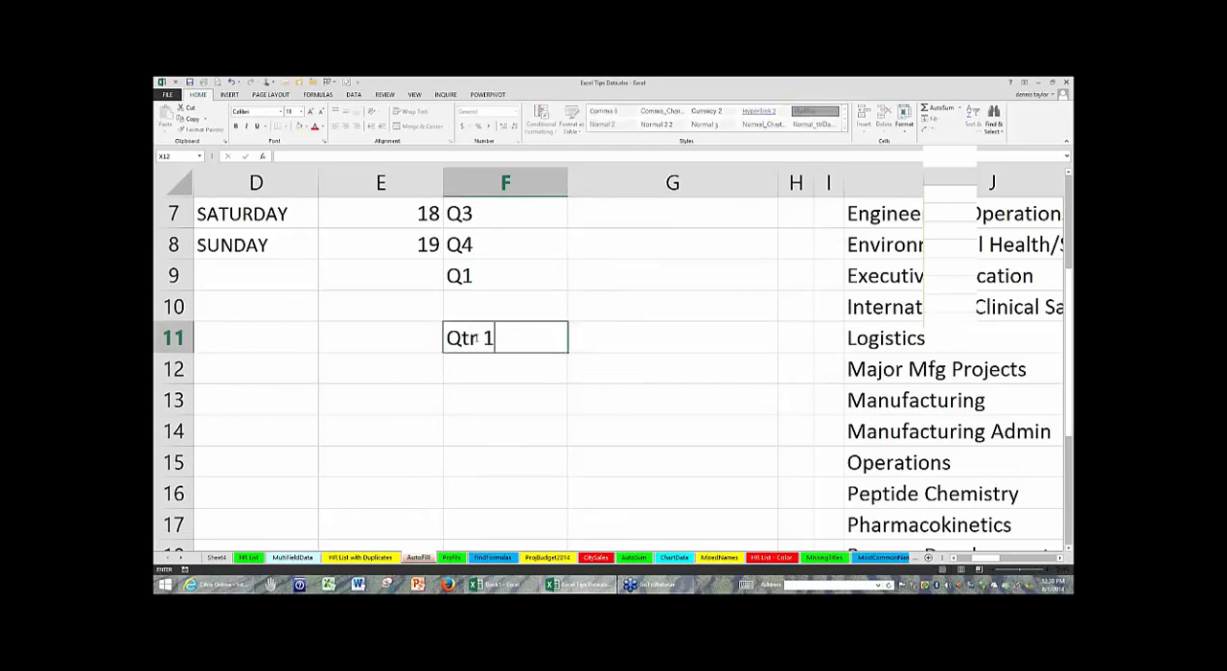
{"action": "left_click", "coordinate": [559, 391]}
{"action": "left_click", "coordinate": [561, 347]}
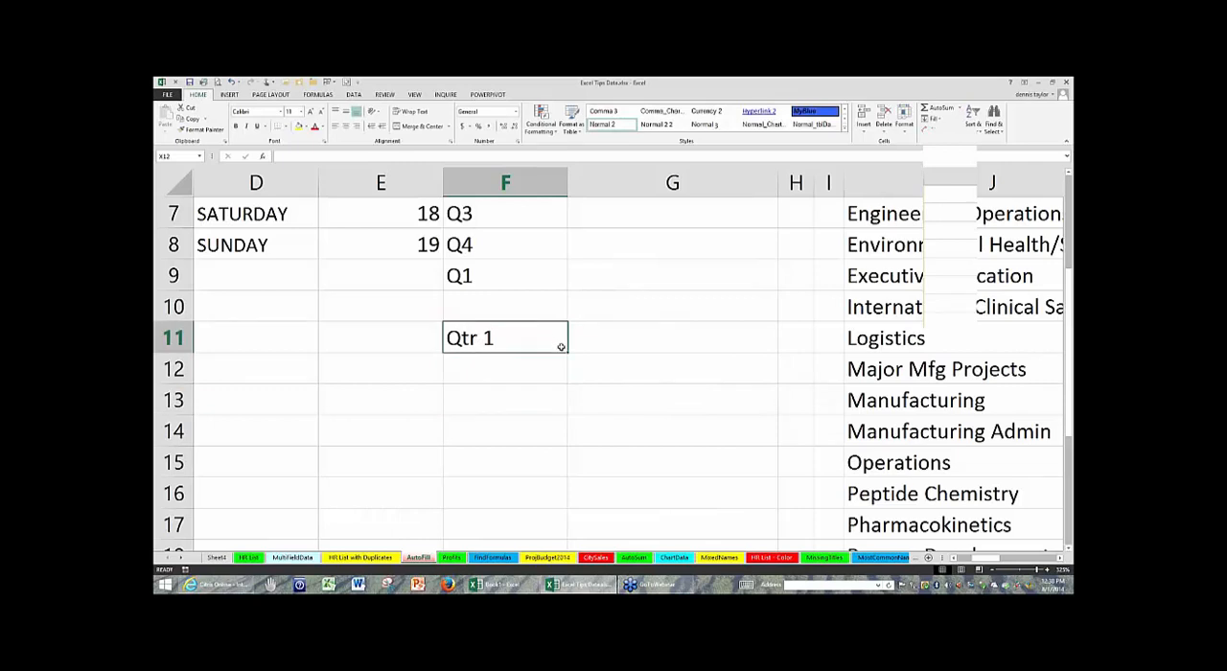
{"action": "left_click_drag", "start_coordinate": [568, 352], "coordinate": [556, 477]}
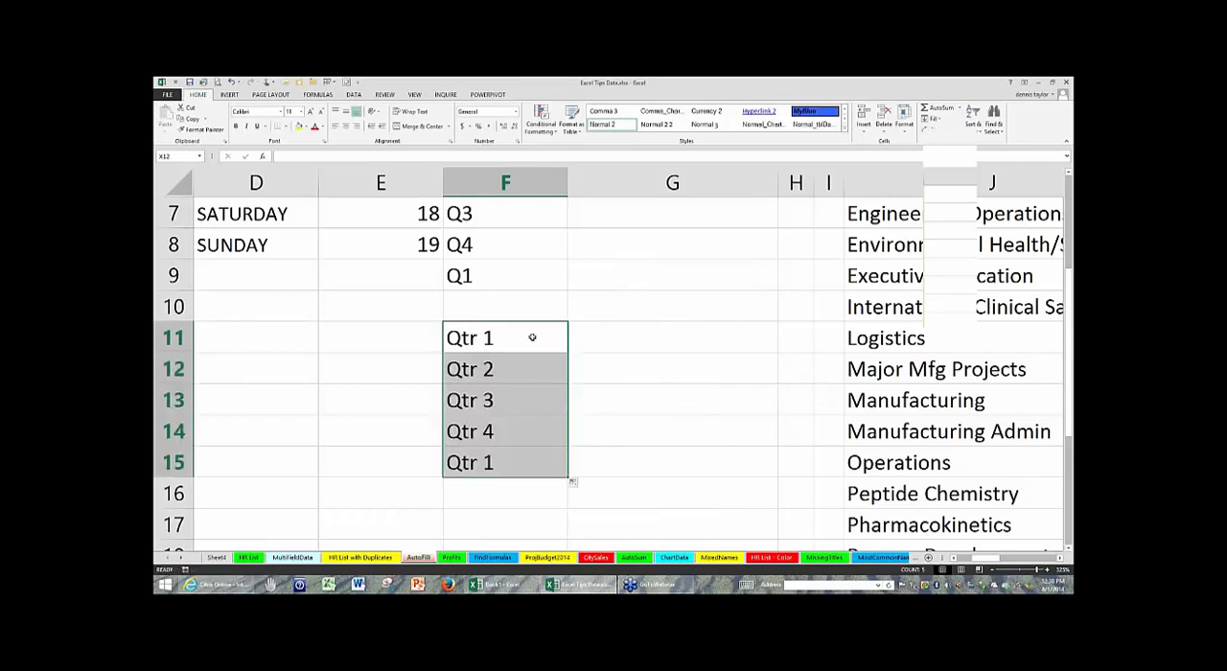
- Edit the text in F11 to read 1 Quarter
{"action": "left_click", "coordinate": [445, 335]}
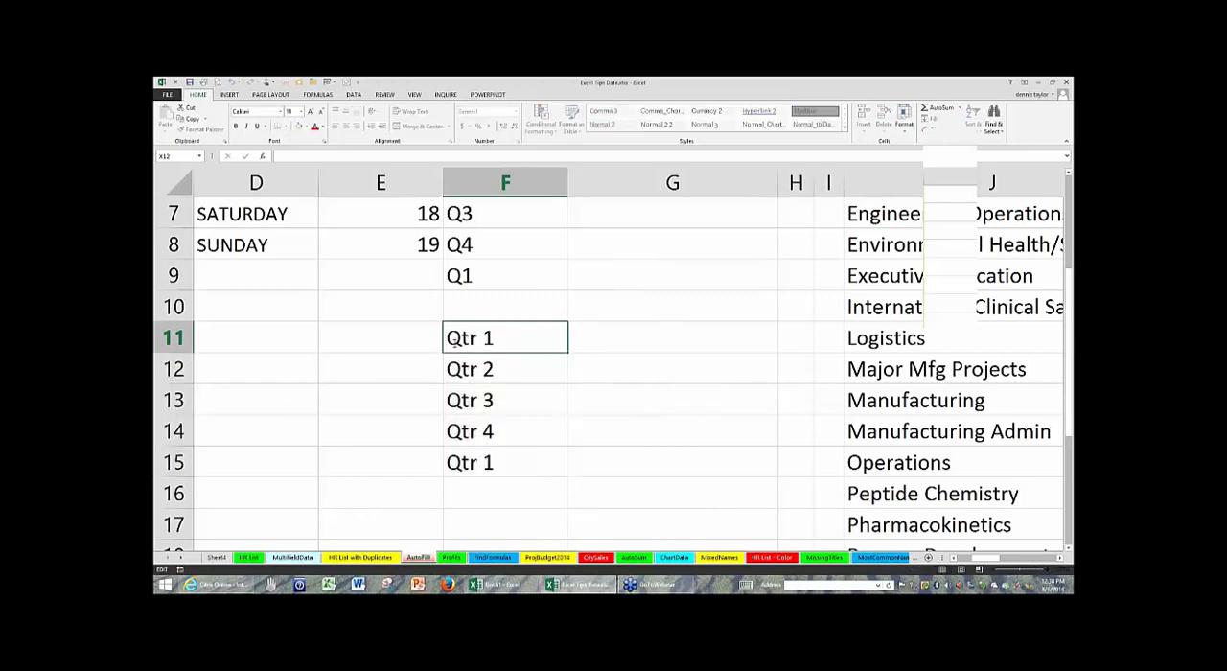
{"action": "double_click", "coordinate": [447, 338]}
{"action": "type", "text": "1"}
{"action": "key", "text": "Right"}
{"action": "key", "text": "Right"}
{"action": "key", "text": "Left"}
{"action": "type", "text": "ua"}
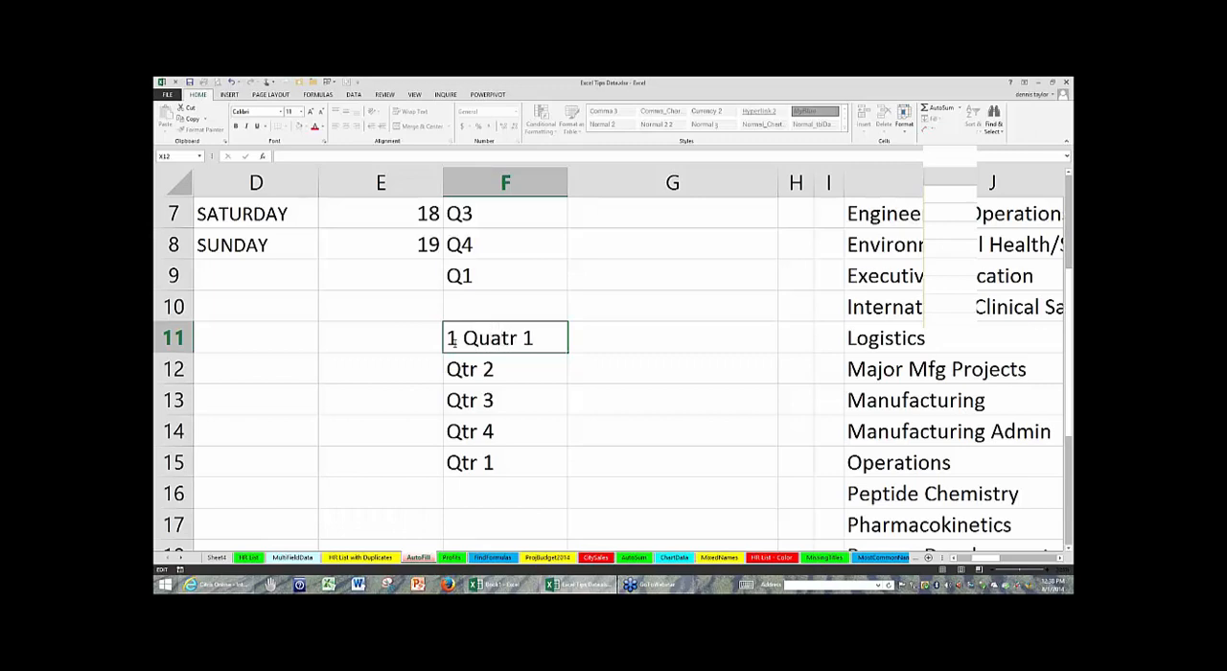
{"action": "type", "text": "r"}
{"action": "type", "text": "e"}
{"action": "key", "text": "Right"}
{"action": "key", "text": "Delete"}
{"action": "key", "text": "Delete"}
{"action": "left_click", "coordinate": [508, 393]}
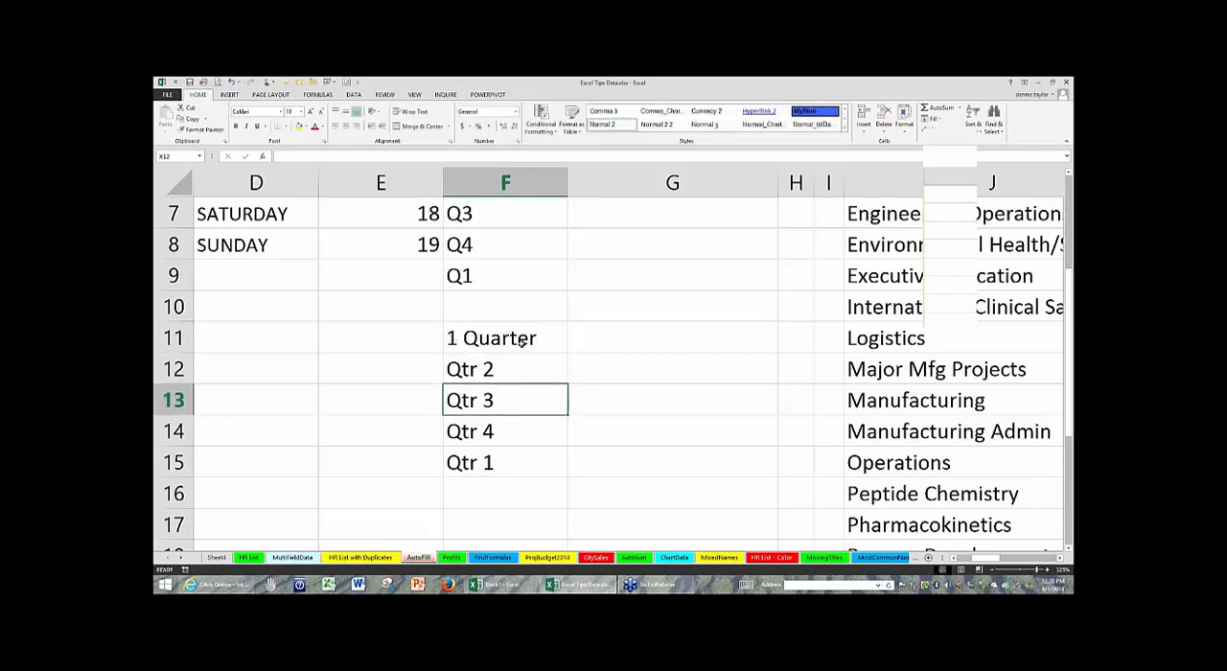
- AutoFill the 1 Quarter label from F11 across into G11
{"action": "left_click", "coordinate": [520, 341]}
{"action": "left_click_drag", "start_coordinate": [573, 353], "coordinate": [710, 357]}
{"action": "left_click", "coordinate": [695, 401]}
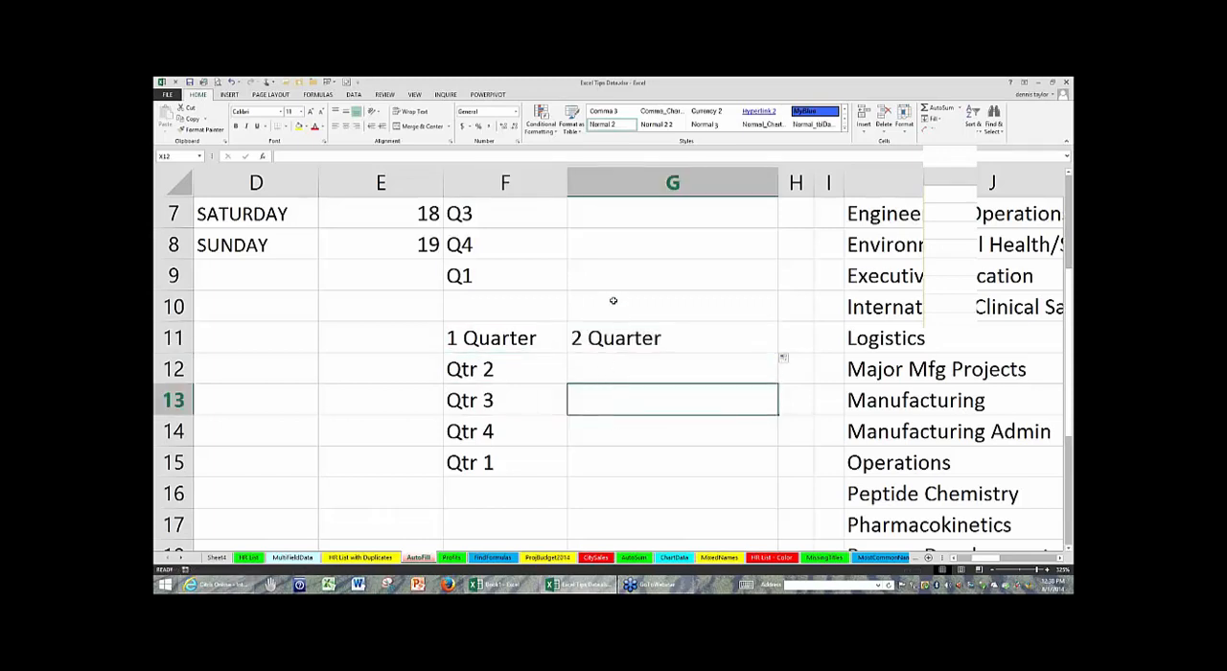
- Fill the date in F1 down through F22 as a weekdays-only series, overwriting the cells below
{"action": "scroll", "coordinate": [613, 301], "scroll_direction": "up", "scroll_amount": 2}
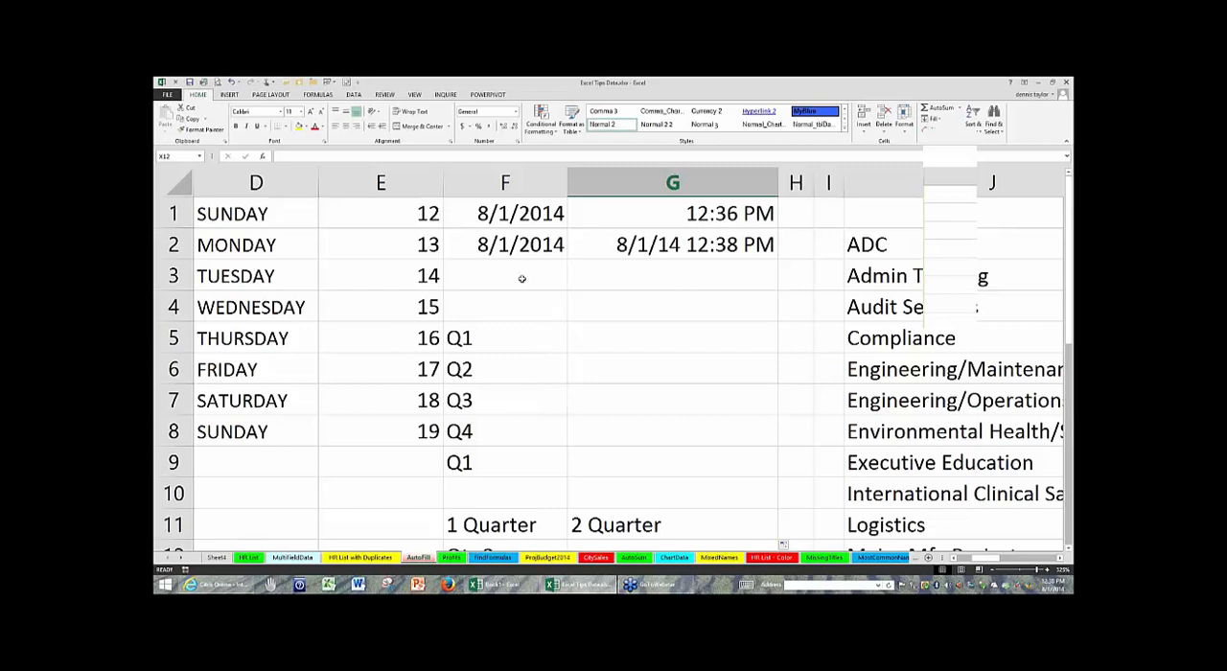
{"action": "left_click", "coordinate": [519, 214]}
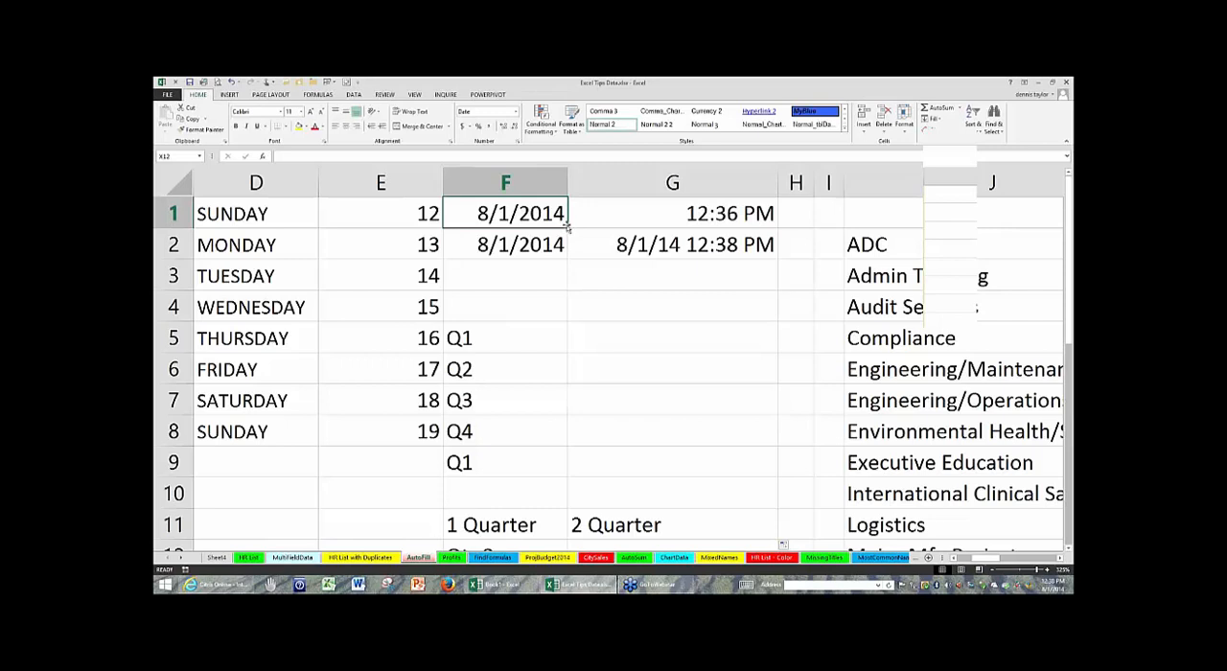
{"action": "left_click_drag", "start_coordinate": [570, 228], "coordinate": [574, 551]}
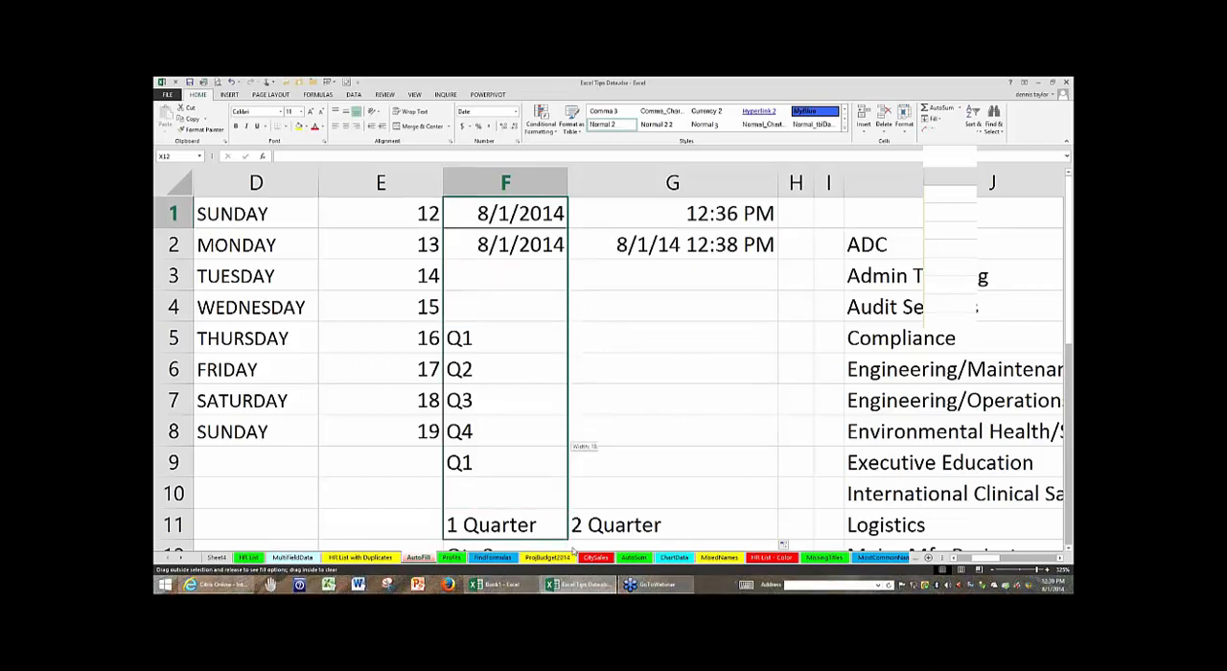
{"action": "left_click_drag", "start_coordinate": [573, 551], "coordinate": [571, 529]}
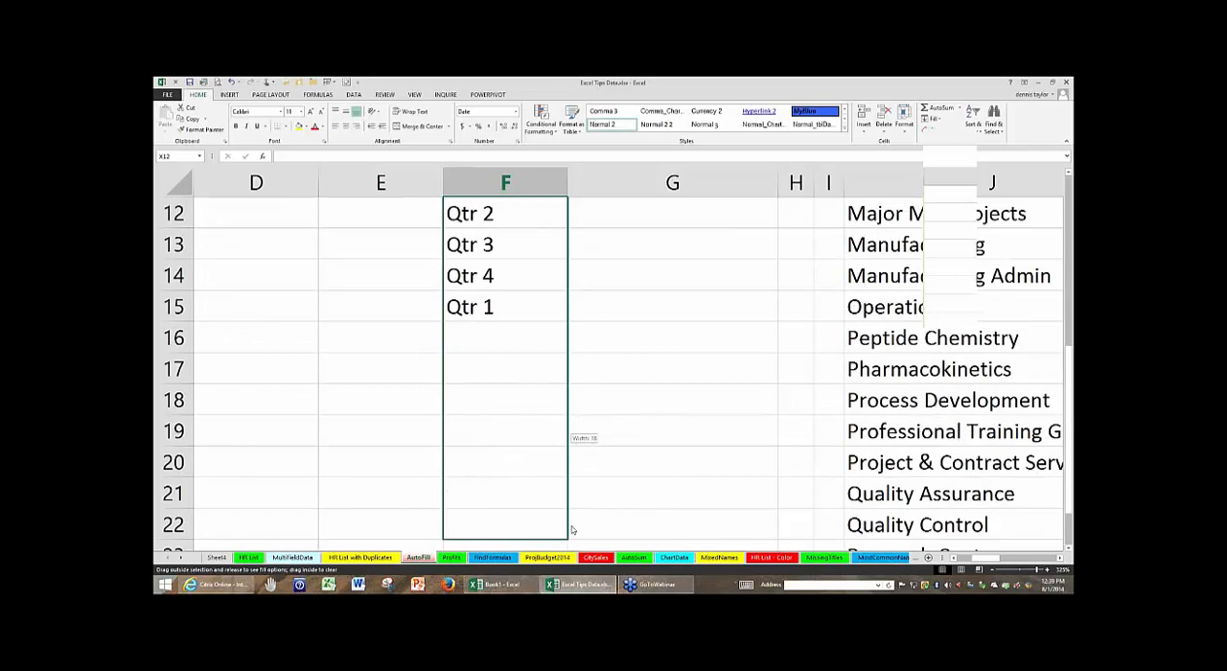
{"action": "left_click_drag", "start_coordinate": [571, 529], "coordinate": [572, 527]}
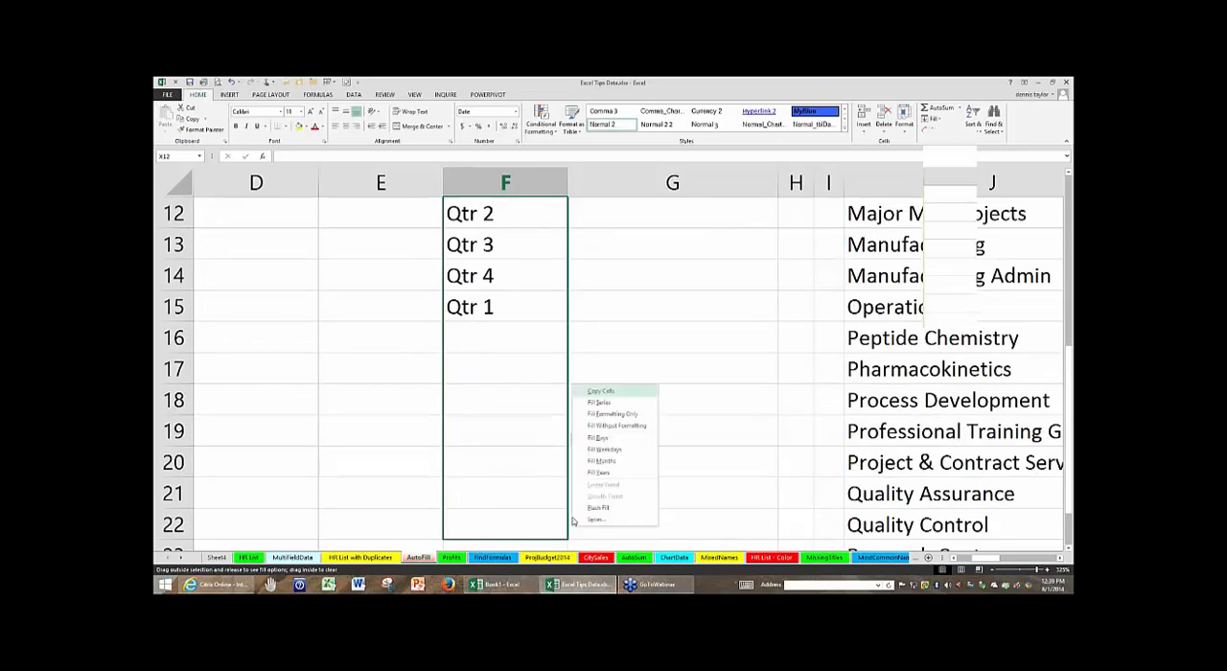
{"action": "left_click", "coordinate": [610, 450]}
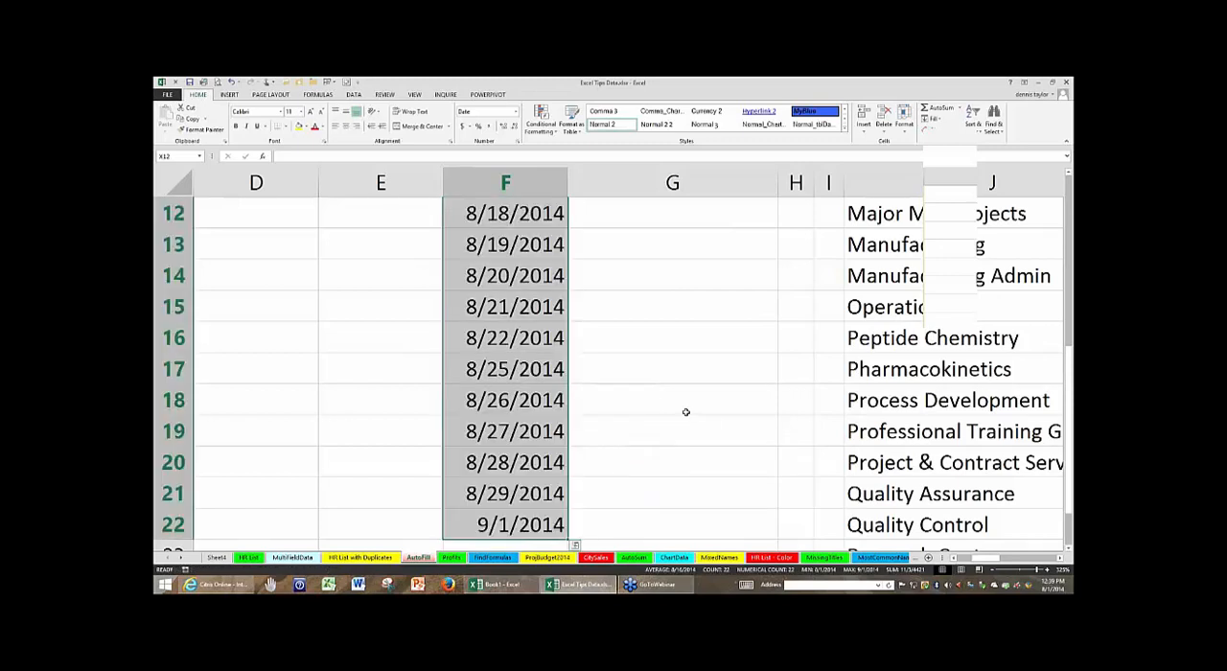
- Examine the weekdays-only dates in column F, highlighting the week in F2:F6
{"action": "scroll", "coordinate": [684, 413], "scroll_direction": "up", "scroll_amount": 4}
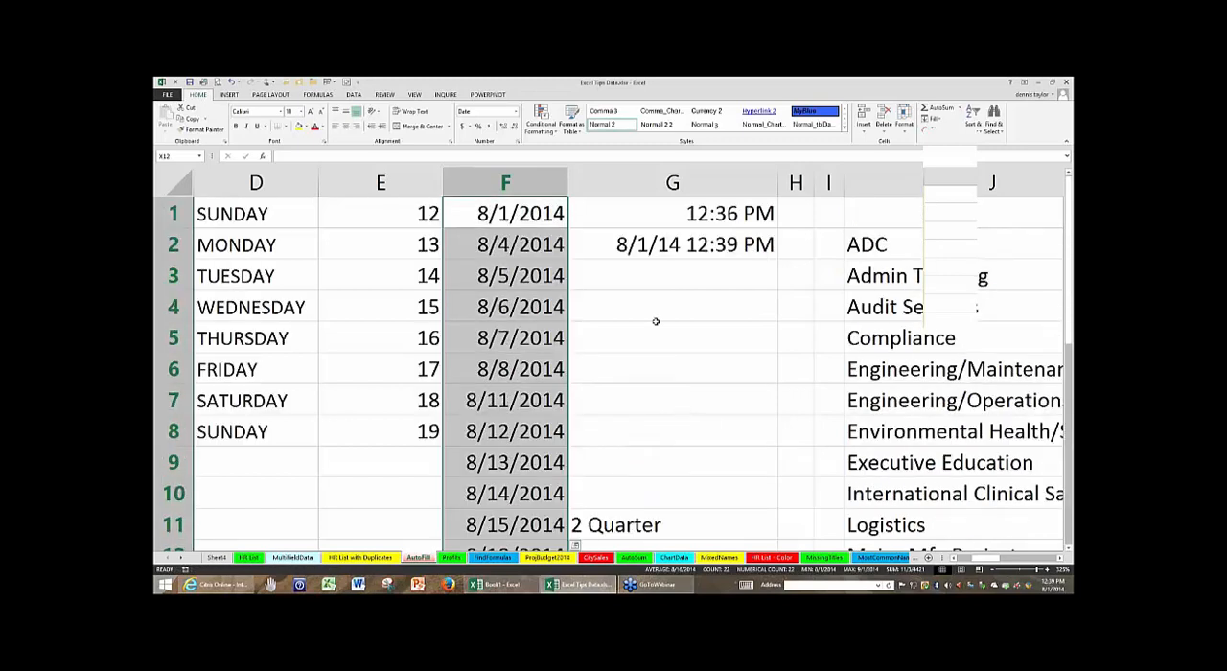
{"action": "left_click", "coordinate": [526, 213]}
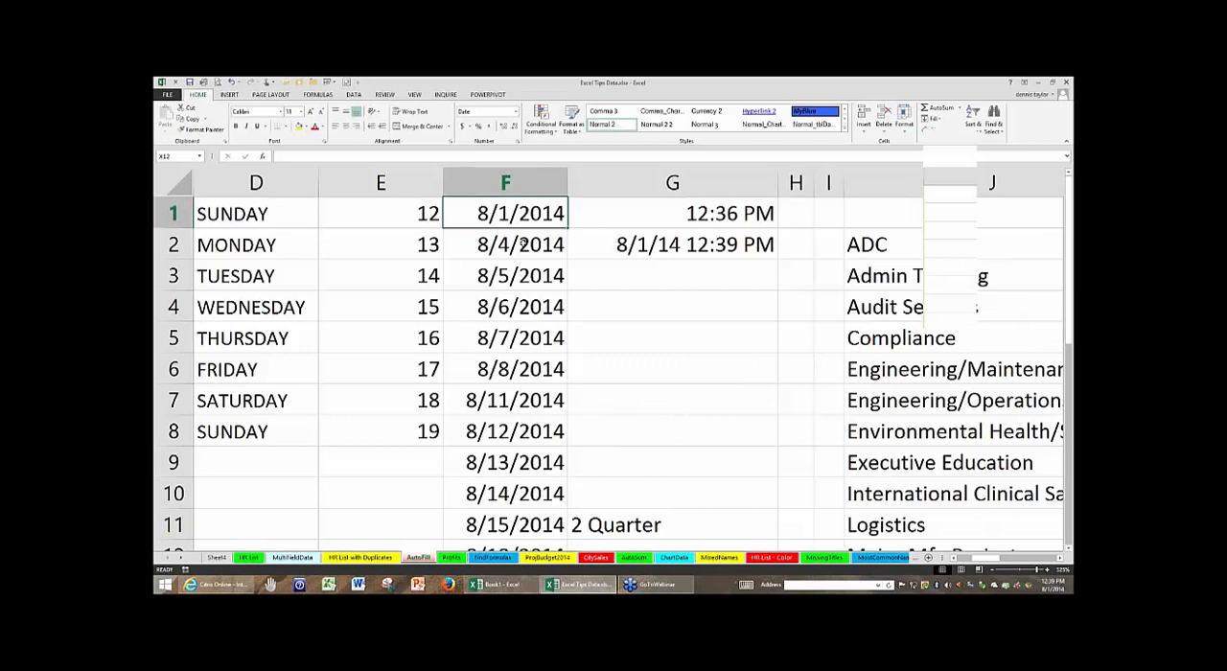
{"action": "left_click_drag", "start_coordinate": [524, 244], "coordinate": [530, 378]}
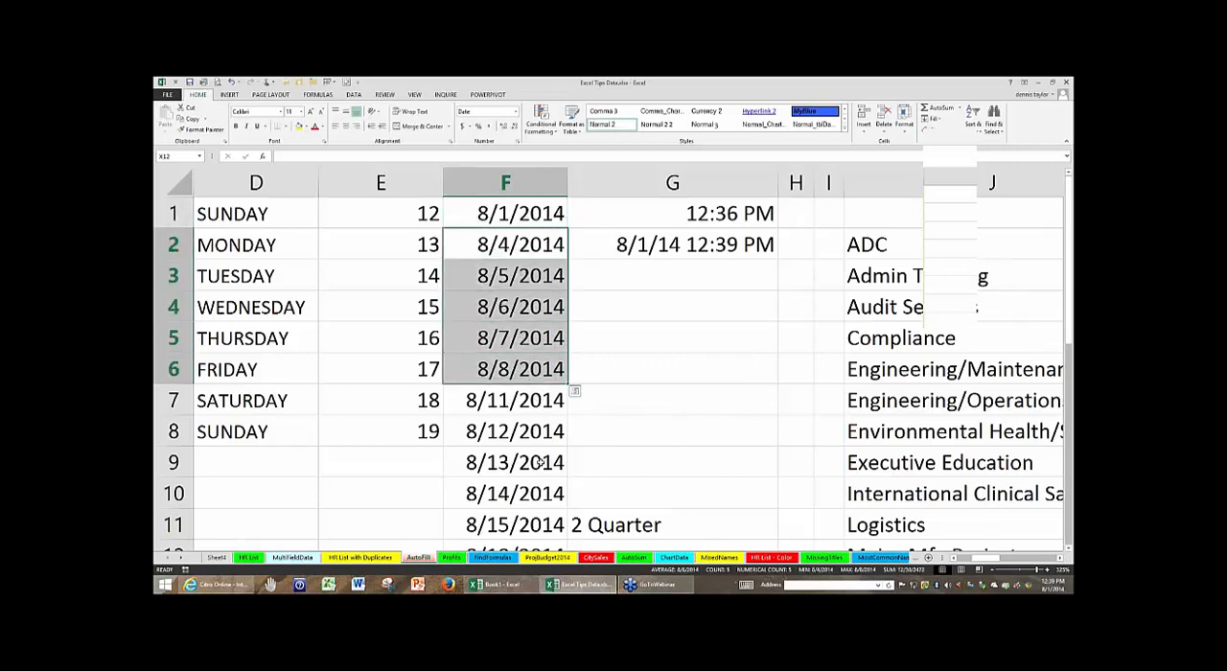
{"action": "left_click", "coordinate": [713, 348]}
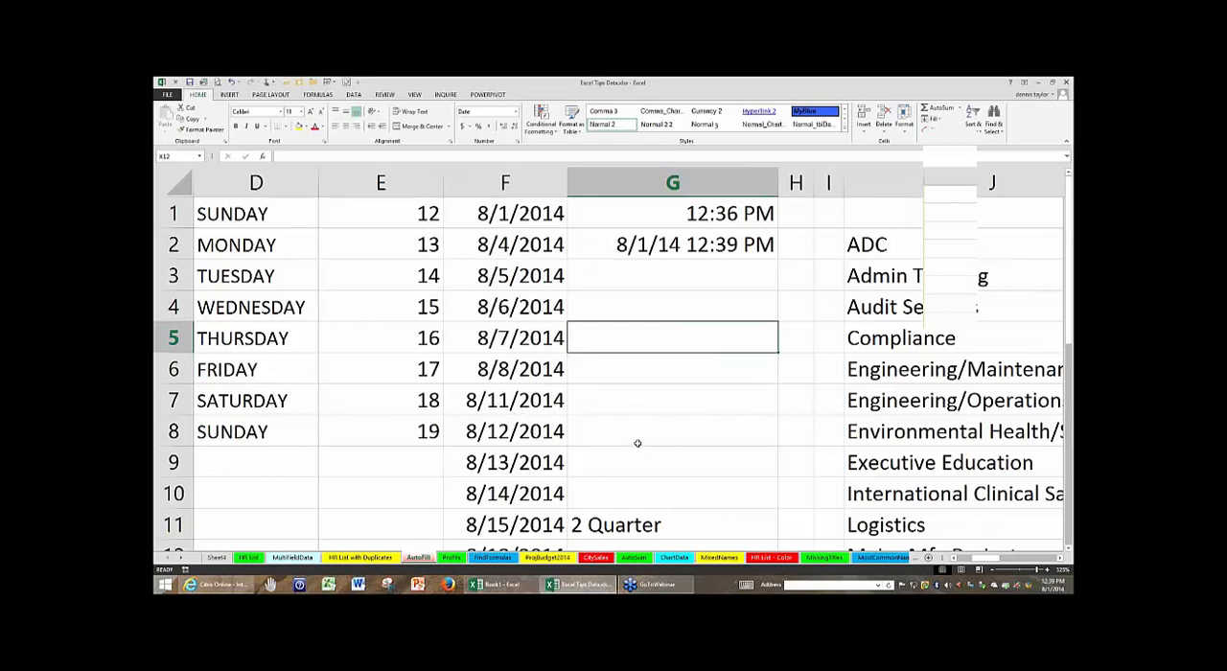
- Change the date in F1 to 8/31/2014
{"action": "left_click", "coordinate": [493, 212]}
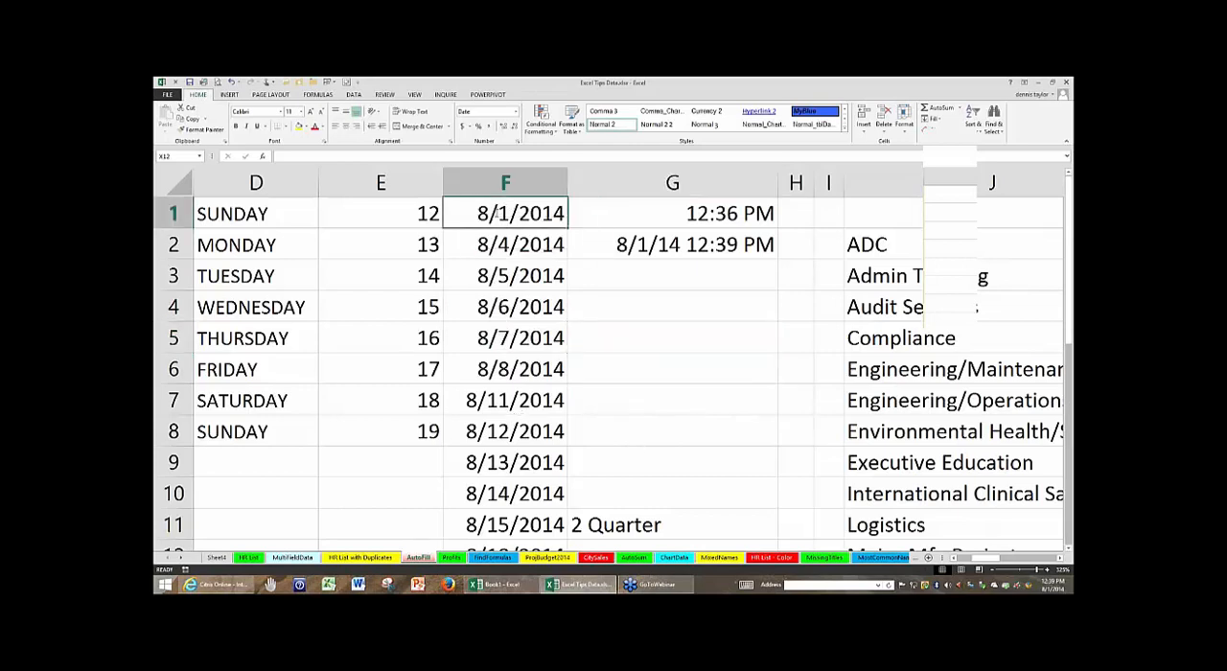
{"action": "double_click", "coordinate": [497, 212]}
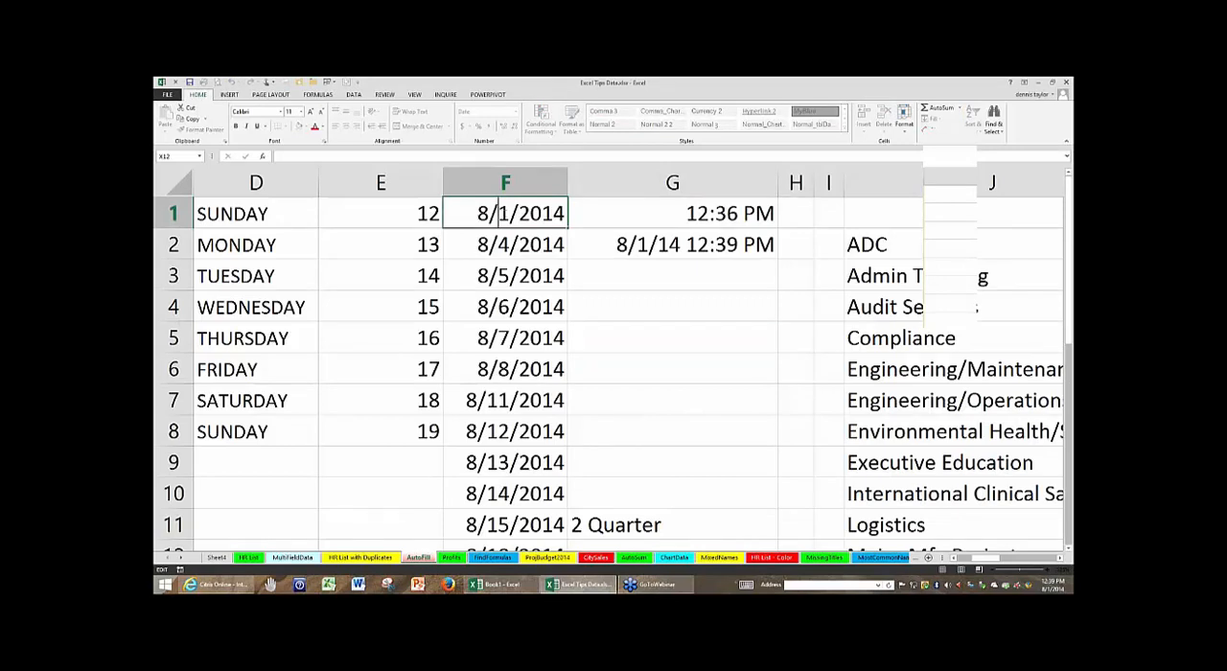
{"action": "type", "text": "3"}
{"action": "left_click", "coordinate": [626, 297]}
- Fill the date in F1 down through F11 as a months series, overwriting the cells below
{"action": "left_click", "coordinate": [559, 216]}
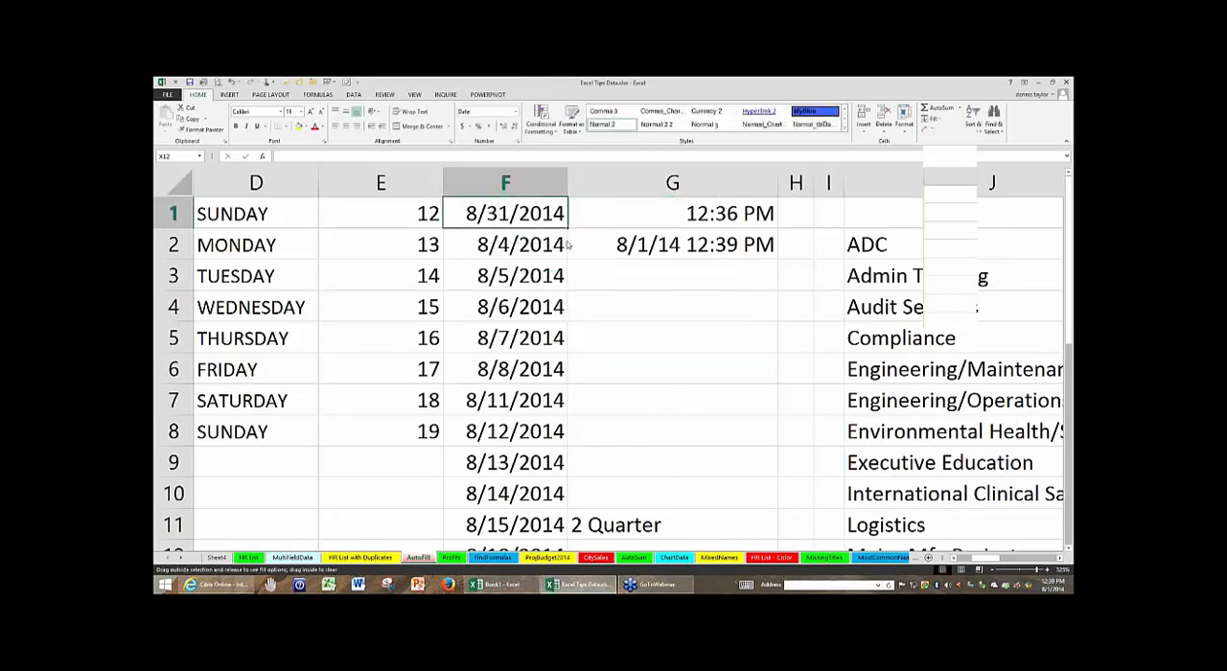
{"action": "left_click_drag", "start_coordinate": [568, 245], "coordinate": [565, 545]}
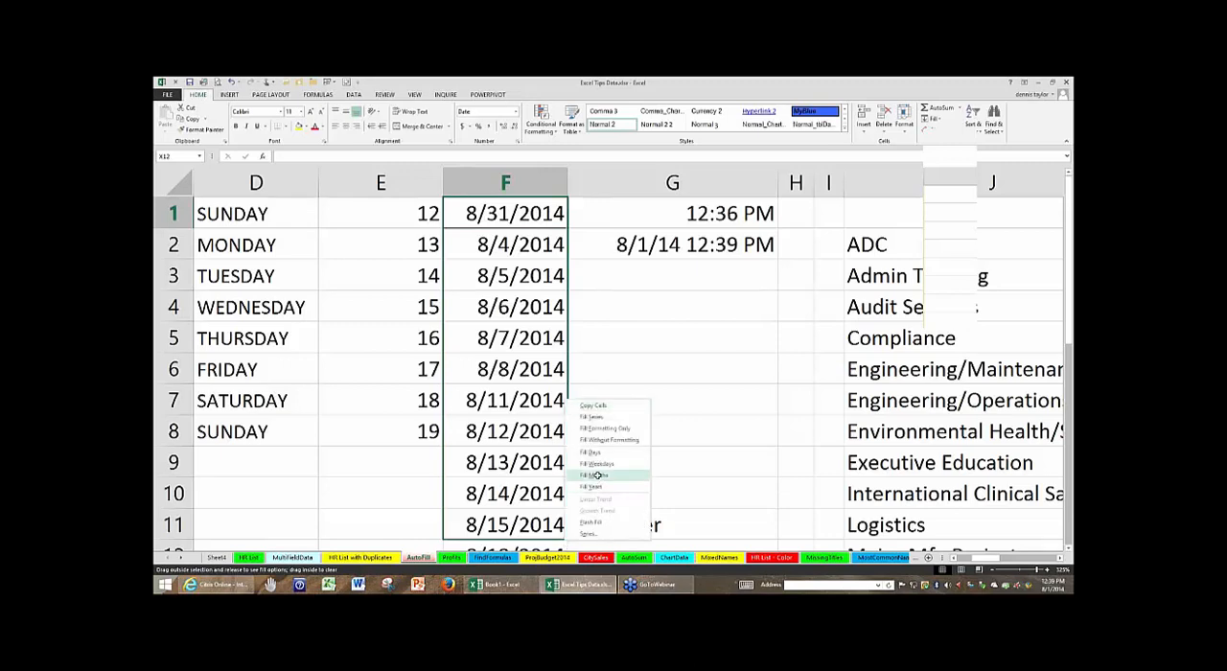
{"action": "left_click", "coordinate": [597, 476]}
- Check the month-end dates of the filled series in column F, highlighting F1:F3 and F6:F8
{"action": "left_click", "coordinate": [522, 209]}
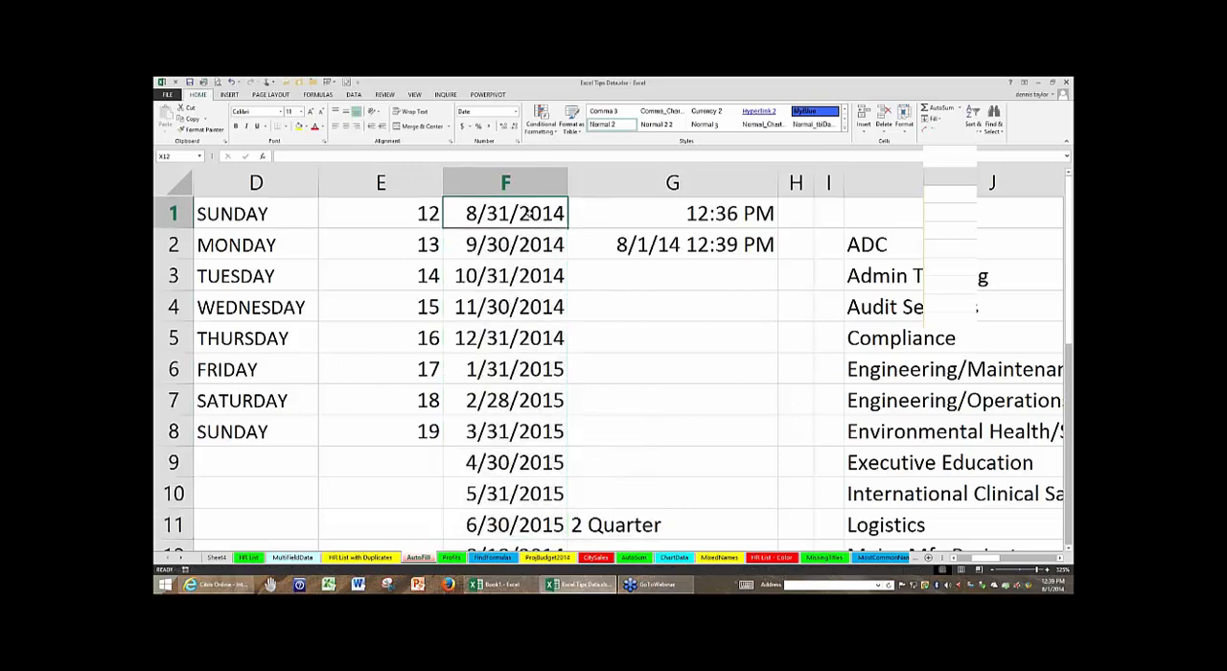
{"action": "left_click", "coordinate": [531, 244], "text": "shift"}
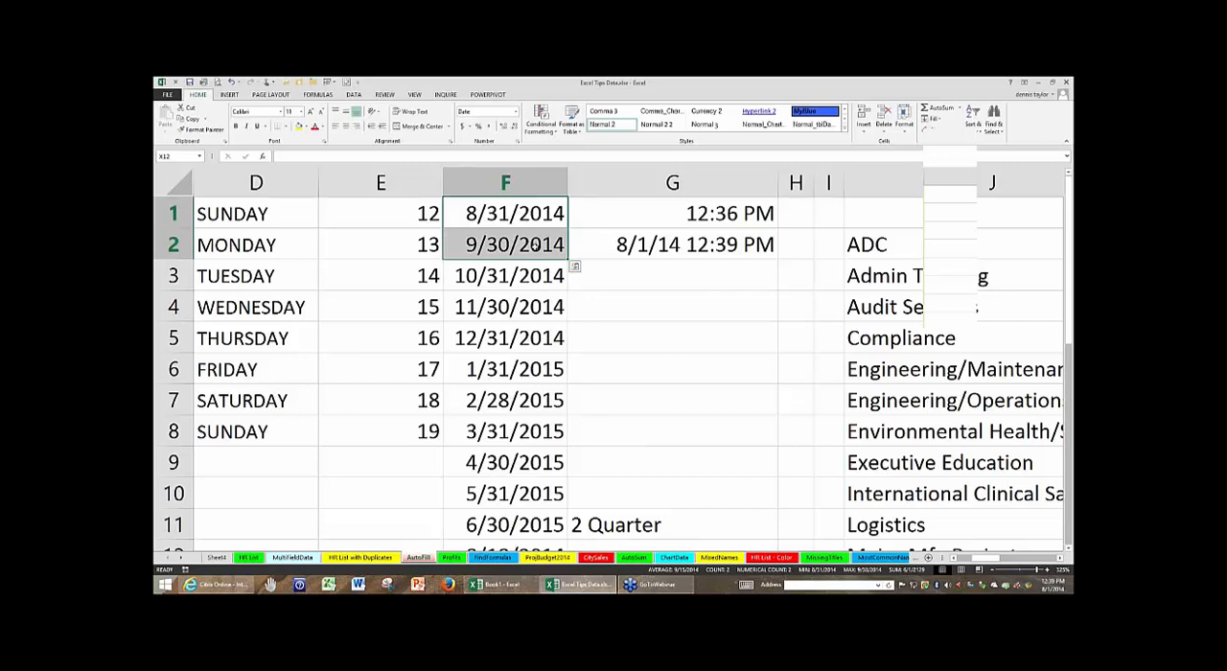
{"action": "left_click_drag", "start_coordinate": [534, 245], "coordinate": [533, 276]}
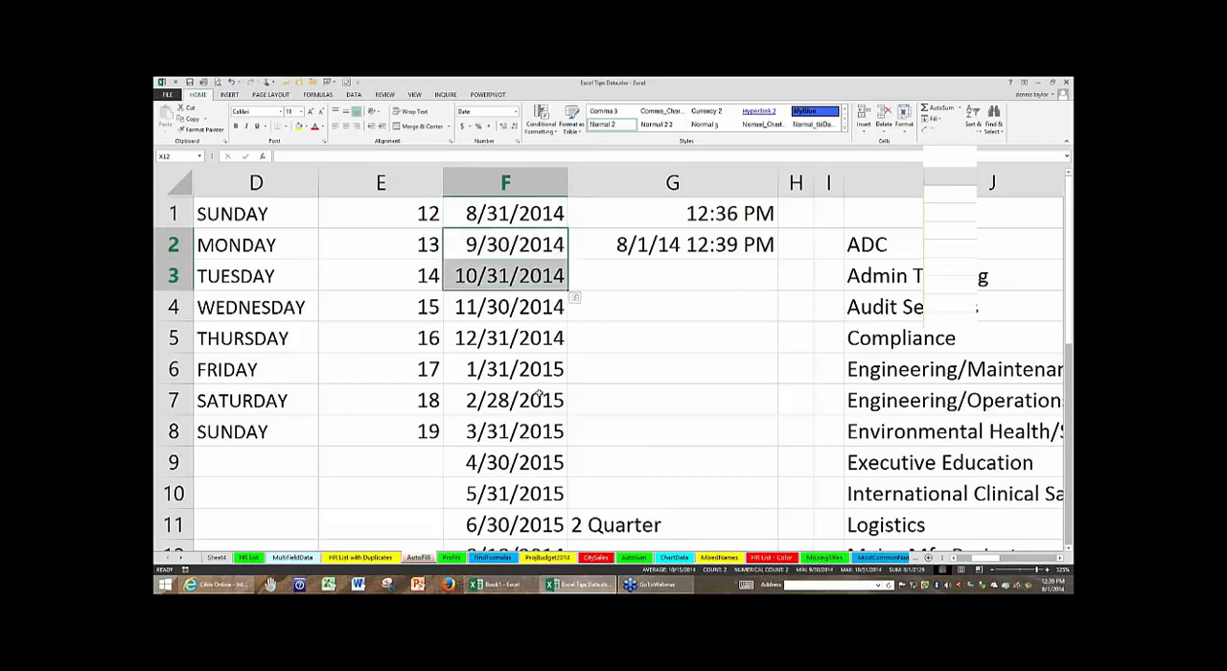
{"action": "left_click_drag", "start_coordinate": [539, 395], "coordinate": [538, 426]}
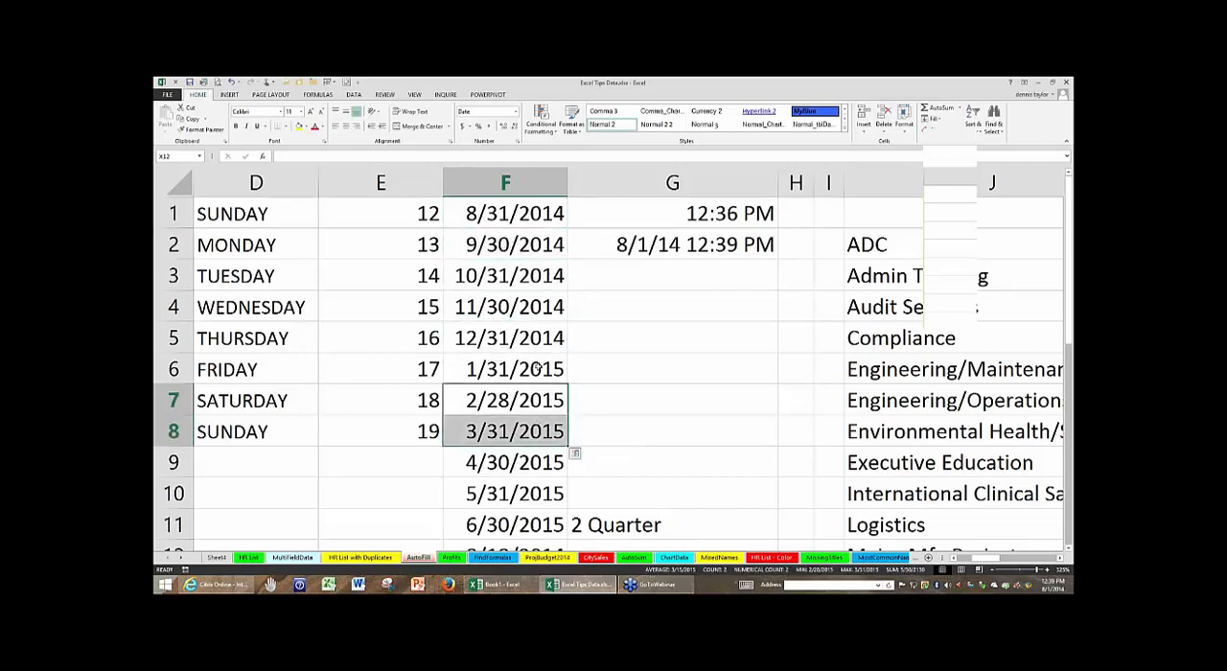
{"action": "left_click_drag", "start_coordinate": [539, 367], "coordinate": [540, 397]}
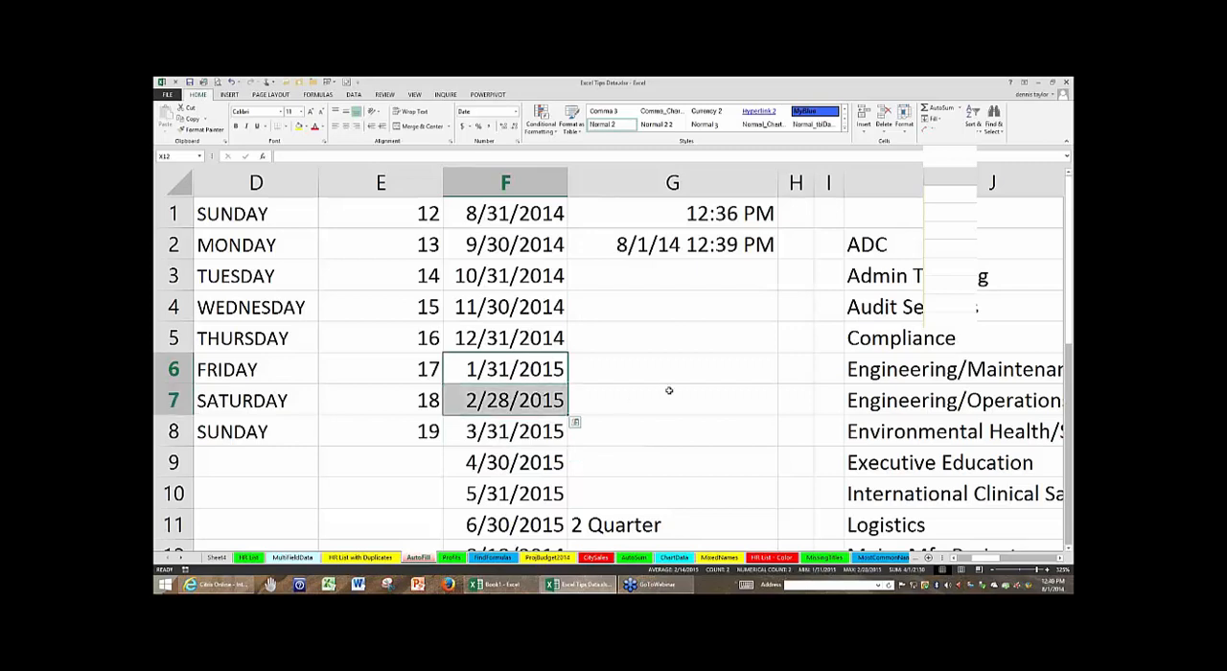
{"action": "left_click", "coordinate": [669, 330]}
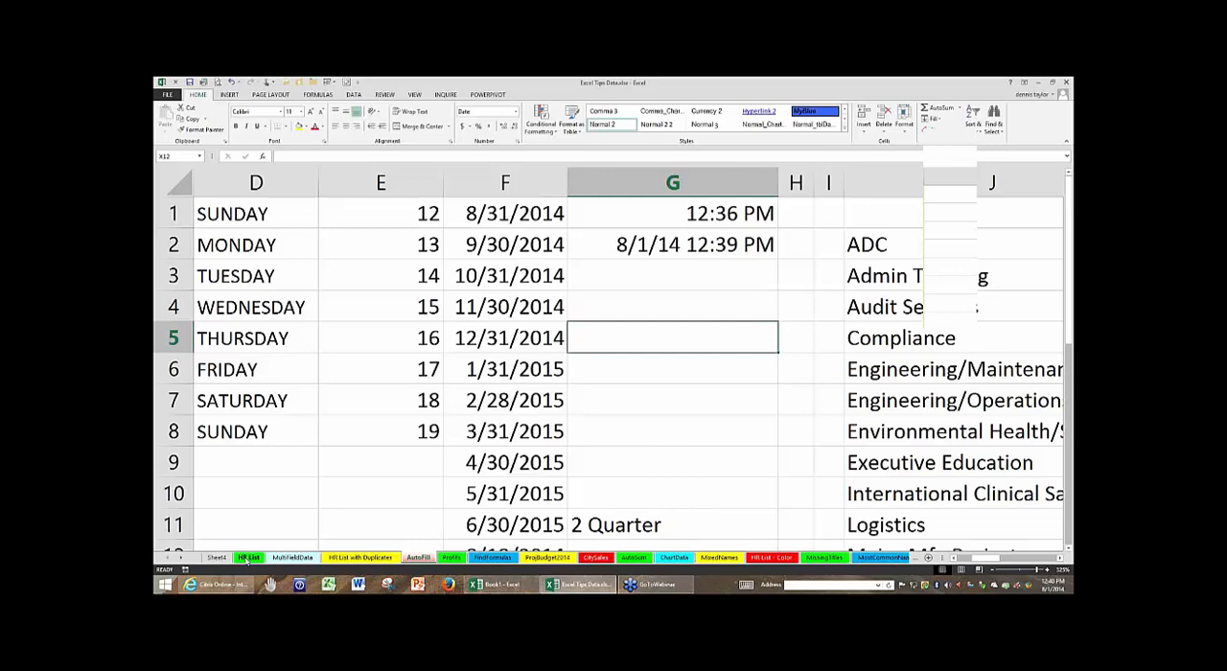
- Open the FindFormulas worksheet and select cell A1
{"action": "left_click", "coordinate": [288, 558]}
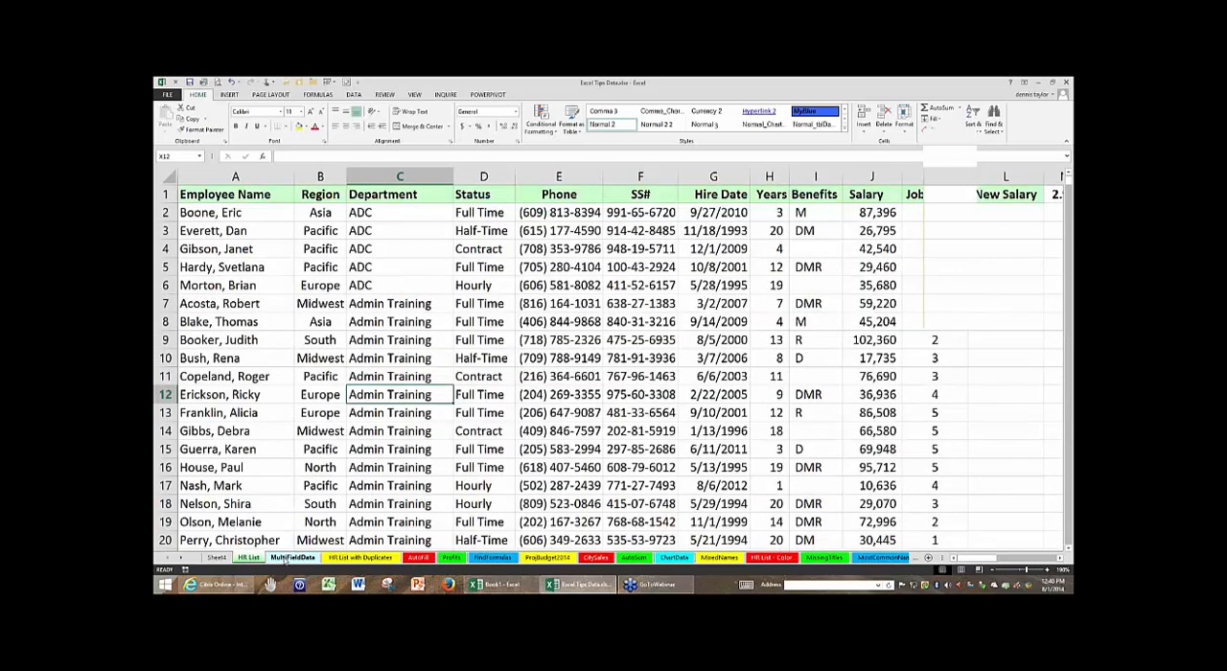
{"action": "left_click", "coordinate": [489, 558]}
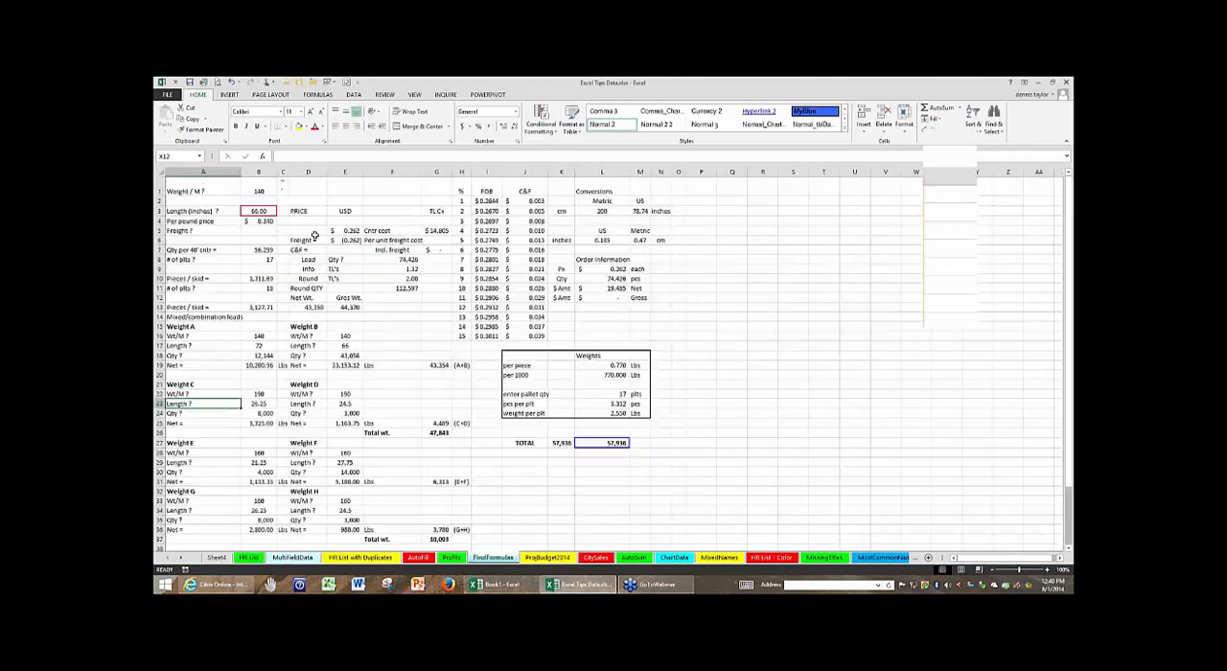
{"action": "left_click", "coordinate": [203, 189]}
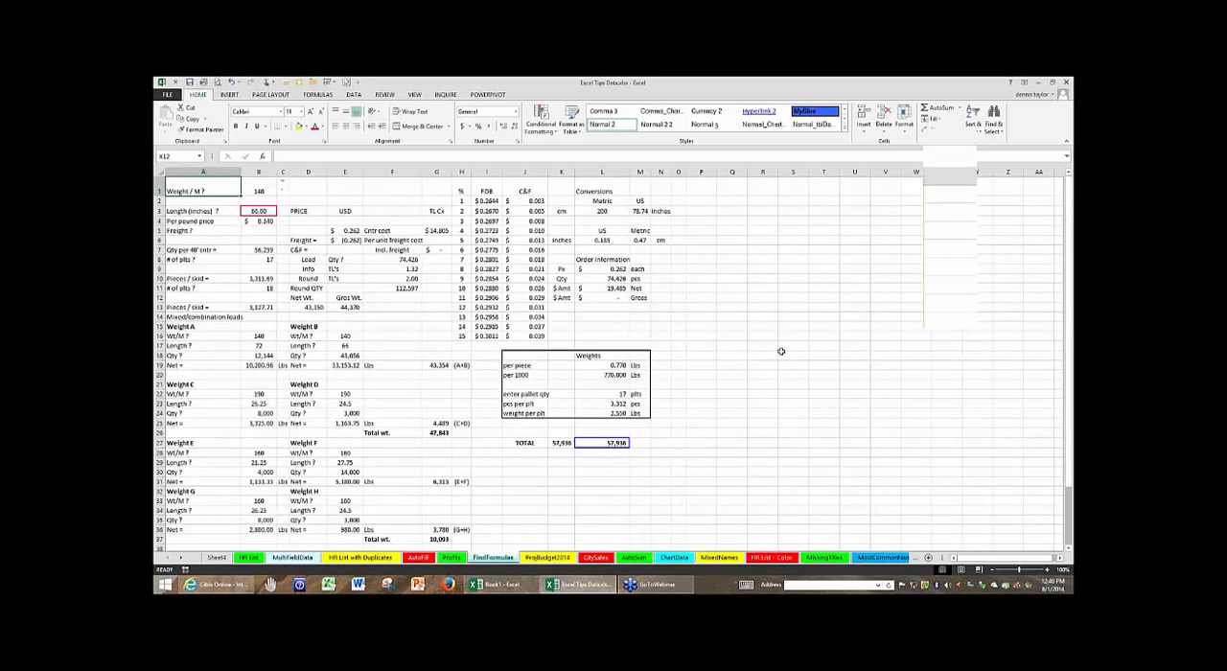
{"action": "scroll", "coordinate": [781, 352], "scroll_direction": "up", "scroll_amount": 2, "text": "ctrl"}
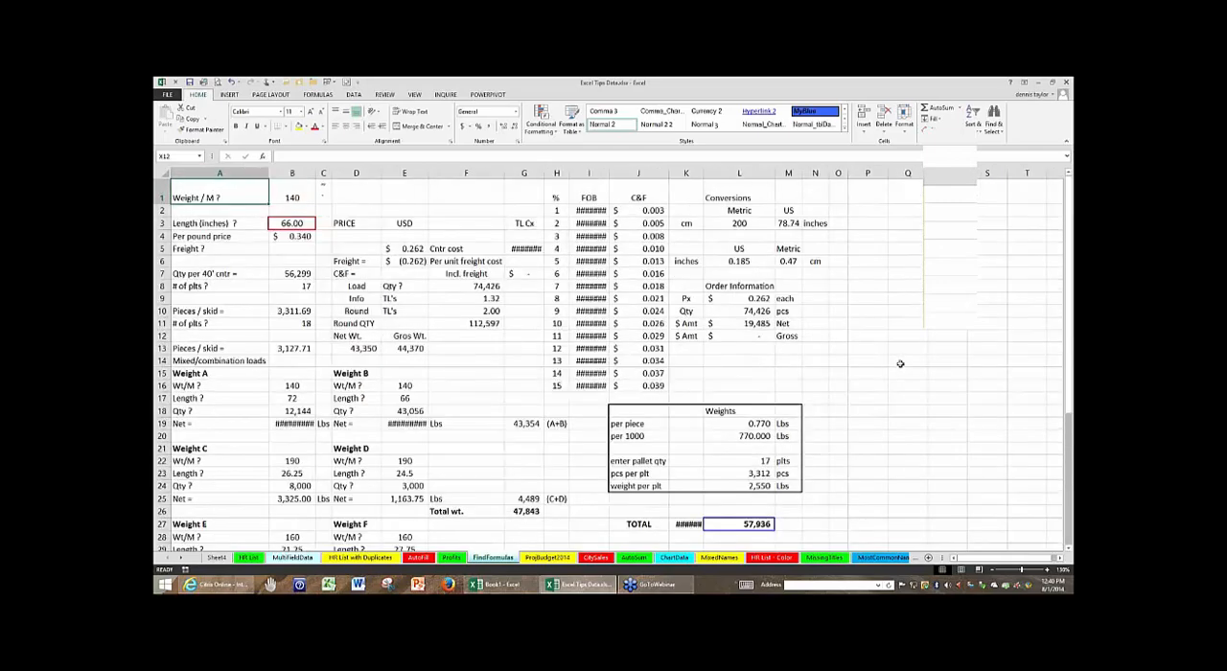
{"action": "scroll", "coordinate": [900, 364], "scroll_direction": "up", "scroll_amount": 1, "text": "ctrl"}
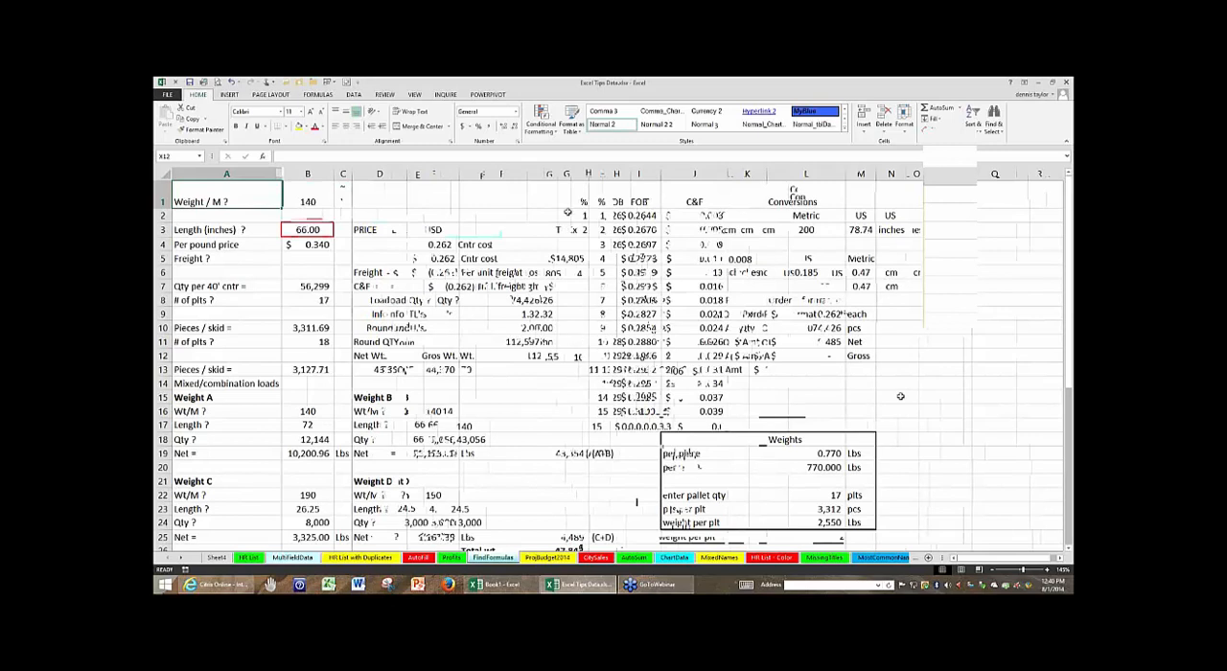
- Examine the tilde and grave accent characters in C1 at high magnification, finishing with D1 selected
{"action": "left_click", "coordinate": [344, 196]}
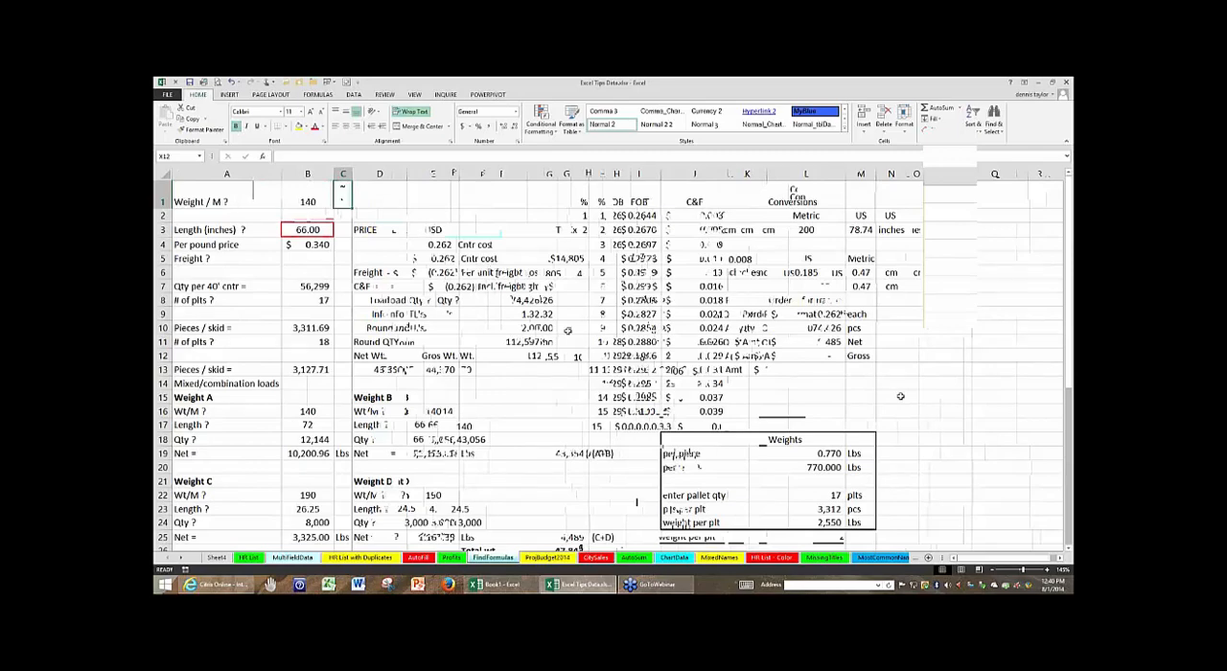
{"action": "scroll", "coordinate": [567, 331], "scroll_direction": "up", "scroll_amount": 17}
{"action": "left_click", "coordinate": [331, 338]}
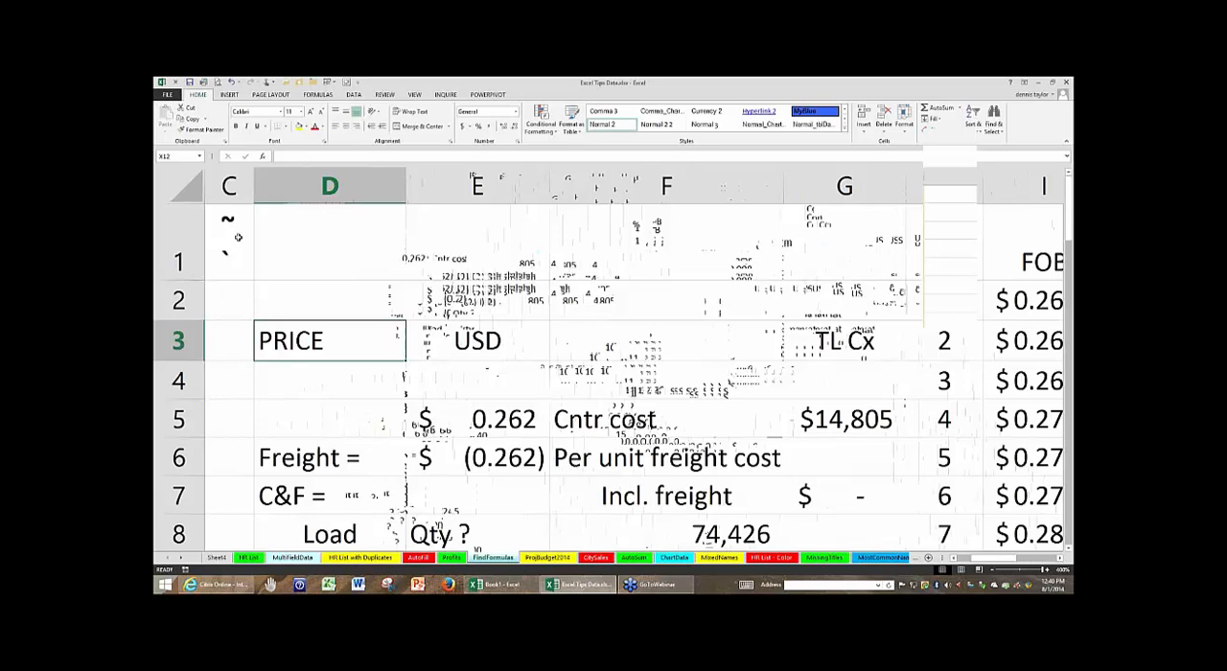
{"action": "left_click", "coordinate": [238, 236]}
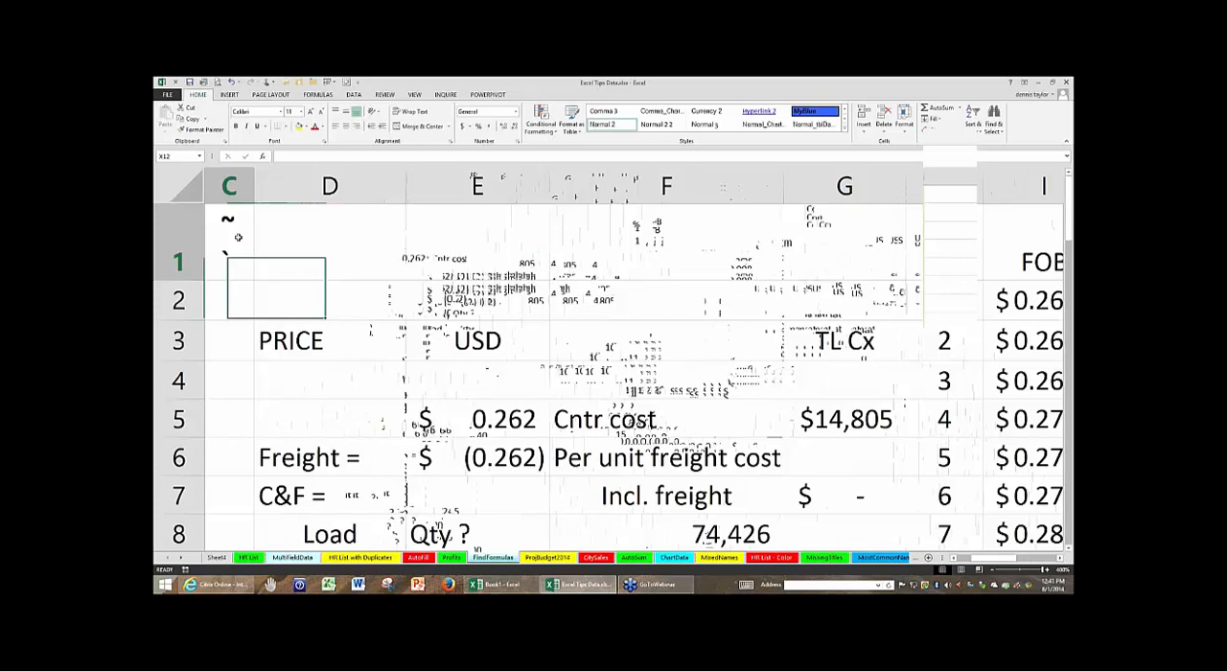
{"action": "left_click", "coordinate": [325, 243]}
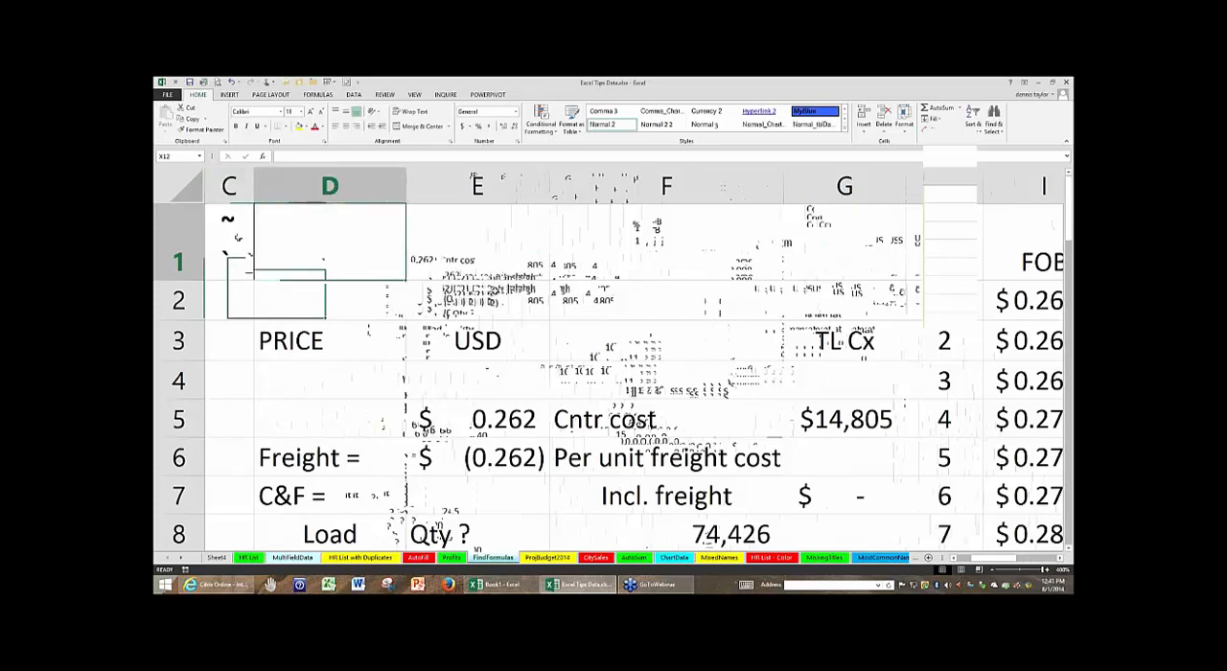
{"action": "scroll", "coordinate": [496, 292], "scroll_direction": "down", "scroll_amount": 5}
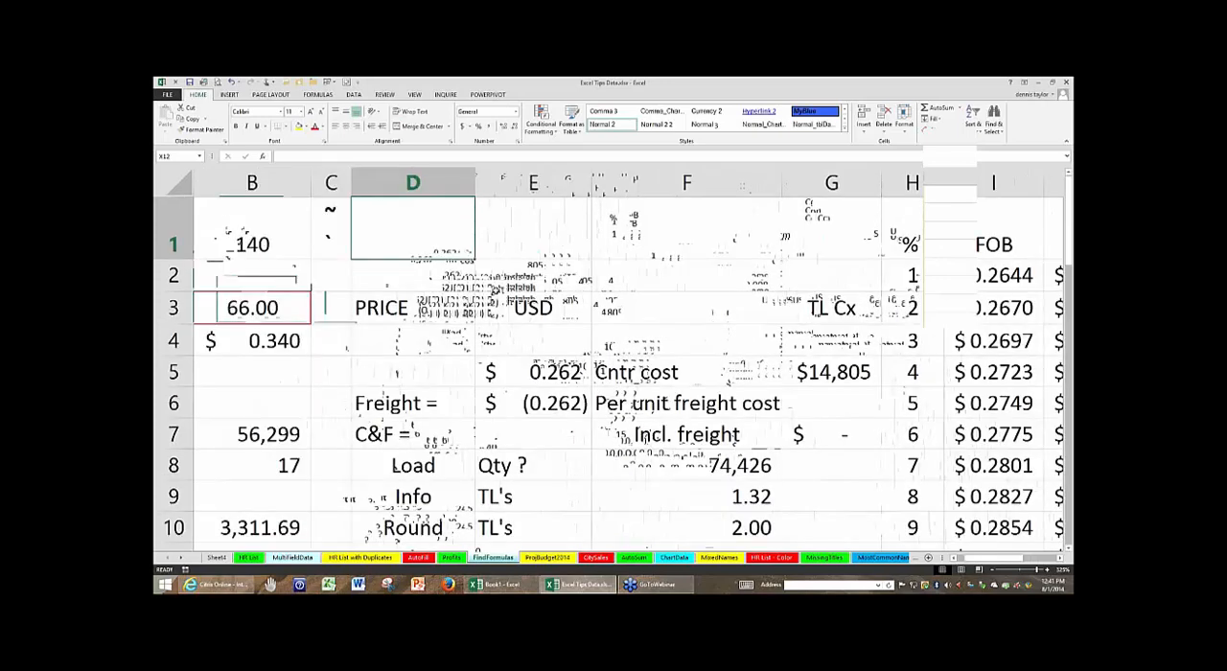
{"action": "scroll", "coordinate": [613, 360], "scroll_direction": "down", "scroll_amount": 8}
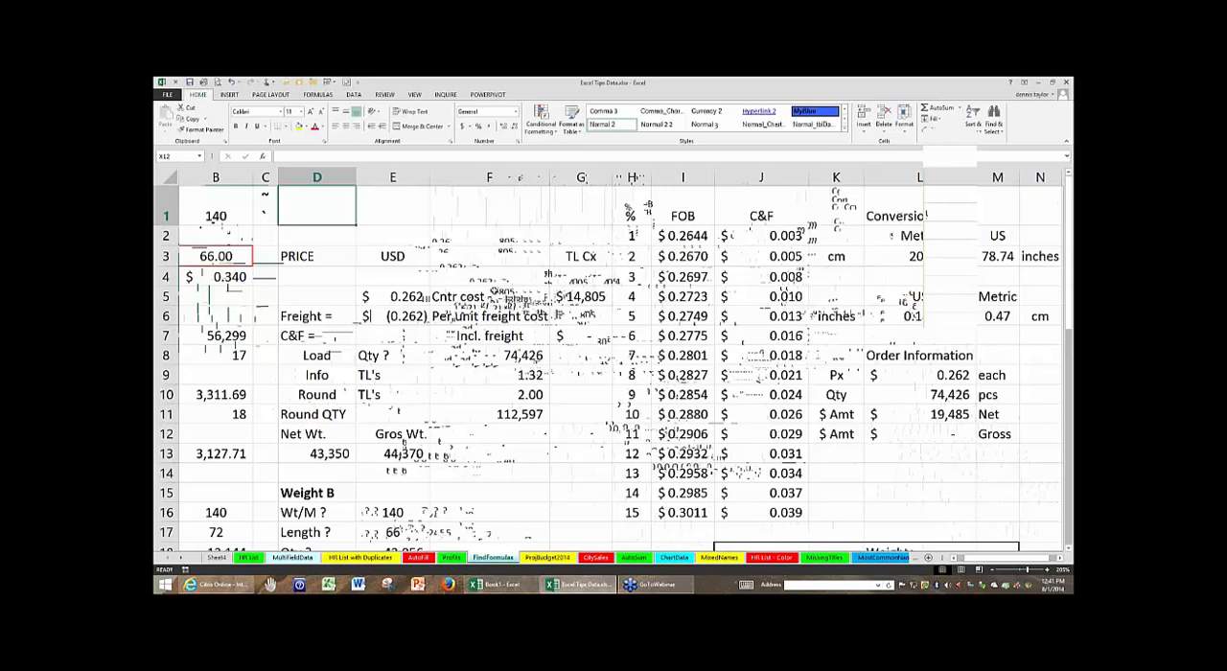
- Display the formulas in all cells of the sheet and inspect the cell references of the Net Wt. formula in D13
{"action": "key", "text": "ctrl+grave"}
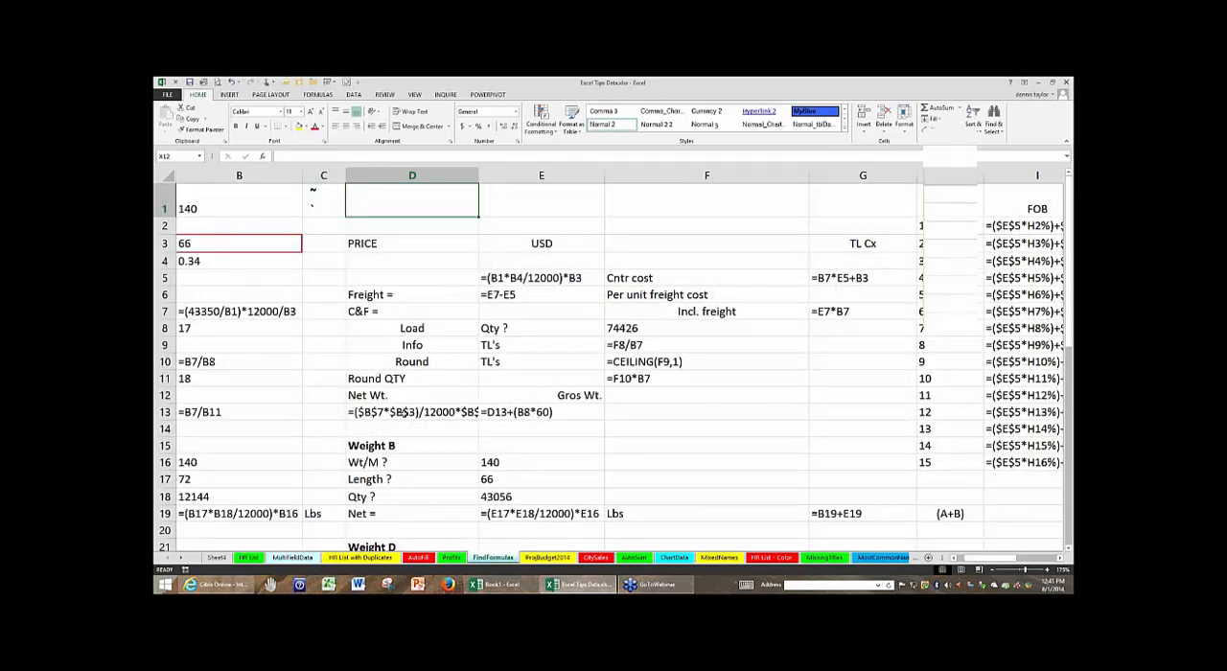
{"action": "double_click", "coordinate": [406, 412]}
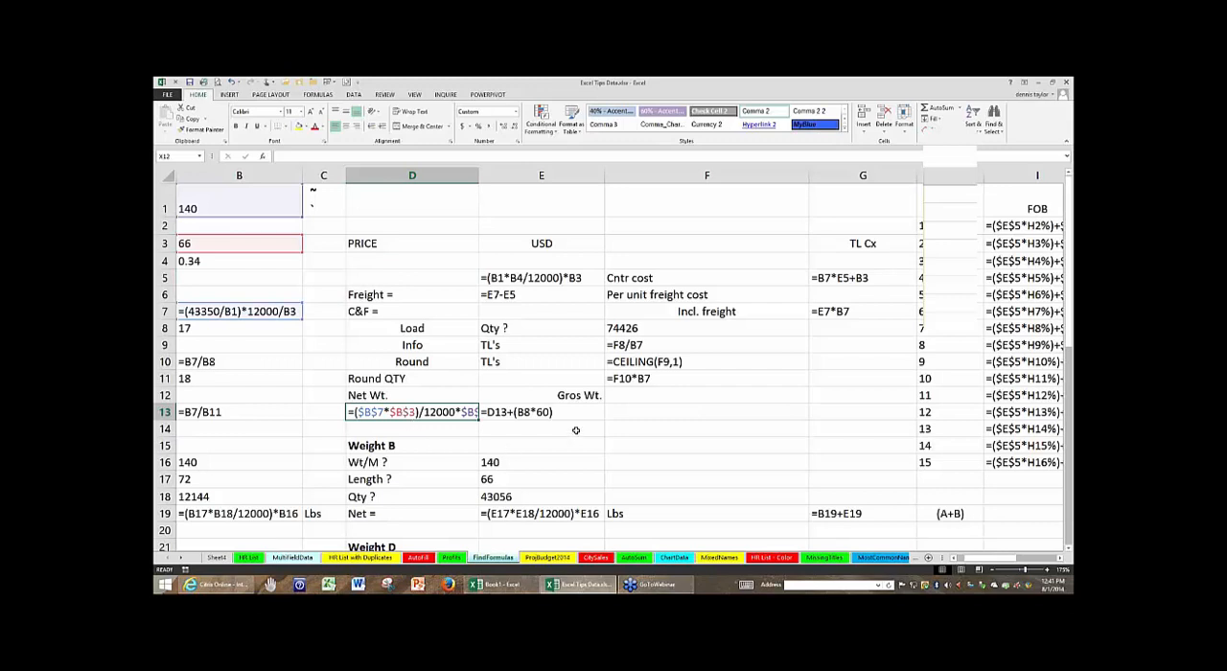
{"action": "left_click", "coordinate": [733, 433]}
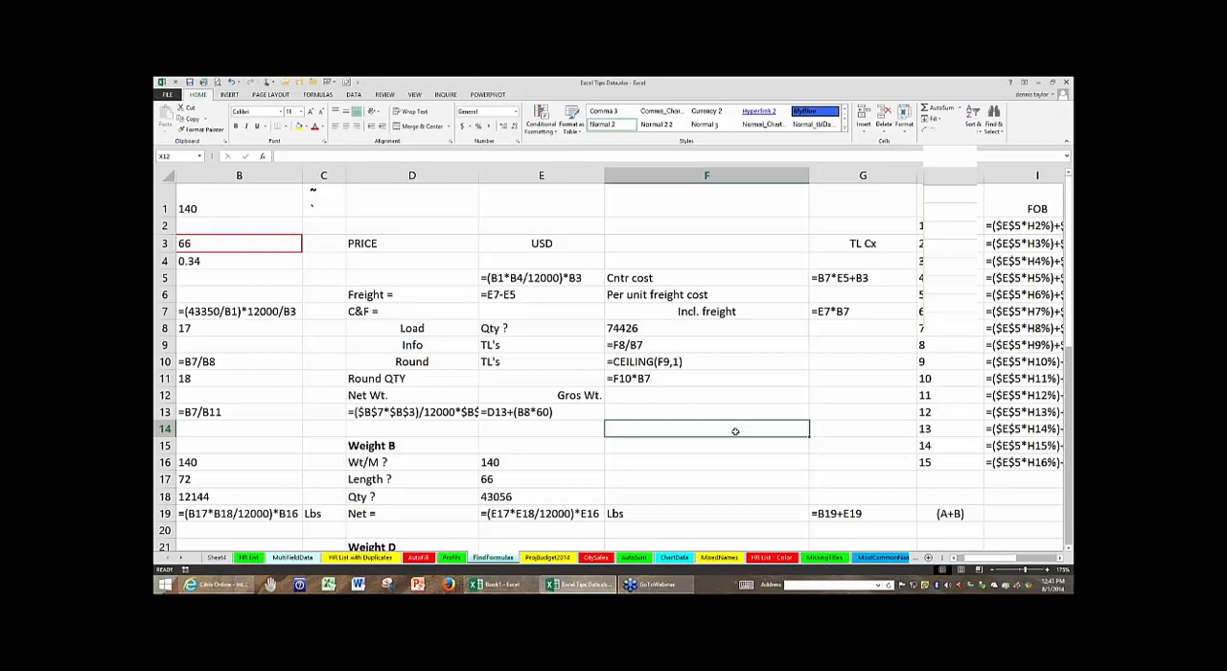
- Return the sheet to displaying values and locate the Show Formulas command
{"action": "key", "text": "ctrl+grave"}
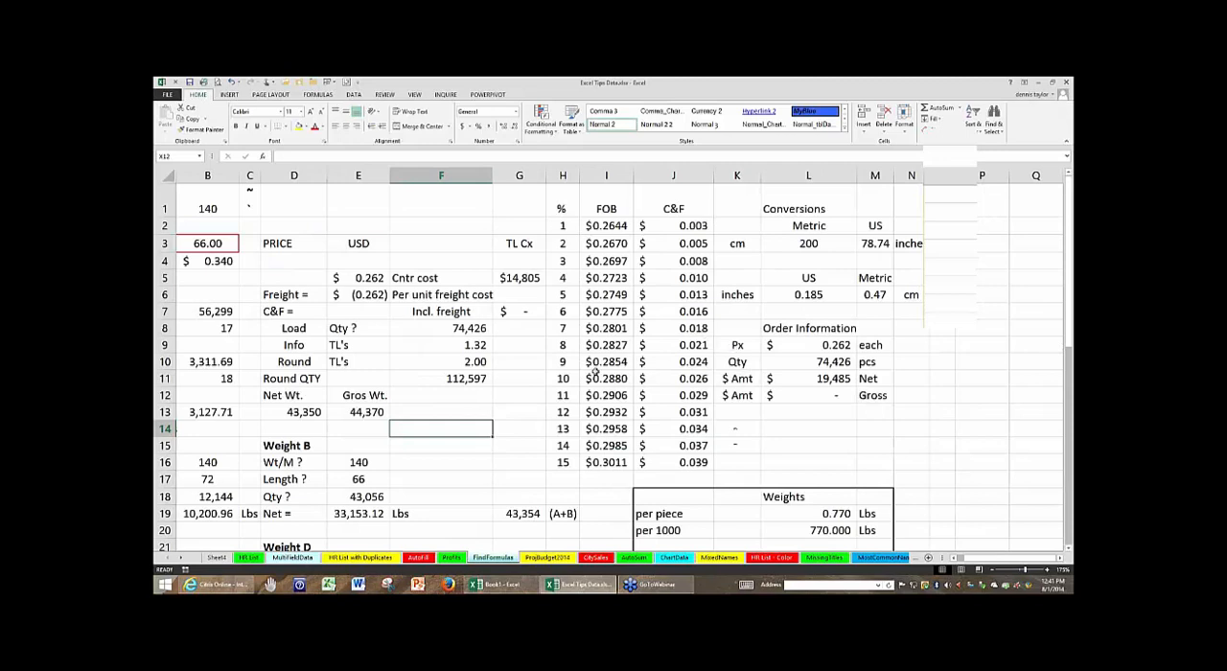
{"action": "left_click", "coordinate": [511, 389]}
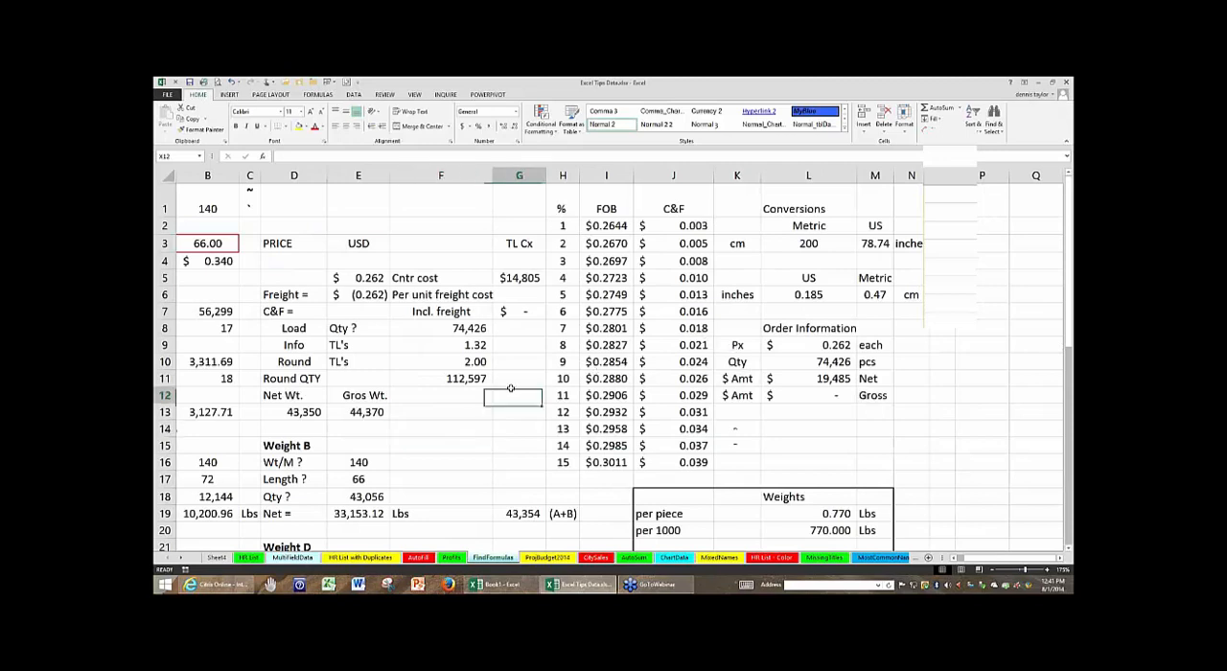
{"action": "left_click", "coordinate": [320, 96]}
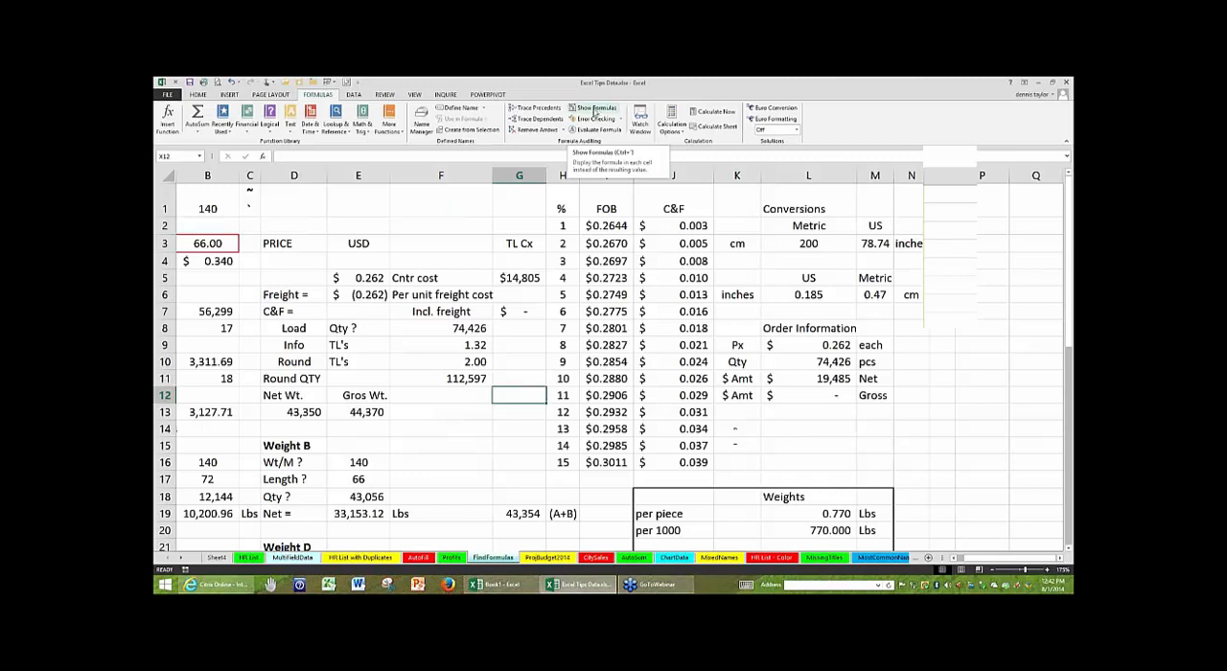
- Point out the grave accent in C1, select D1, and toggle the sheet repeatedly between formulas and values, ending on values
{"action": "left_click", "coordinate": [248, 207]}
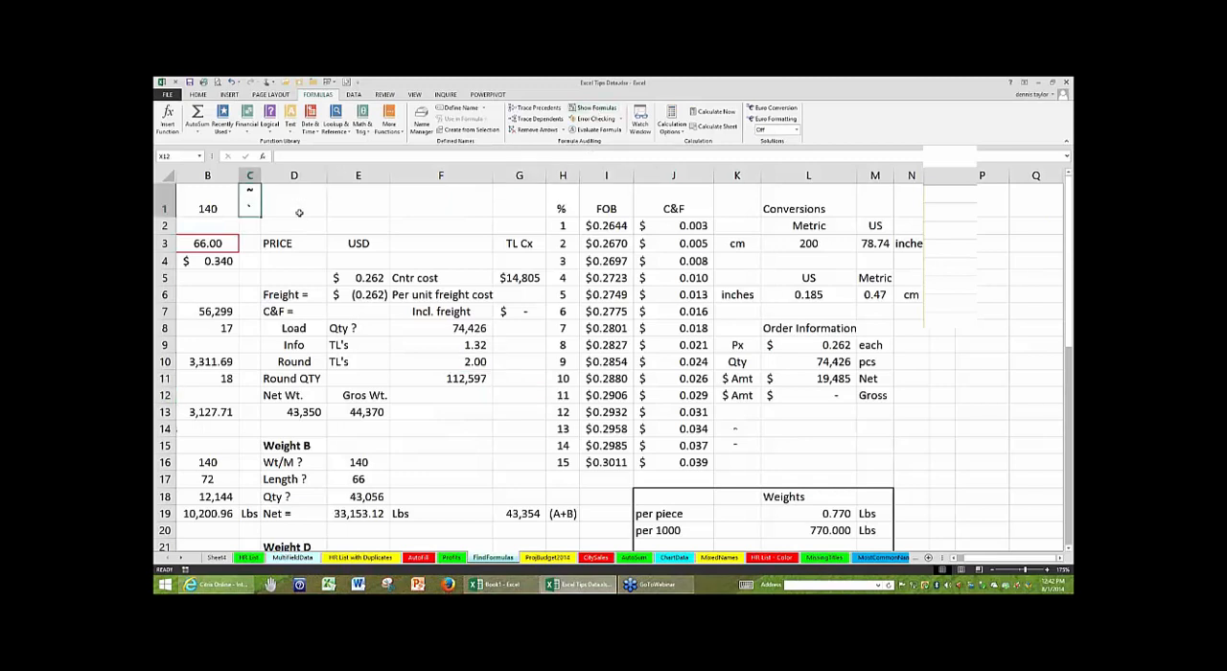
{"action": "left_click", "coordinate": [292, 206]}
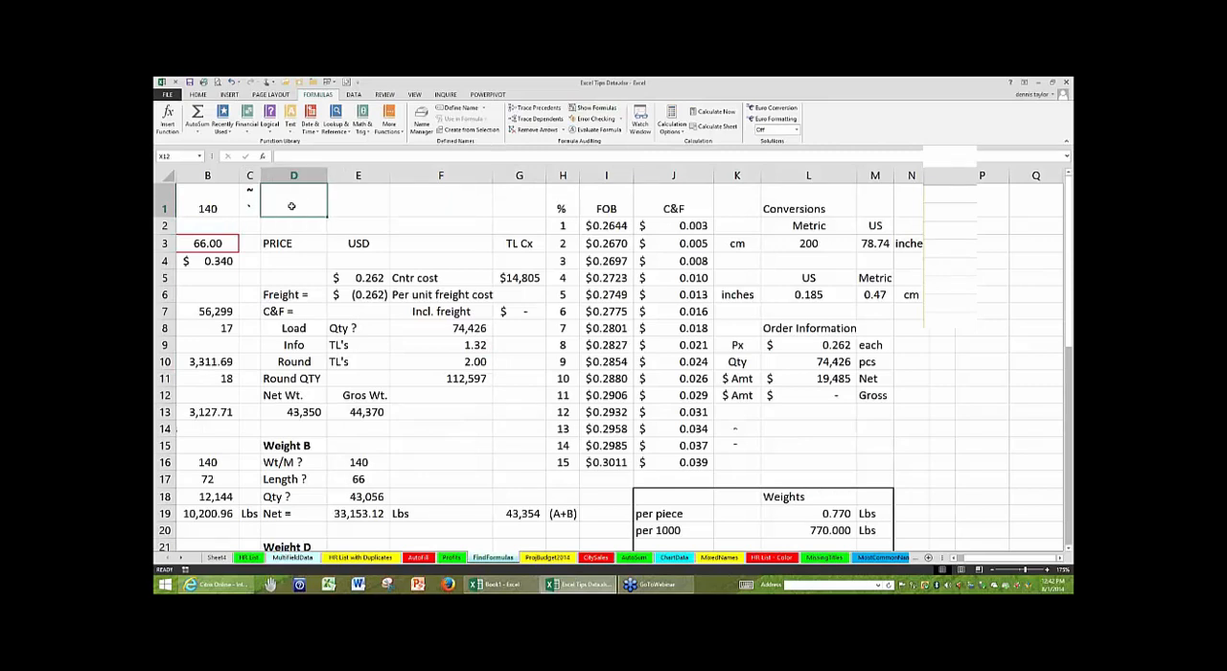
{"action": "key", "text": "ctrl+grave"}
{"action": "key", "text": "ctrl+grave"}
{"action": "key", "text": "ctrl+grave"}
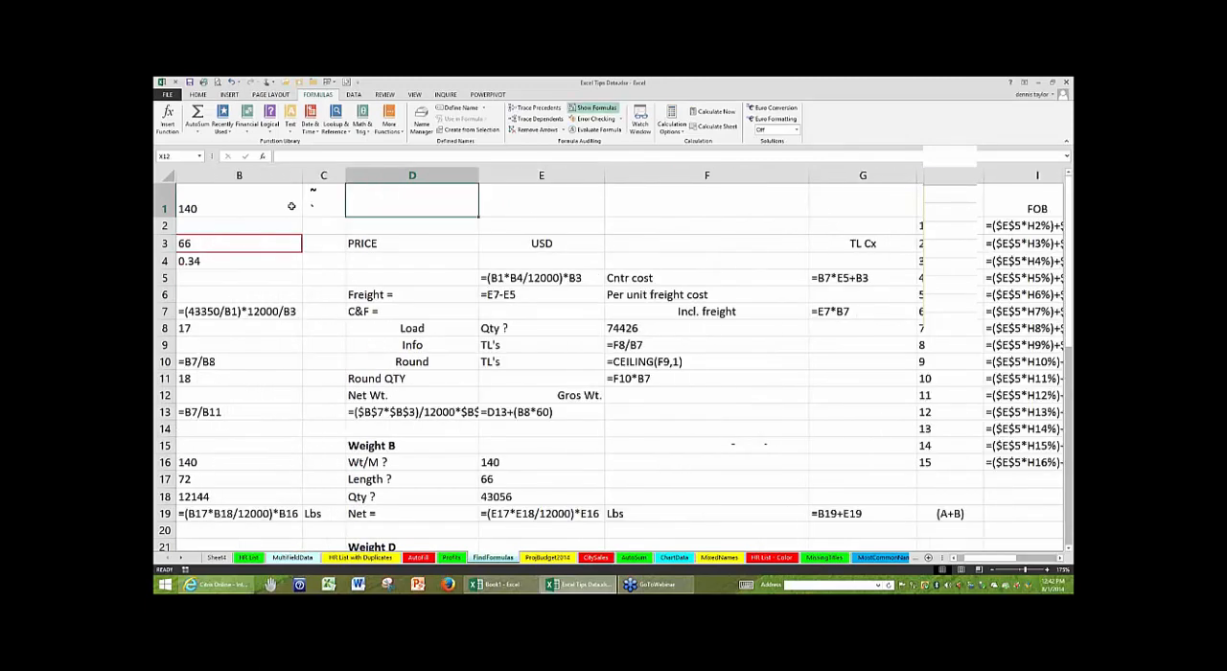
{"action": "key", "text": "ctrl+grave"}
{"action": "key", "text": "ctrl+grave"}
{"action": "key", "text": "ctrl+grave"}
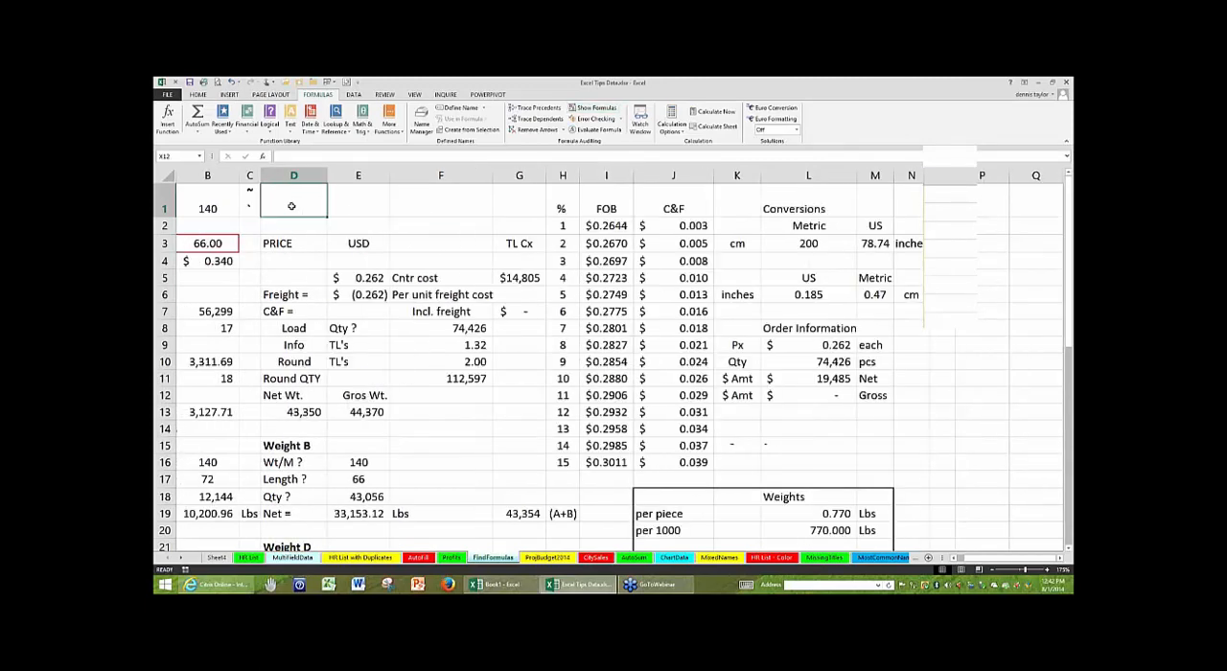
- Select all the formula cells in the sheet starting from the single cell F3 and fill them with yellow
{"action": "left_click", "coordinate": [489, 432]}
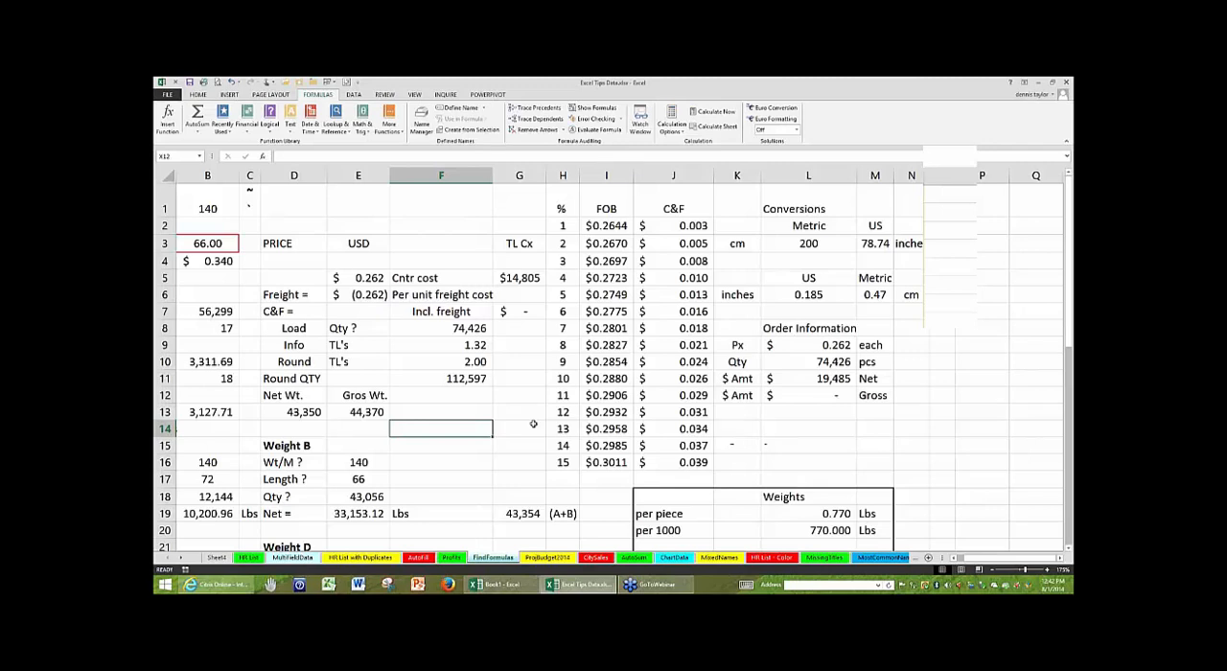
{"action": "left_click", "coordinate": [349, 205]}
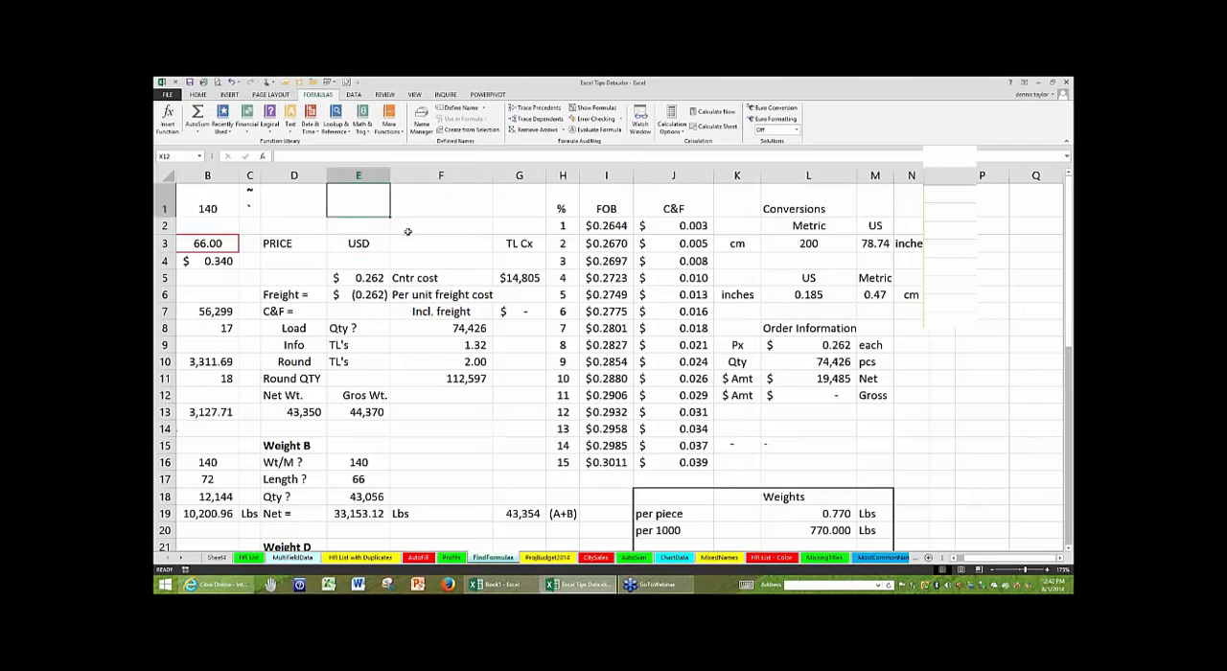
{"action": "left_click", "coordinate": [415, 244]}
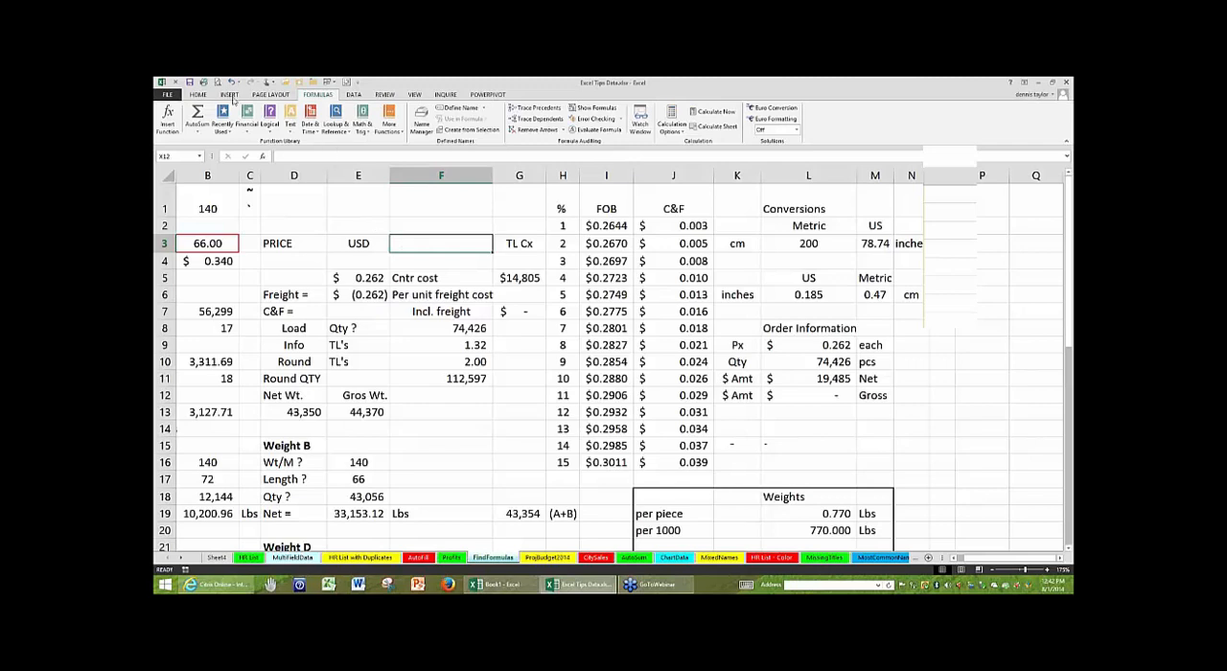
{"action": "left_click", "coordinate": [200, 95]}
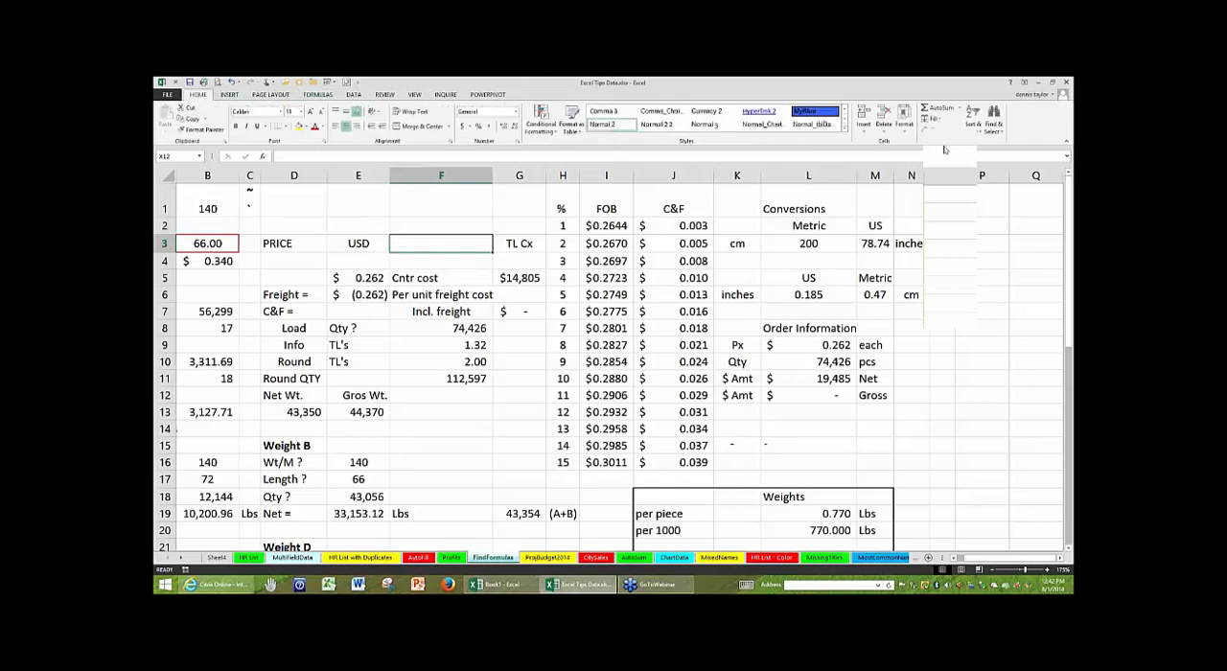
{"action": "left_click", "coordinate": [997, 125]}
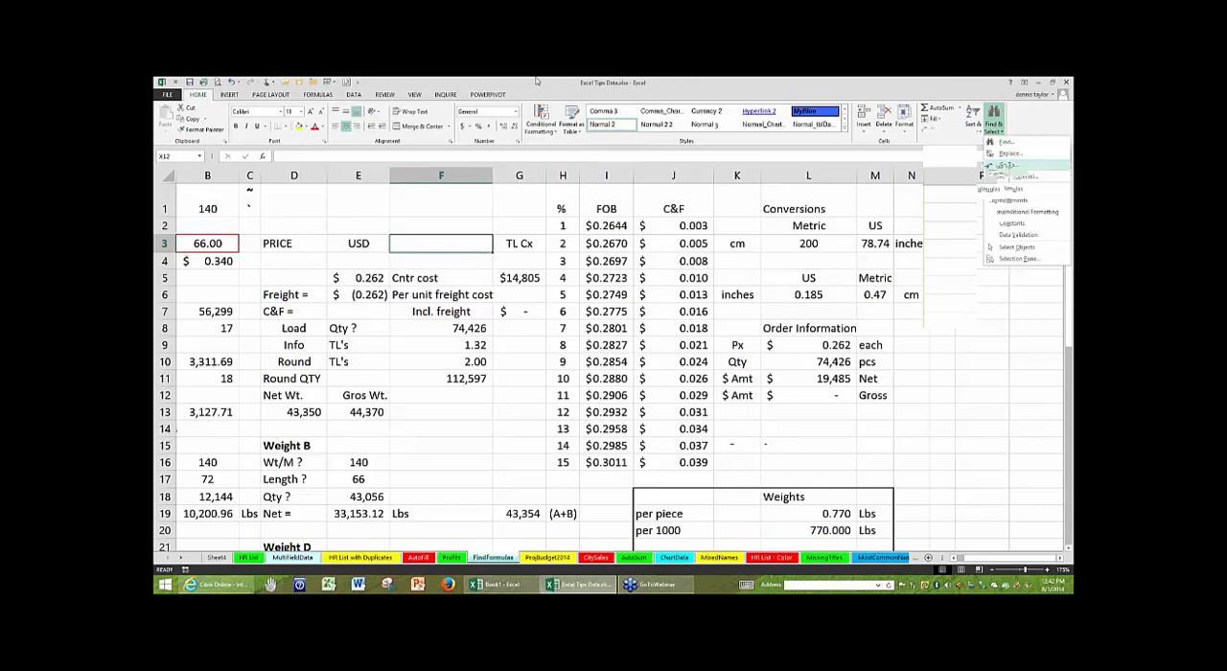
{"action": "left_click", "coordinate": [299, 127]}
{"action": "left_click", "coordinate": [301, 200]}
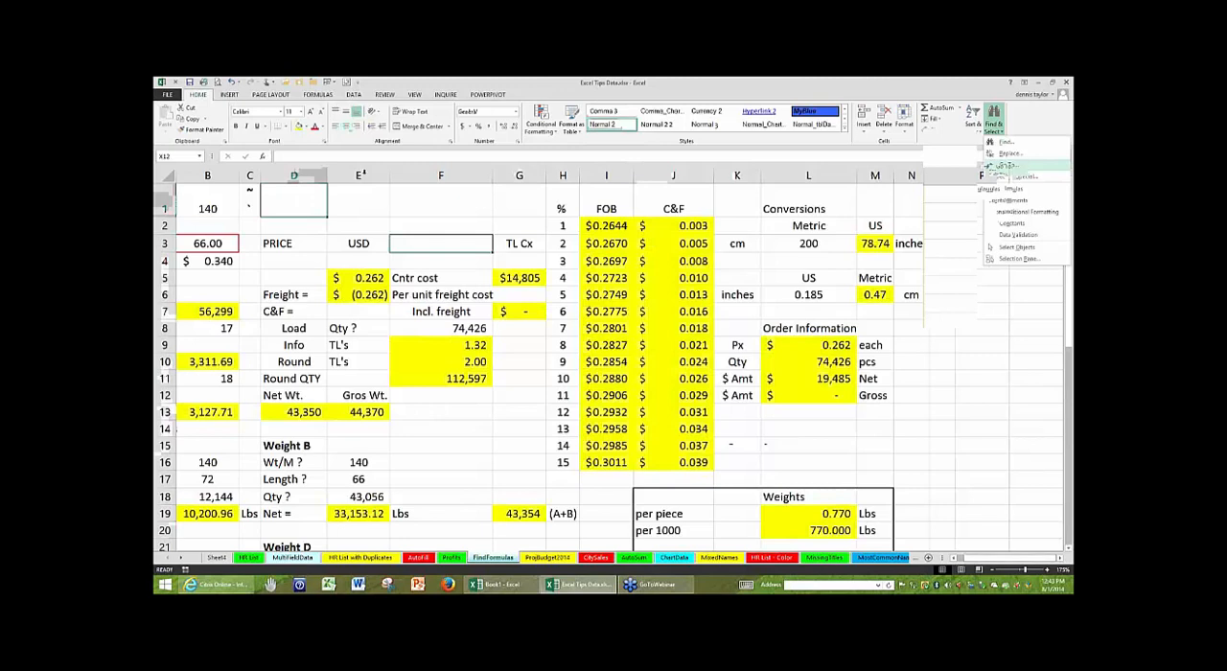
{"action": "left_click", "coordinate": [518, 277]}
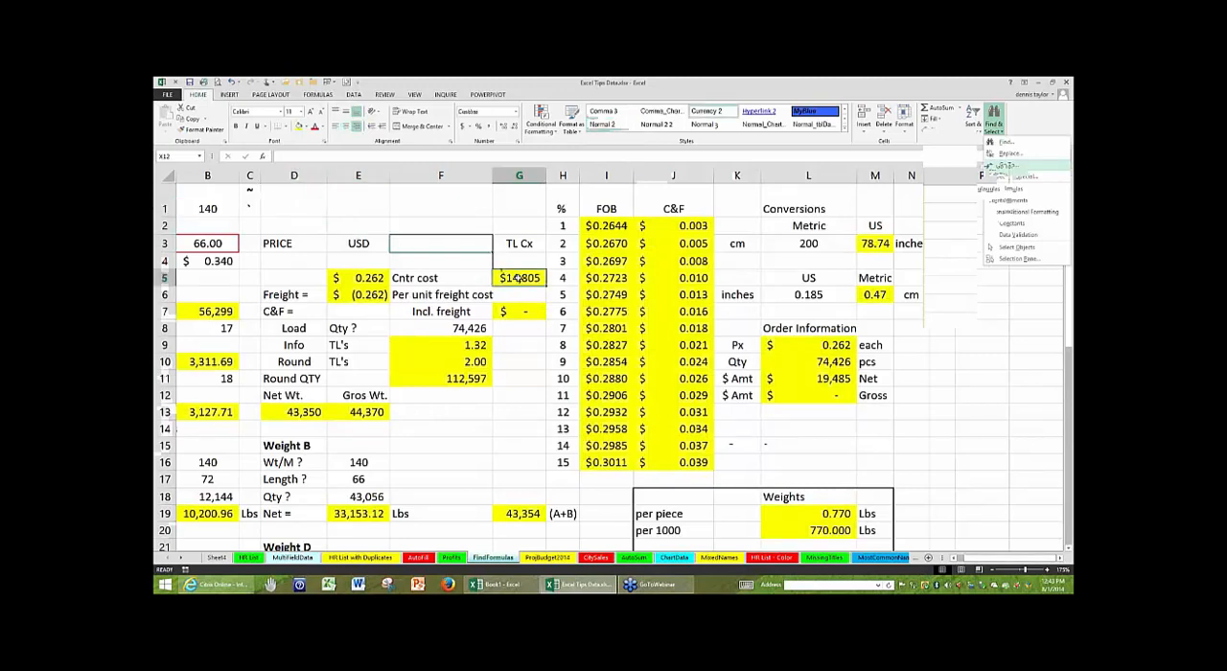
{"action": "left_click", "coordinate": [455, 244]}
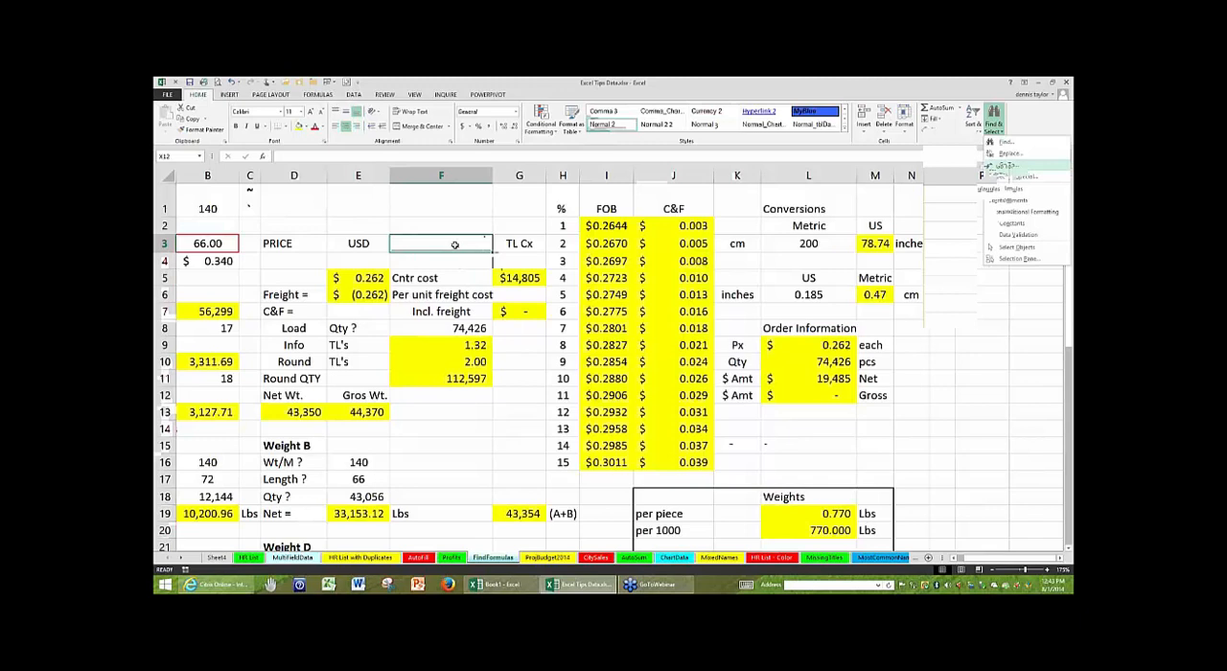
{"action": "left_click", "coordinate": [353, 222]}
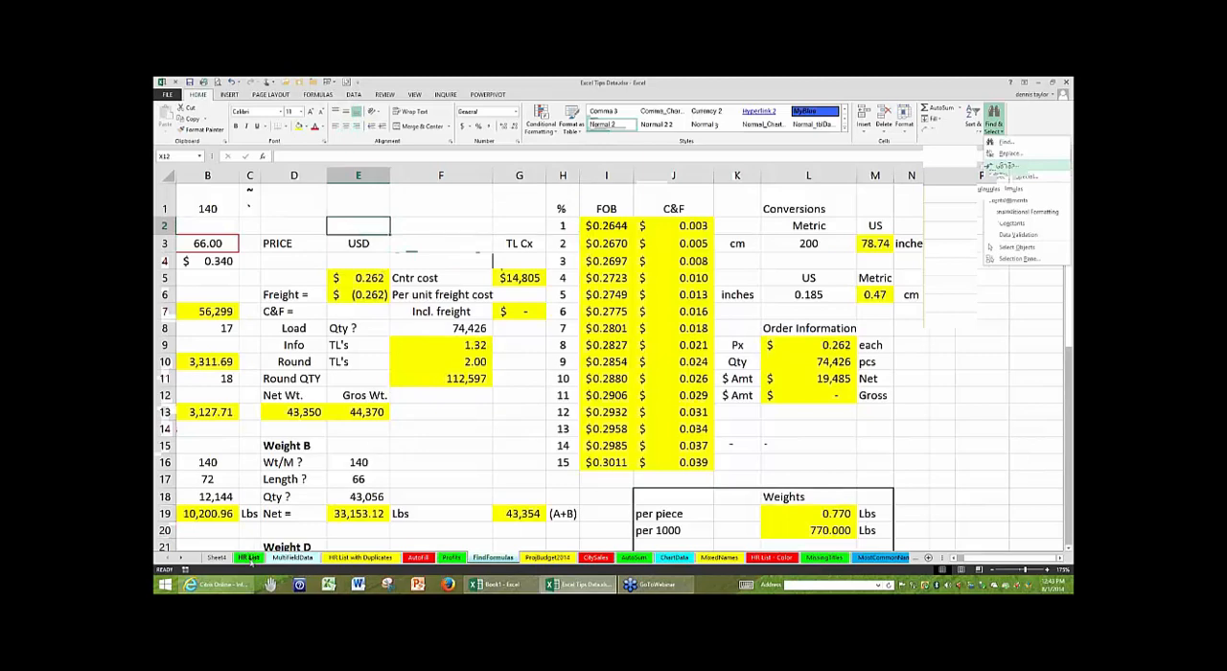
- Open the HR List sheet, select the entire Salary column, and review which calculations the status bar can show
{"action": "left_click", "coordinate": [249, 557]}
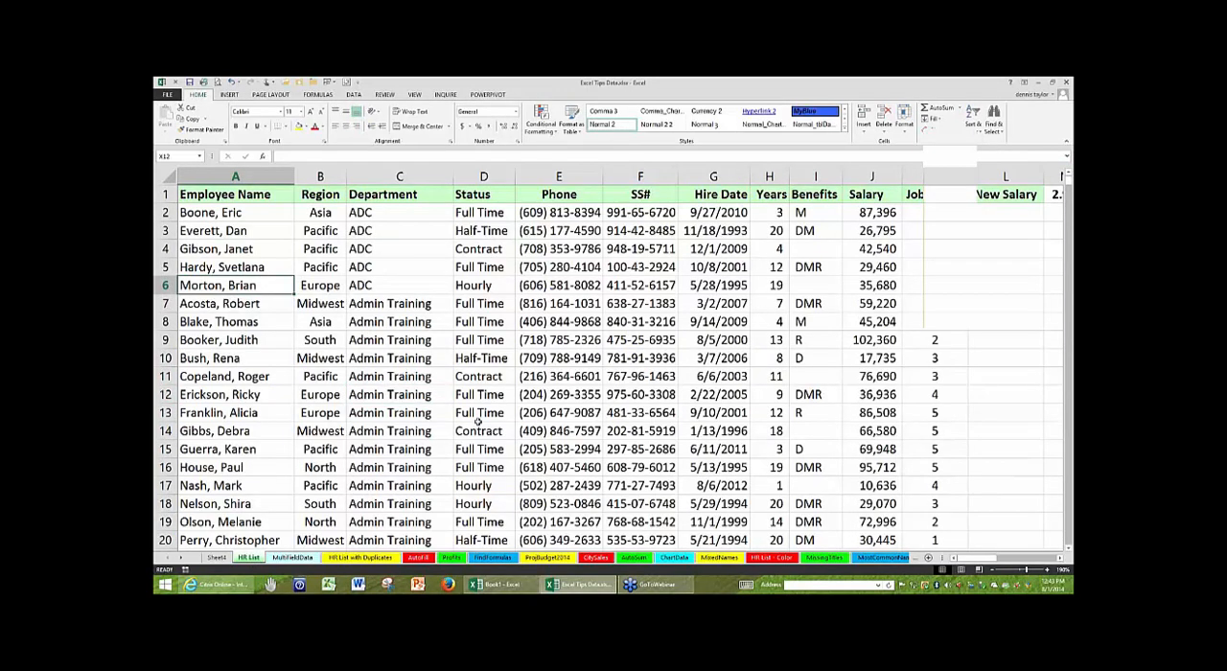
{"action": "scroll", "coordinate": [476, 420], "scroll_direction": "down", "scroll_amount": 2}
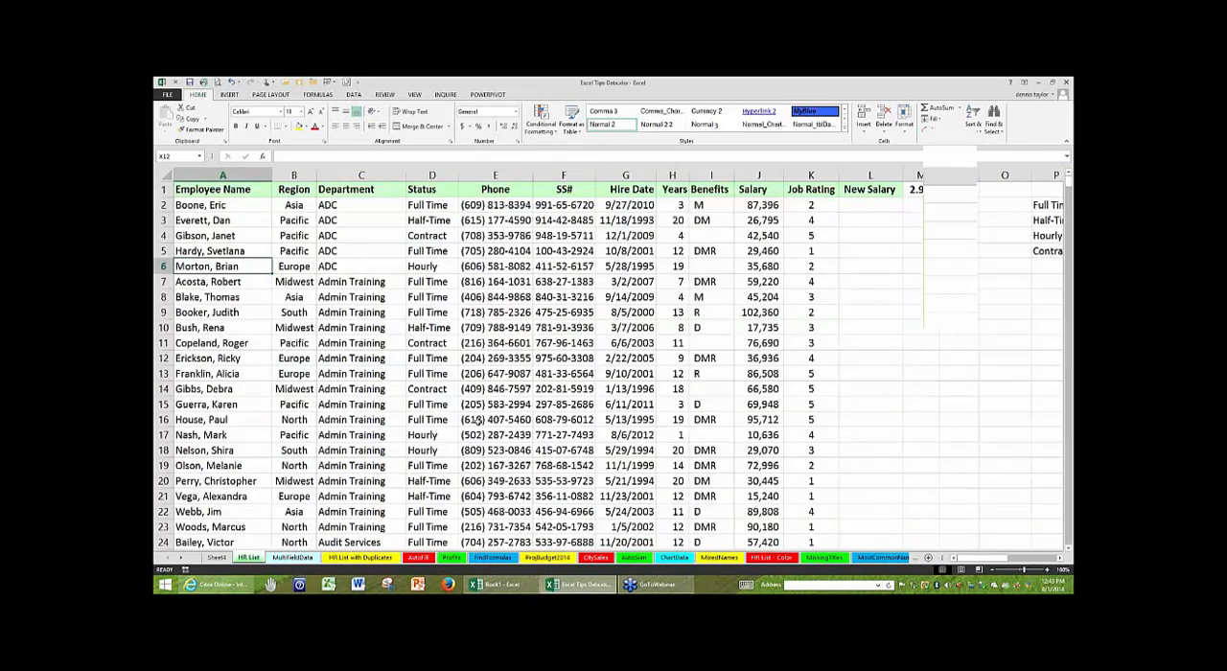
{"action": "scroll", "coordinate": [476, 420], "scroll_direction": "down", "scroll_amount": 1}
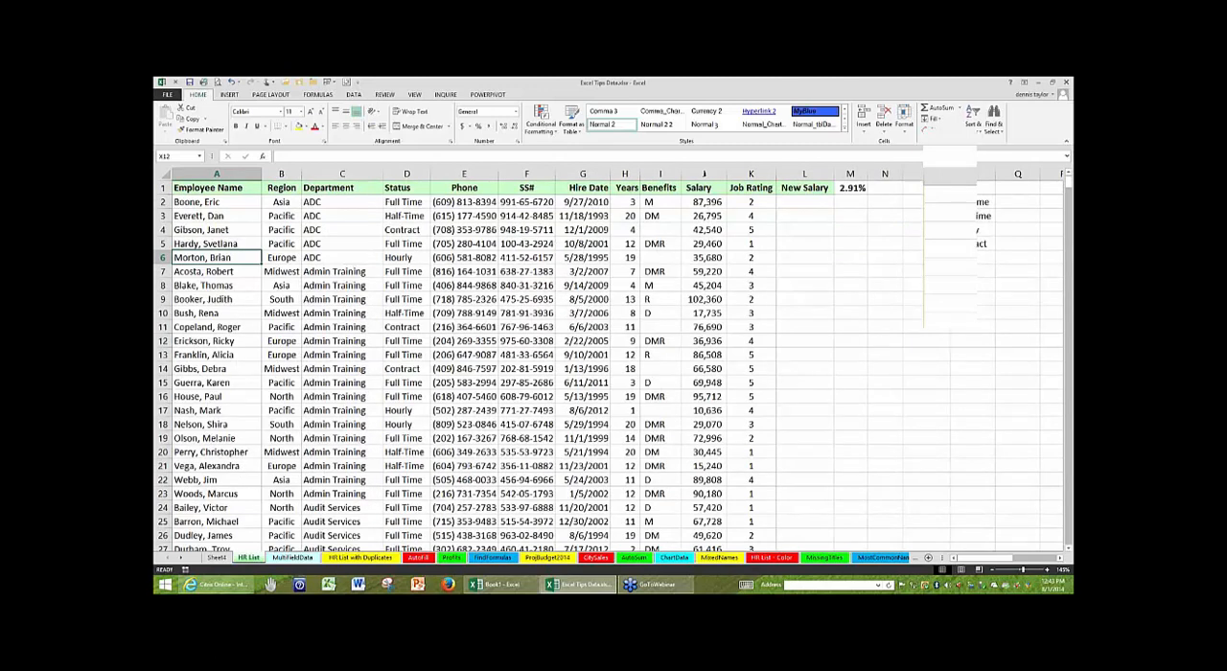
{"action": "left_click", "coordinate": [703, 173]}
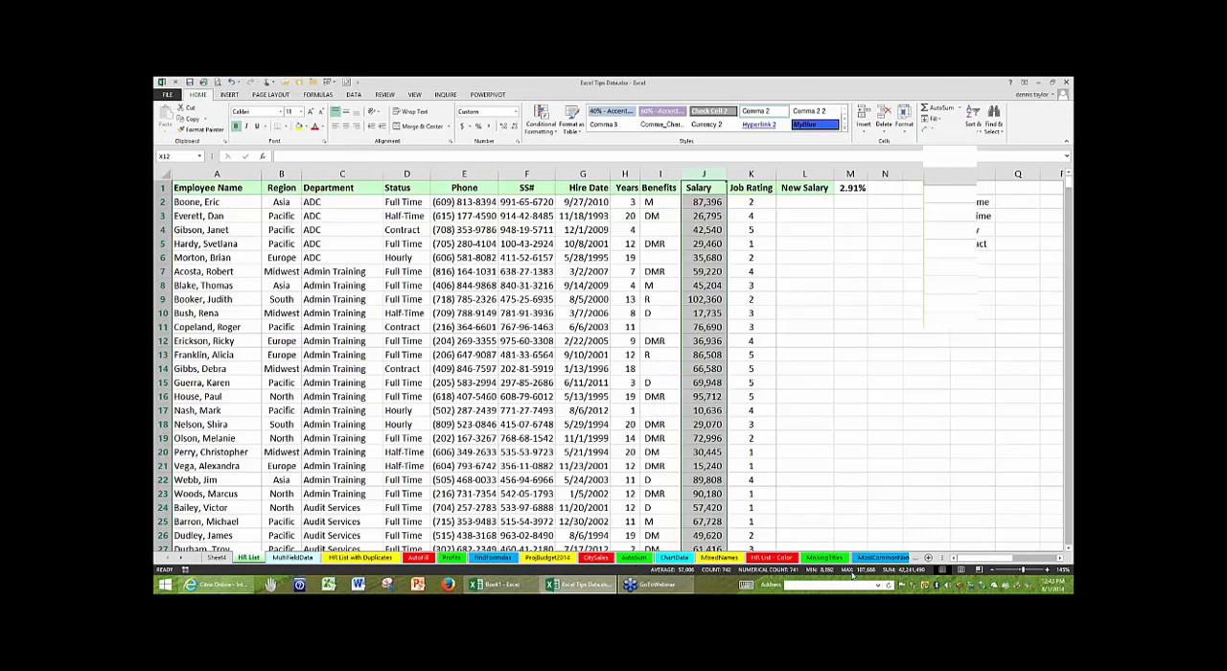
{"action": "right_click", "coordinate": [726, 570]}
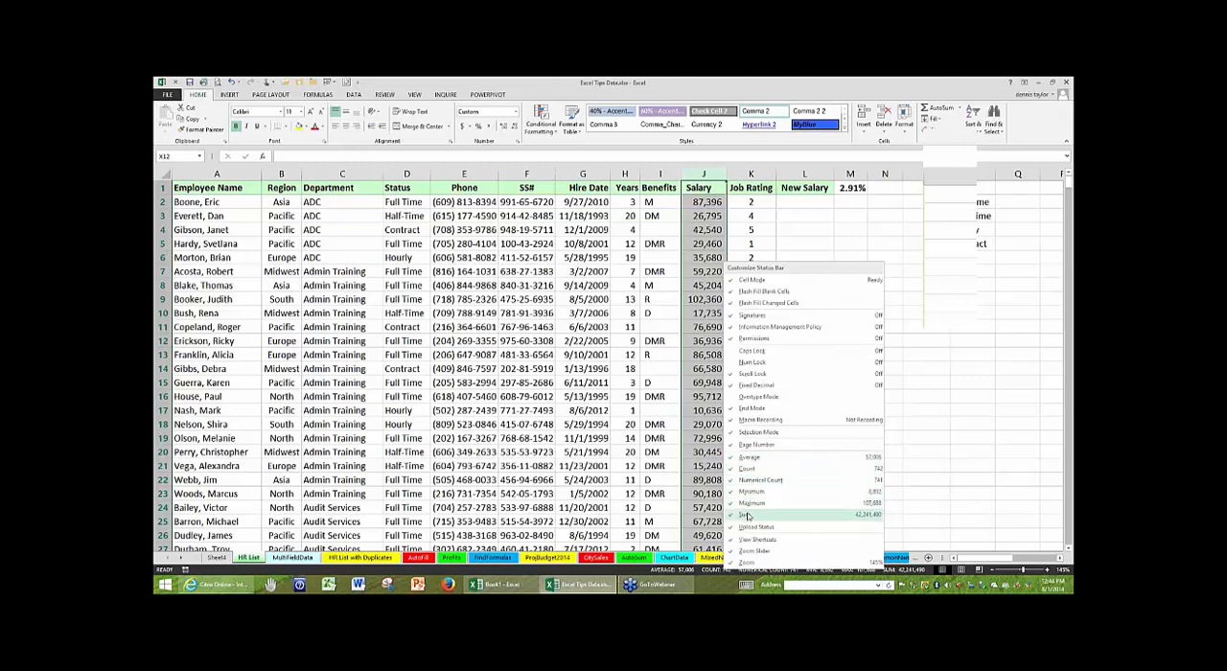
{"action": "left_click", "coordinate": [696, 271]}
- Check the status bar calculations for J4:J5, the Job Rating column and the Years column
{"action": "left_click_drag", "start_coordinate": [707, 230], "coordinate": [709, 244]}
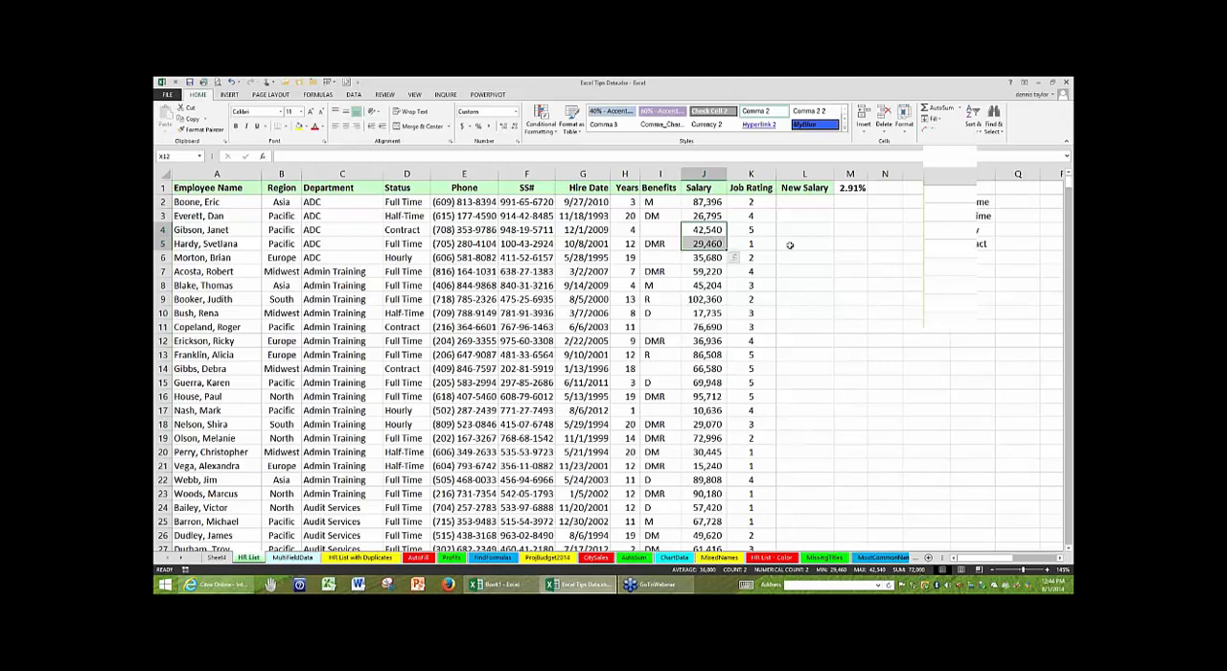
{"action": "left_click", "coordinate": [755, 174]}
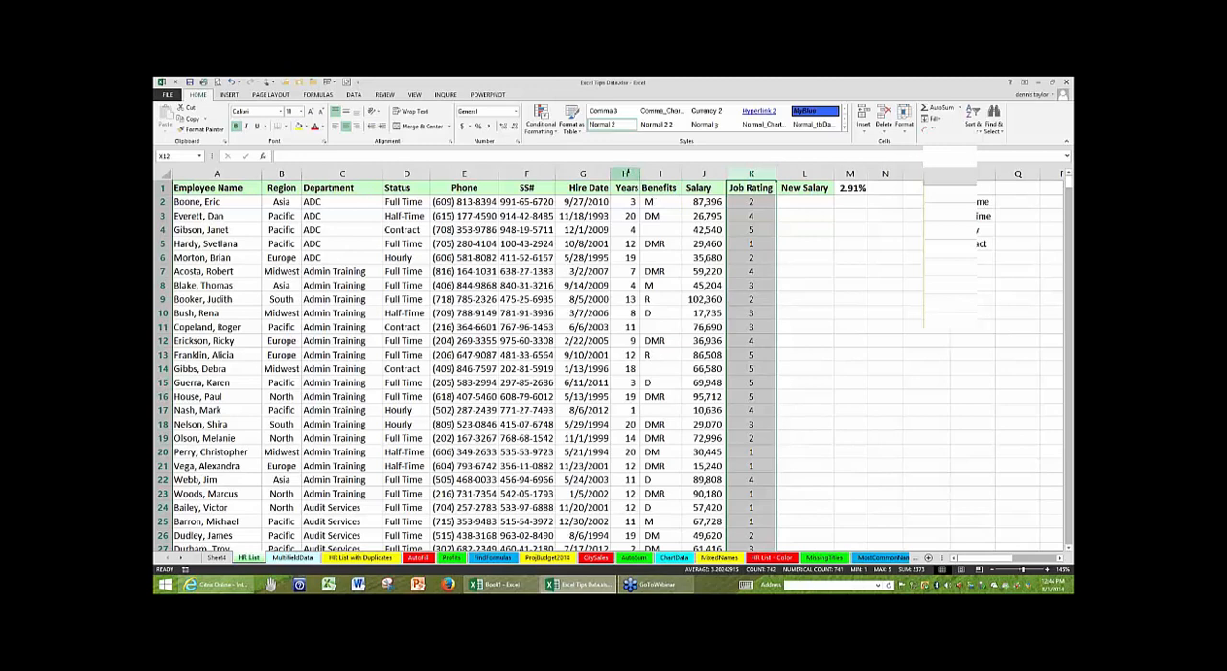
{"action": "left_click", "coordinate": [625, 174]}
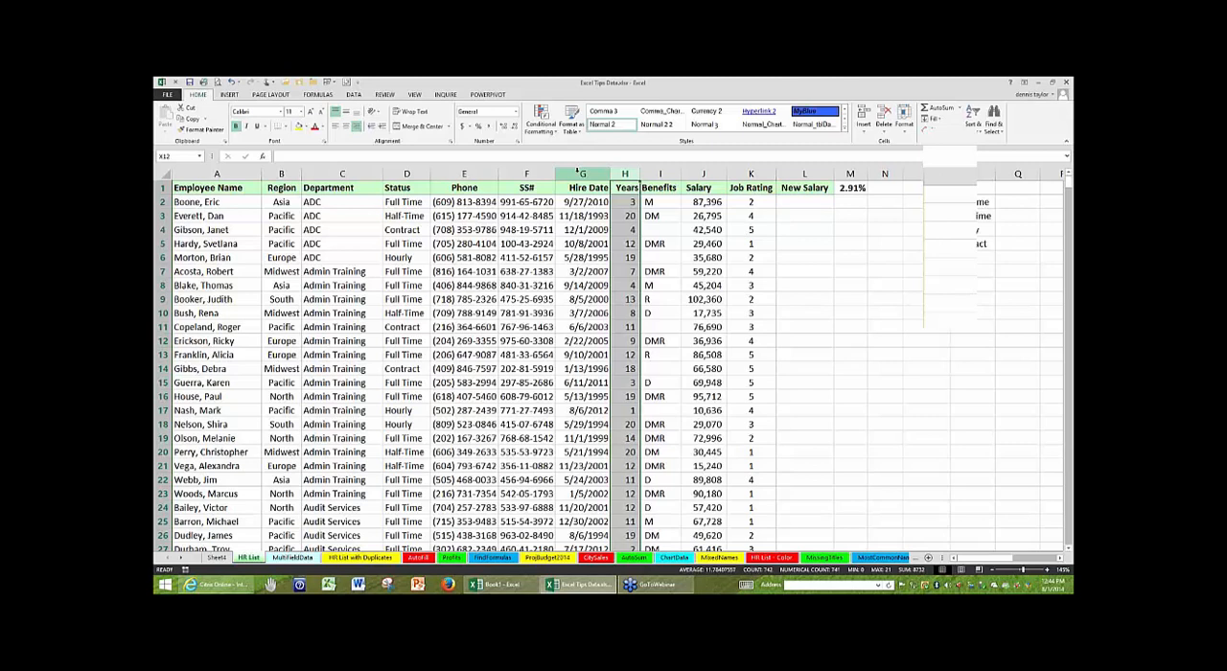
{"action": "left_click", "coordinate": [591, 246]}
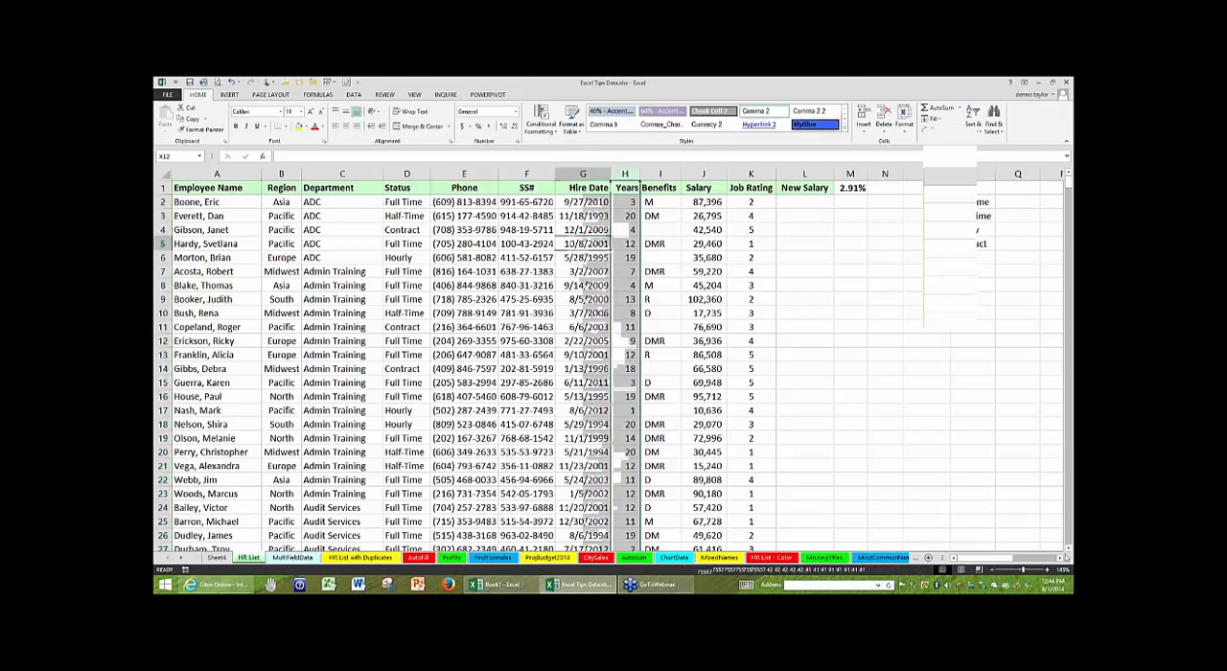
- Widen column O beside the salary data, with O2 selected for a formula
{"action": "left_click", "coordinate": [1061, 559]}
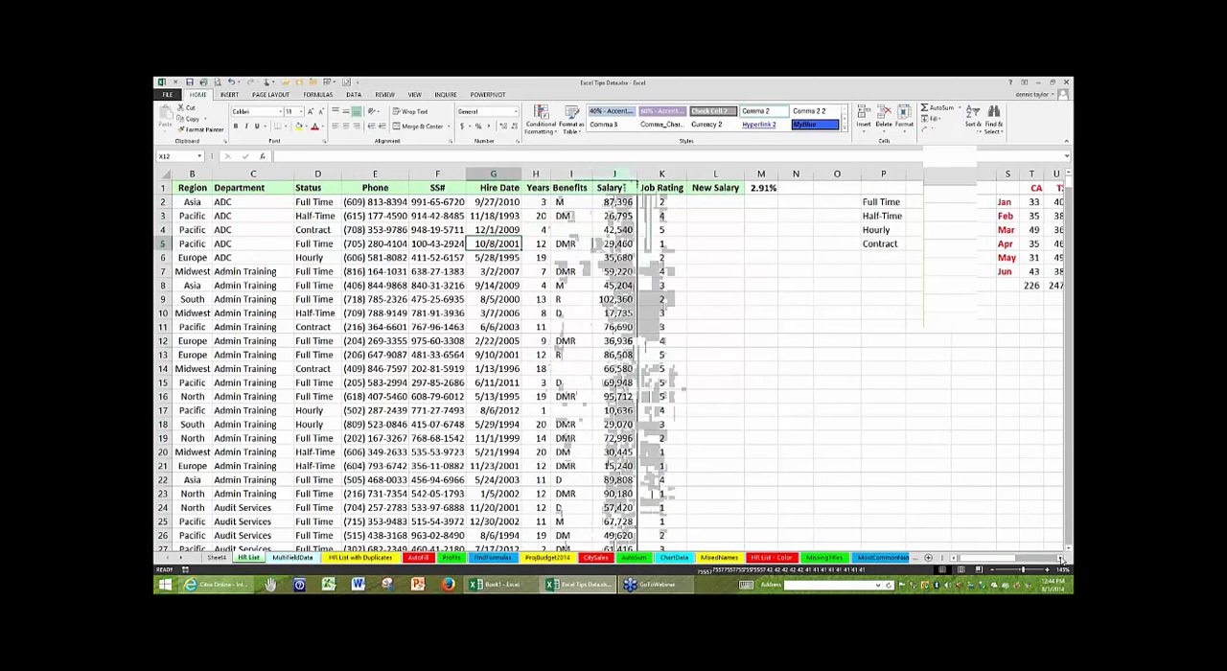
{"action": "left_click", "coordinate": [1060, 559]}
{"action": "left_click", "coordinate": [582, 187]}
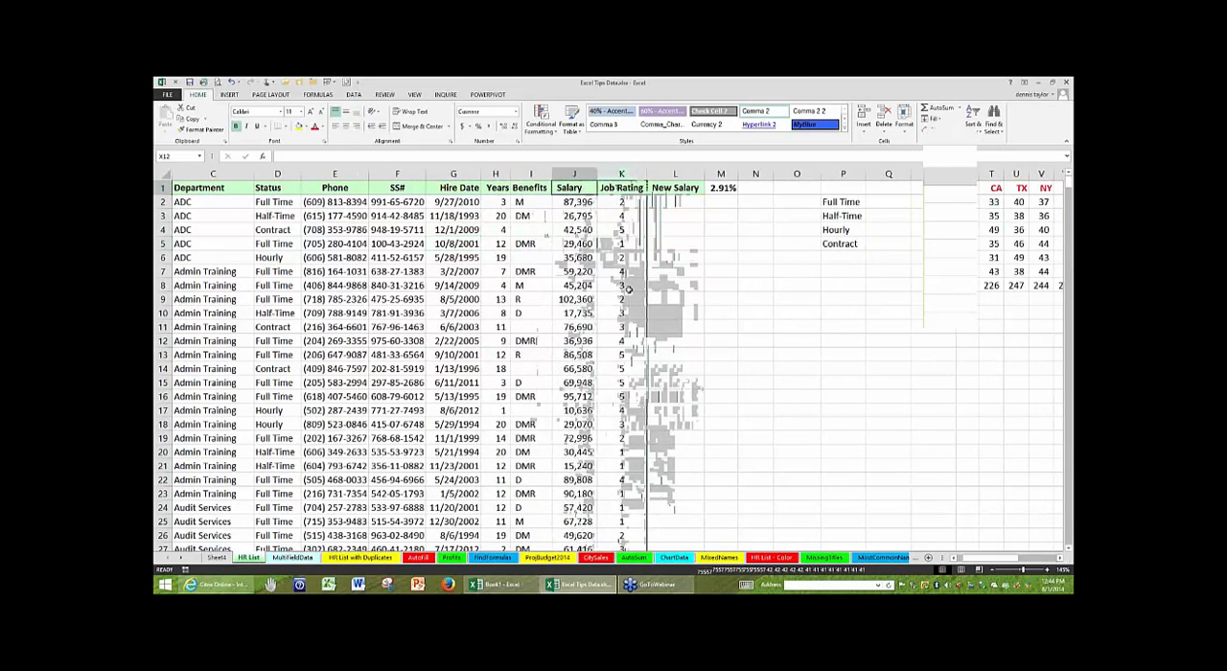
{"action": "scroll", "coordinate": [609, 305], "scroll_direction": "up", "scroll_amount": 4}
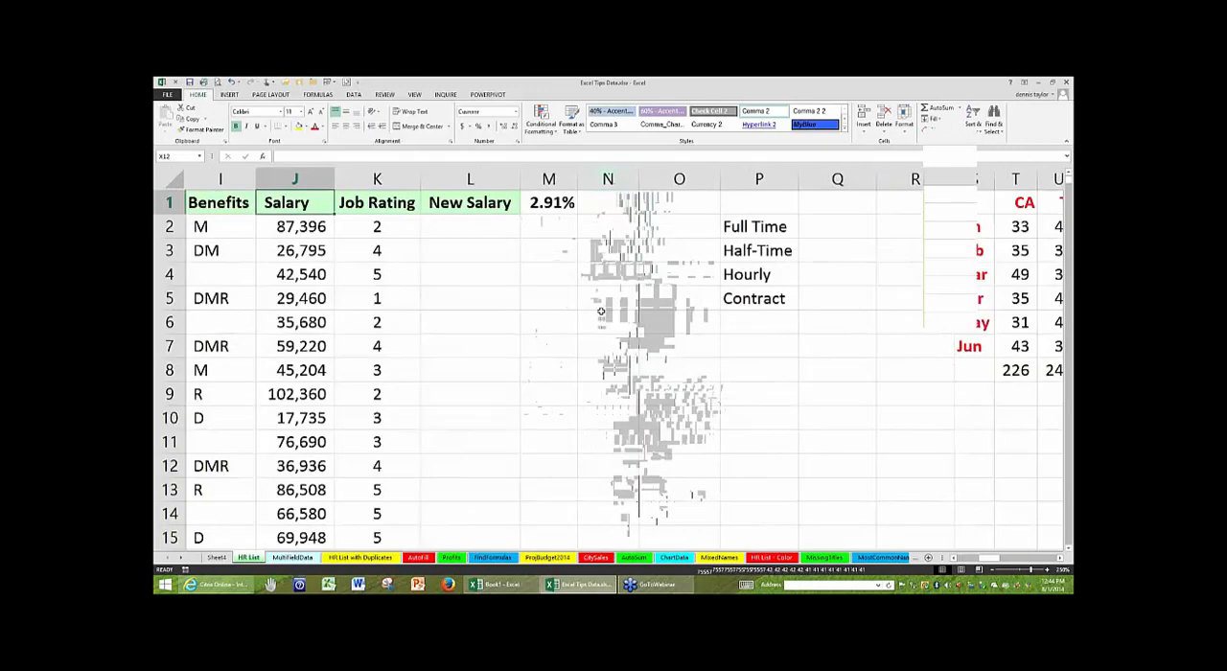
{"action": "left_click", "coordinate": [671, 235]}
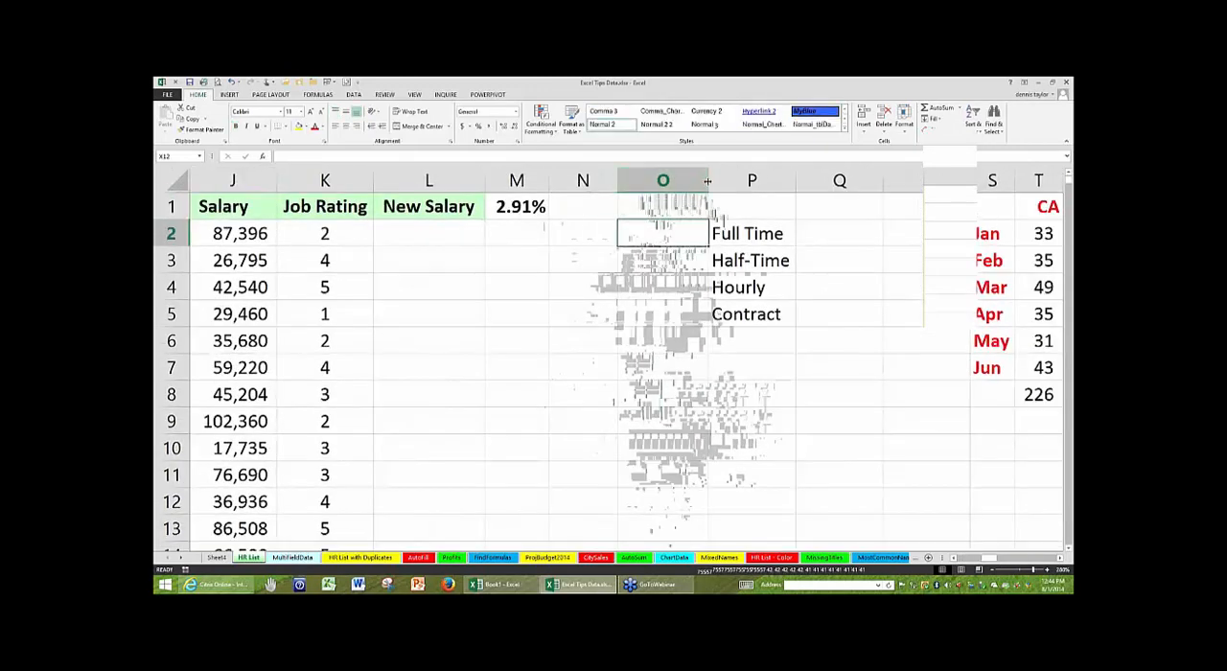
{"action": "left_click_drag", "start_coordinate": [710, 181], "coordinate": [751, 180]}
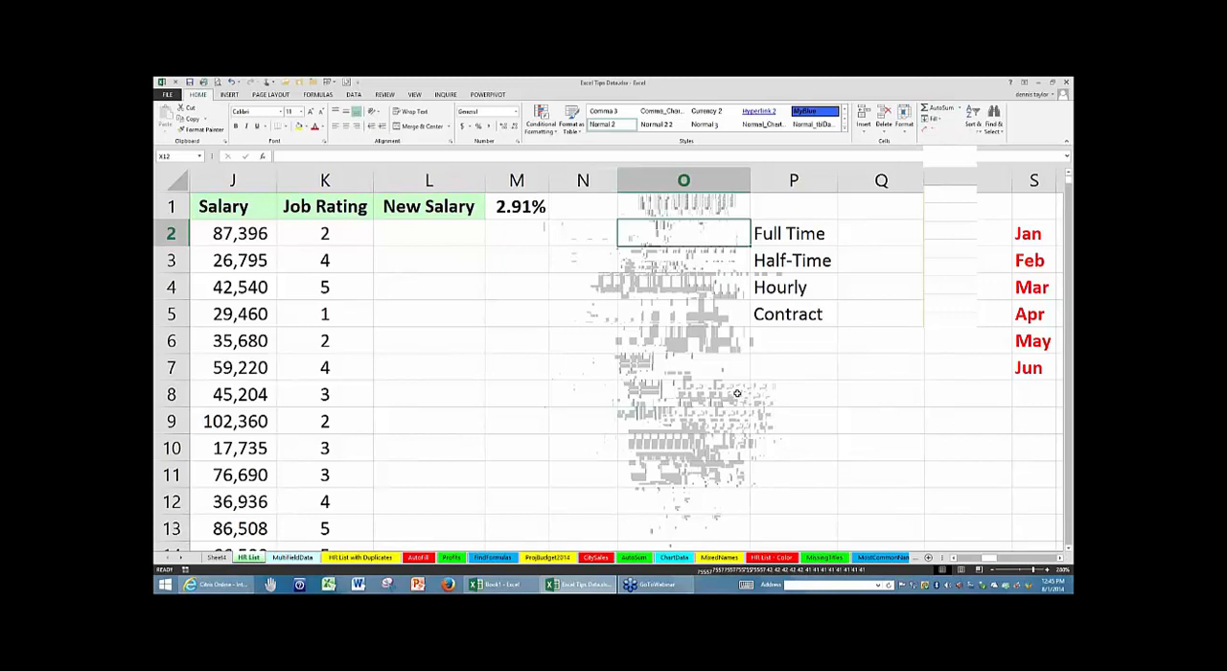
- Total the entire Salary column in O2 with =SUM(J:J) and review the formula's column reference
{"action": "key", "text": "alt+equal"}
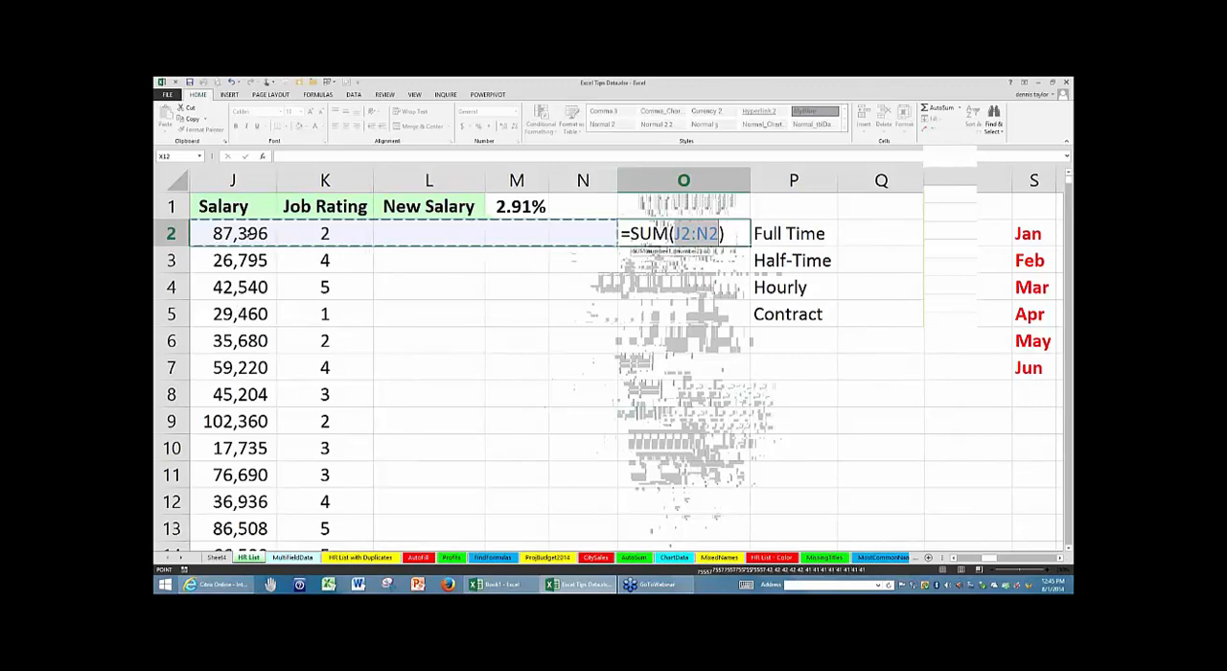
{"action": "left_click", "coordinate": [247, 174]}
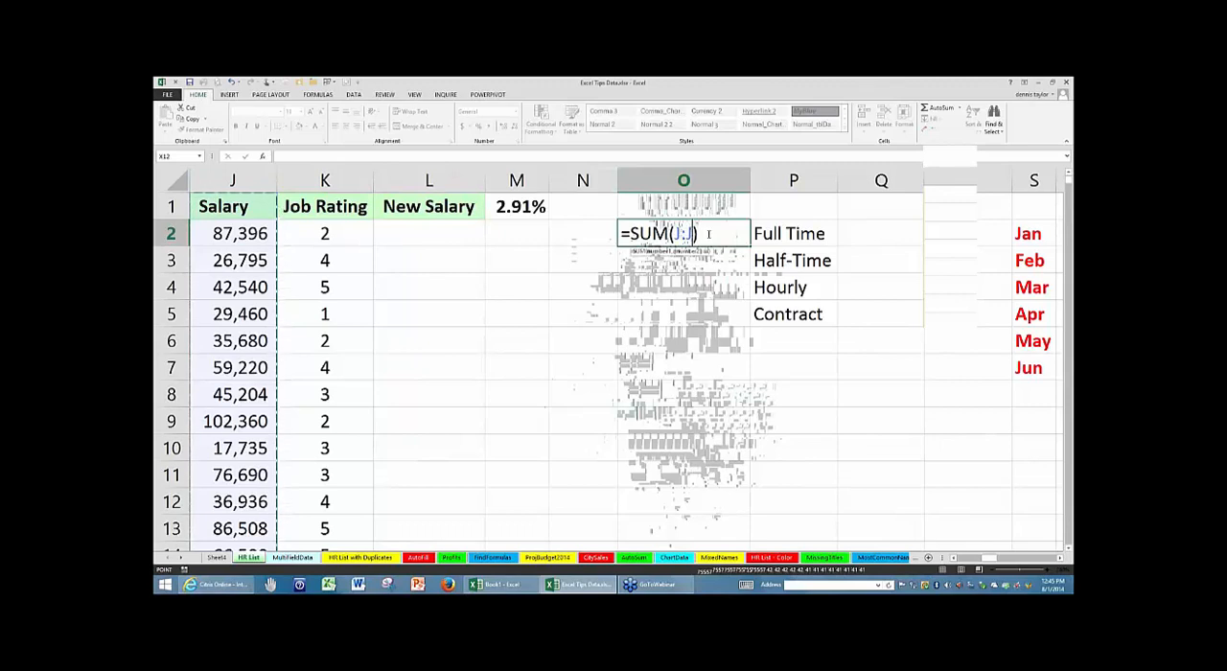
{"action": "key", "text": "ctrl+Return"}
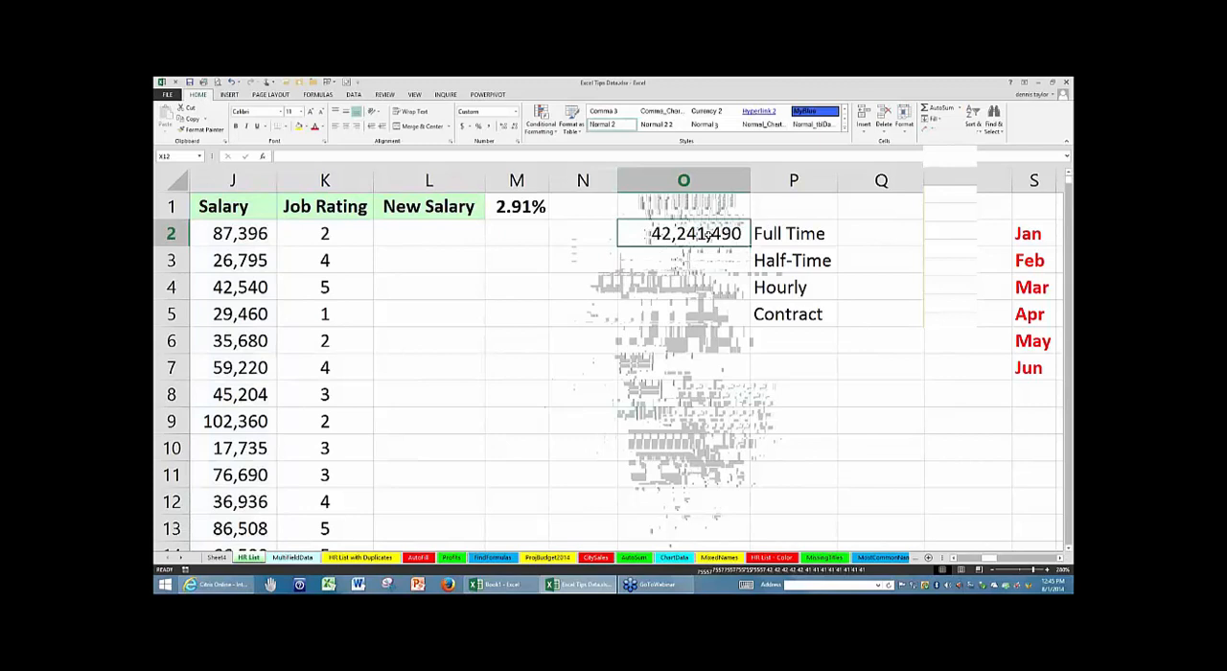
{"action": "key", "text": "F2"}
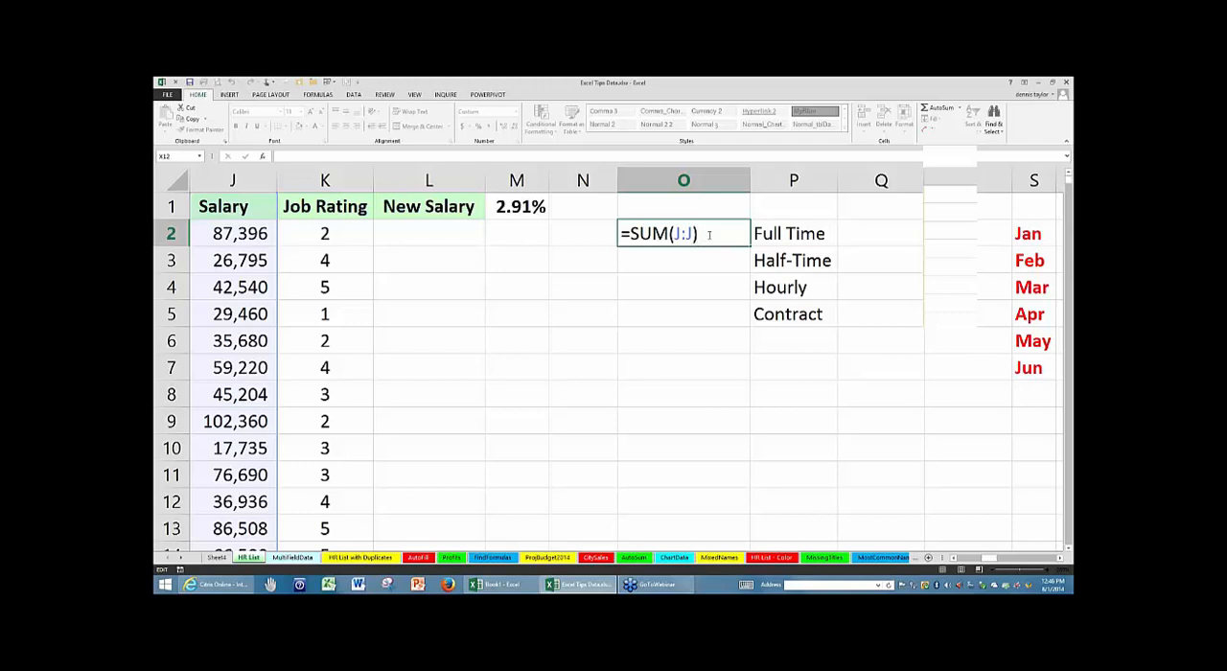
{"action": "key", "text": "Return"}
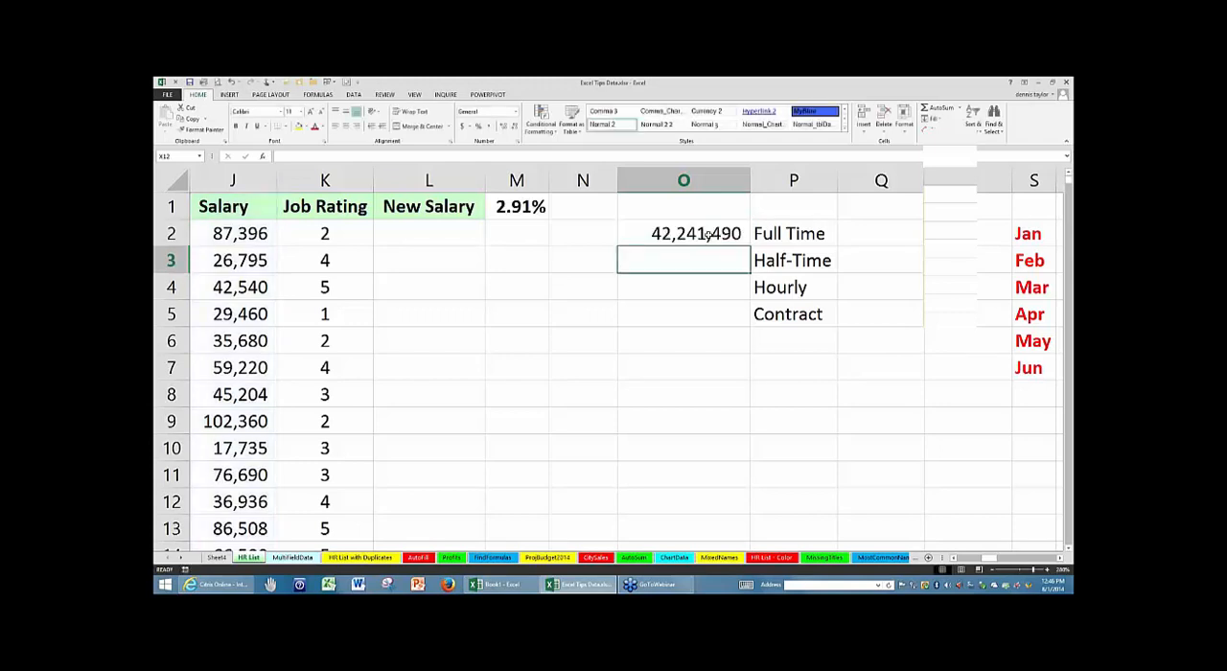
- Move the status list from Full Time to Contract in P2:P5 over to Q2:Q5
{"action": "left_click", "coordinate": [779, 236]}
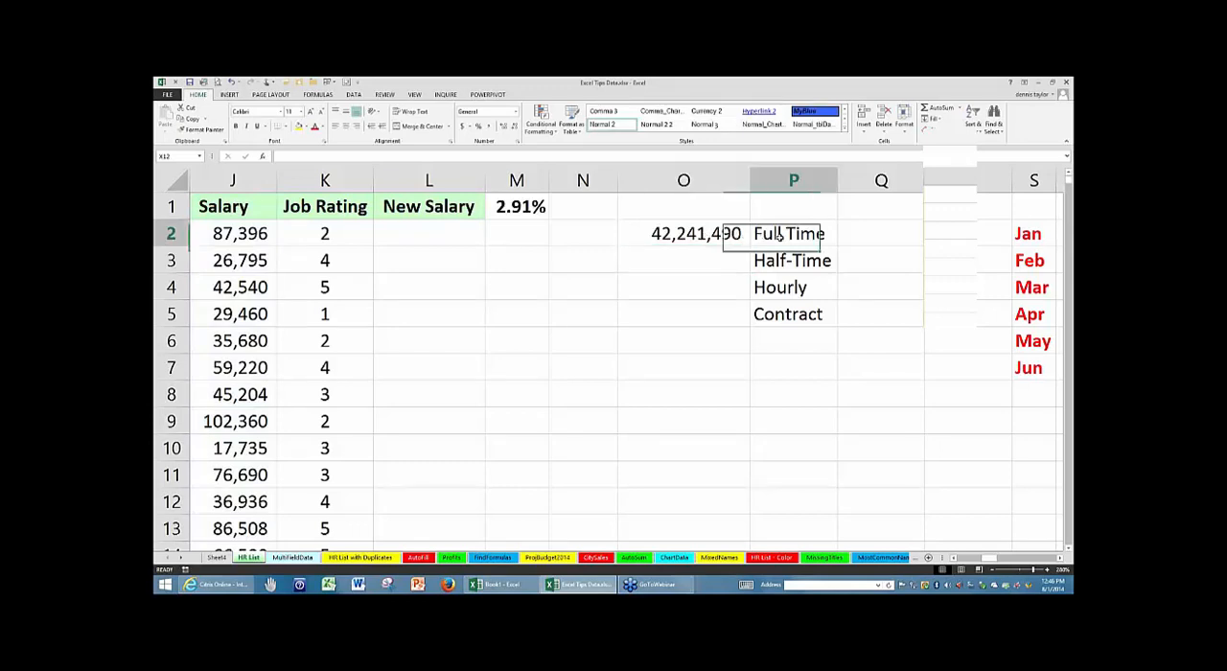
{"action": "left_click_drag", "start_coordinate": [778, 236], "coordinate": [777, 310]}
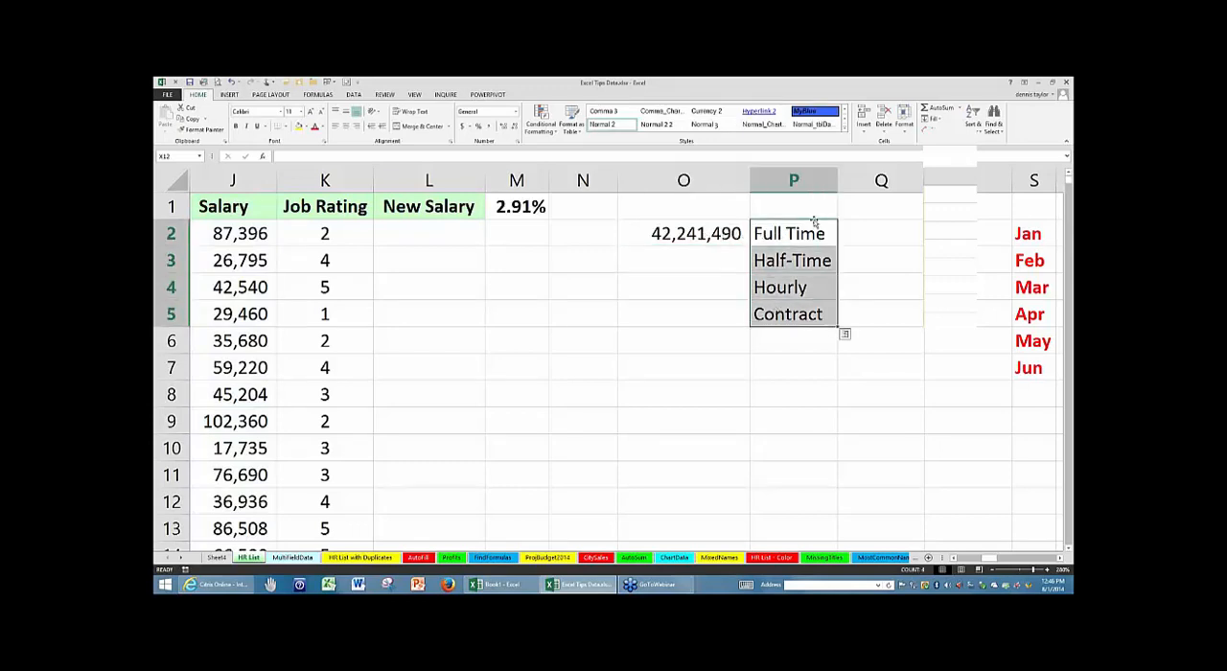
{"action": "left_click_drag", "start_coordinate": [813, 221], "coordinate": [884, 239]}
- Enter the labels SUM in P2 and AVG in P3
{"action": "left_click", "coordinate": [774, 230]}
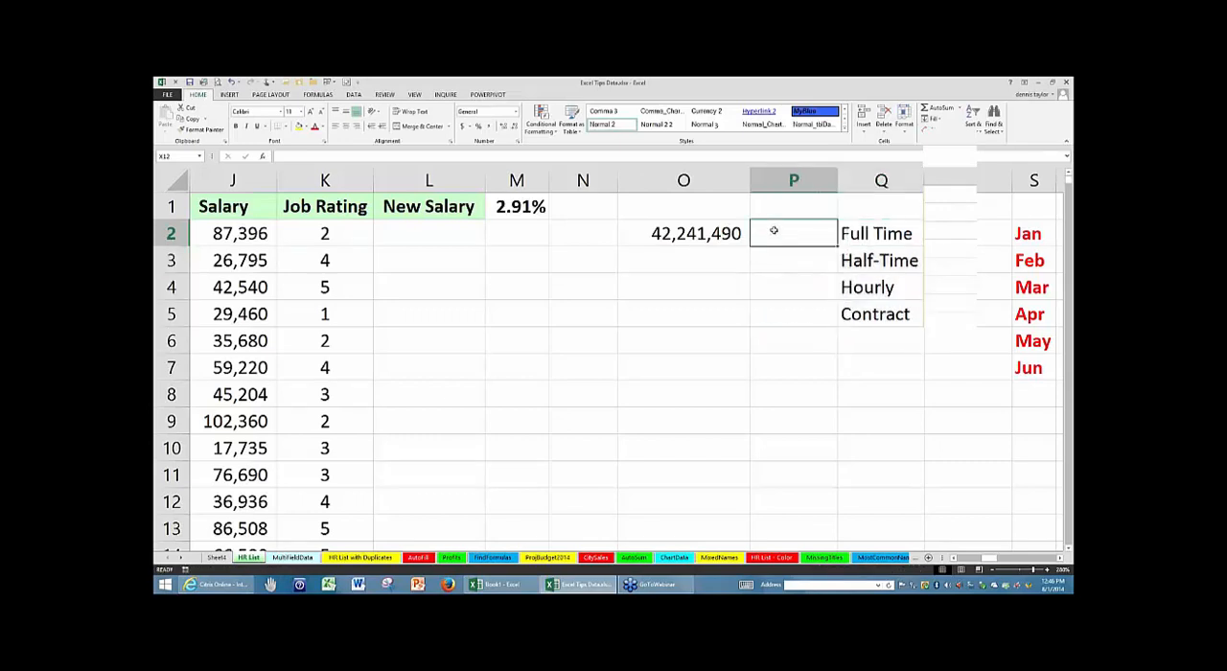
{"action": "type", "text": "SUM"}
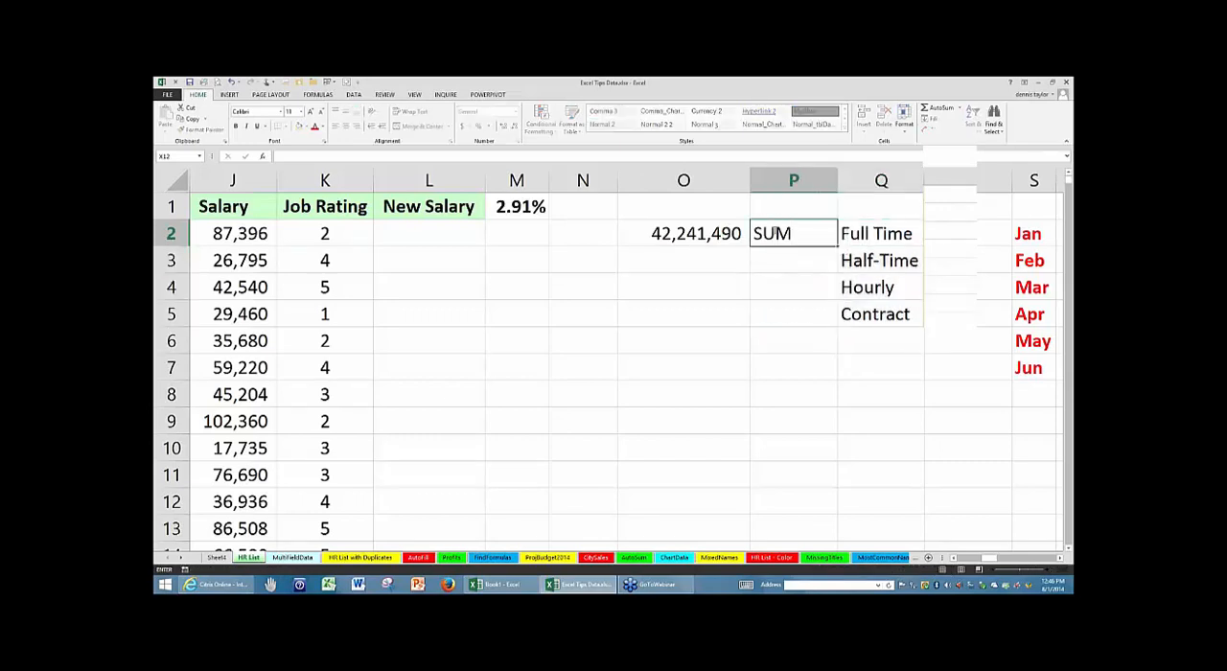
{"action": "key", "text": "Return"}
{"action": "type", "text": "AVG"}
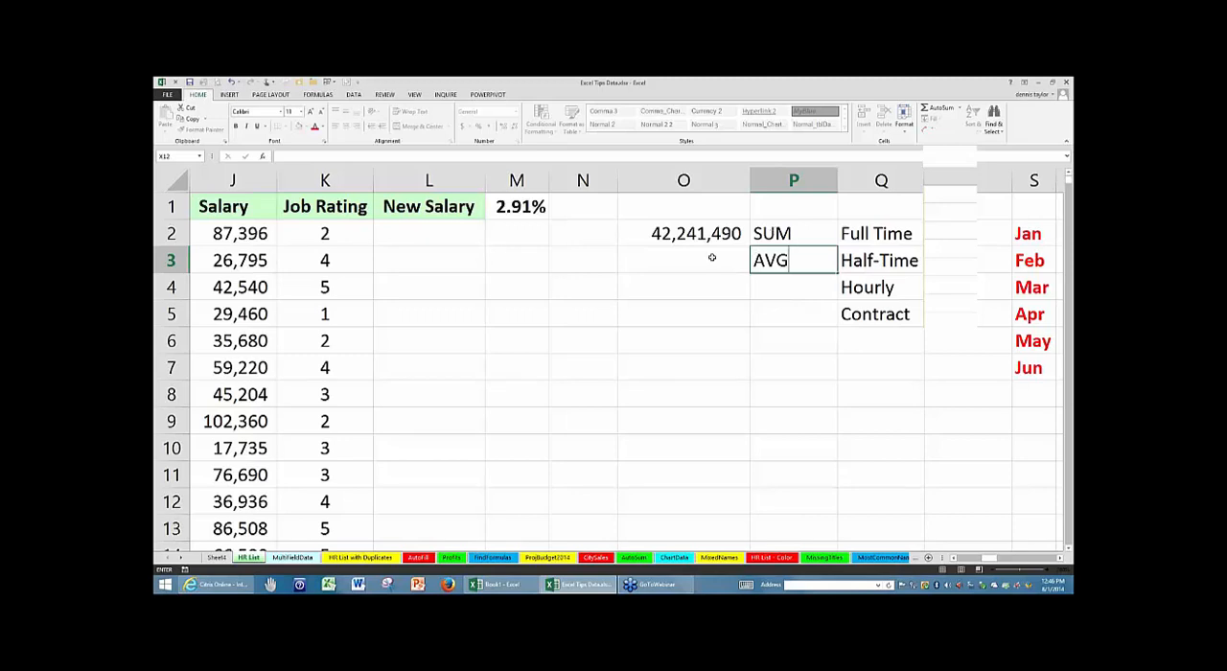
- Average the entire Salary column in O3 with =AVERAGE(J:J) and review the formula's column reference
{"action": "left_click", "coordinate": [707, 257]}
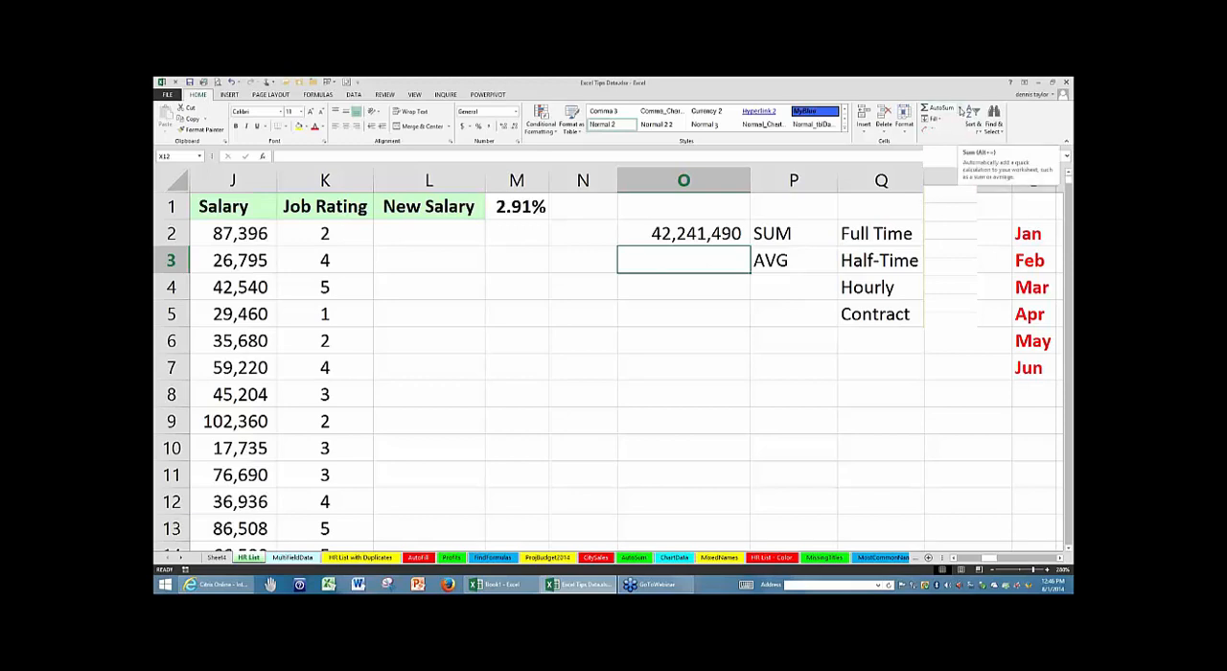
{"action": "left_click", "coordinate": [959, 108]}
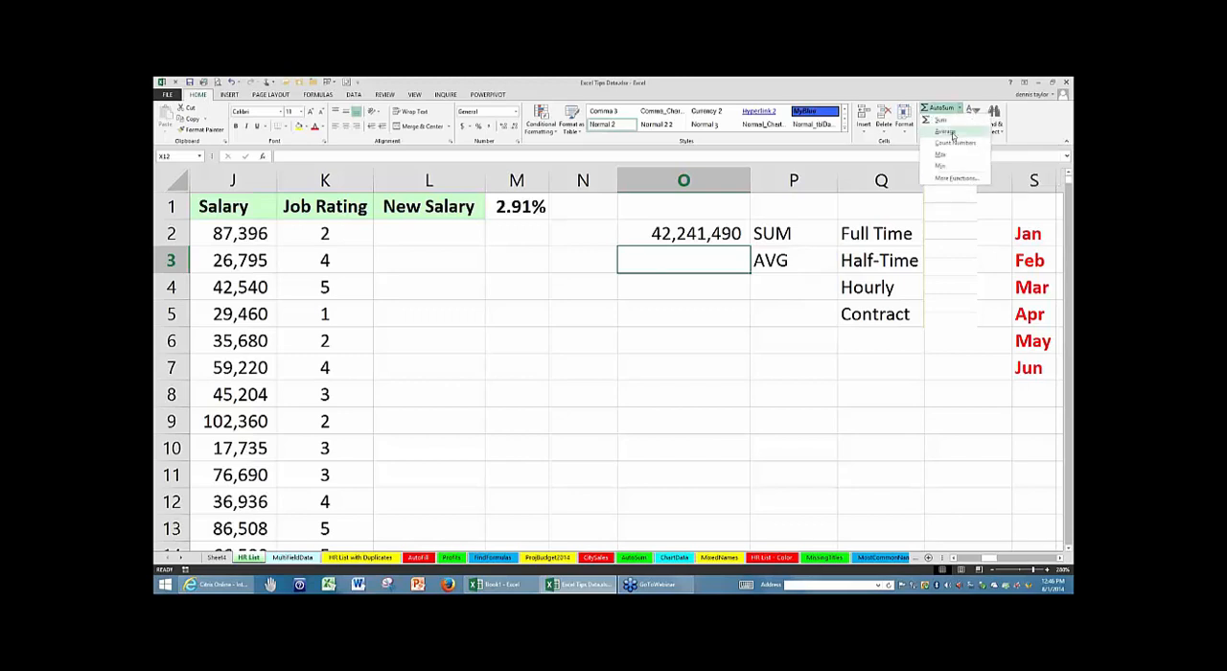
{"action": "left_click", "coordinate": [952, 133]}
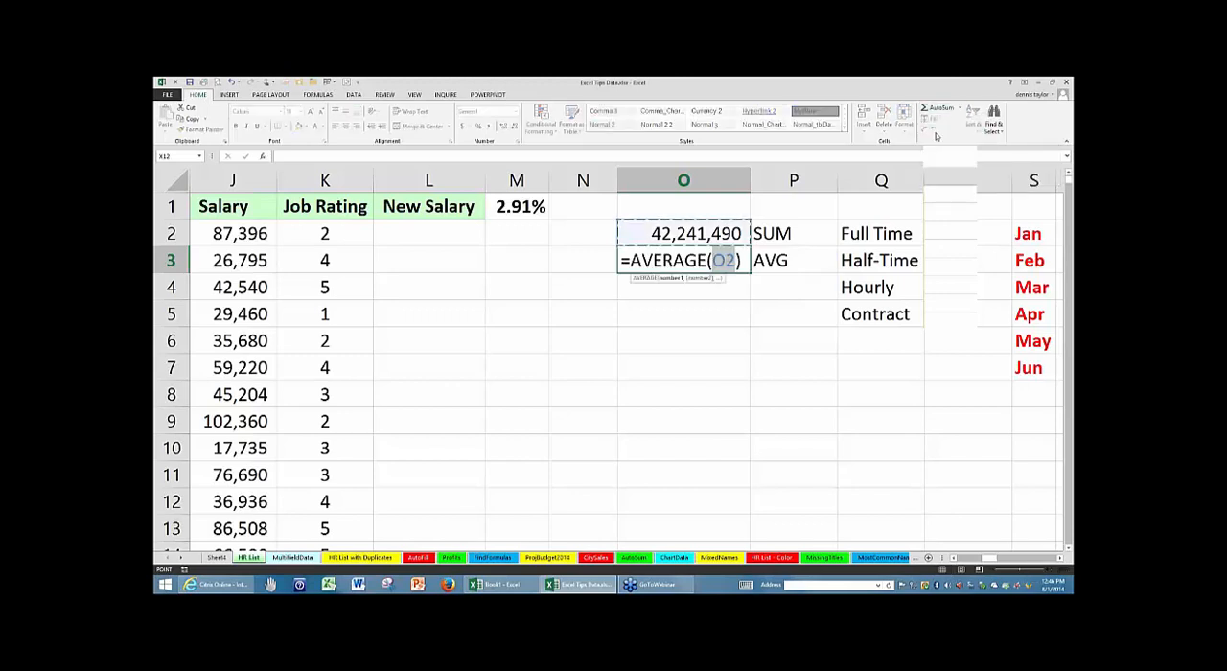
{"action": "left_click", "coordinate": [221, 179]}
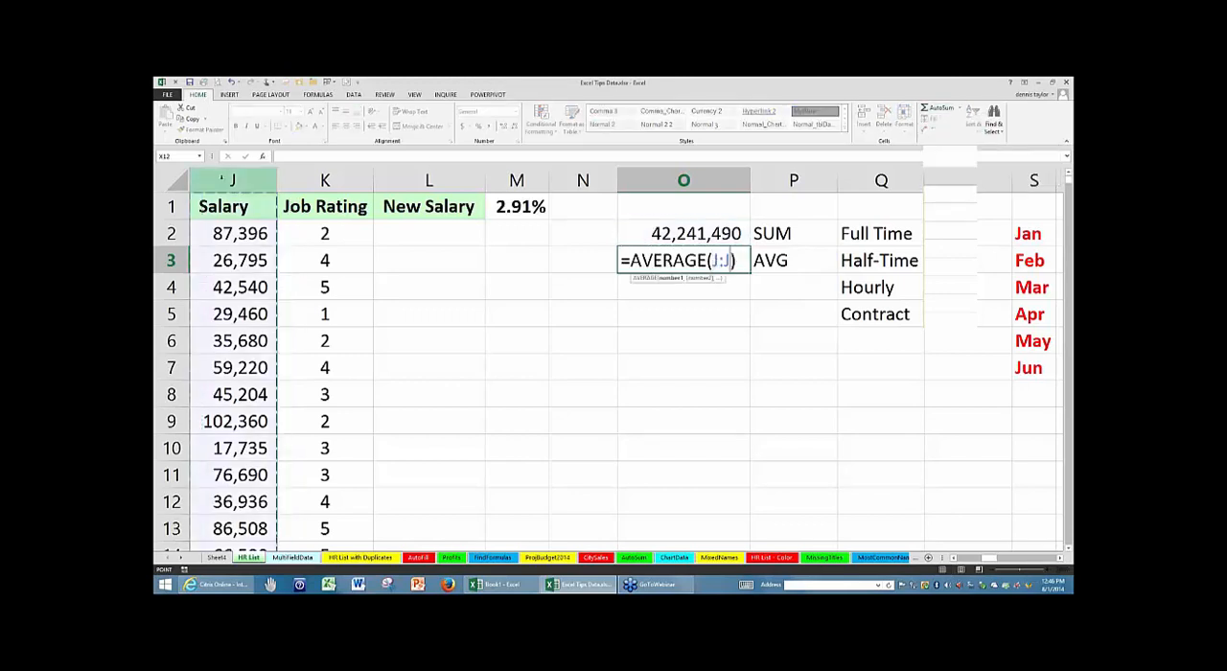
{"action": "key", "text": "Return"}
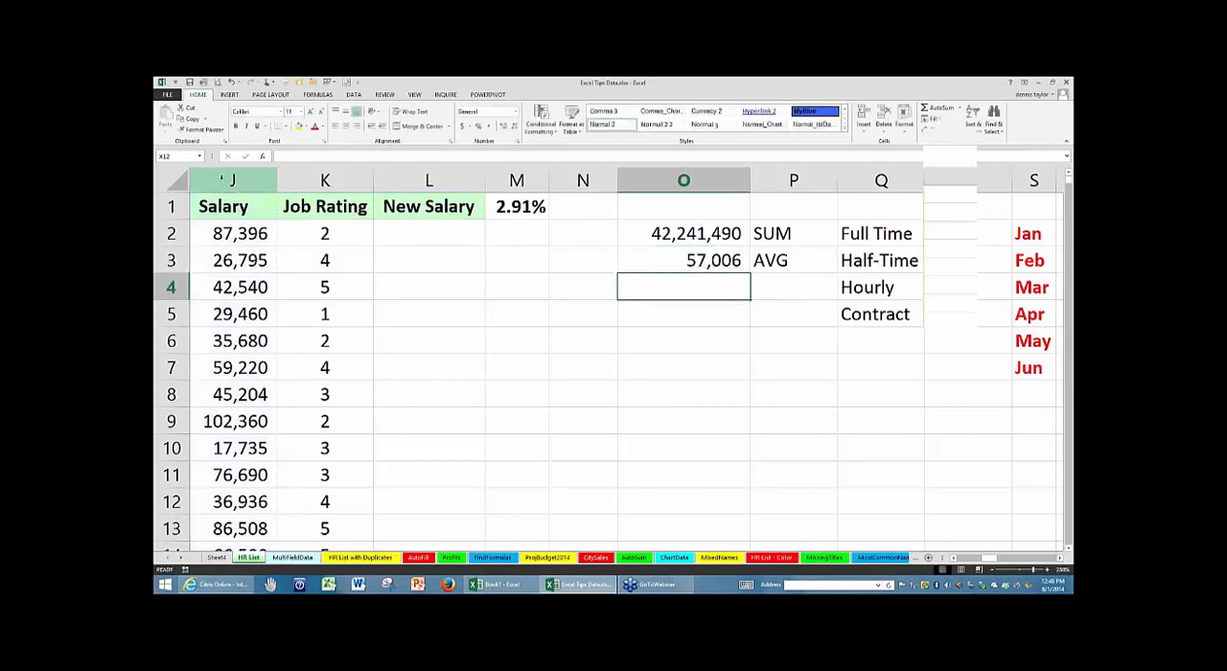
{"action": "left_click", "coordinate": [640, 257]}
{"action": "double_click", "coordinate": [640, 260]}
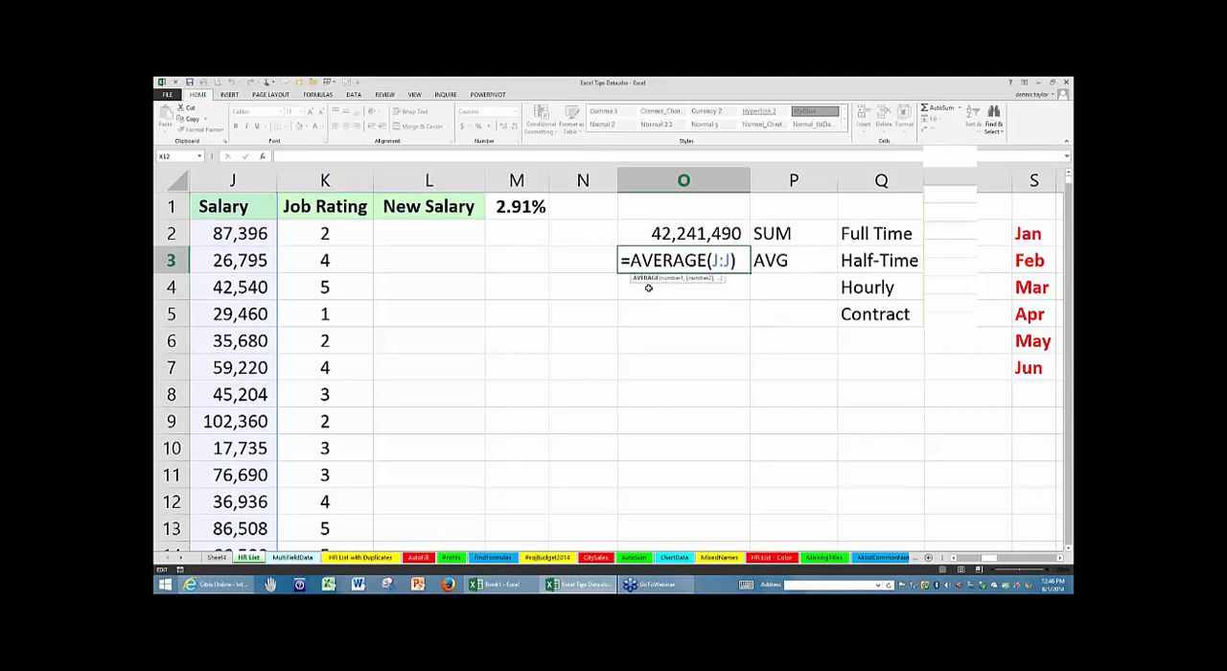
{"action": "key", "text": "ctrl+Return"}
- Enter the label MEDIAN in P4 below the AVG label
{"action": "left_click", "coordinate": [772, 293]}
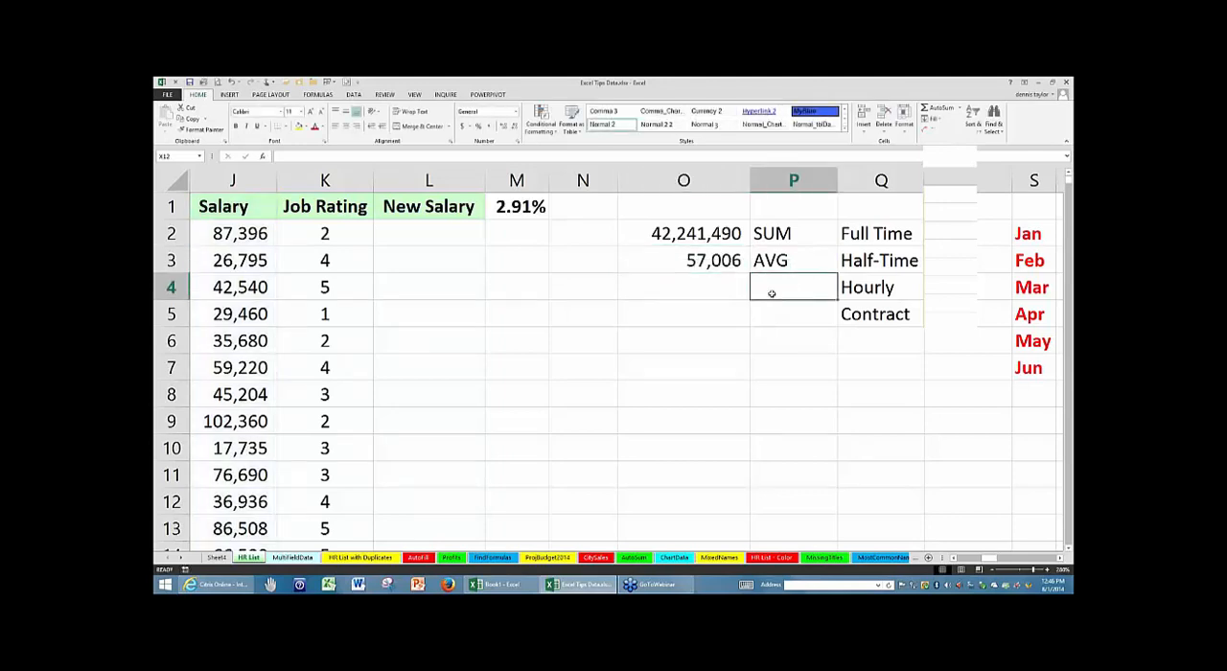
{"action": "type", "text": "MEDIAN"}
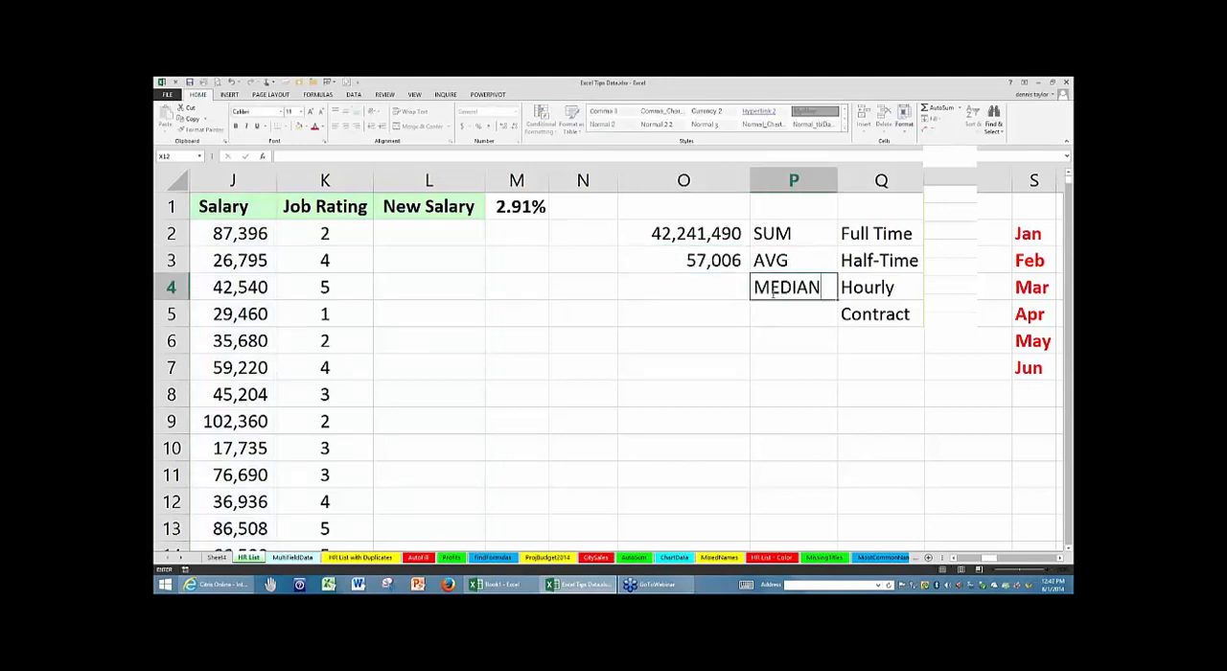
{"action": "key", "text": "Return"}
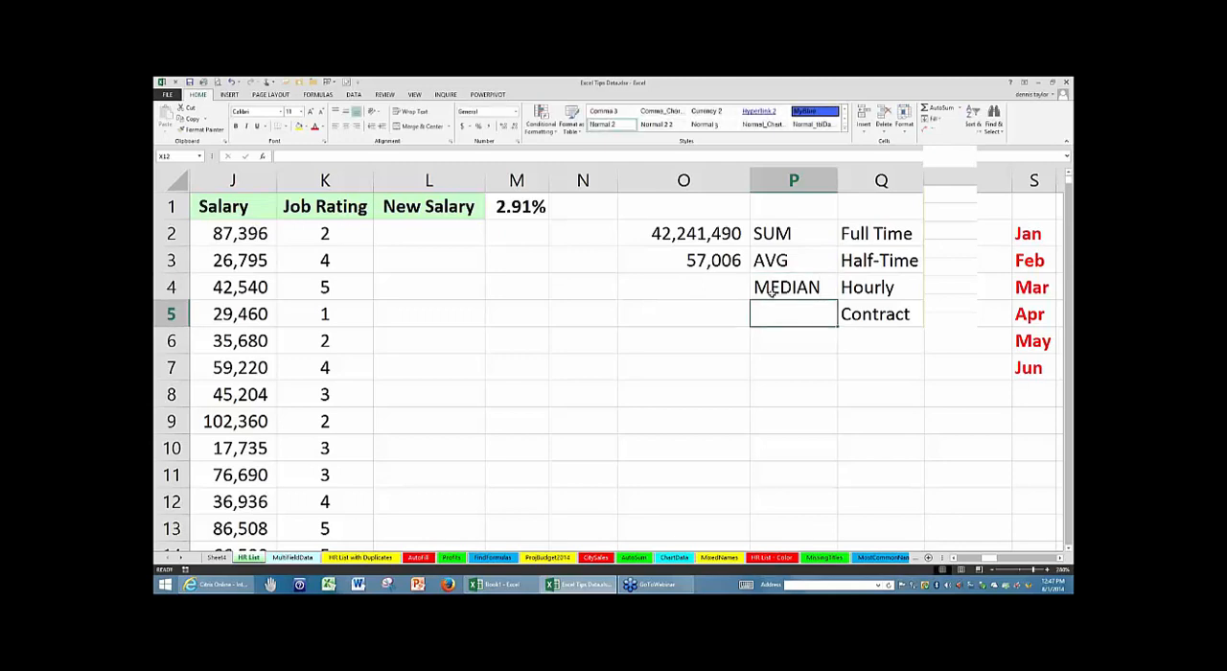
- Calculate the median of the entire Salary column in O4 with =MEDIAN(J:J)
{"action": "left_click", "coordinate": [707, 287]}
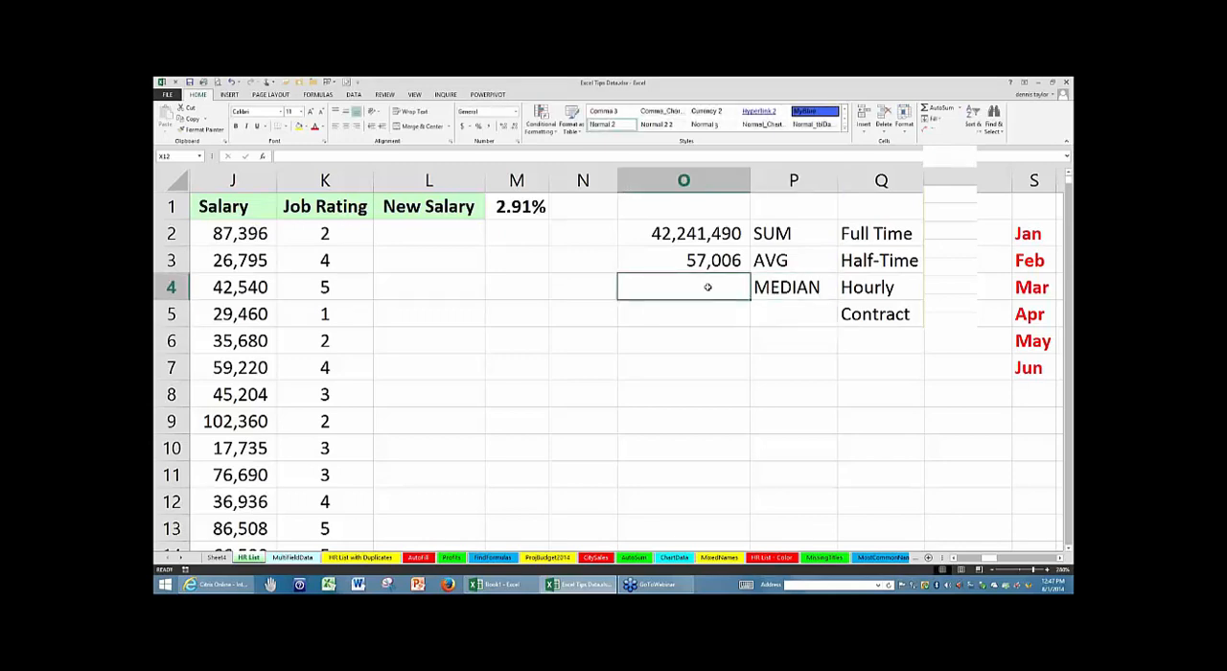
{"action": "type", "text": "="}
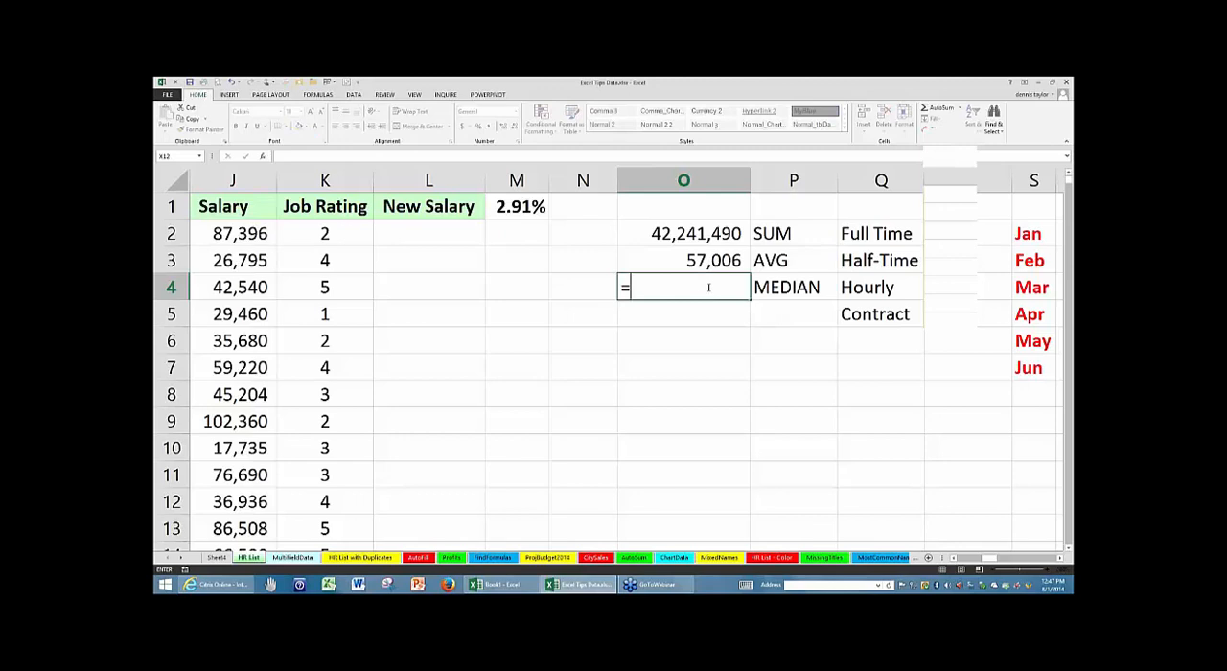
{"action": "type", "text": "median"}
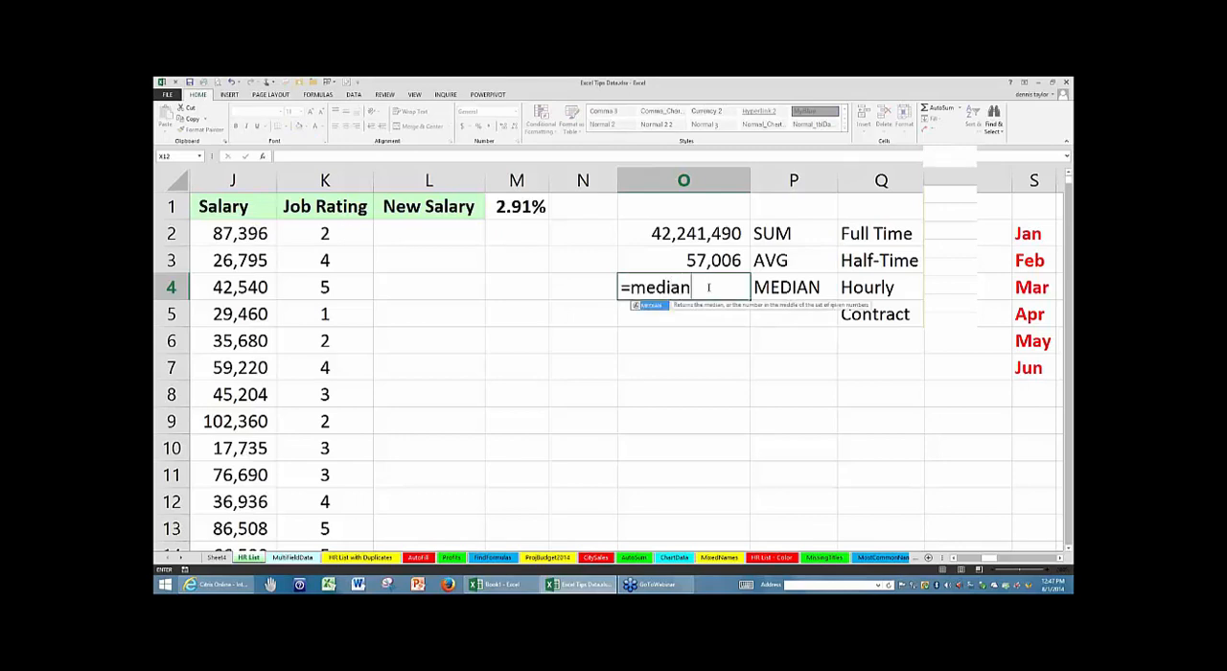
{"action": "type", "text": "("}
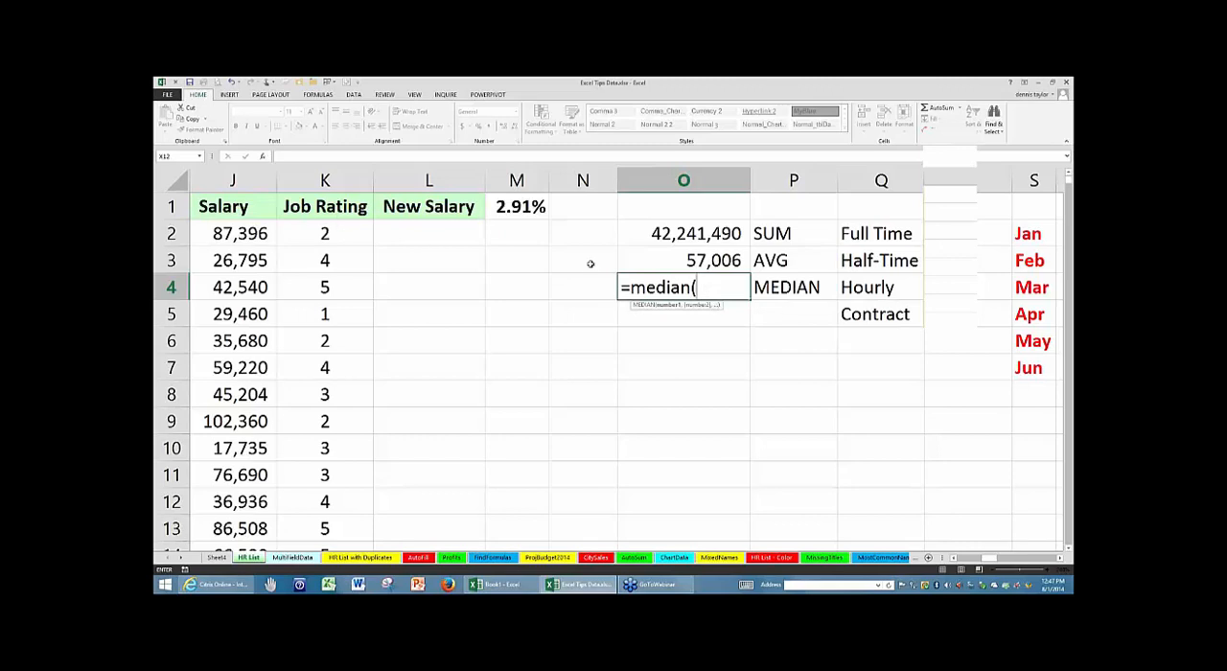
{"action": "left_click", "coordinate": [233, 180]}
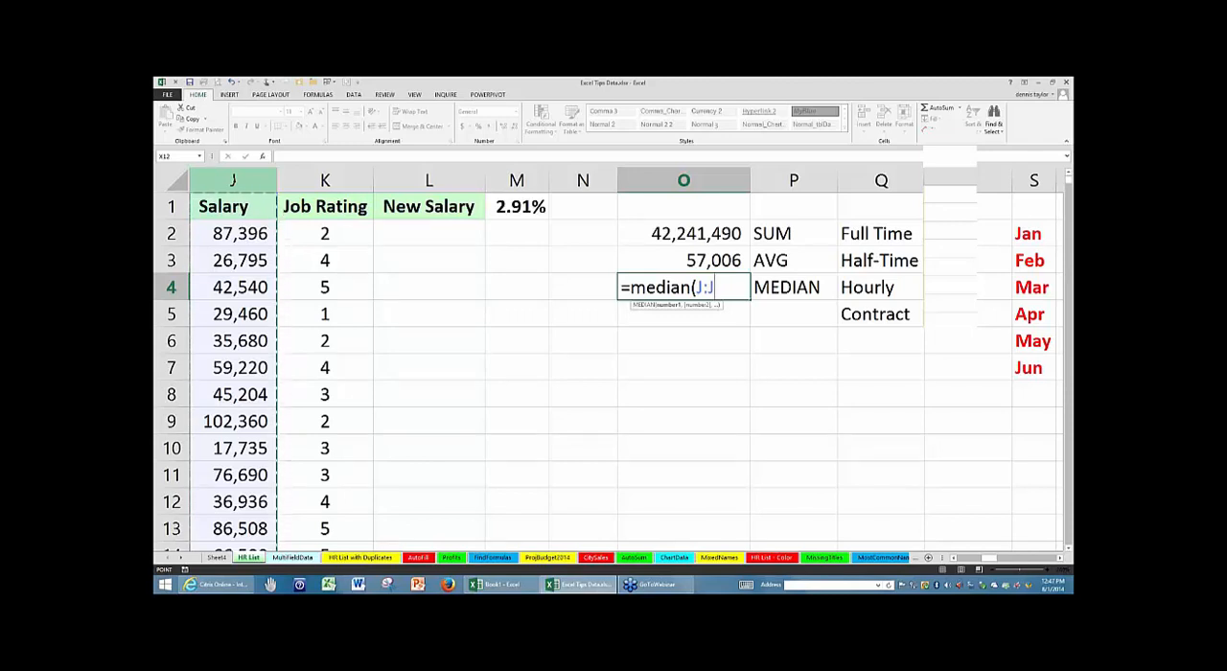
{"action": "key", "text": "Return"}
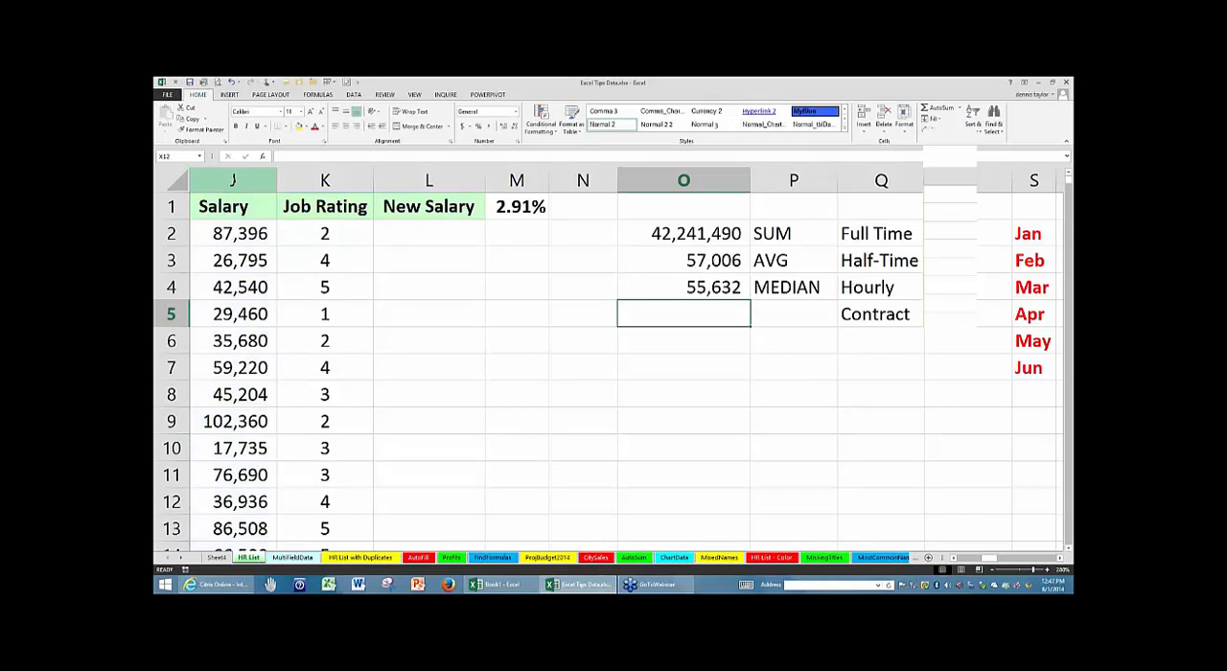
- Calculate the first New Salary in L2 by applying the percentage in M1 to the salary, using =J2*M1+J2
{"action": "left_click", "coordinate": [433, 234]}
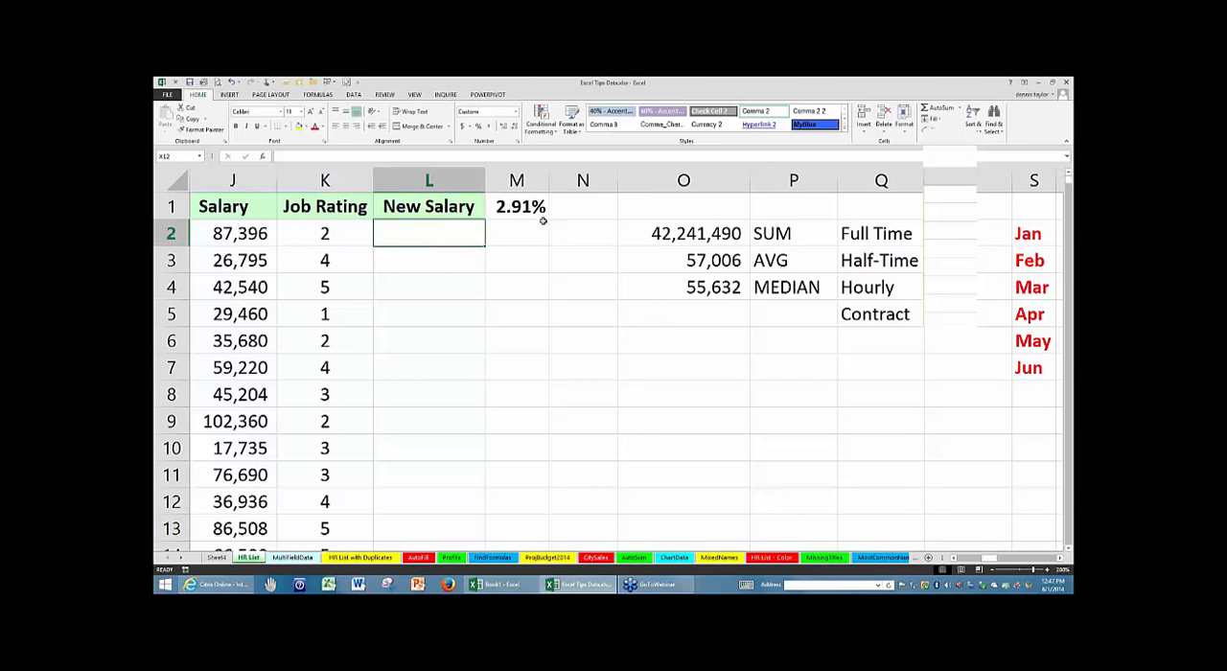
{"action": "left_click", "coordinate": [530, 207]}
{"action": "left_click", "coordinate": [425, 238]}
{"action": "type", "text": "="}
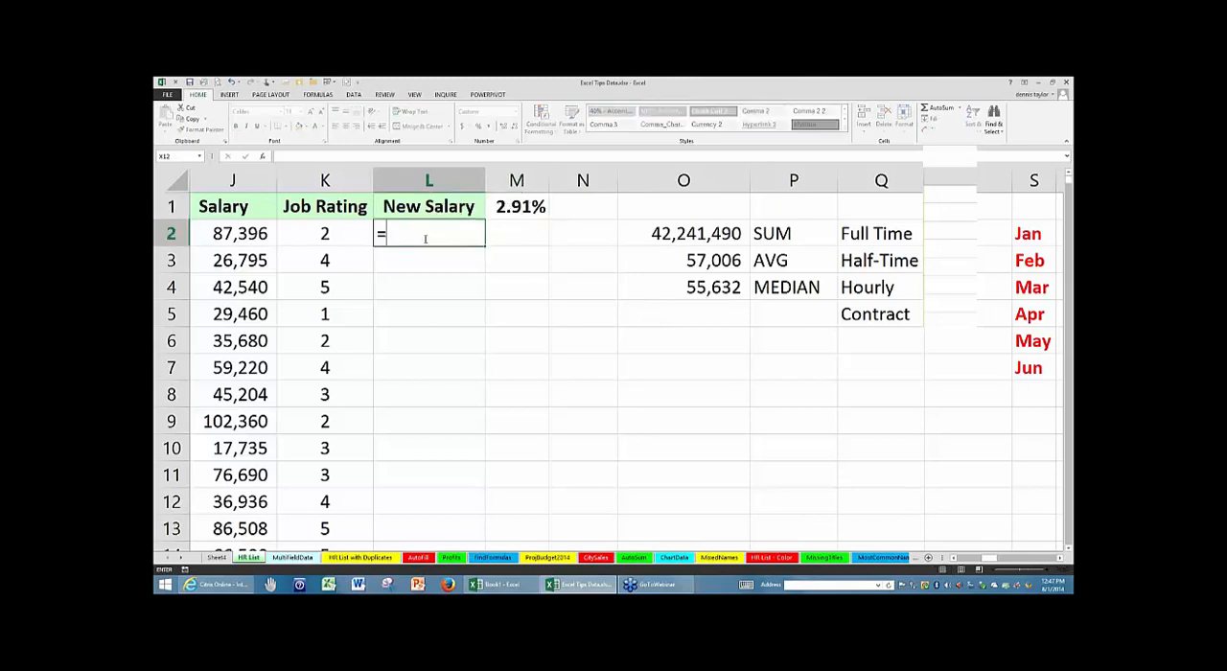
{"action": "left_click", "coordinate": [242, 230]}
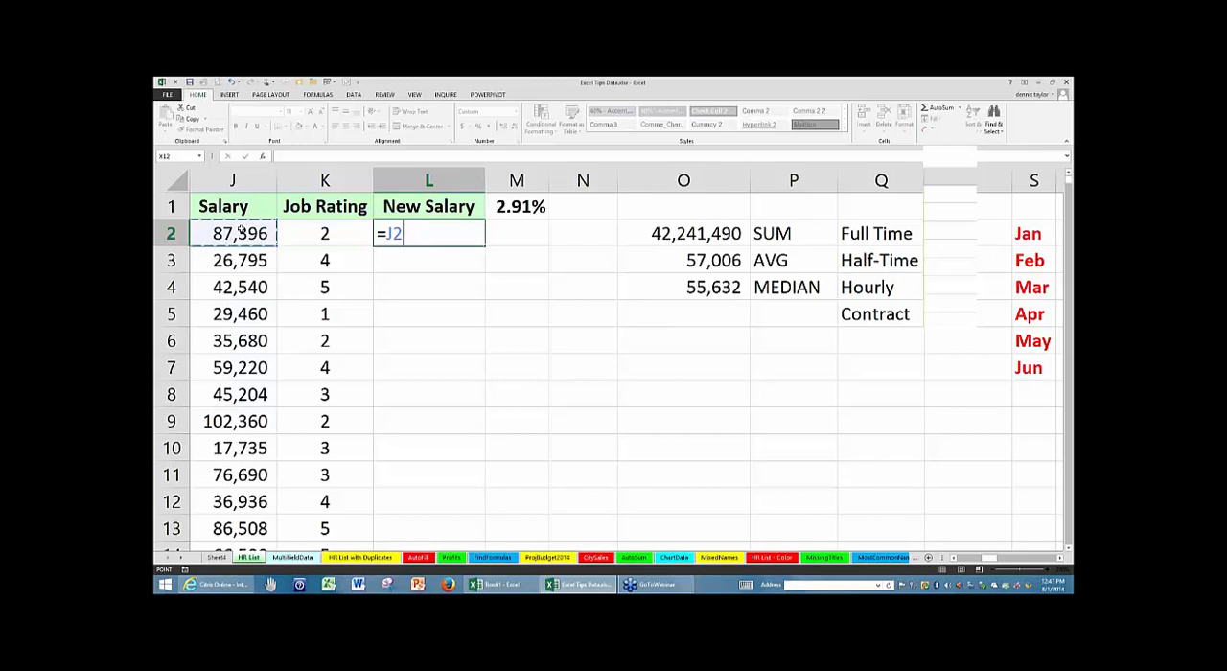
{"action": "type", "text": "*"}
{"action": "left_click", "coordinate": [511, 204]}
{"action": "type", "text": "+"}
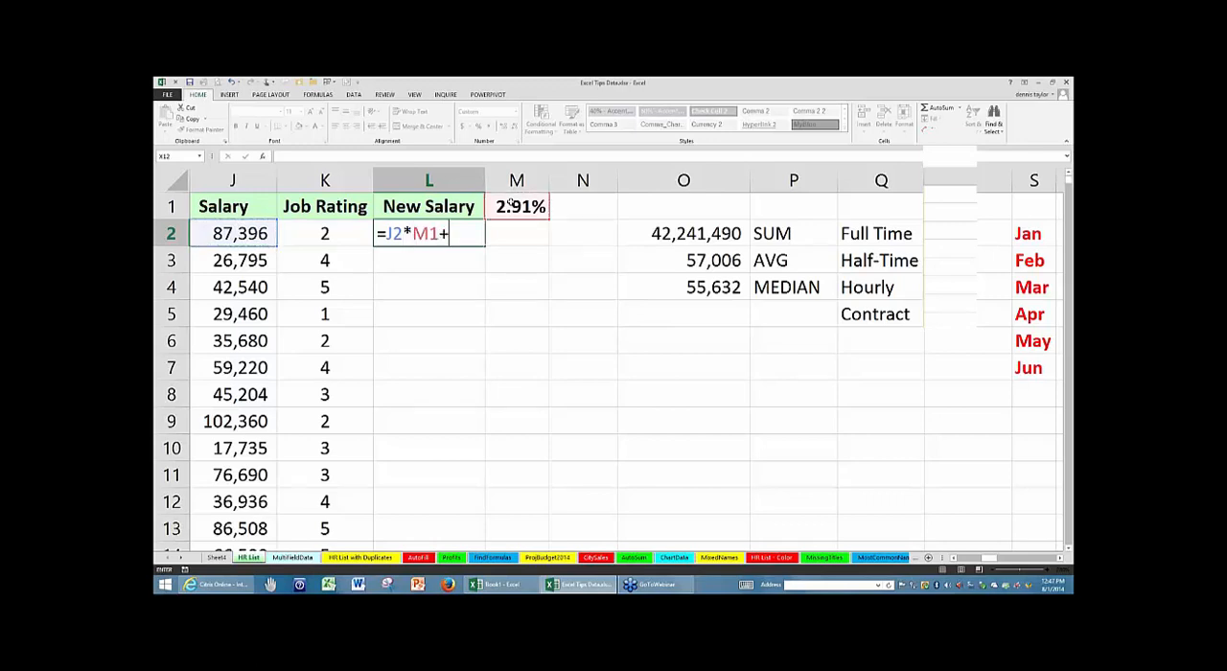
{"action": "left_click", "coordinate": [242, 233]}
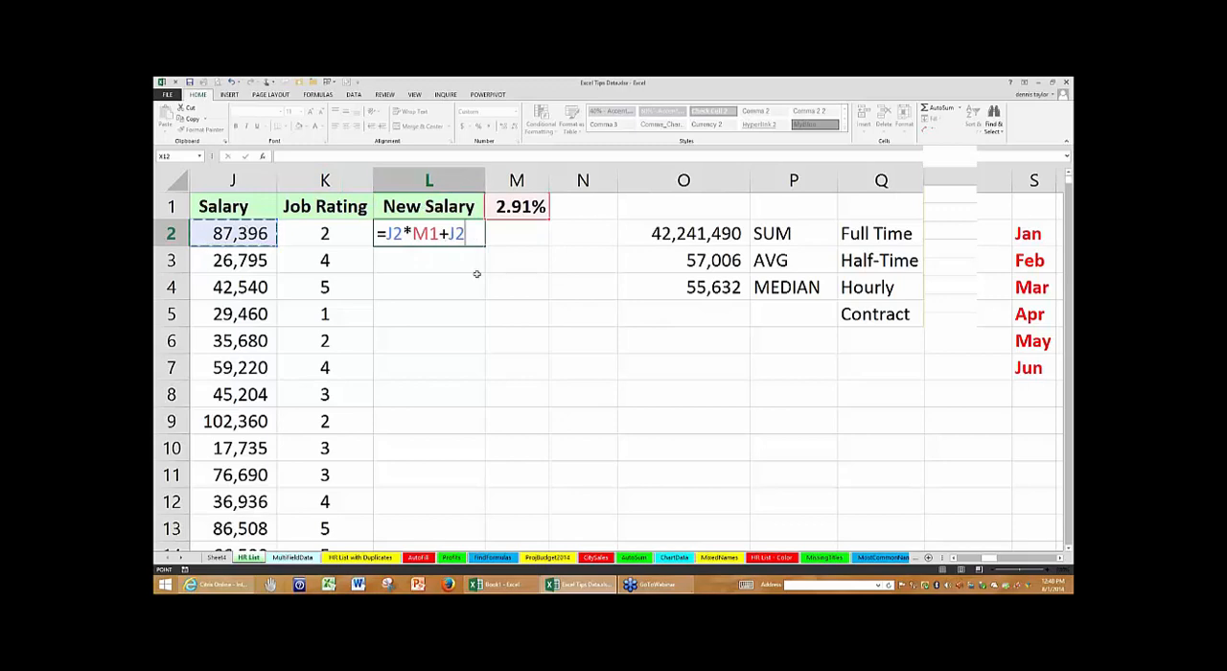
{"action": "key", "text": "Return"}
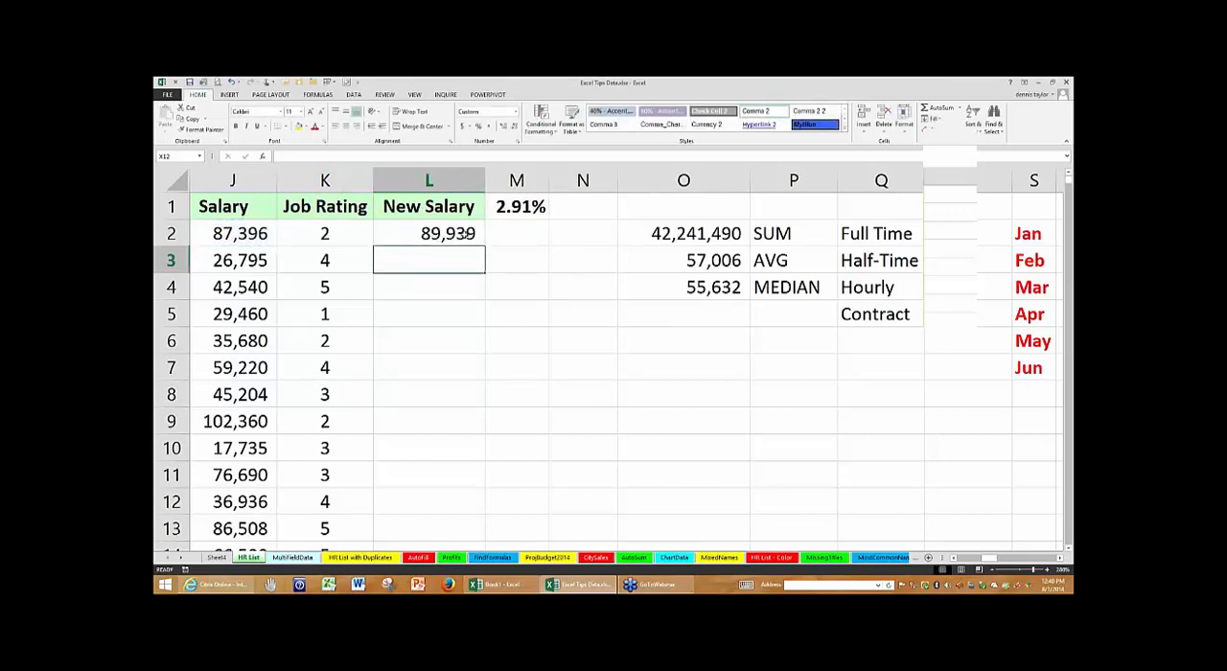
- Copy the L2 formula down through L8 and examine the cell references in L2, L3 and L4
{"action": "left_click", "coordinate": [469, 237]}
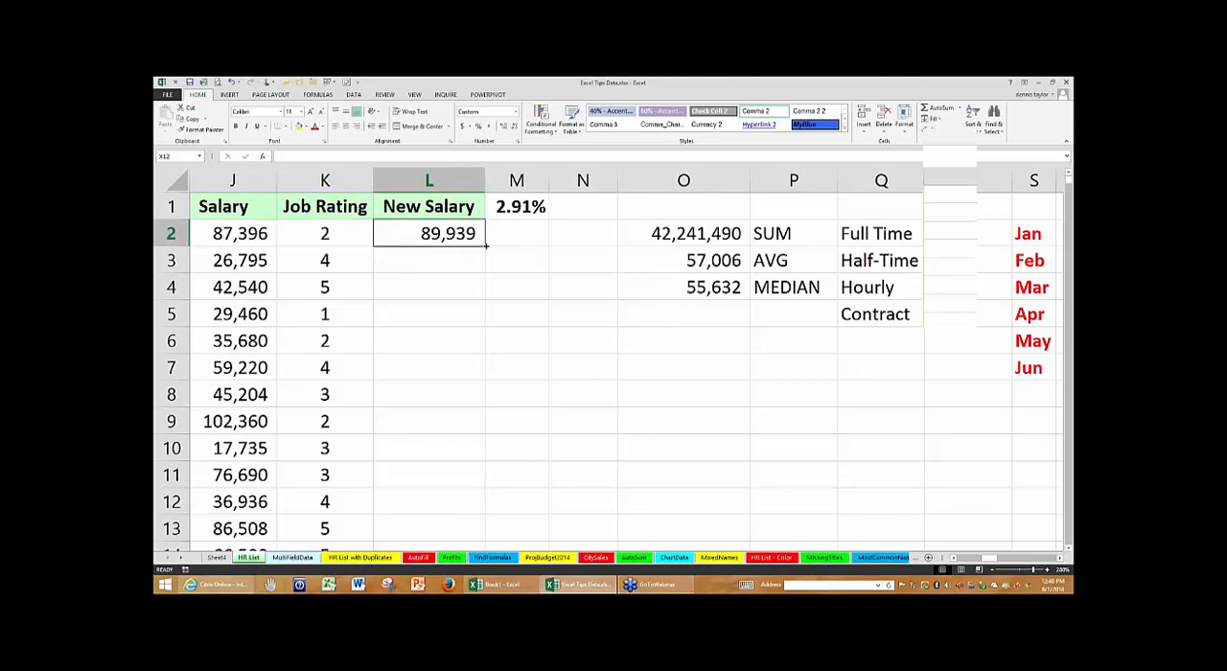
{"action": "left_click_drag", "start_coordinate": [486, 246], "coordinate": [470, 394]}
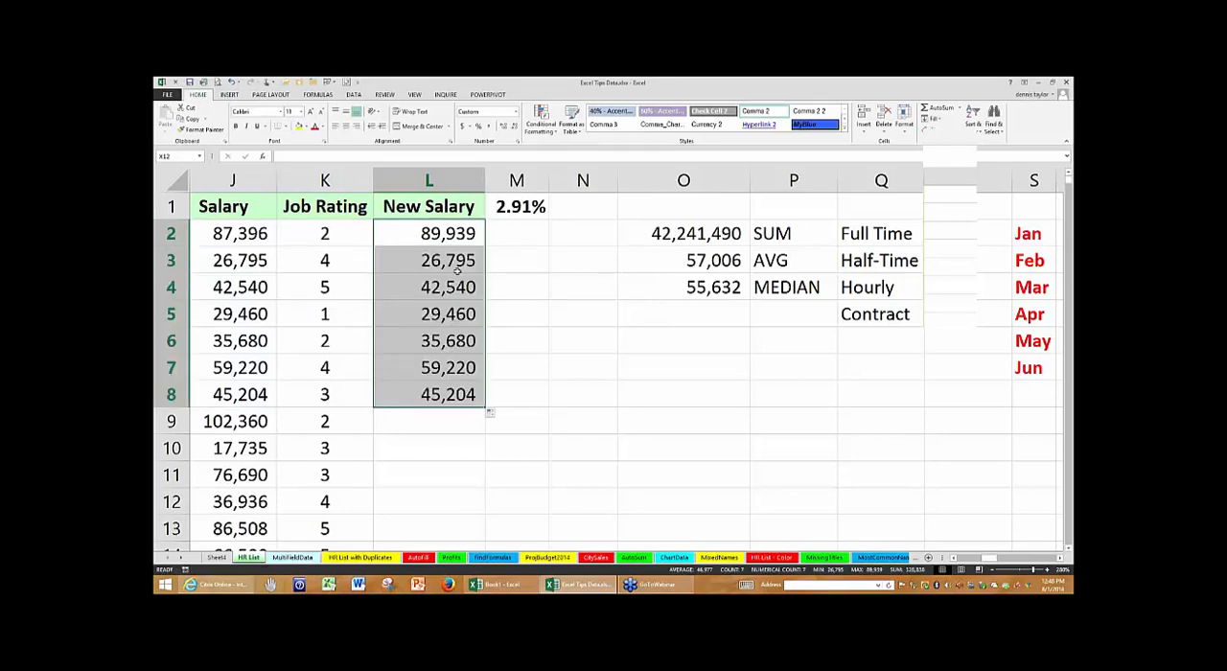
{"action": "left_click", "coordinate": [433, 234]}
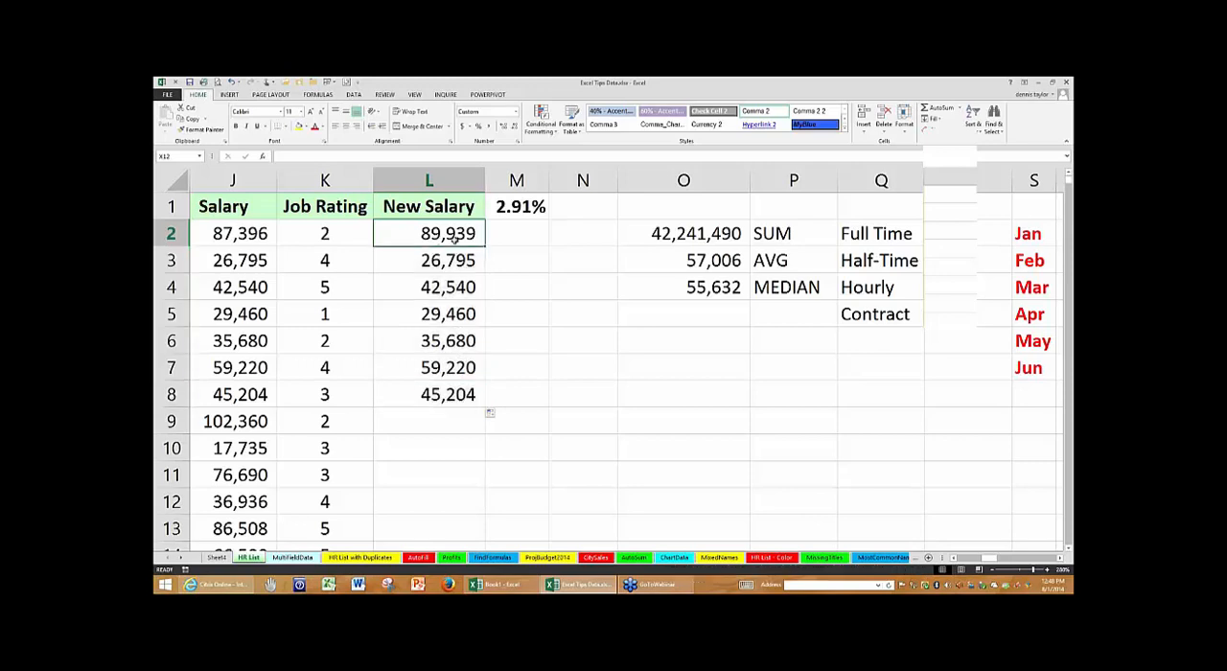
{"action": "key", "text": "F2"}
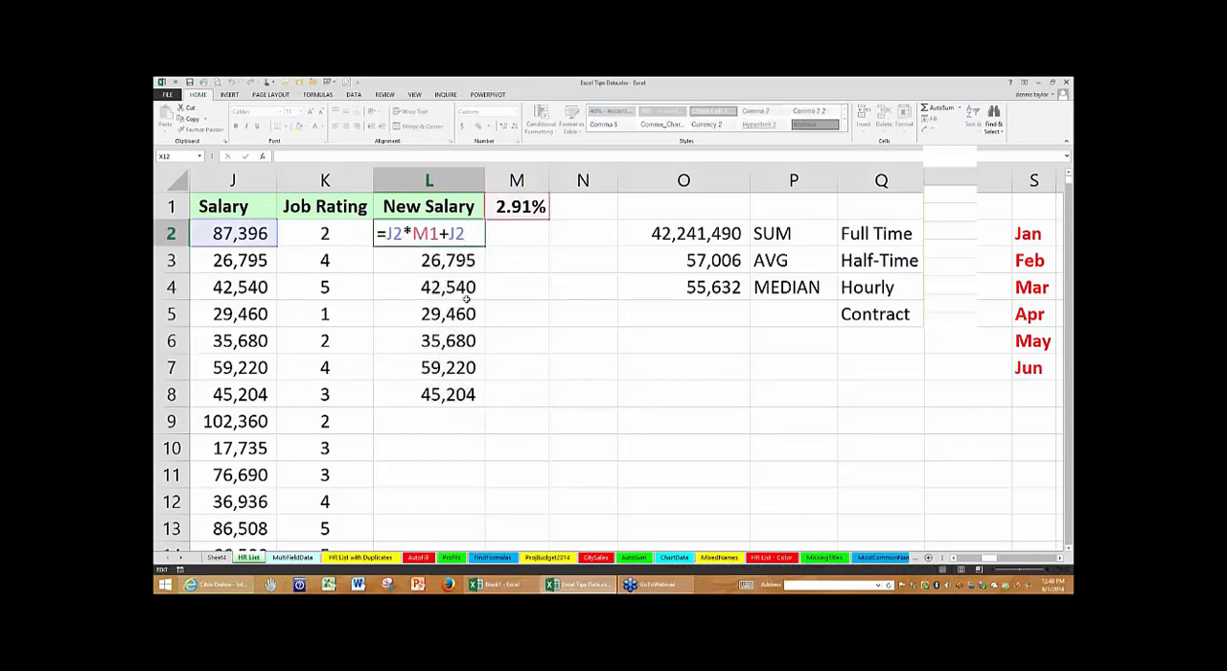
{"action": "key", "text": "ctrl+Return"}
{"action": "left_click", "coordinate": [459, 261]}
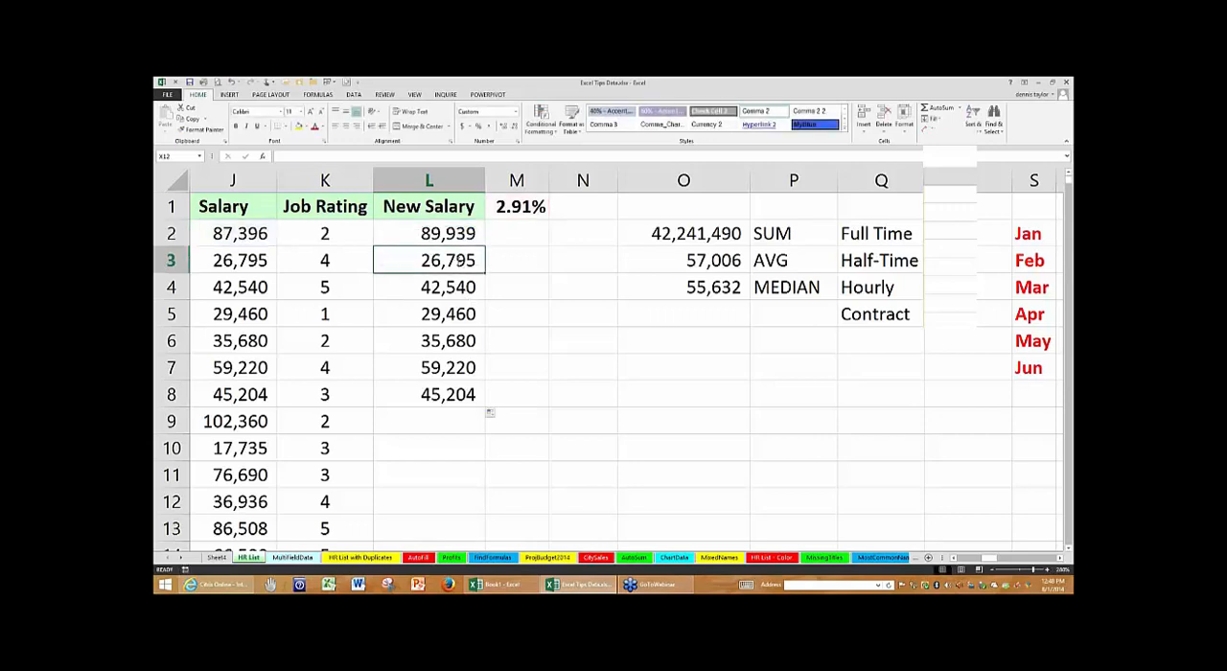
{"action": "key", "text": "F2"}
{"action": "key", "text": "Return"}
{"action": "key", "text": "F2"}
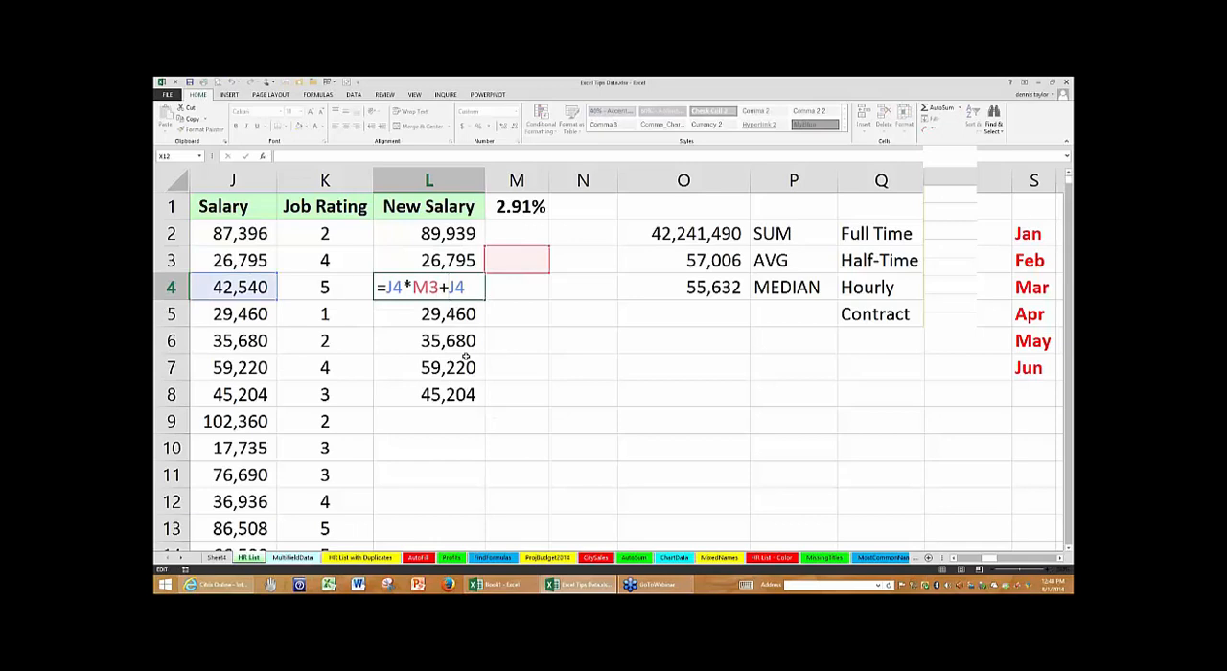
{"action": "key", "text": "Escape"}
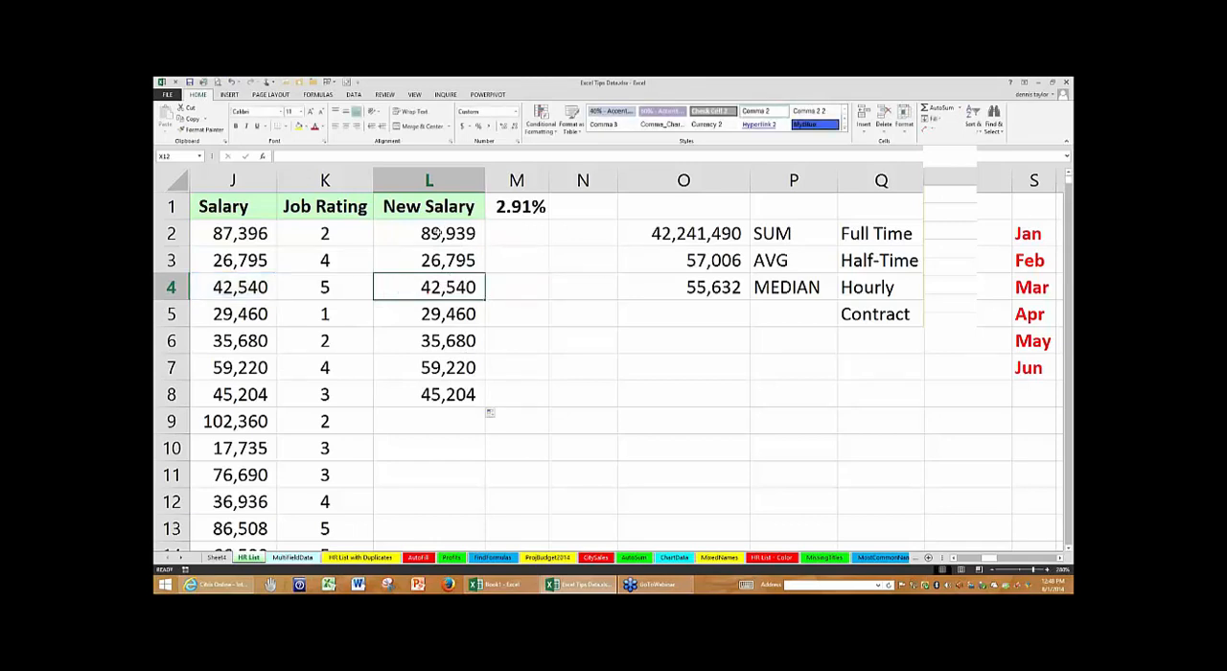
- Make the M1 reference in the L2 formula absolute so that it reads =J2*$M$1+J2
{"action": "left_click", "coordinate": [436, 233]}
{"action": "key", "text": "F2"}
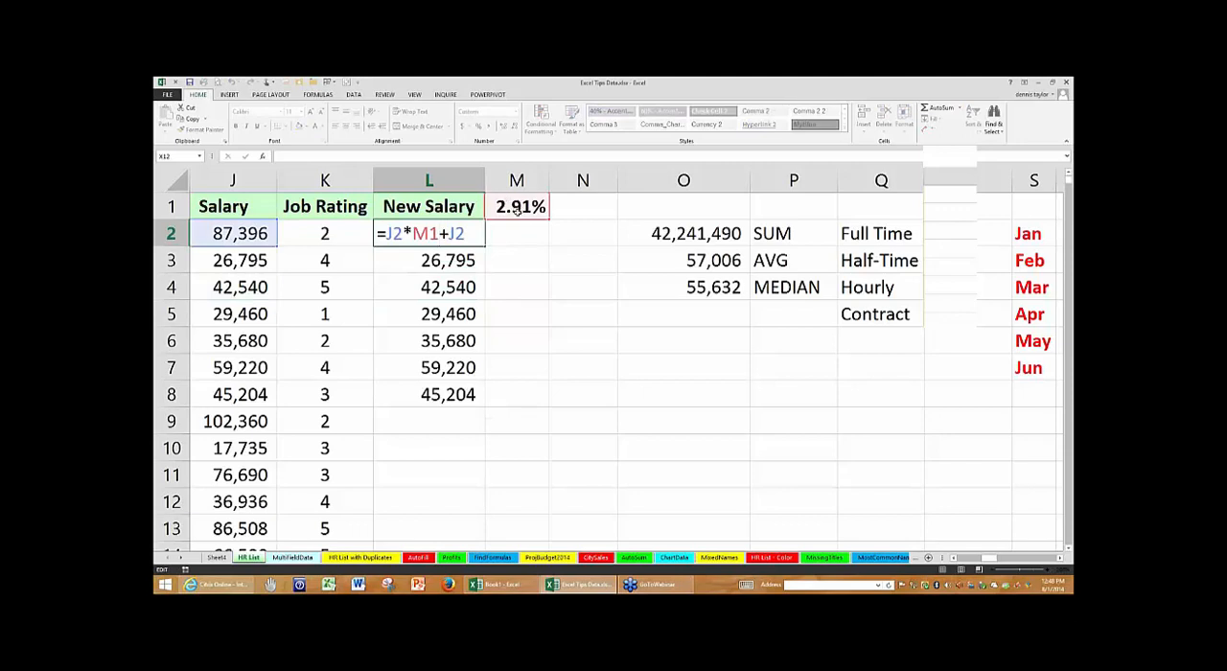
{"action": "key", "text": "Left"}
{"action": "key", "text": "Left"}
{"action": "key", "text": "Left"}
{"action": "left_click", "coordinate": [412, 231]}
{"action": "left_click", "coordinate": [429, 233]}
{"action": "key", "text": "F4"}
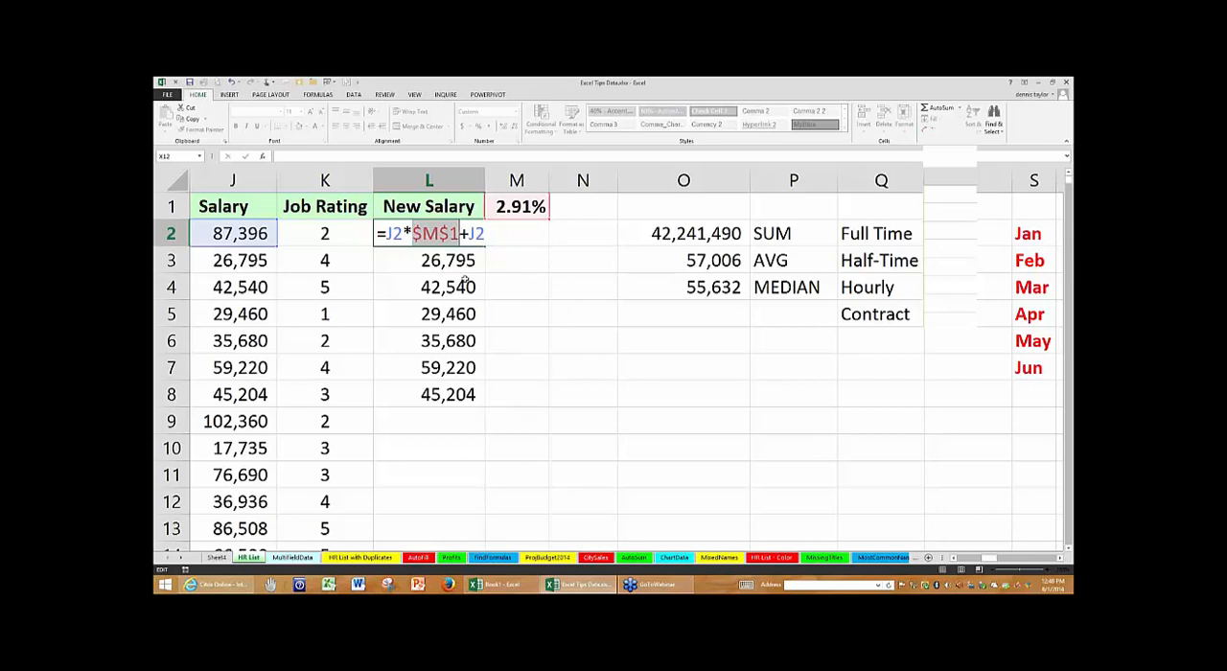
{"action": "key", "text": "ctrl+Return"}
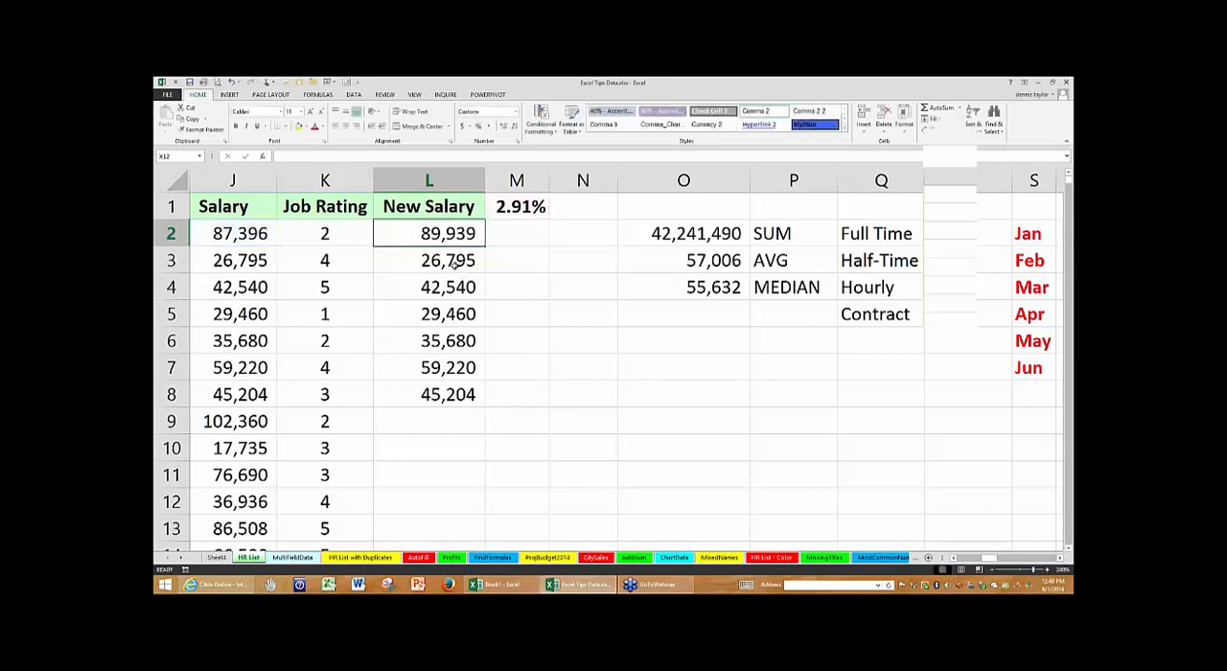
- Clear the copied New Salary formulas in L3:L8 and review the absolute reference in the L2 formula
{"action": "left_click", "coordinate": [455, 263]}
{"action": "left_click", "coordinate": [446, 394], "text": "shift"}
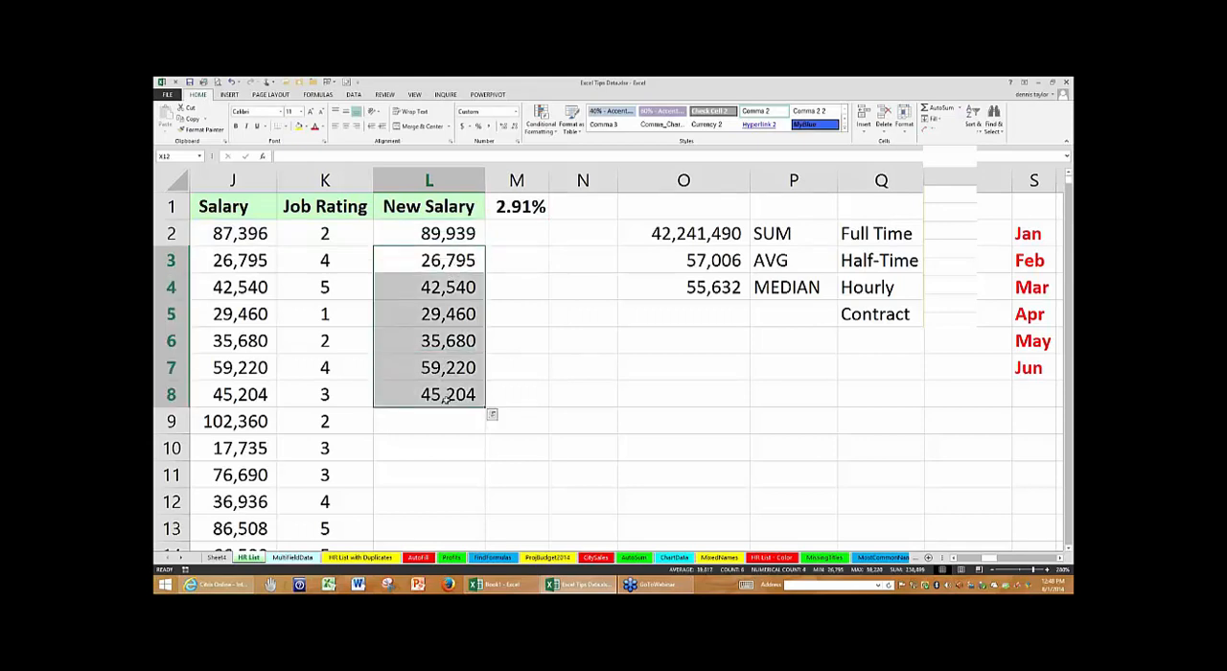
{"action": "key", "text": "Delete"}
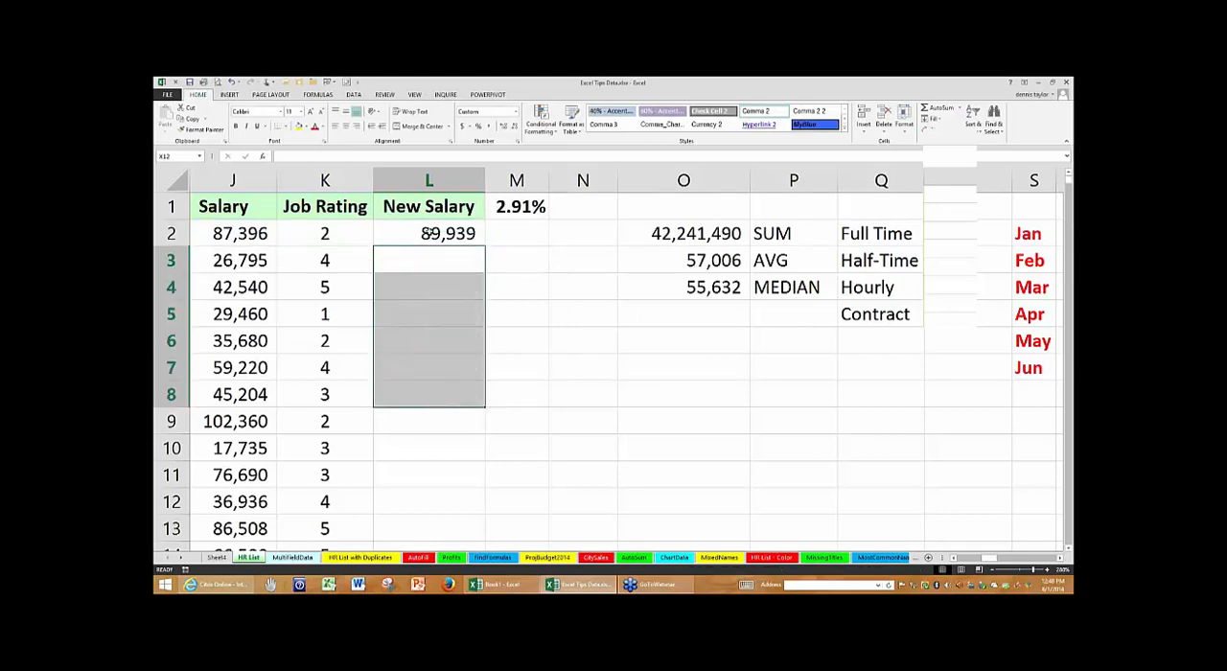
{"action": "double_click", "coordinate": [460, 233]}
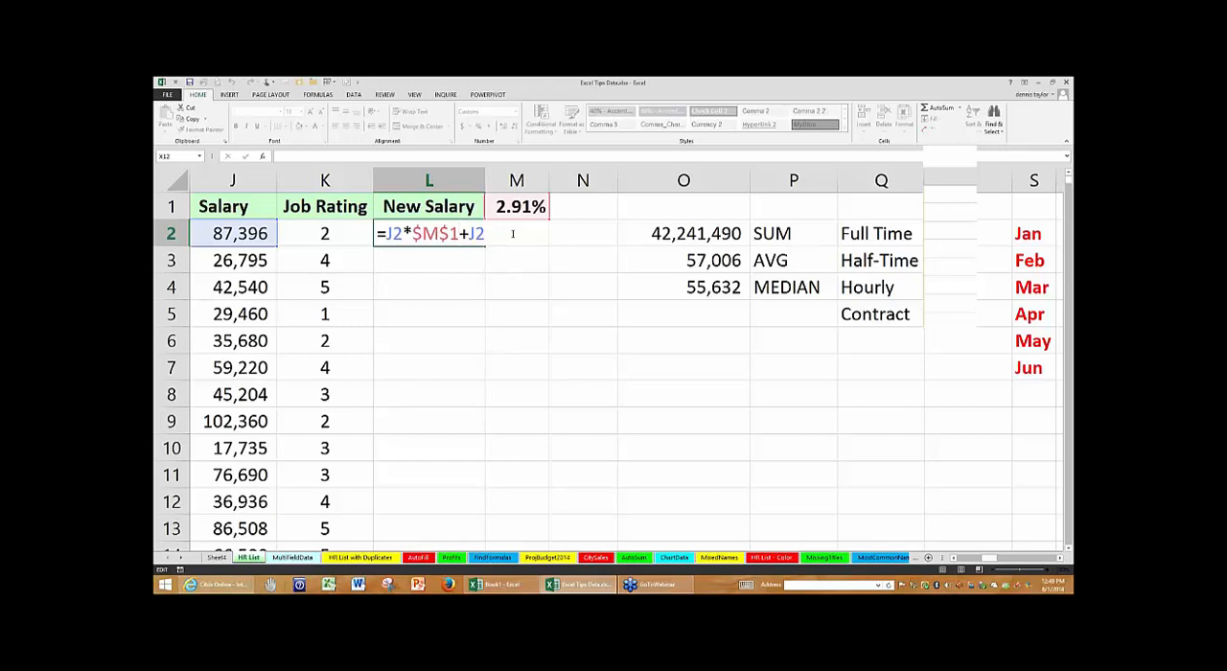
{"action": "key", "text": "ctrl+Return"}
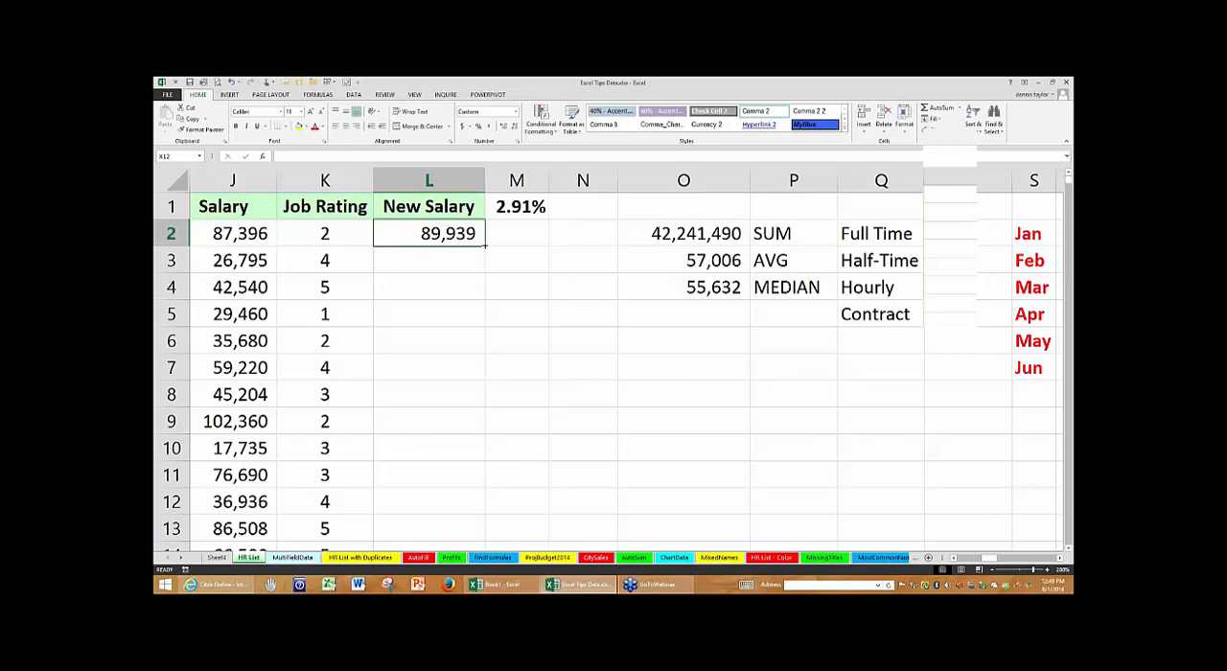
- Fill the New Salary formula from L2 down through L742 and check both ends of the filled range
{"action": "double_click", "coordinate": [485, 247]}
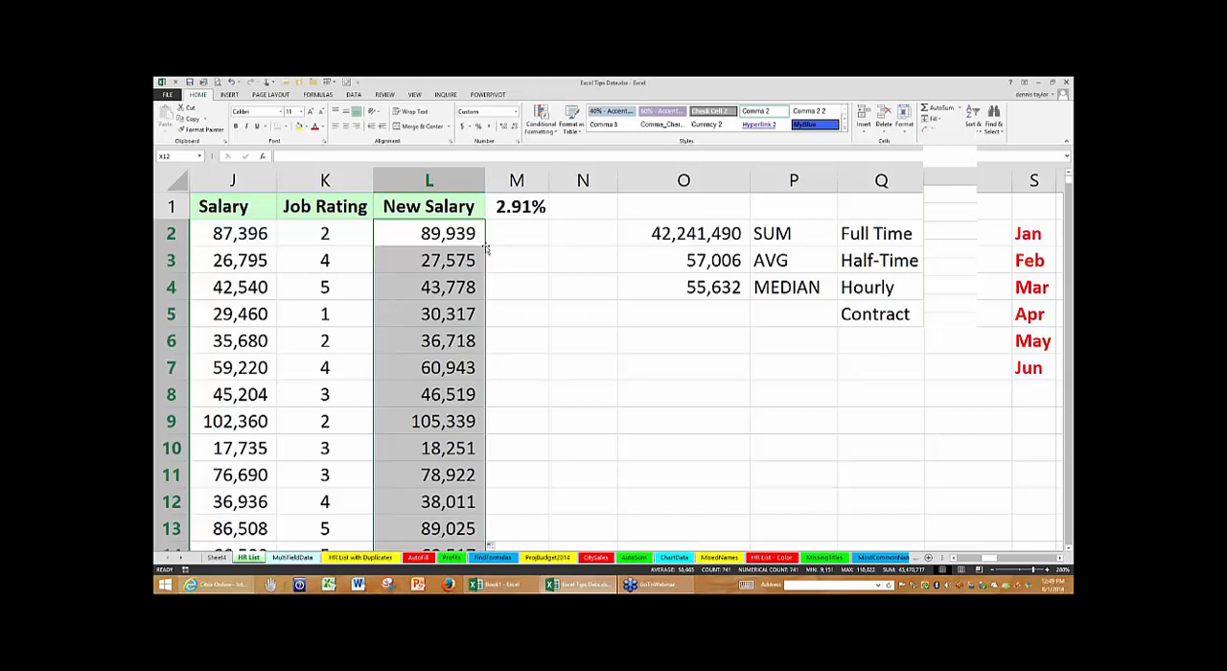
{"action": "key", "text": "ctrl+period"}
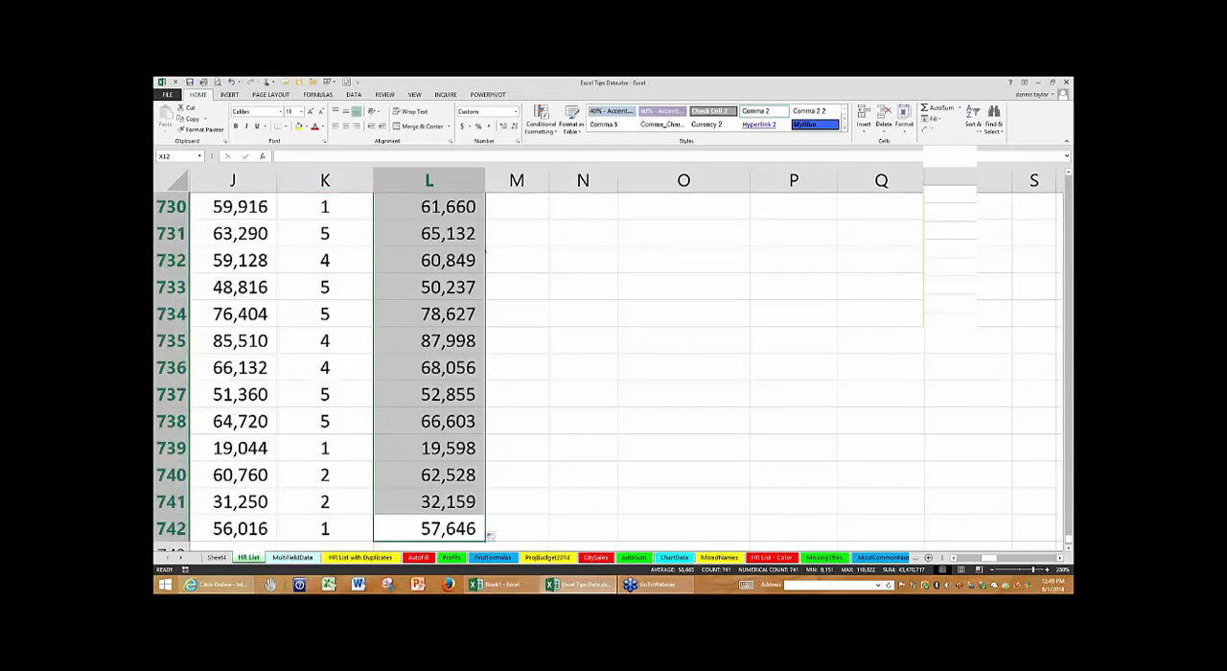
{"action": "scroll", "coordinate": [615, 342], "scroll_direction": "up", "scroll_amount": 1}
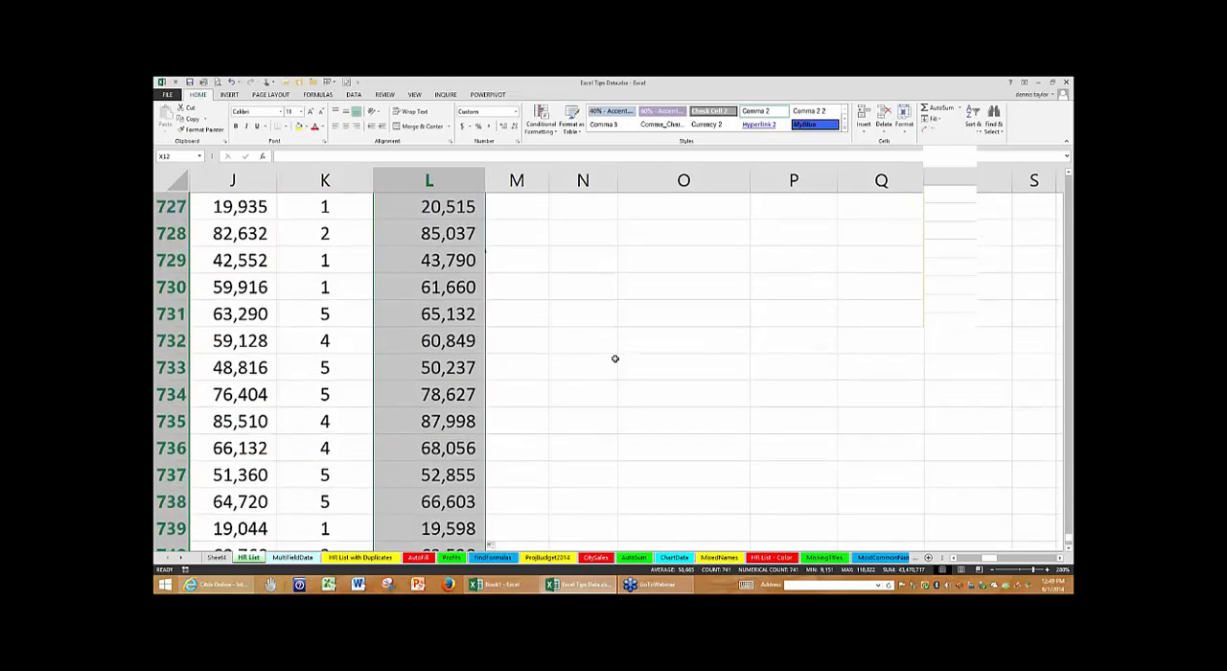
{"action": "scroll", "coordinate": [614, 357], "scroll_direction": "down", "scroll_amount": 2}
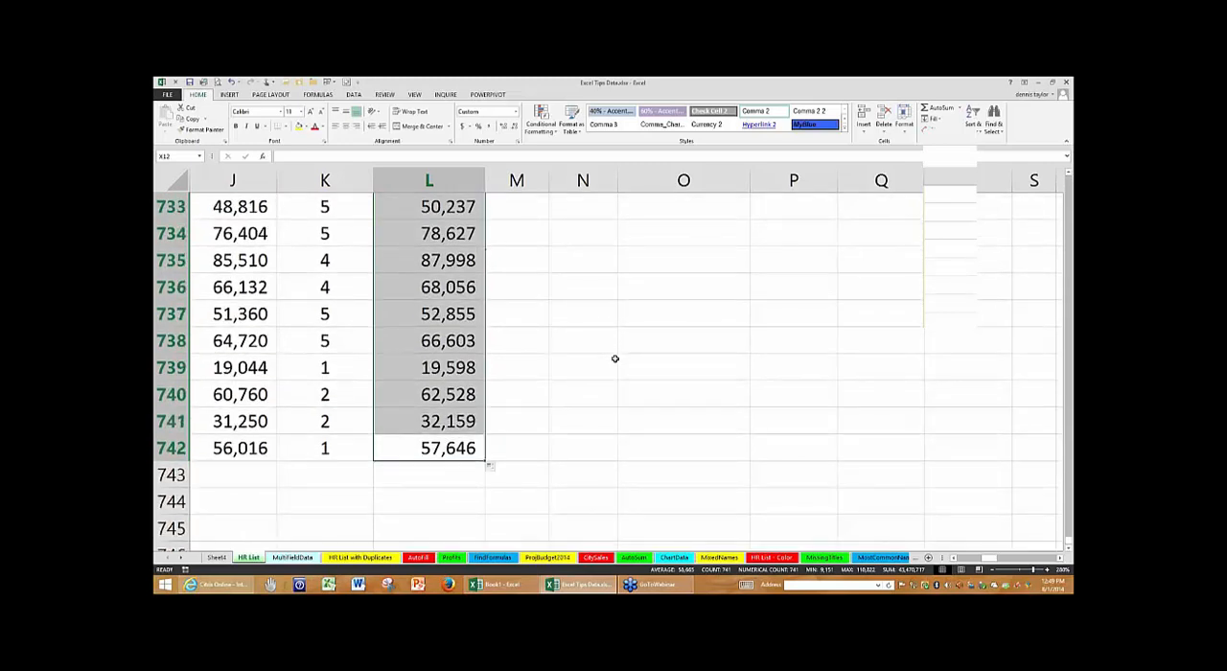
{"action": "key", "text": "ctrl+period"}
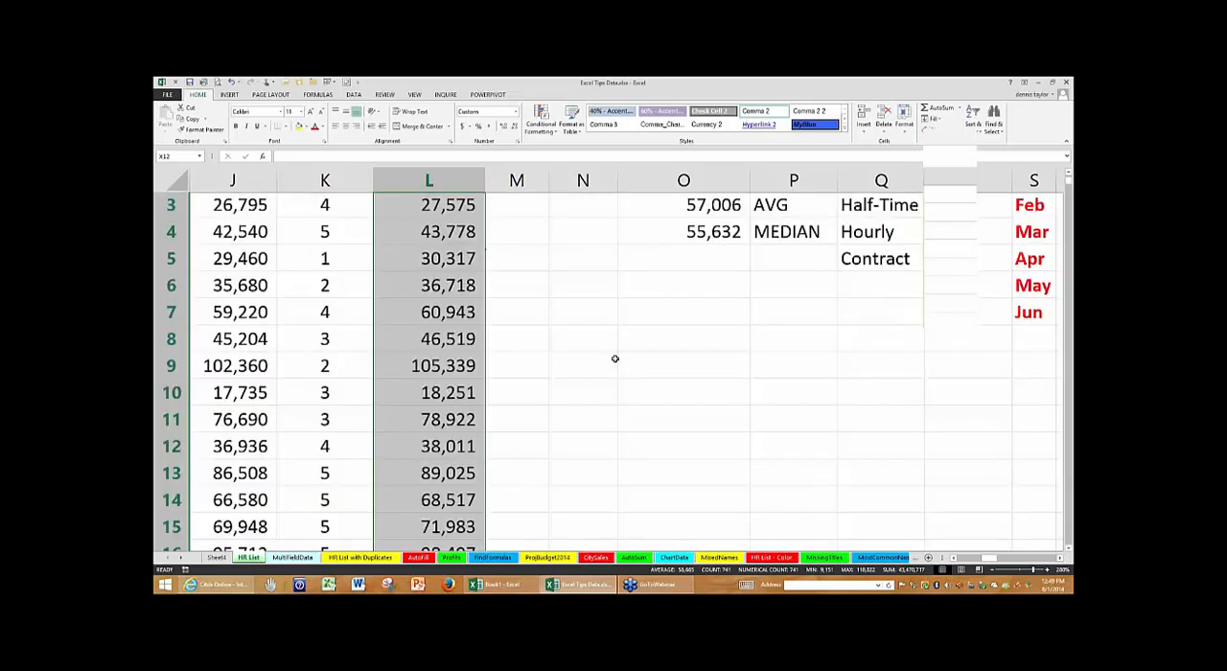
{"action": "key", "text": "ctrl+period"}
{"action": "key", "text": "ctrl+period"}
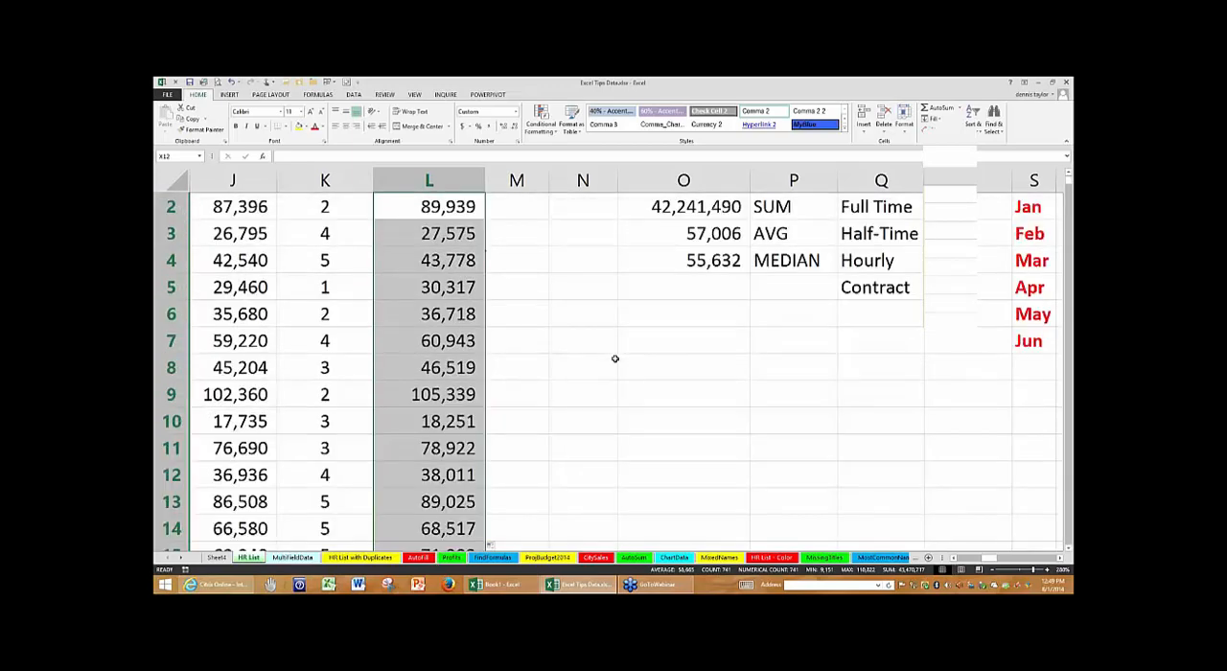
{"action": "key", "text": "ctrl+period"}
{"action": "key", "text": "ctrl+period"}
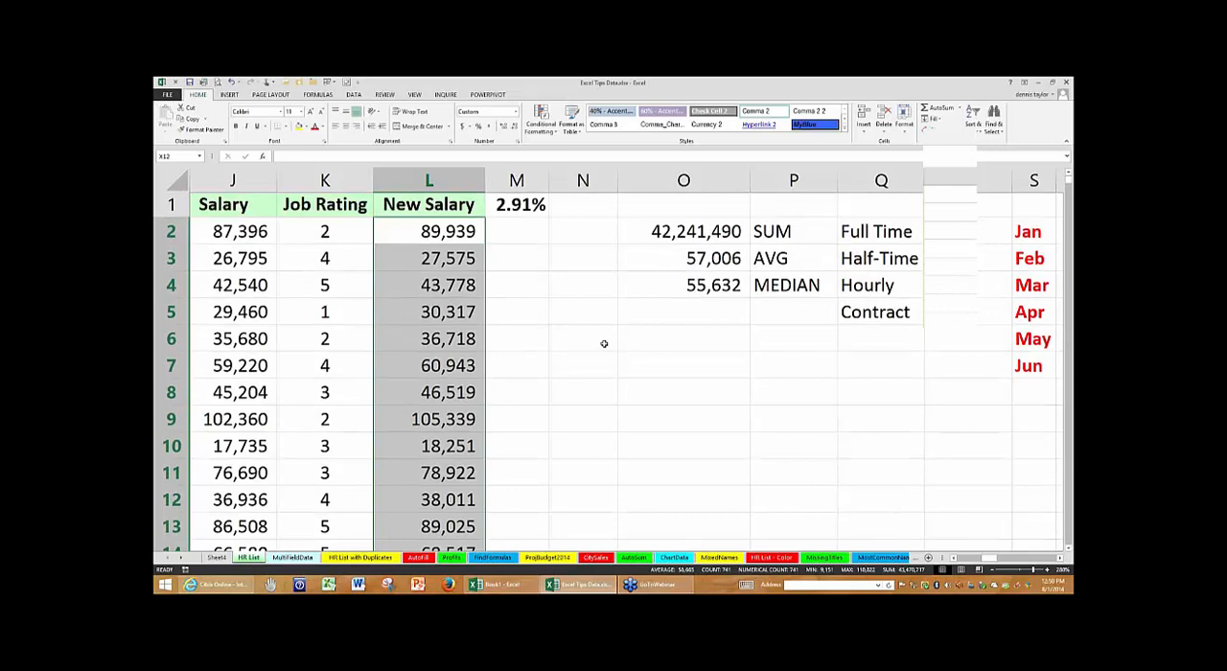
- Repeat the fill of the New Salary formula from L2 down the column and reselect L2
{"action": "left_click", "coordinate": [478, 240]}
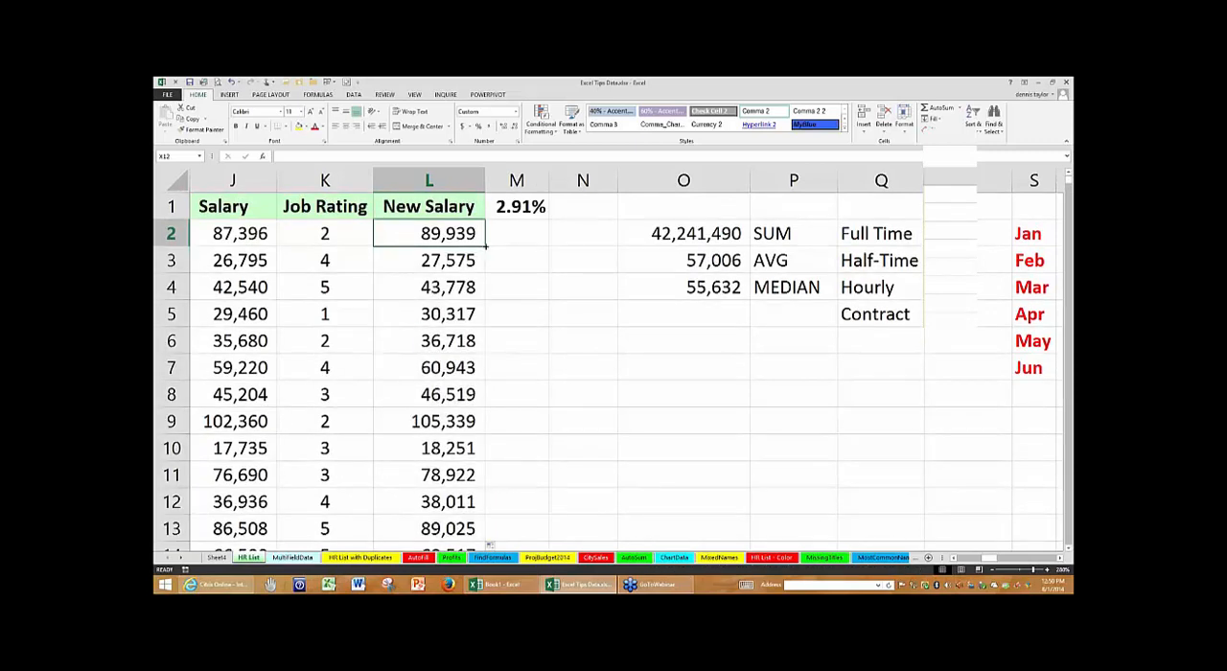
{"action": "double_click", "coordinate": [486, 247]}
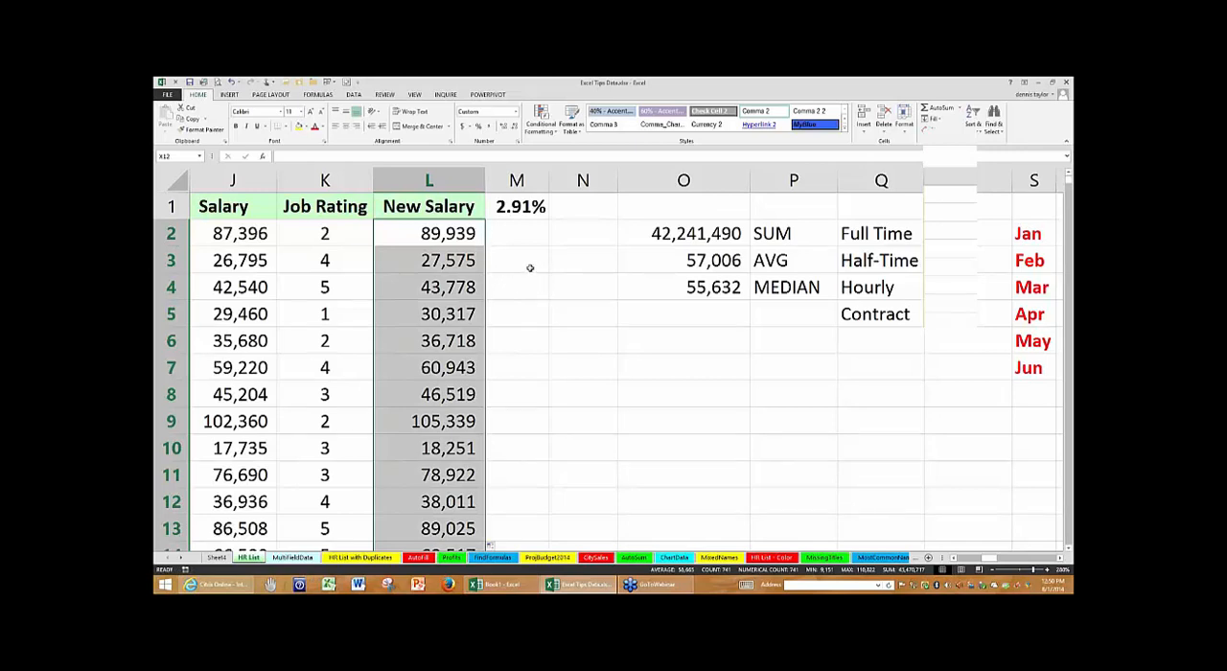
{"action": "left_click", "coordinate": [467, 237]}
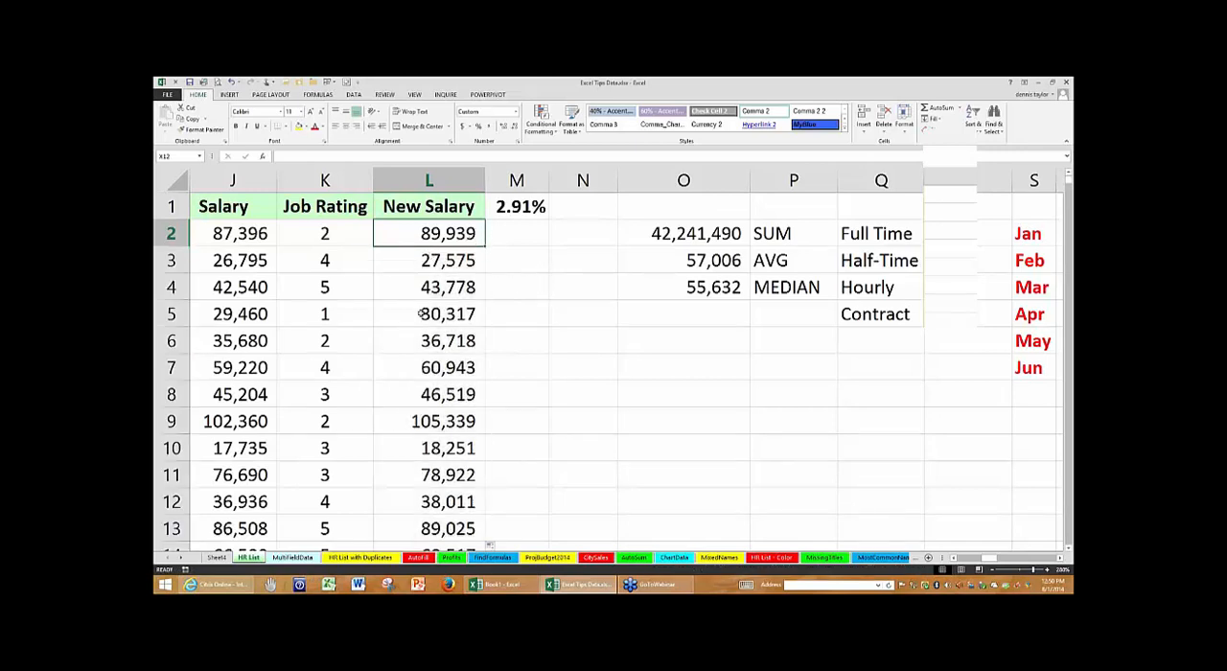
- Examine the Job Rating entries between K7 and K12 and undo the New Salary fill below L2
{"action": "left_click", "coordinate": [335, 367]}
{"action": "left_click", "coordinate": [340, 447]}
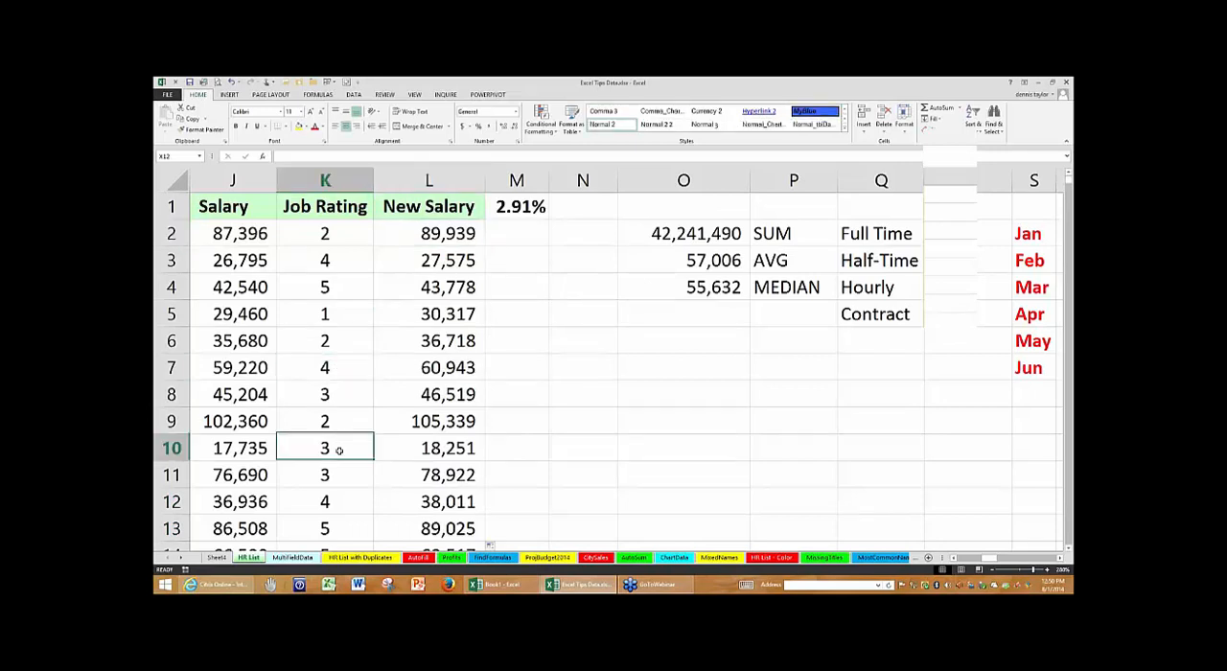
{"action": "left_click", "coordinate": [337, 501]}
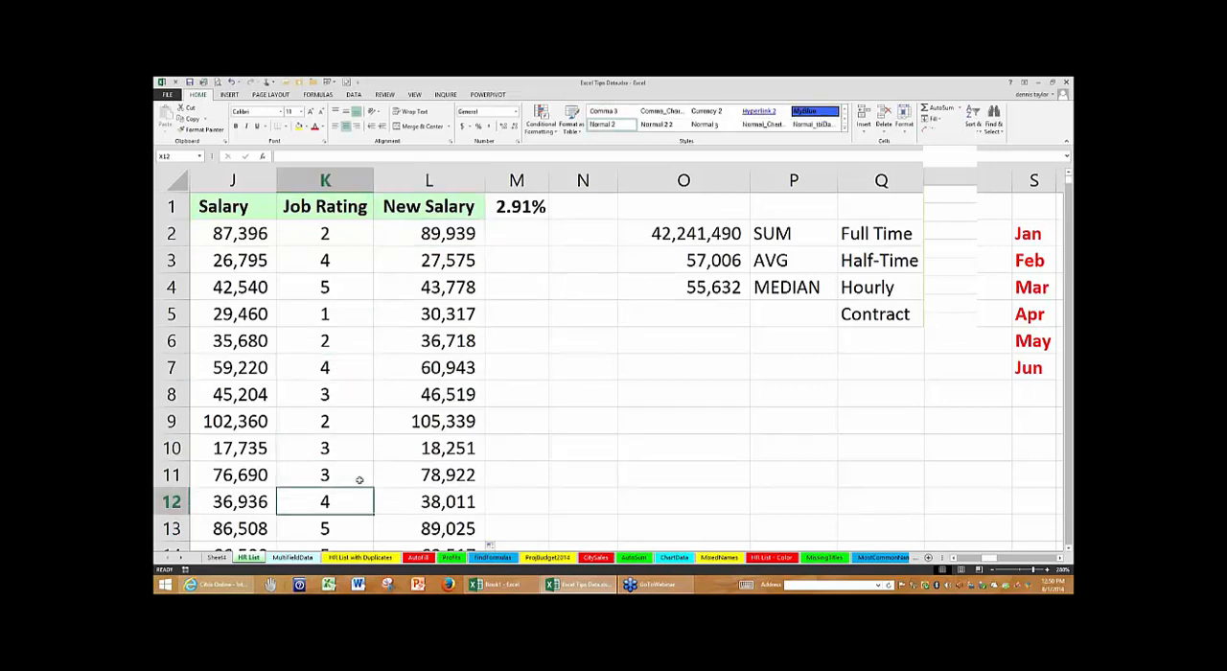
{"action": "left_click", "coordinate": [350, 394]}
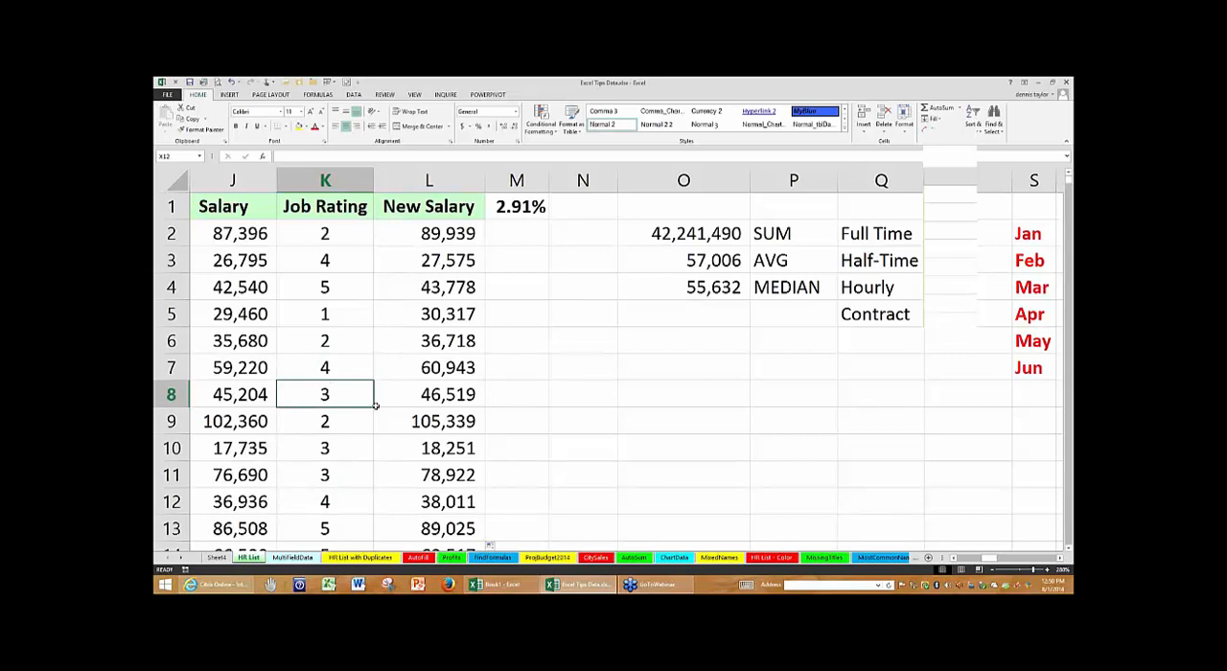
{"action": "key", "text": "ctrl+z"}
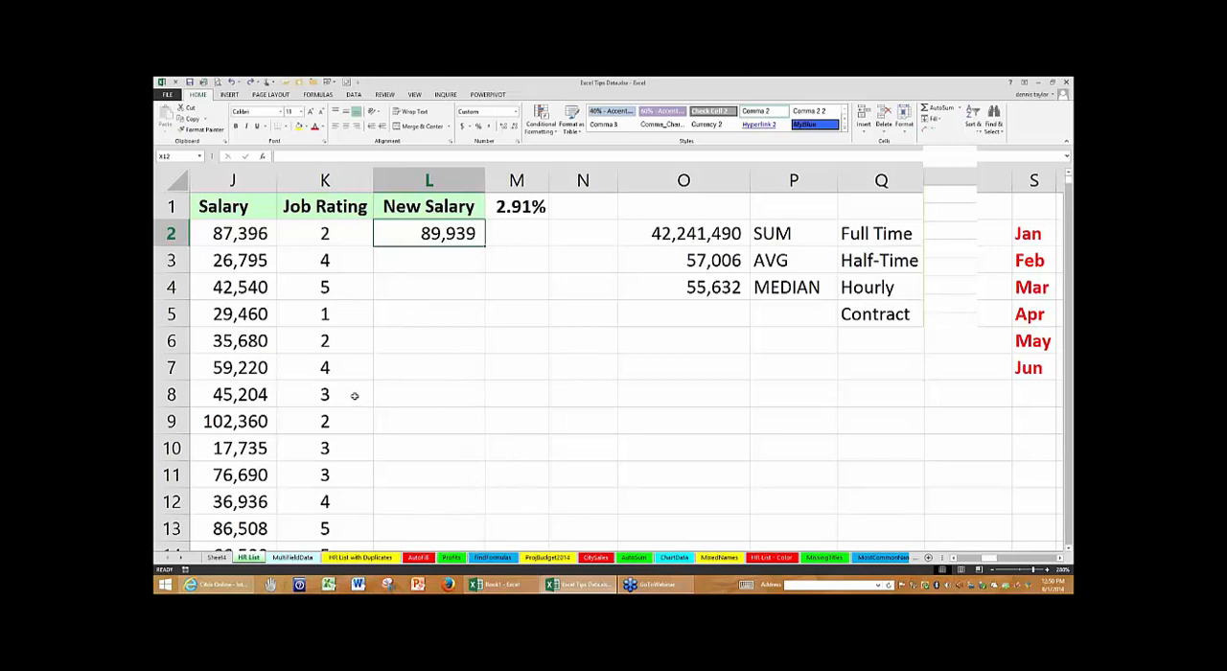
- Clear the Job Rating in K8 and fill the New Salary formula from L2 down through L7
{"action": "left_click", "coordinate": [353, 395]}
{"action": "key", "text": "Delete"}
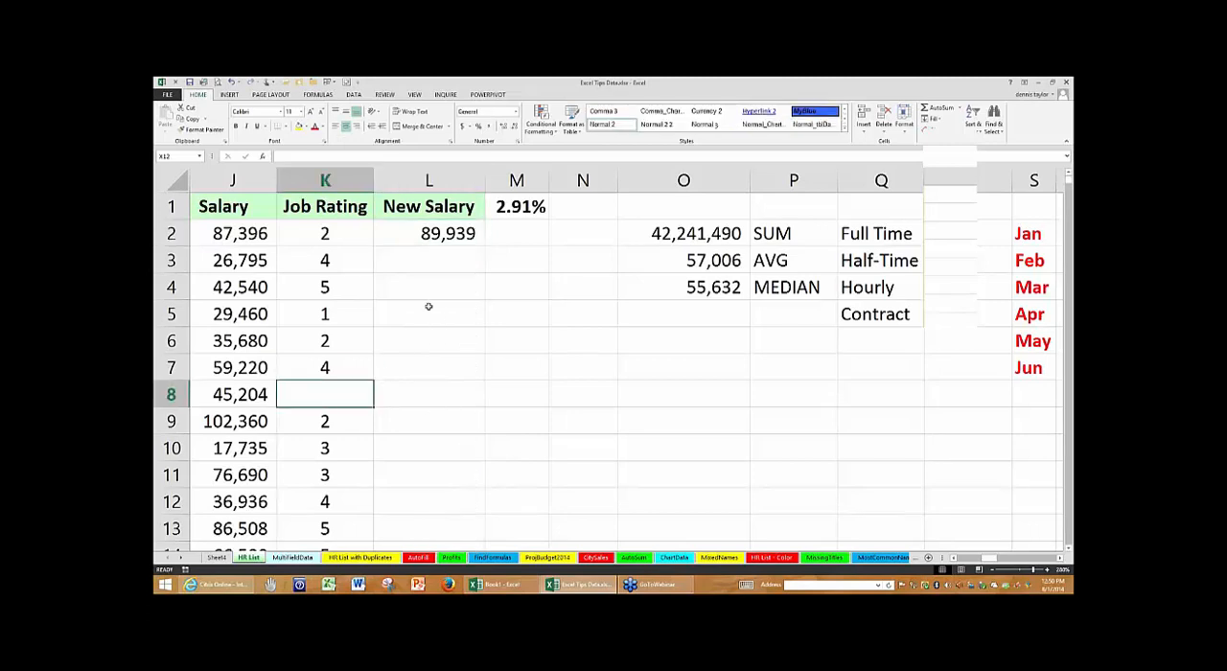
{"action": "left_click", "coordinate": [423, 233]}
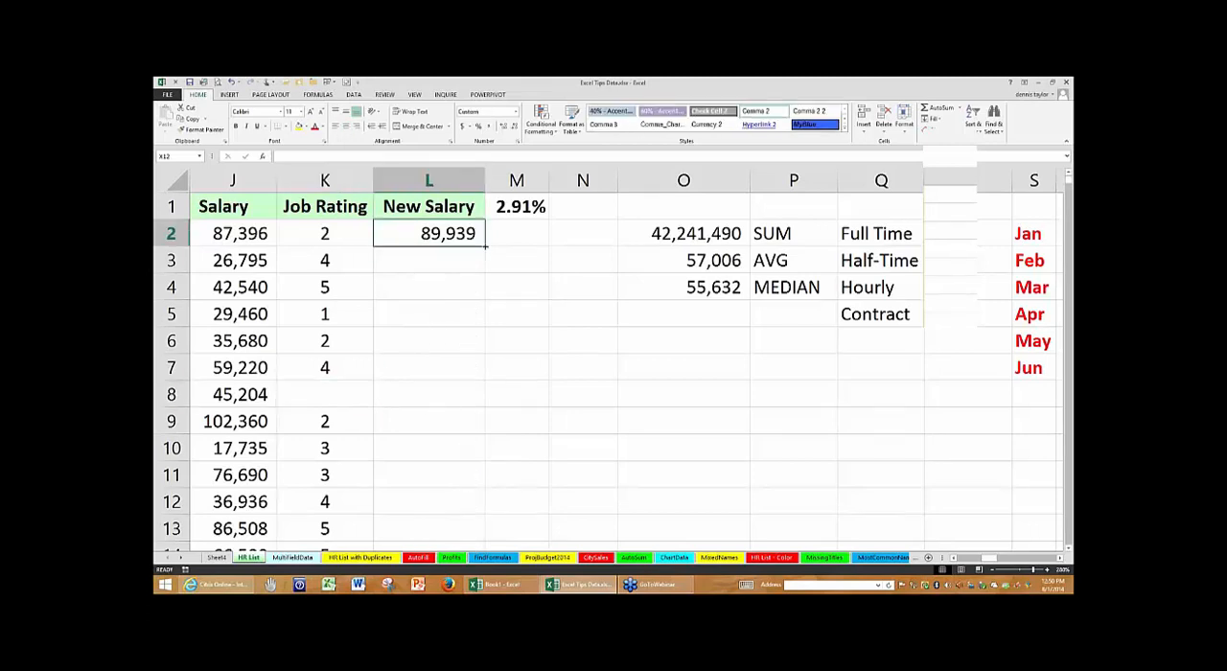
{"action": "left_click_drag", "start_coordinate": [484, 248], "coordinate": [473, 378]}
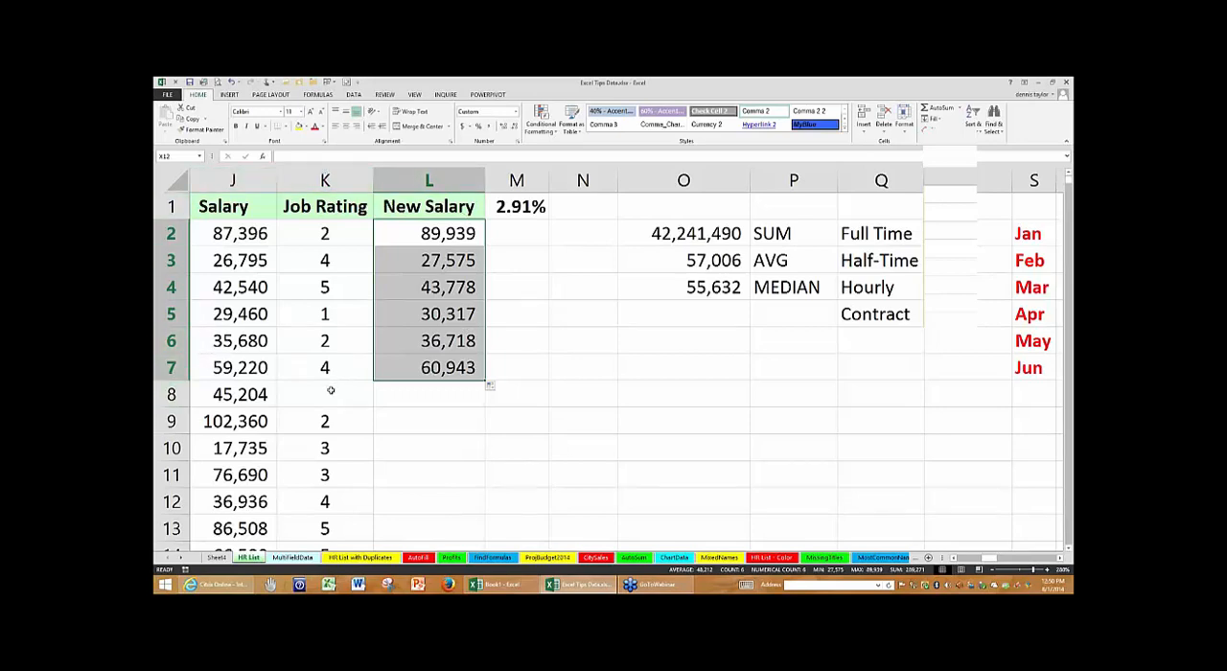
{"action": "left_click", "coordinate": [465, 309]}
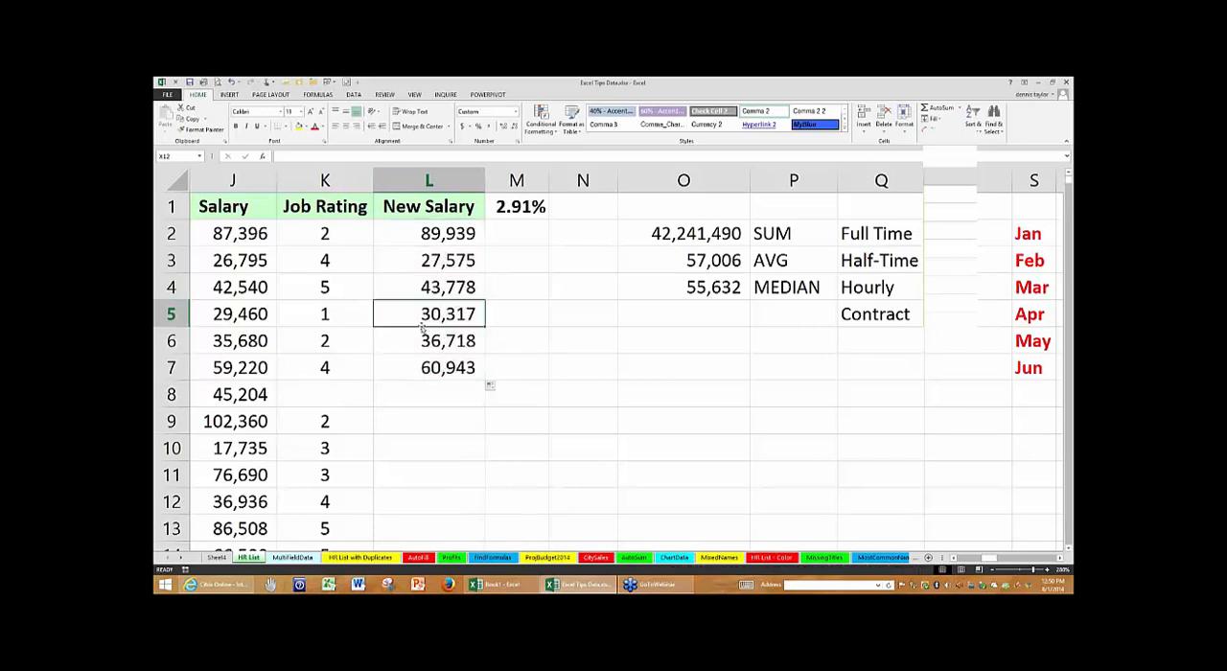
- Enter 3 as the Job Rating in K8 and fill the New Salary formula from L7 down the rest of the list
{"action": "left_click", "coordinate": [335, 395]}
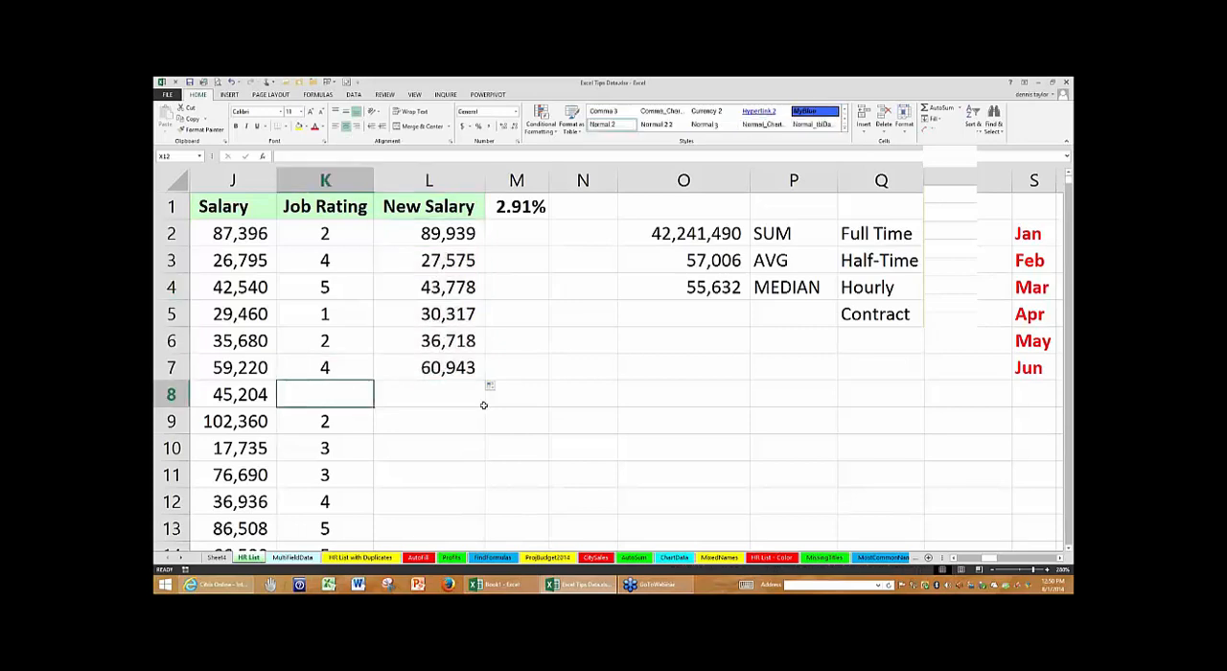
{"action": "type", "text": "3"}
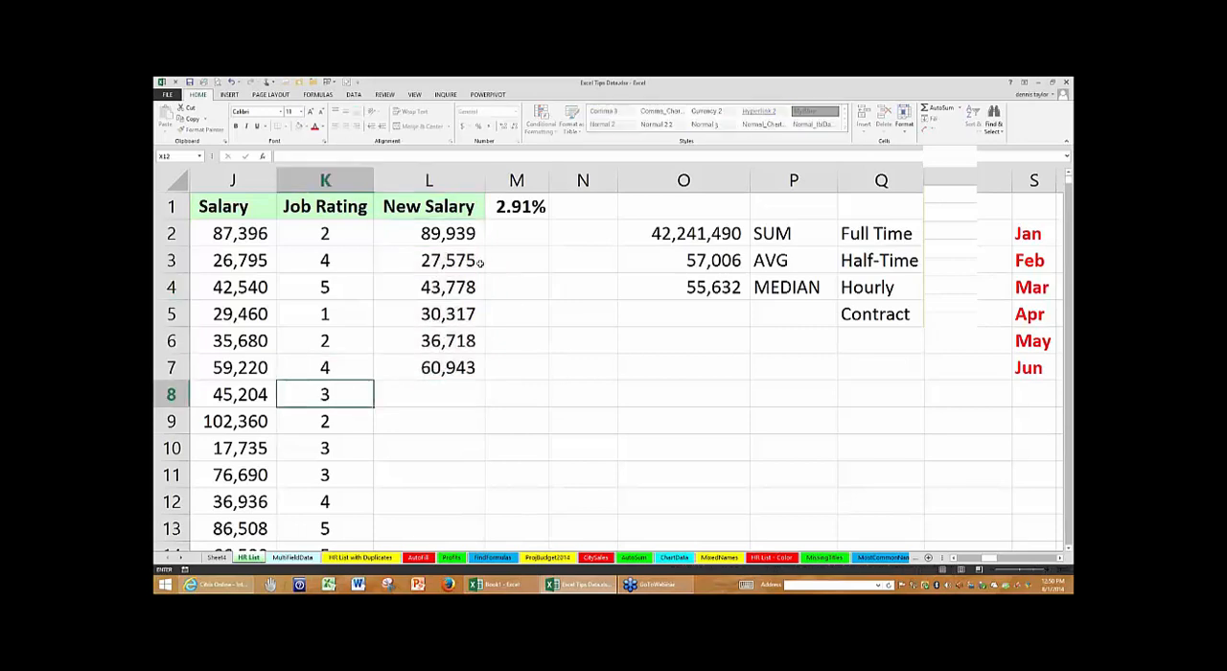
{"action": "left_click", "coordinate": [439, 235]}
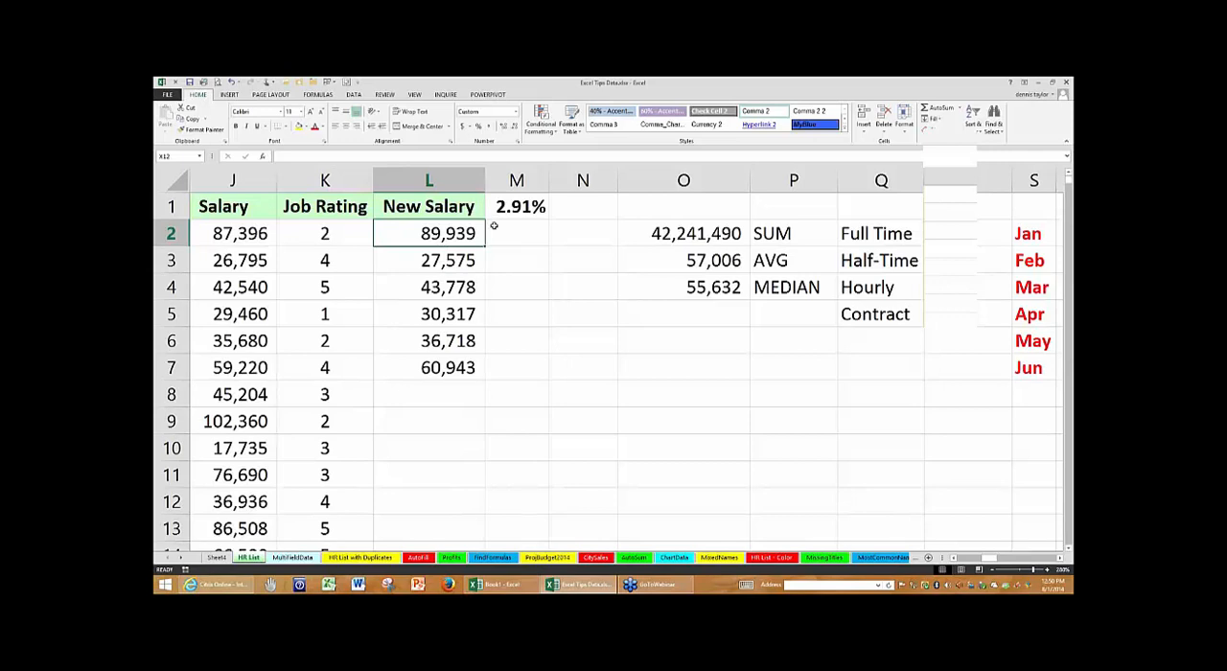
{"action": "left_click", "coordinate": [456, 370]}
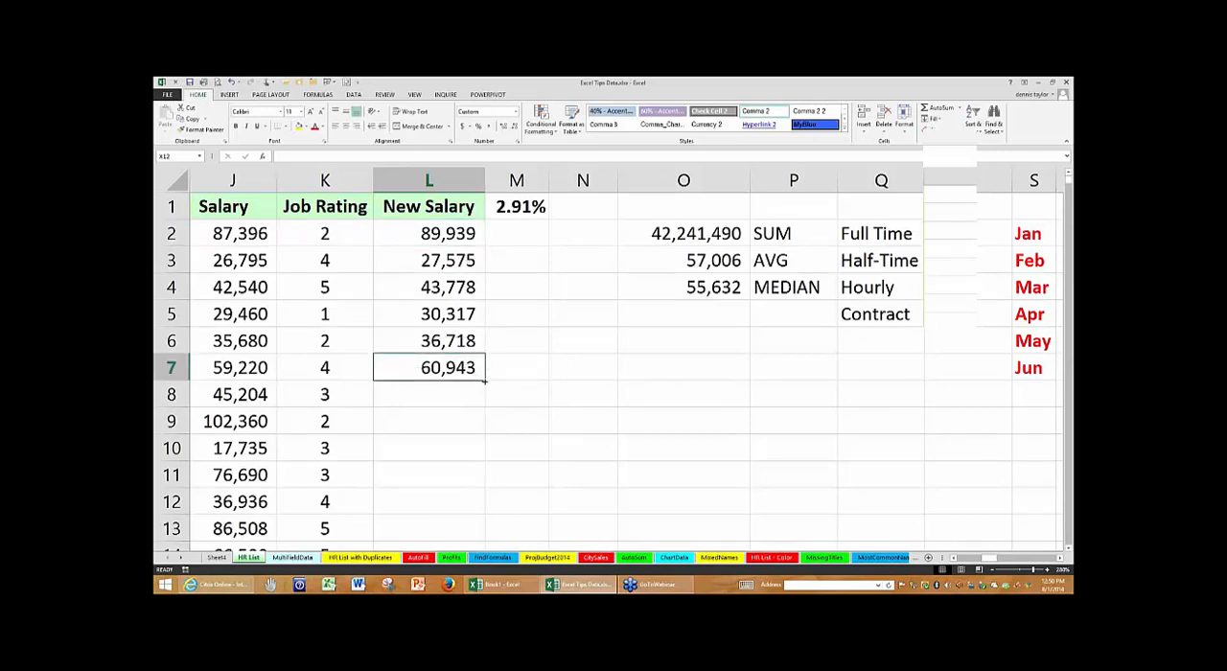
{"action": "double_click", "coordinate": [484, 381]}
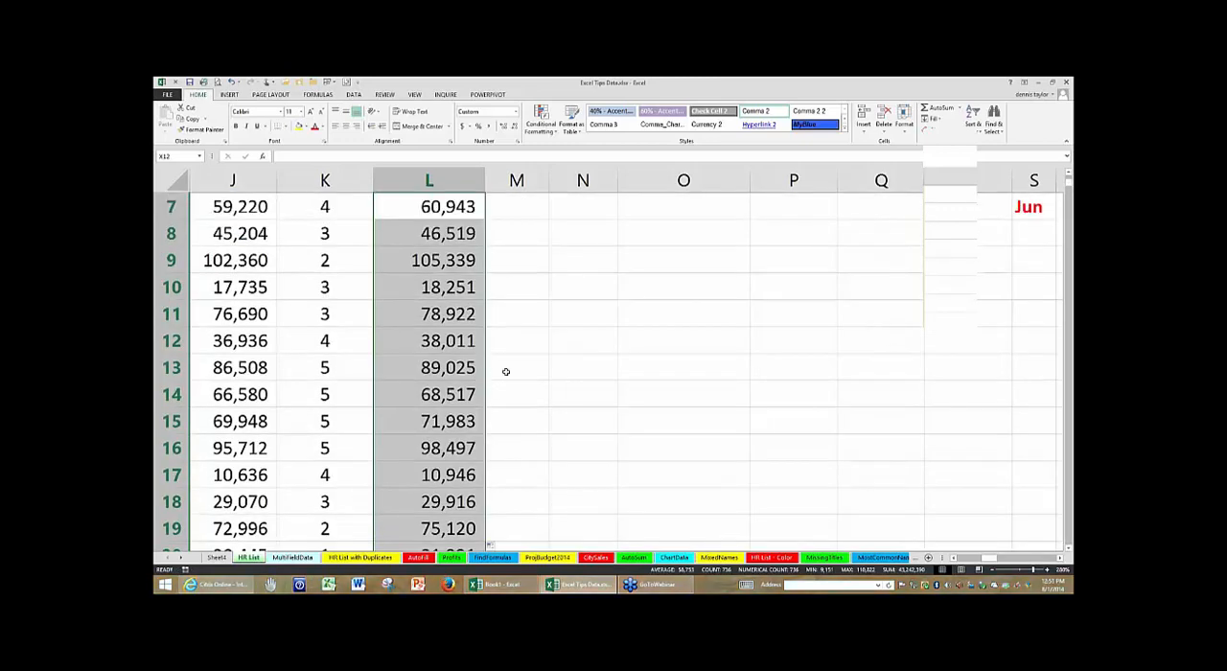
{"action": "scroll", "coordinate": [506, 371], "scroll_direction": "up", "scroll_amount": 2}
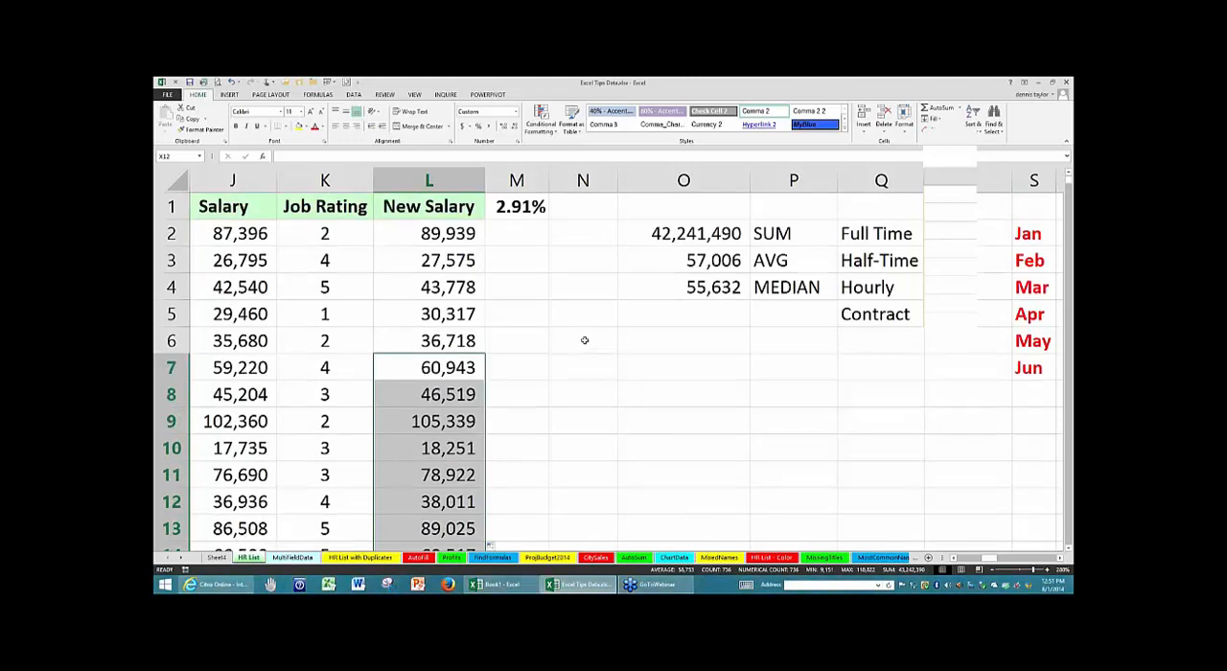
- Select the empty range N6:P11 and cycle the active cell repeatedly through its four corners
{"action": "left_click_drag", "start_coordinate": [584, 340], "coordinate": [802, 466]}
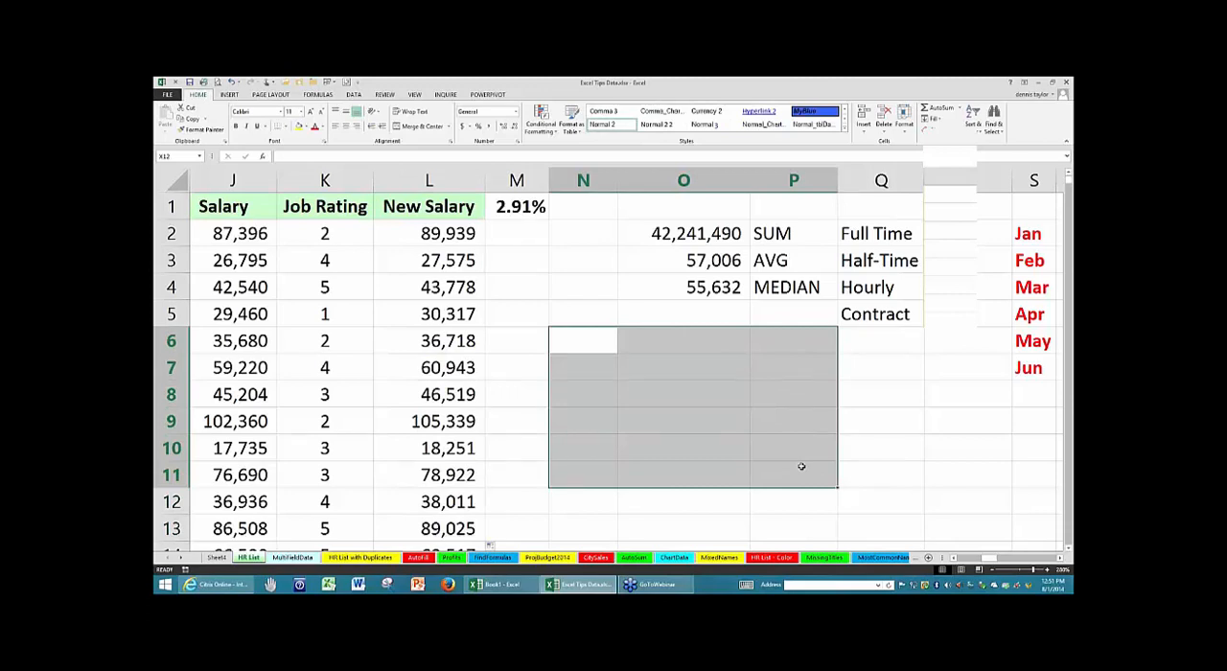
{"action": "key", "text": "ctrl+period"}
{"action": "key", "text": "ctrl+period"}
{"action": "key", "text": "ctrl+period"}
{"action": "key", "text": "ctrl+period"}
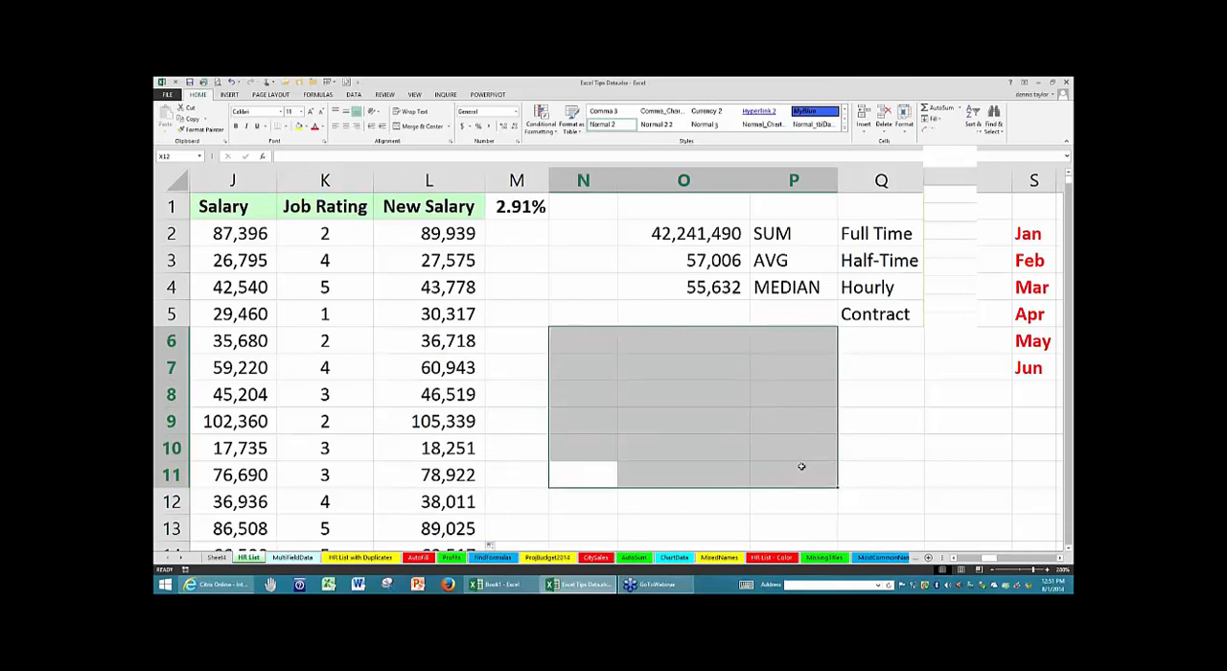
{"action": "key", "text": "ctrl+period"}
{"action": "key", "text": "ctrl+period"}
{"action": "key", "text": "ctrl+period"}
{"action": "key", "text": "ctrl+period"}
{"action": "key", "text": "ctrl+period"}
{"action": "key", "text": "ctrl+period"}
{"action": "key", "text": "ctrl+period"}
{"action": "key", "text": "ctrl+period"}
{"action": "key", "text": "ctrl+period"}
{"action": "key", "text": "ctrl+period"}
{"action": "key", "text": "ctrl+period"}
{"action": "key", "text": "ctrl+period"}
{"action": "key", "text": "ctrl+period"}
{"action": "key", "text": "ctrl+period"}
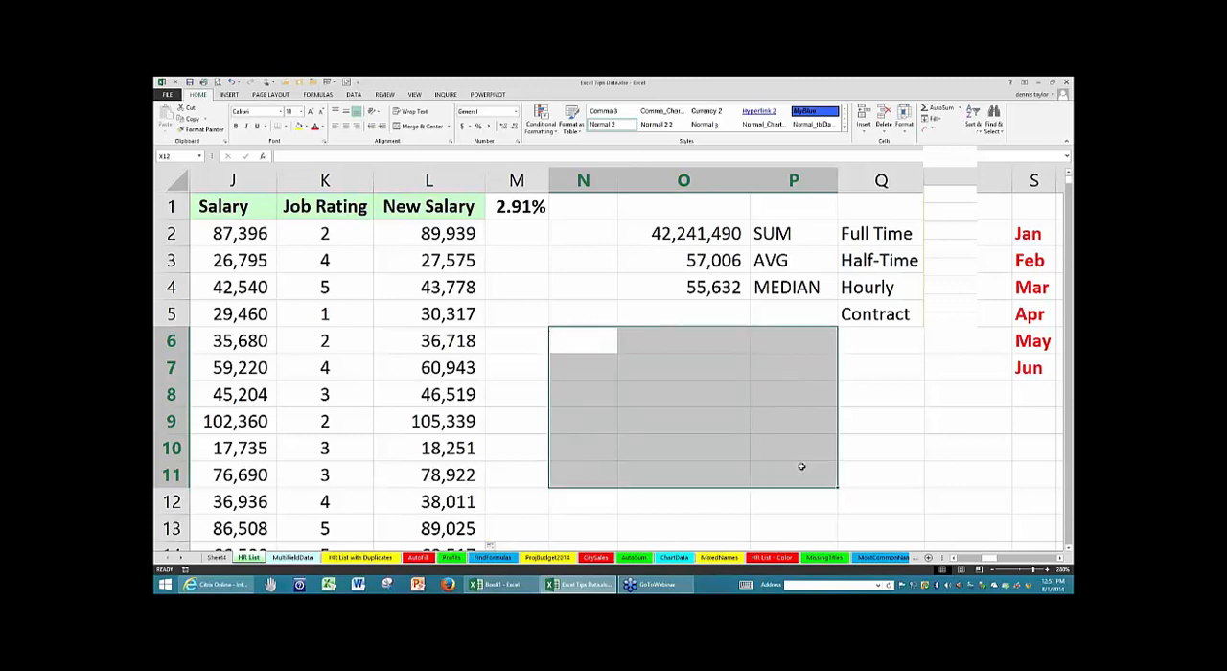
{"action": "key", "text": "ctrl+period"}
{"action": "key", "text": "ctrl+period"}
{"action": "left_click", "coordinate": [478, 333]}
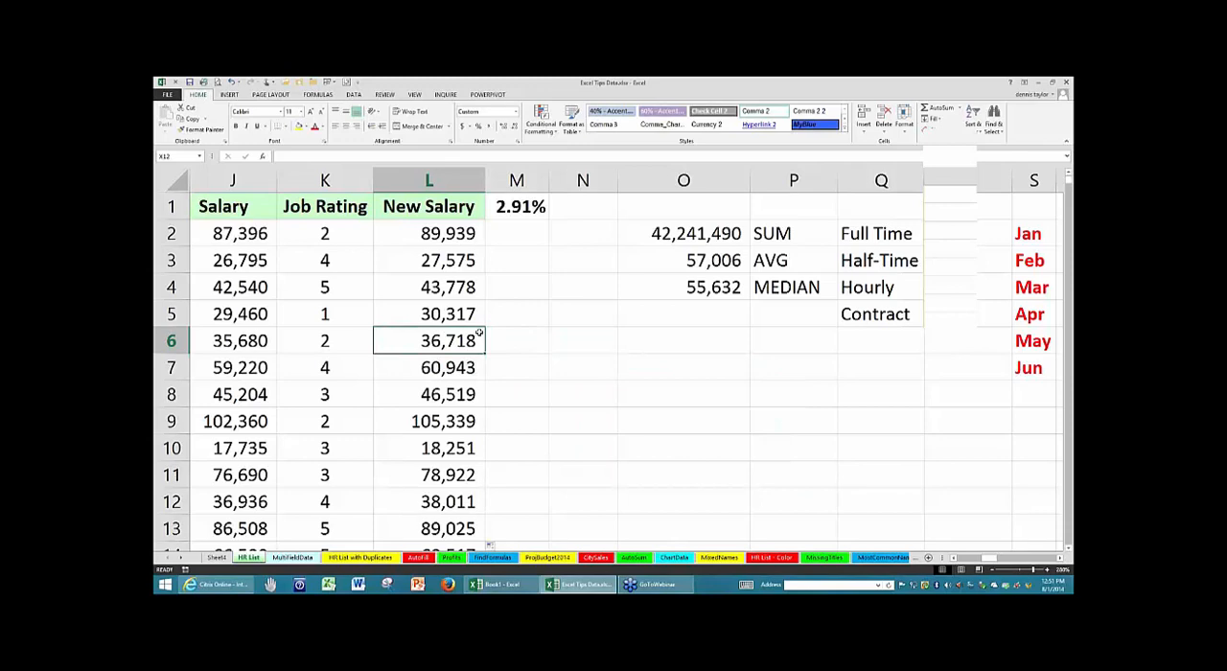
- Switch to the ChartData sheet and examine the regional Total column and the January figures in the World-wide Sales table
{"action": "left_click", "coordinate": [674, 557]}
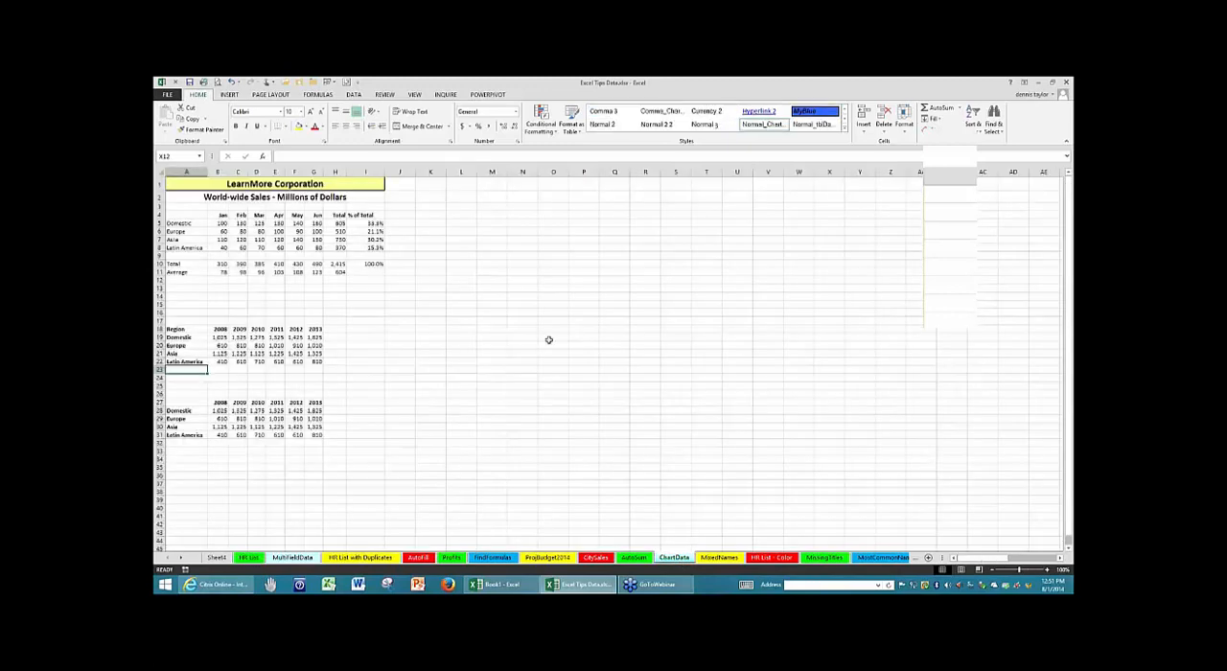
{"action": "left_click", "coordinate": [194, 214]}
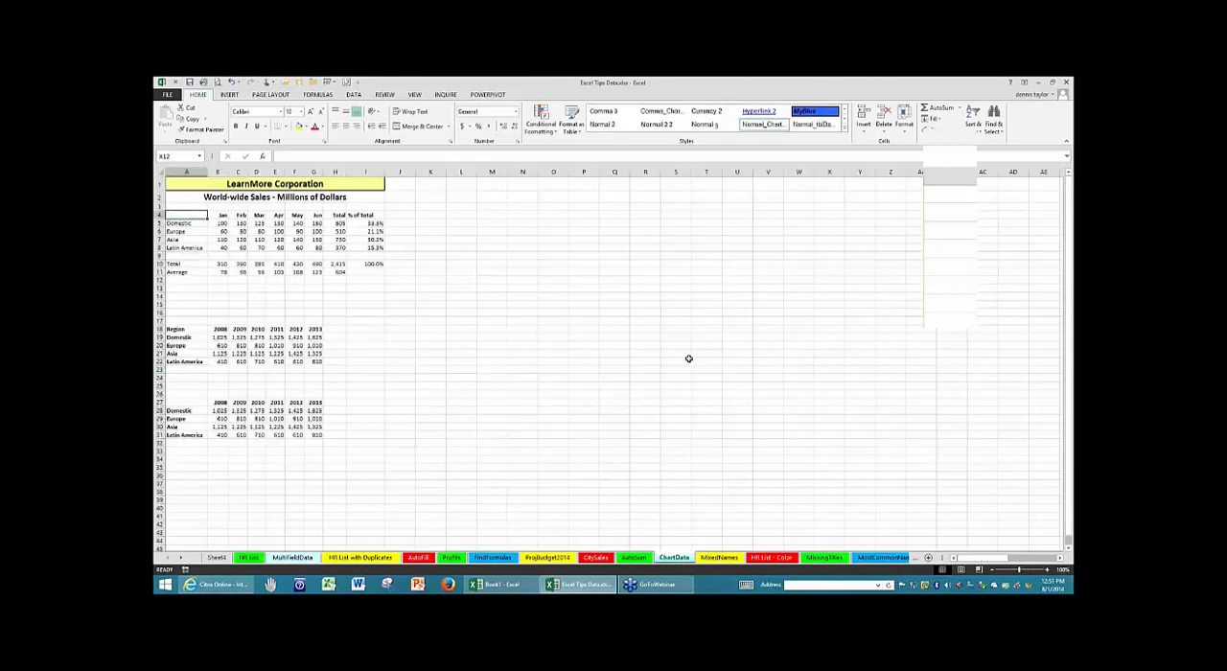
{"action": "scroll", "coordinate": [695, 359], "scroll_direction": "up", "scroll_amount": 3}
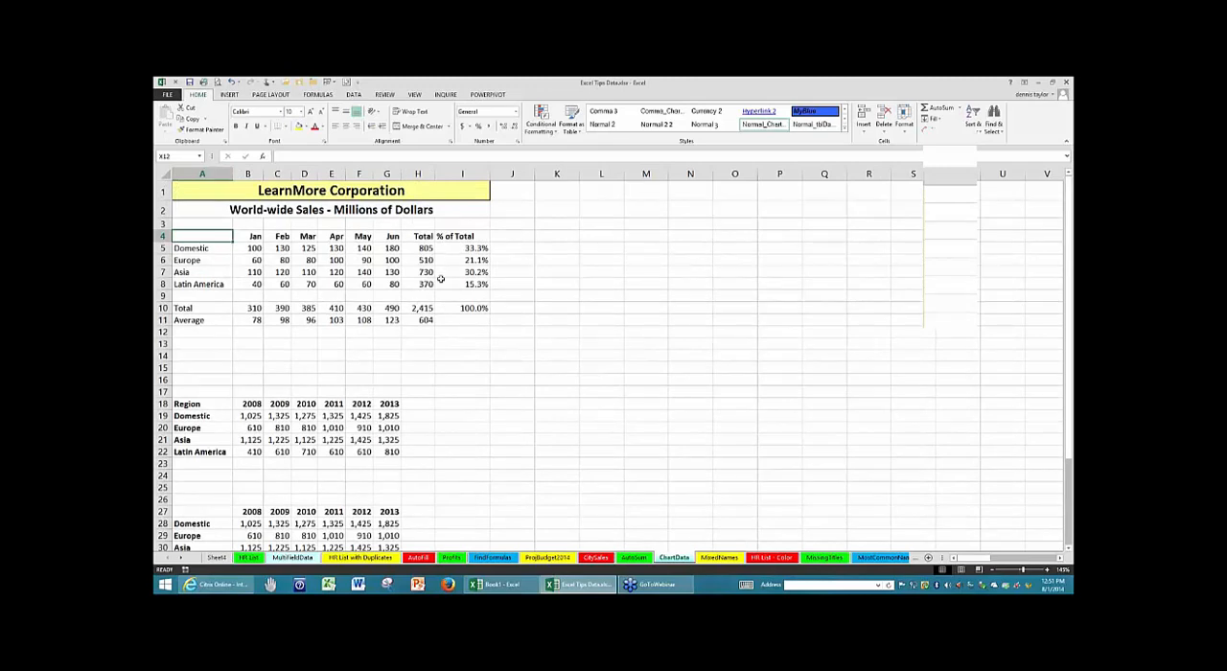
{"action": "left_click", "coordinate": [424, 241]}
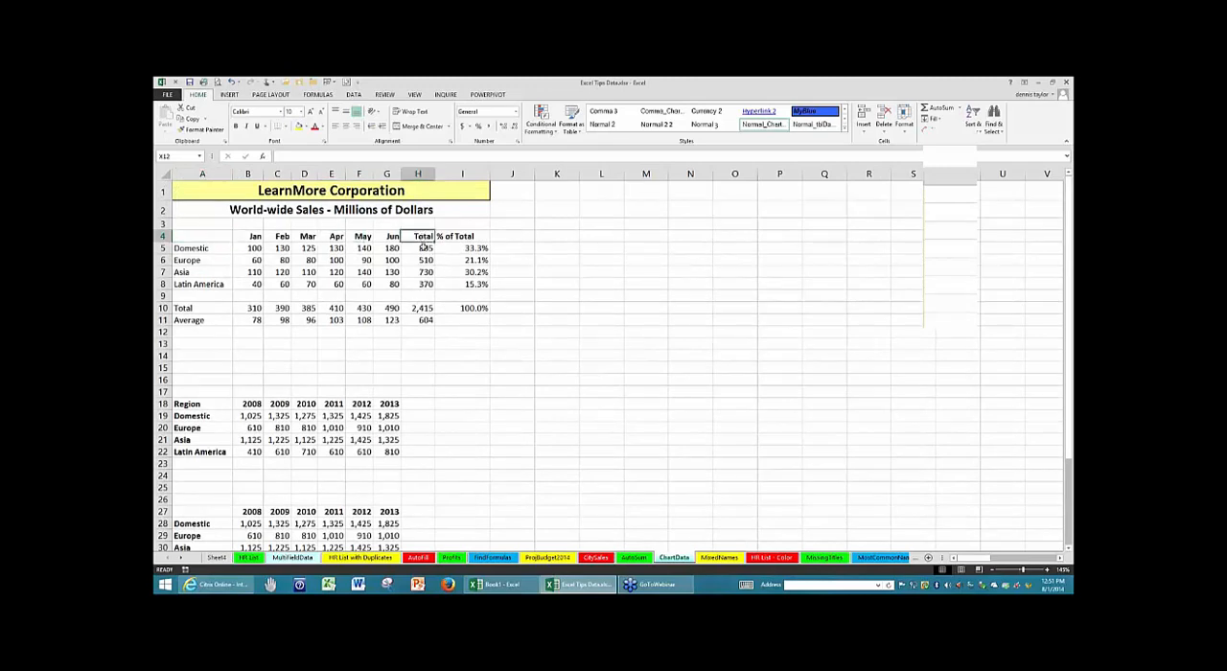
{"action": "left_click_drag", "start_coordinate": [425, 247], "coordinate": [423, 282]}
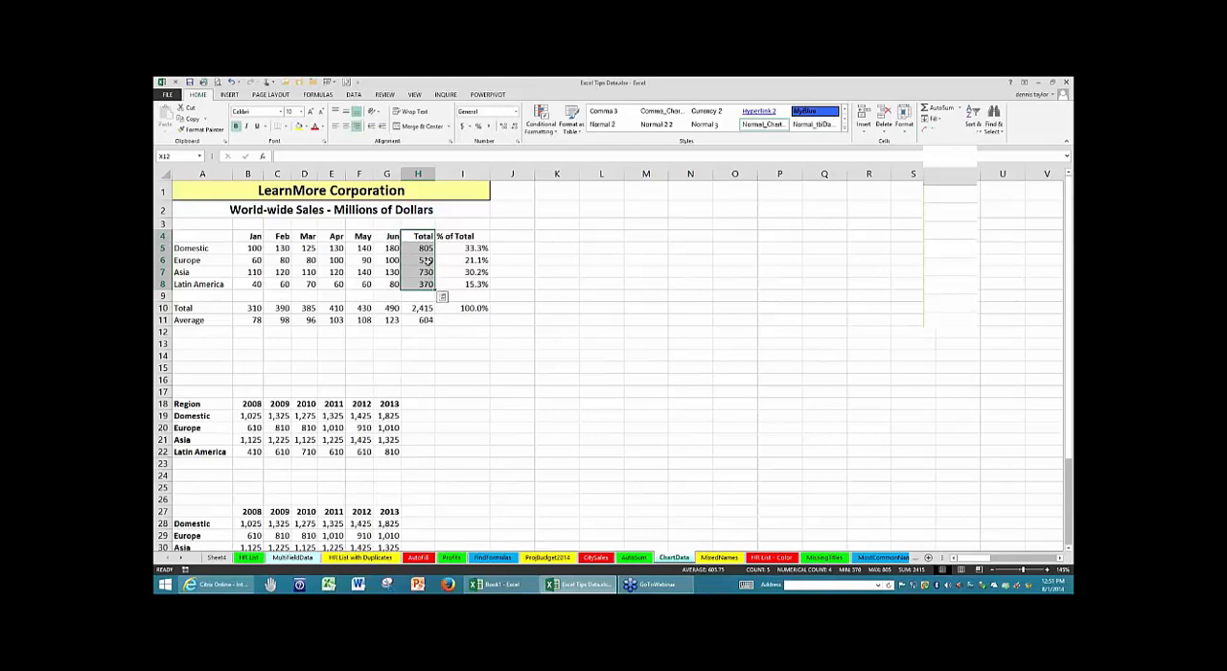
{"action": "left_click", "coordinate": [425, 248]}
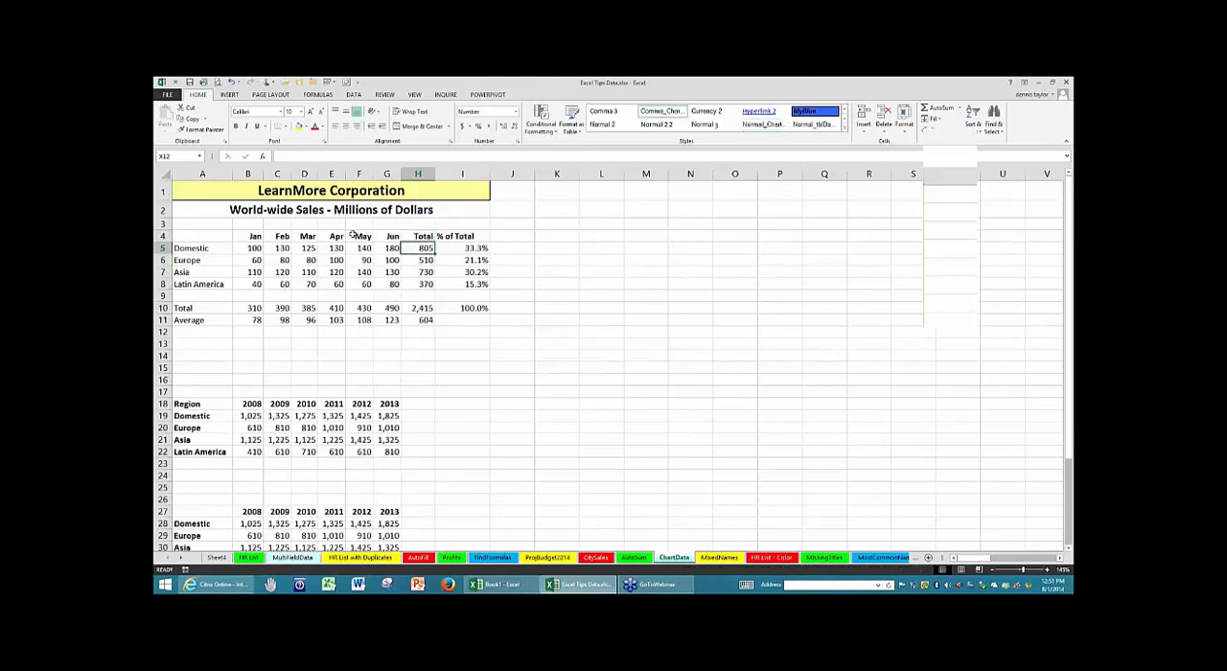
{"action": "left_click", "coordinate": [247, 283]}
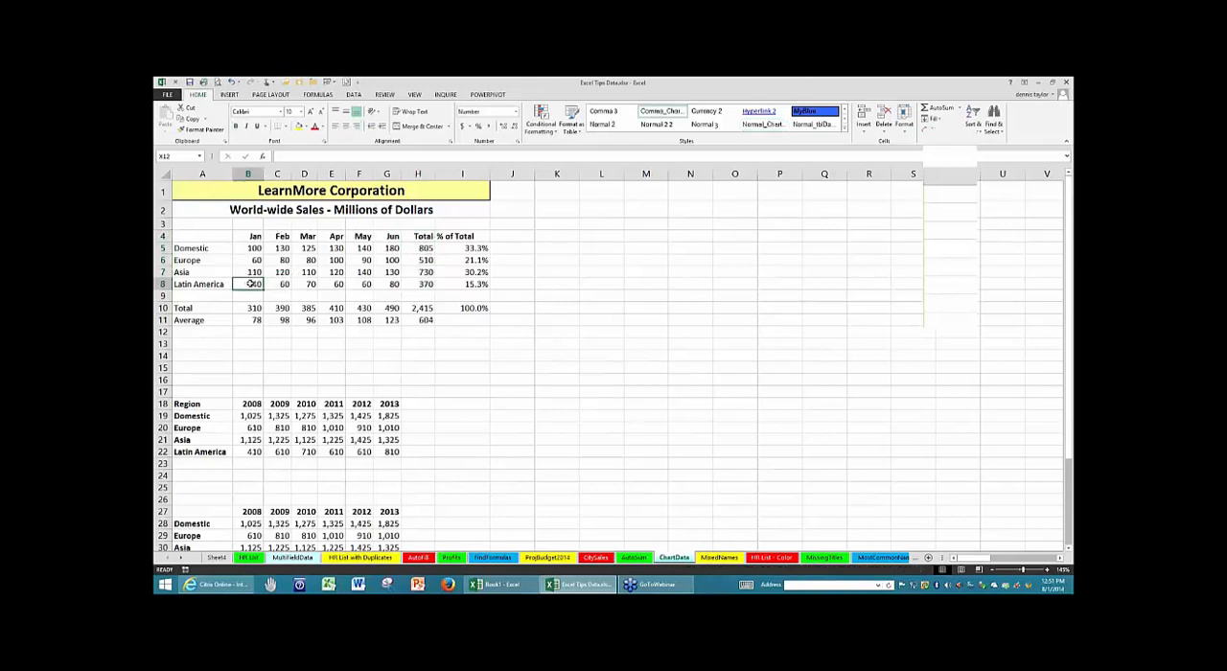
- Create a column chart of the regional January to June sales in A4:G8 on its own chart sheet
{"action": "left_click", "coordinate": [422, 248]}
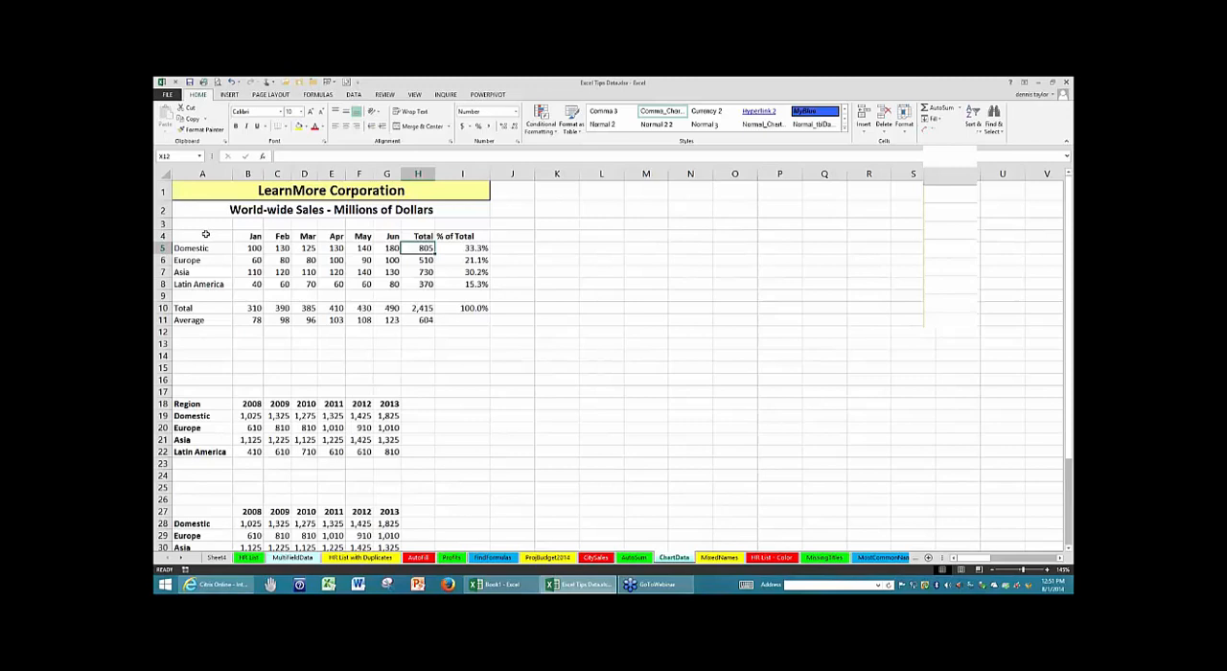
{"action": "left_click_drag", "start_coordinate": [205, 236], "coordinate": [382, 284]}
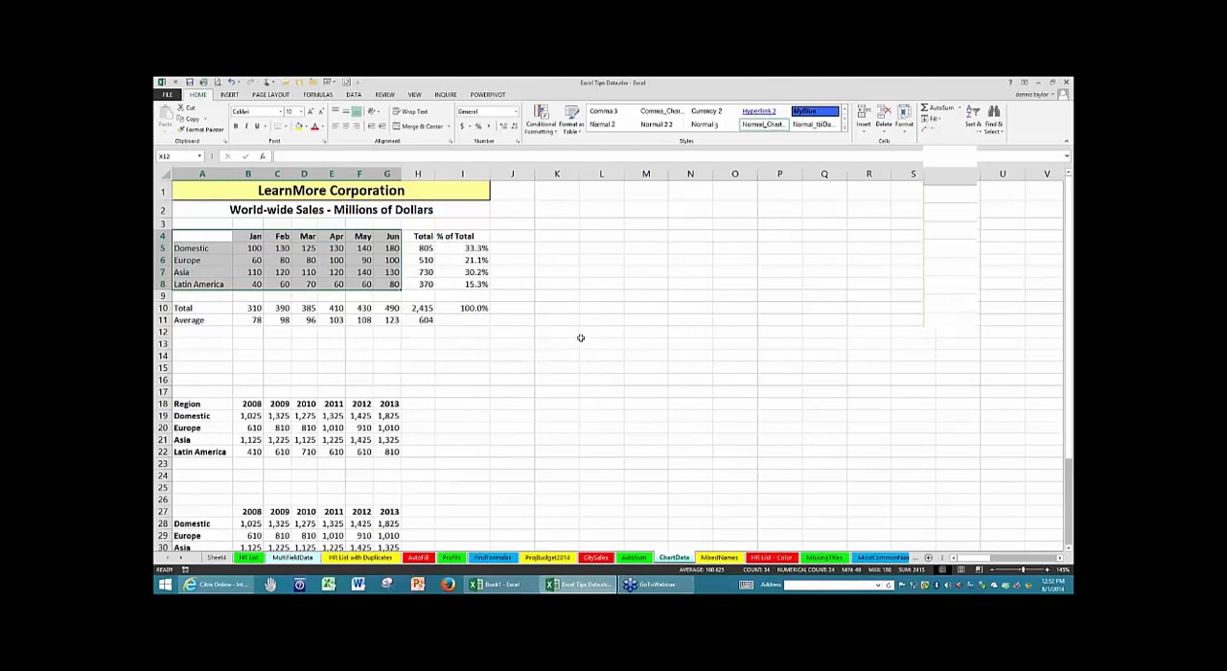
{"action": "key", "text": "F11"}
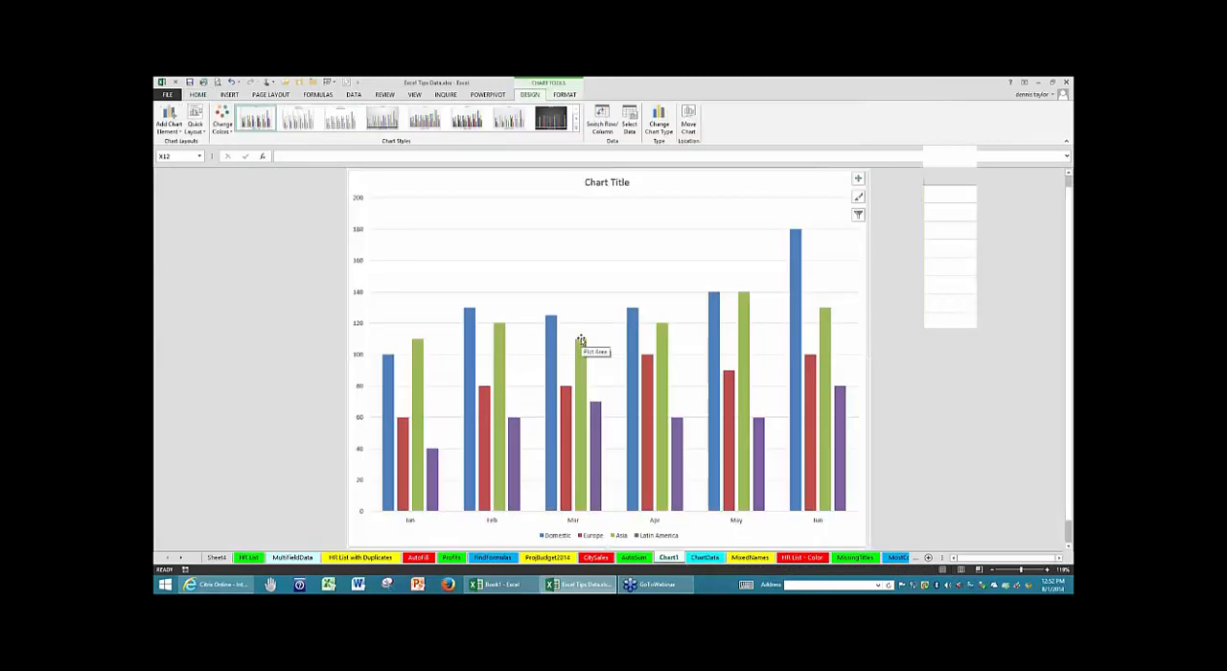
- Look through the HR List, Sheet4 and ChartData sheets and review the new Chart1 sheet
{"action": "left_click", "coordinate": [249, 557]}
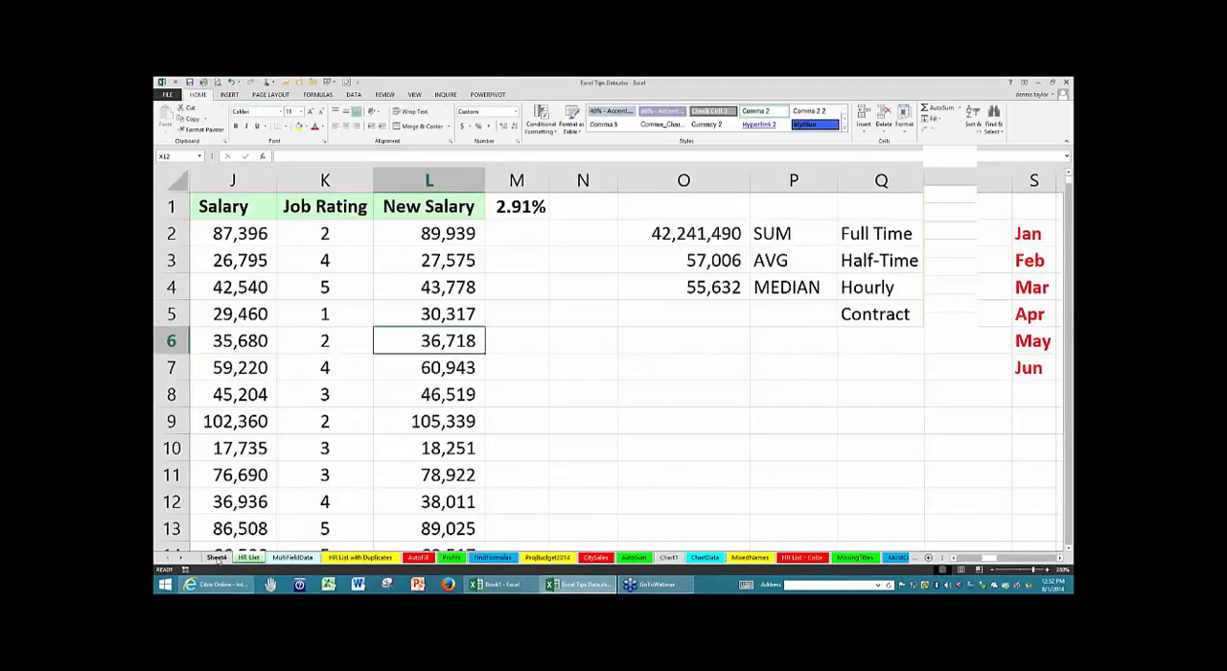
{"action": "left_click", "coordinate": [217, 557]}
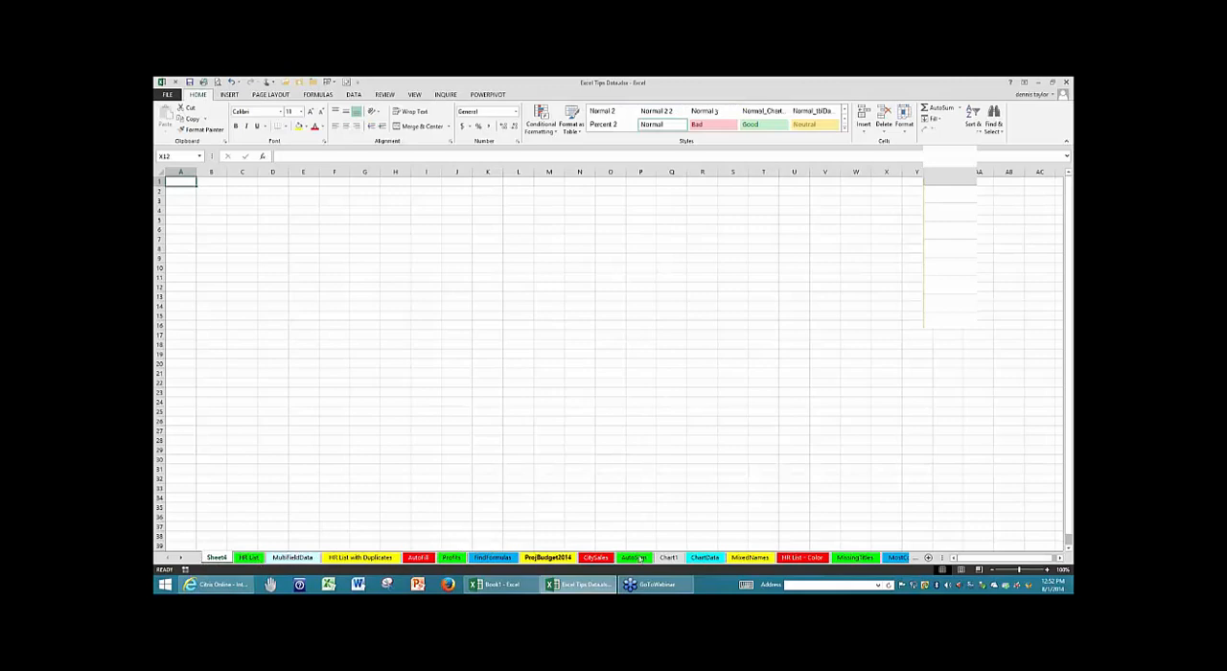
{"action": "left_click", "coordinate": [703, 558]}
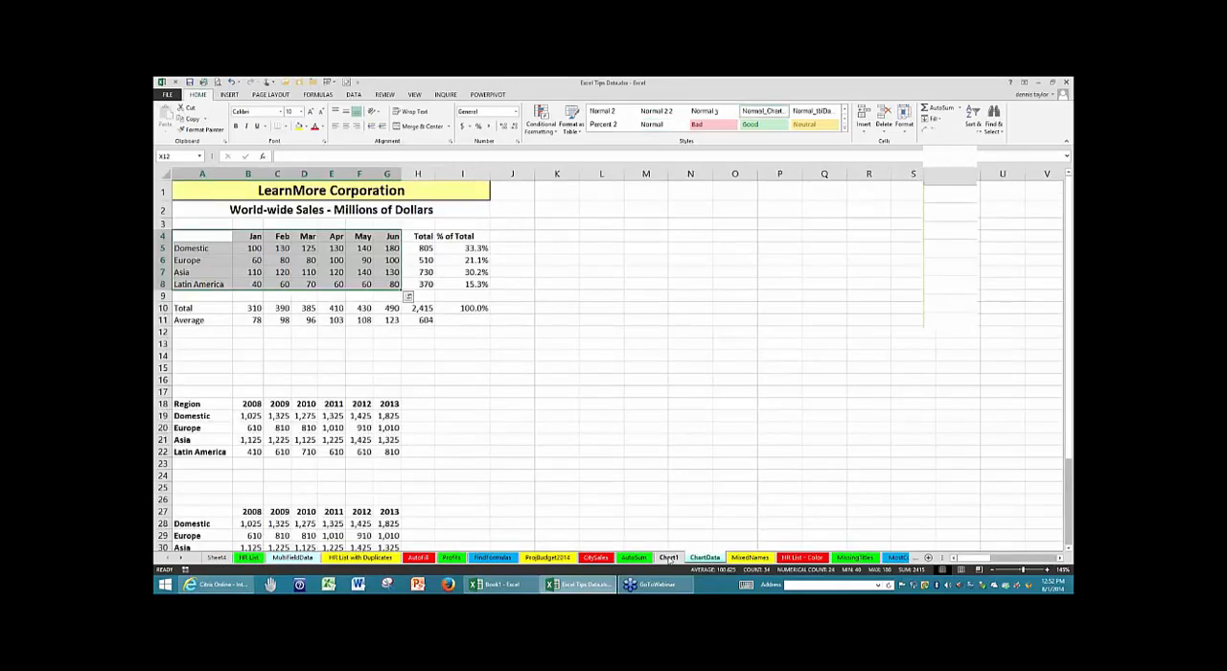
{"action": "left_click", "coordinate": [669, 558]}
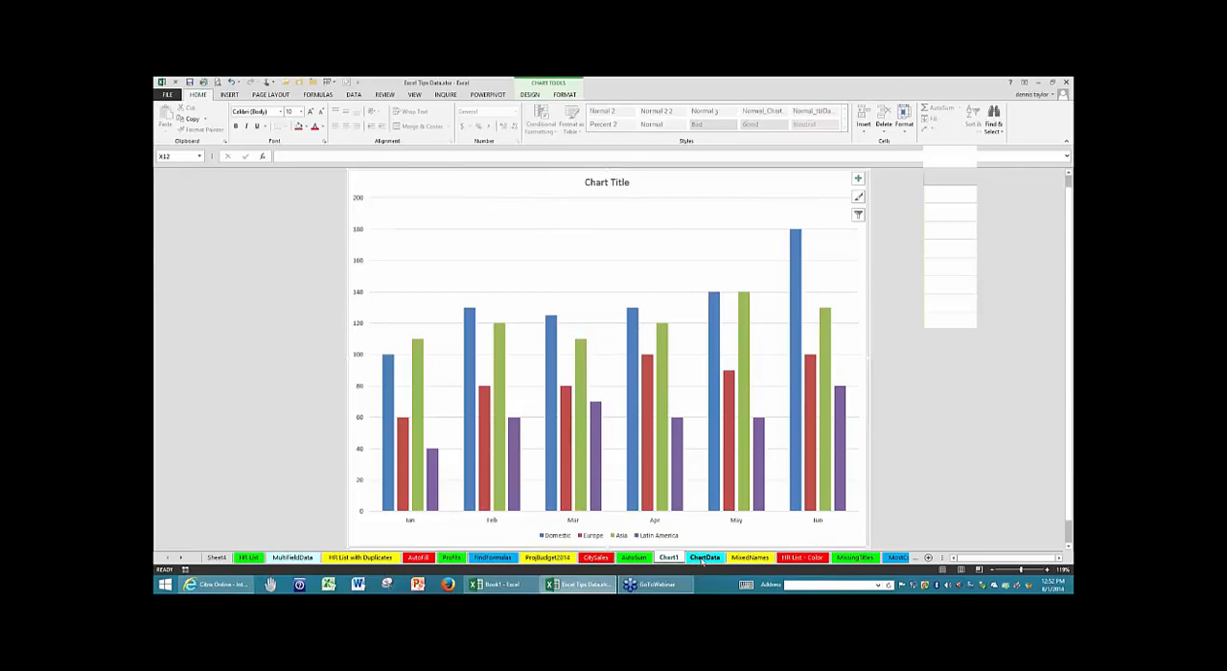
- Embed a default column chart of A4:G8 on the ChartData sheet and move it up beside the World-wide Sales table
{"action": "left_click", "coordinate": [704, 558]}
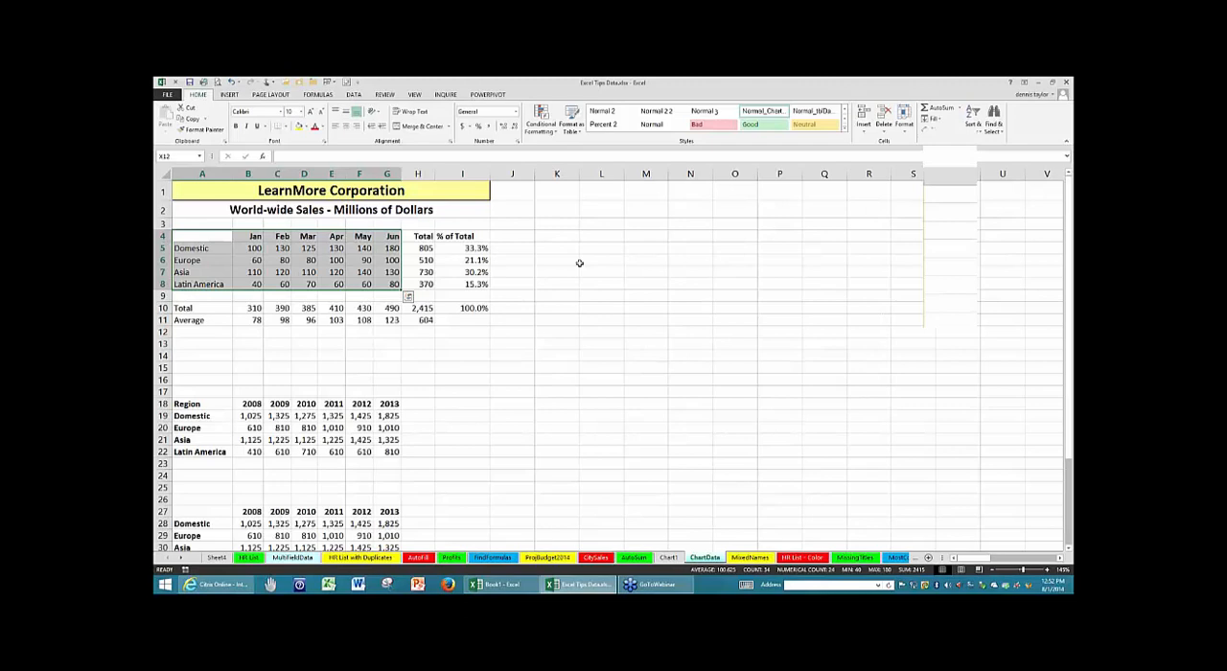
{"action": "key", "text": "alt+F1"}
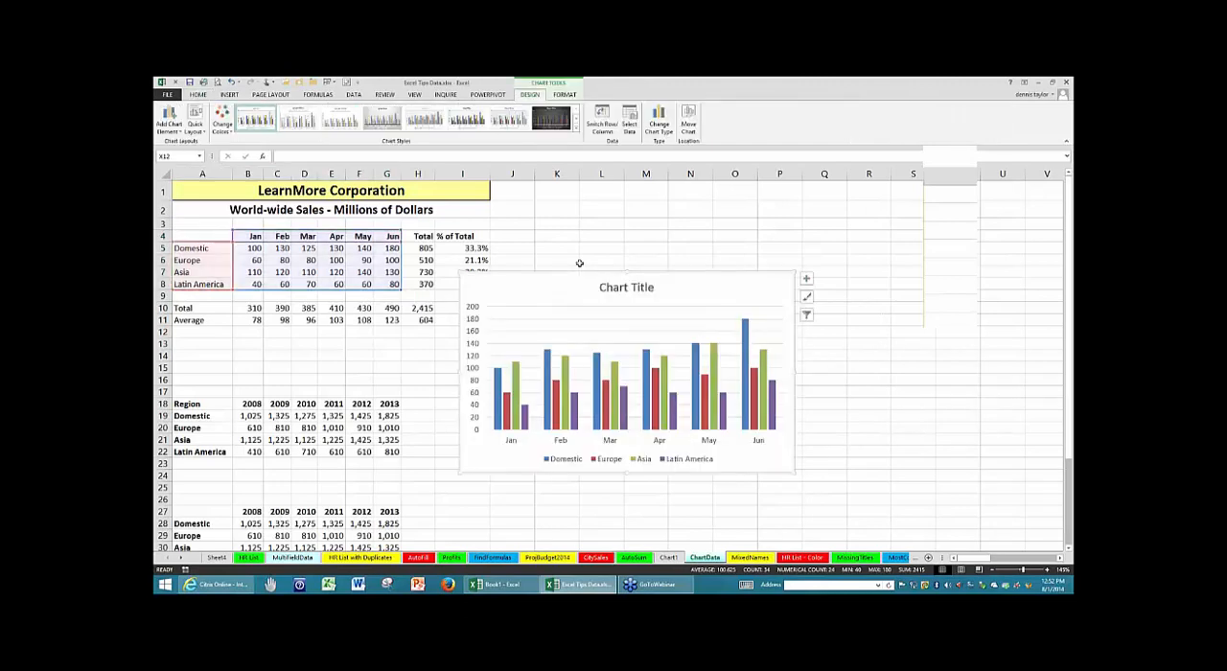
{"action": "left_click_drag", "start_coordinate": [711, 272], "coordinate": [703, 230]}
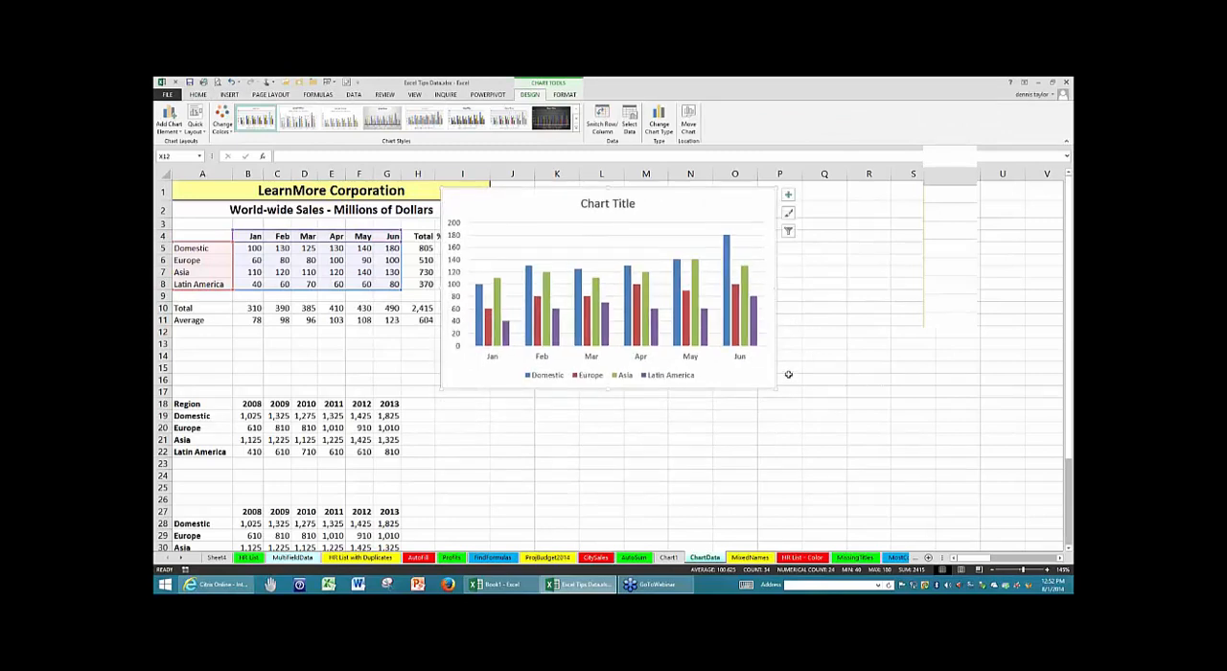
{"action": "left_click_drag", "start_coordinate": [710, 213], "coordinate": [780, 216]}
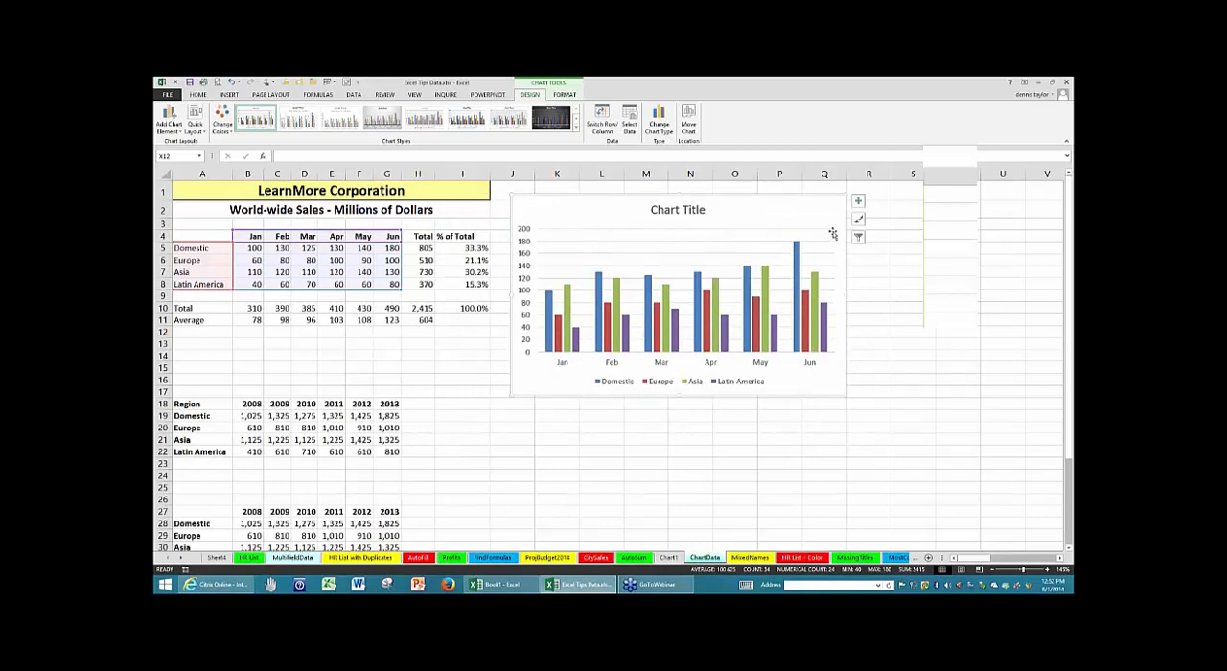
{"action": "left_click_drag", "start_coordinate": [820, 205], "coordinate": [806, 226]}
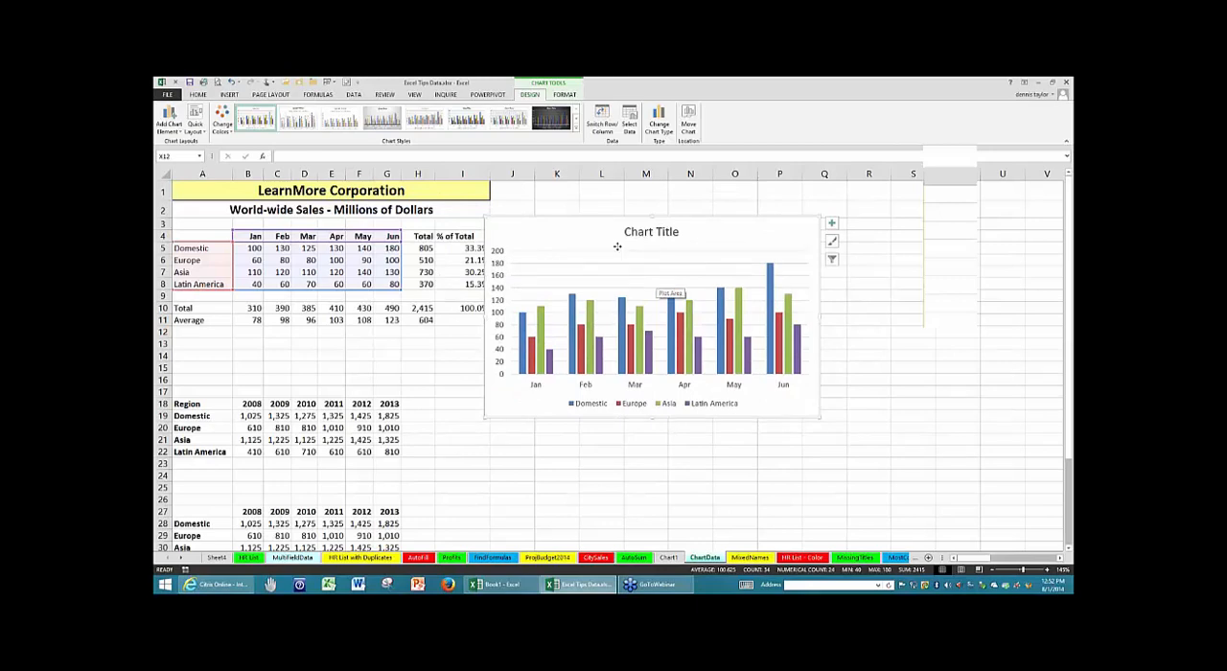
- Undo the shift of the chart's plot area and move the whole chart clear of the % of Total column
{"action": "left_click_drag", "start_coordinate": [616, 249], "coordinate": [611, 219]}
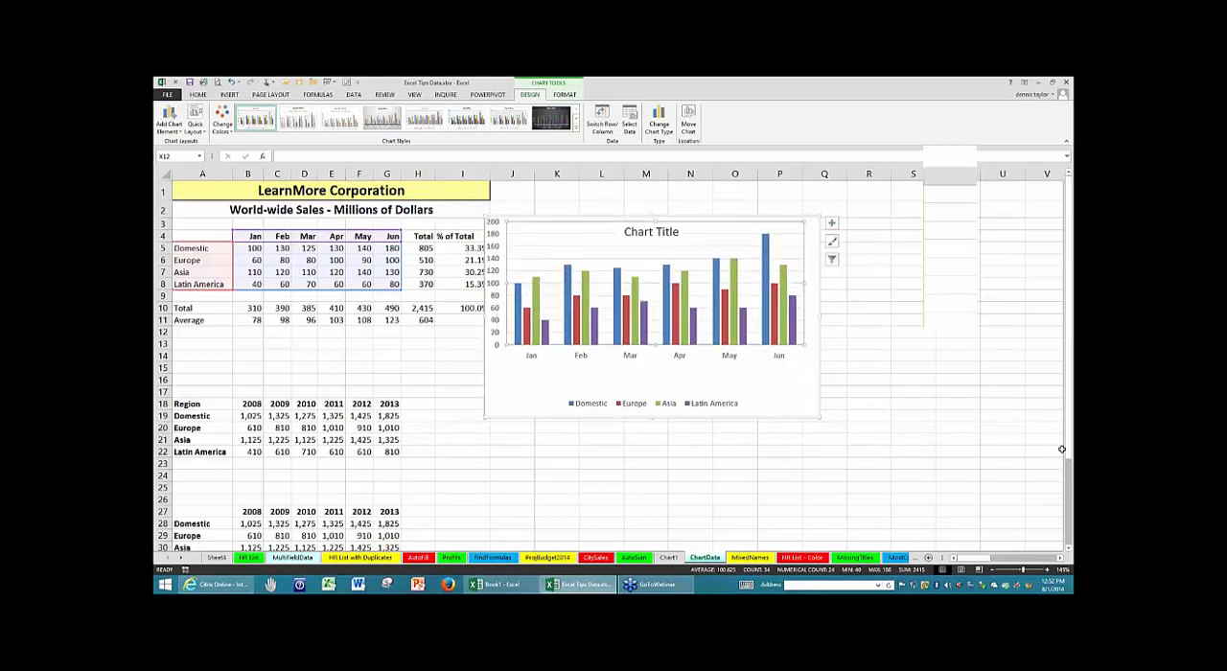
{"action": "key", "text": "ctrl+z"}
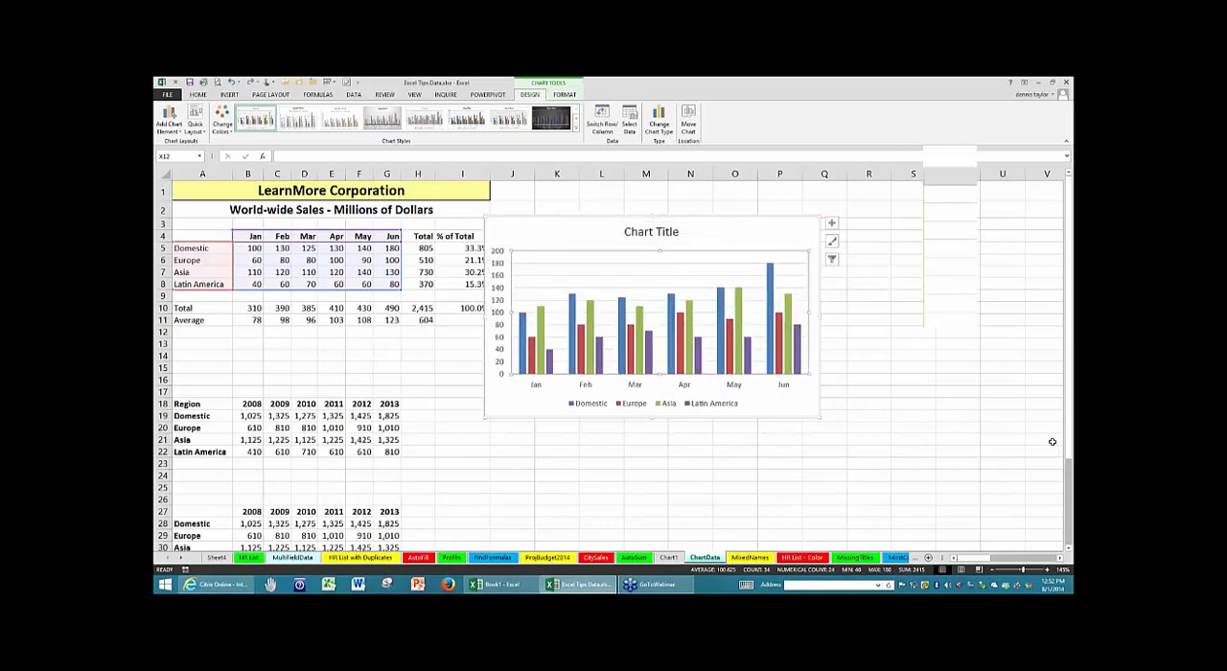
{"action": "left_click", "coordinate": [831, 222]}
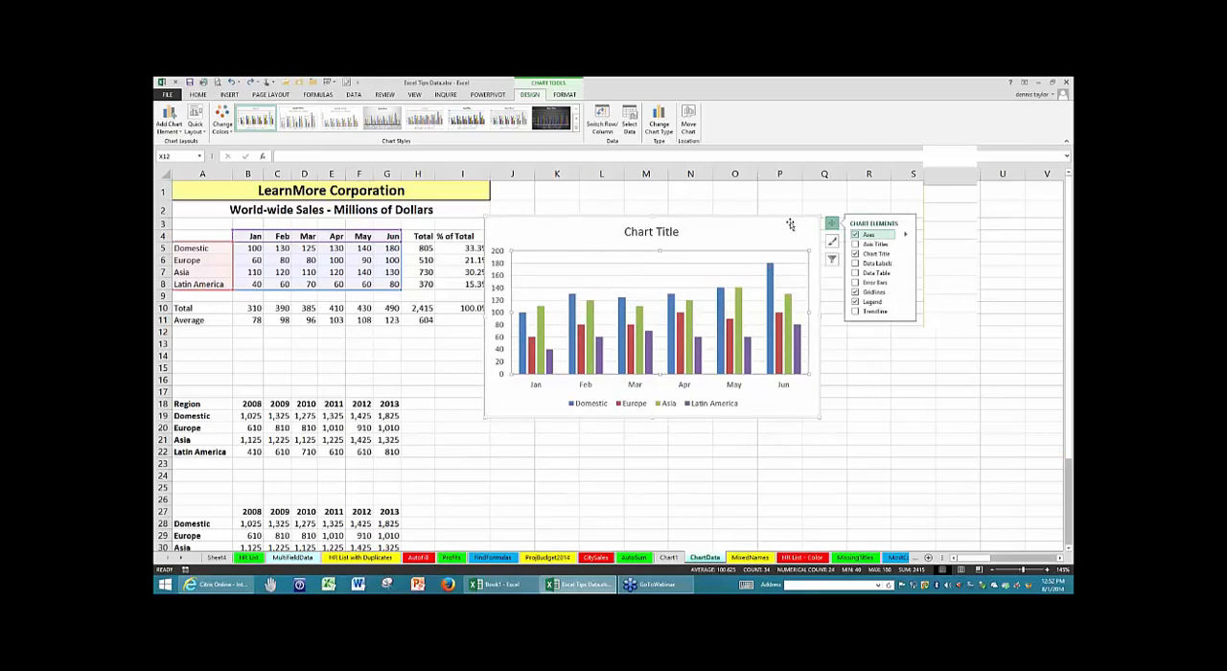
{"action": "left_click_drag", "start_coordinate": [791, 225], "coordinate": [820, 202]}
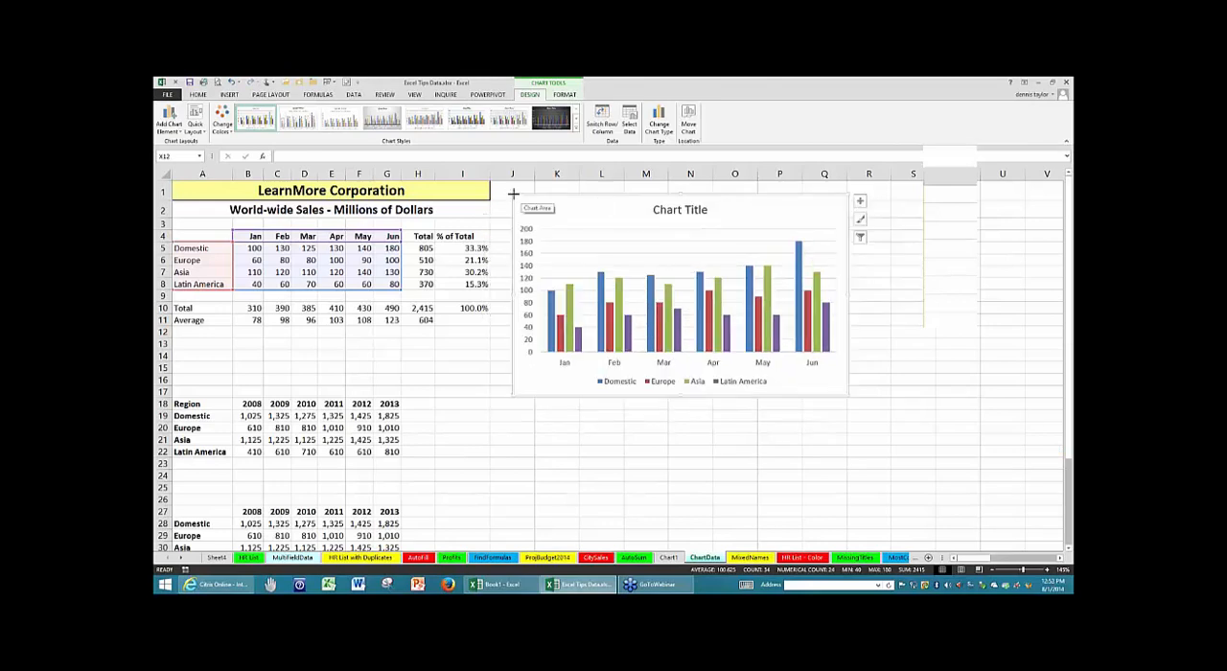
- Resize the embedded chart from its corners so it aligns with the cell grid and covers J1:R12
{"action": "left_click_drag", "start_coordinate": [511, 194], "coordinate": [546, 205]}
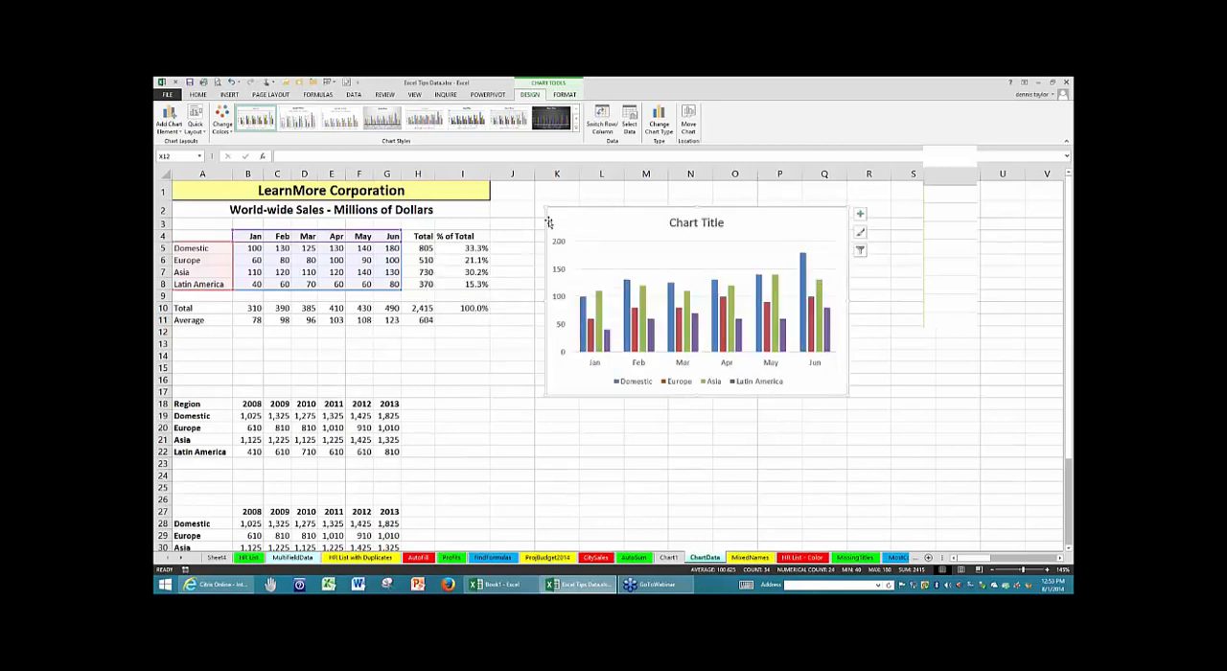
{"action": "left_click_drag", "start_coordinate": [542, 203], "coordinate": [512, 189]}
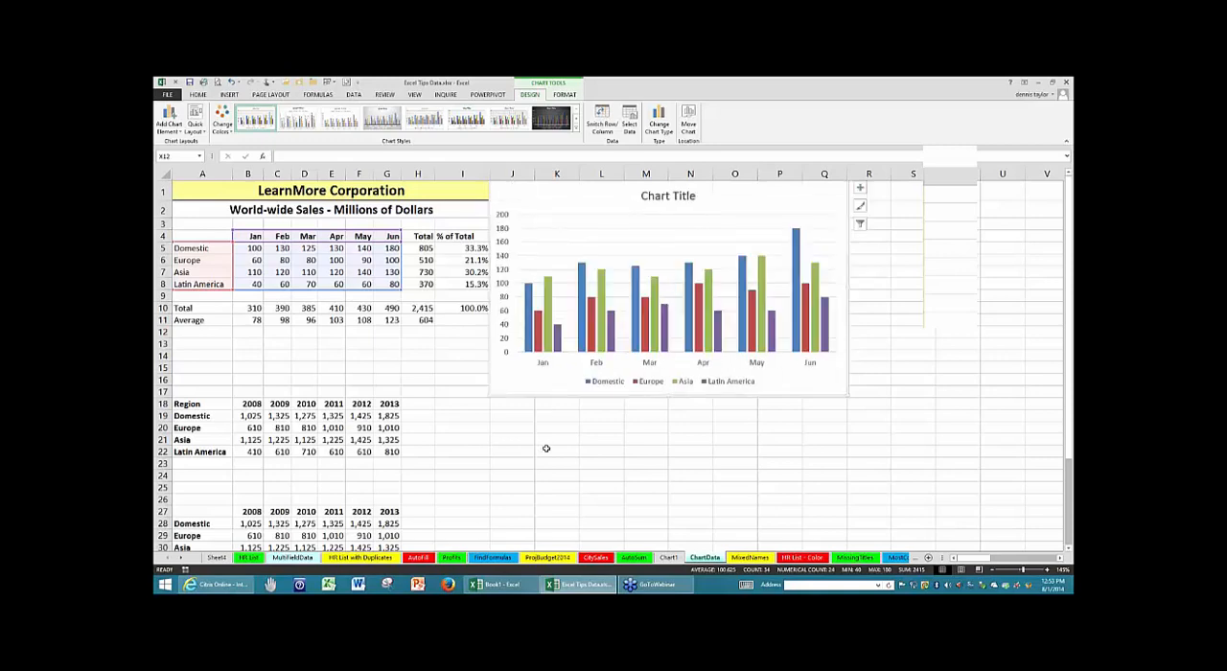
{"action": "left_click", "coordinate": [546, 450]}
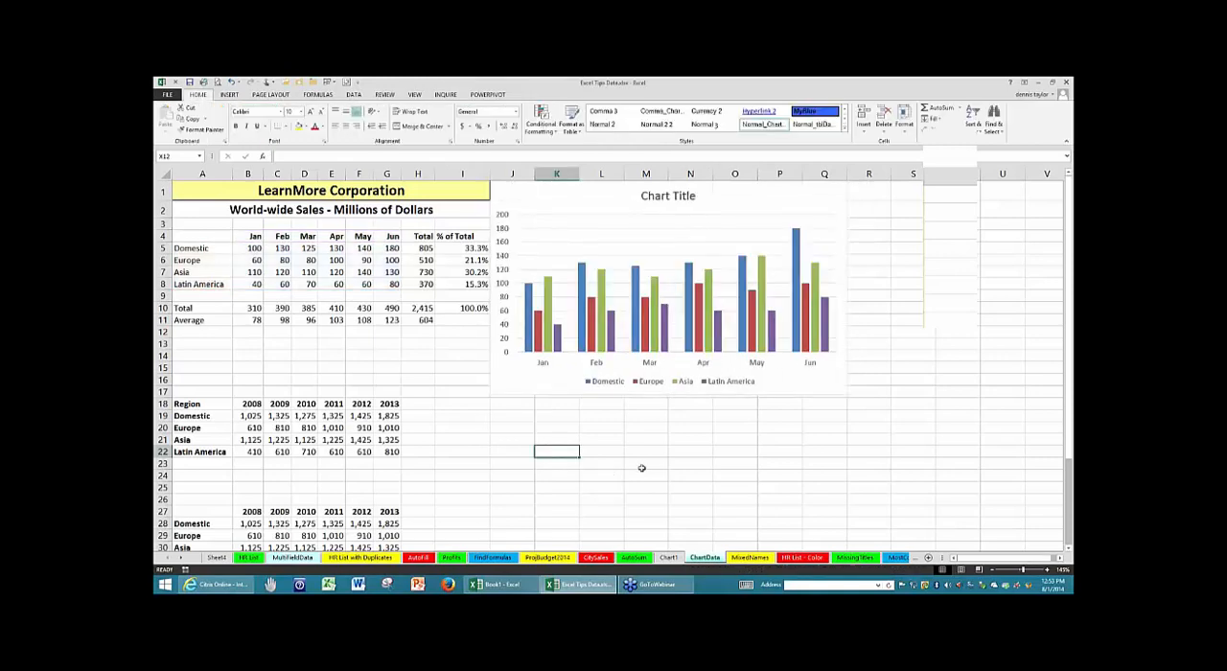
{"action": "left_click", "coordinate": [832, 374]}
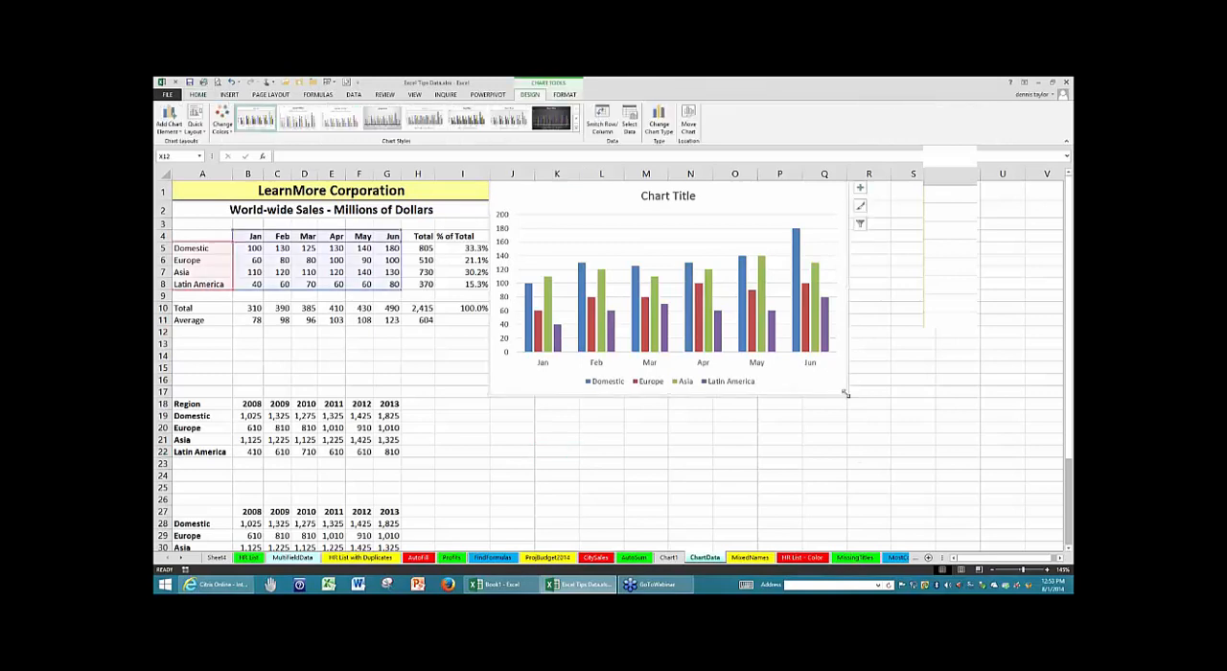
{"action": "left_click_drag", "start_coordinate": [848, 391], "coordinate": [884, 342]}
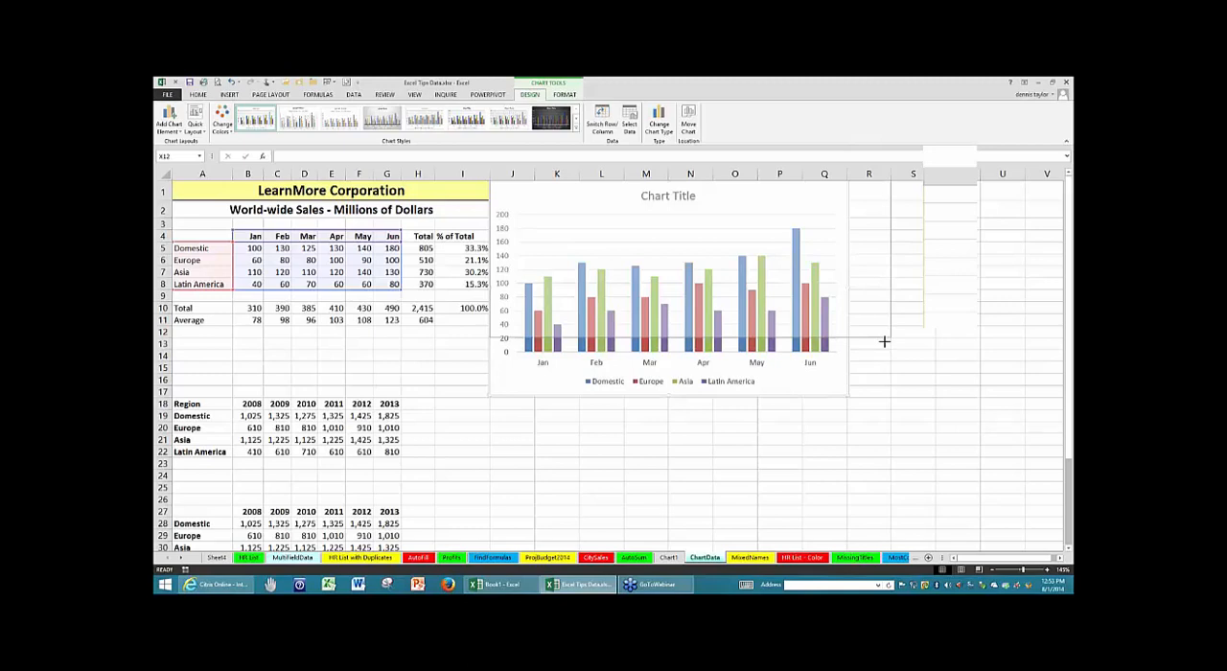
{"action": "left_click_drag", "start_coordinate": [884, 342], "coordinate": [884, 341]}
{"action": "left_click", "coordinate": [940, 366]}
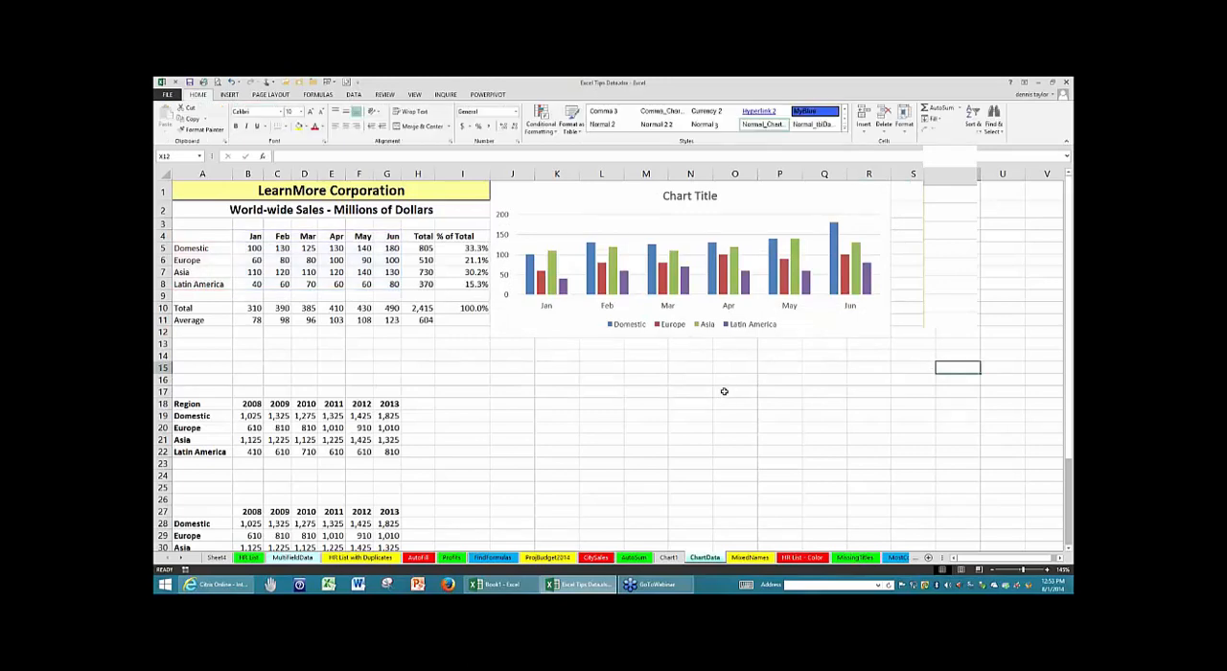
{"action": "left_click", "coordinate": [658, 428]}
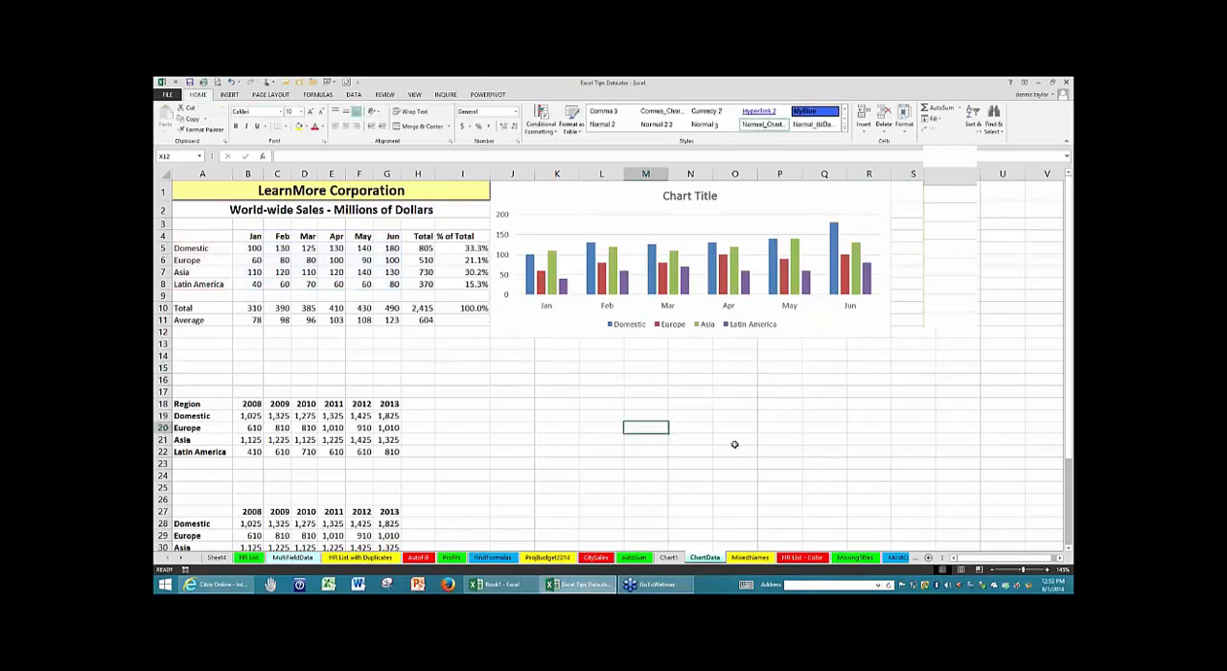
- Examine the Region table in A18:G22, including the year headings in B18:G18
{"action": "scroll", "coordinate": [734, 444], "scroll_direction": "down", "scroll_amount": 5}
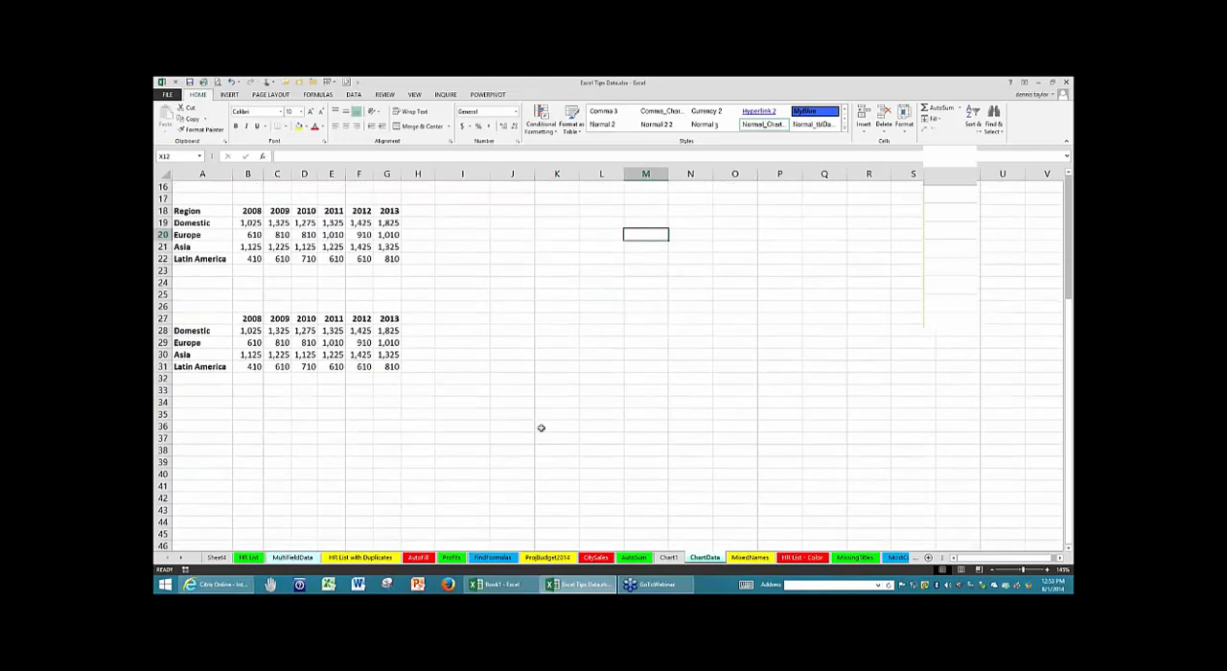
{"action": "scroll", "coordinate": [541, 428], "scroll_direction": "up", "scroll_amount": 1}
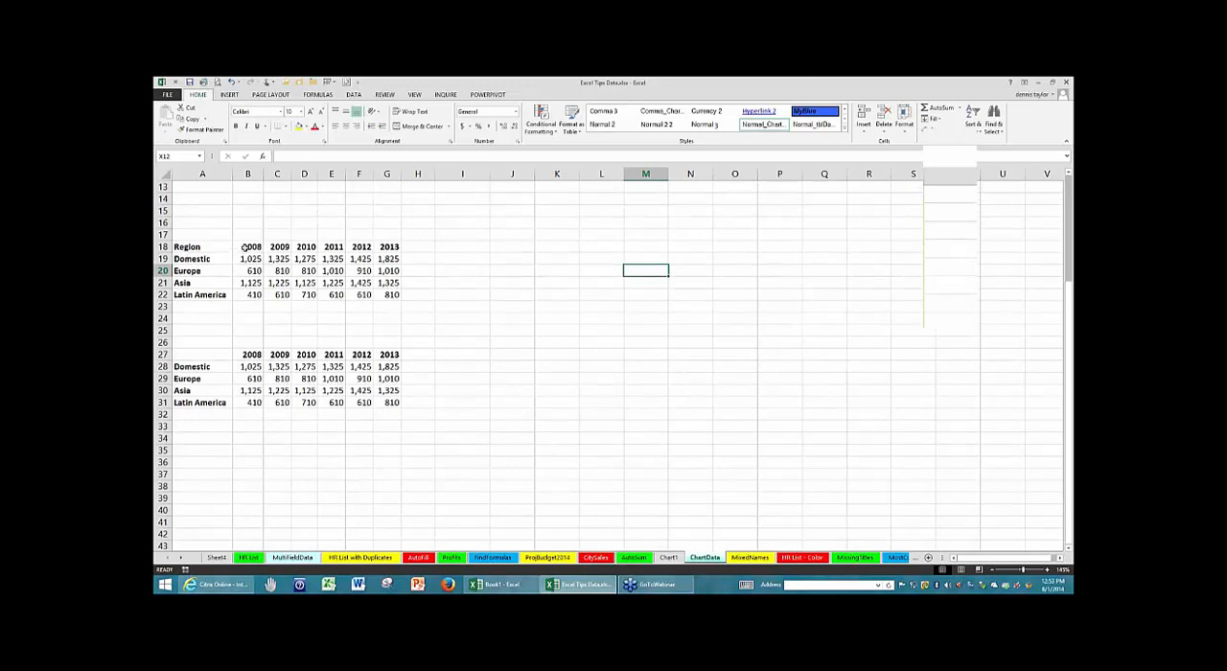
{"action": "left_click", "coordinate": [306, 271]}
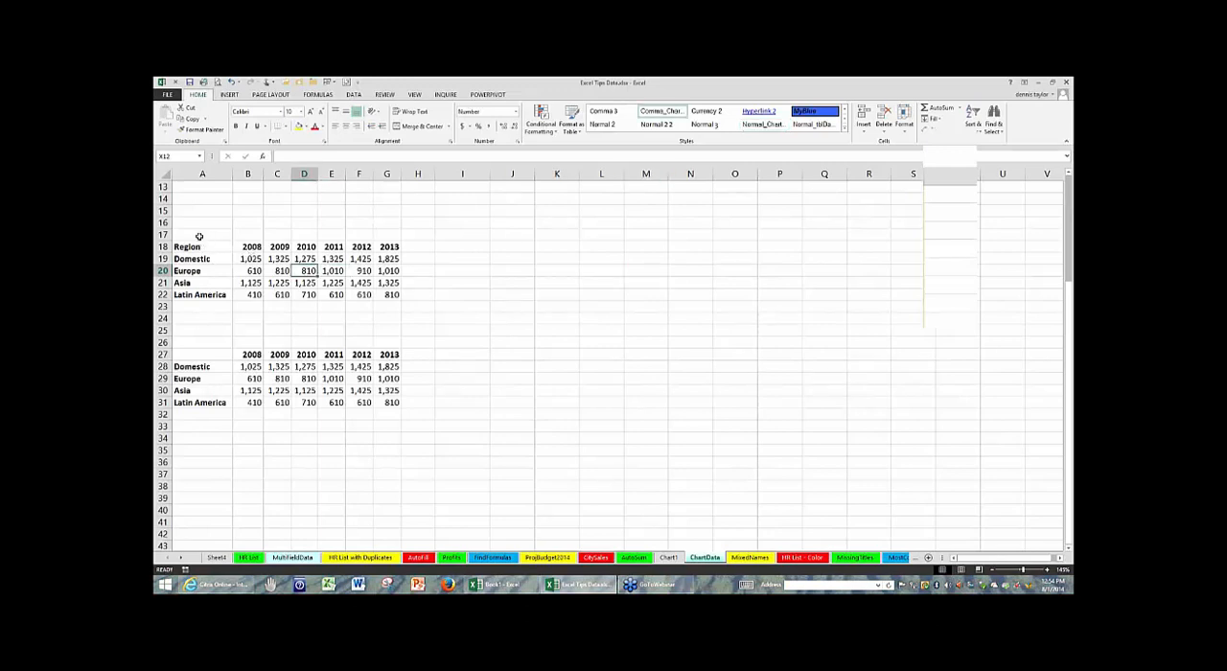
{"action": "left_click_drag", "start_coordinate": [199, 236], "coordinate": [428, 308]}
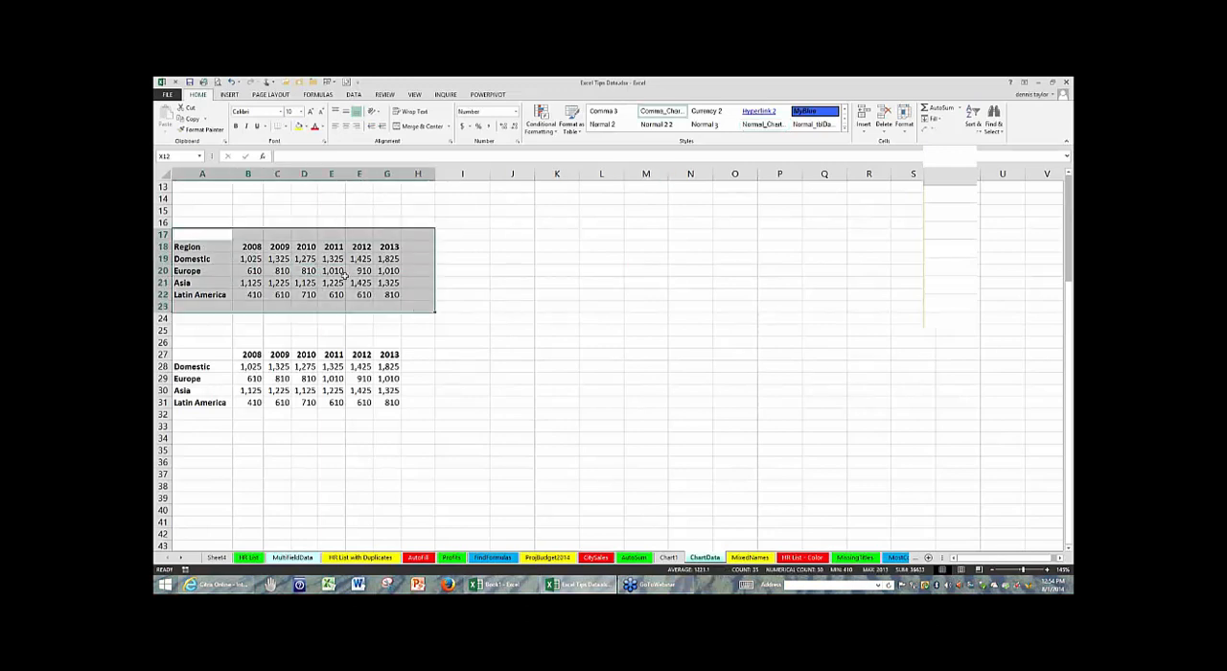
{"action": "left_click", "coordinate": [333, 273]}
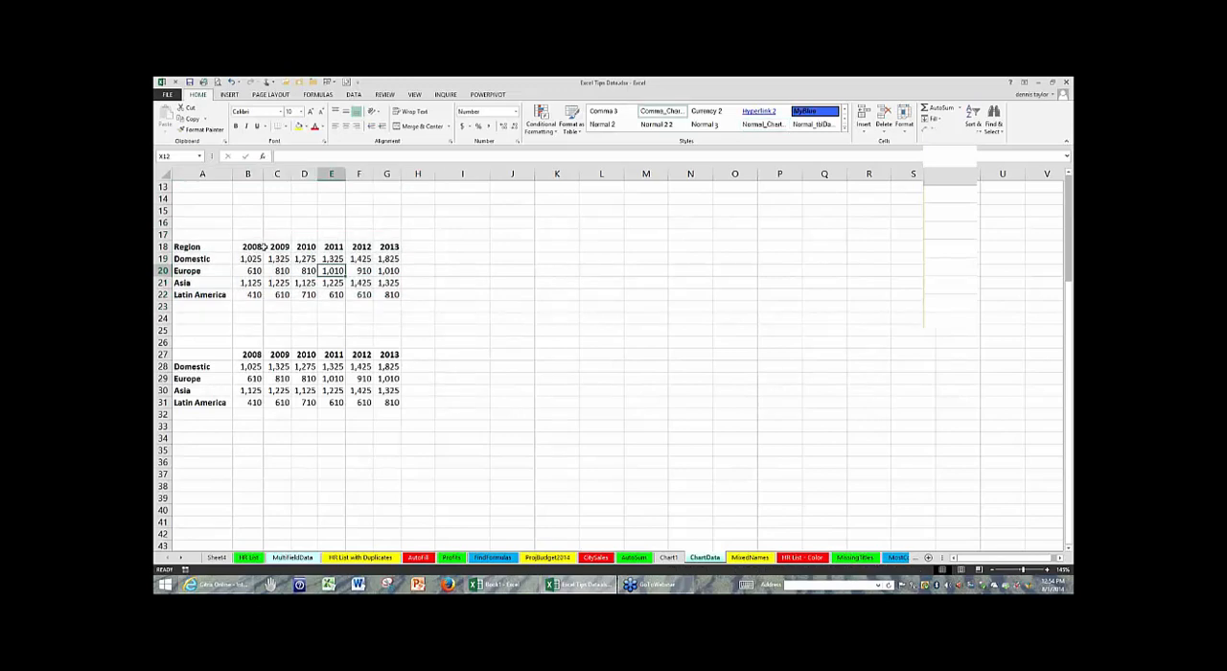
{"action": "left_click_drag", "start_coordinate": [260, 246], "coordinate": [389, 247]}
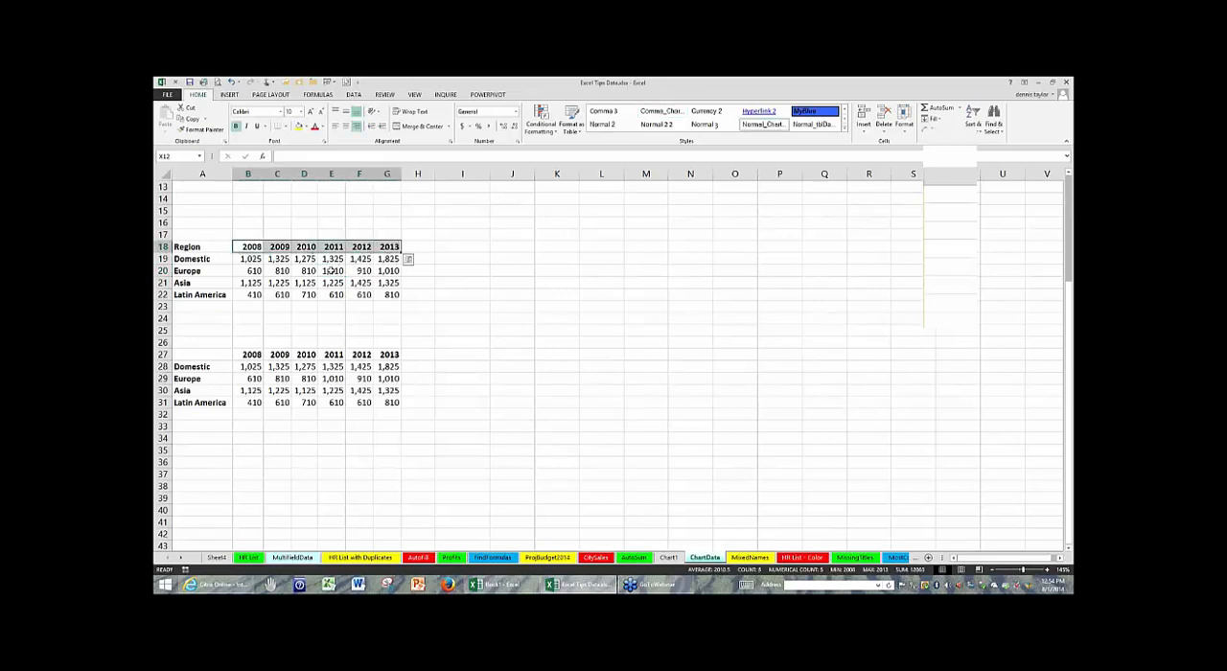
- Embed a default column chart of the Region table in A18:G22, move it up beside the table and shrink it slightly
{"action": "left_click", "coordinate": [331, 271]}
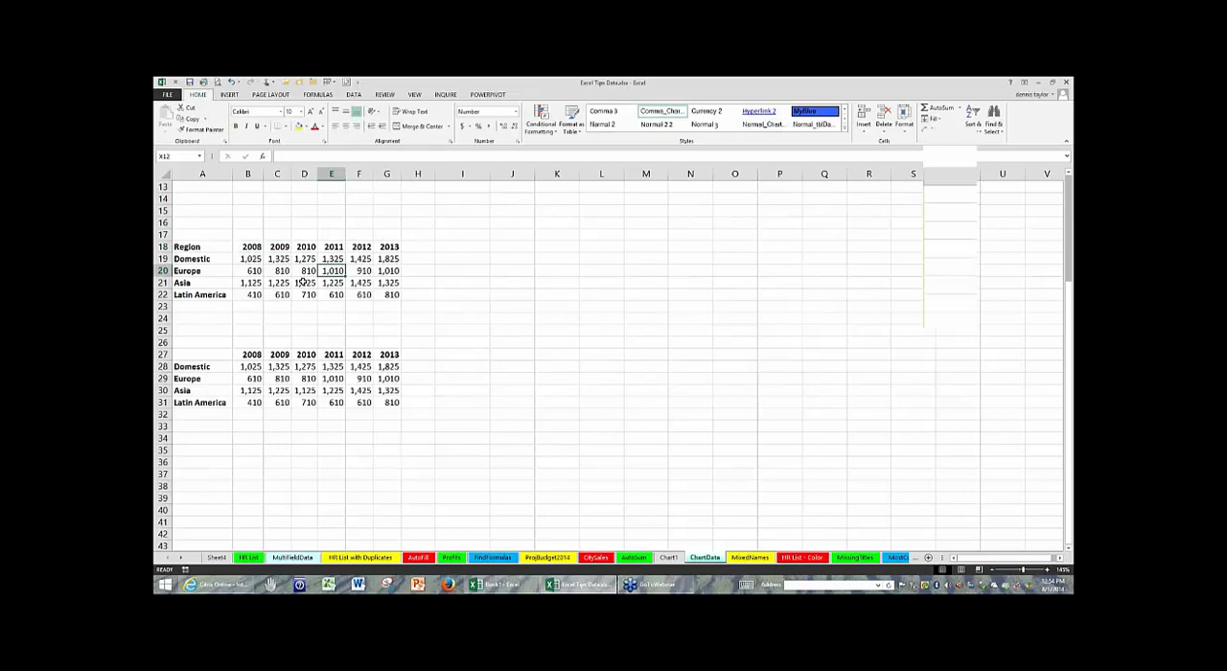
{"action": "key", "text": "alt+F1"}
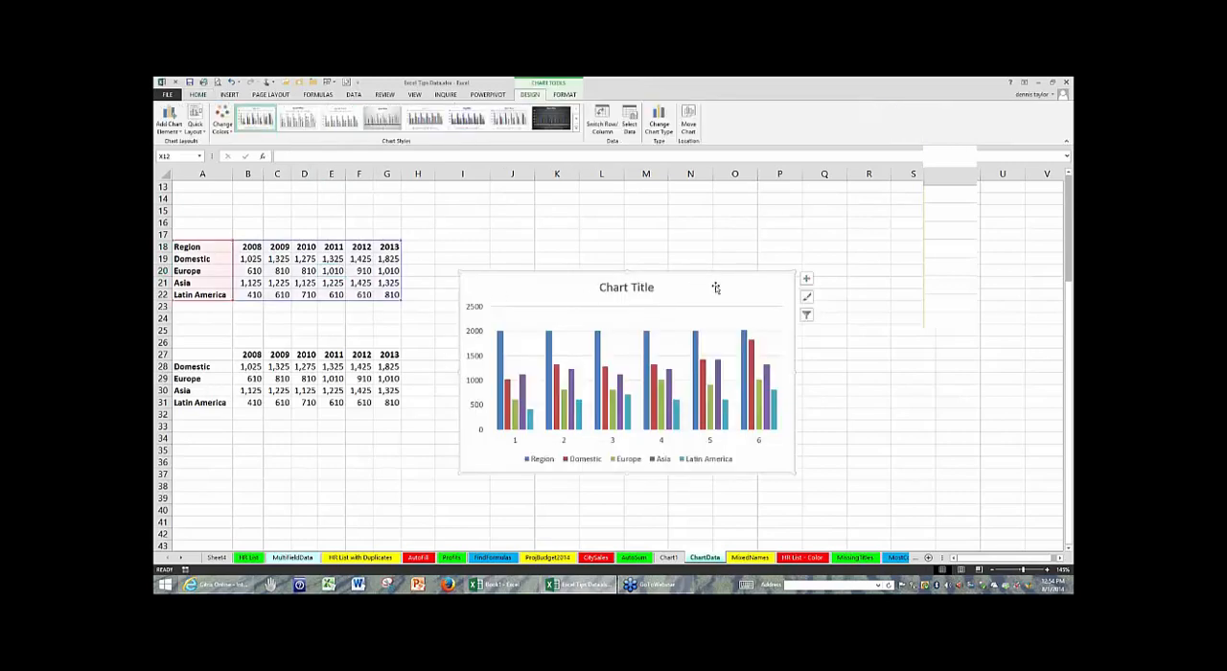
{"action": "left_click_drag", "start_coordinate": [734, 272], "coordinate": [721, 183]}
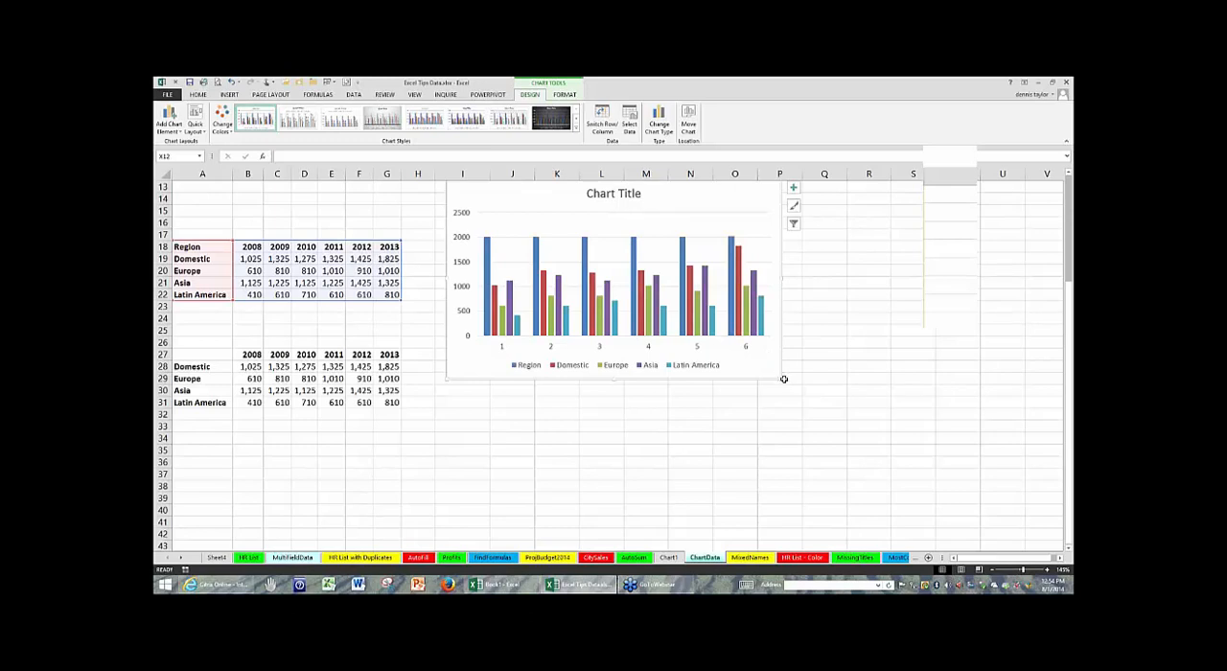
{"action": "left_click_drag", "start_coordinate": [780, 378], "coordinate": [773, 335]}
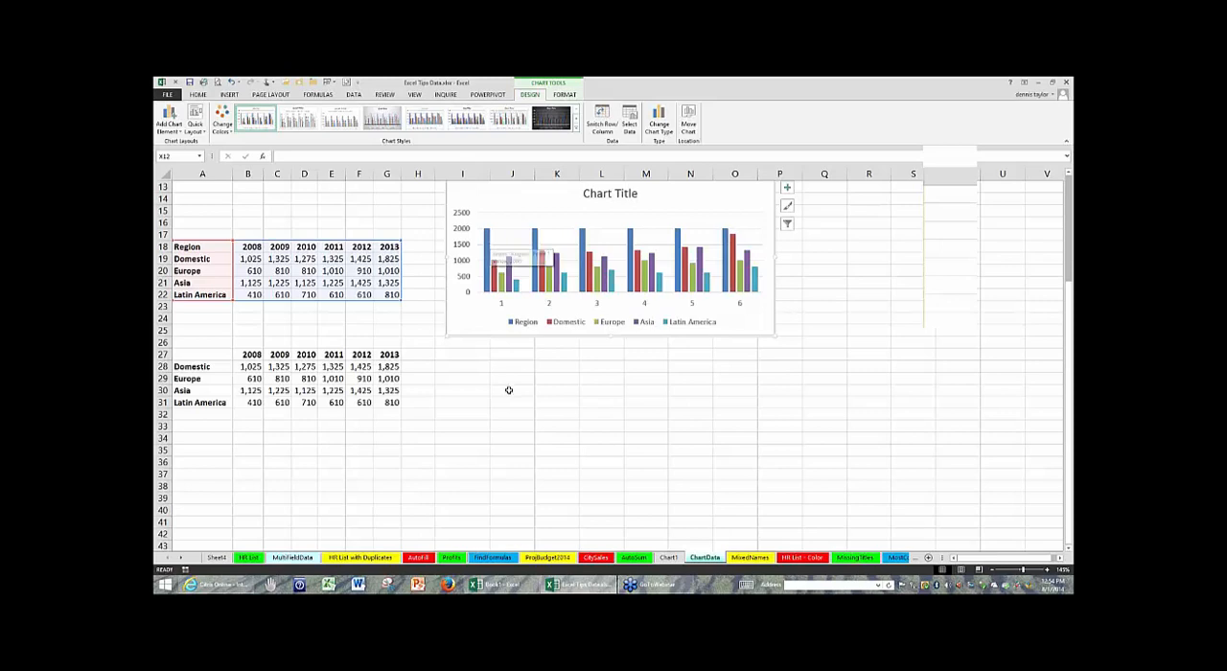
- Embed a default column chart of the table in A27:G31, move it below the upper chart, and select the year headings in B27:G27
{"action": "left_click", "coordinate": [286, 380]}
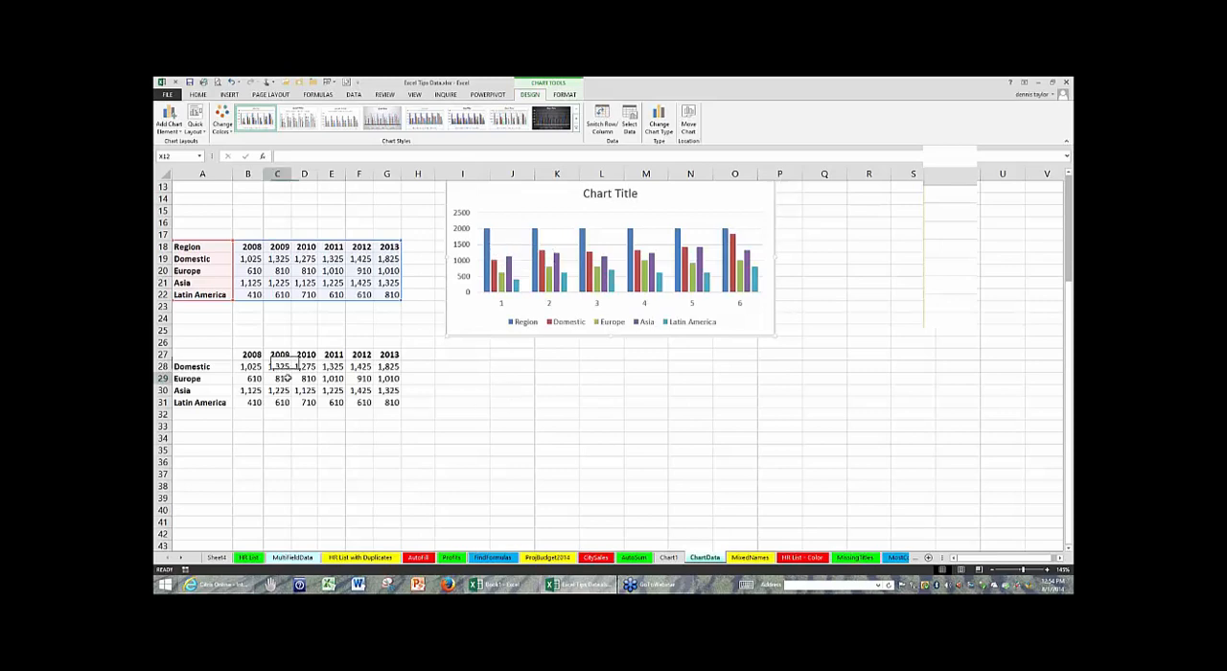
{"action": "left_click", "coordinate": [219, 355]}
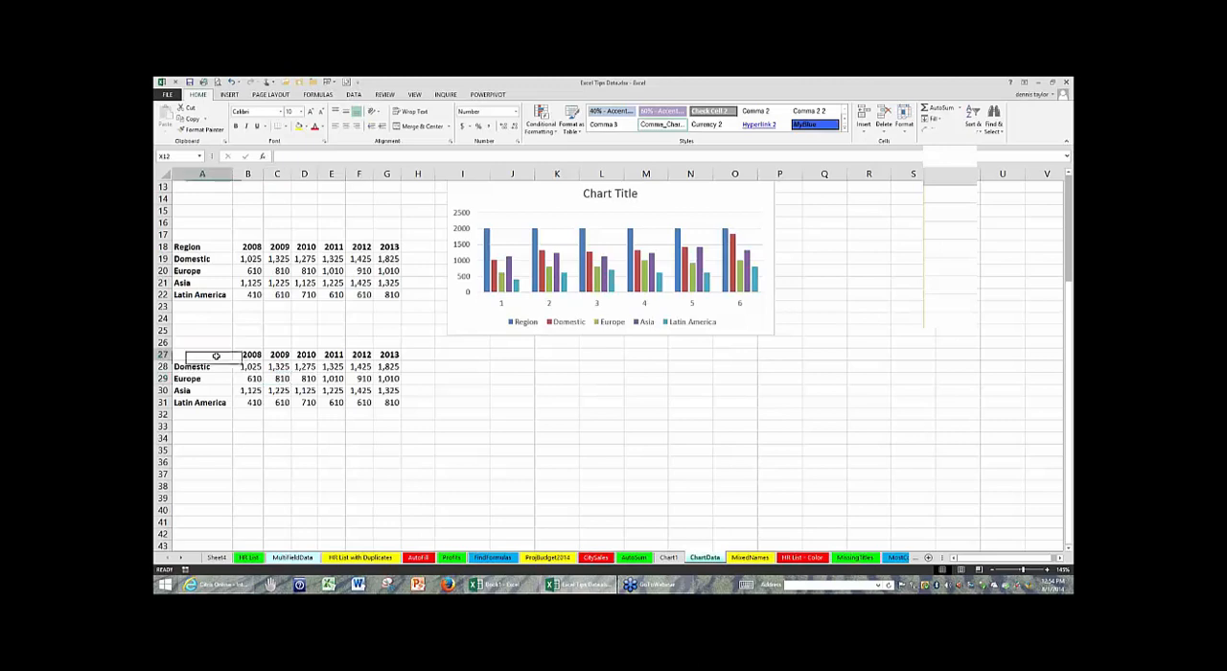
{"action": "left_click", "coordinate": [307, 379]}
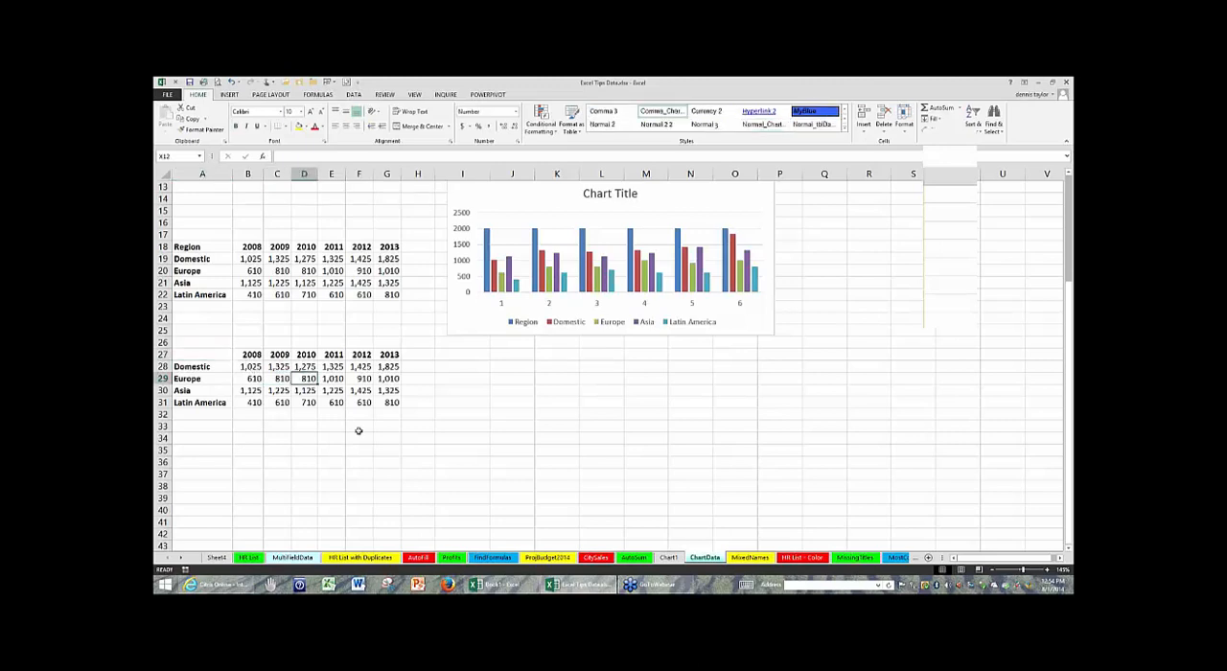
{"action": "key", "text": "alt+F1"}
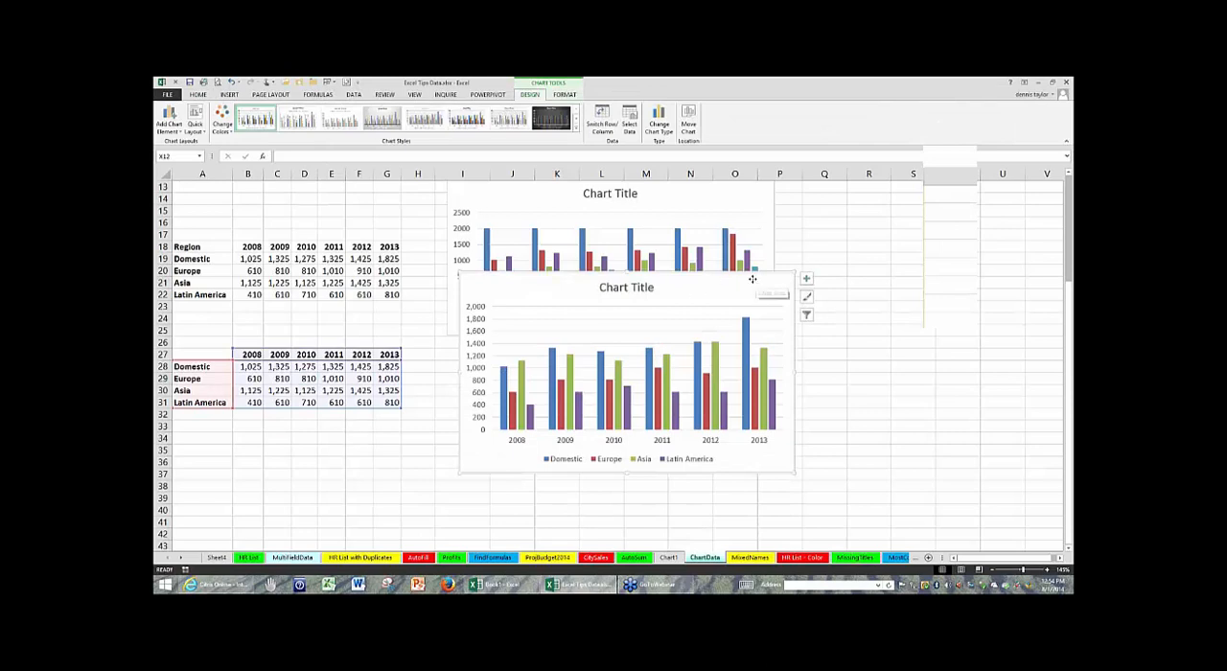
{"action": "left_click_drag", "start_coordinate": [738, 301], "coordinate": [737, 358]}
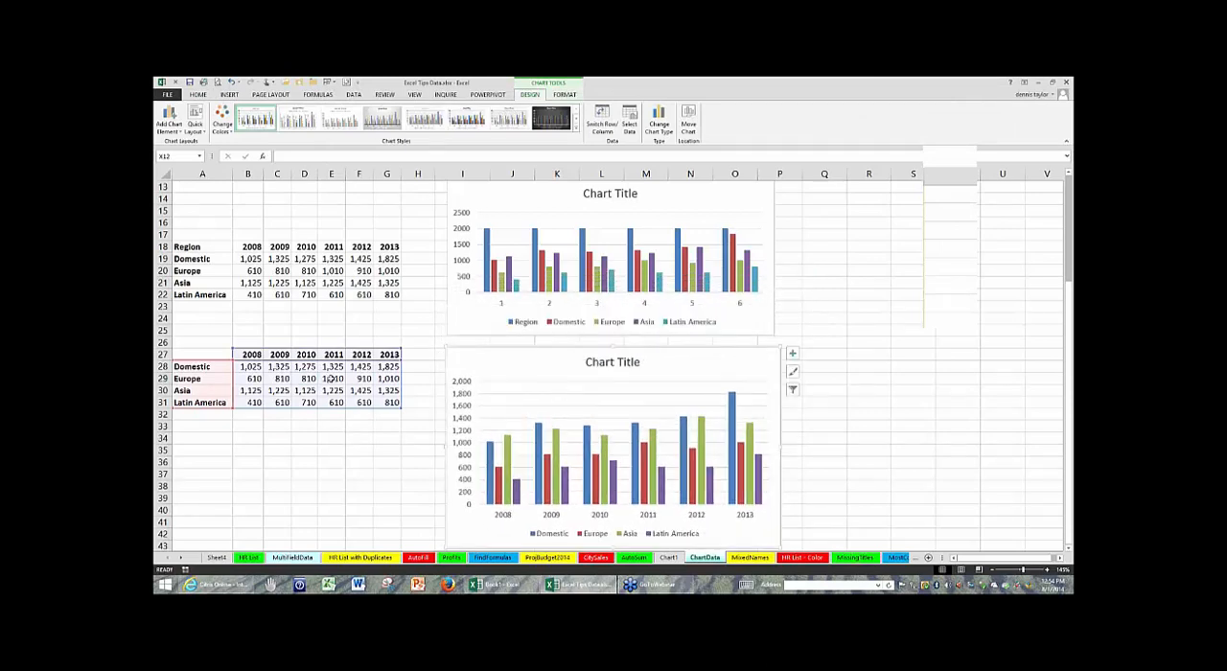
{"action": "left_click_drag", "start_coordinate": [247, 354], "coordinate": [389, 355]}
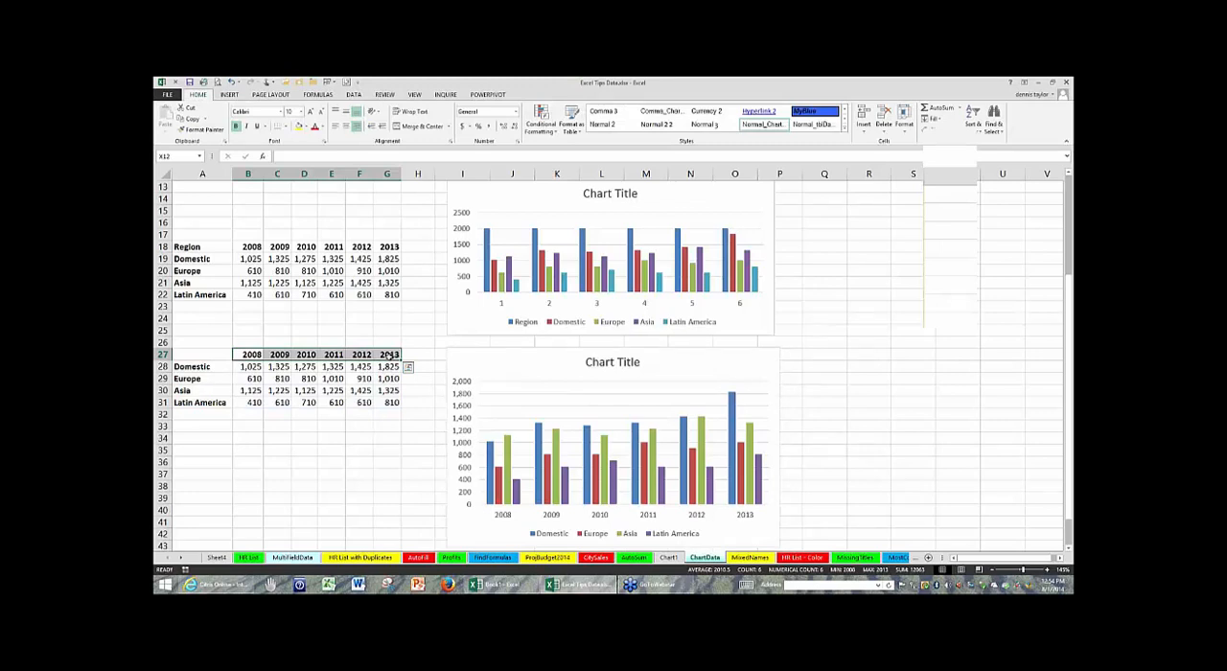
- On Sheet4, enter the heading Name in A1 and 2014 Salary in B1, split over two lines within the cell
{"action": "left_click", "coordinate": [217, 559]}
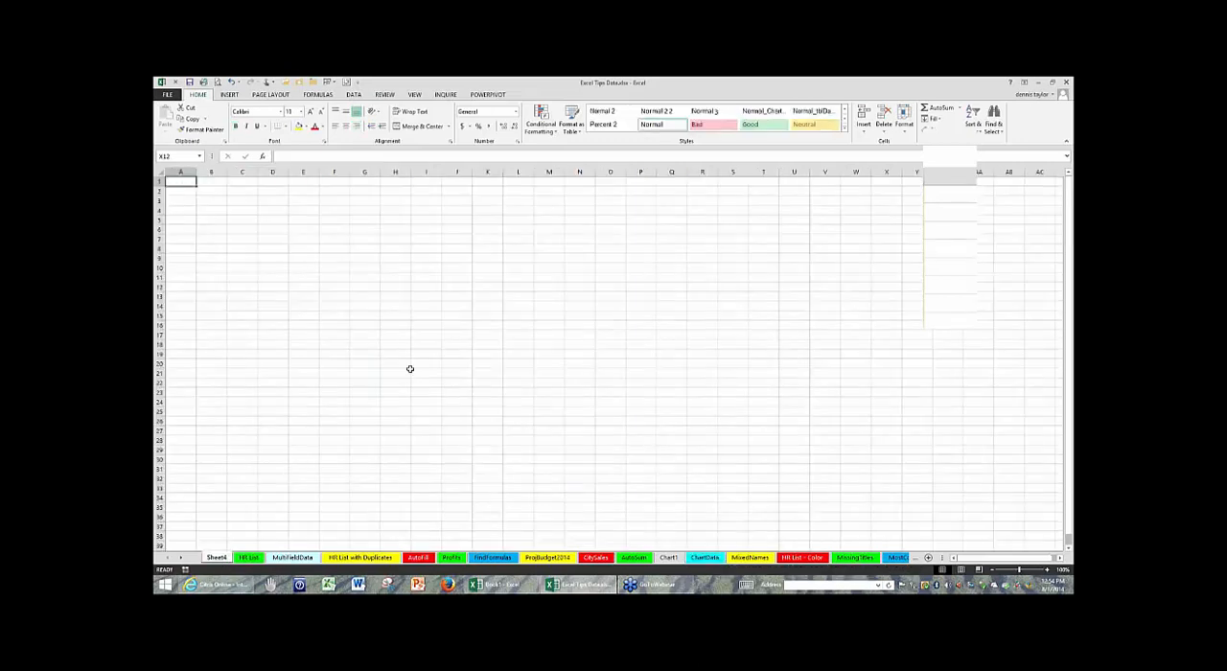
{"action": "scroll", "coordinate": [493, 449], "scroll_direction": "up", "scroll_amount": 15}
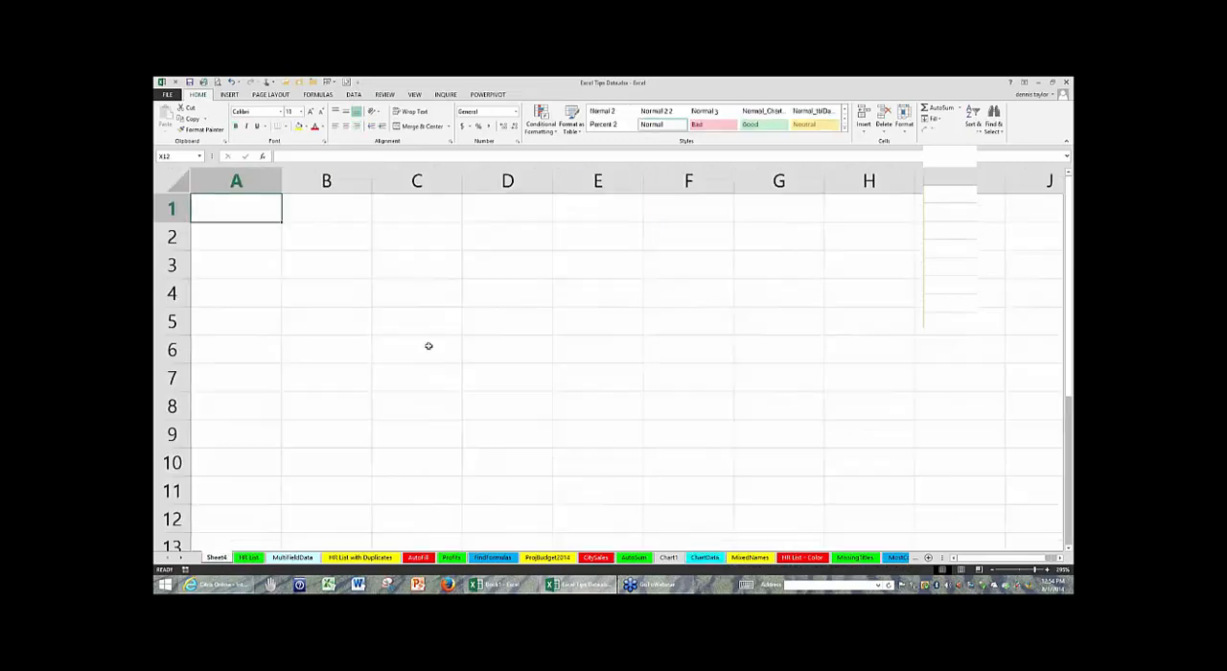
{"action": "type", "text": "Name"}
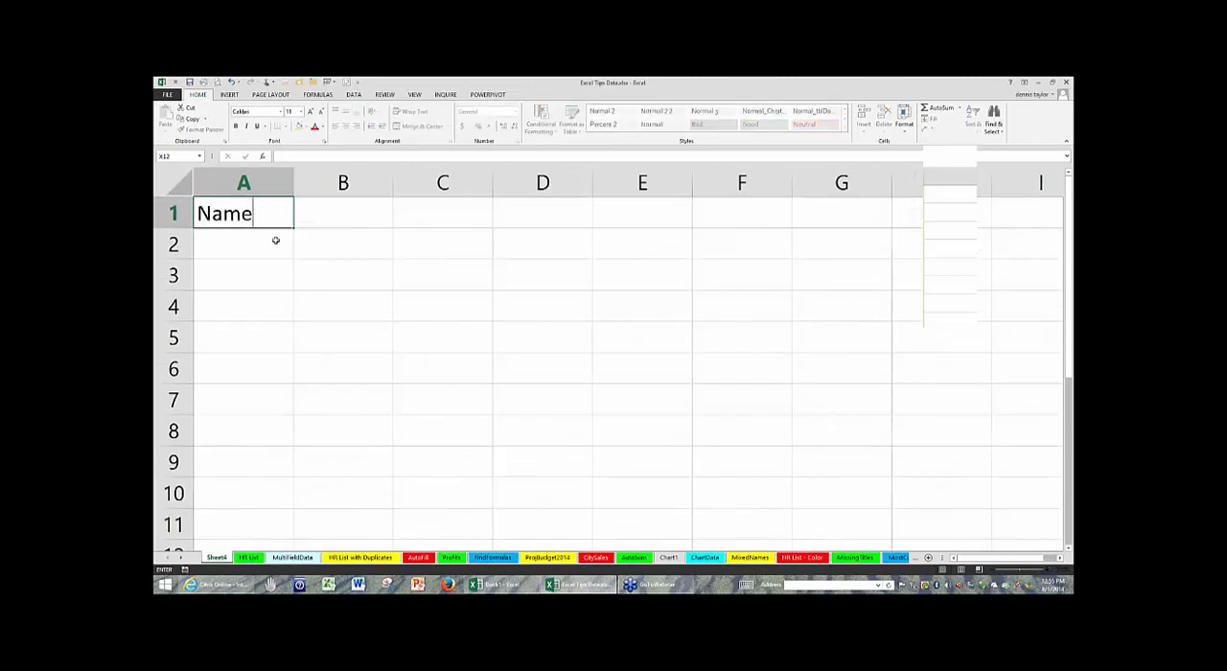
{"action": "key", "text": "Tab"}
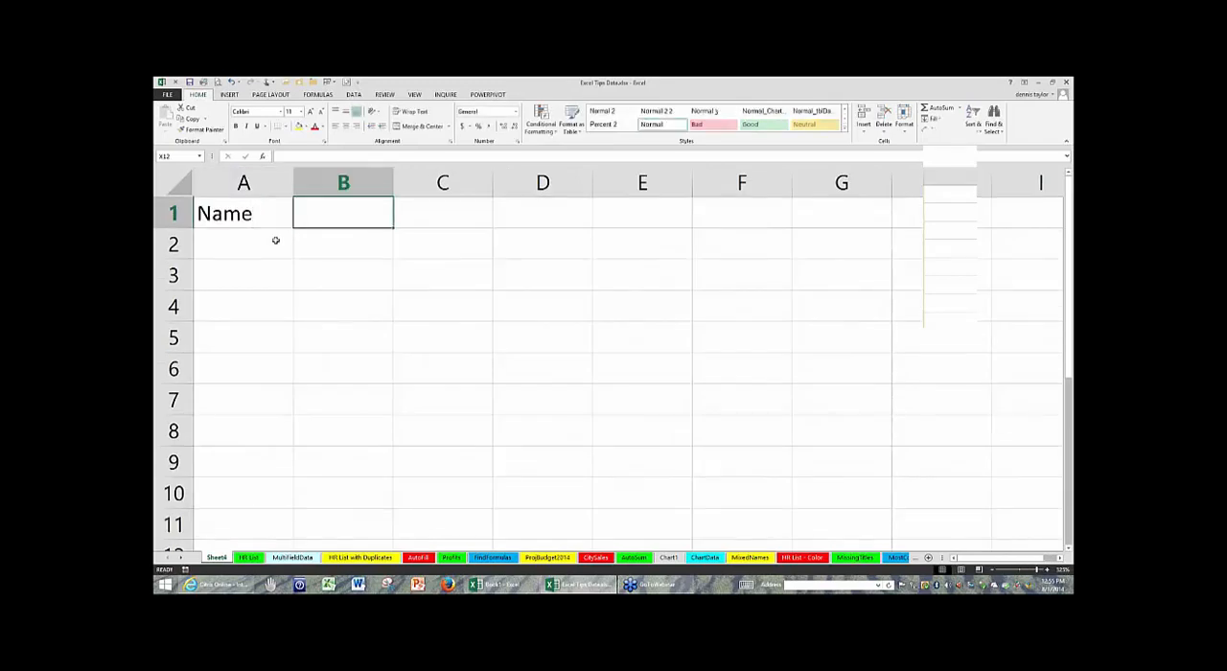
{"action": "type", "text": "201"}
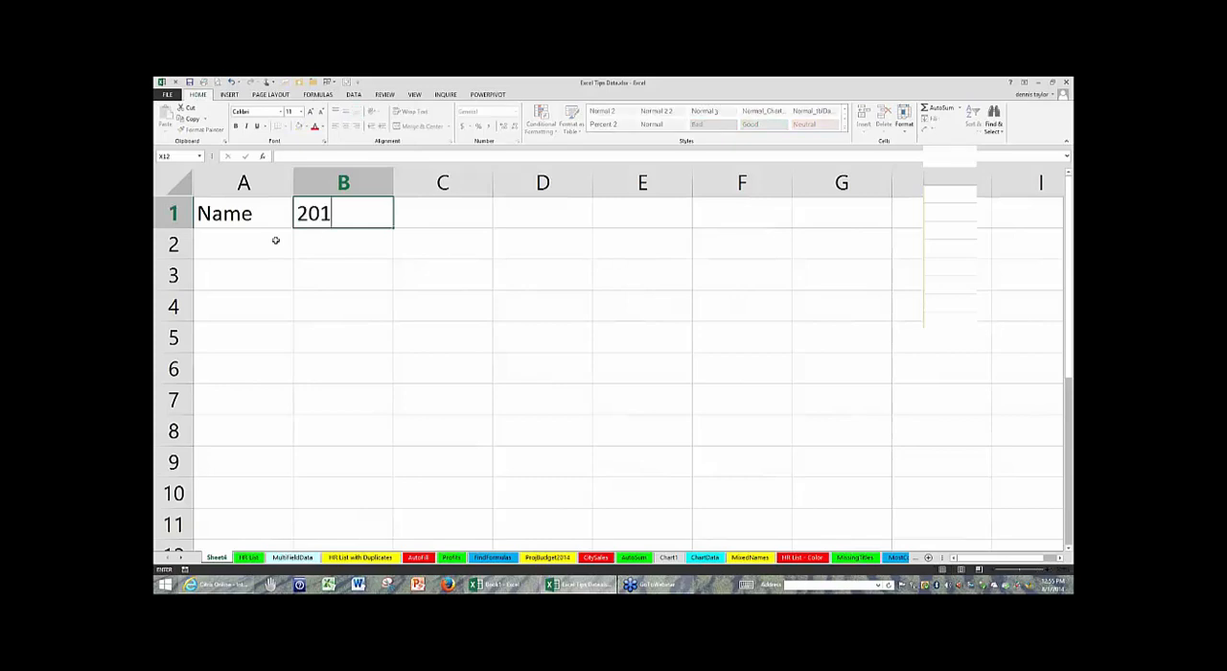
{"action": "type", "text": "4"}
{"action": "key", "text": "Return"}
{"action": "type", "text": "Salar"}
{"action": "type", "text": "y"}
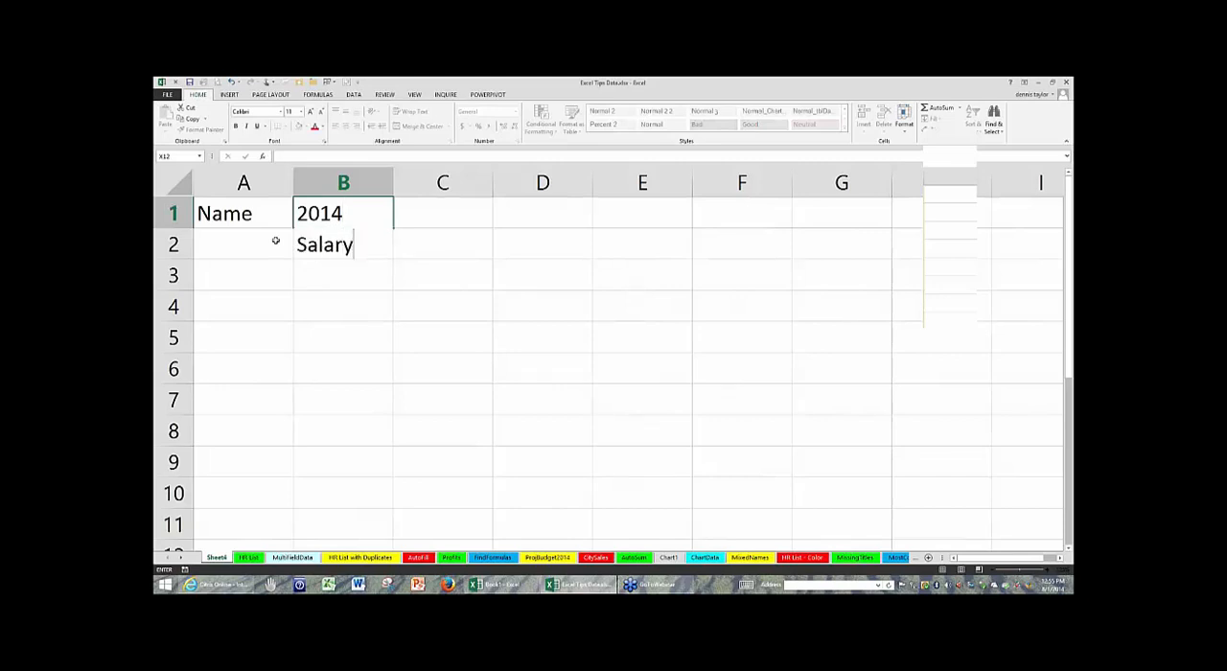
{"action": "key", "text": "Tab"}
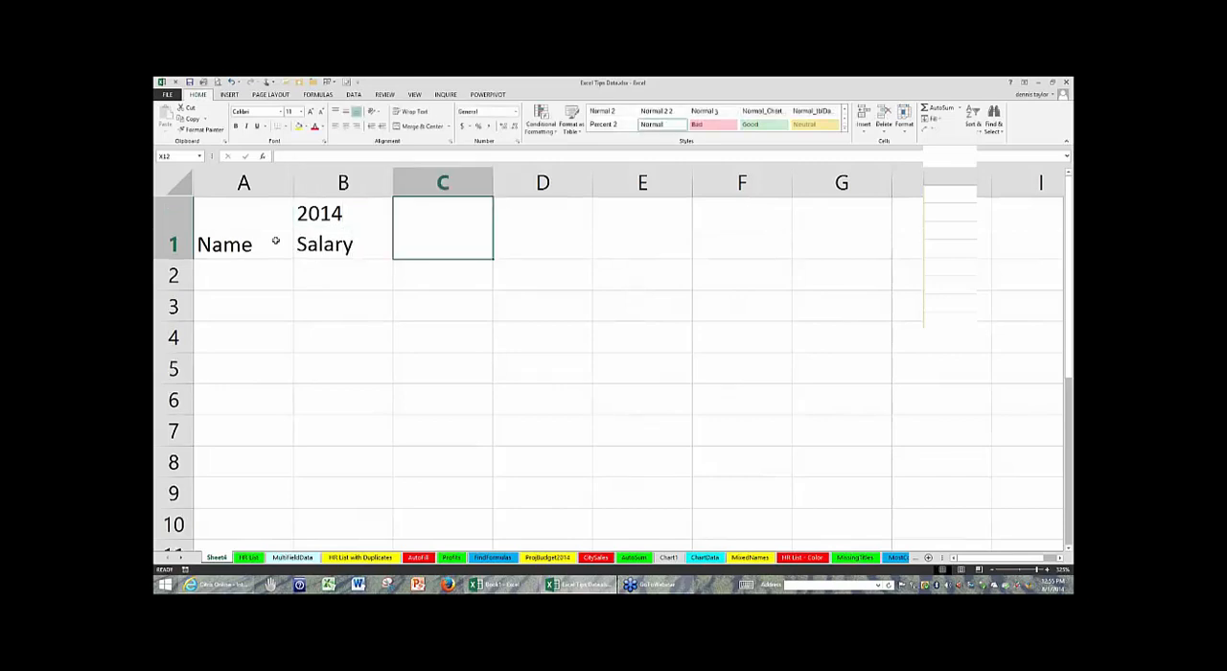
- Enter 2014 and Tax on two lines within C1, and put Code in C2 below it
{"action": "type", "text": "2014"}
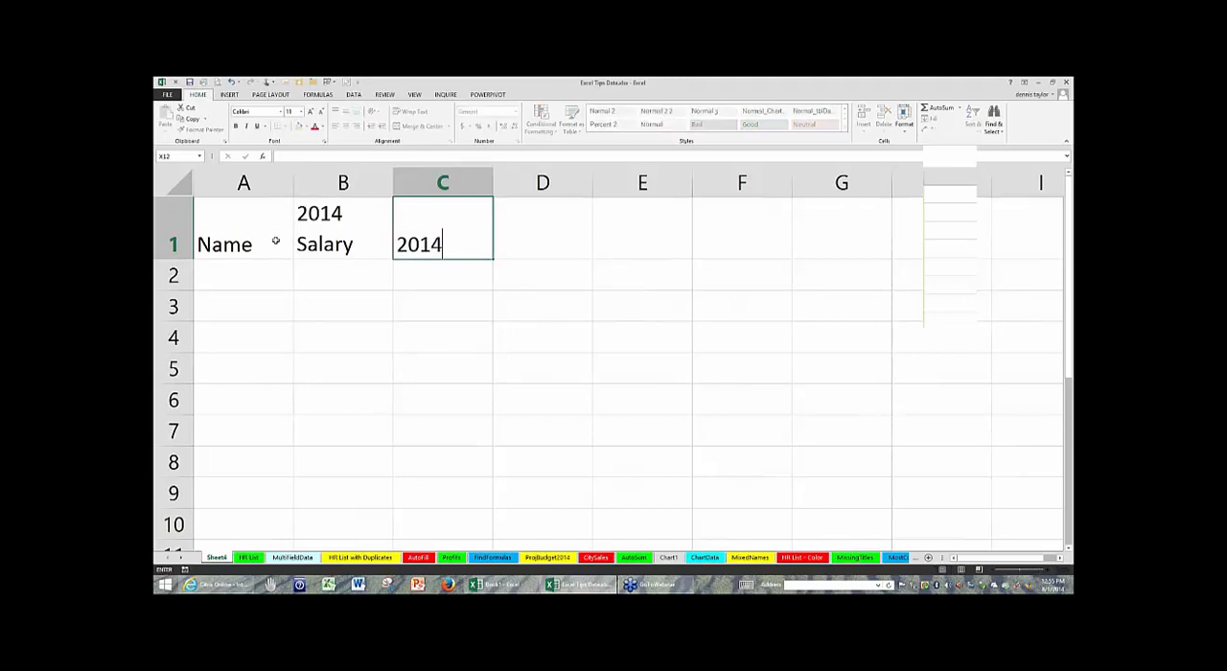
{"action": "key", "text": "alt+Return"}
{"action": "type", "text": "R"}
{"action": "key", "text": "BackSpace"}
{"action": "type", "text": "Tax"}
{"action": "key", "text": "Return"}
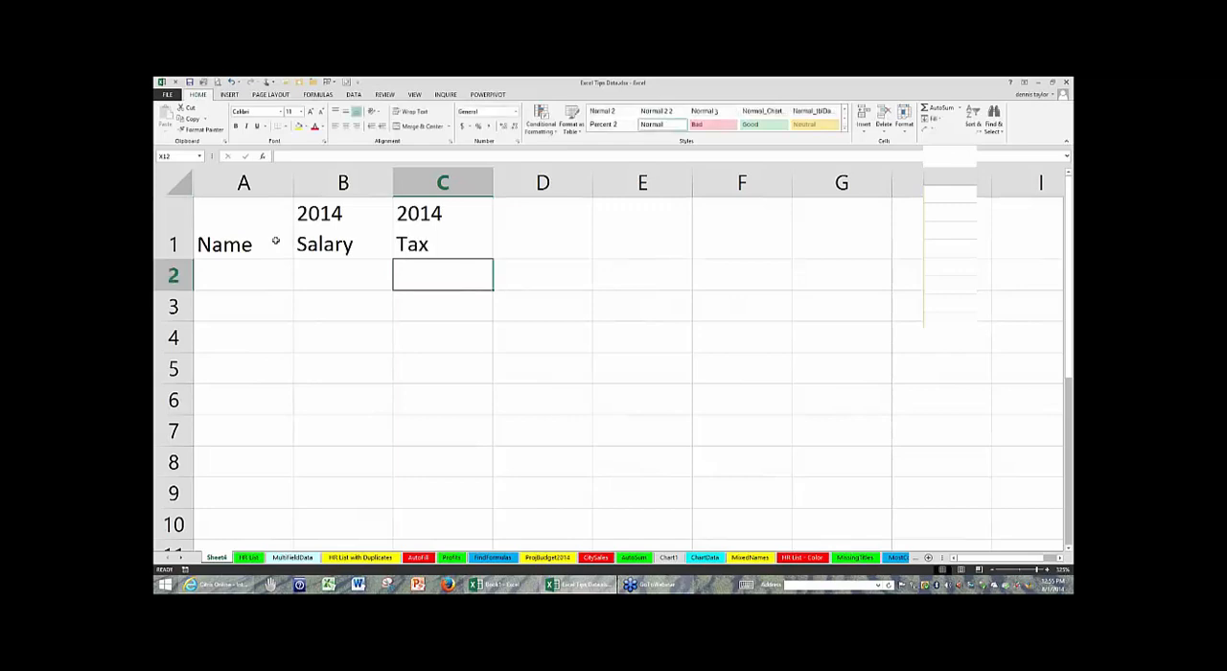
{"action": "type", "text": "Code"}
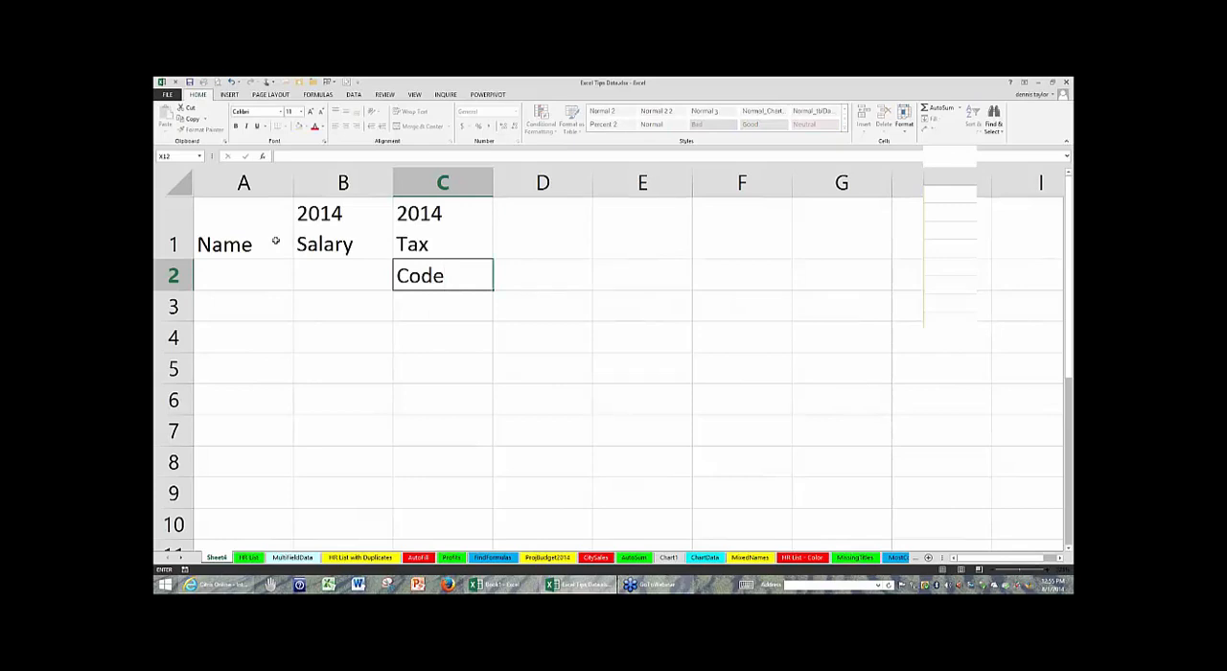
{"action": "key", "text": "Return"}
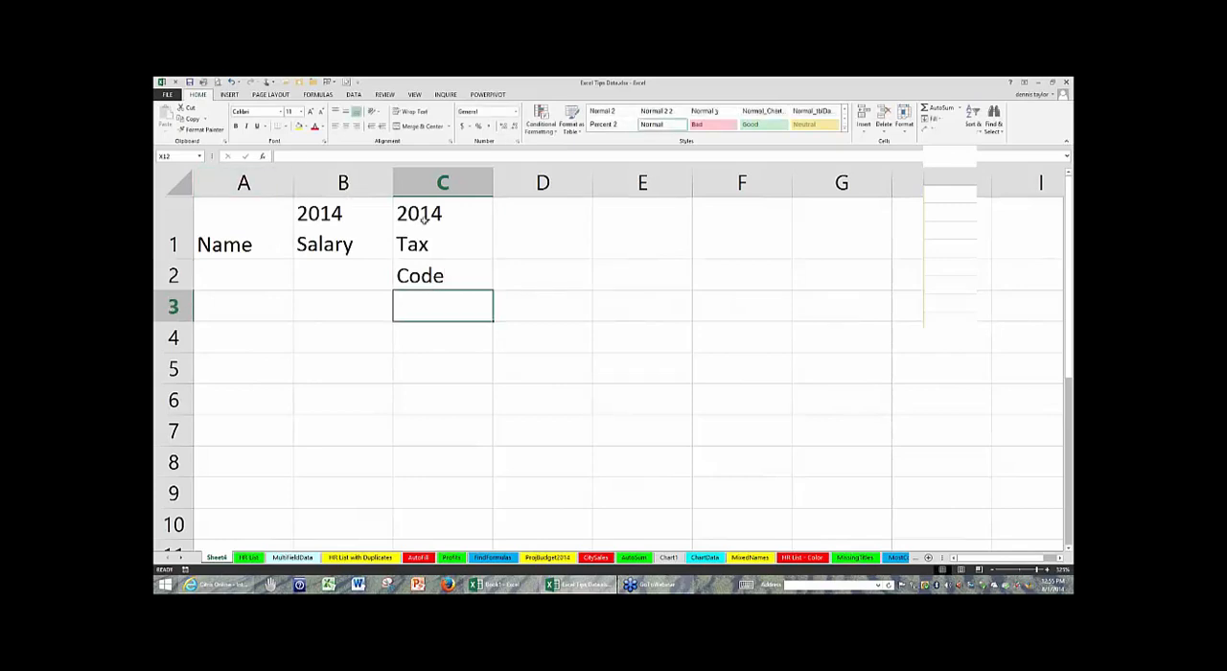
- Clear the heading text from C1 and C2, discarding any edit in progress
{"action": "left_click", "coordinate": [433, 243]}
{"action": "double_click", "coordinate": [433, 244]}
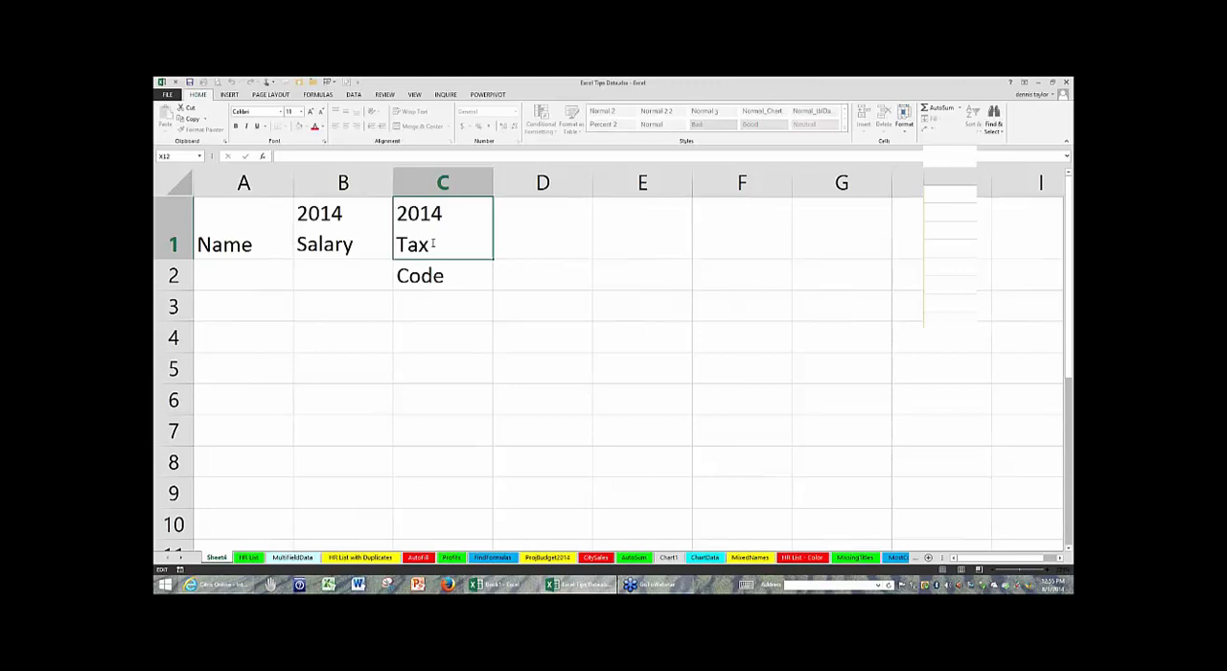
{"action": "key", "text": "alt+Return"}
{"action": "key", "text": "Escape"}
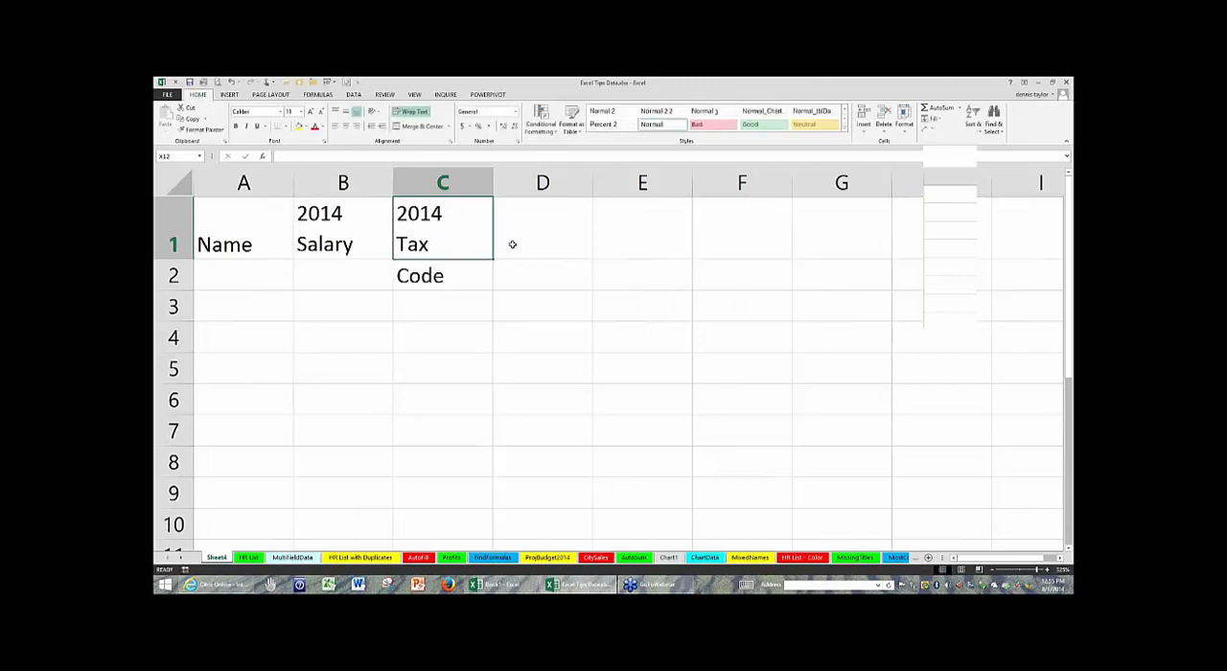
{"action": "left_click", "coordinate": [428, 276]}
{"action": "left_click", "coordinate": [438, 211]}
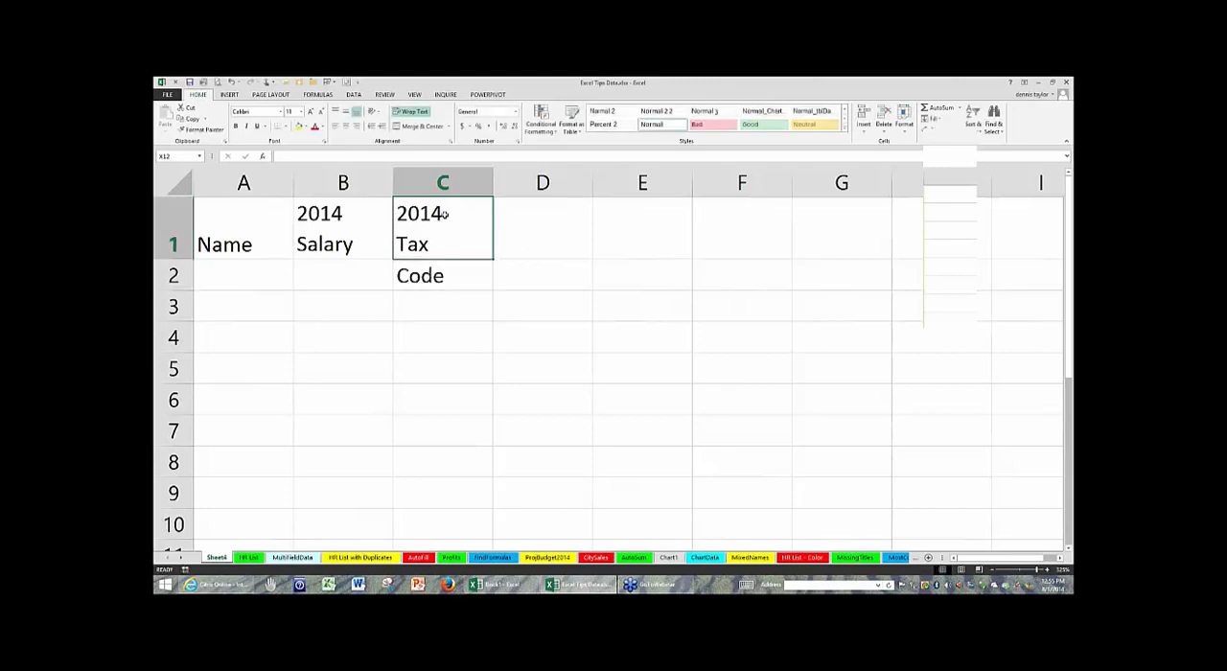
{"action": "left_click", "coordinate": [450, 274], "text": "shift"}
{"action": "key", "text": "Delete"}
{"action": "left_click", "coordinate": [453, 218]}
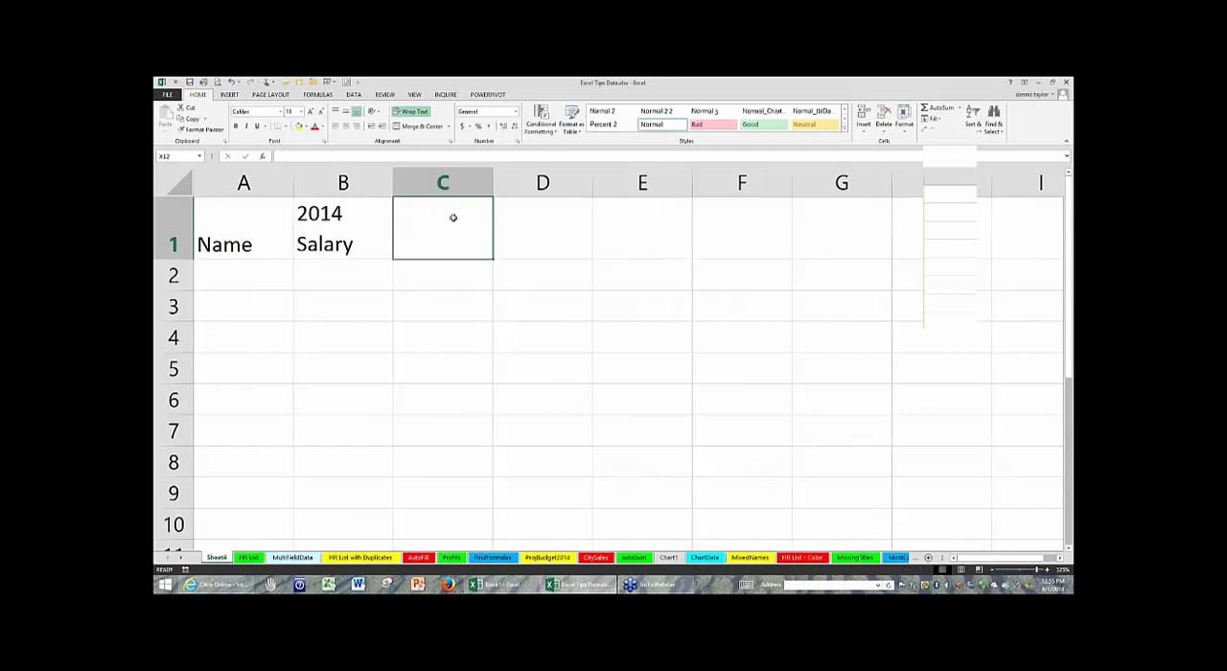
- Enter 2014, Tax and Code in C1 as a single heading on three lines within the cell
{"action": "type", "text": "2014"}
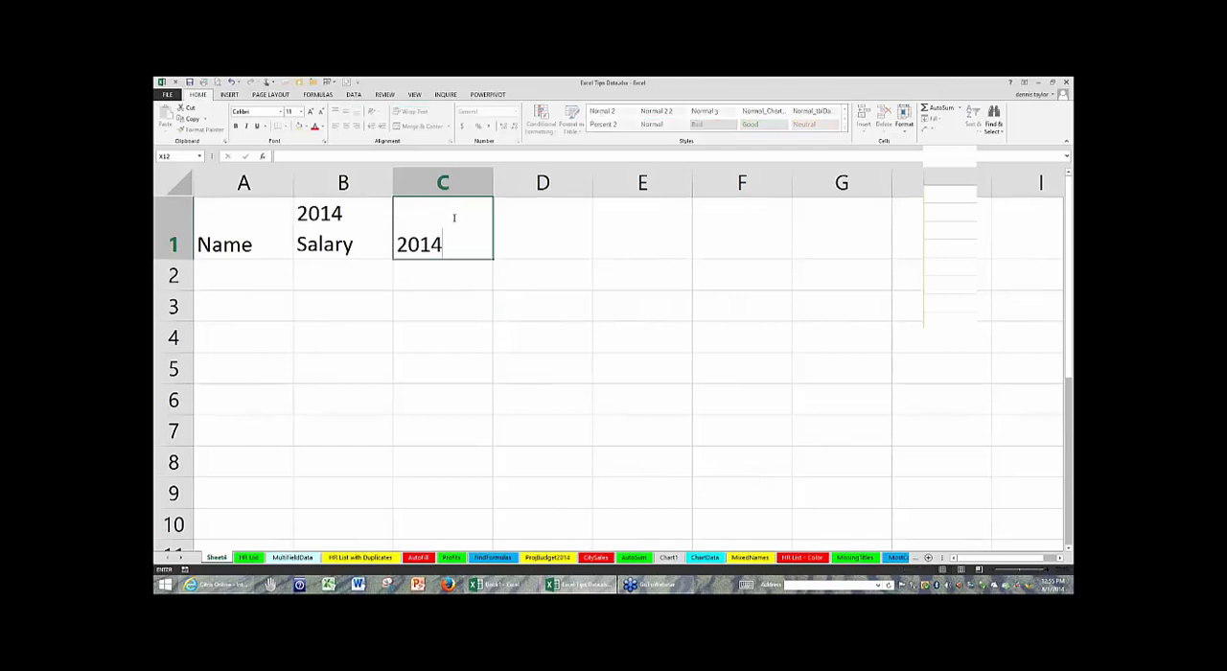
{"action": "key", "text": "alt+Return"}
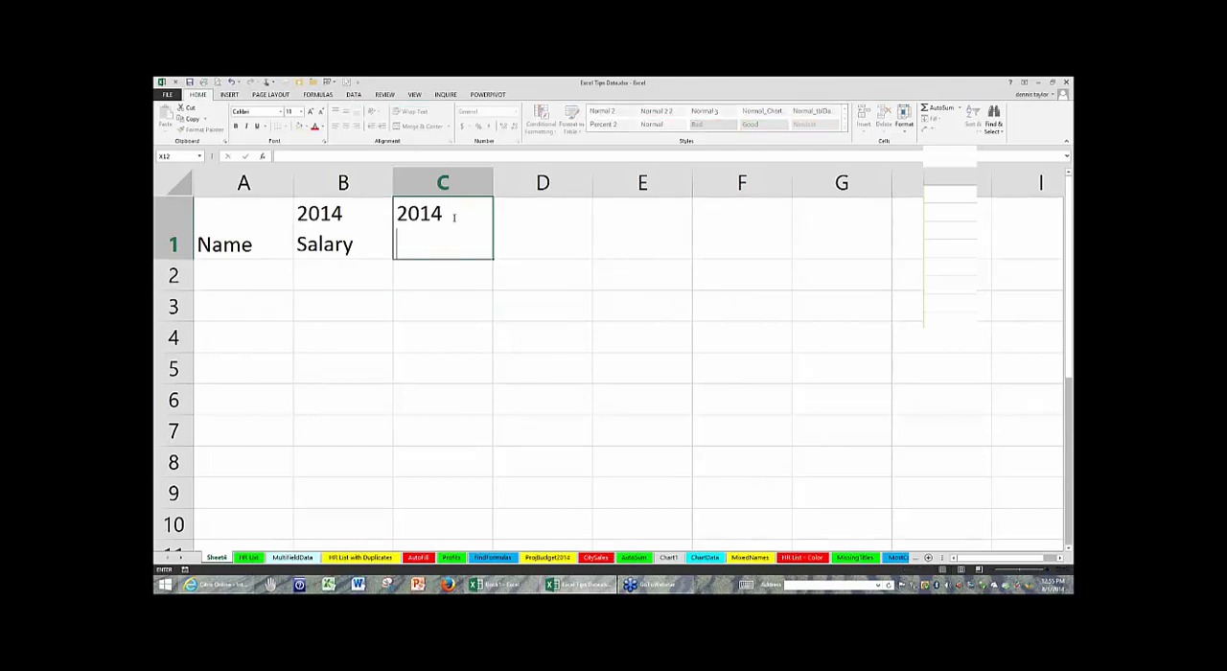
{"action": "type", "text": "Tax"}
{"action": "key", "text": "alt+Return"}
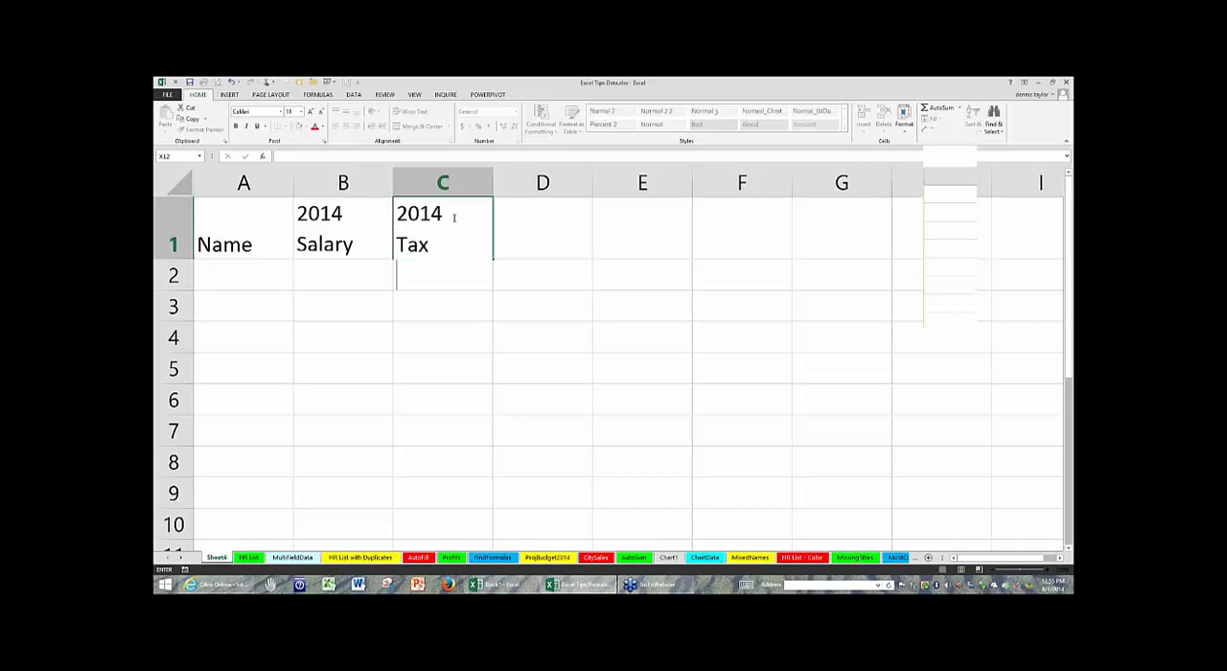
{"action": "type", "text": "Code"}
{"action": "key", "text": "Return"}
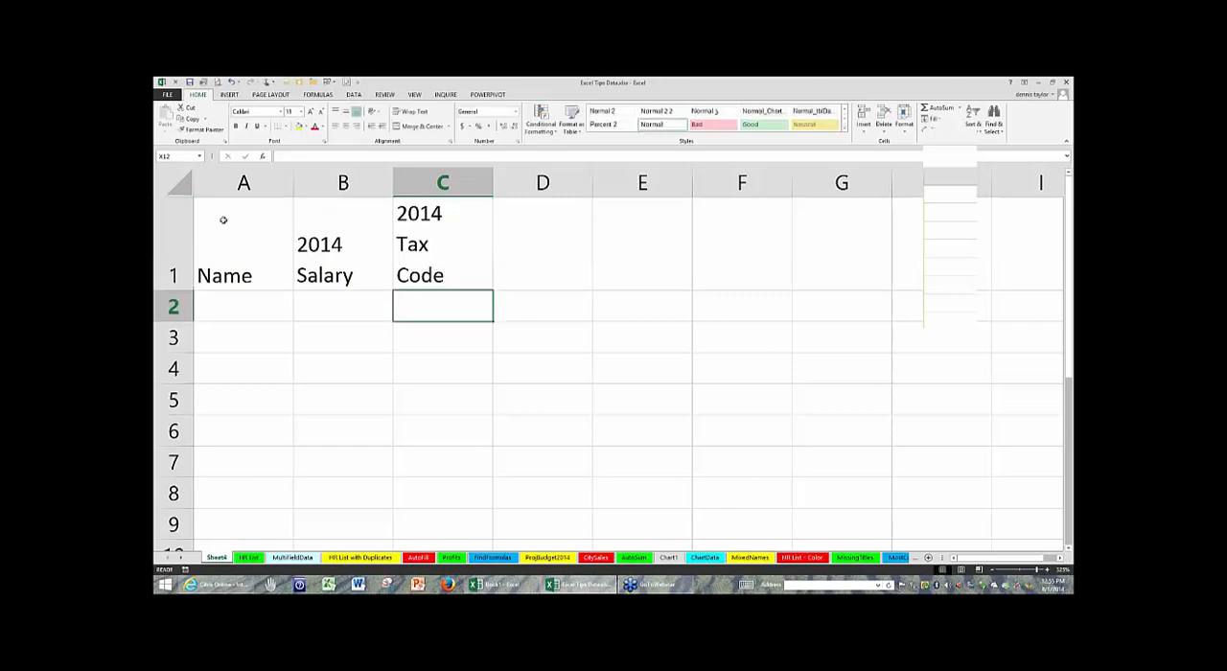
- Align the headings in A1:C1 to the top of their cells
{"action": "left_click_drag", "start_coordinate": [240, 220], "coordinate": [412, 228]}
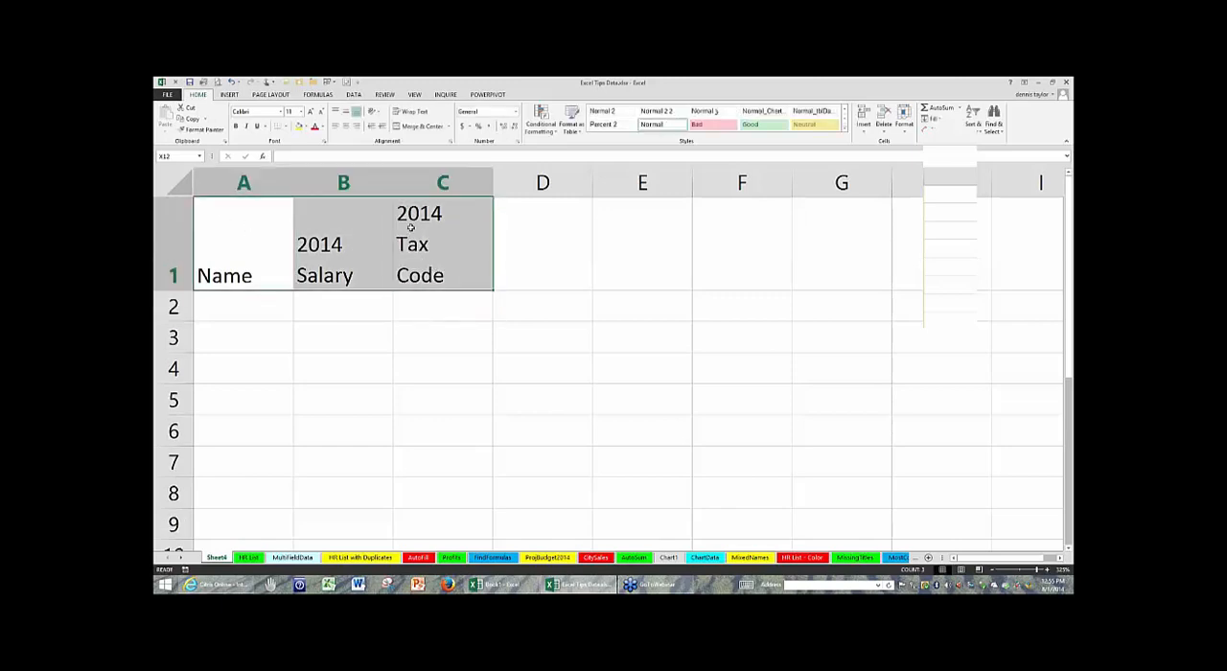
{"action": "left_click", "coordinate": [336, 111]}
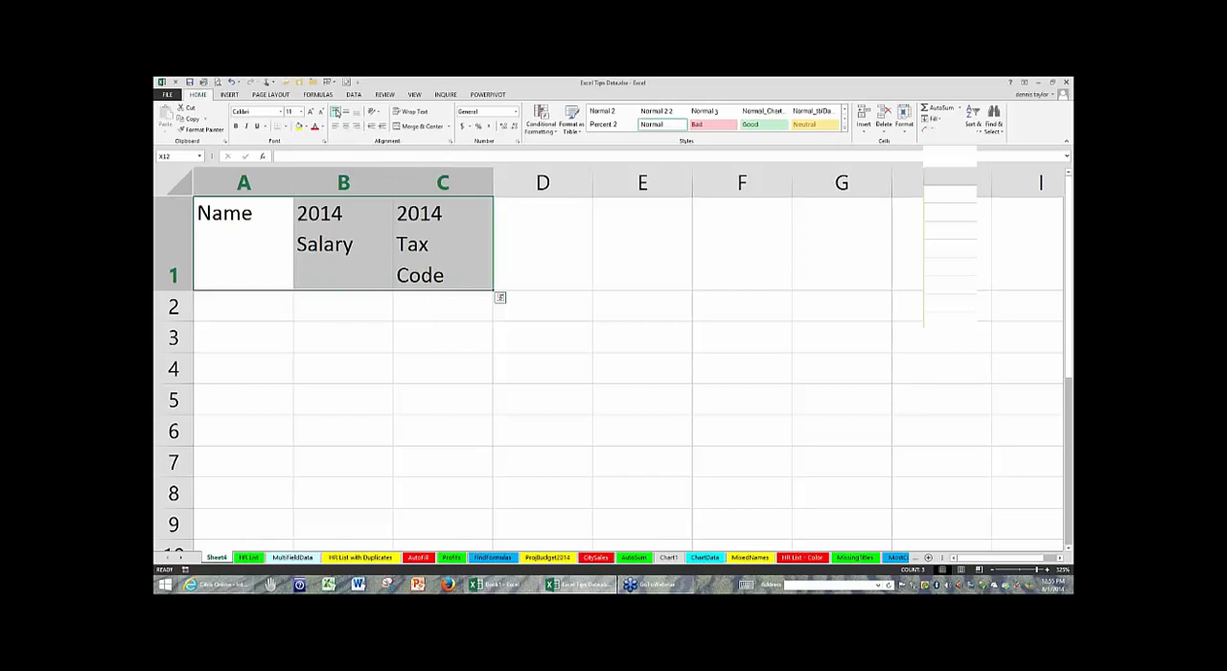
{"action": "left_click", "coordinate": [457, 239]}
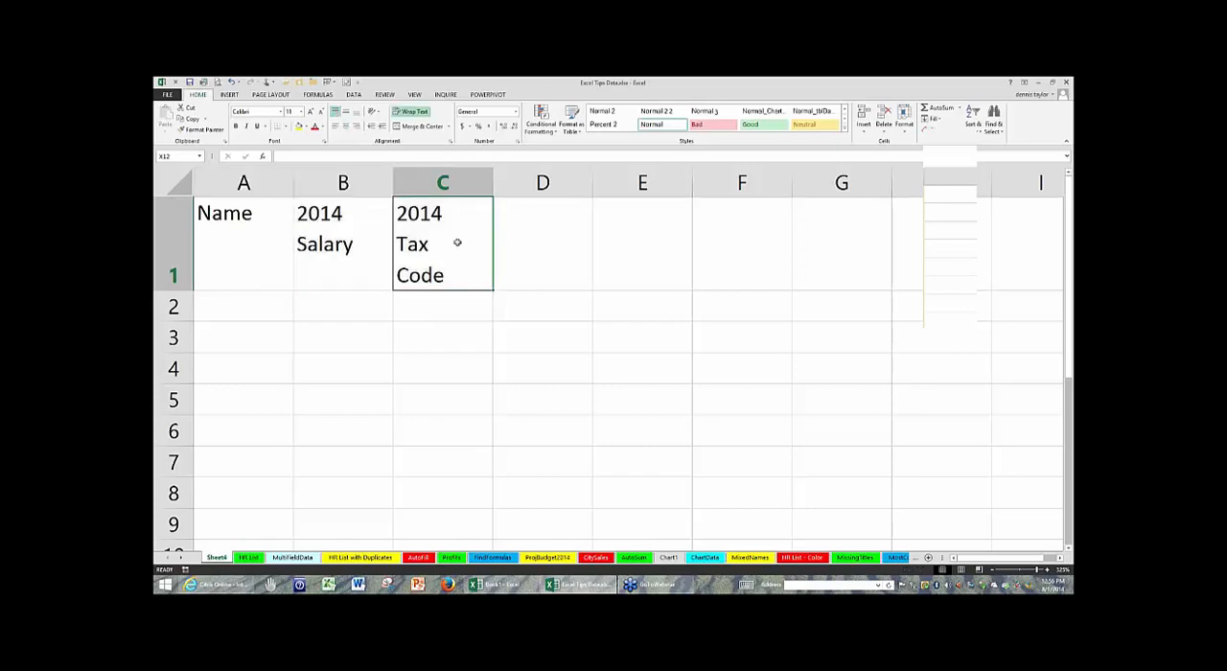
{"action": "left_click", "coordinate": [481, 374]}
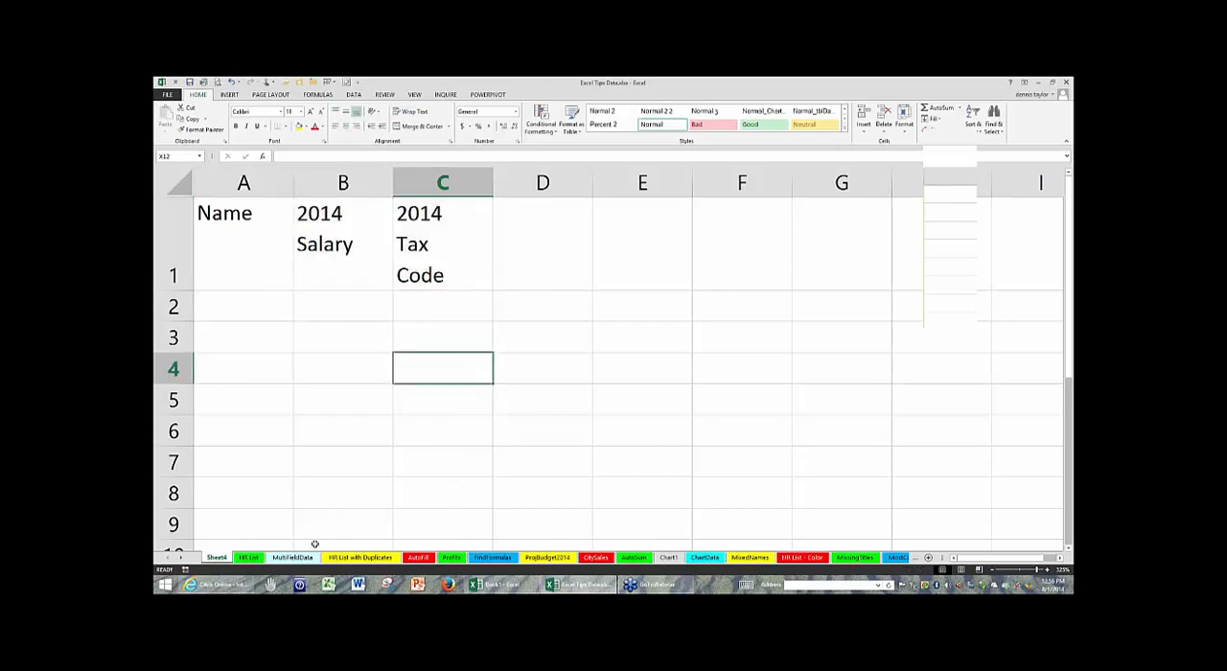
- On the HR List sheet, hide rows 2 to 6 of the employee table
{"action": "left_click", "coordinate": [250, 557]}
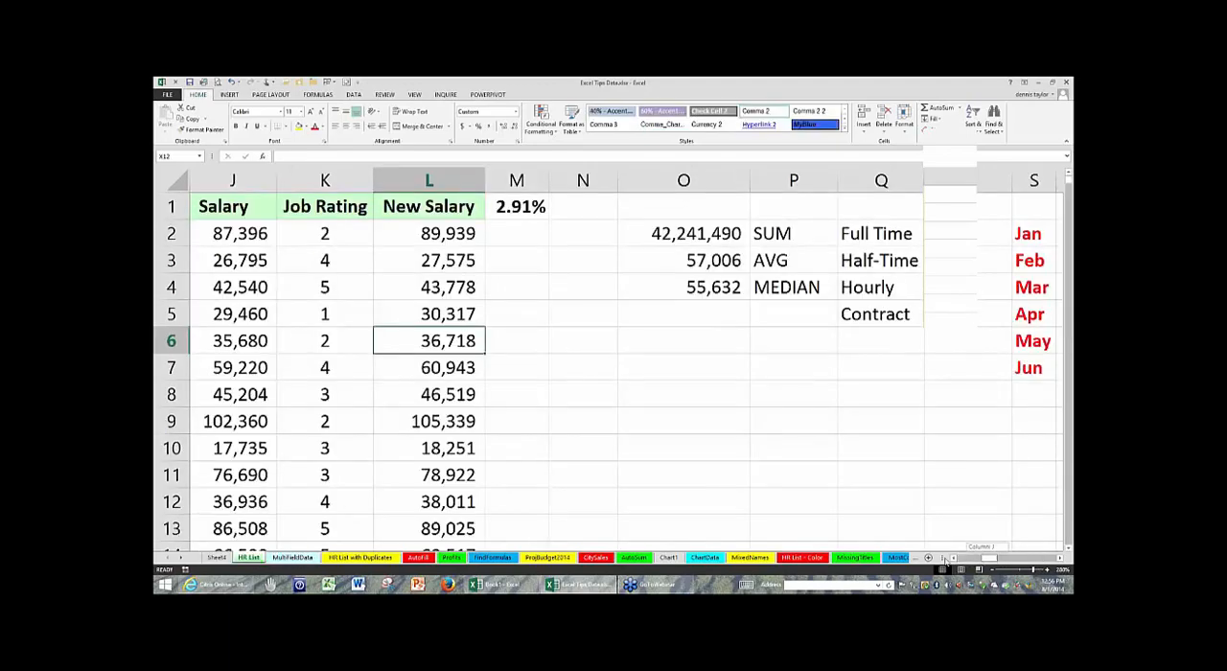
{"action": "left_click_drag", "start_coordinate": [947, 563], "coordinate": [932, 563]}
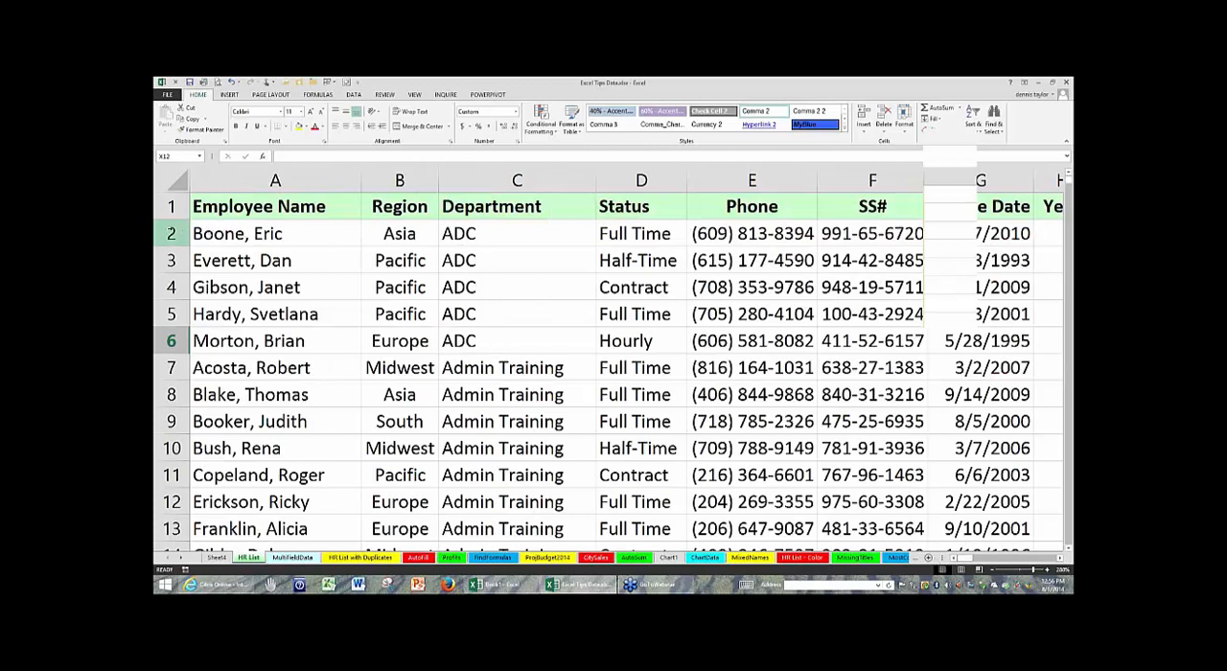
{"action": "left_click_drag", "start_coordinate": [173, 233], "coordinate": [172, 340]}
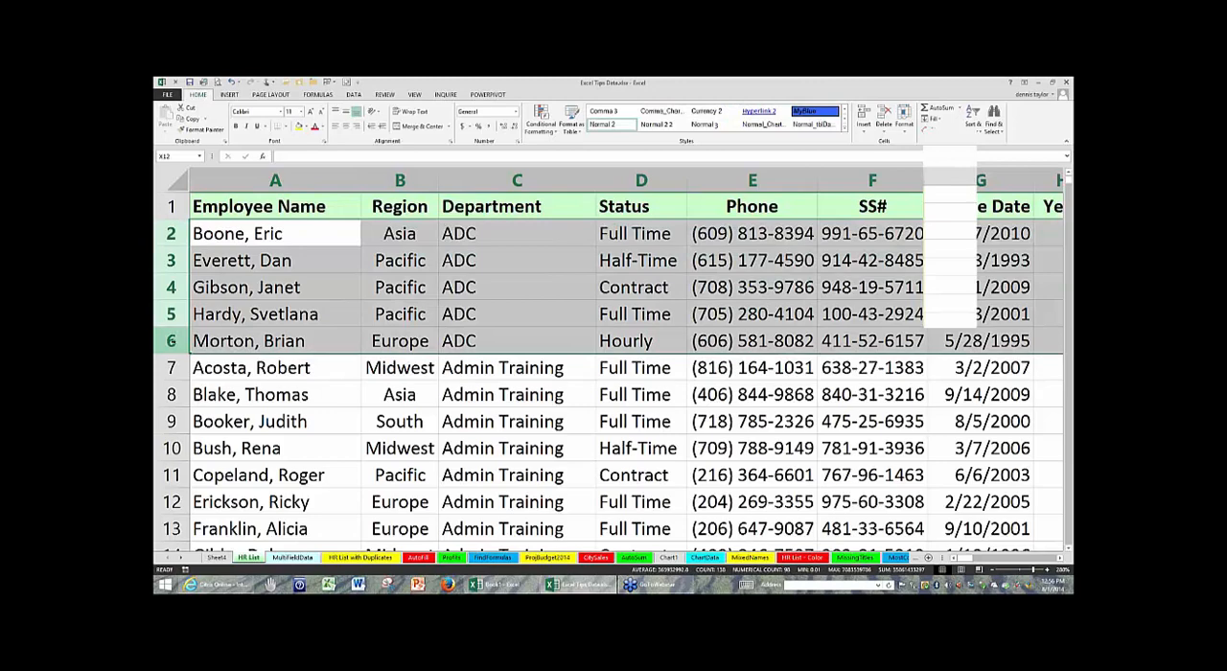
{"action": "right_click", "coordinate": [173, 341]}
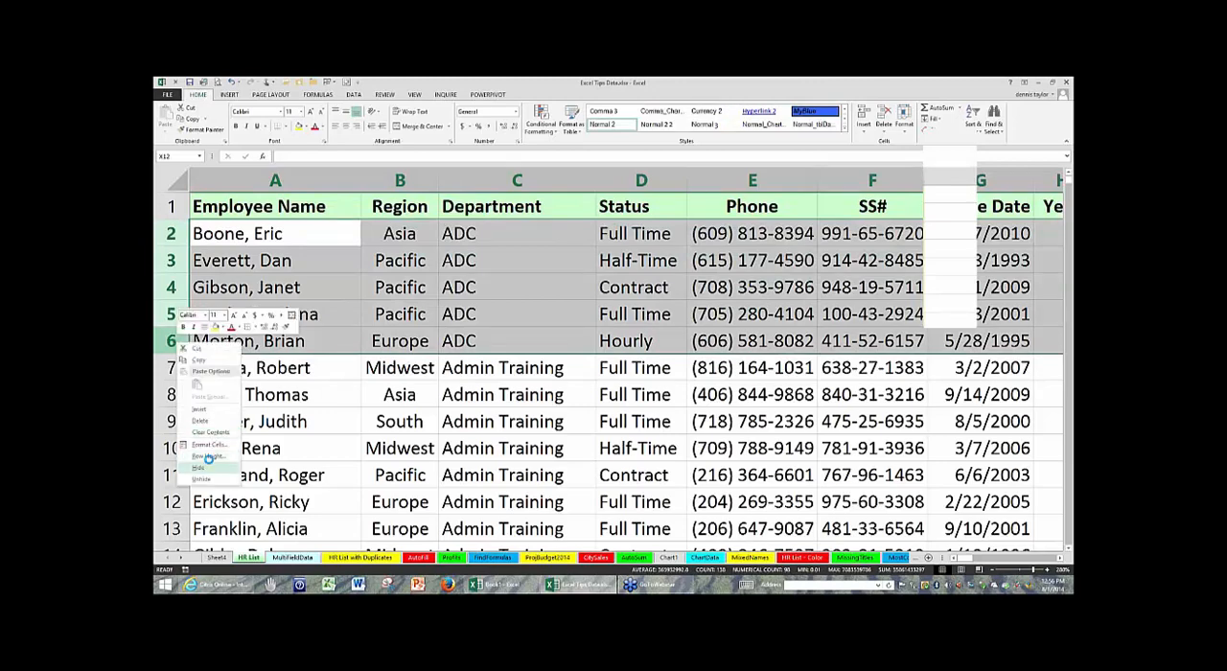
{"action": "left_click", "coordinate": [205, 466]}
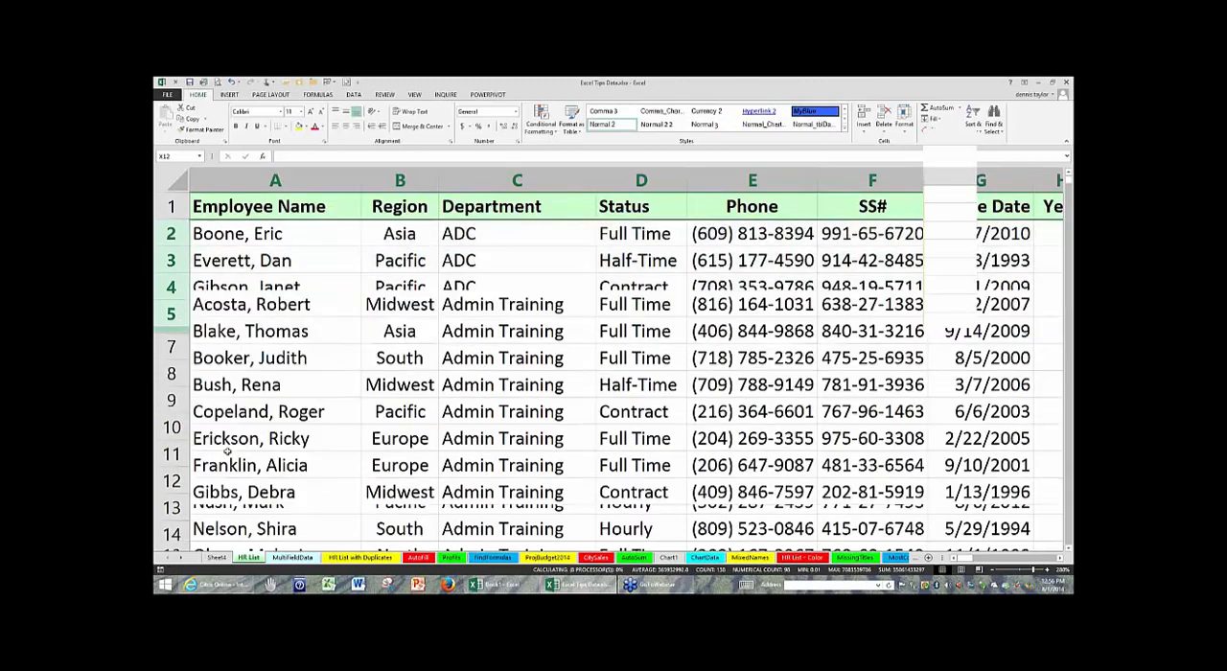
- Hide the Phone and SS# columns, E and F, of the employee table
{"action": "left_click_drag", "start_coordinate": [755, 179], "coordinate": [863, 179]}
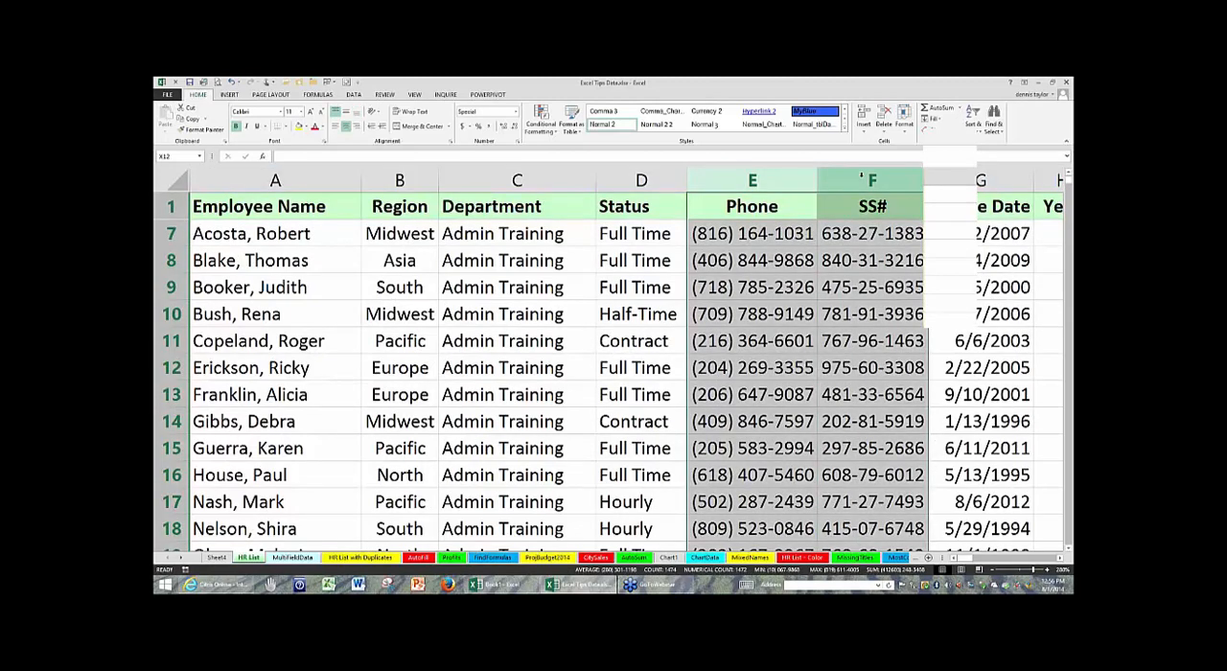
{"action": "right_click", "coordinate": [862, 179]}
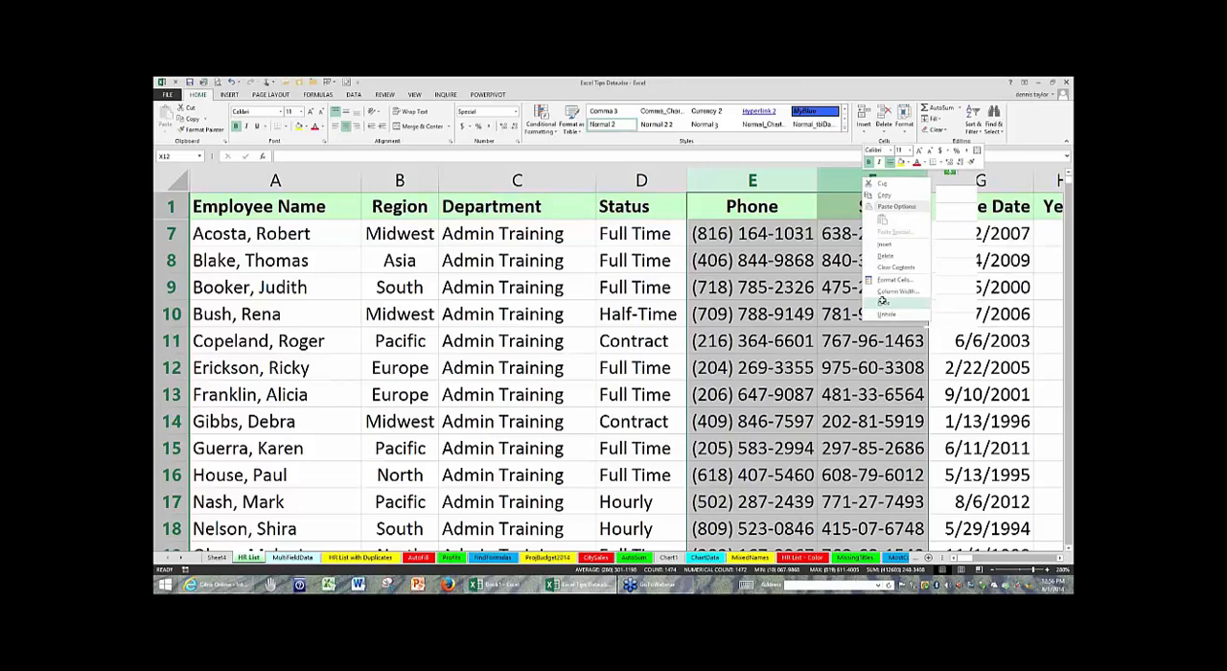
{"action": "left_click", "coordinate": [883, 303]}
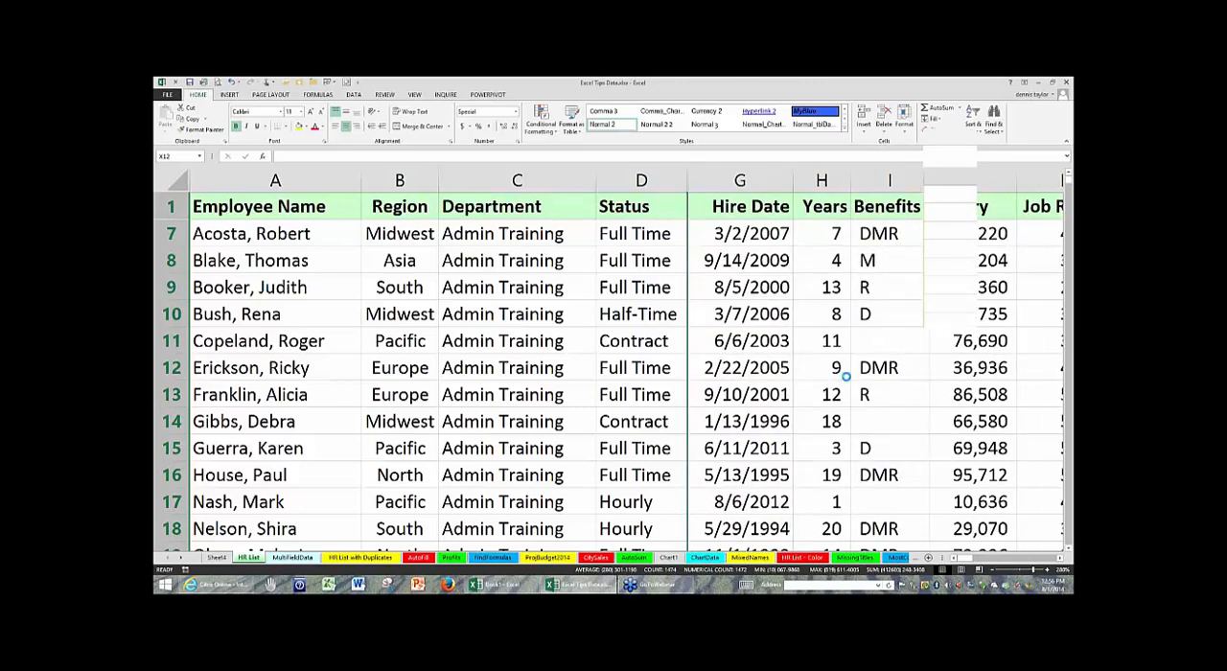
- Copy the range A1:J18, hidden rows and columns included, and paste it at D2 on Sheet4
{"action": "scroll", "coordinate": [845, 376], "scroll_direction": "down", "scroll_amount": 4}
{"action": "left_click_drag", "start_coordinate": [242, 198], "coordinate": [811, 445]}
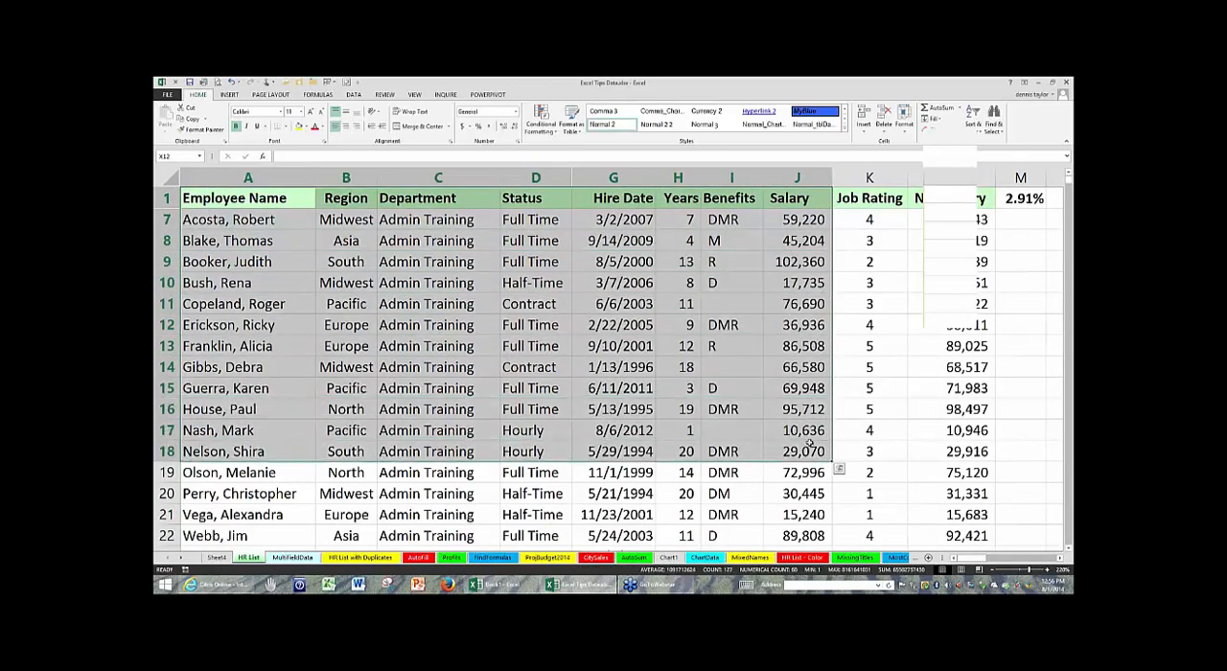
{"action": "key", "text": "ctrl+c"}
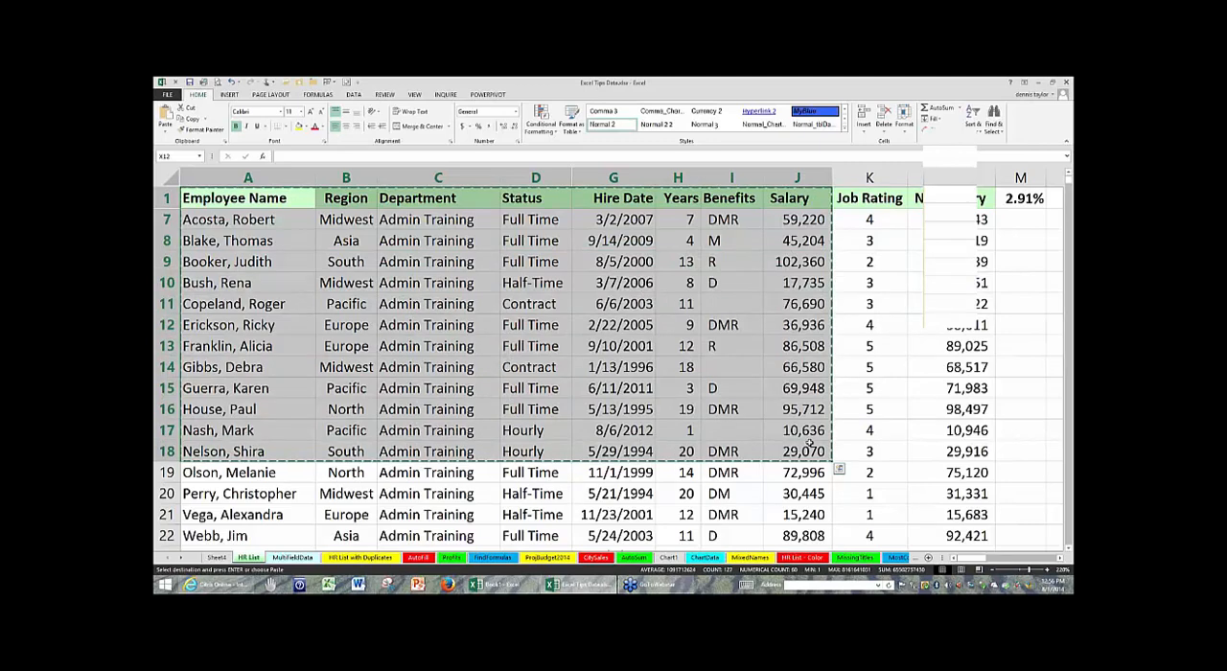
{"action": "left_click", "coordinate": [839, 469]}
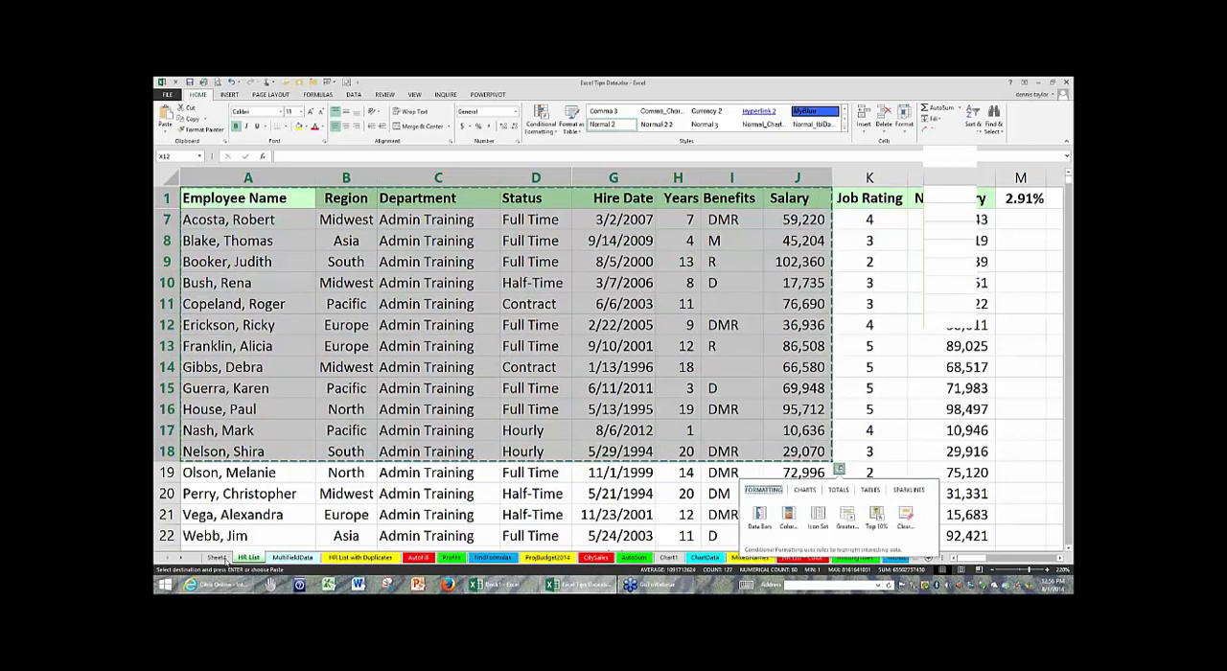
{"action": "left_click", "coordinate": [222, 557]}
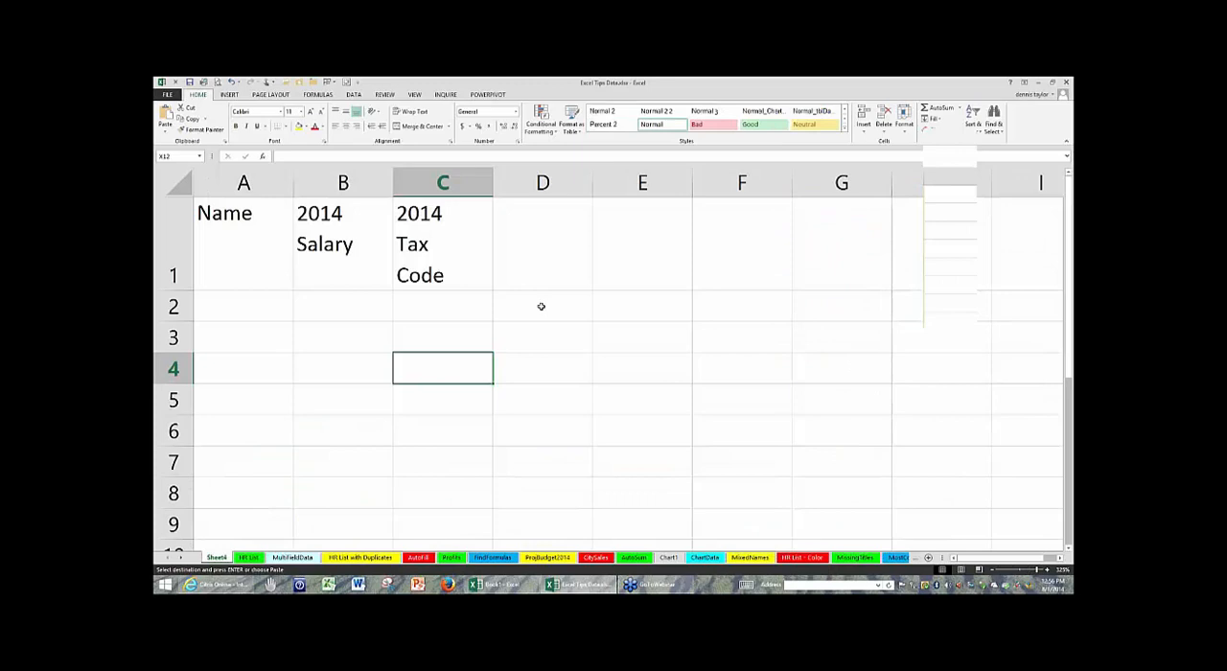
{"action": "left_click", "coordinate": [543, 305]}
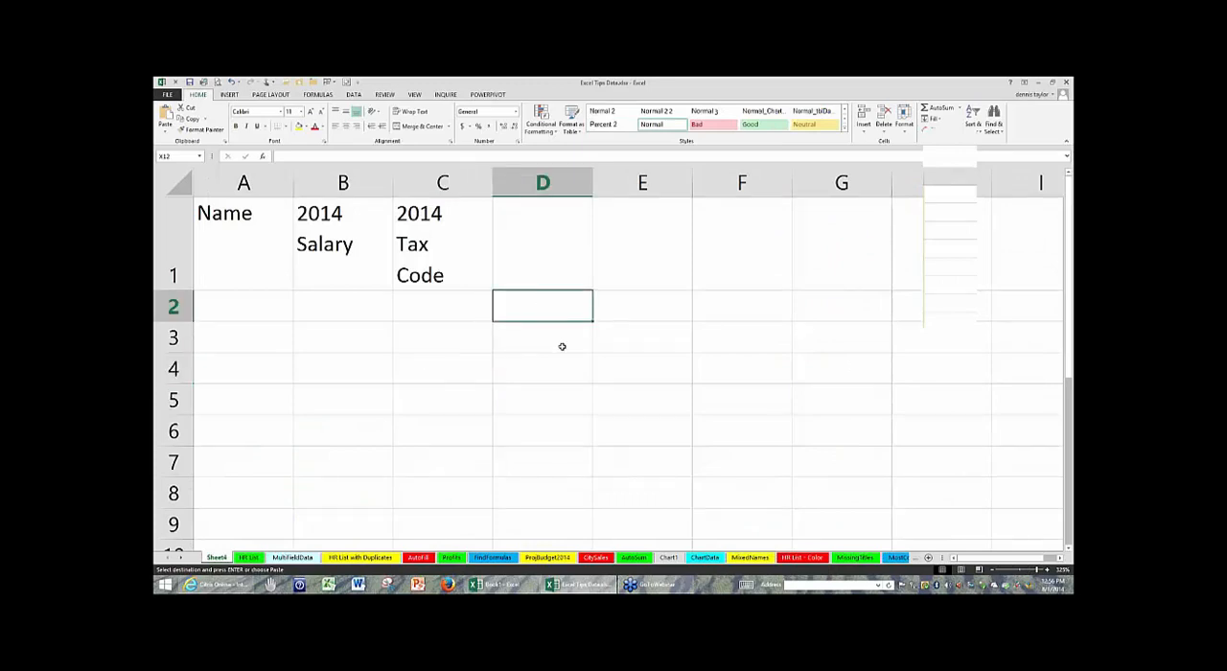
{"action": "key", "text": "ctrl+v"}
{"action": "key", "text": "Escape"}
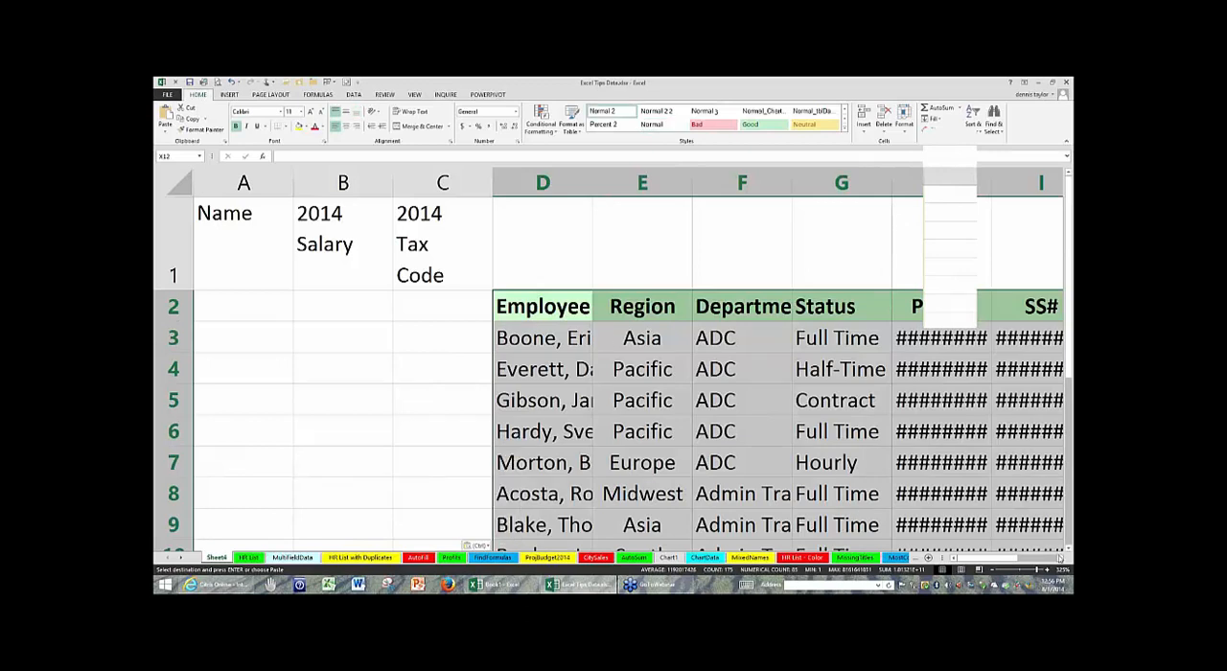
- Examine the pasted employee table on Sheet4 for rows and columns that were hidden in the source
{"action": "left_click", "coordinate": [1059, 559]}
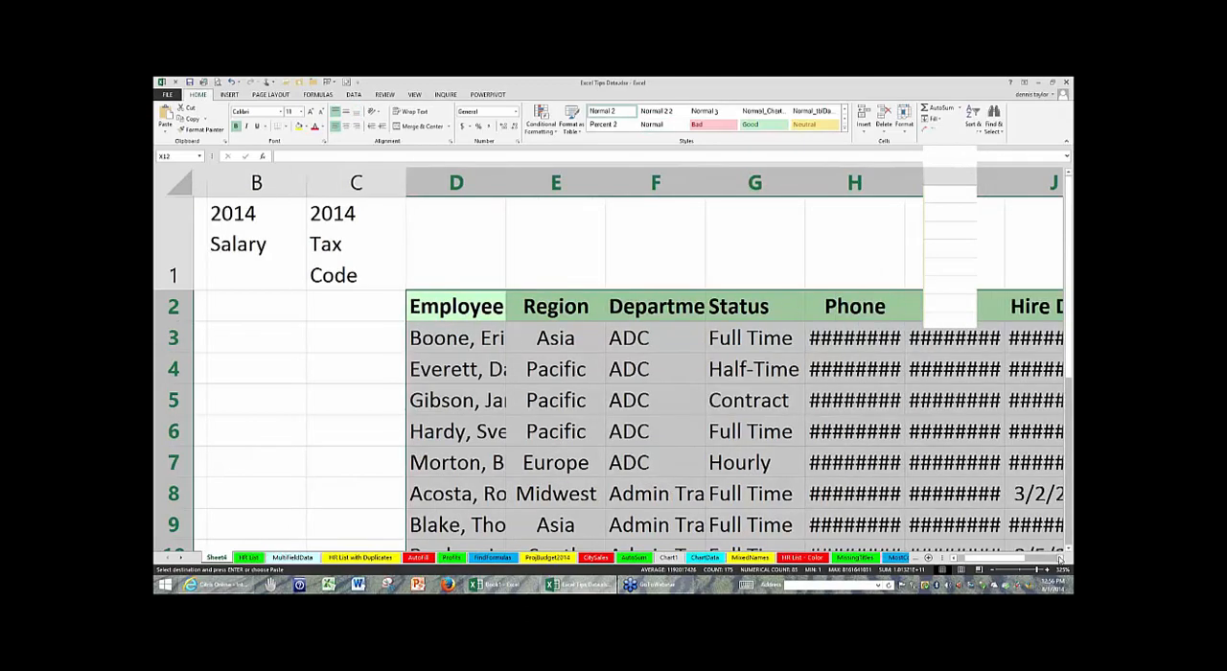
{"action": "left_click", "coordinate": [1059, 559]}
{"action": "left_click", "coordinate": [1059, 559]}
{"action": "left_click", "coordinate": [466, 343]}
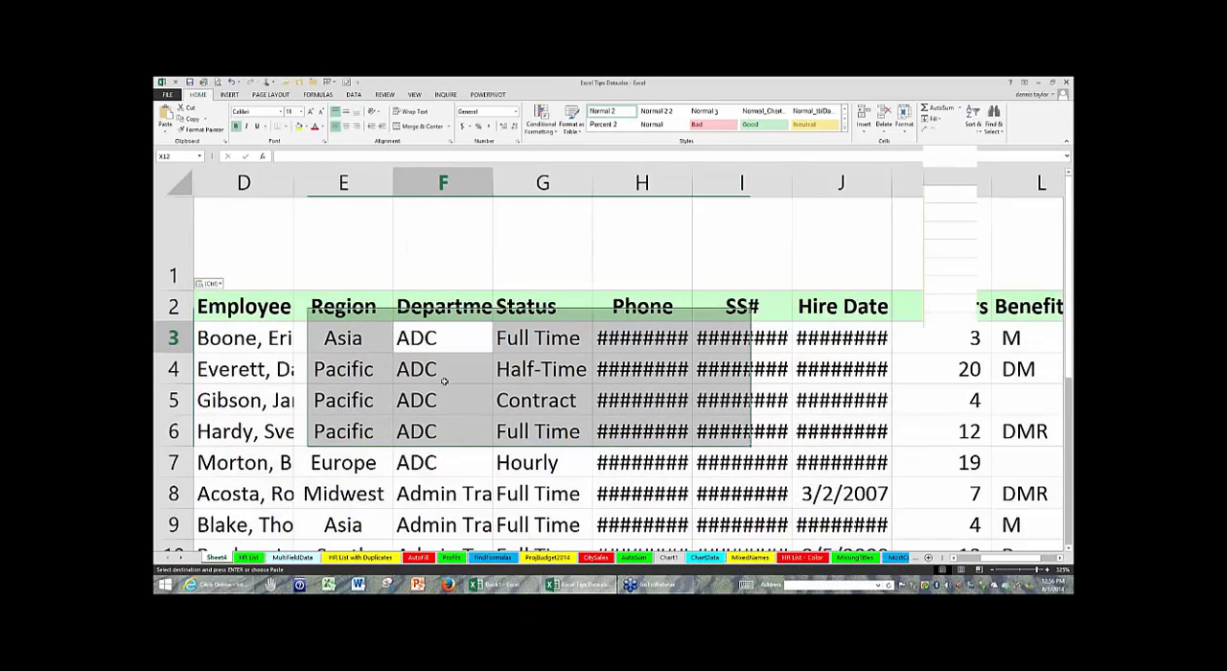
{"action": "left_click", "coordinate": [268, 253]}
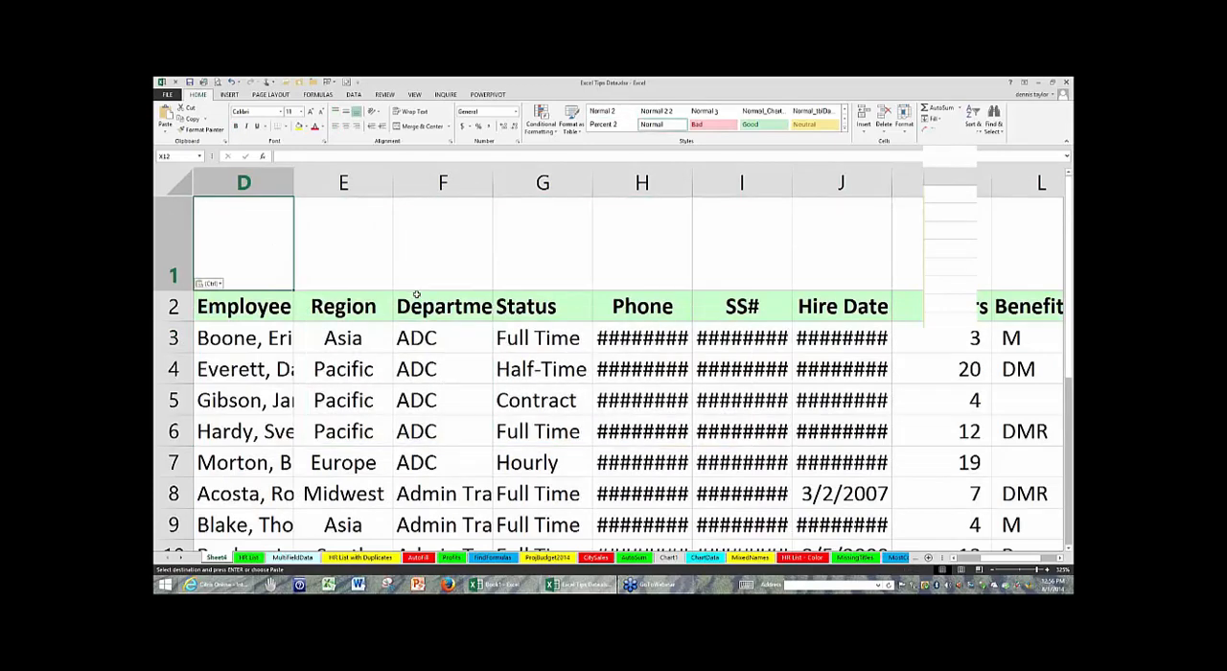
{"action": "scroll", "coordinate": [416, 294], "scroll_direction": "down", "scroll_amount": 4}
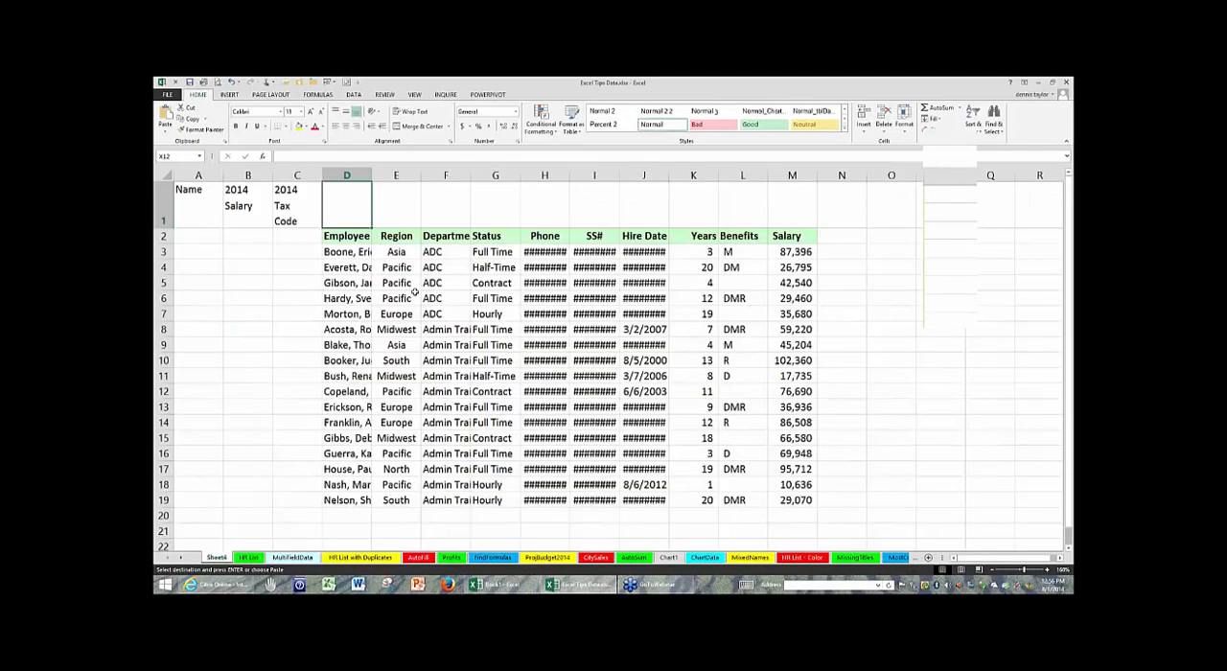
{"action": "left_click", "coordinate": [709, 274]}
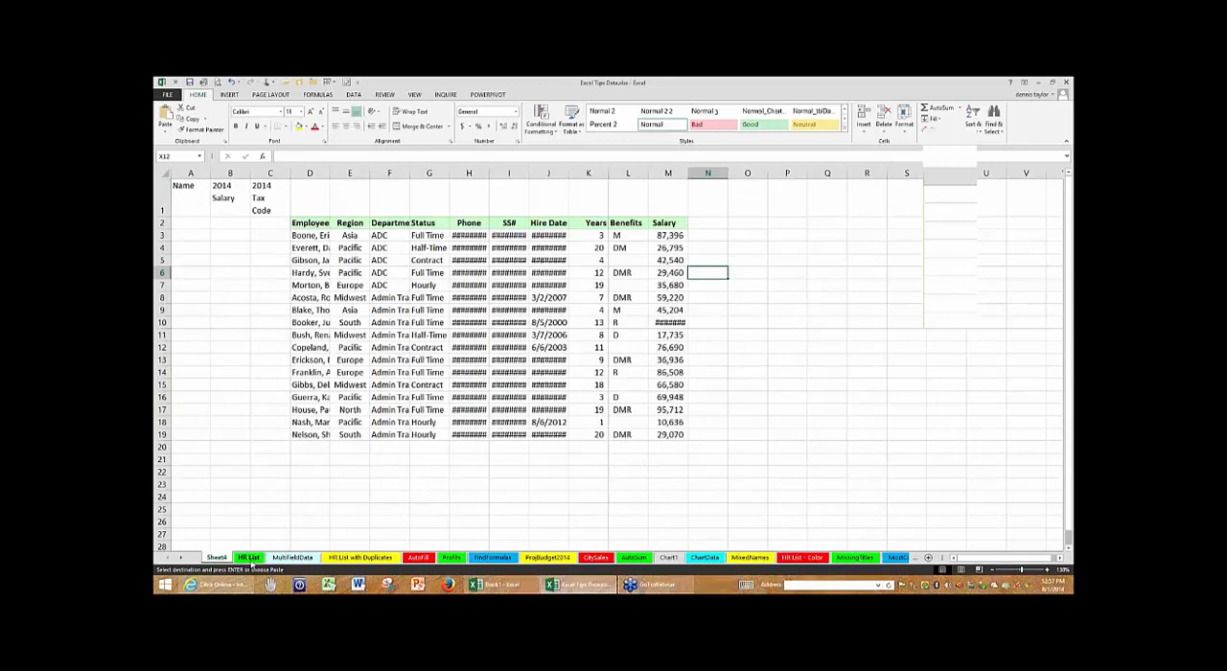
- Copy only the visible cells of A1:J18 on HR List and paste them at D21 on Sheet4
{"action": "left_click", "coordinate": [248, 557]}
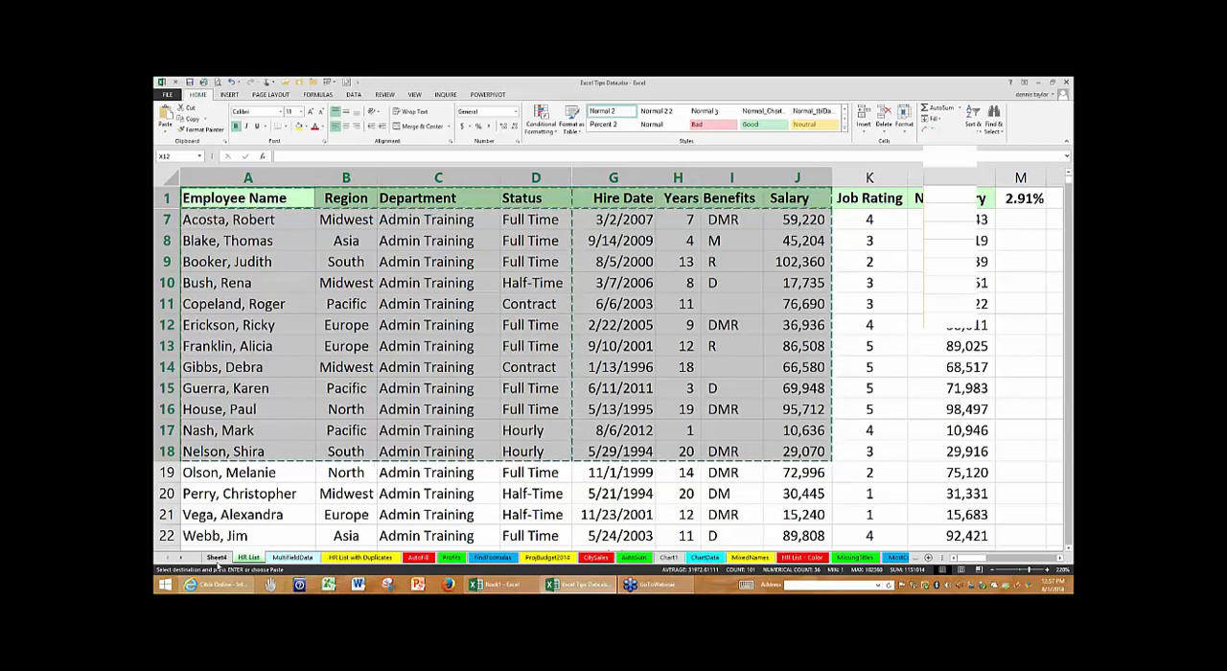
{"action": "left_click", "coordinate": [218, 559]}
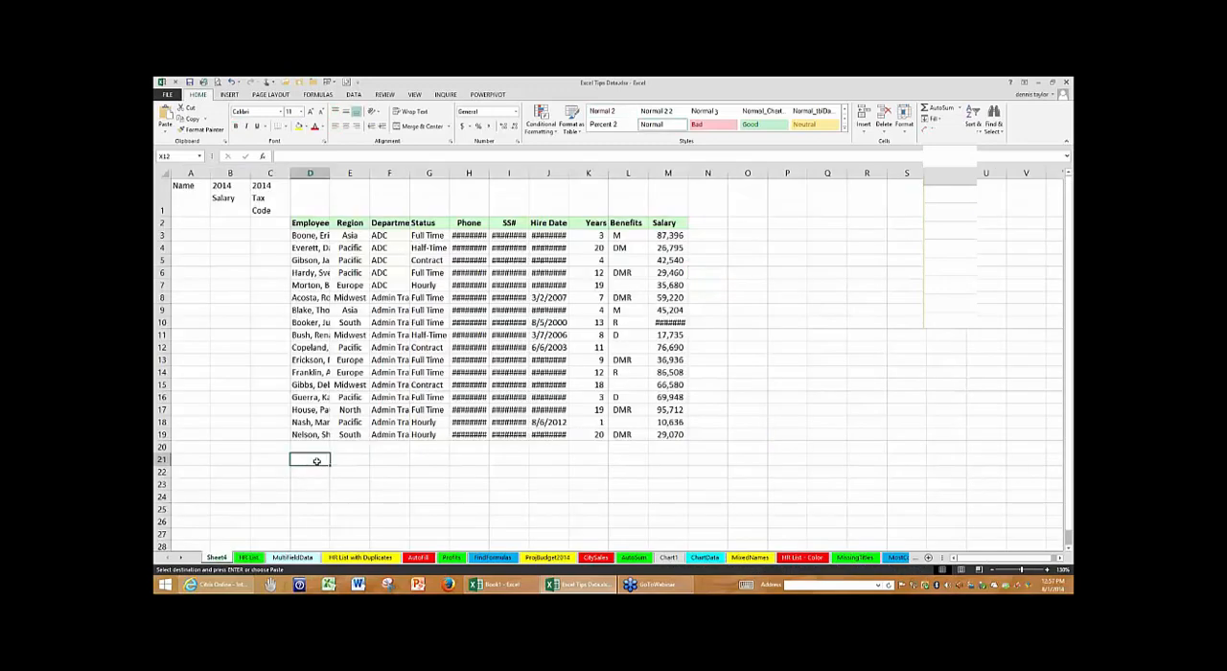
{"action": "key", "text": "ctrl+v"}
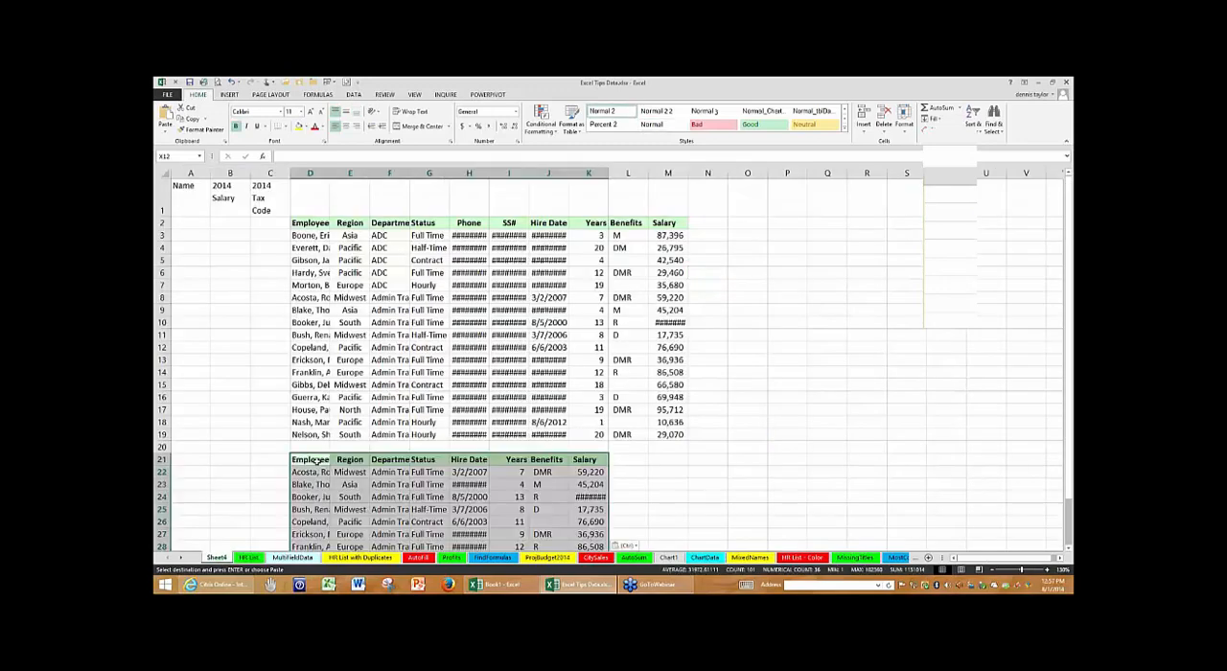
{"action": "scroll", "coordinate": [800, 328], "scroll_direction": "down", "scroll_amount": 4}
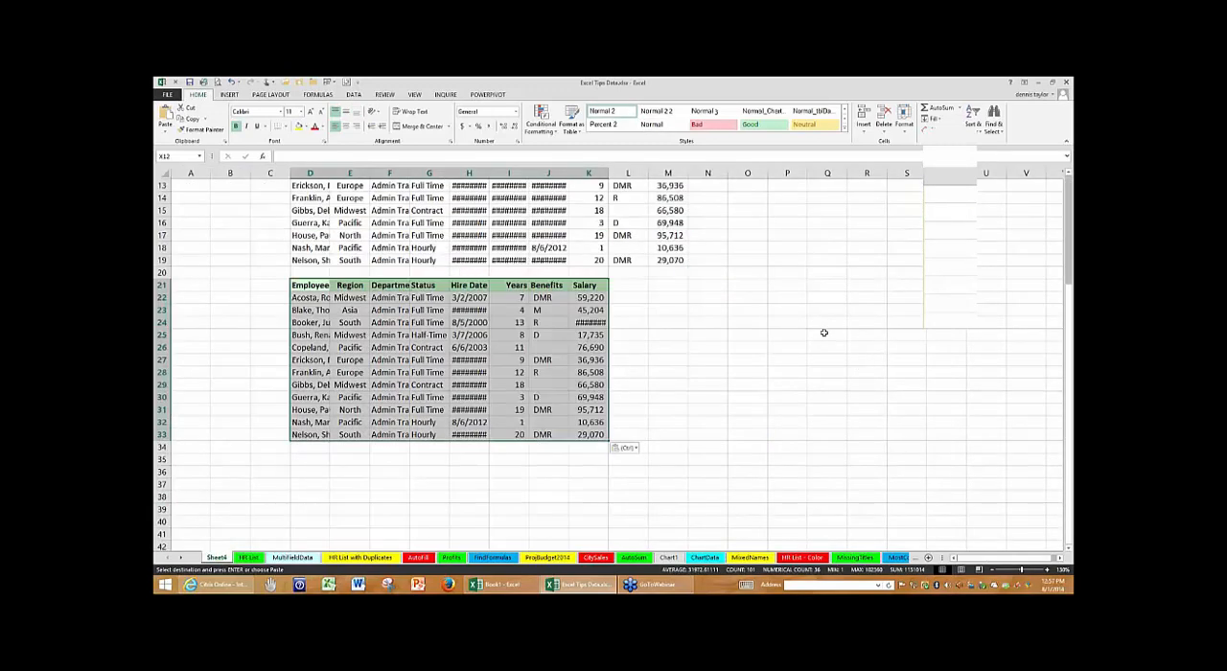
{"action": "left_click", "coordinate": [824, 333]}
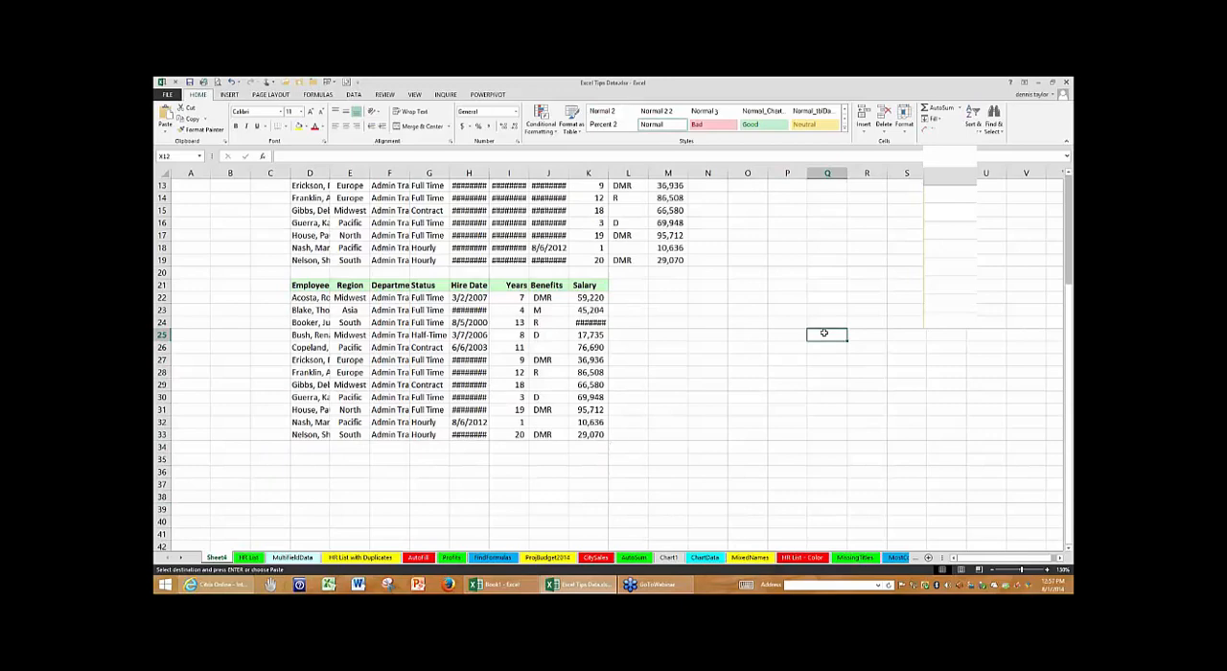
{"action": "scroll", "coordinate": [824, 333], "scroll_direction": "up", "scroll_amount": 1}
{"action": "scroll", "coordinate": [795, 355], "scroll_direction": "up", "scroll_amount": 1}
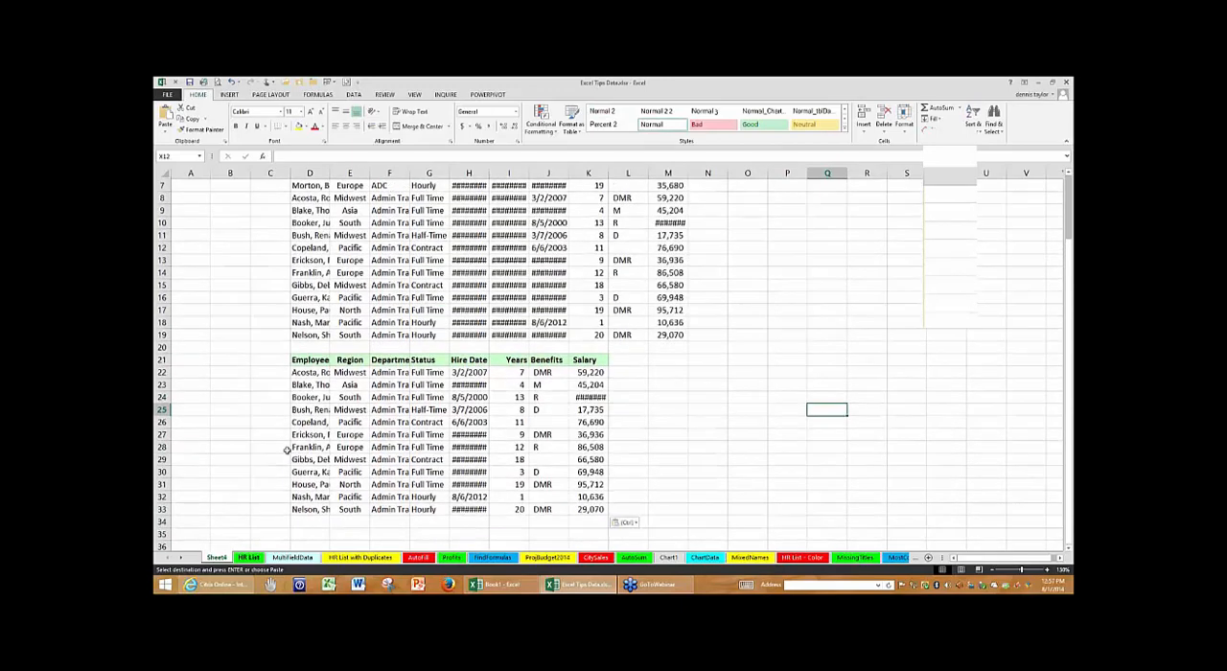
- On HR List, restrict the selection of A1:J18 to visible cells only with Go To Special
{"action": "left_click", "coordinate": [250, 557]}
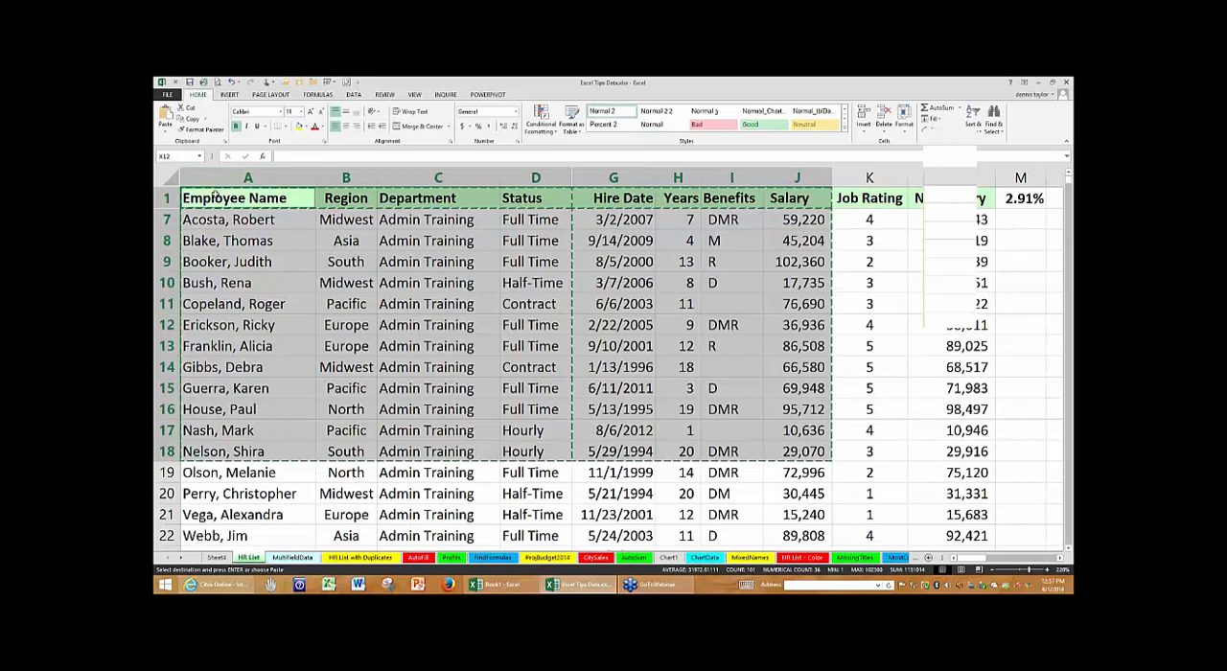
{"action": "left_click_drag", "start_coordinate": [216, 194], "coordinate": [795, 448]}
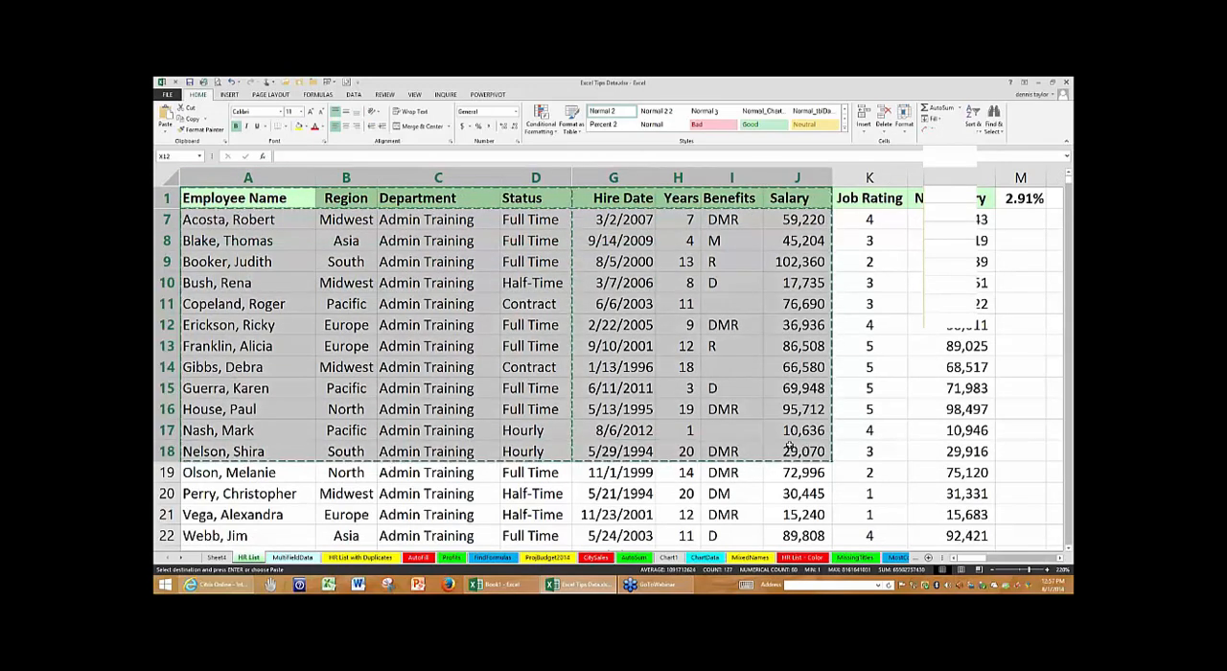
{"action": "left_click", "coordinate": [1000, 122]}
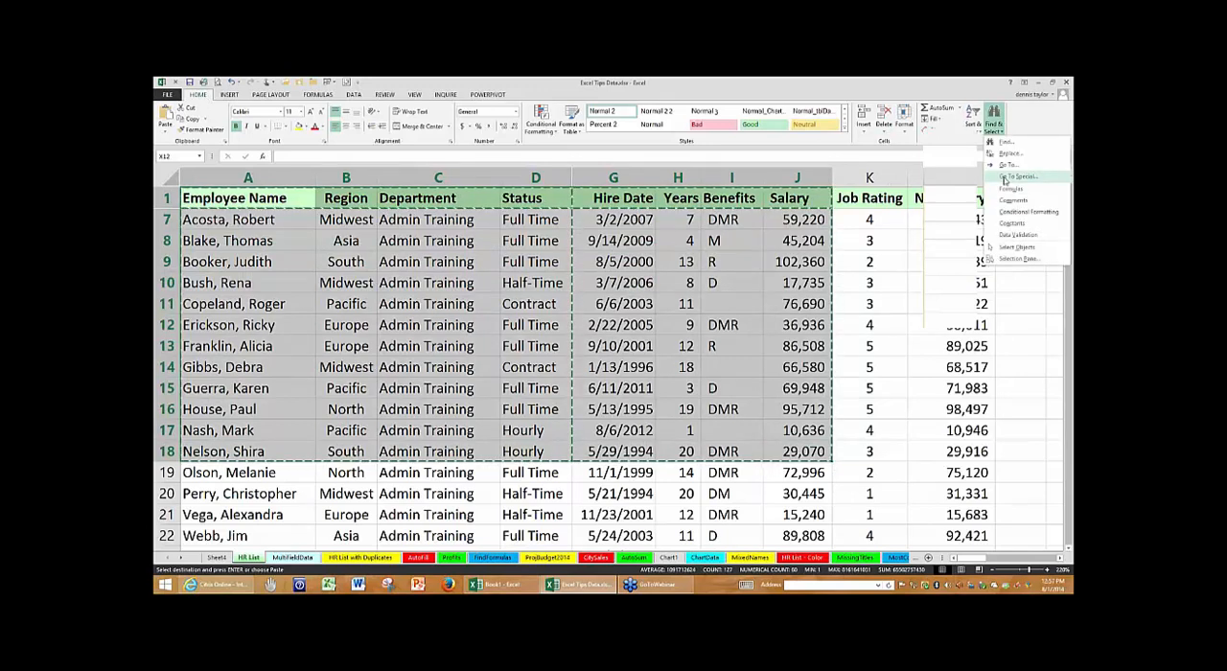
{"action": "left_click", "coordinate": [1011, 177]}
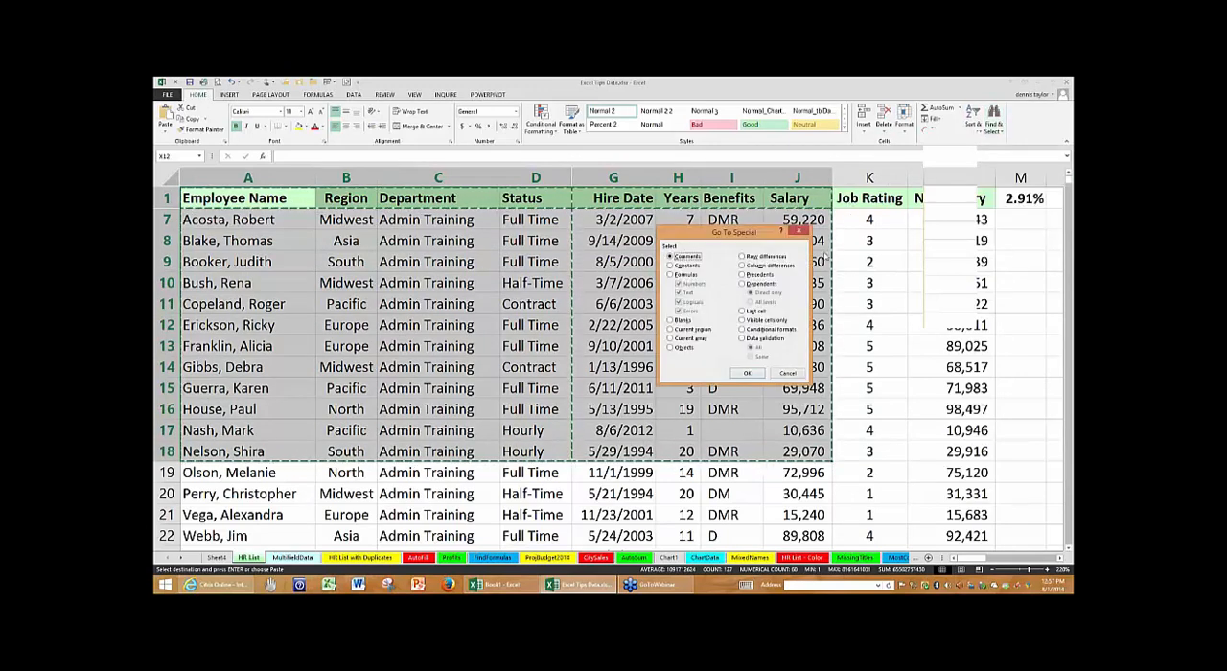
{"action": "left_click", "coordinate": [742, 322]}
{"action": "left_click", "coordinate": [748, 374]}
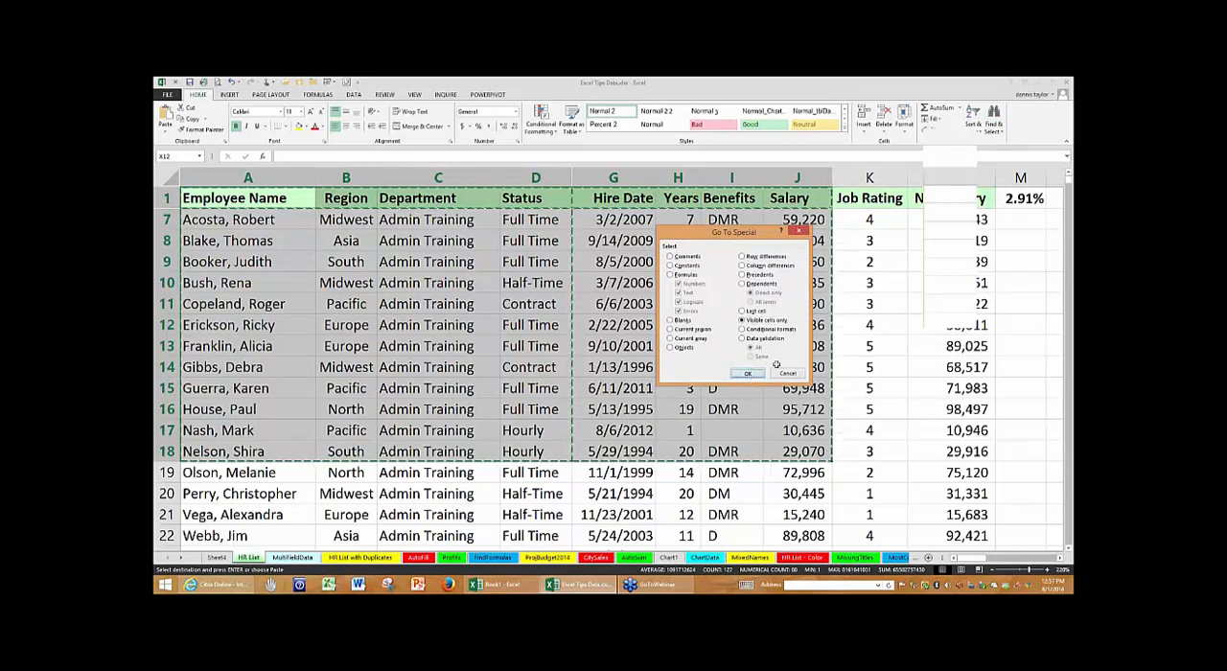
- Deselect the table range and cancel the pending copy
{"action": "left_click", "coordinate": [942, 343]}
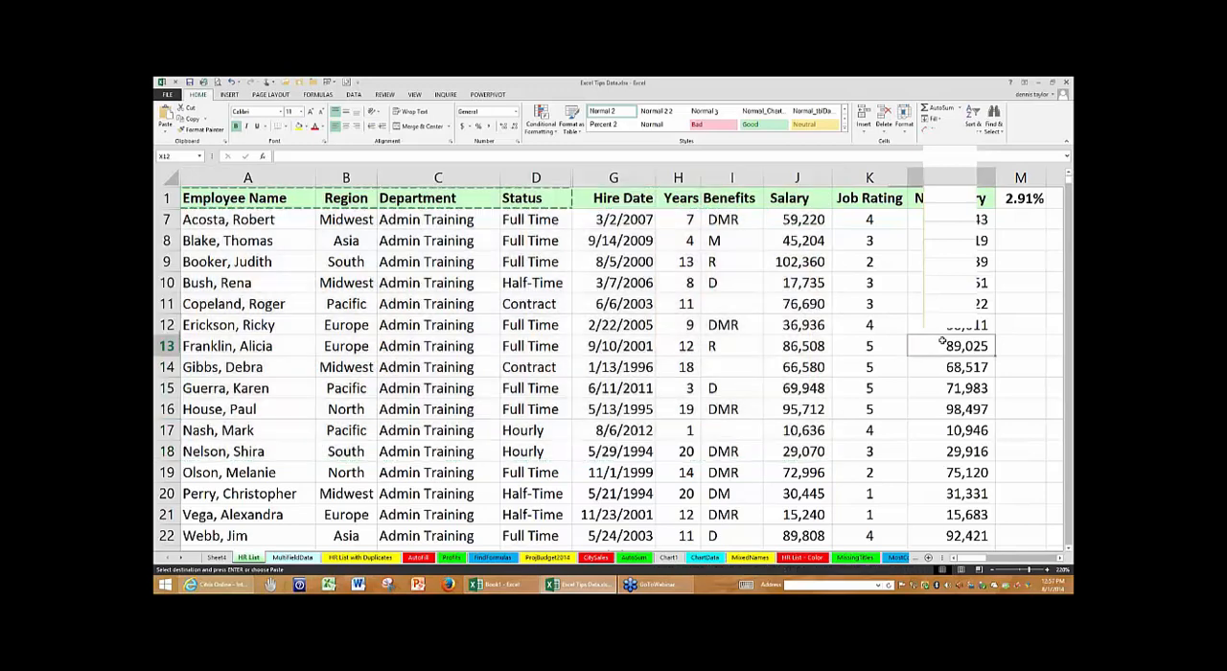
{"action": "left_click", "coordinate": [816, 311]}
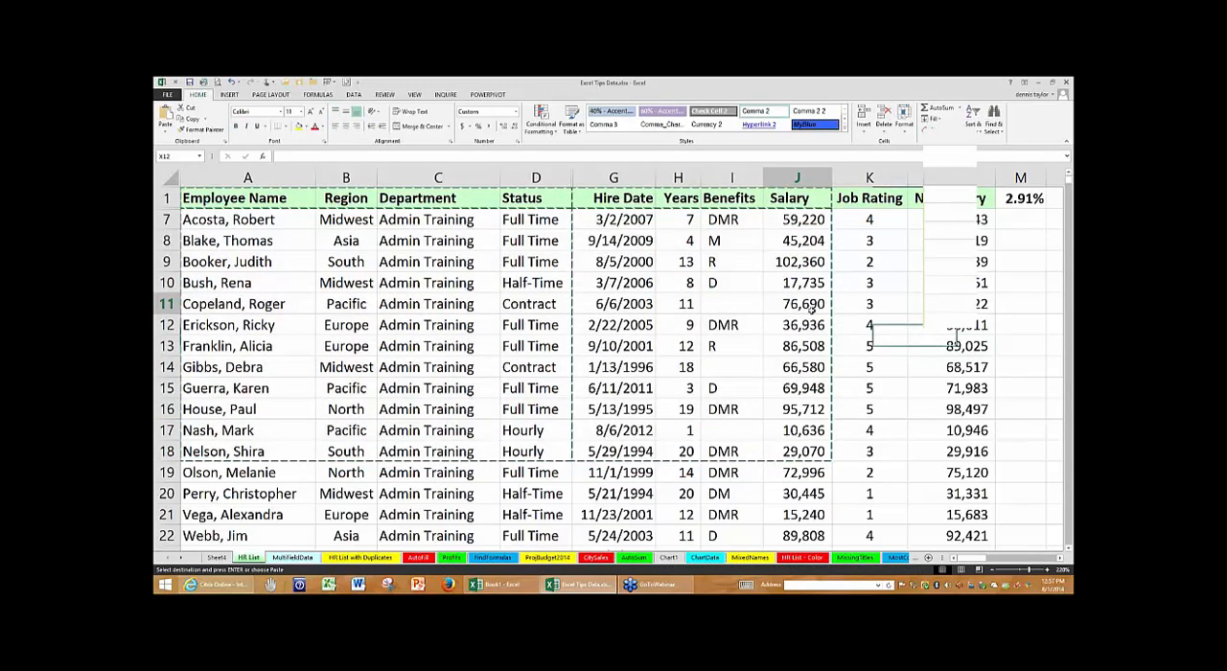
{"action": "left_click", "coordinate": [739, 308]}
{"action": "key", "text": "Escape"}
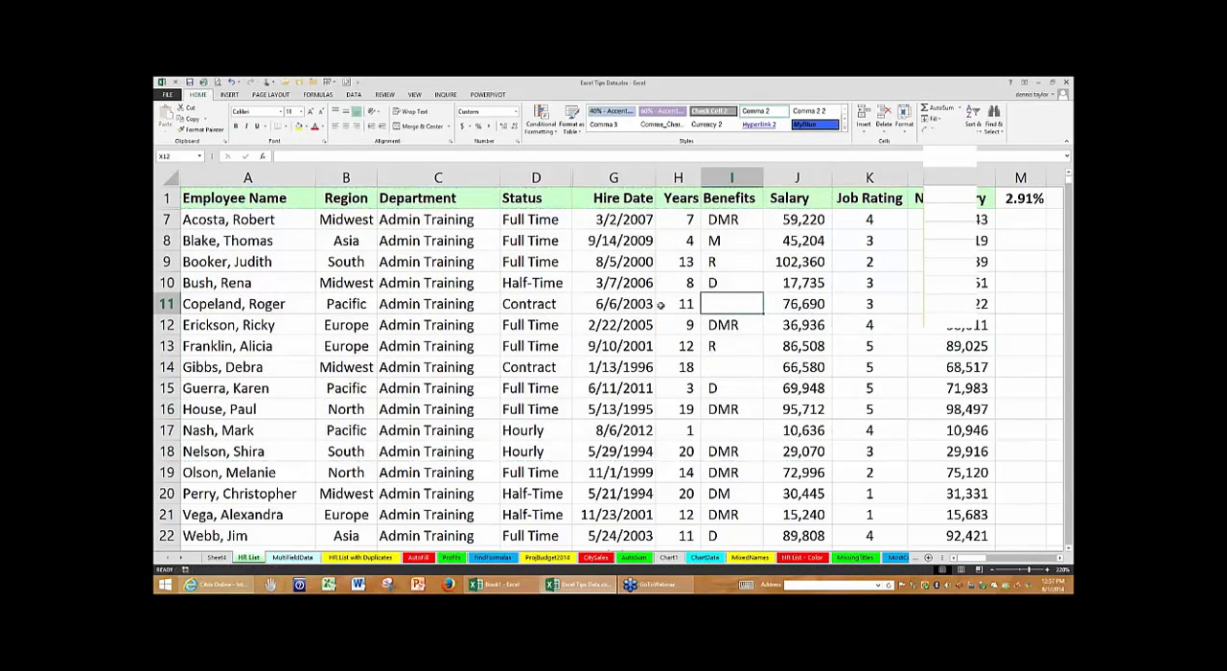
- Copy C22 on HR List and view the Paste Special options for pasting it at Q31, leaving without pasting
{"action": "scroll", "coordinate": [661, 304], "scroll_direction": "down", "scroll_amount": 5}
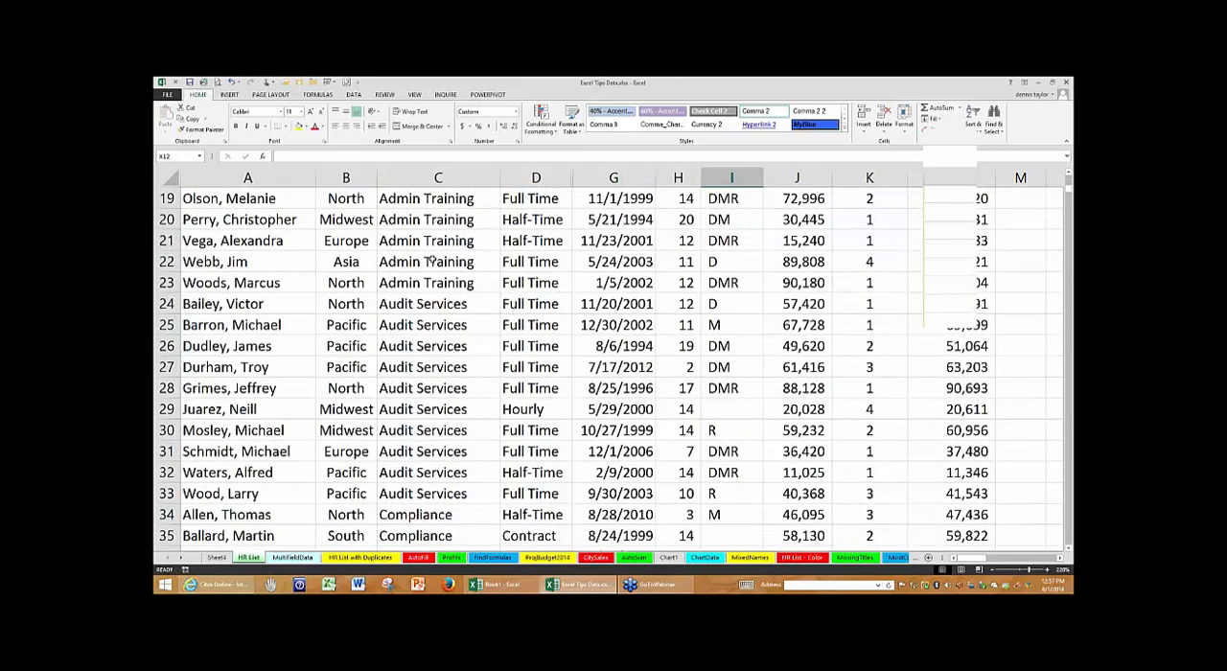
{"action": "left_click", "coordinate": [432, 261]}
{"action": "key", "text": "ctrl+c"}
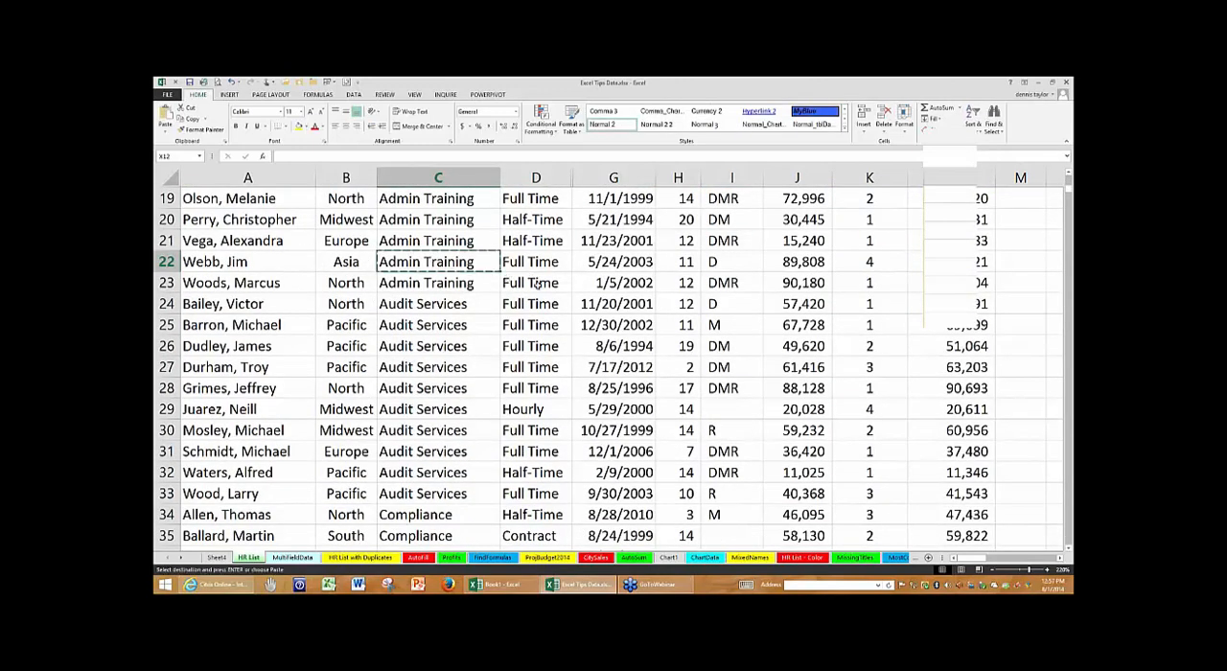
{"action": "scroll", "coordinate": [537, 282], "scroll_direction": "down", "scroll_amount": 3}
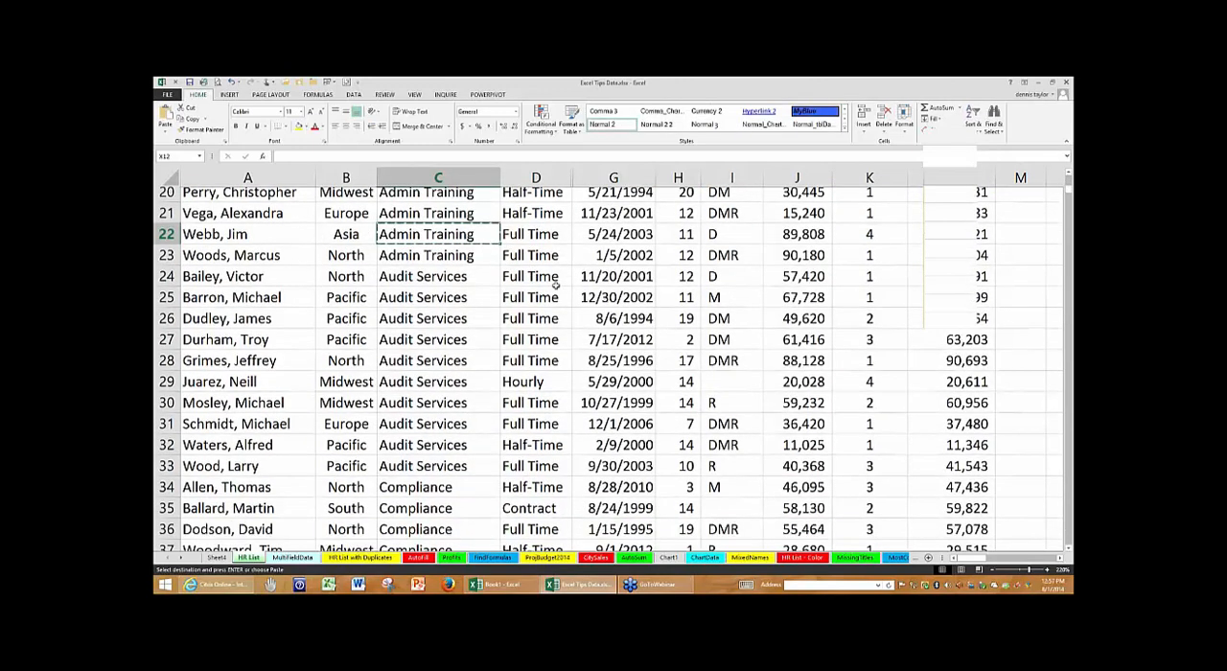
{"action": "left_click", "coordinate": [1060, 558]}
{"action": "left_click", "coordinate": [1060, 558]}
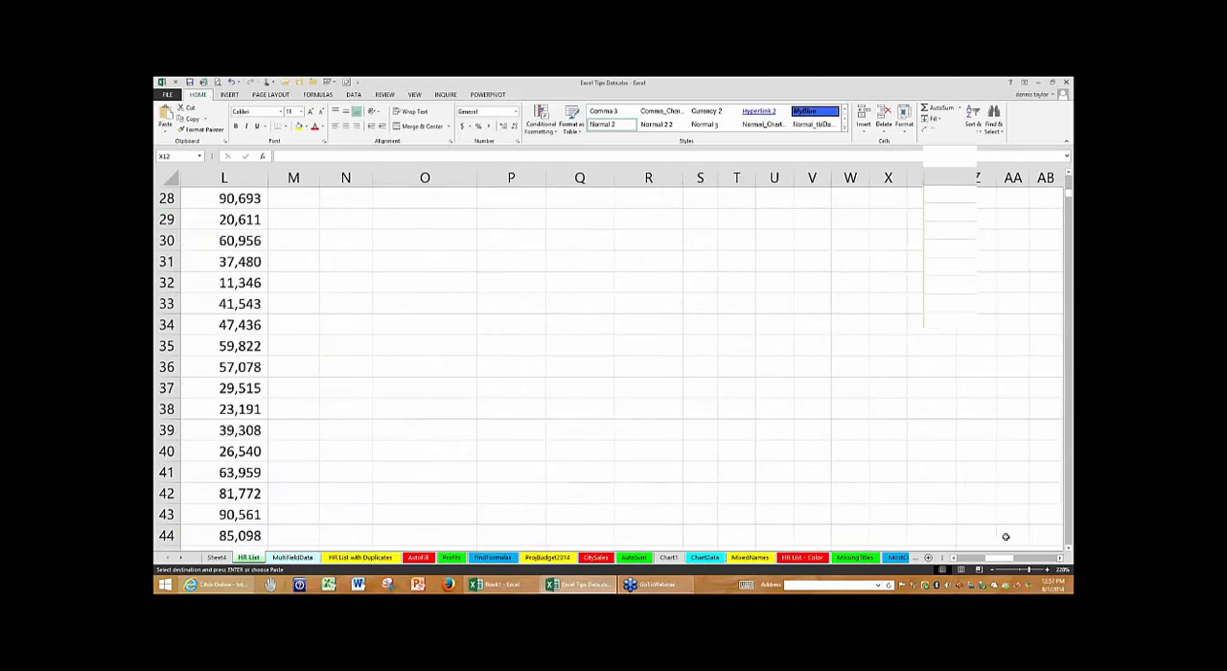
{"action": "left_click", "coordinate": [441, 261]}
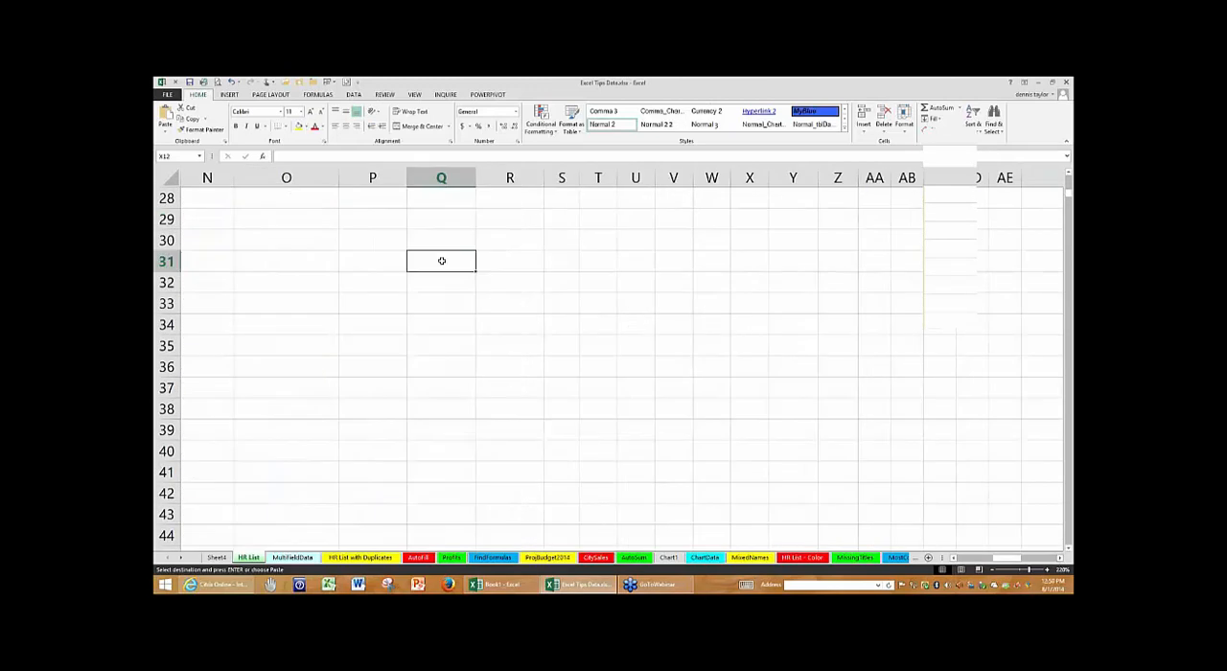
{"action": "key", "text": "ctrl+alt+v"}
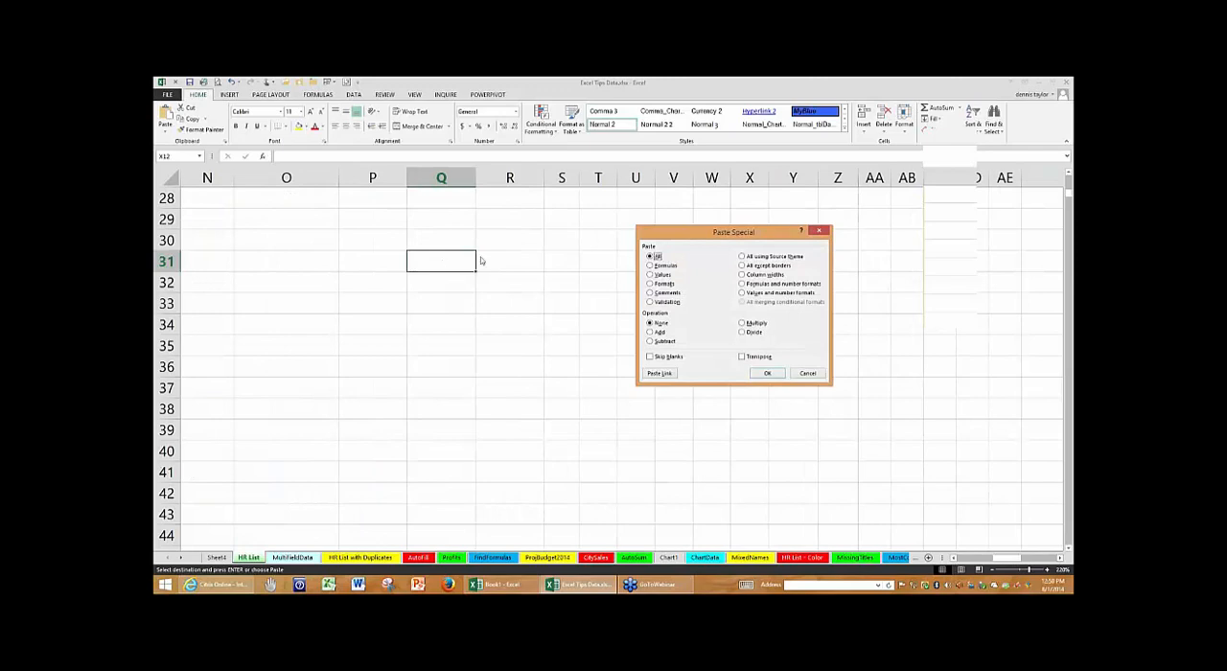
{"action": "left_click_drag", "start_coordinate": [724, 234], "coordinate": [666, 229]}
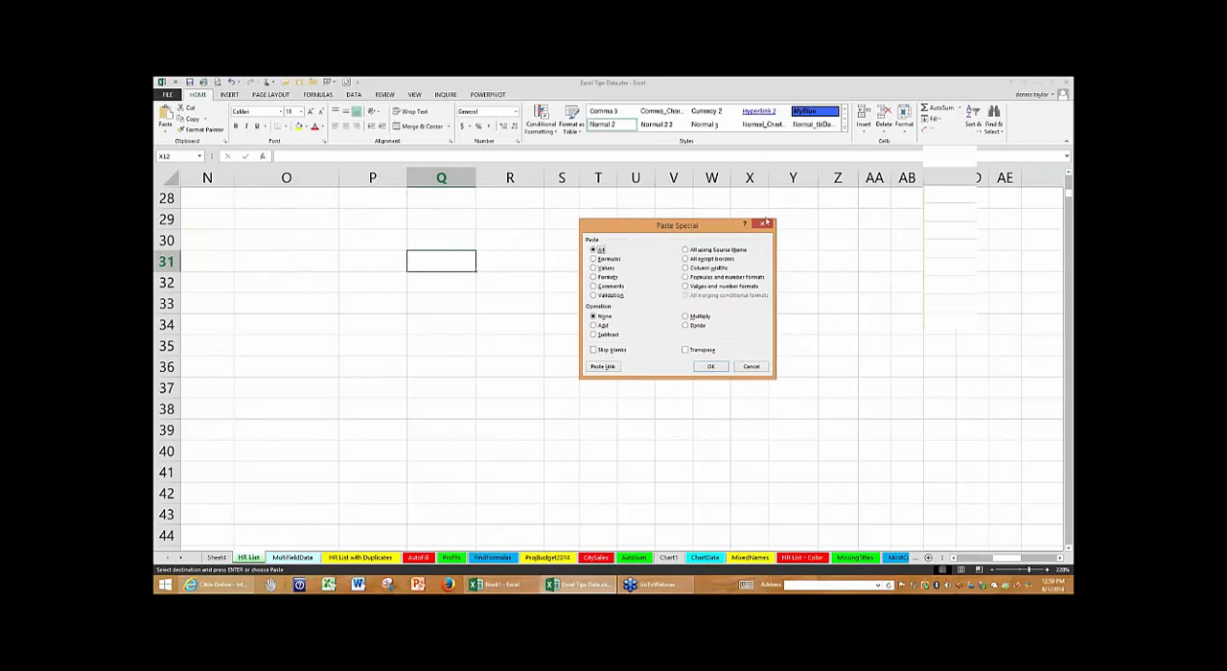
{"action": "left_click", "coordinate": [765, 226]}
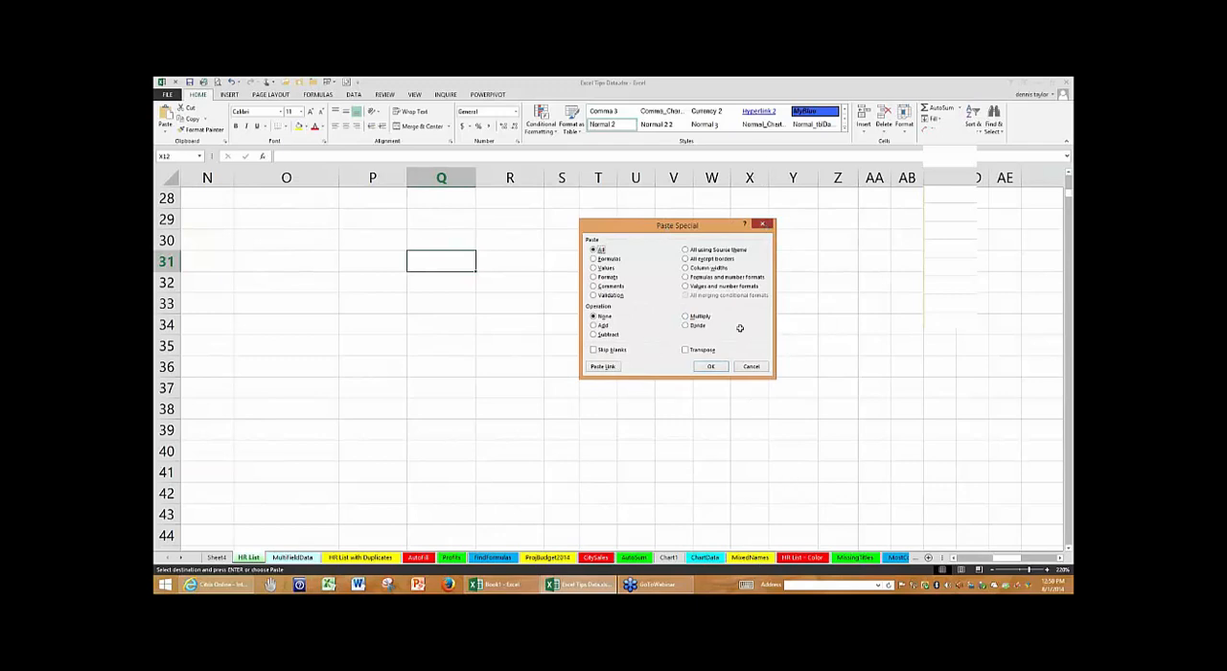
- On MixedNames, enter the first artist's name in E2 as last name, comma, first name, and Flash Fill the rest of column E
{"action": "left_click", "coordinate": [750, 557]}
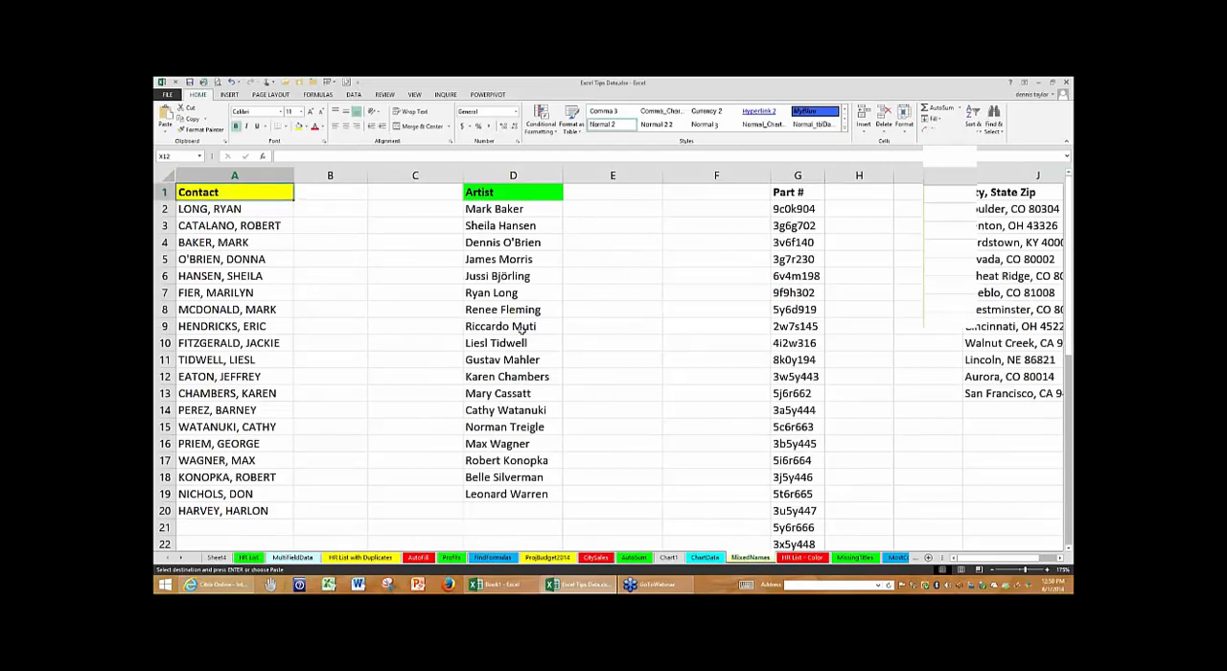
{"action": "scroll", "coordinate": [521, 329], "scroll_direction": "up", "scroll_amount": 2}
{"action": "left_click", "coordinate": [388, 230]}
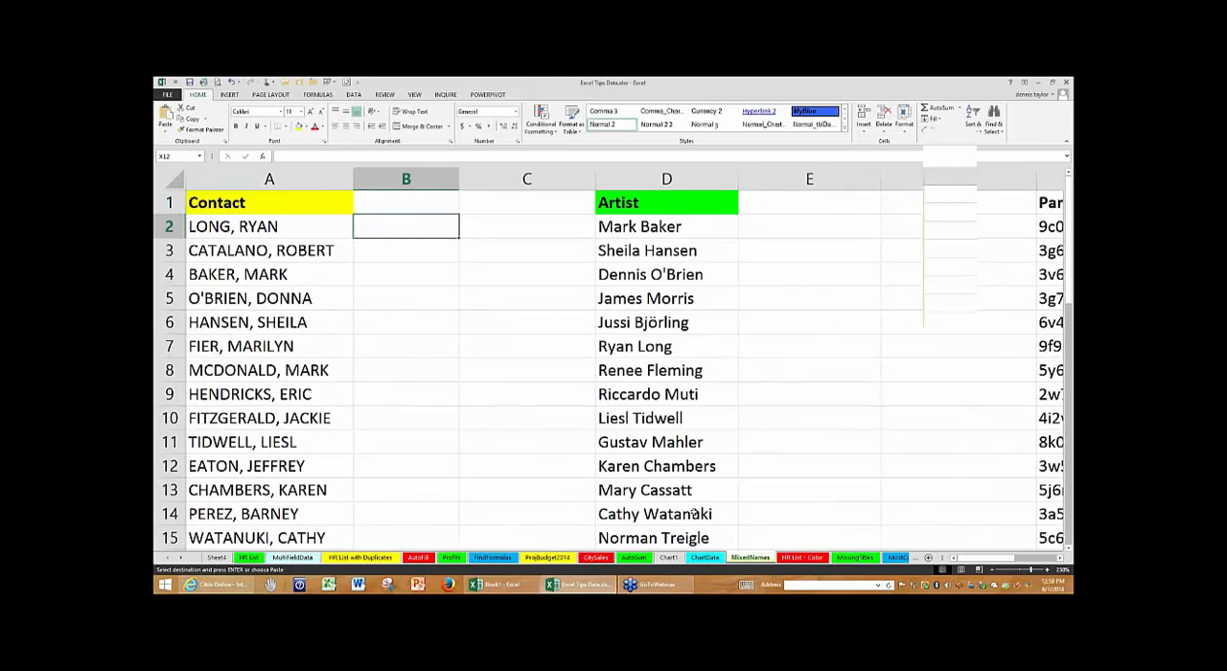
{"action": "left_click", "coordinate": [783, 229]}
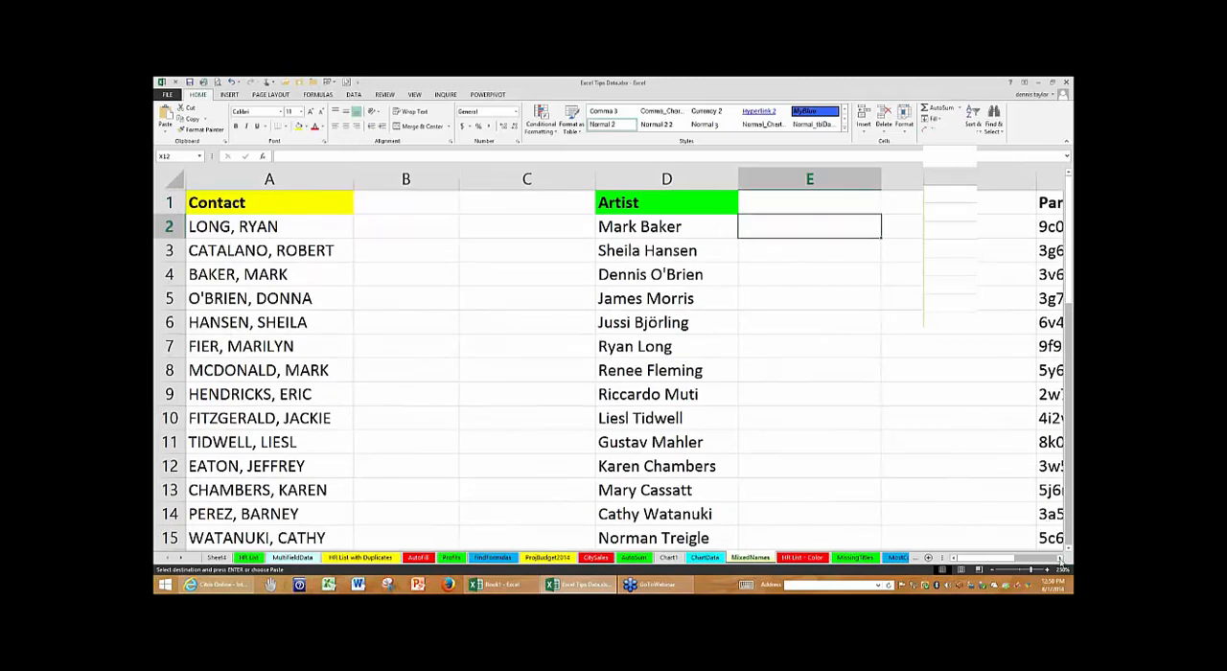
{"action": "left_click", "coordinate": [1059, 558]}
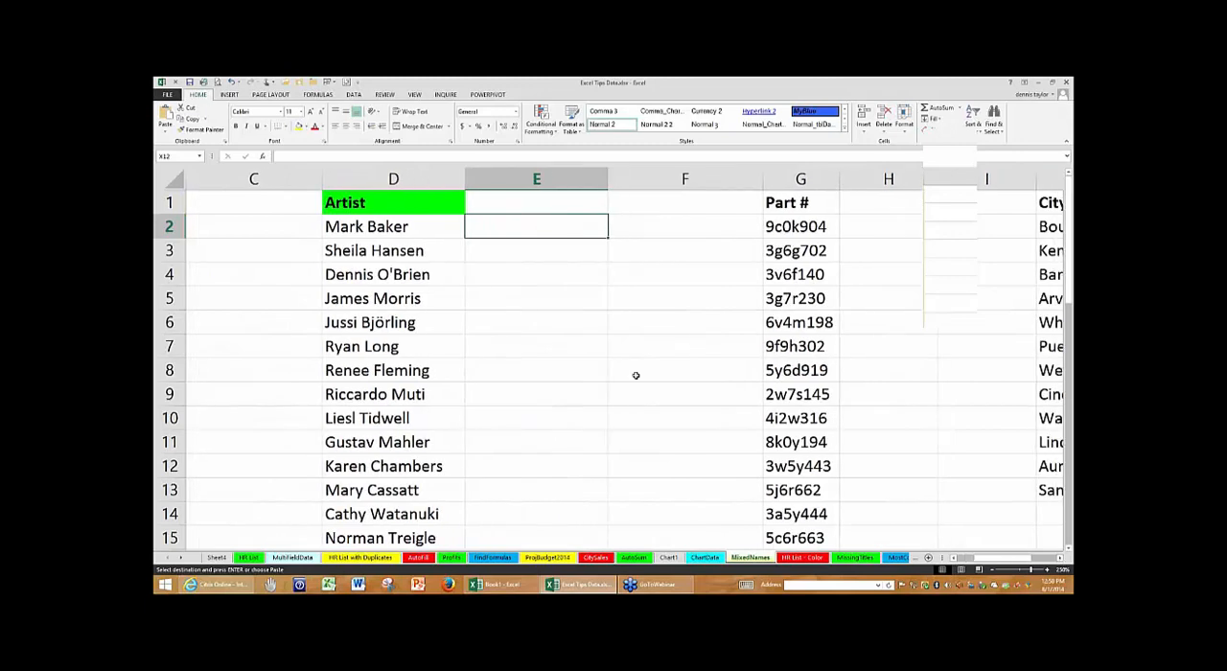
{"action": "type", "text": "Baker"}
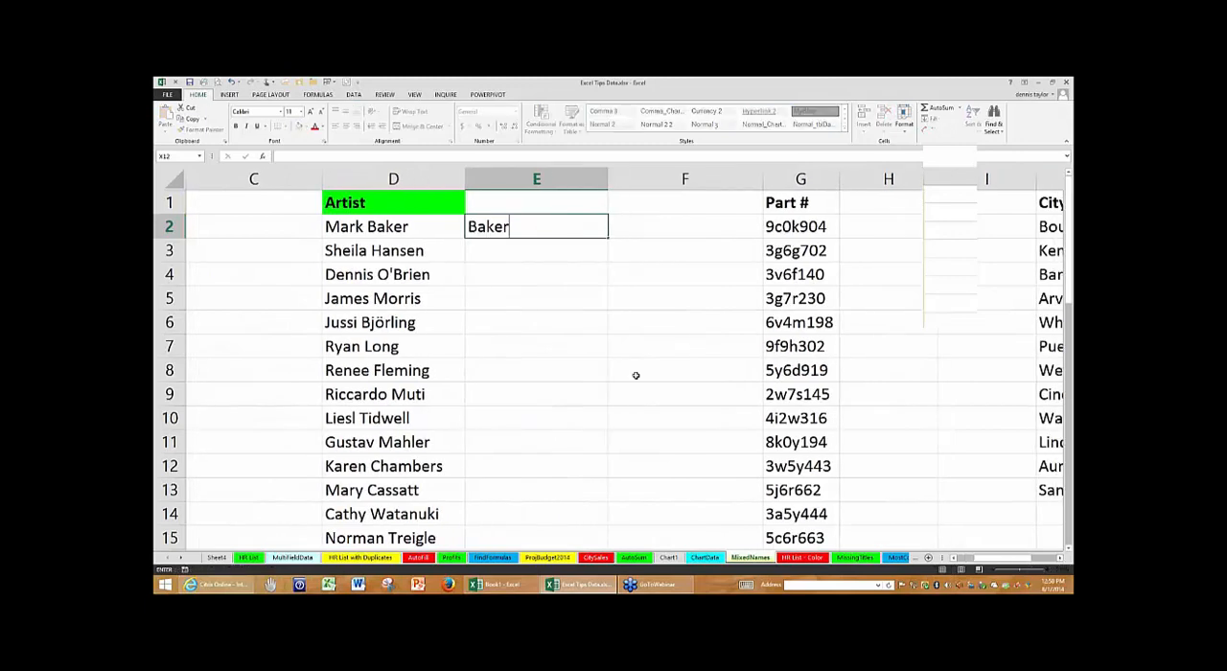
{"action": "type", "text": ", Mark"}
{"action": "key", "text": "Return"}
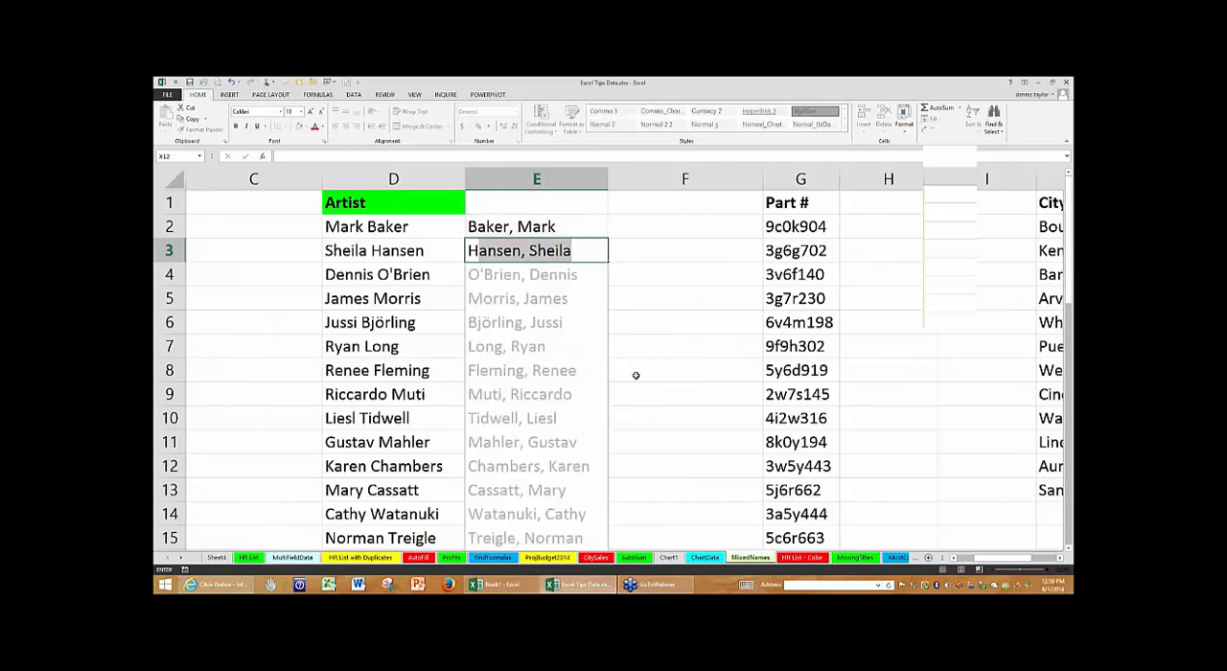
{"action": "key", "text": "Return"}
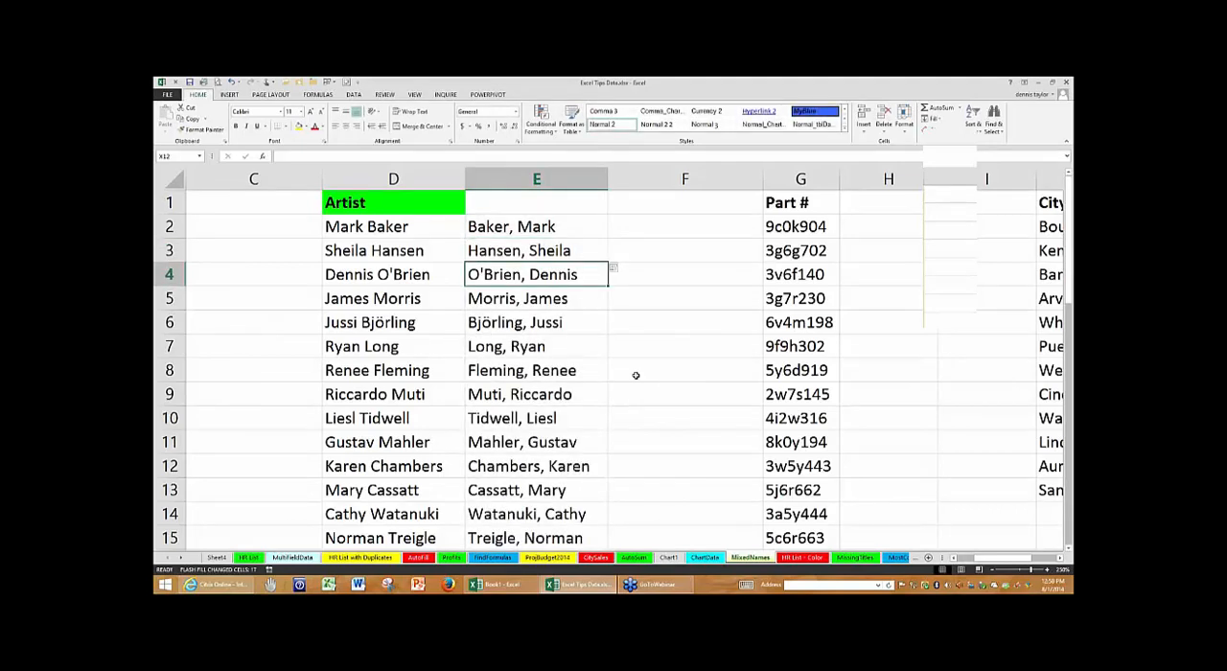
- Enter the first part number in H2 in capitals as 9C0K904 and Flash Fill column H with the remaining uppercase part numbers
{"action": "left_click", "coordinate": [876, 223]}
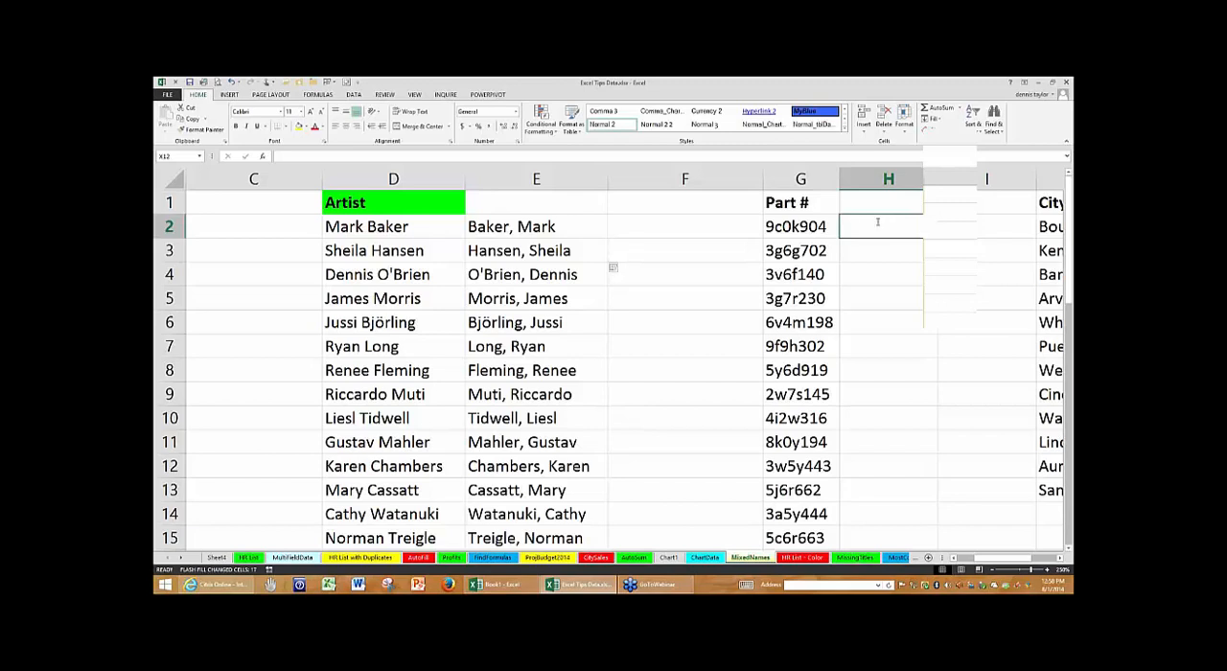
{"action": "type", "text": "9C"}
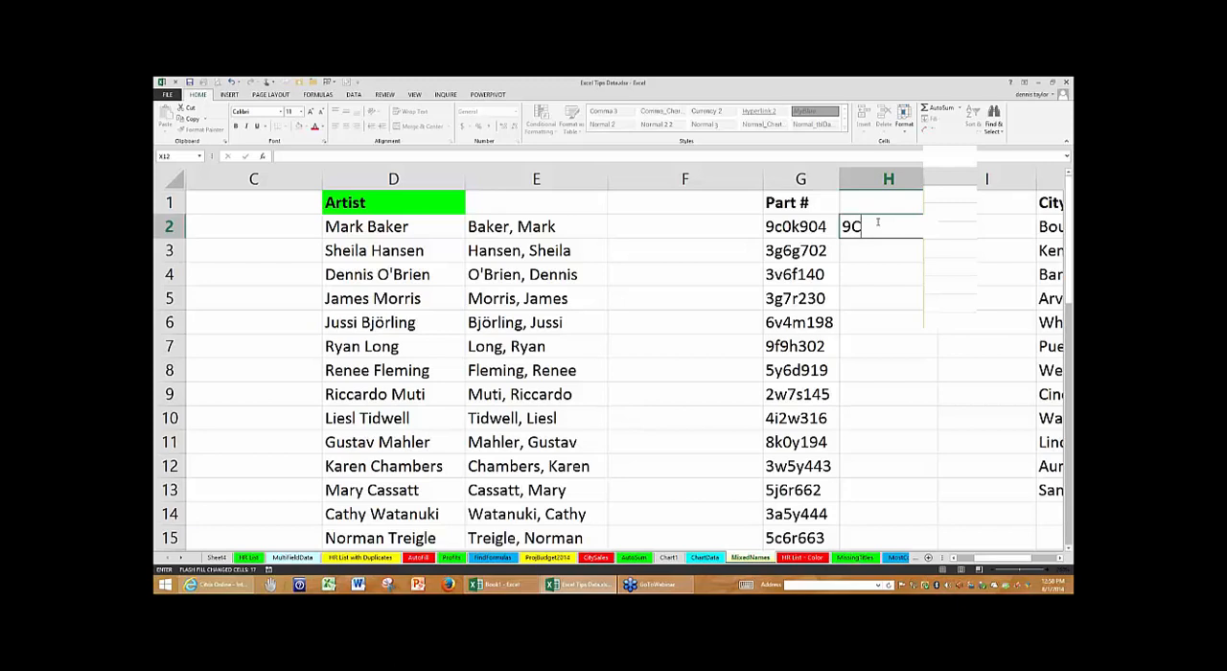
{"action": "type", "text": "0K904"}
{"action": "key", "text": "Return"}
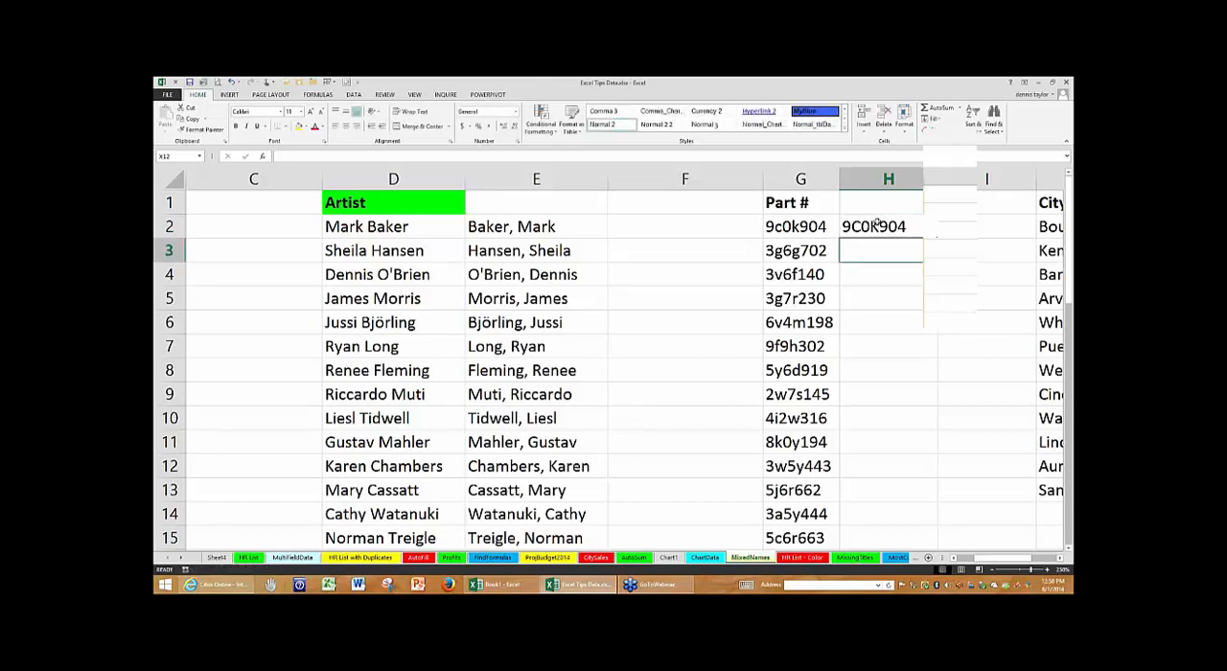
{"action": "type", "text": "3G6G702"}
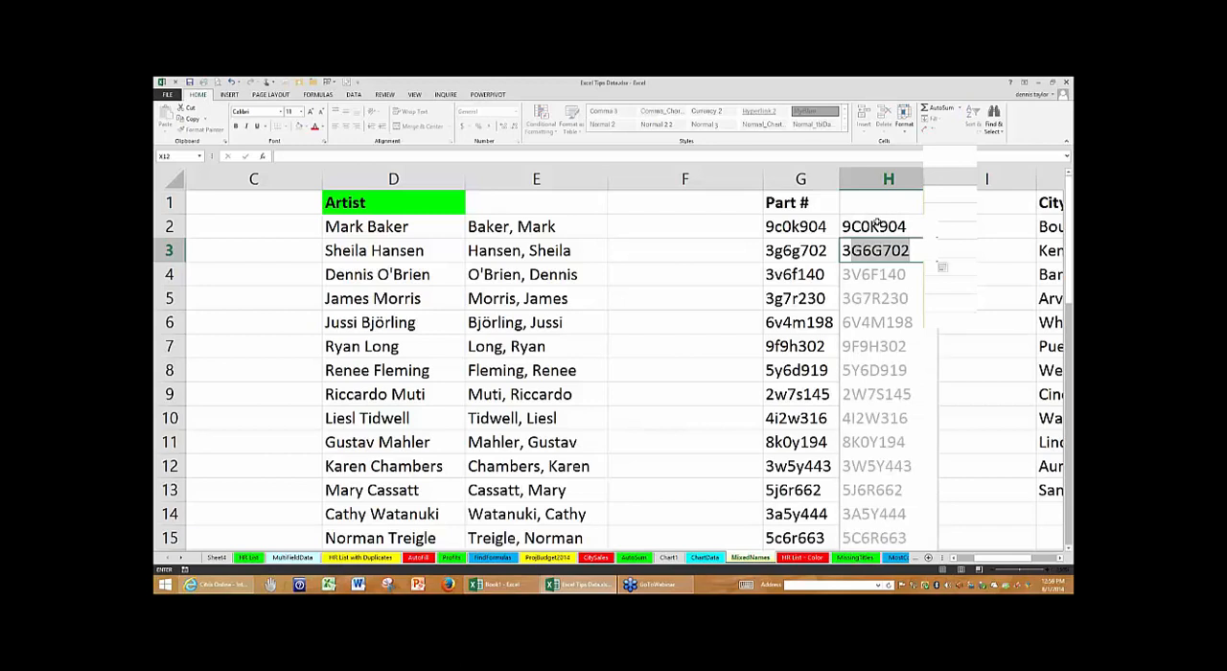
{"action": "key", "text": "Return"}
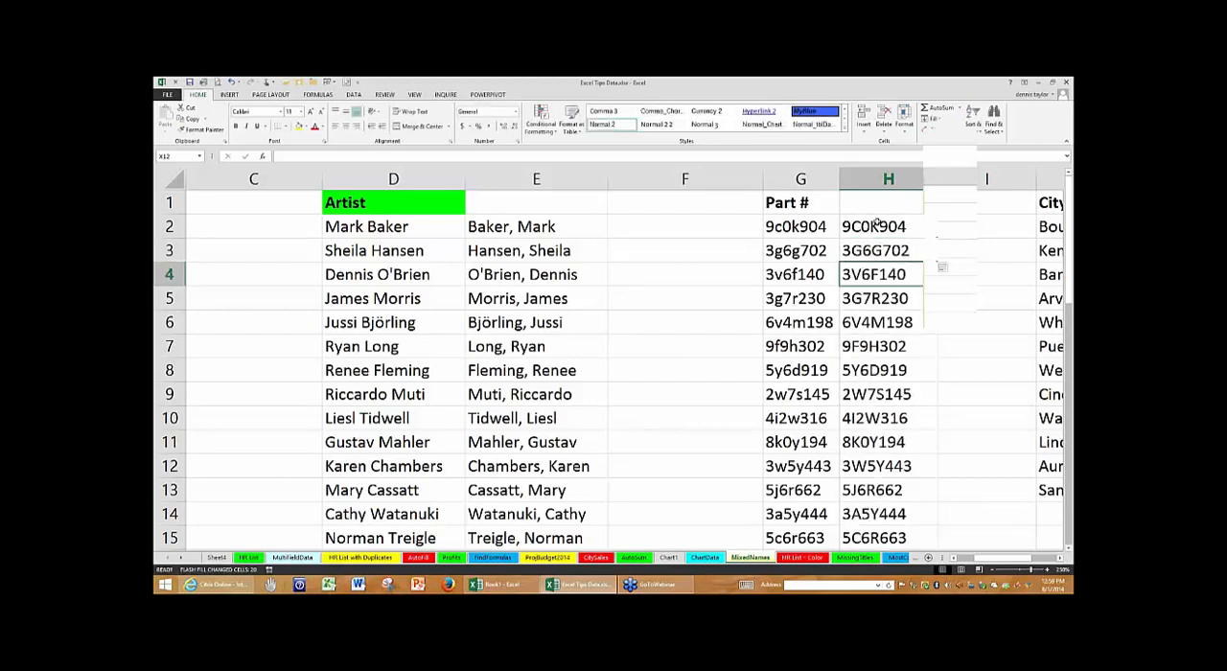